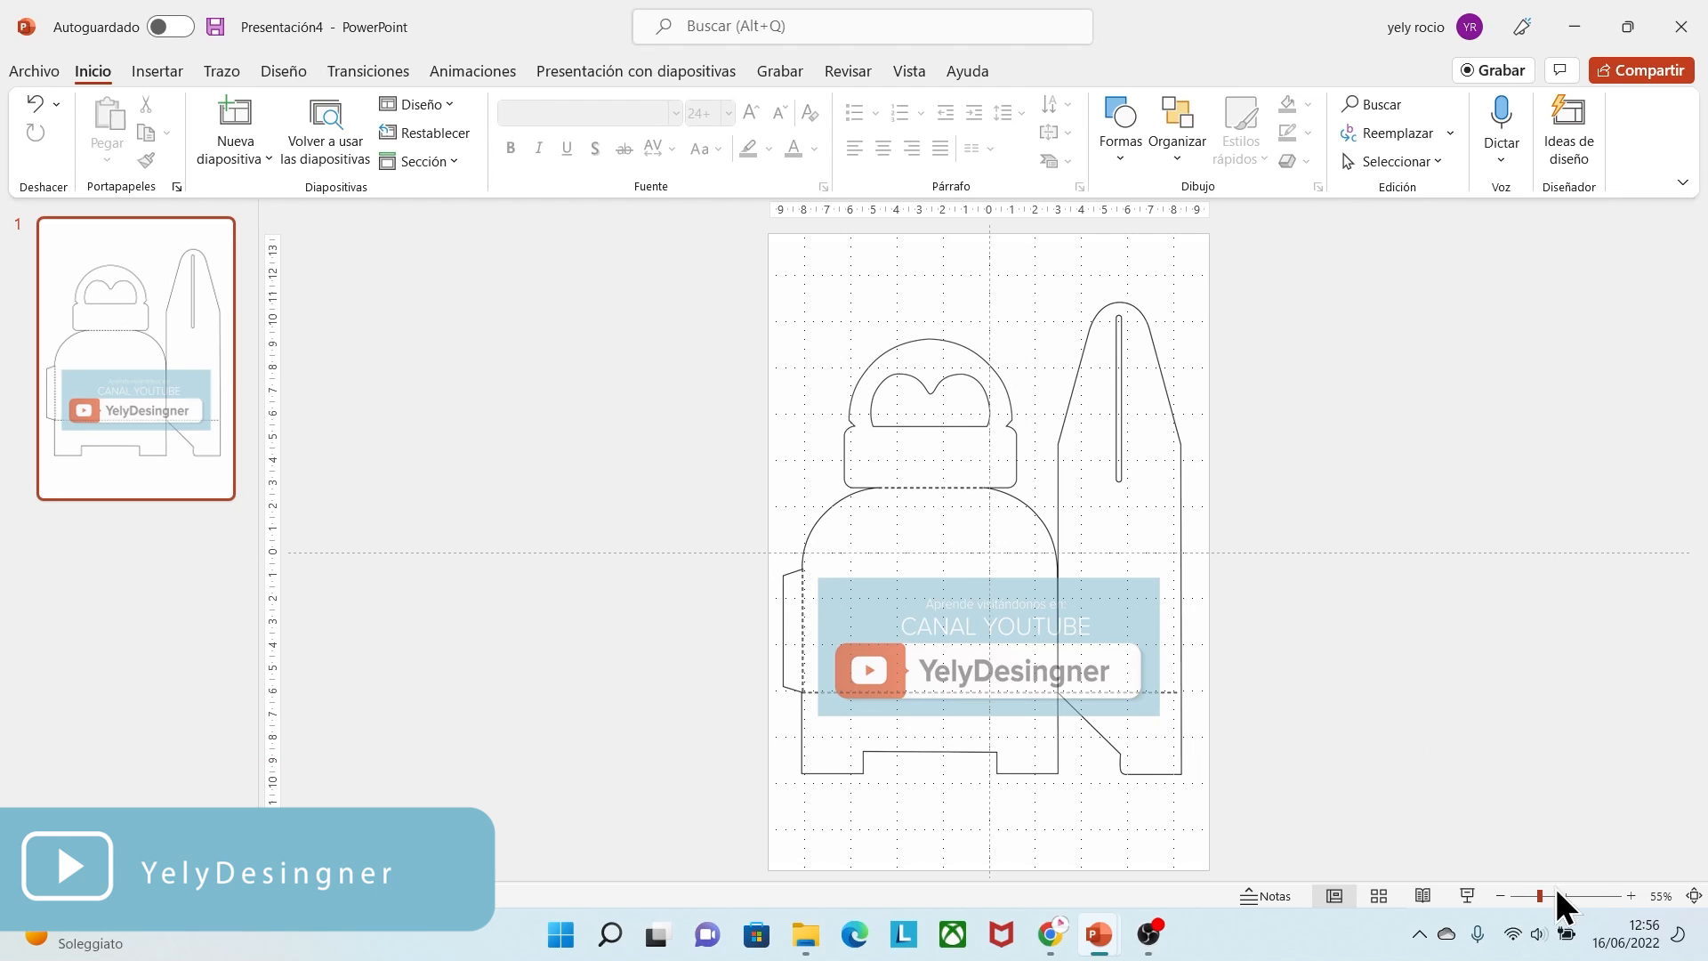
# - Insert an ellipse beside the head piece of the box template
pyautogui.click(1561, 895)
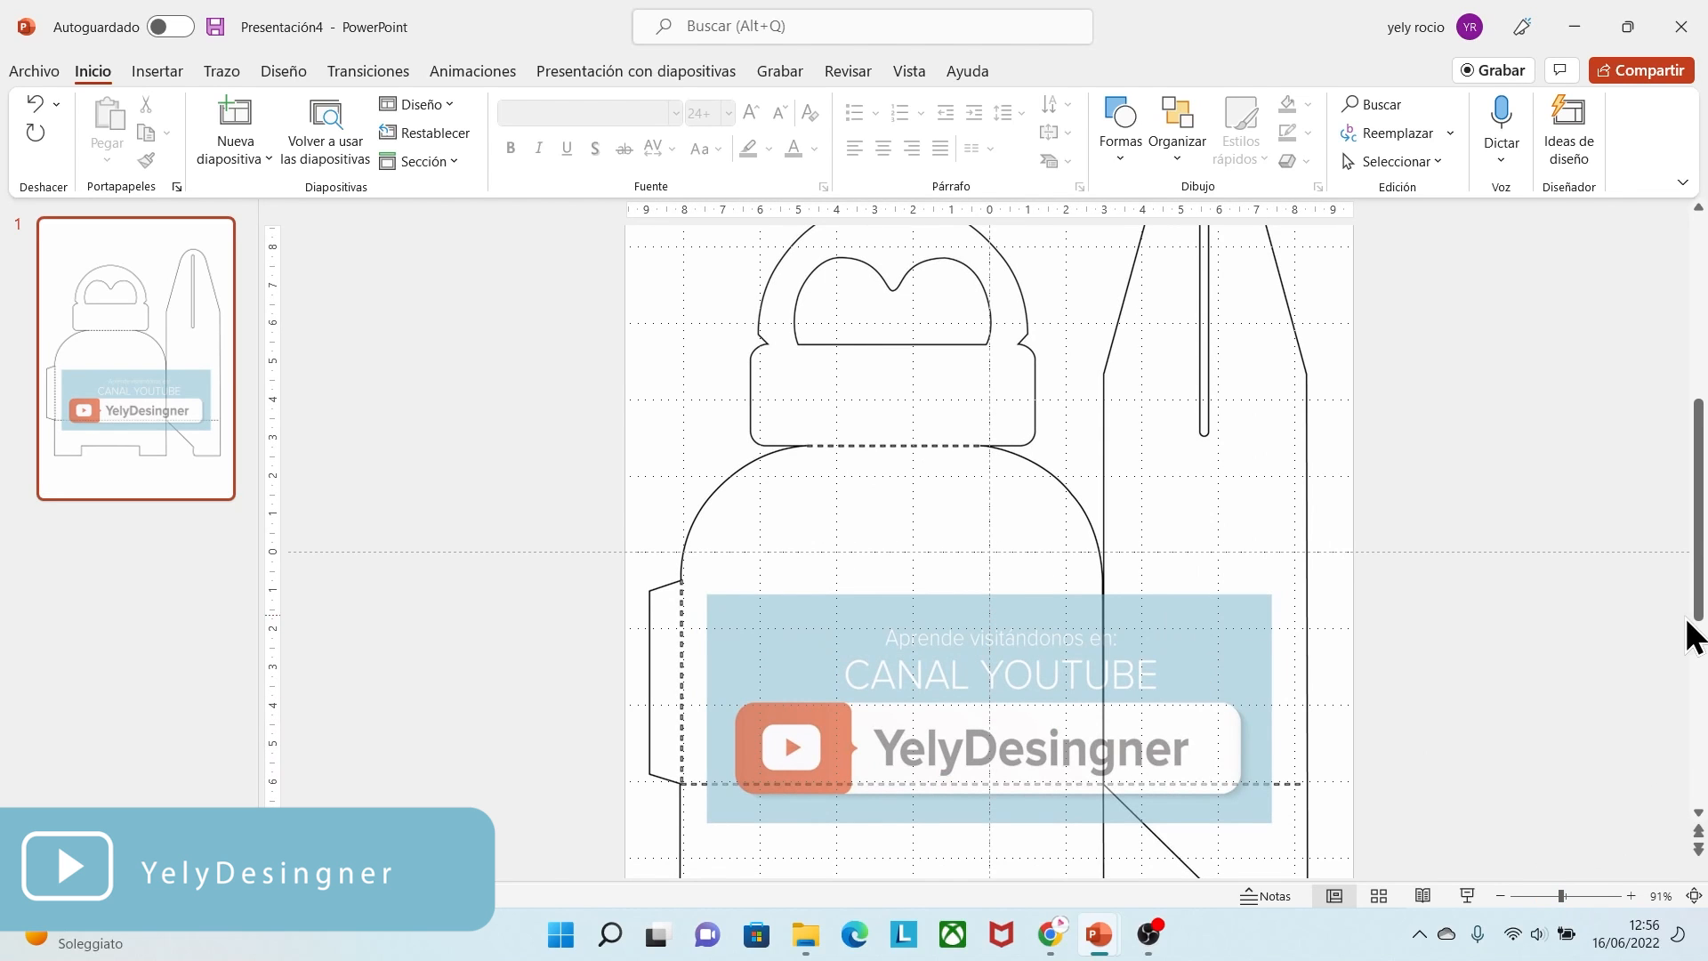
pyautogui.moveTo(1699, 598); pyautogui.dragTo(1698, 579)
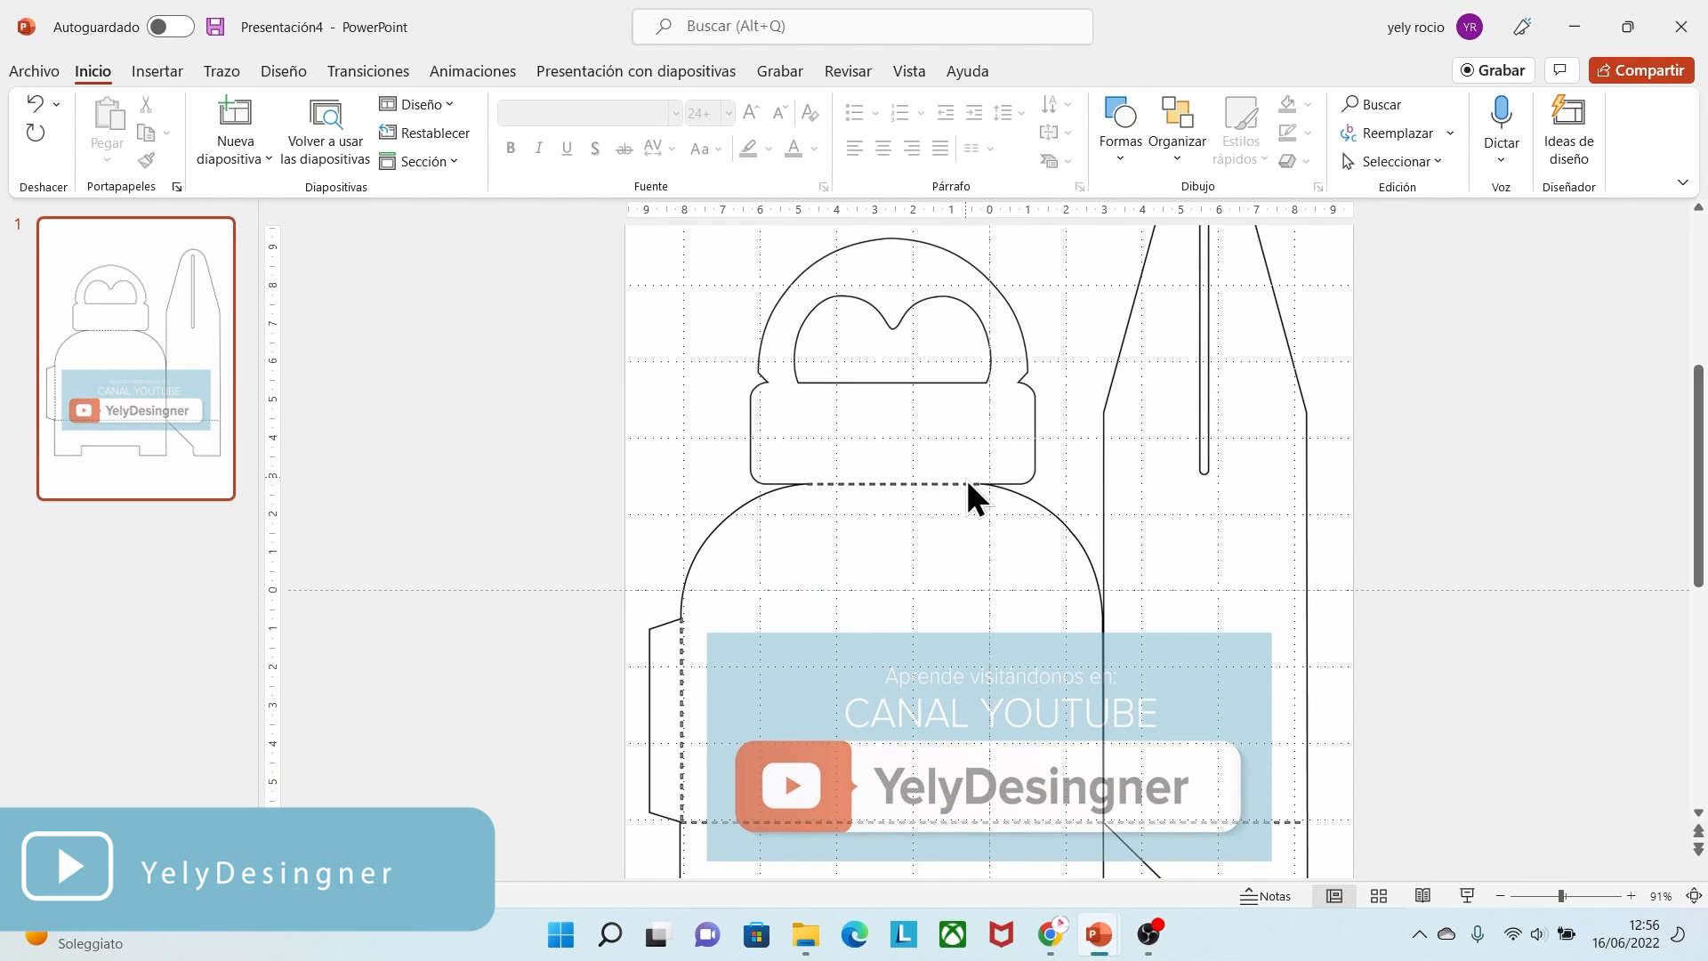
pyautogui.click(166, 72)
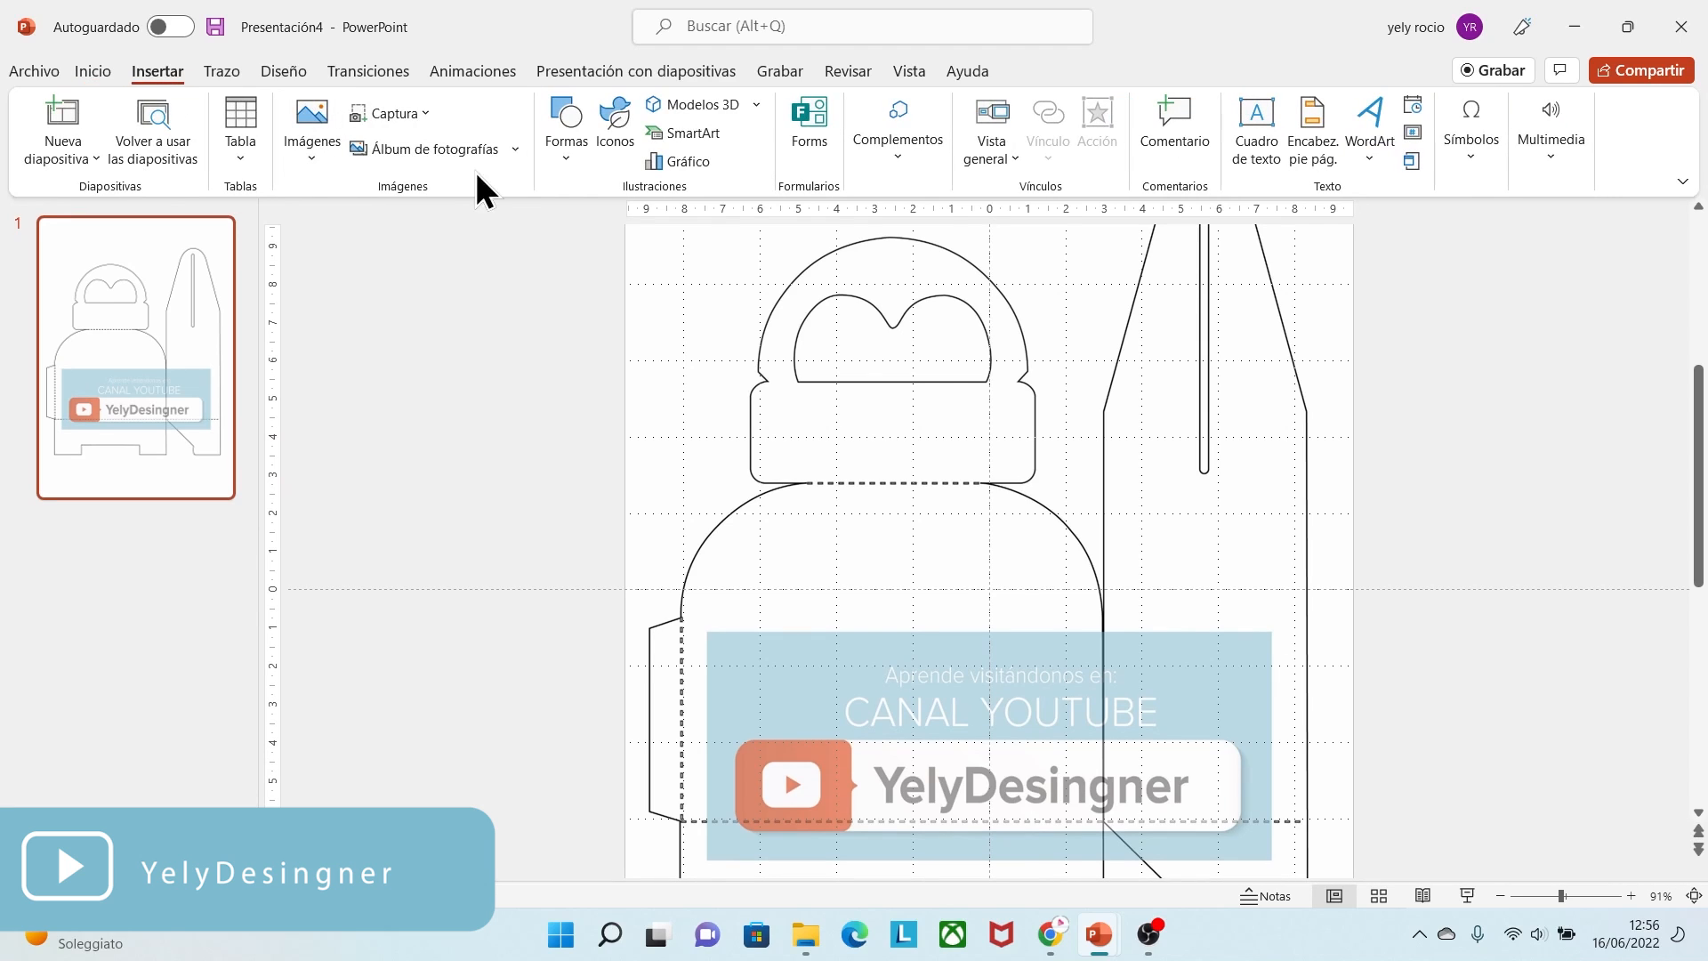
pyautogui.click(566, 153)
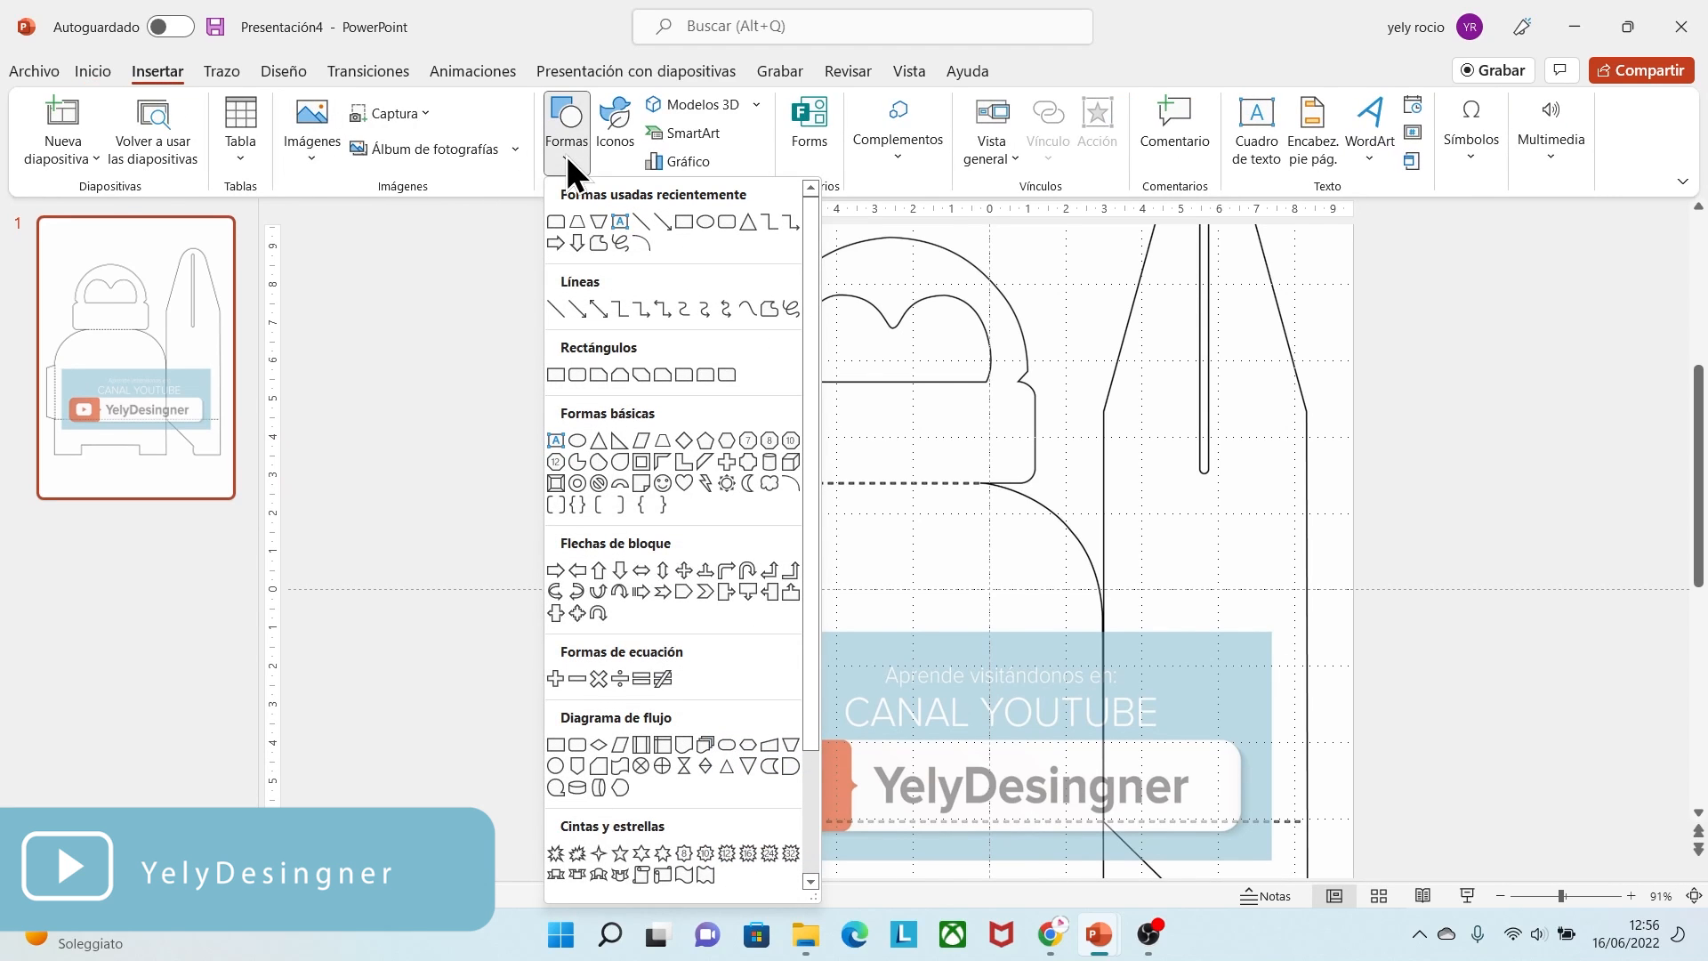
pyautogui.click(577, 442)
pyautogui.click(1041, 435)
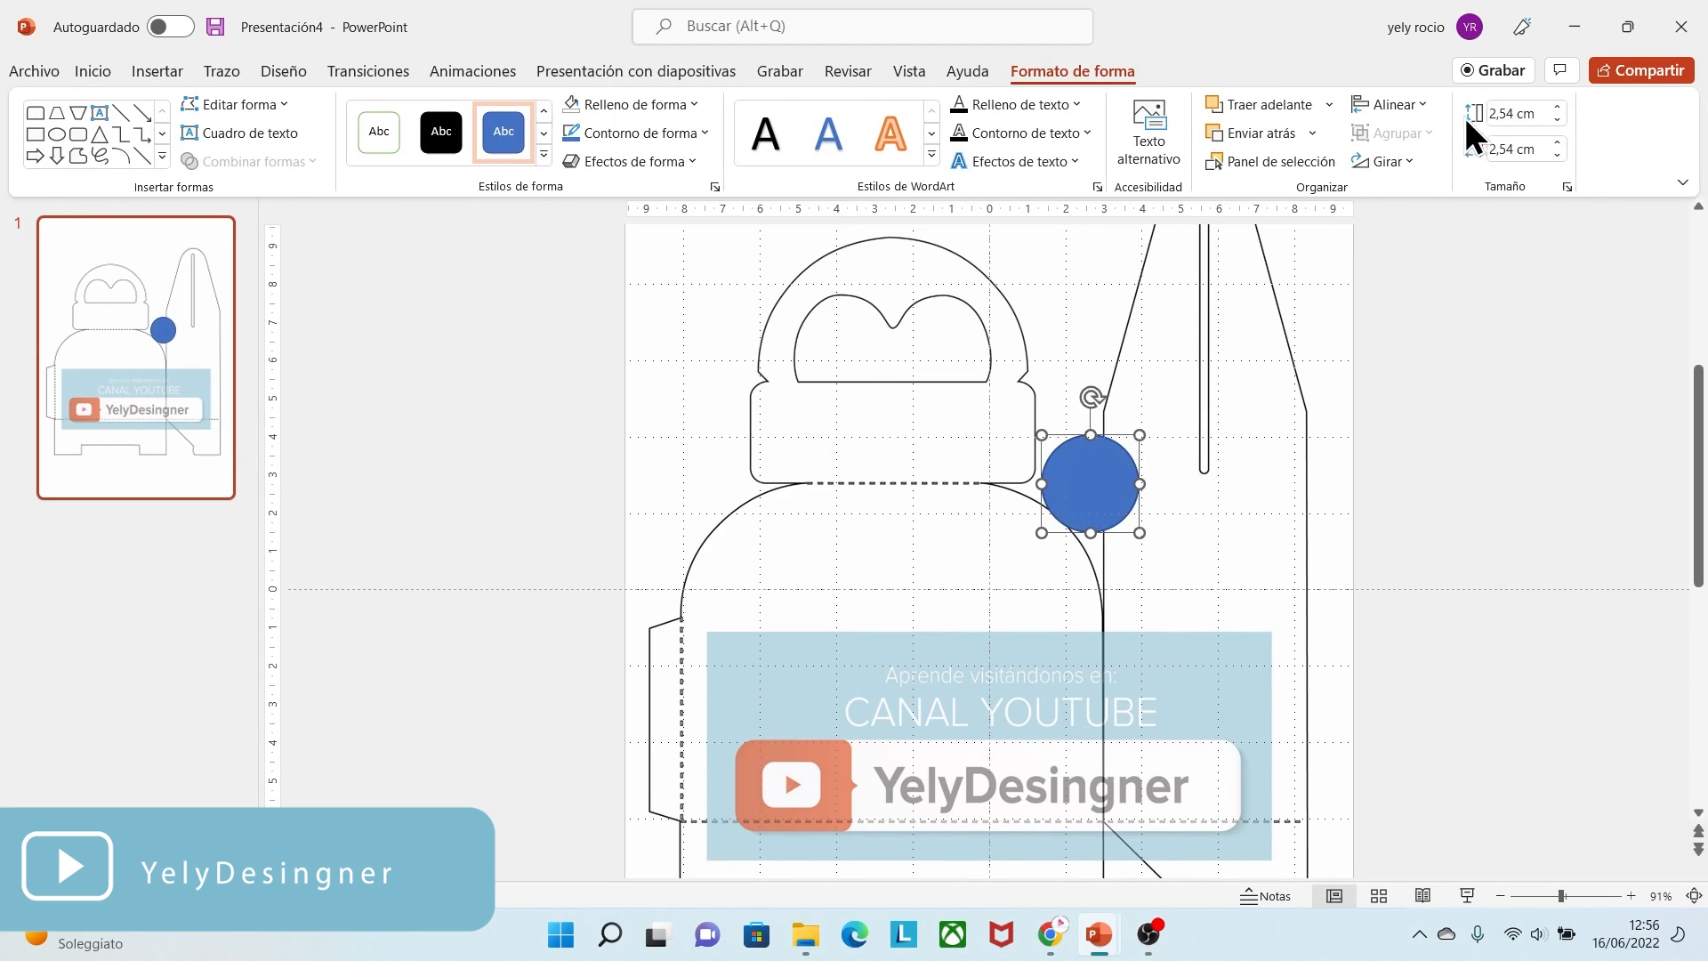
# - Set the ellipse's height to 7,38 cm and its width to 7,11 cm
pyautogui.click(1497, 114)
pyautogui.press('BackSpace')
pyautogui.click(1515, 148)
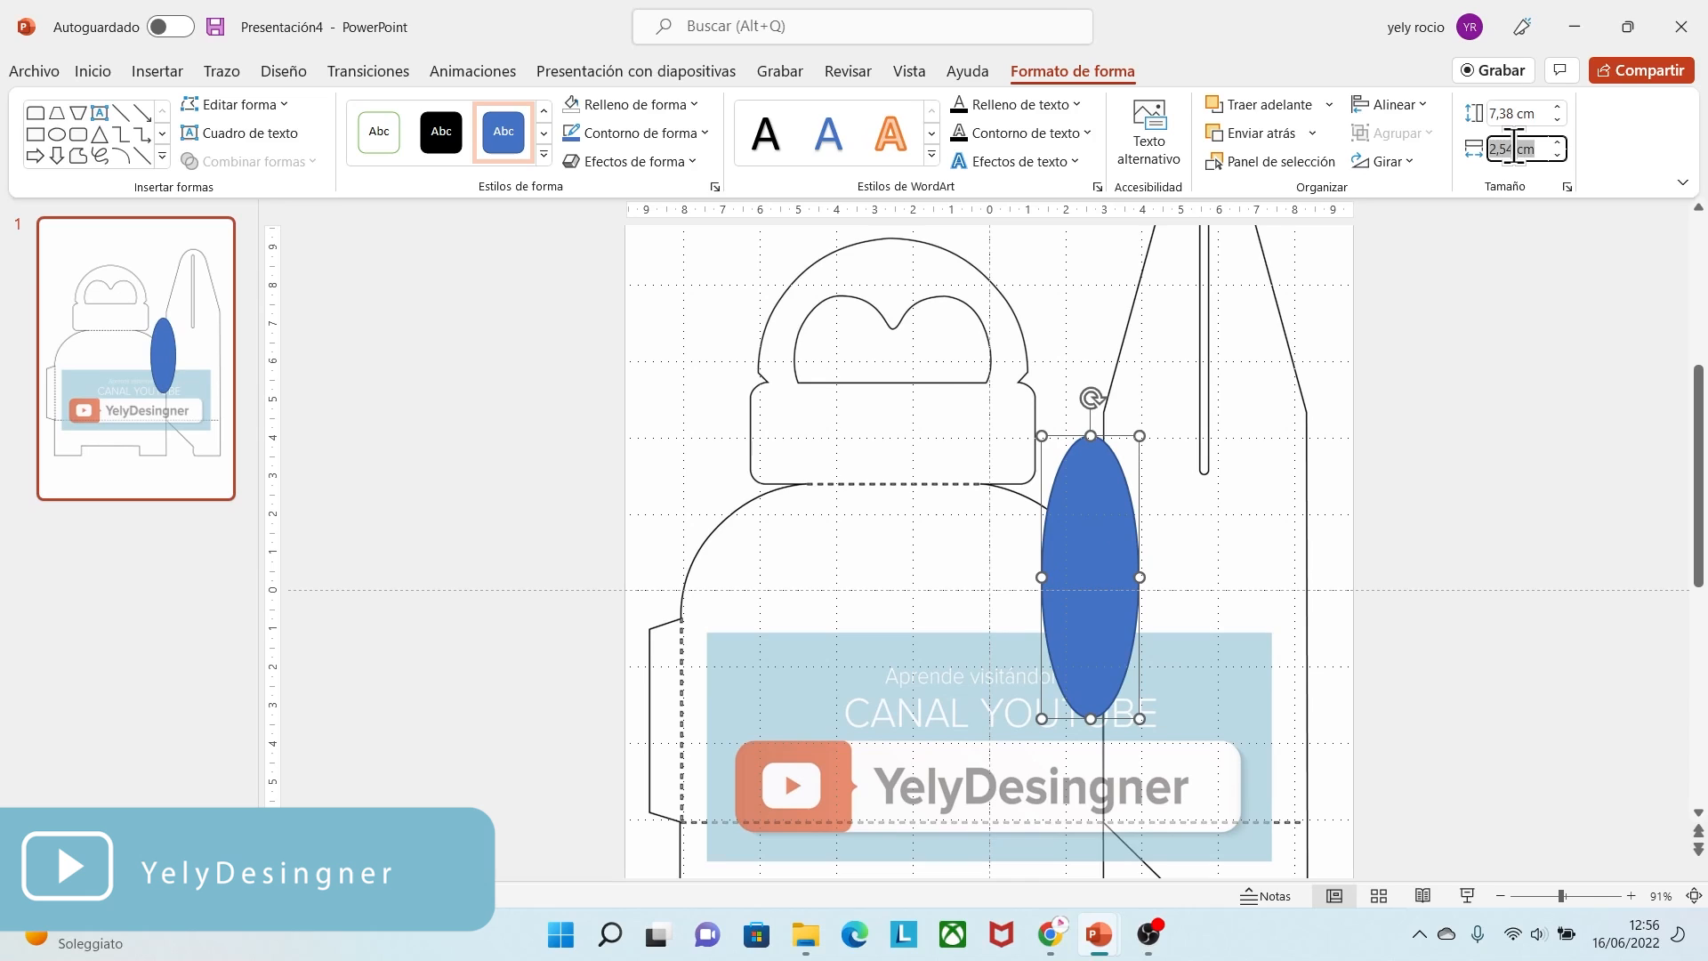
pyautogui.press('BackSpace')
pyautogui.write('7,11')
pyautogui.click(1467, 384)
# - Remove the ellipse's fill and place it over the domed outline of the template's head piece
pyautogui.click(1217, 536)
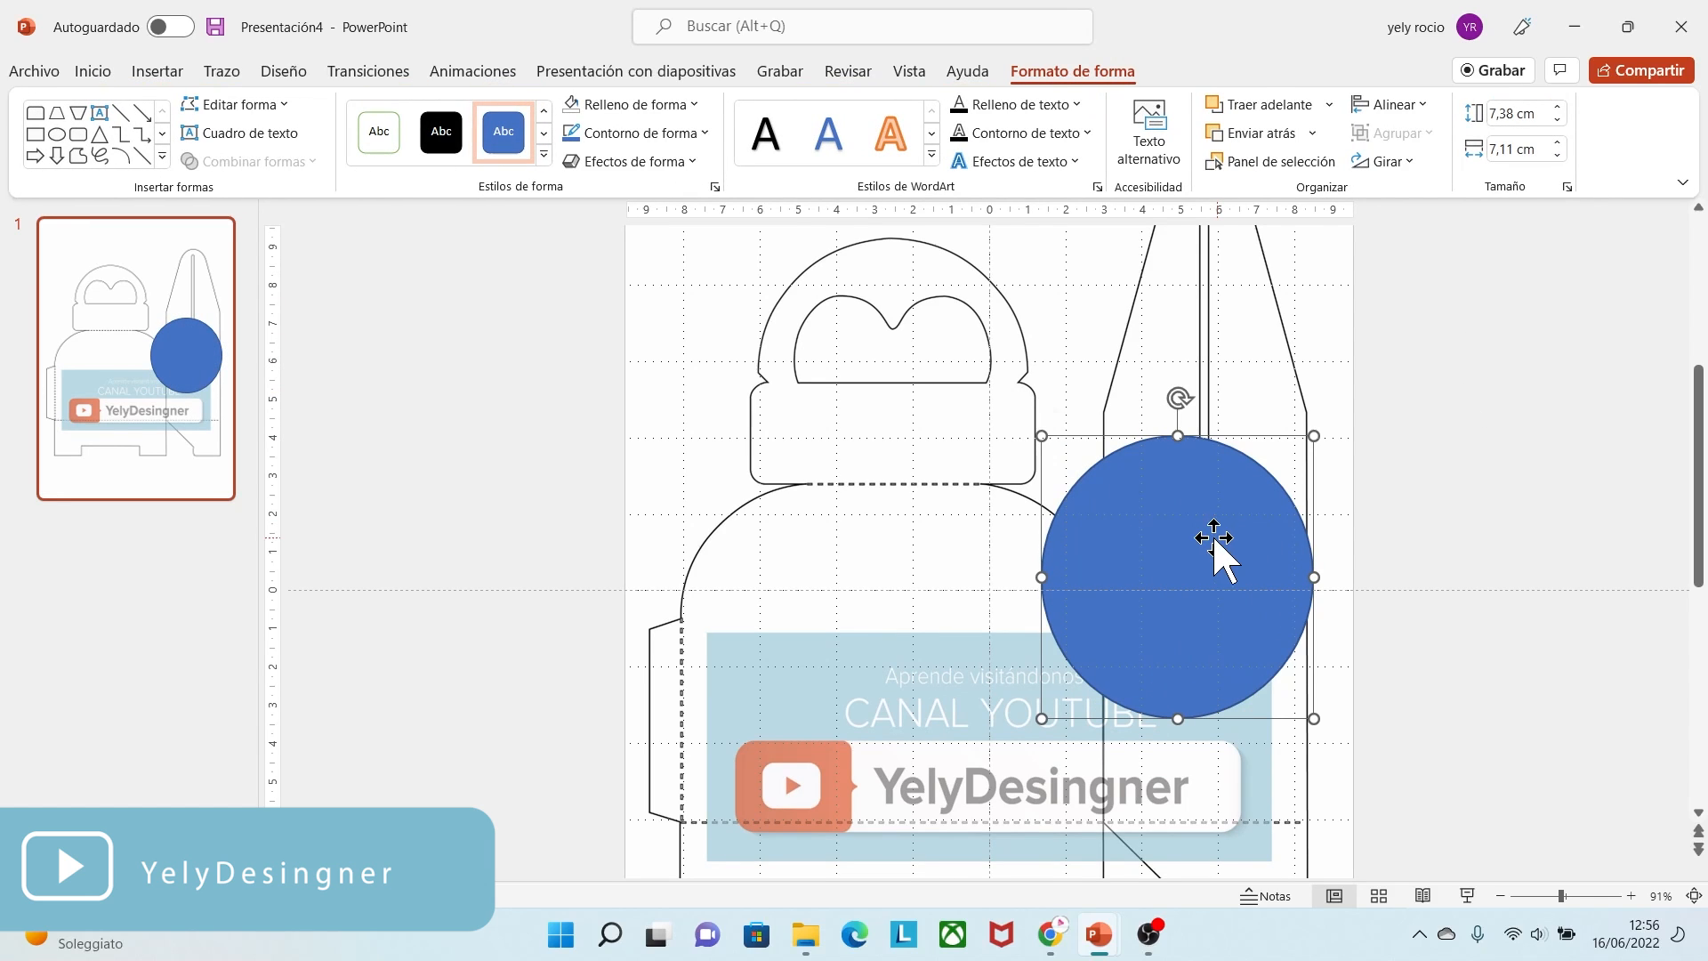
pyautogui.click(654, 100)
pyautogui.click(633, 349)
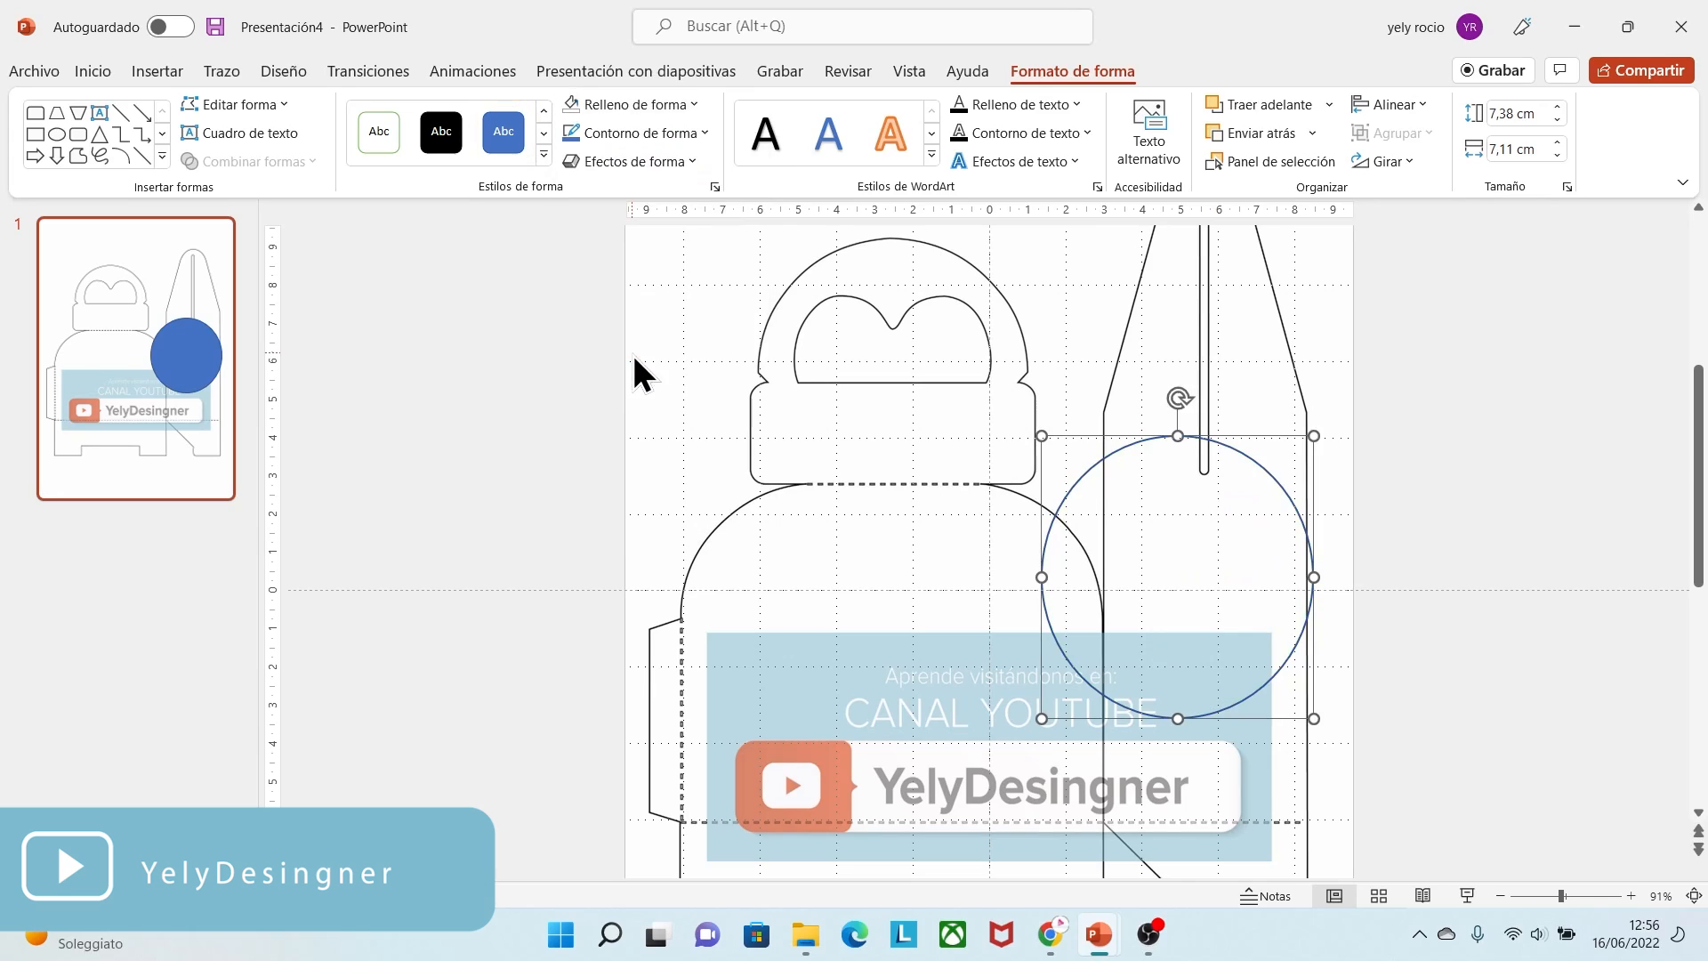
pyautogui.moveTo(1133, 445); pyautogui.dragTo(850, 248)
pyautogui.click(1425, 551)
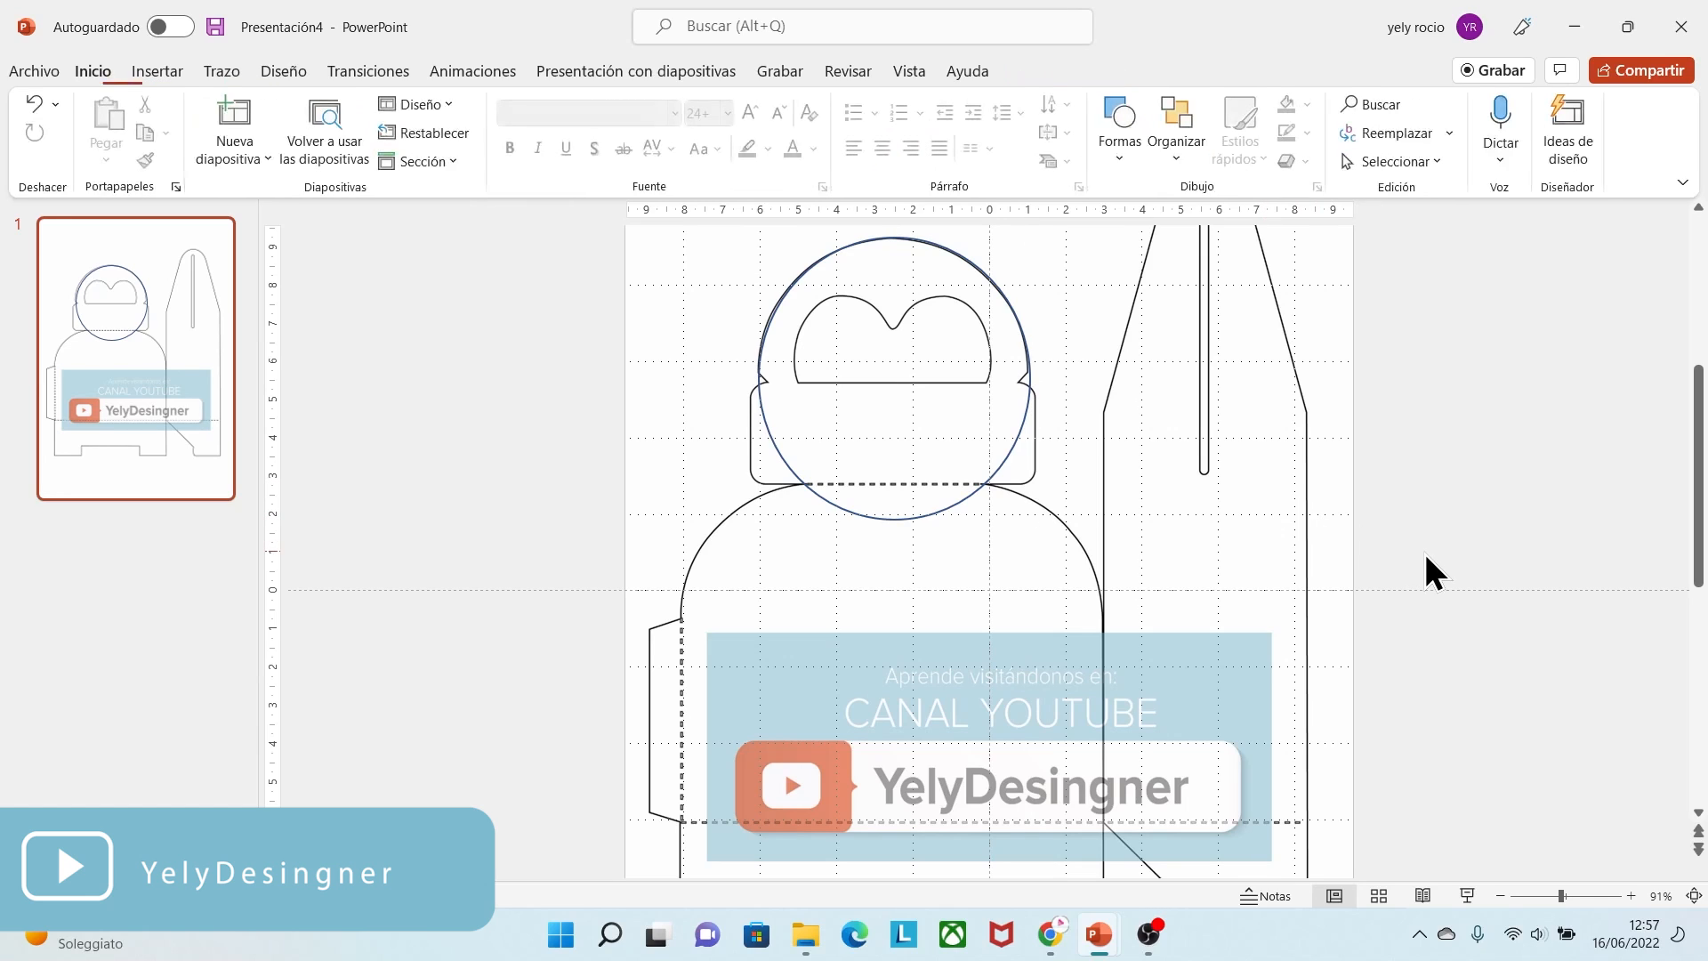
# - Shift the ellipse slightly so its upper arc matches the dome of the head piece
pyautogui.click(1572, 896)
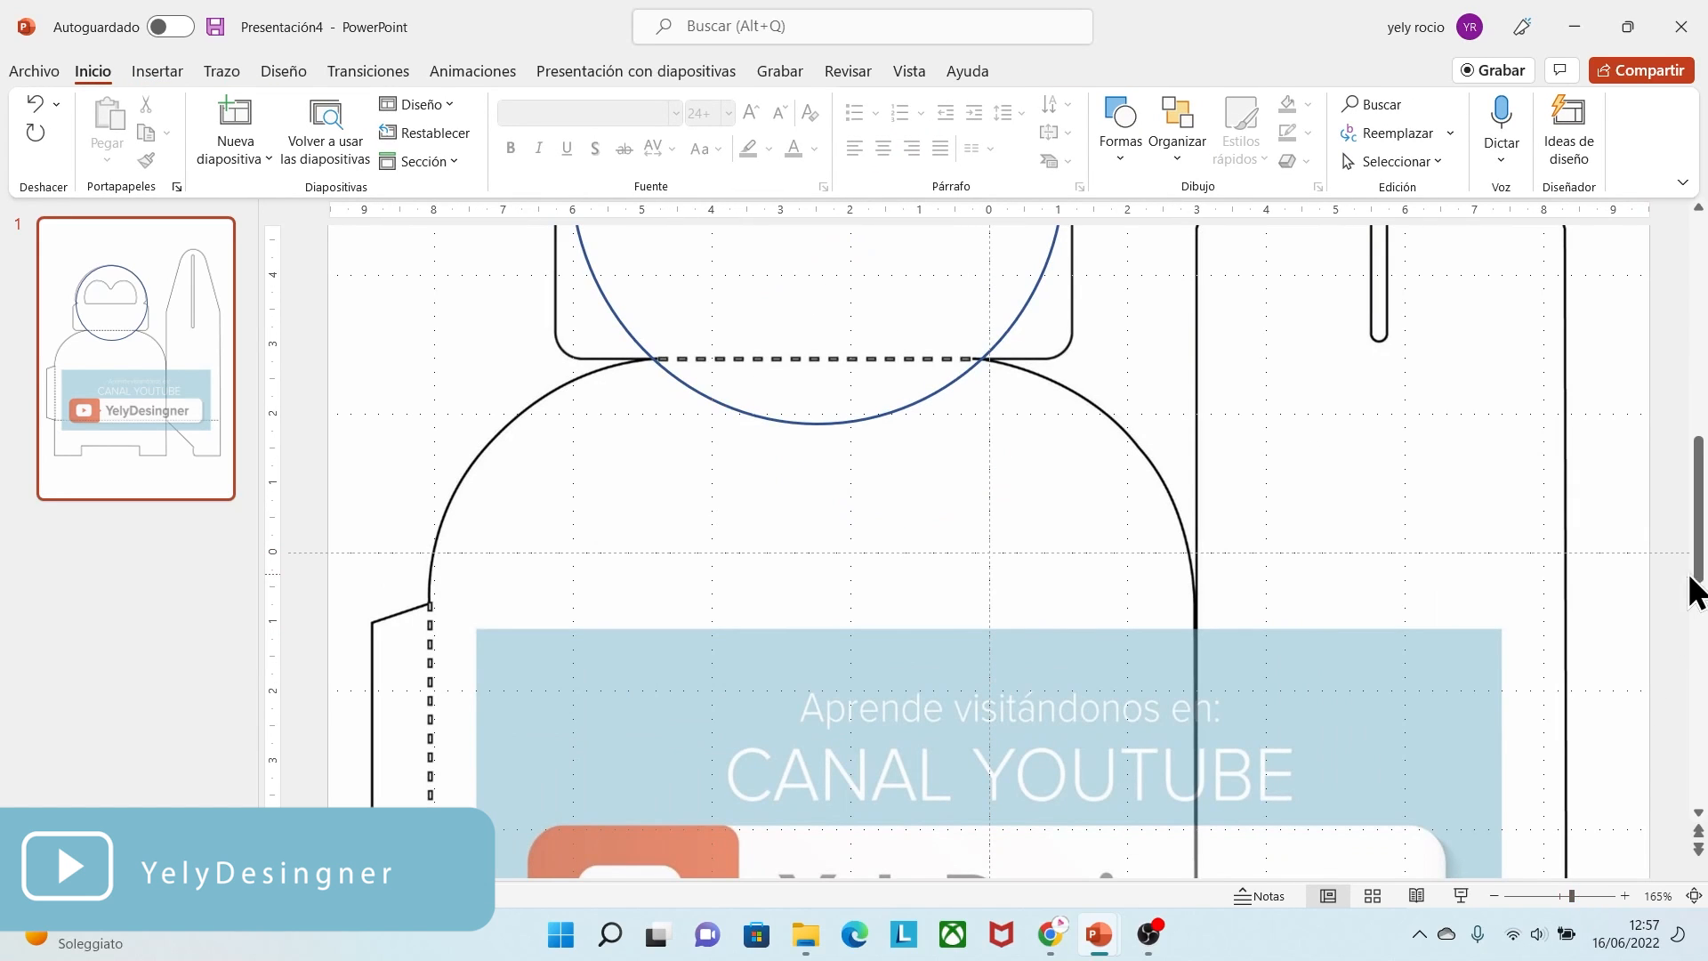
pyautogui.moveTo(1698, 592); pyautogui.dragTo(1695, 410)
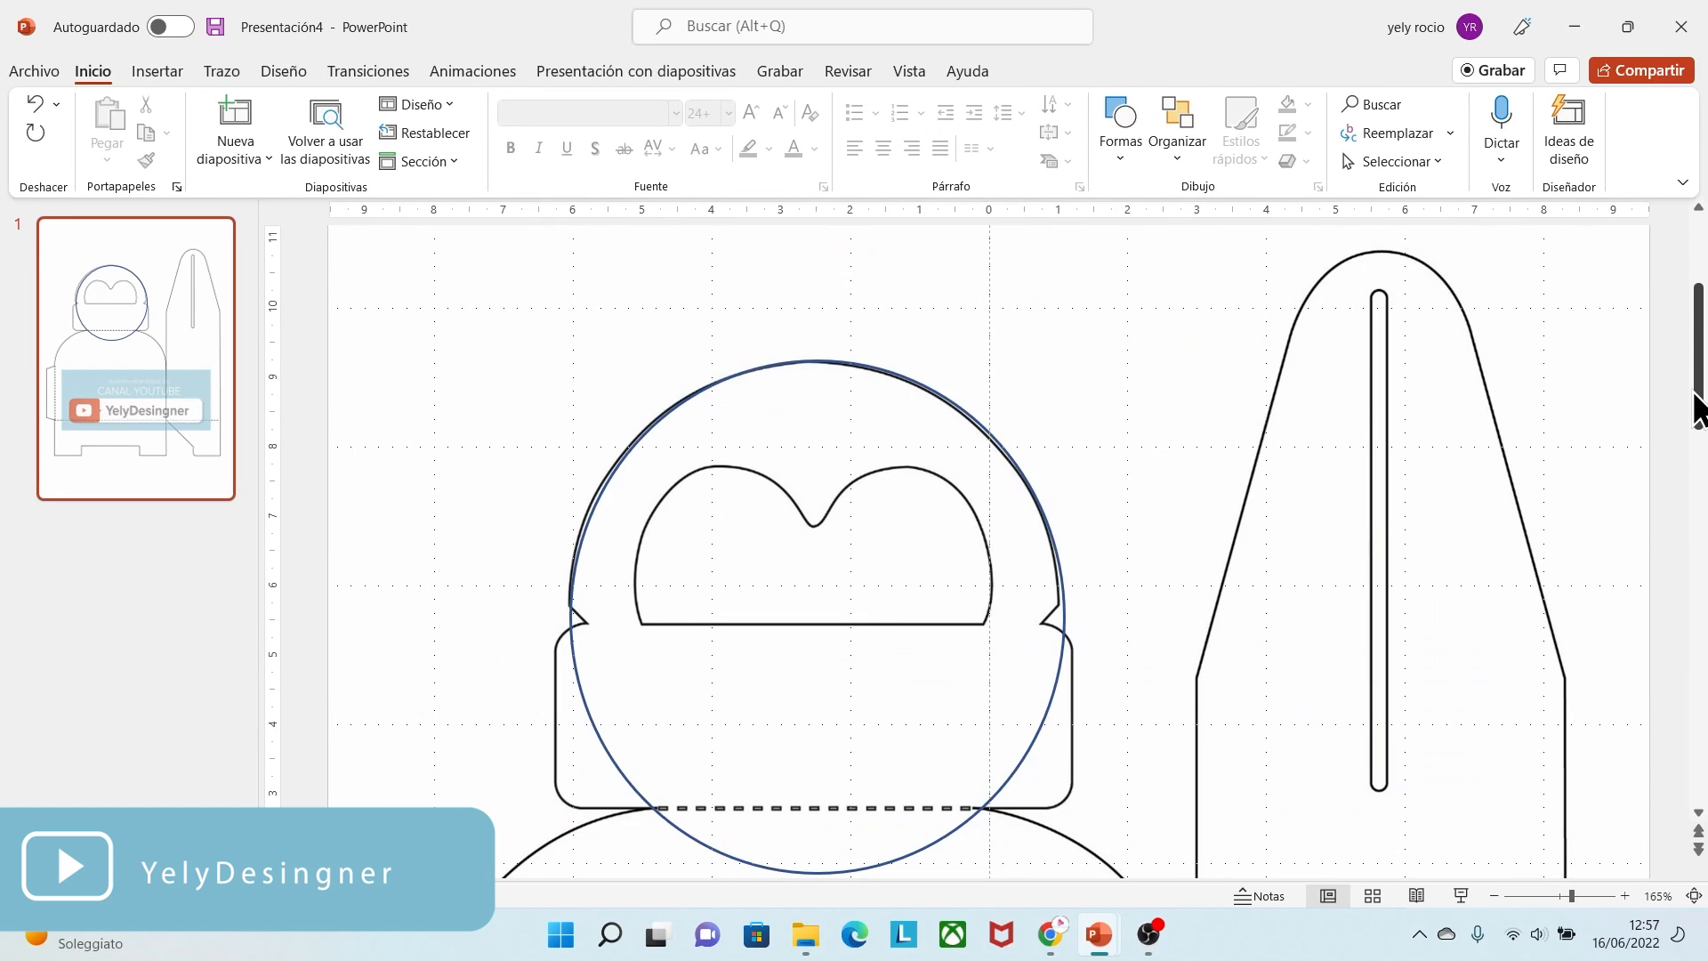
pyautogui.click(888, 371)
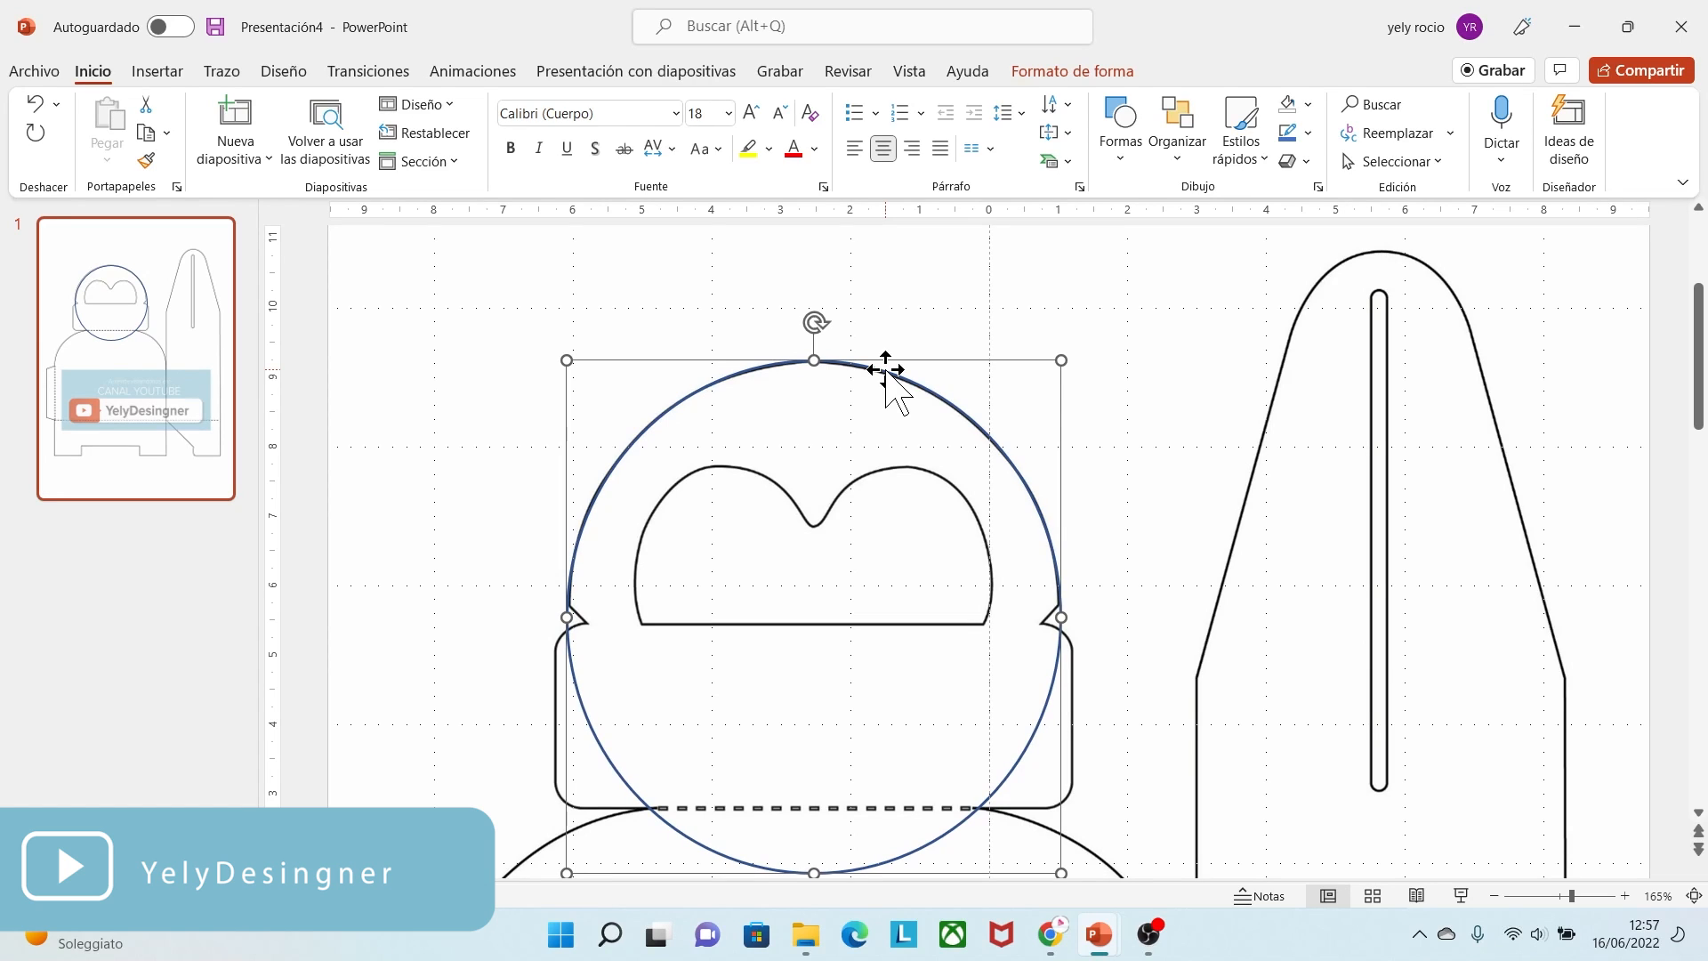
pyautogui.click(490, 408)
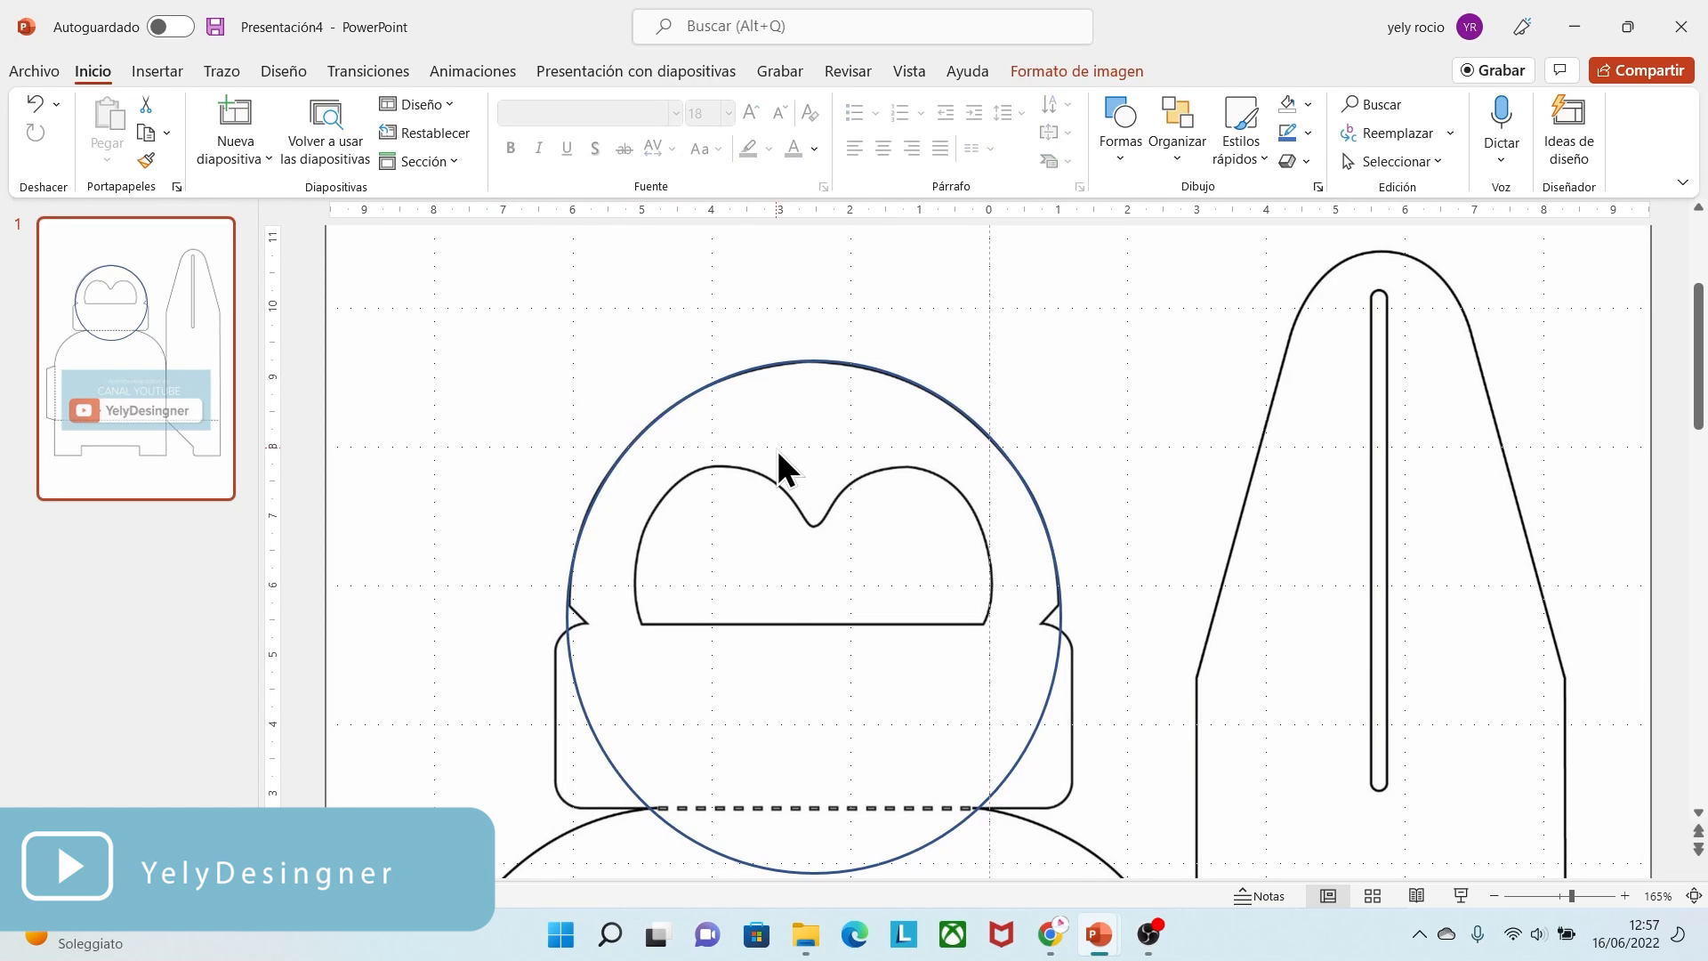
# - Insert a rounded rectangle next to the head piece
pyautogui.click(171, 79)
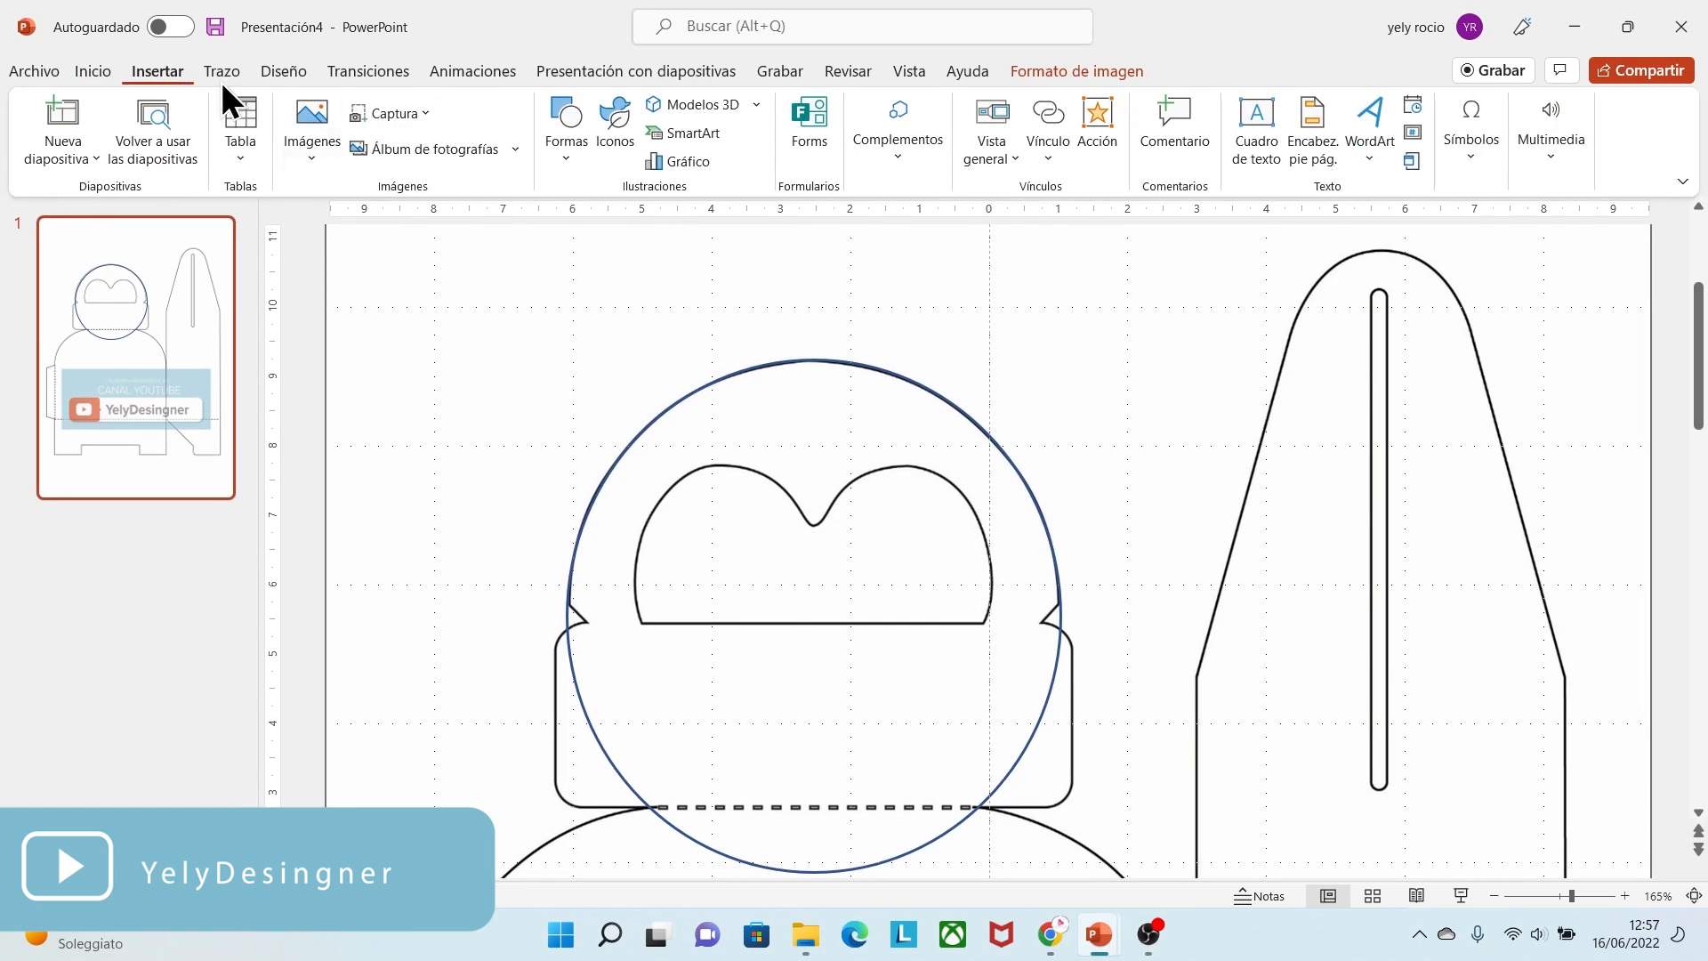
pyautogui.click(562, 165)
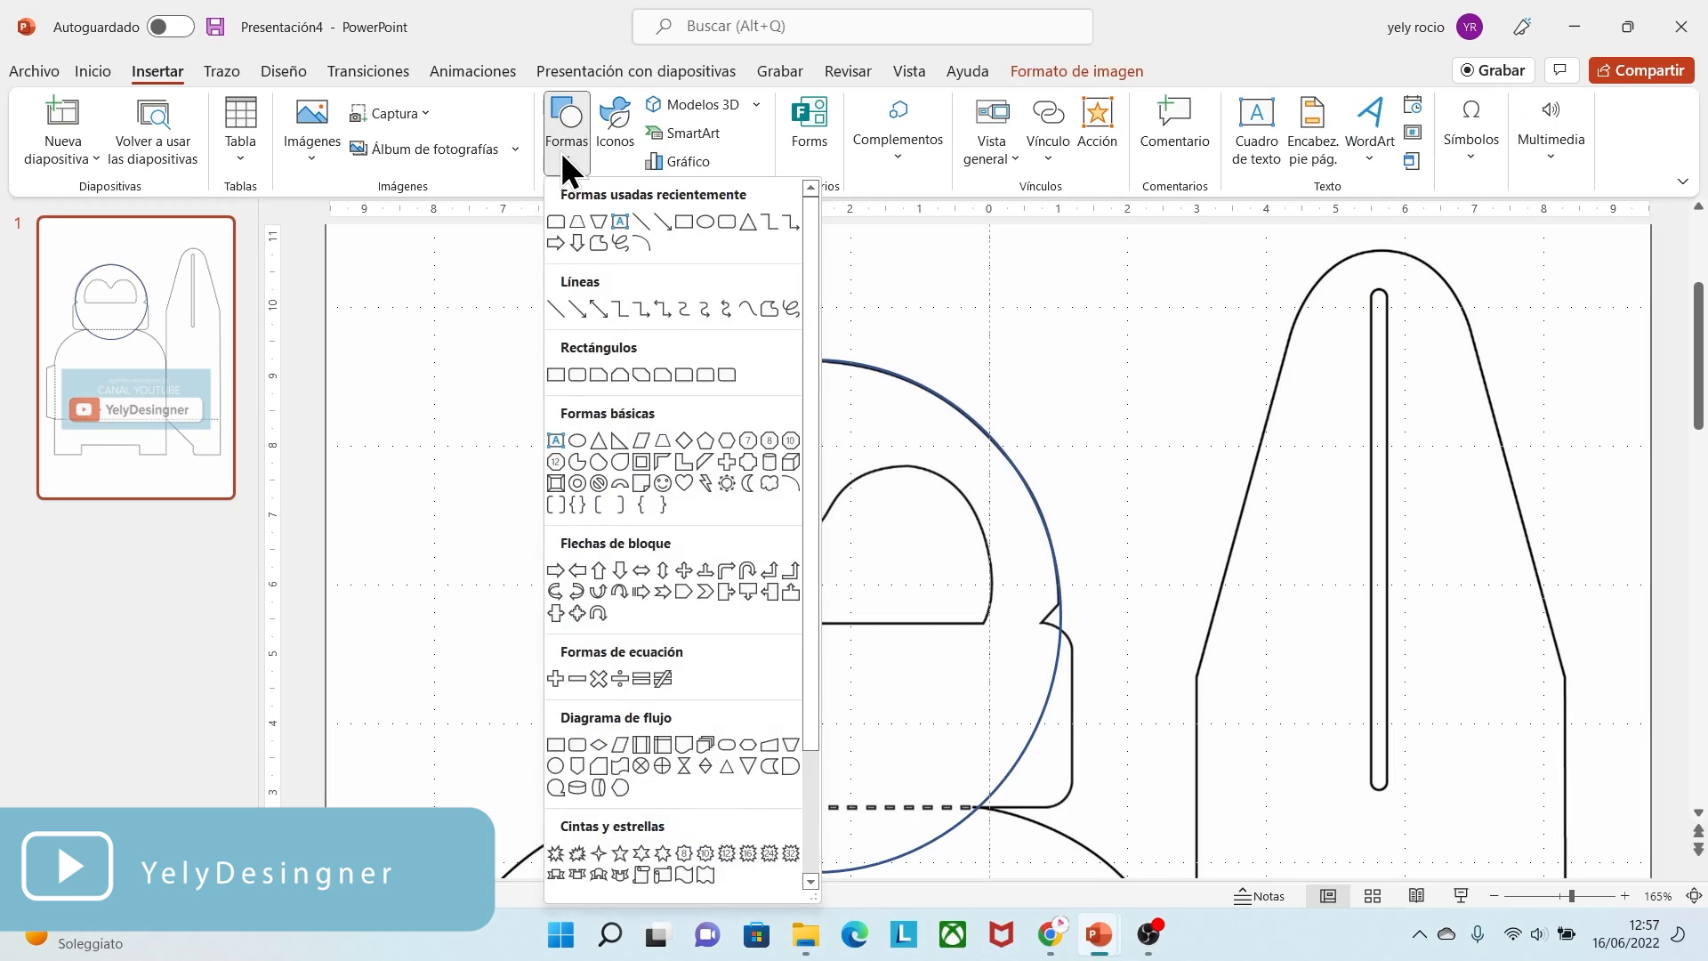
pyautogui.click(578, 373)
pyautogui.click(1030, 389)
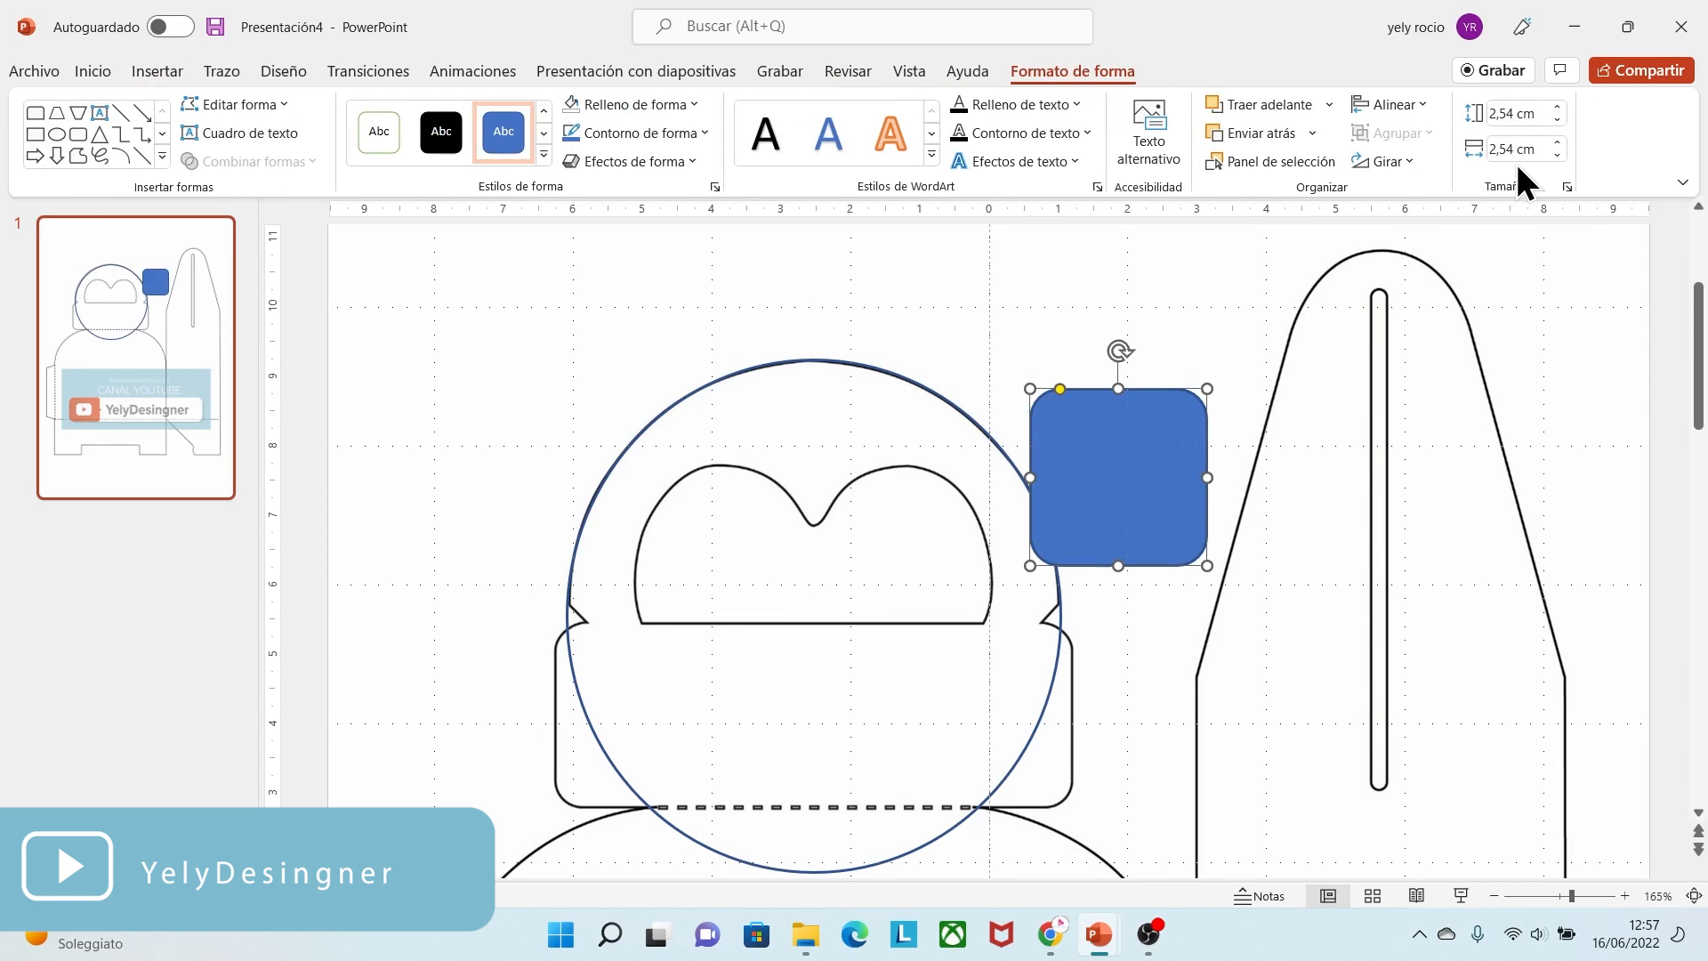
# - Set the rounded rectangle's height to 2,65 cm and its width to 7,44 cm
pyautogui.click(1504, 113)
pyautogui.press('BackSpace')
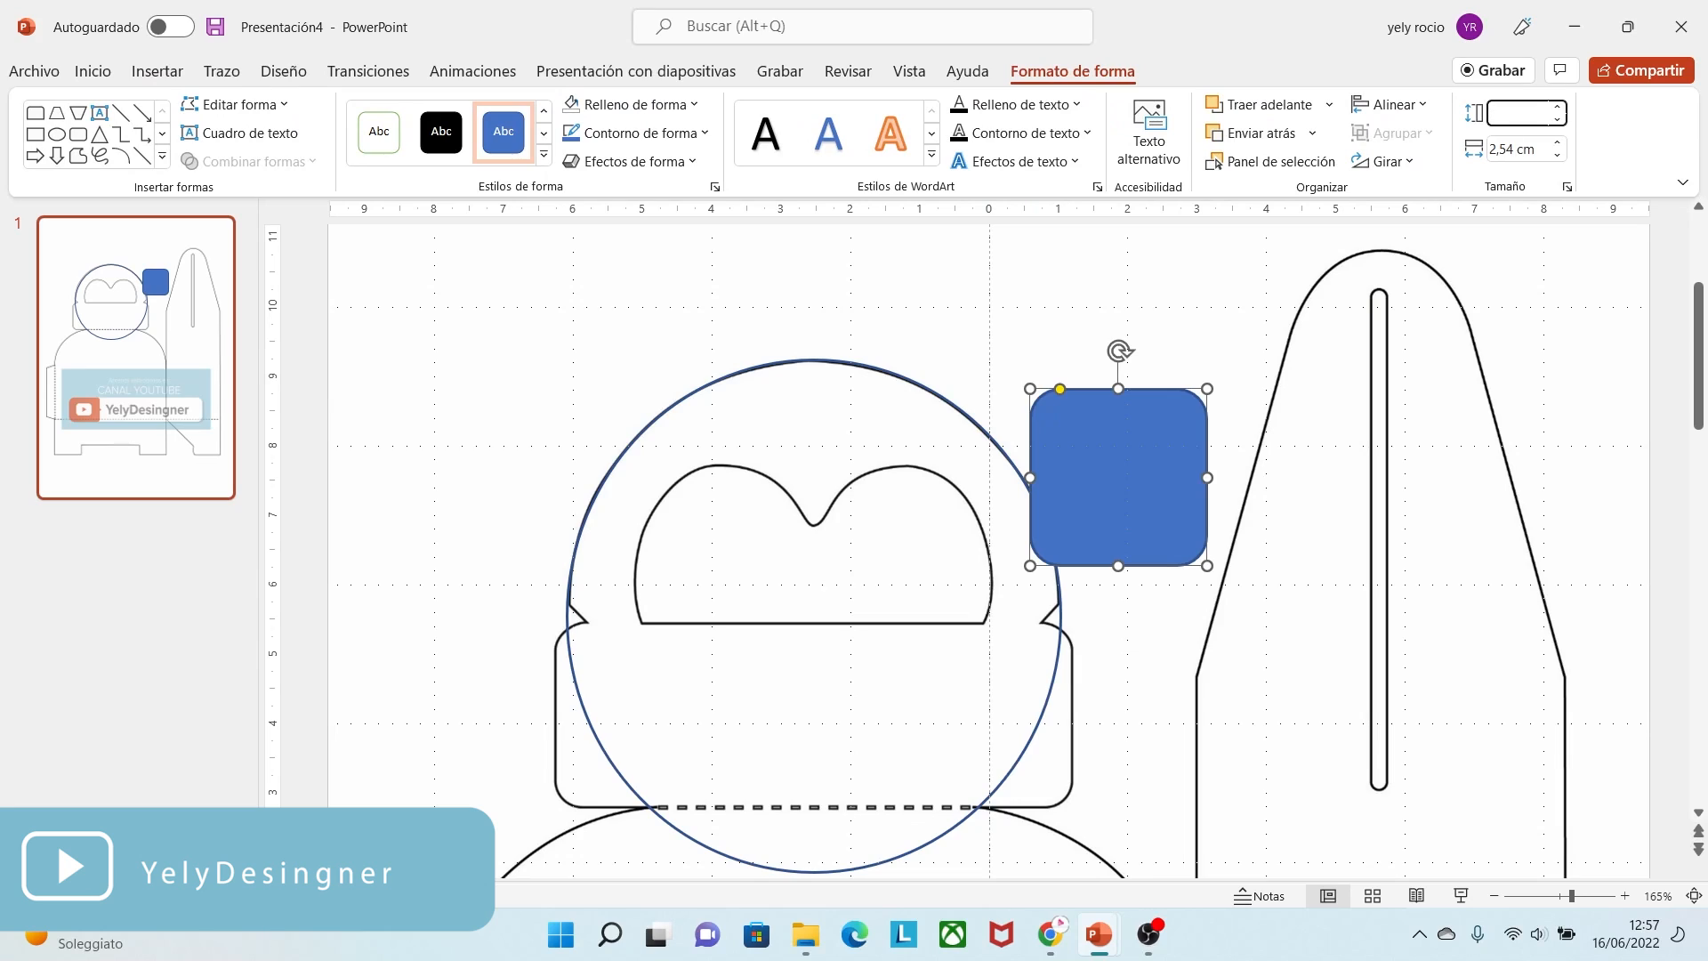
pyautogui.write('2,65')
pyautogui.press('Return')
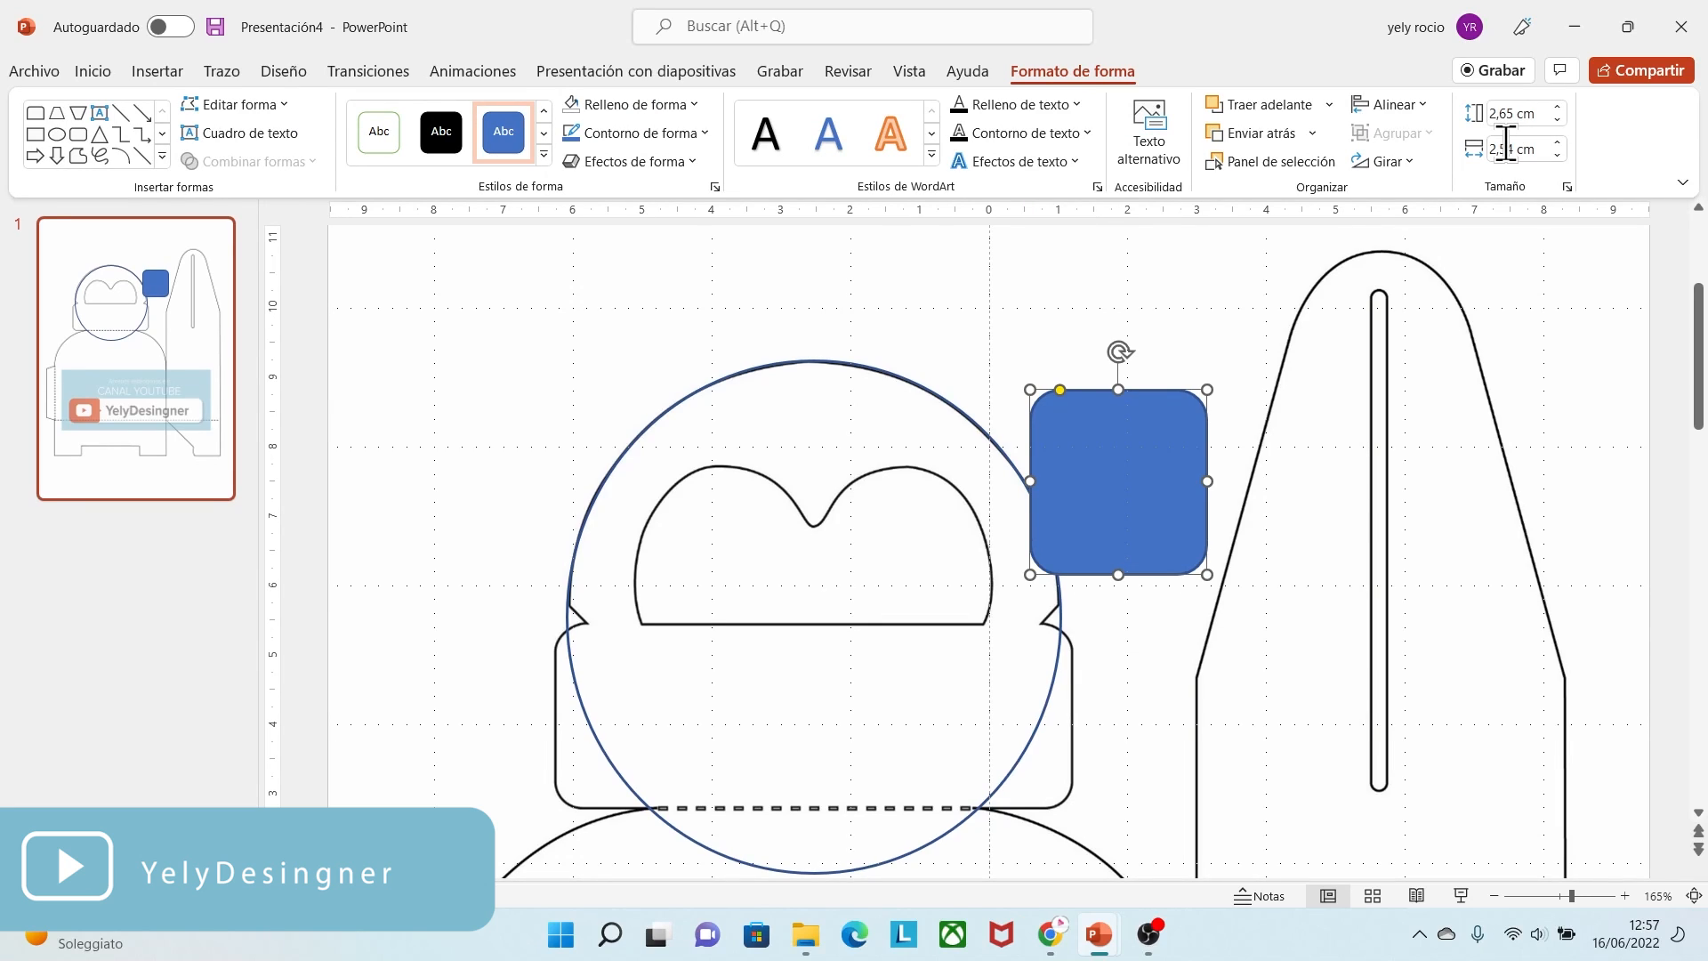
pyautogui.click(1504, 149)
pyautogui.press('BackSpace')
pyautogui.write('7,44')
pyautogui.click(1174, 305)
# - Remove the rounded rectangle's fill and place it over the lower band of the head piece
pyautogui.click(1189, 450)
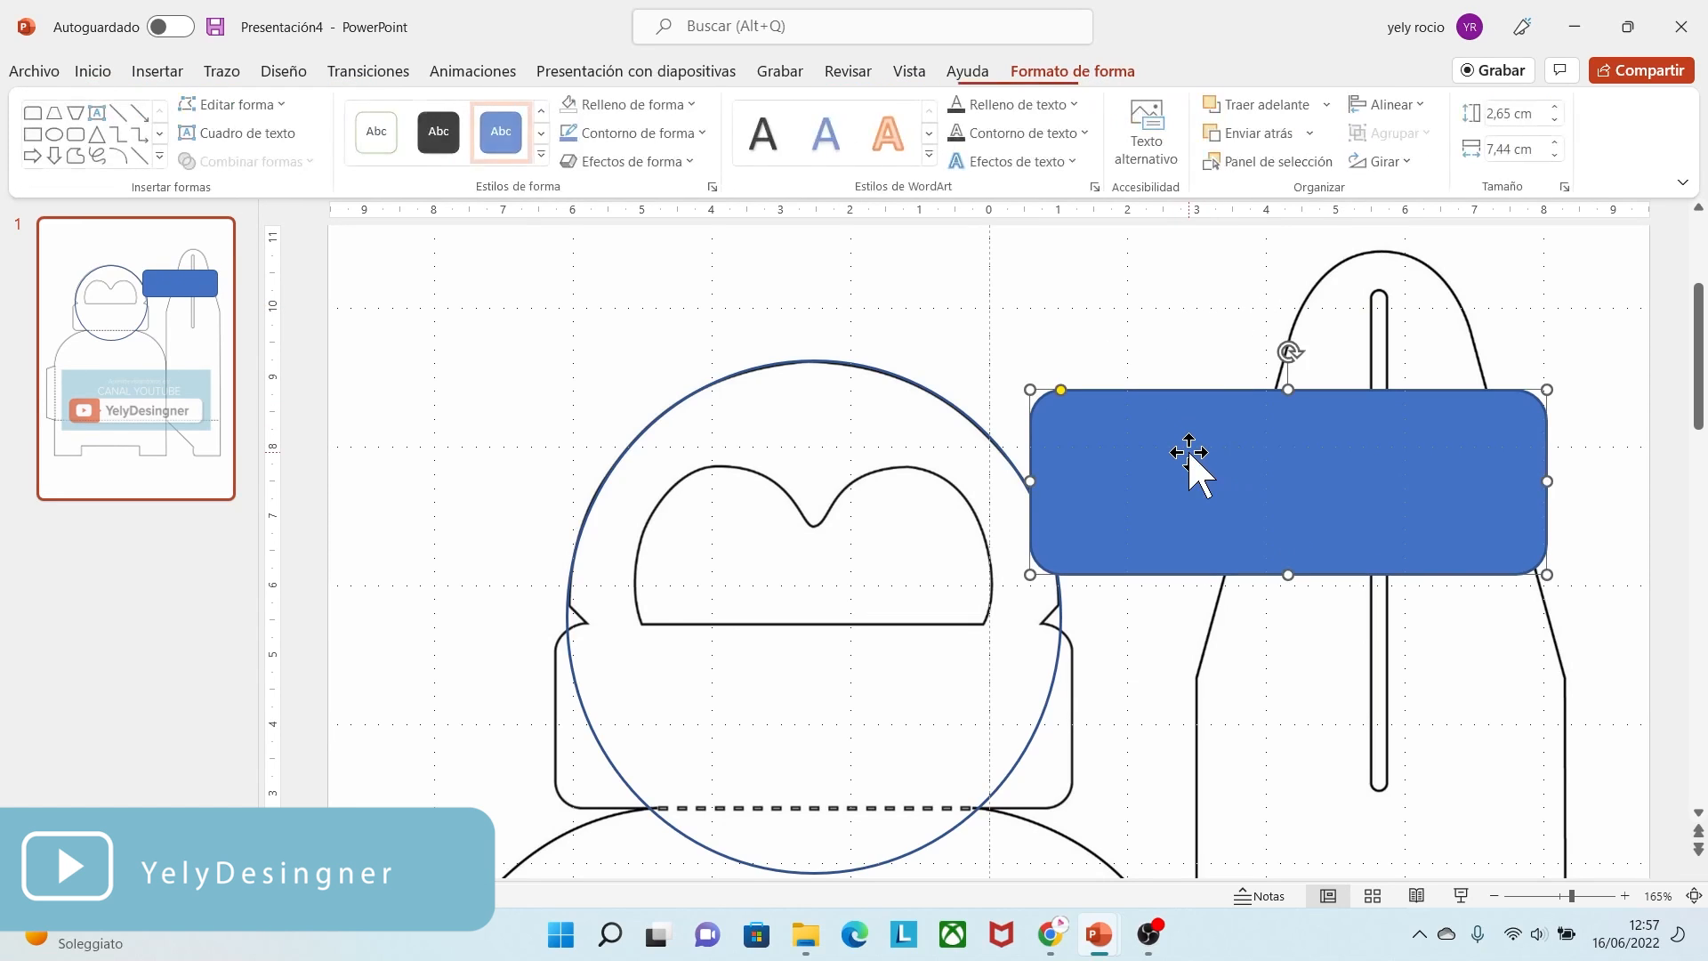
pyautogui.click(665, 103)
pyautogui.click(645, 346)
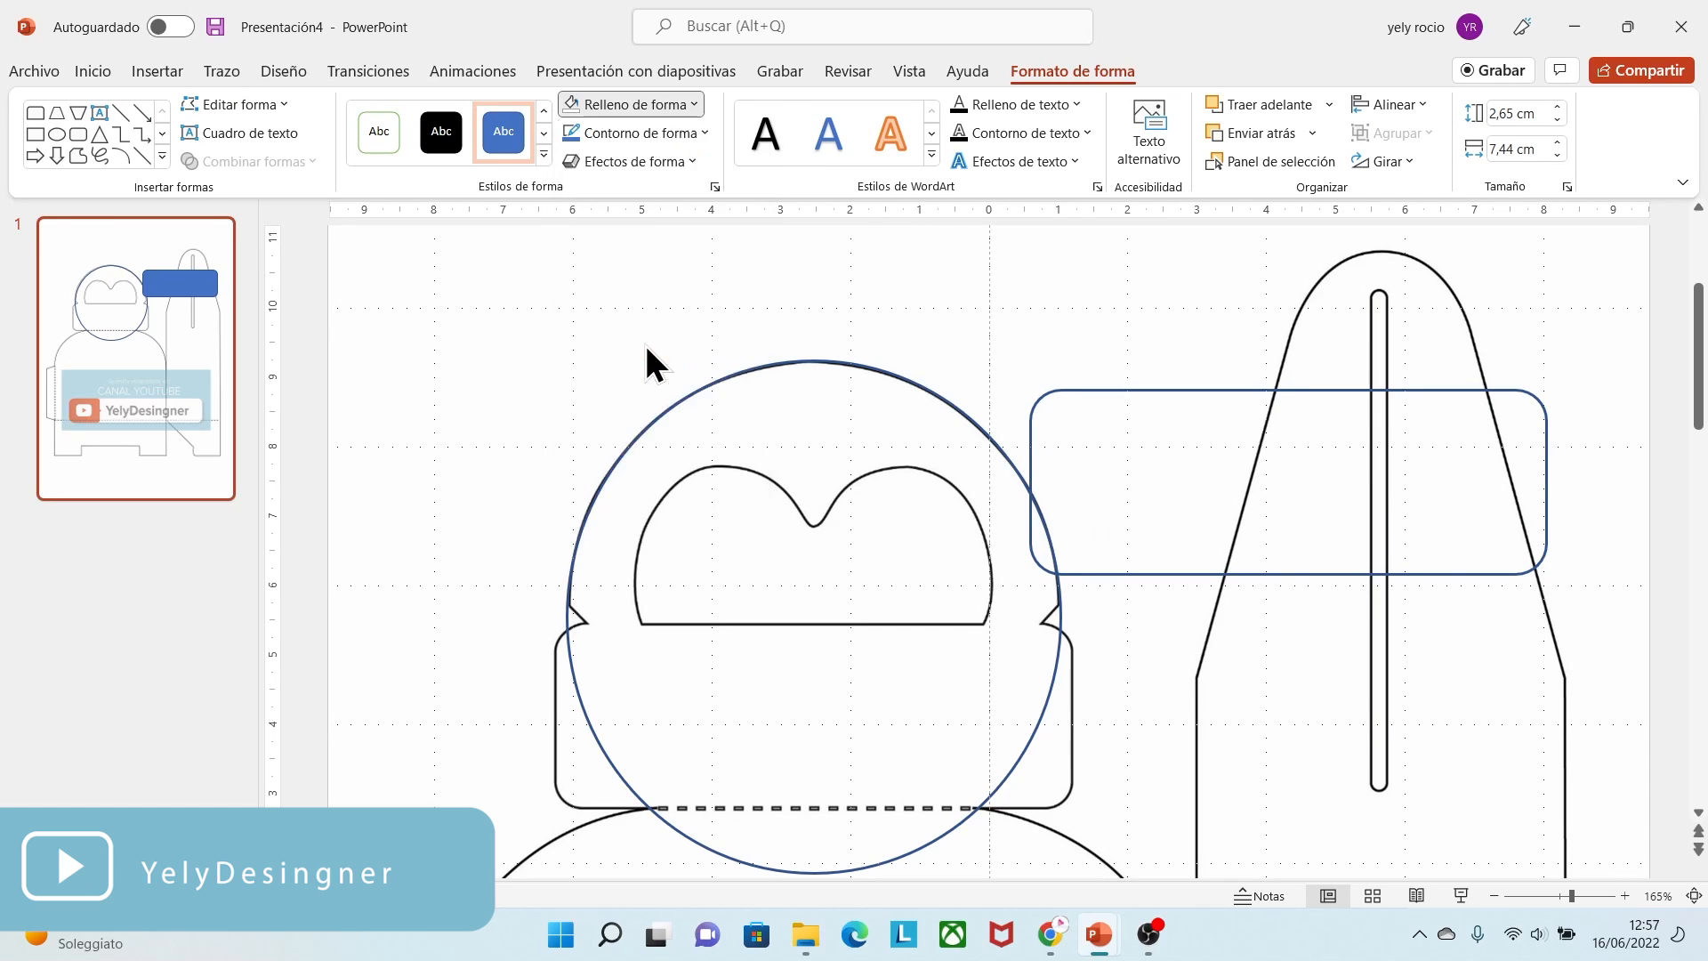
pyautogui.moveTo(1083, 391); pyautogui.dragTo(619, 625)
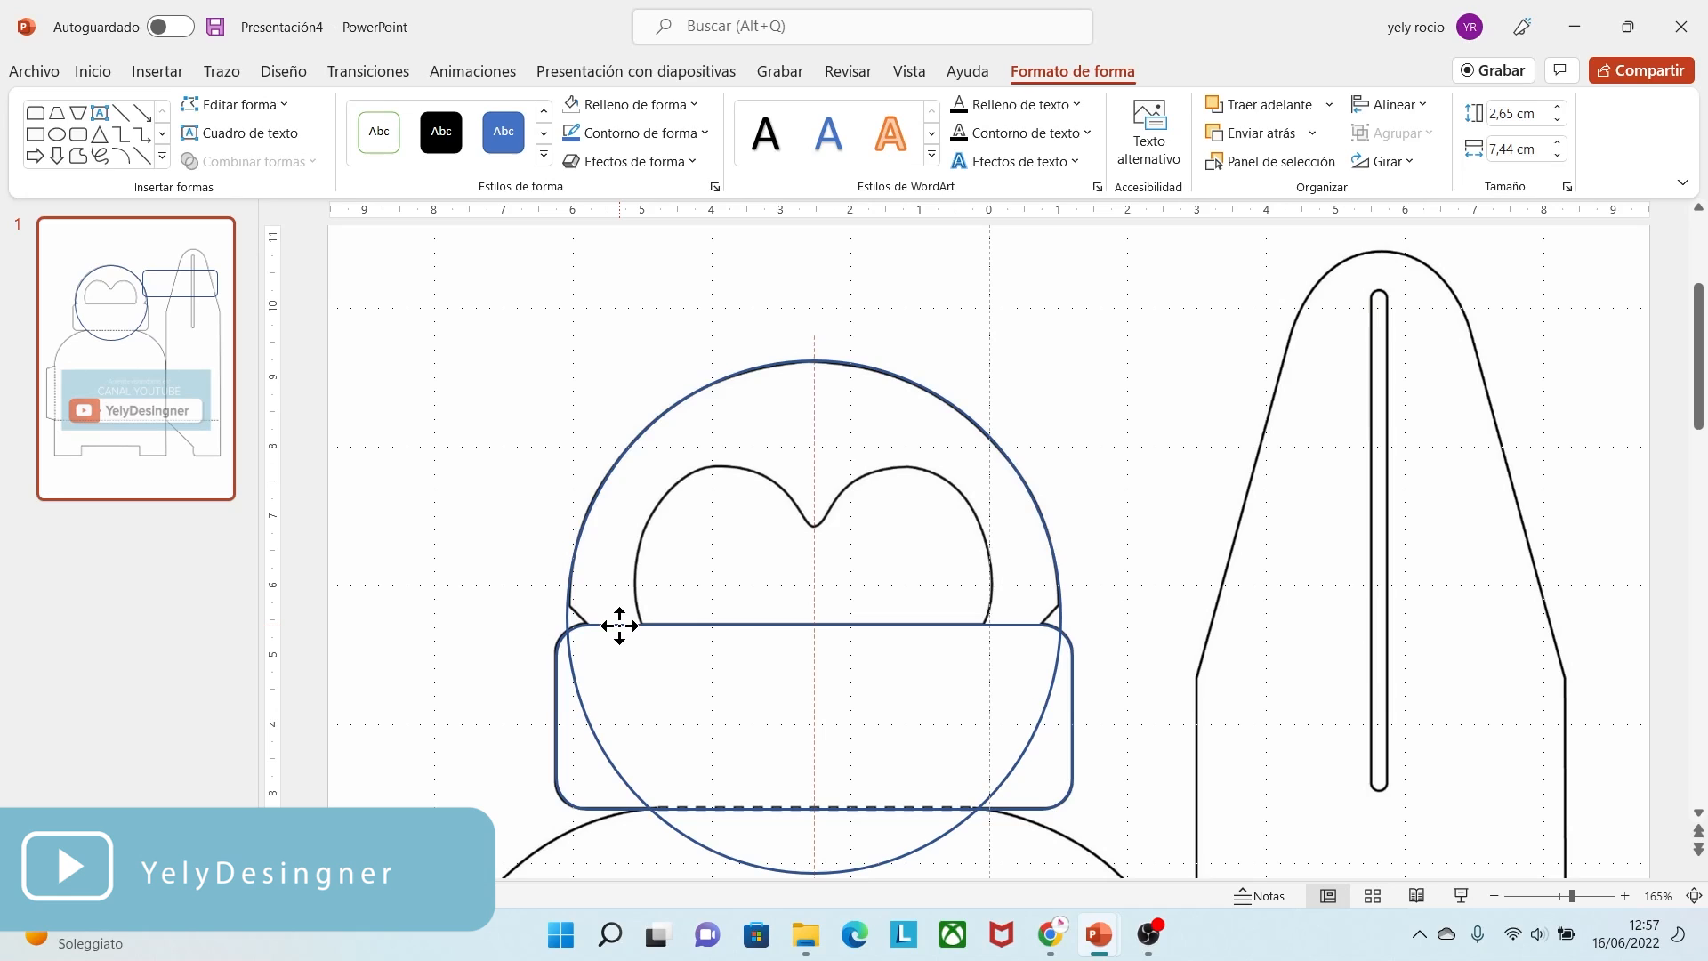
pyautogui.click(977, 660)
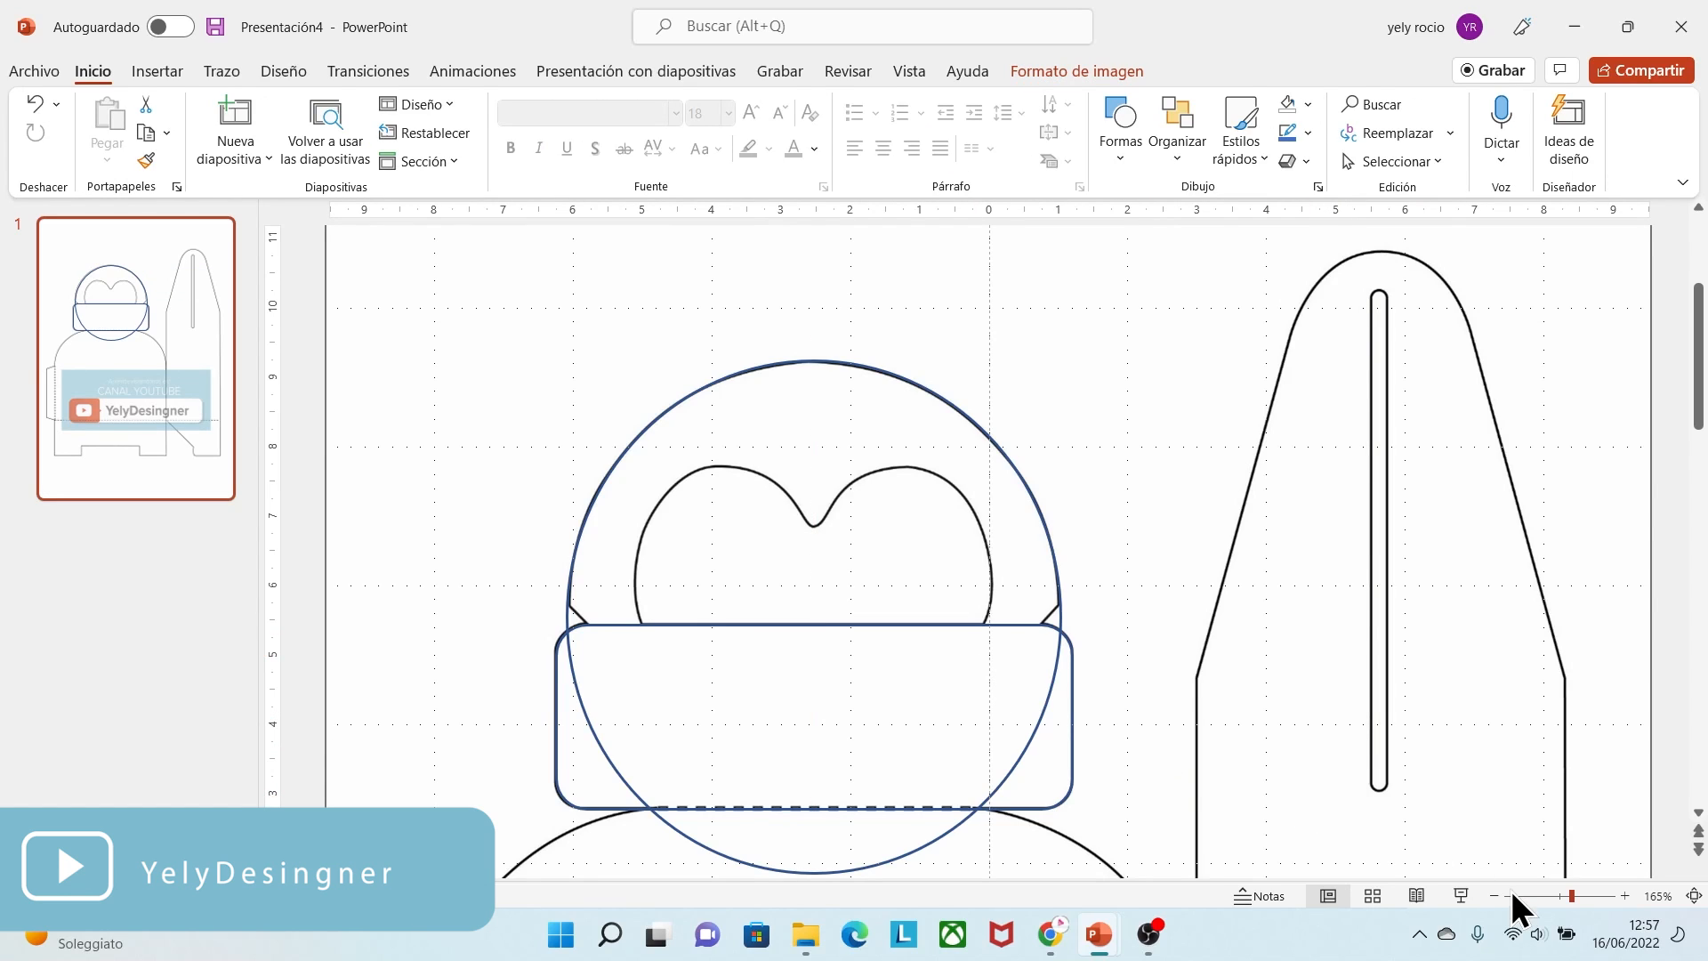
# - Select the ellipse and the rounded rectangle together and merge them into one shape with Union
pyautogui.click(1550, 895)
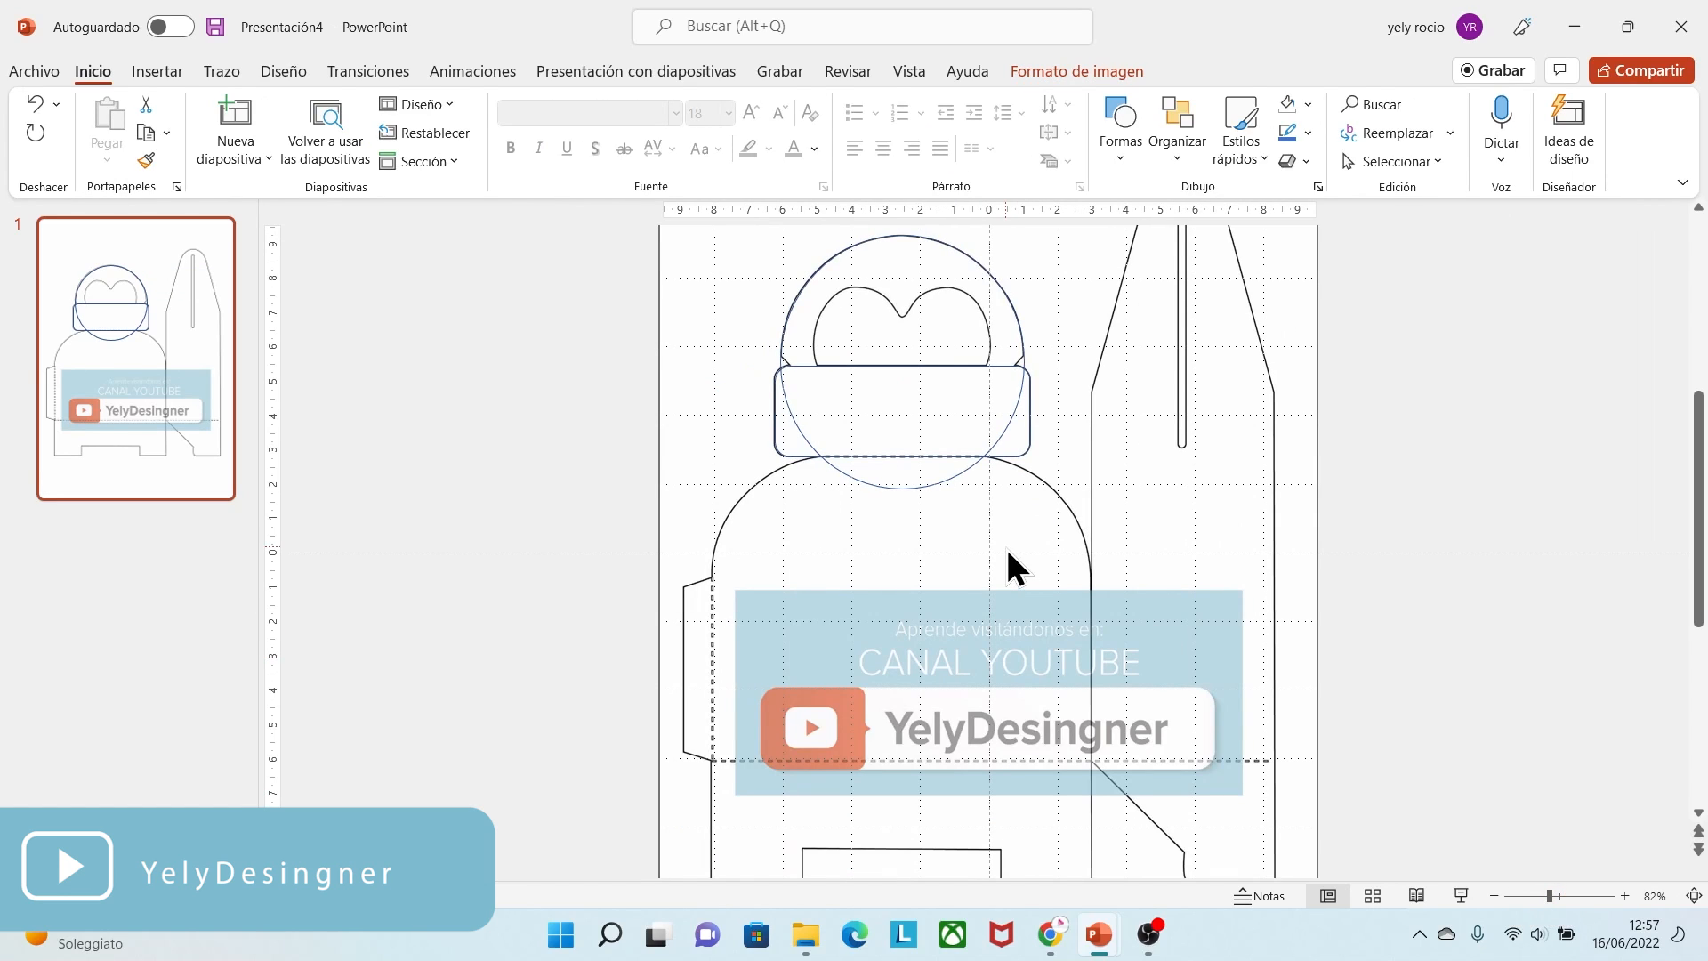
pyautogui.click(539, 520)
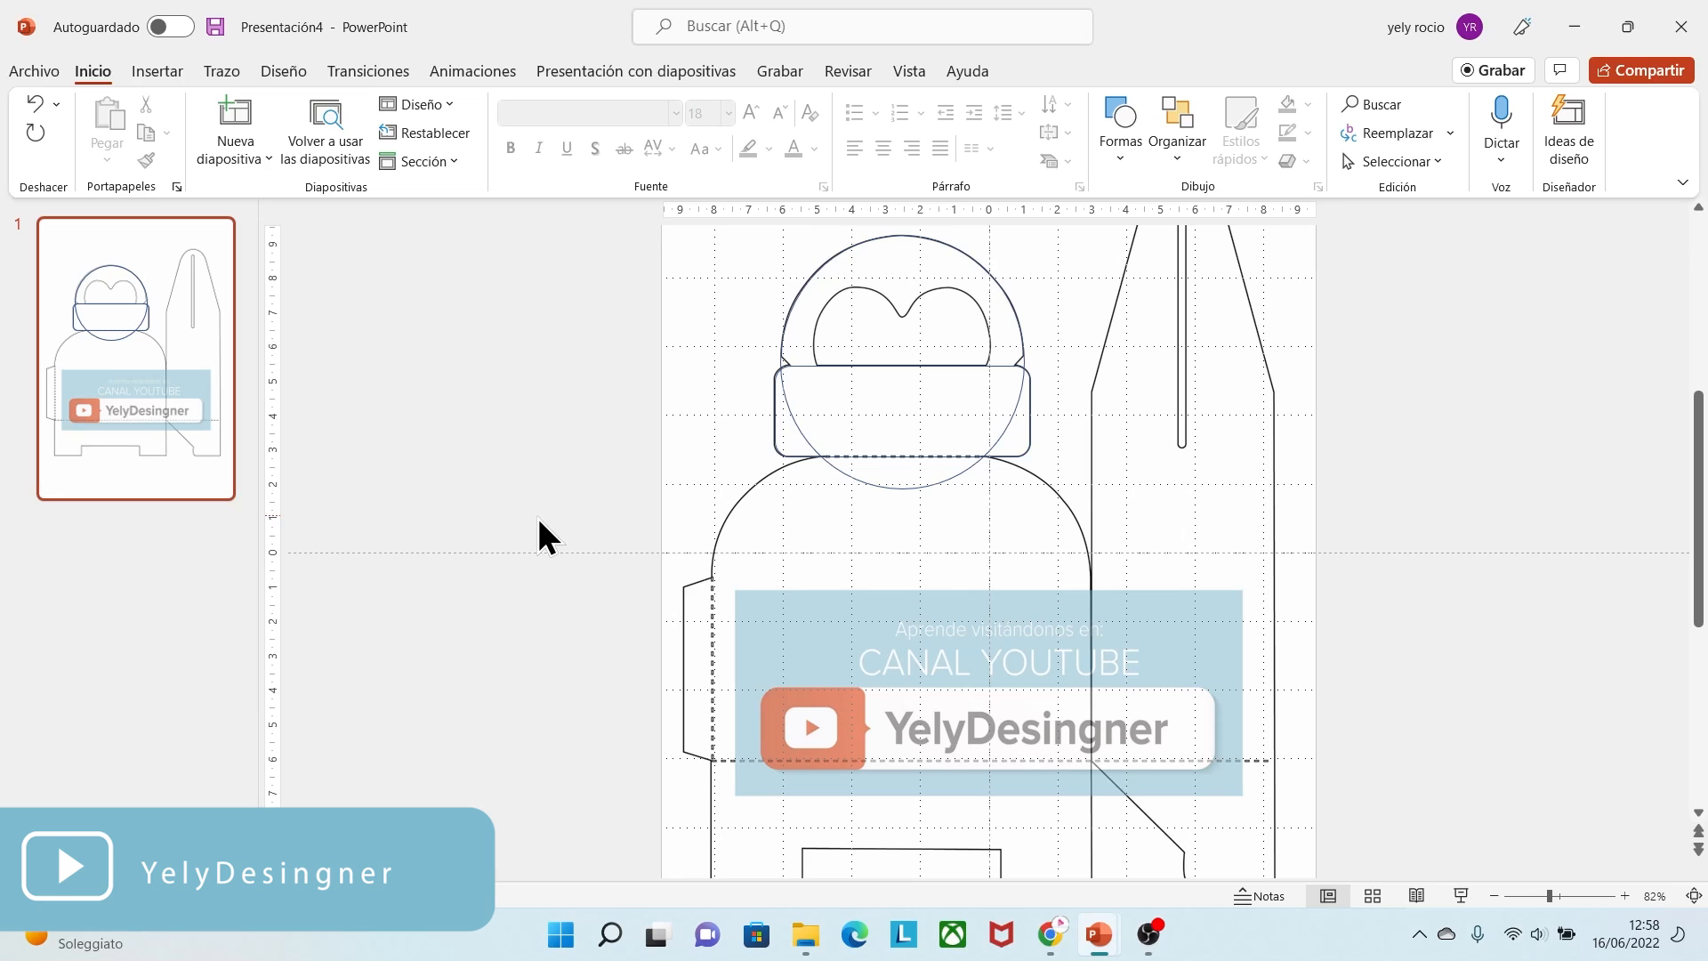
pyautogui.moveTo(539, 520); pyautogui.dragTo(1093, 276)
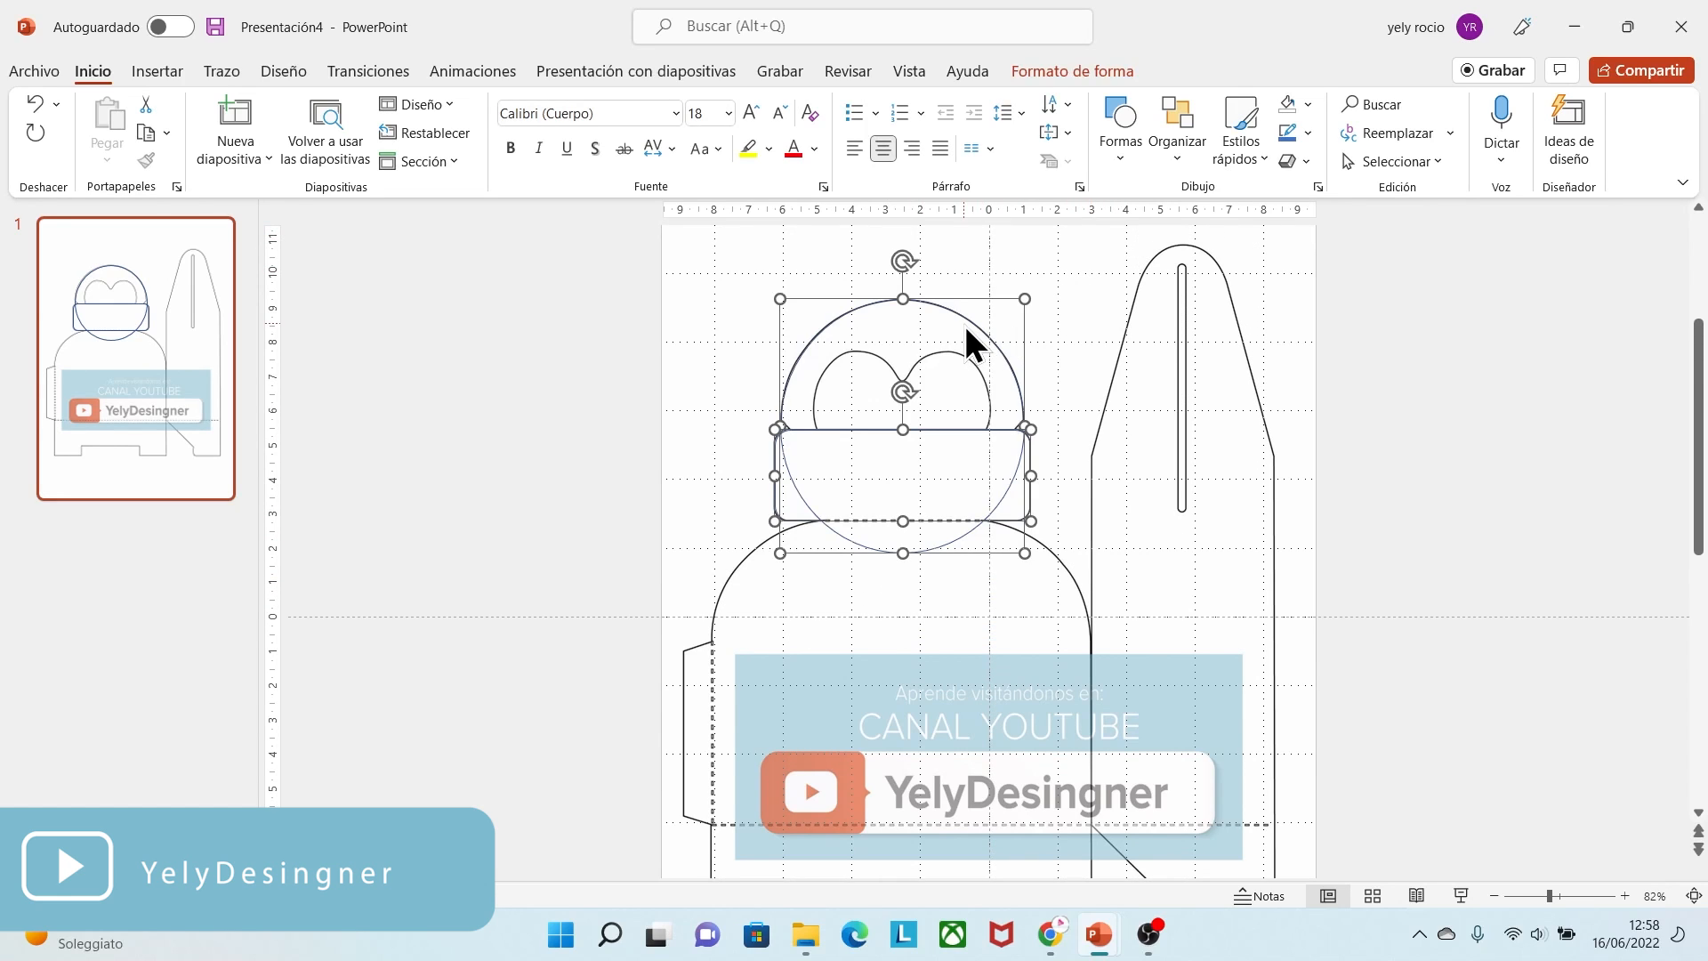
pyautogui.click(1028, 69)
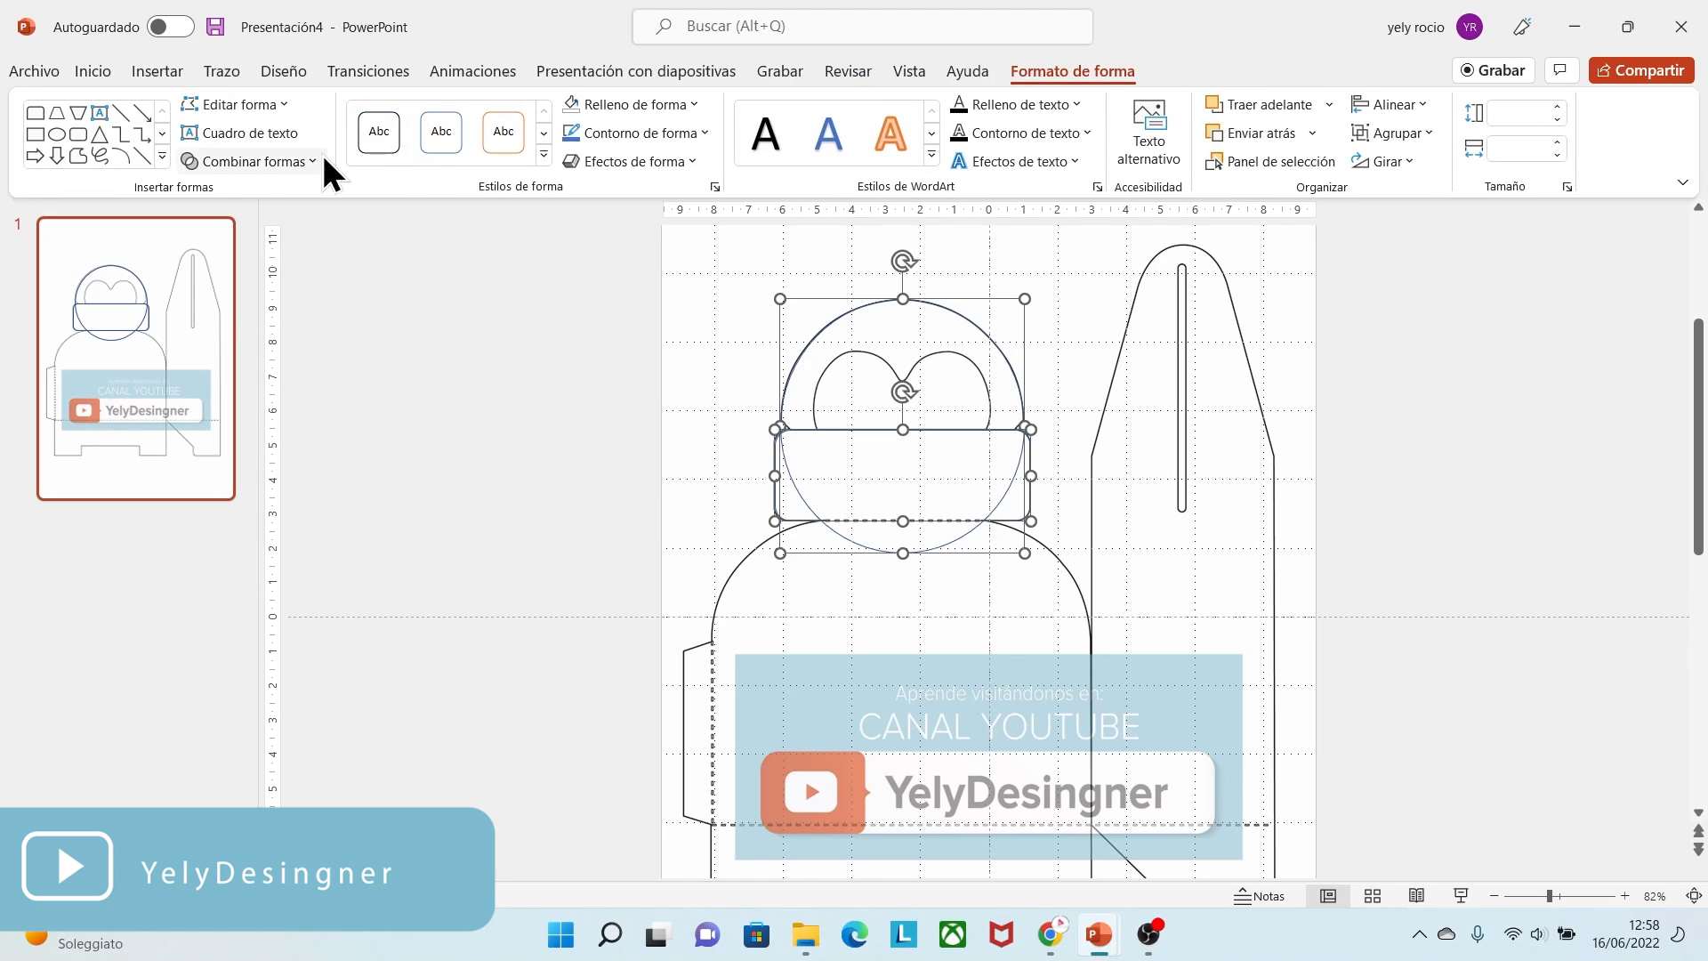
pyautogui.click(280, 160)
pyautogui.click(249, 190)
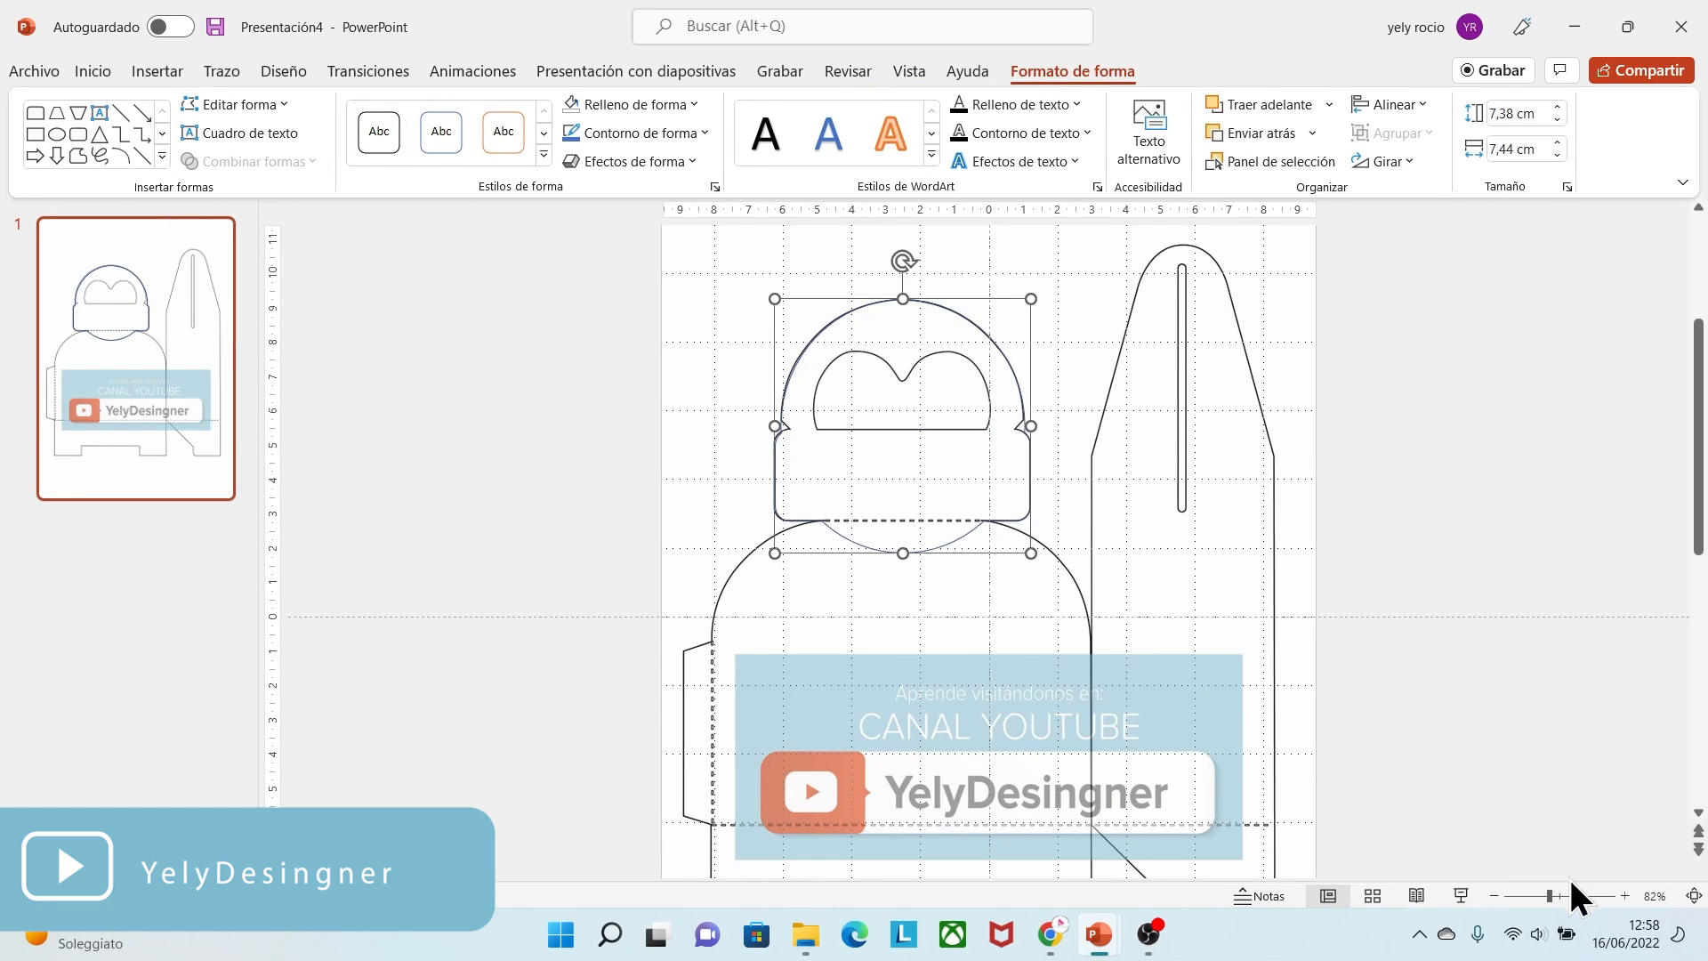
# - Edit the merged shape's points to trace the template's left notch between the dome and the band
pyautogui.click(1587, 893)
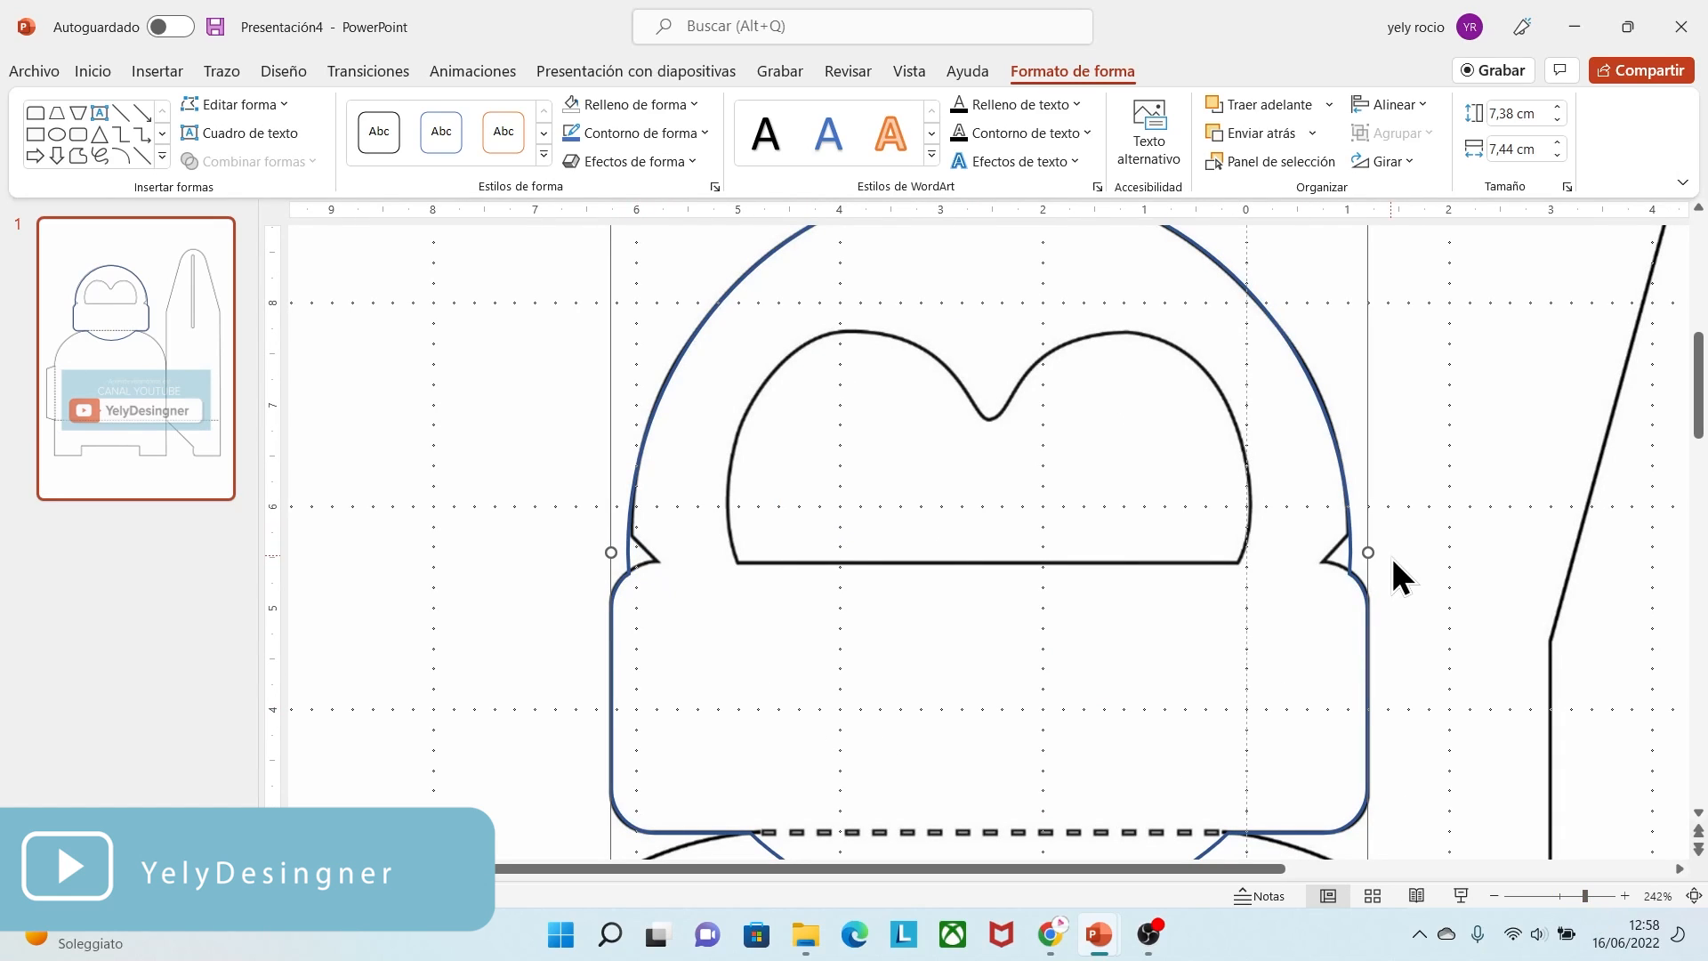
pyautogui.moveTo(1362, 545); pyautogui.dragTo(1367, 552)
pyautogui.click(254, 103)
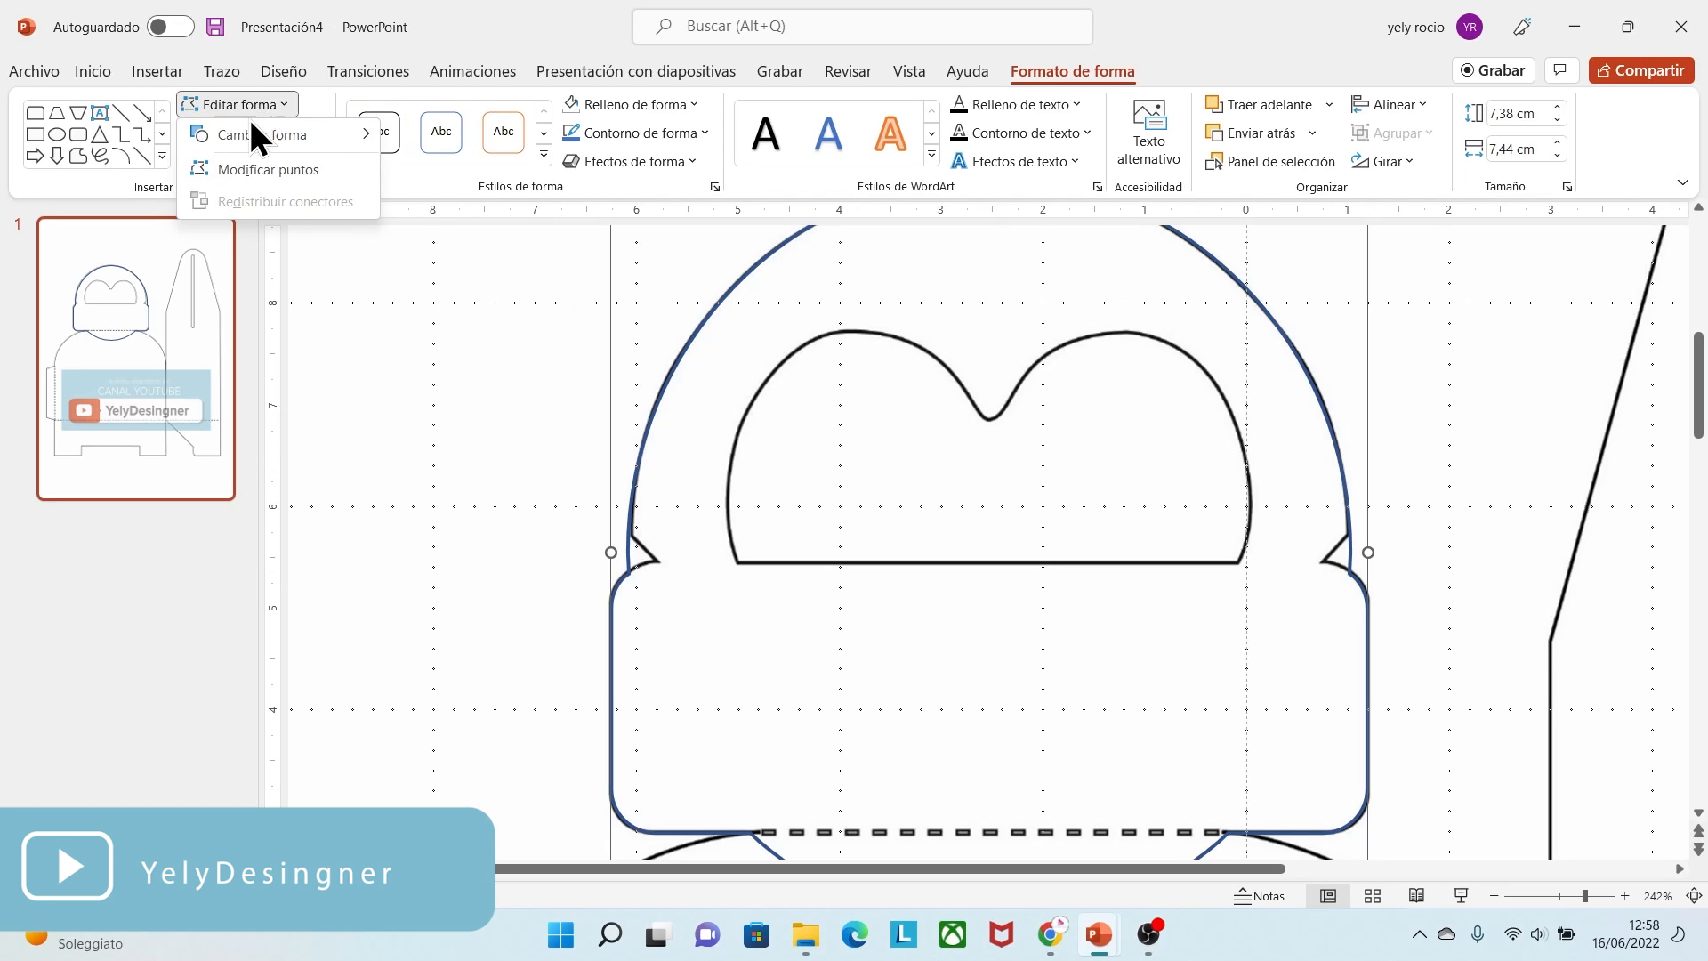
pyautogui.click(245, 169)
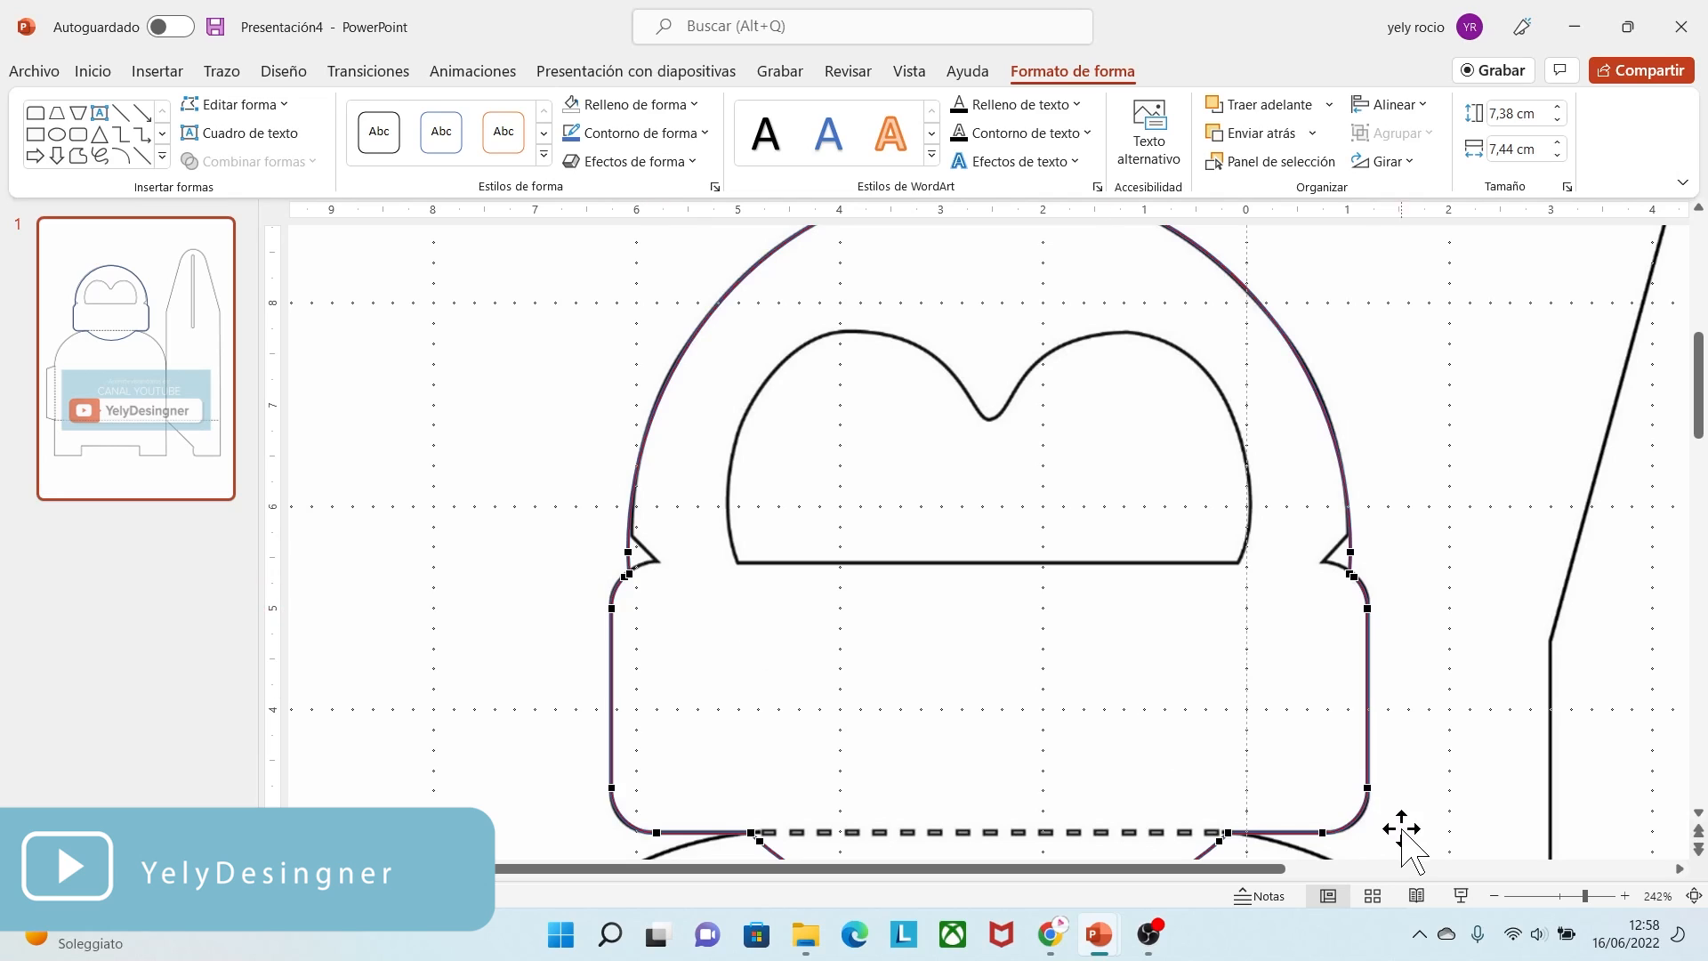
pyautogui.click(1607, 895)
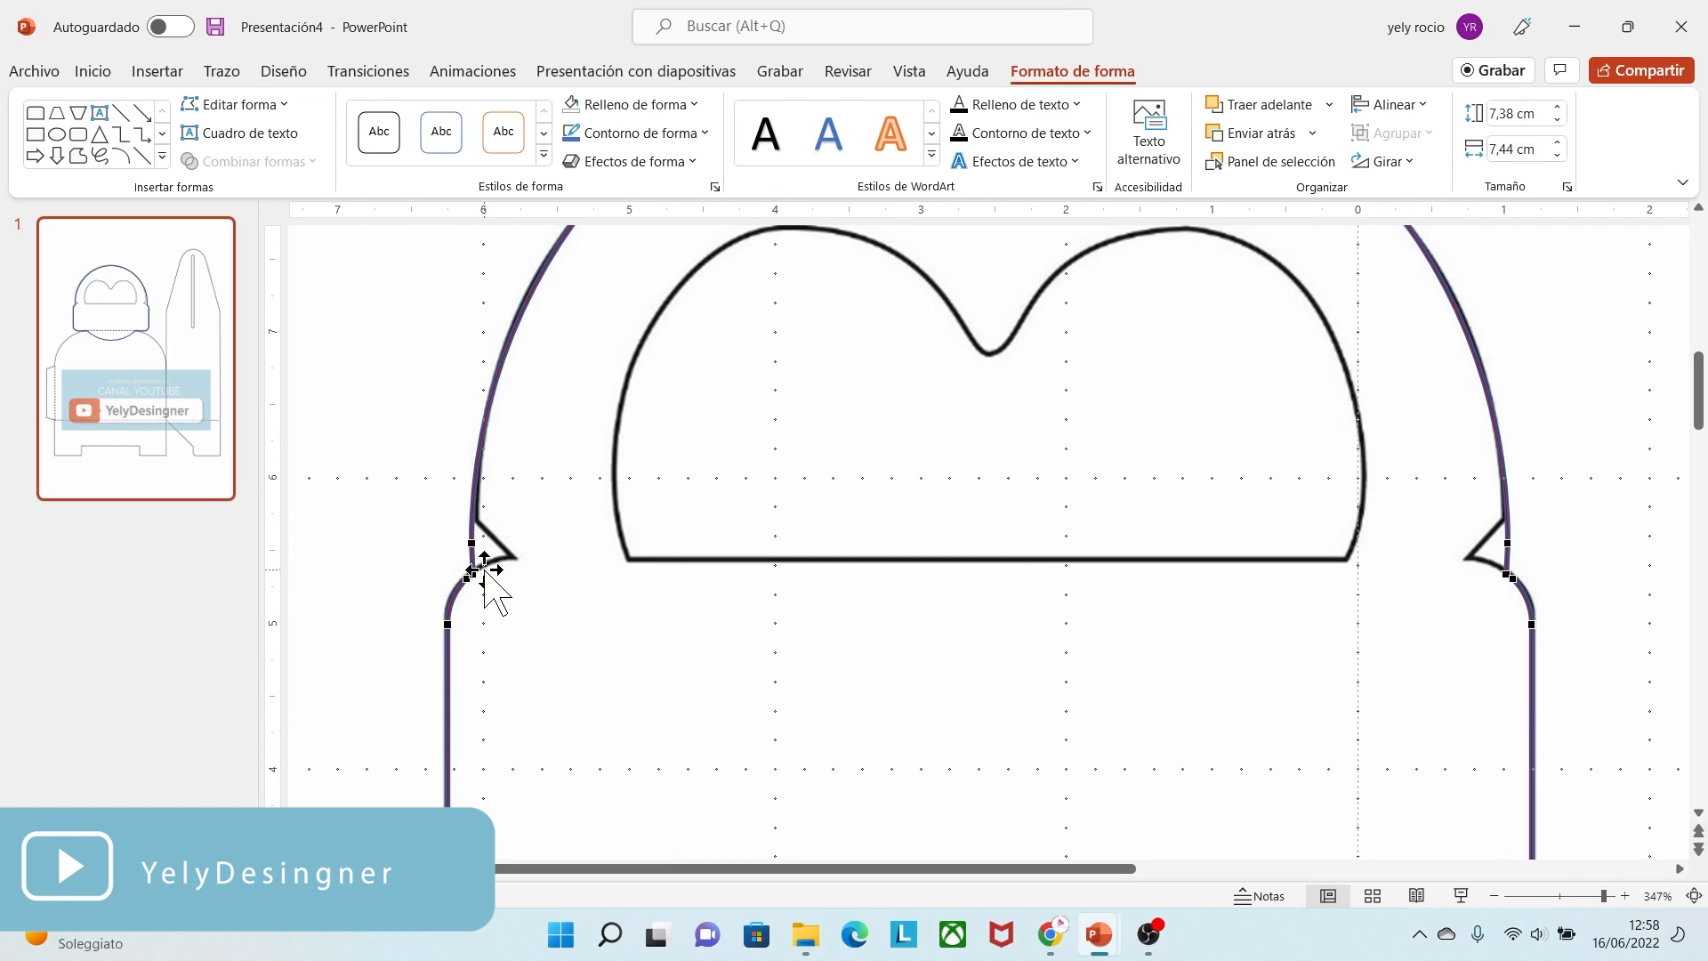
pyautogui.moveTo(476, 573); pyautogui.dragTo(472, 512)
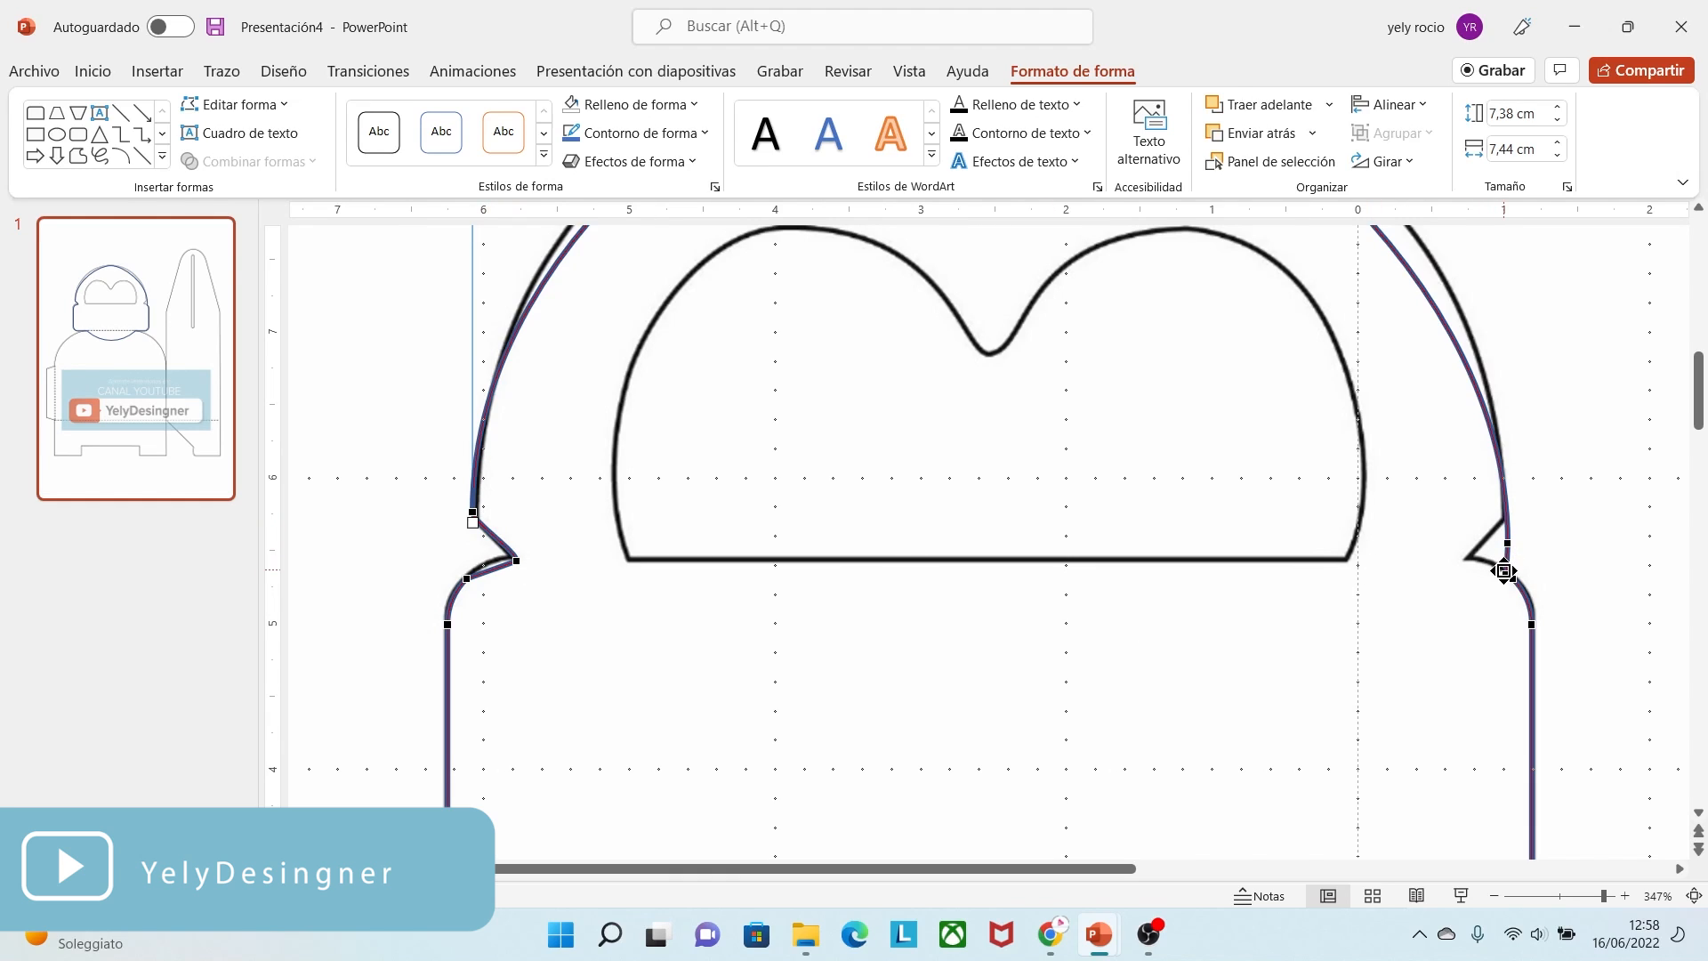
# - Reshape the merged outline's points at the right notch to follow the template's notch and rounded shoulder
pyautogui.moveTo(1503, 571); pyautogui.dragTo(1507, 511)
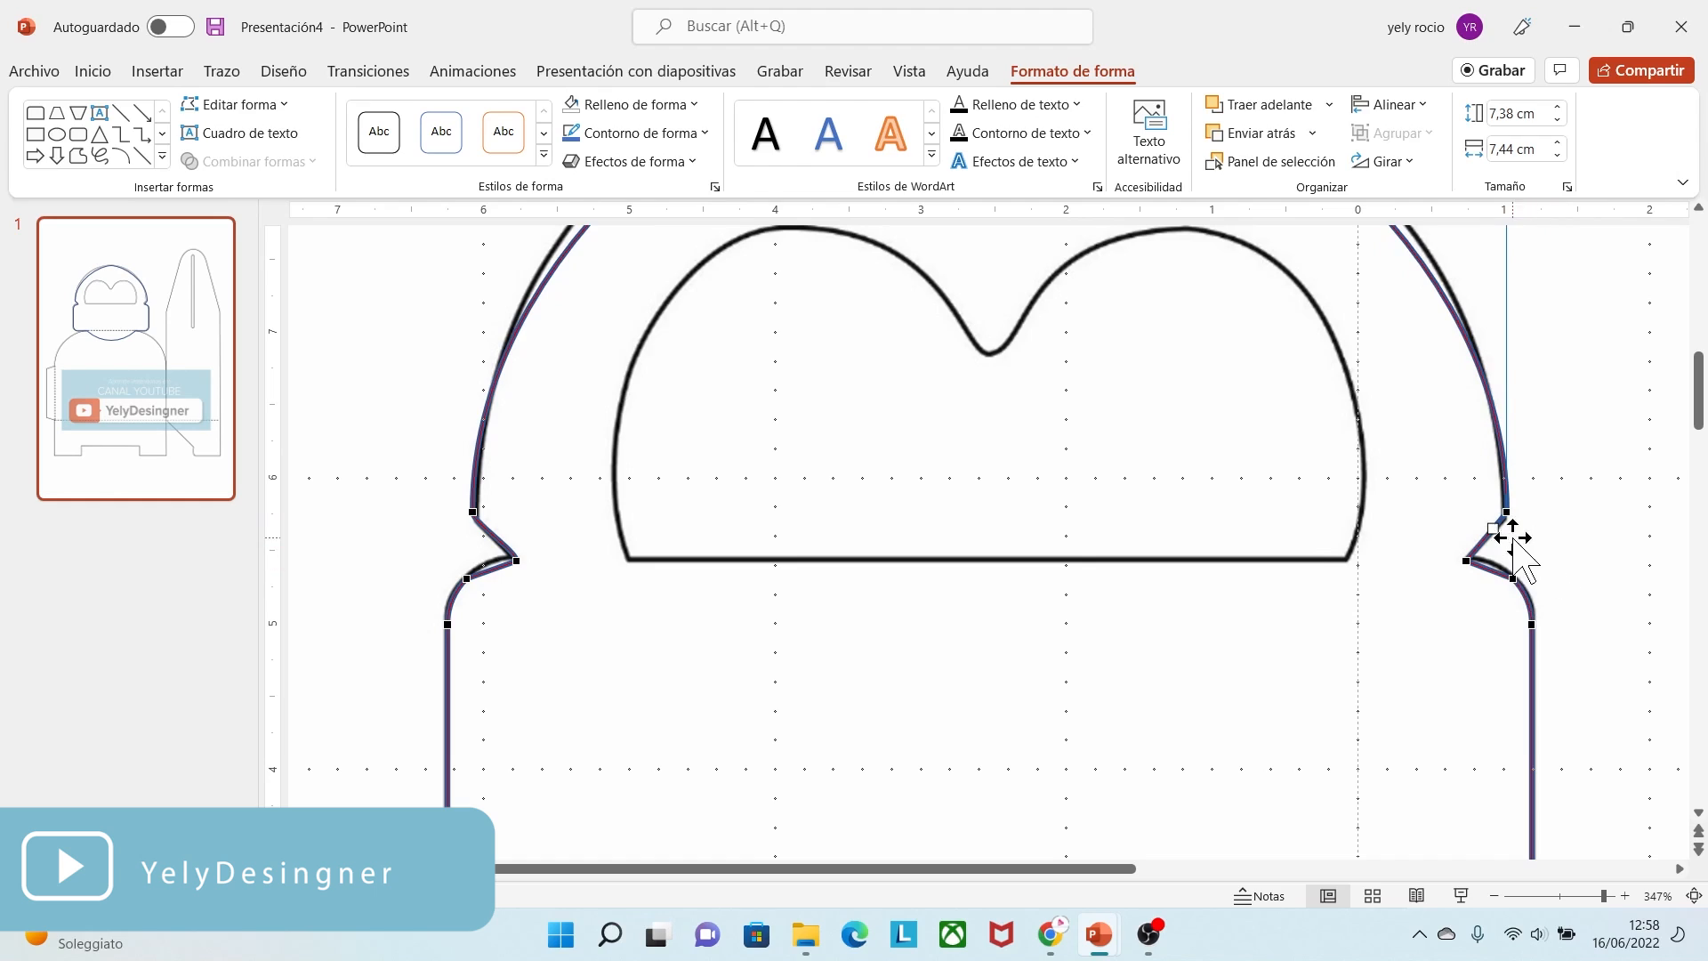
pyautogui.click(1513, 578)
pyautogui.moveTo(1516, 576); pyautogui.dragTo(1514, 572)
pyautogui.hotkey('ctrl', 'z')
pyautogui.hotkey('ctrl', 'z')
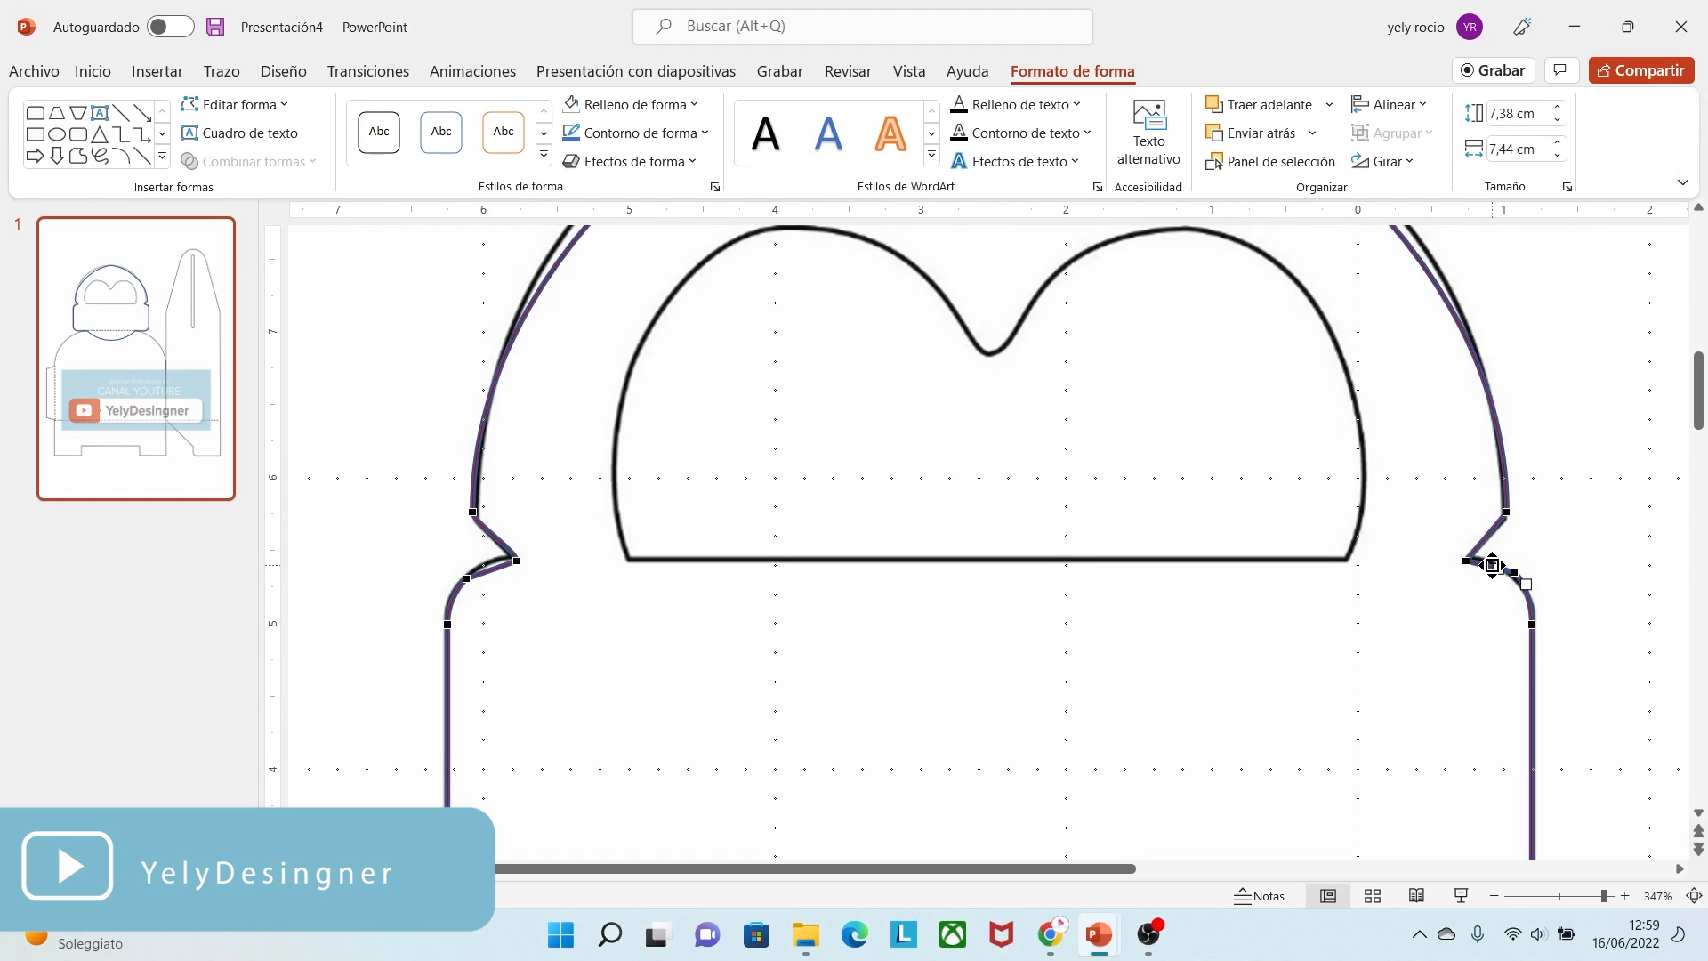
pyautogui.click(1466, 560)
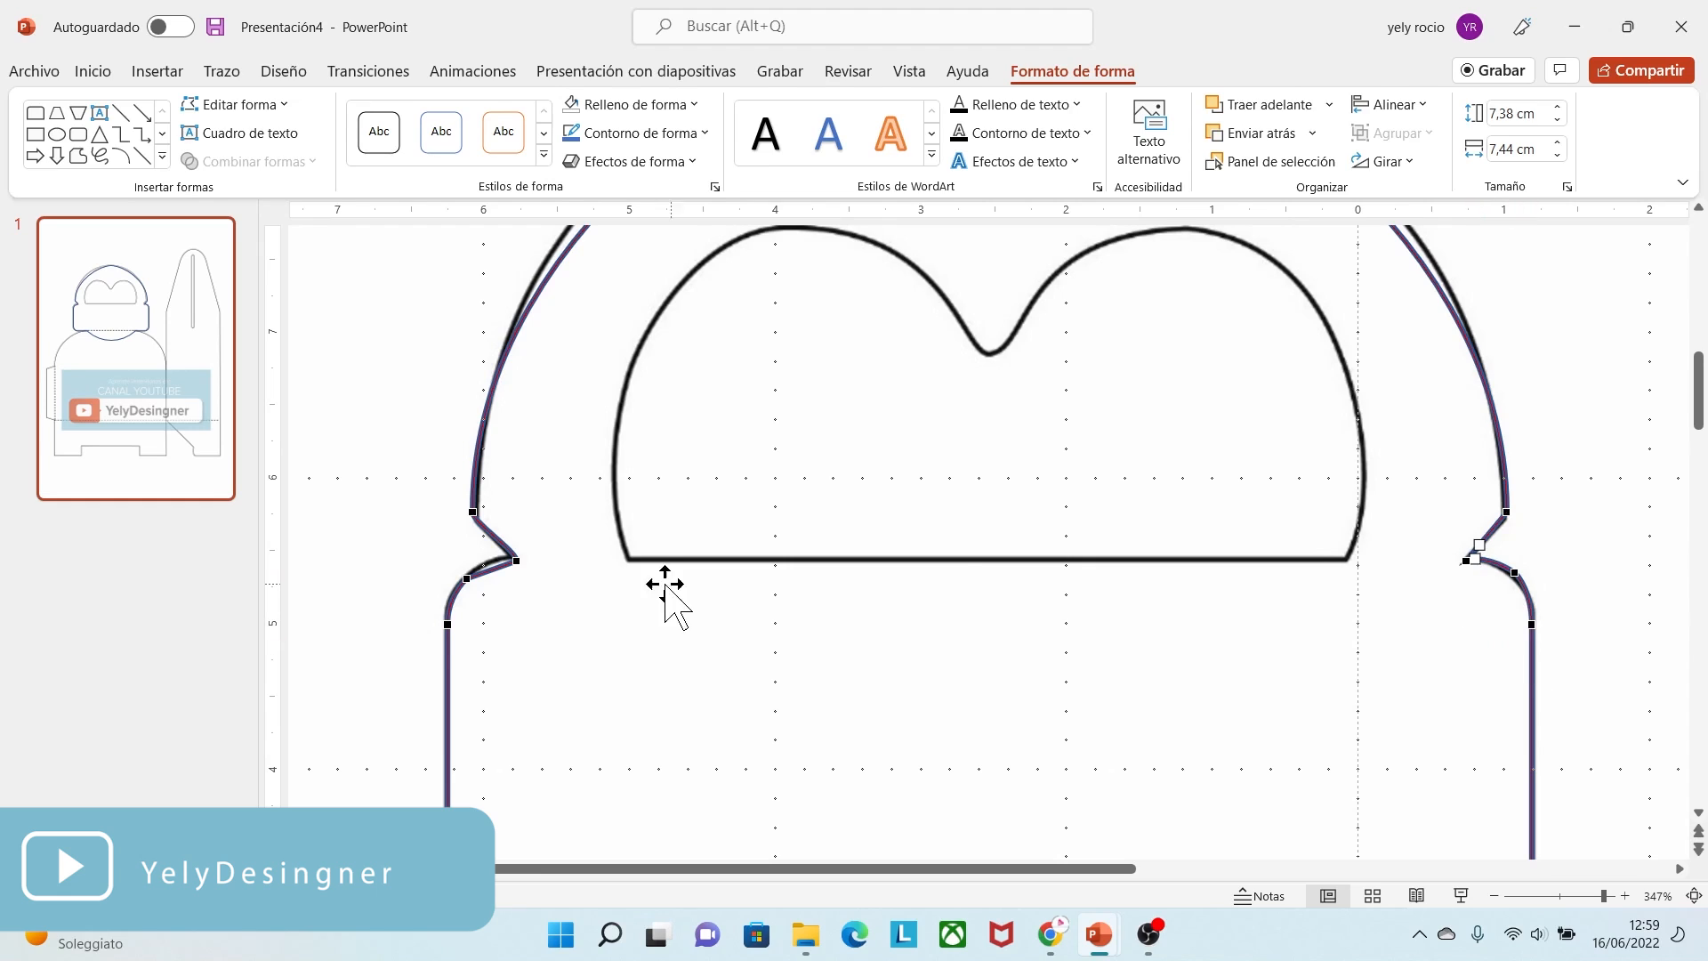
# - Fine-tune the head outline's points and curve handles at both side notches and rounded shoulders to match the template
pyautogui.click(515, 558)
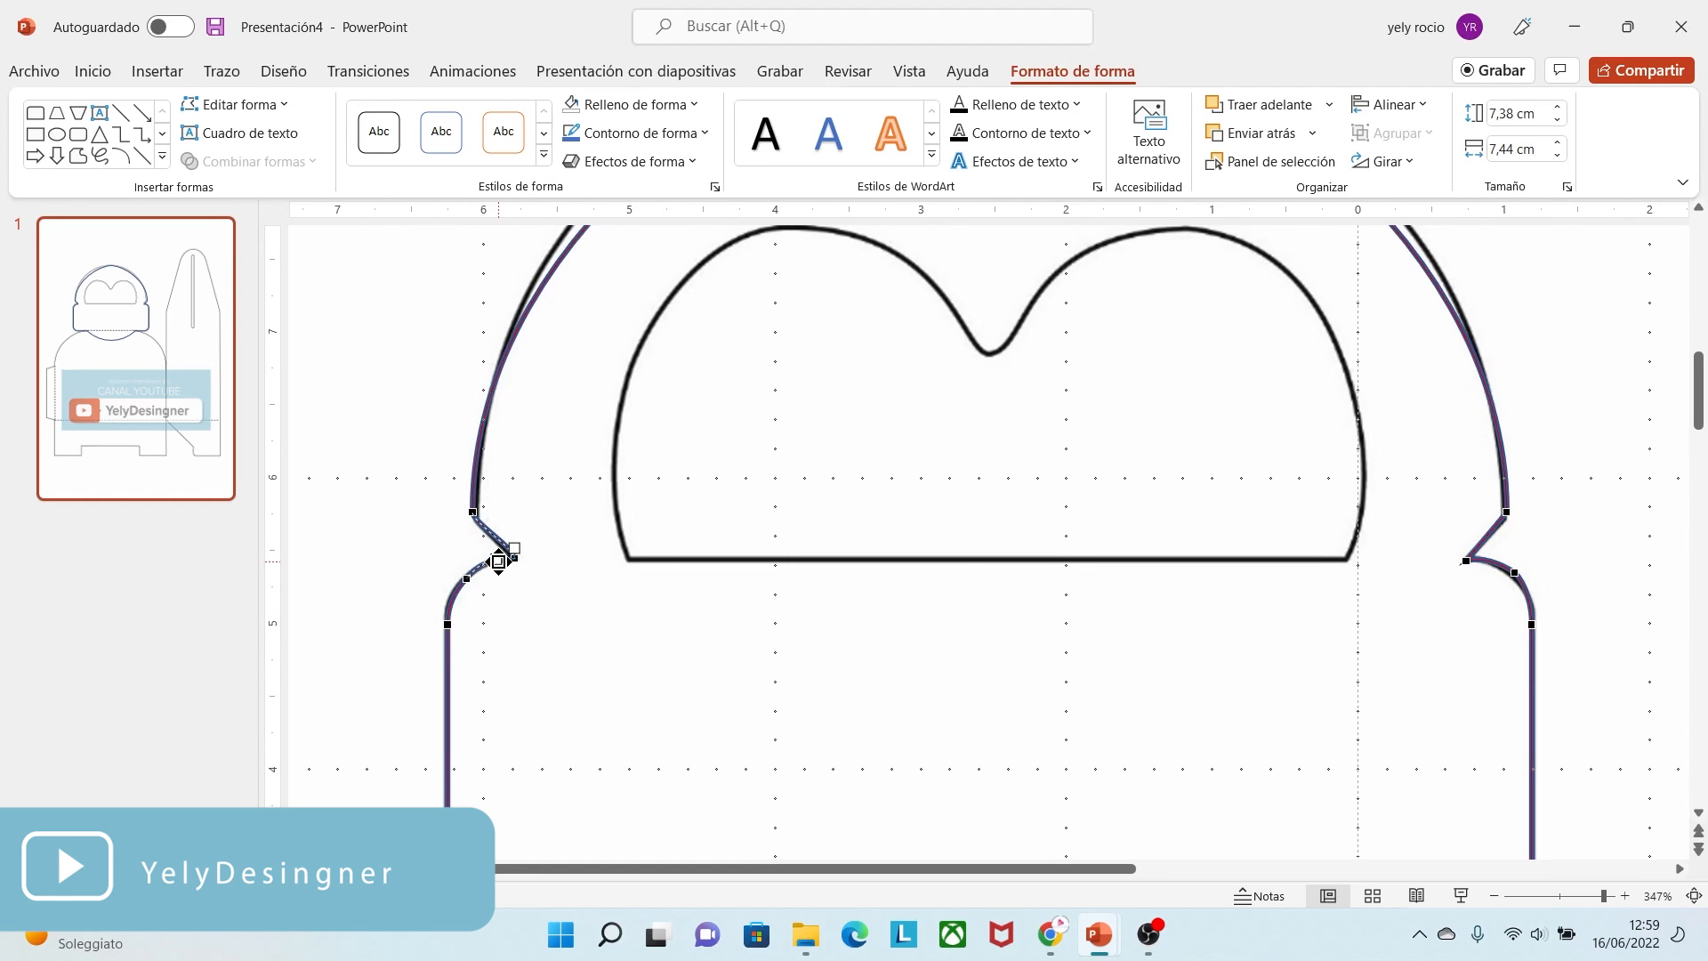
pyautogui.moveTo(498, 564); pyautogui.dragTo(449, 593)
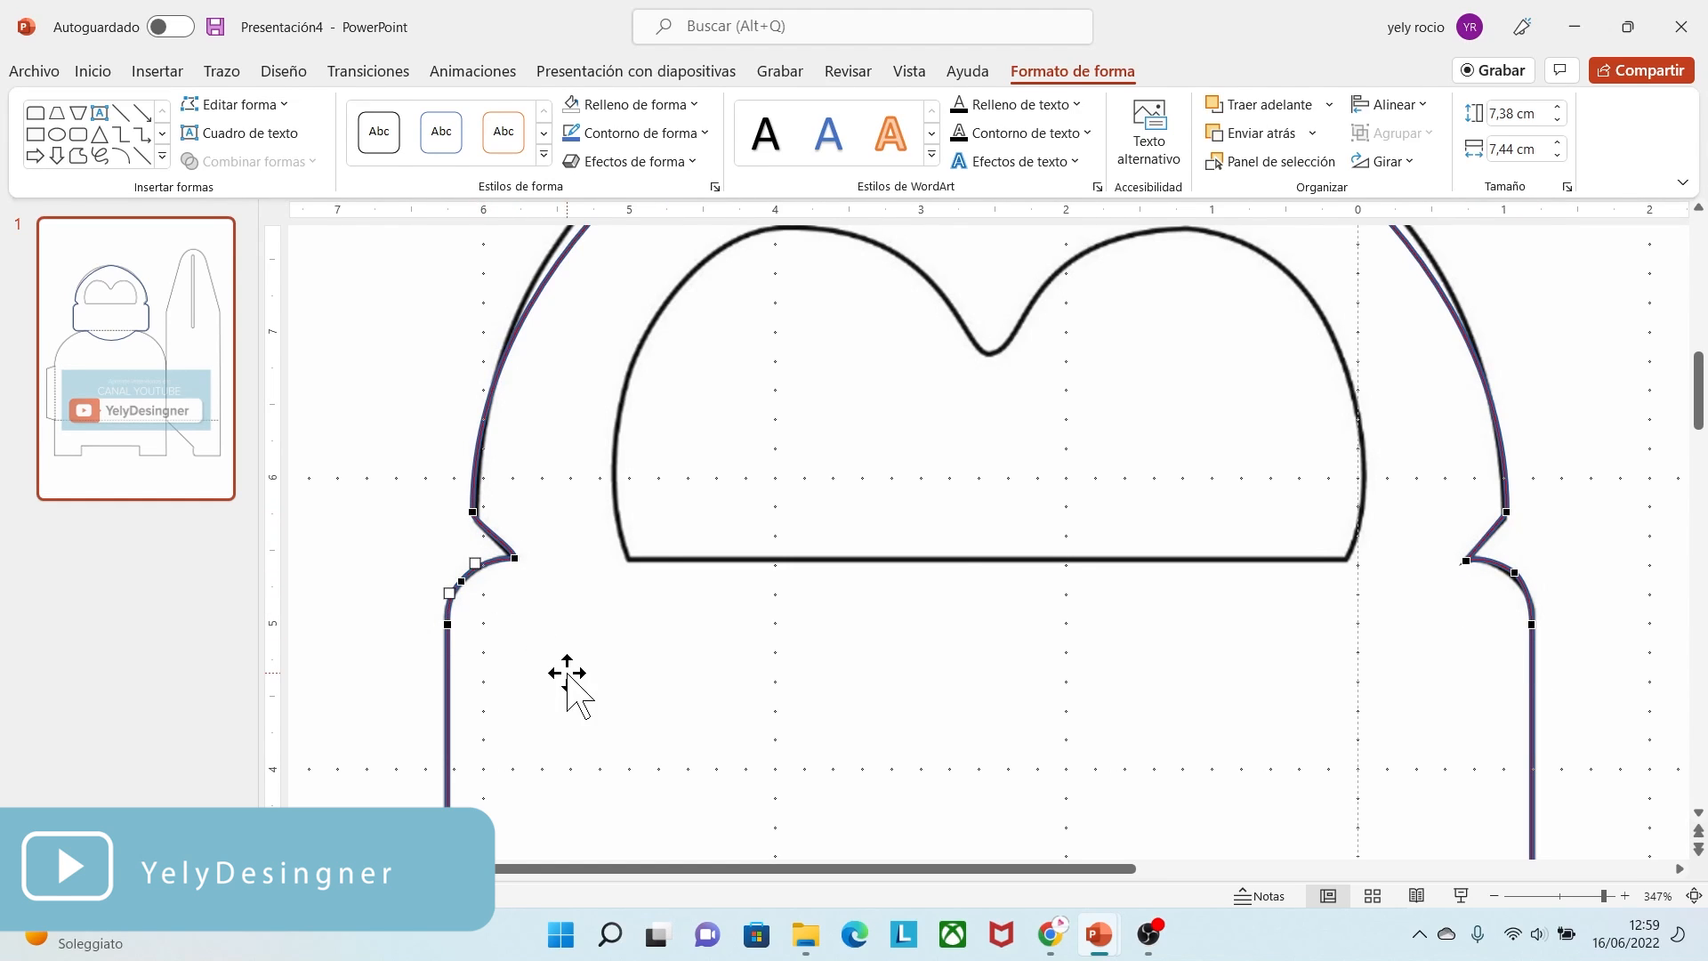
pyautogui.moveTo(1466, 561); pyautogui.dragTo(1515, 575)
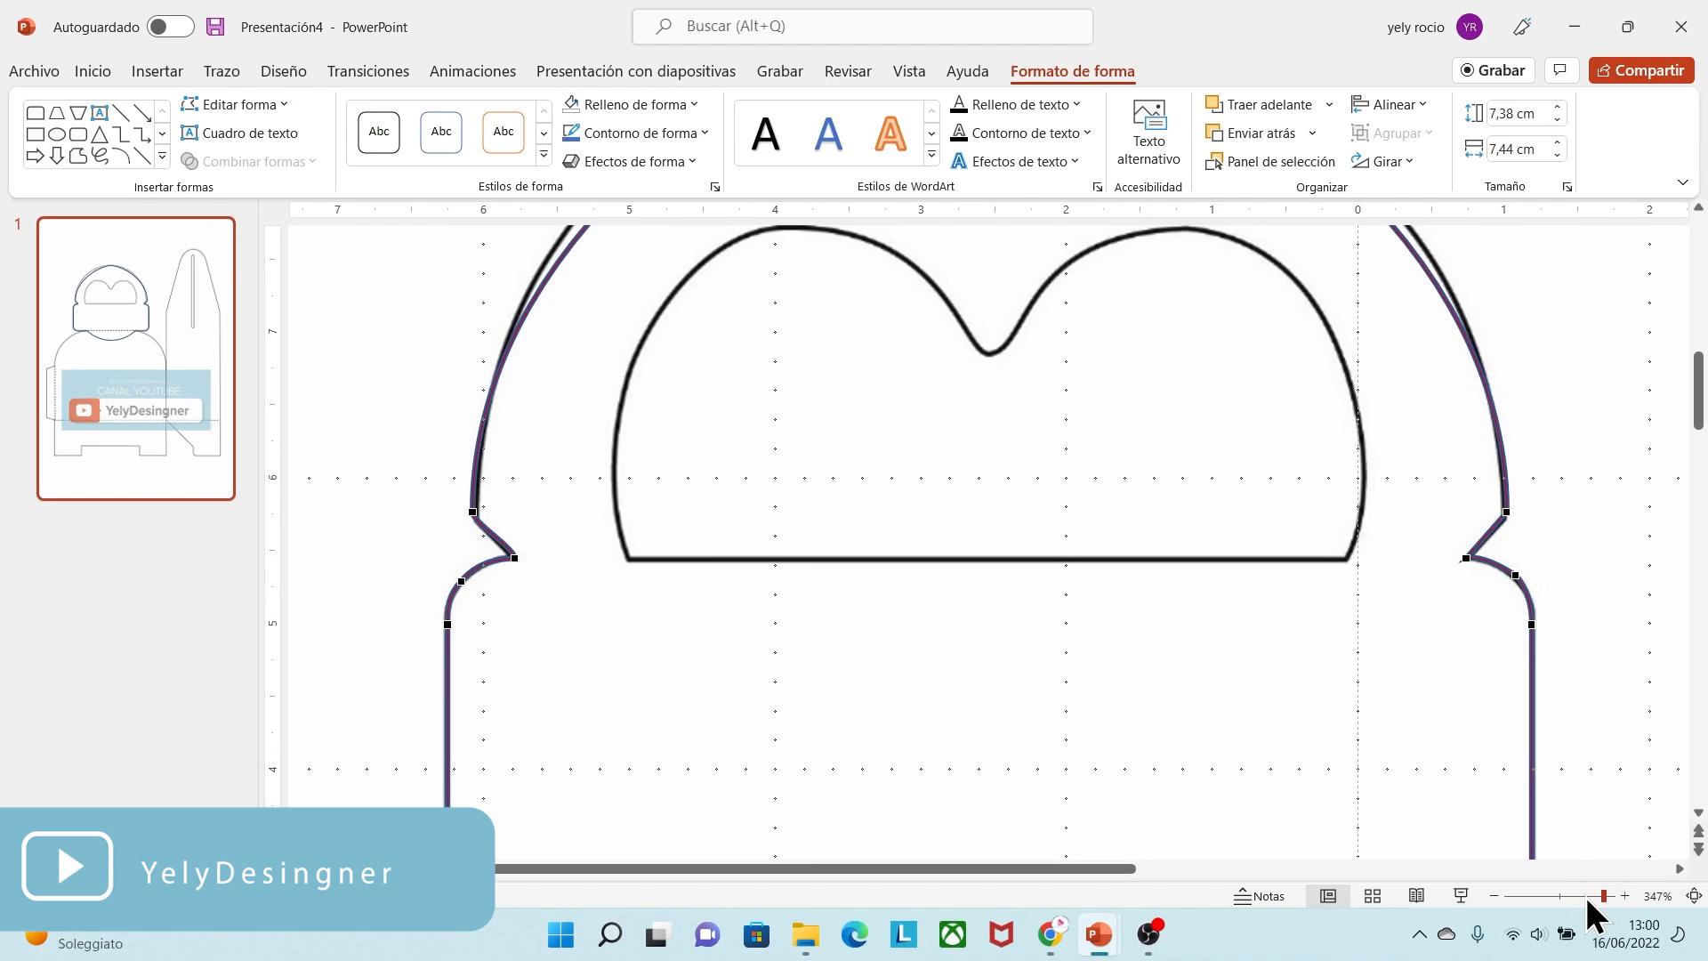
pyautogui.click(1614, 893)
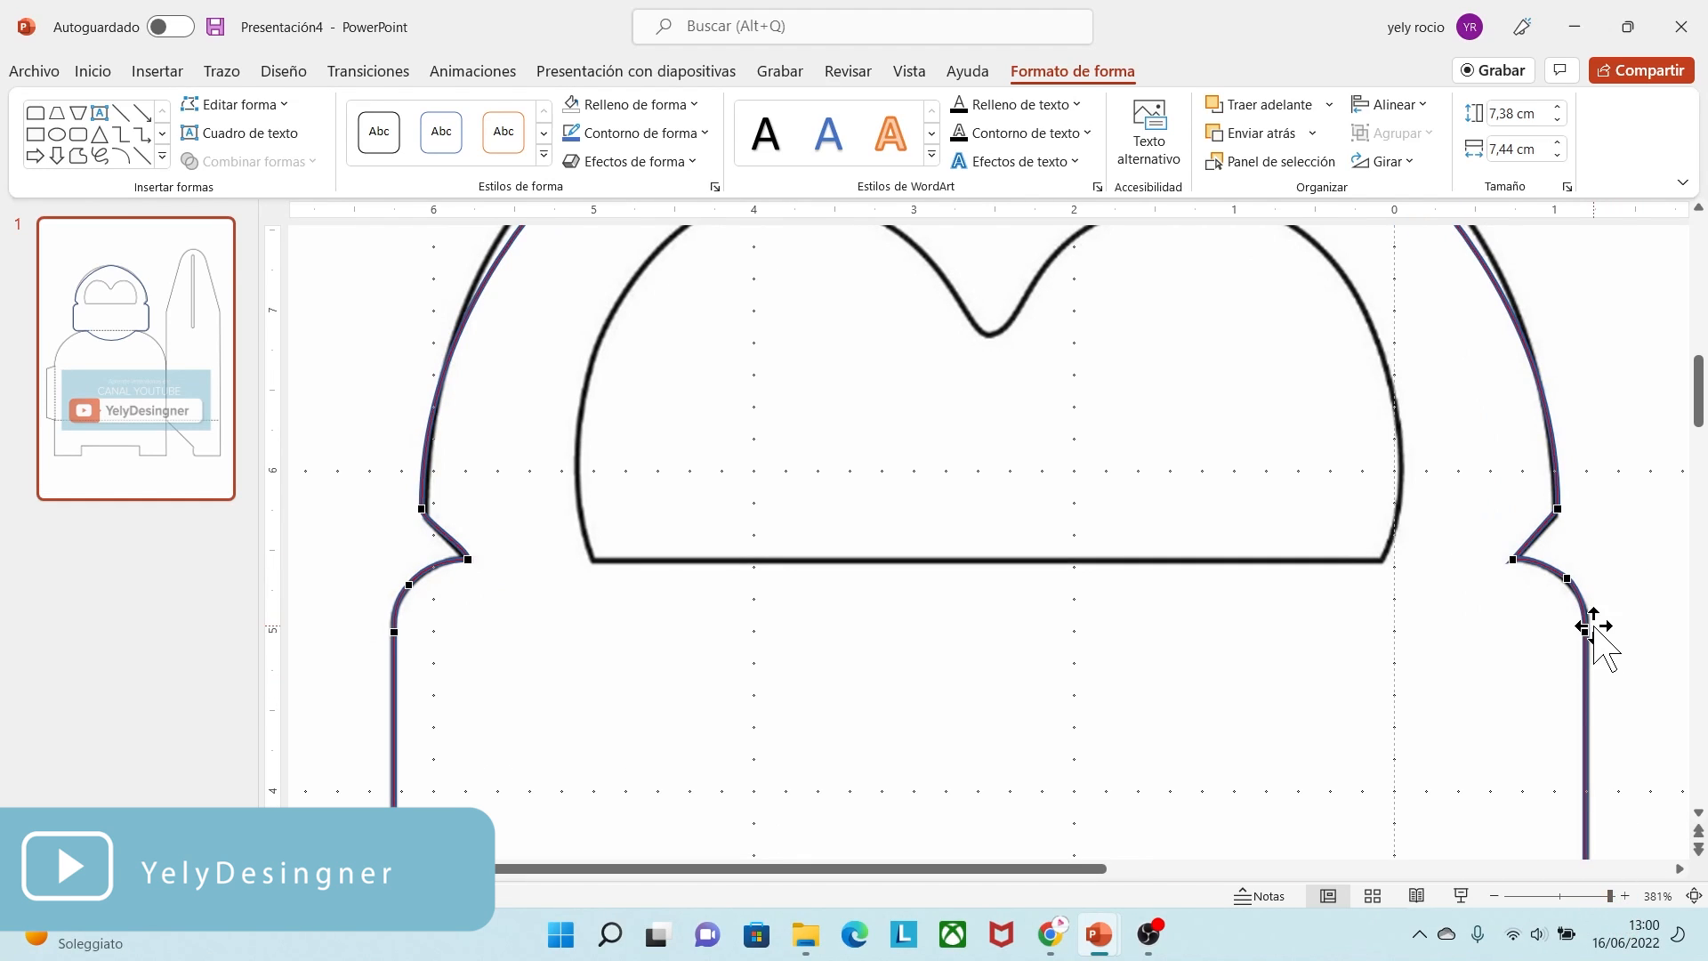
pyautogui.moveTo(1567, 578)
pyautogui.mouseDown()
pyautogui.moveTo(1588, 598)
pyautogui.moveTo(1559, 564)
pyautogui.mouseUp()
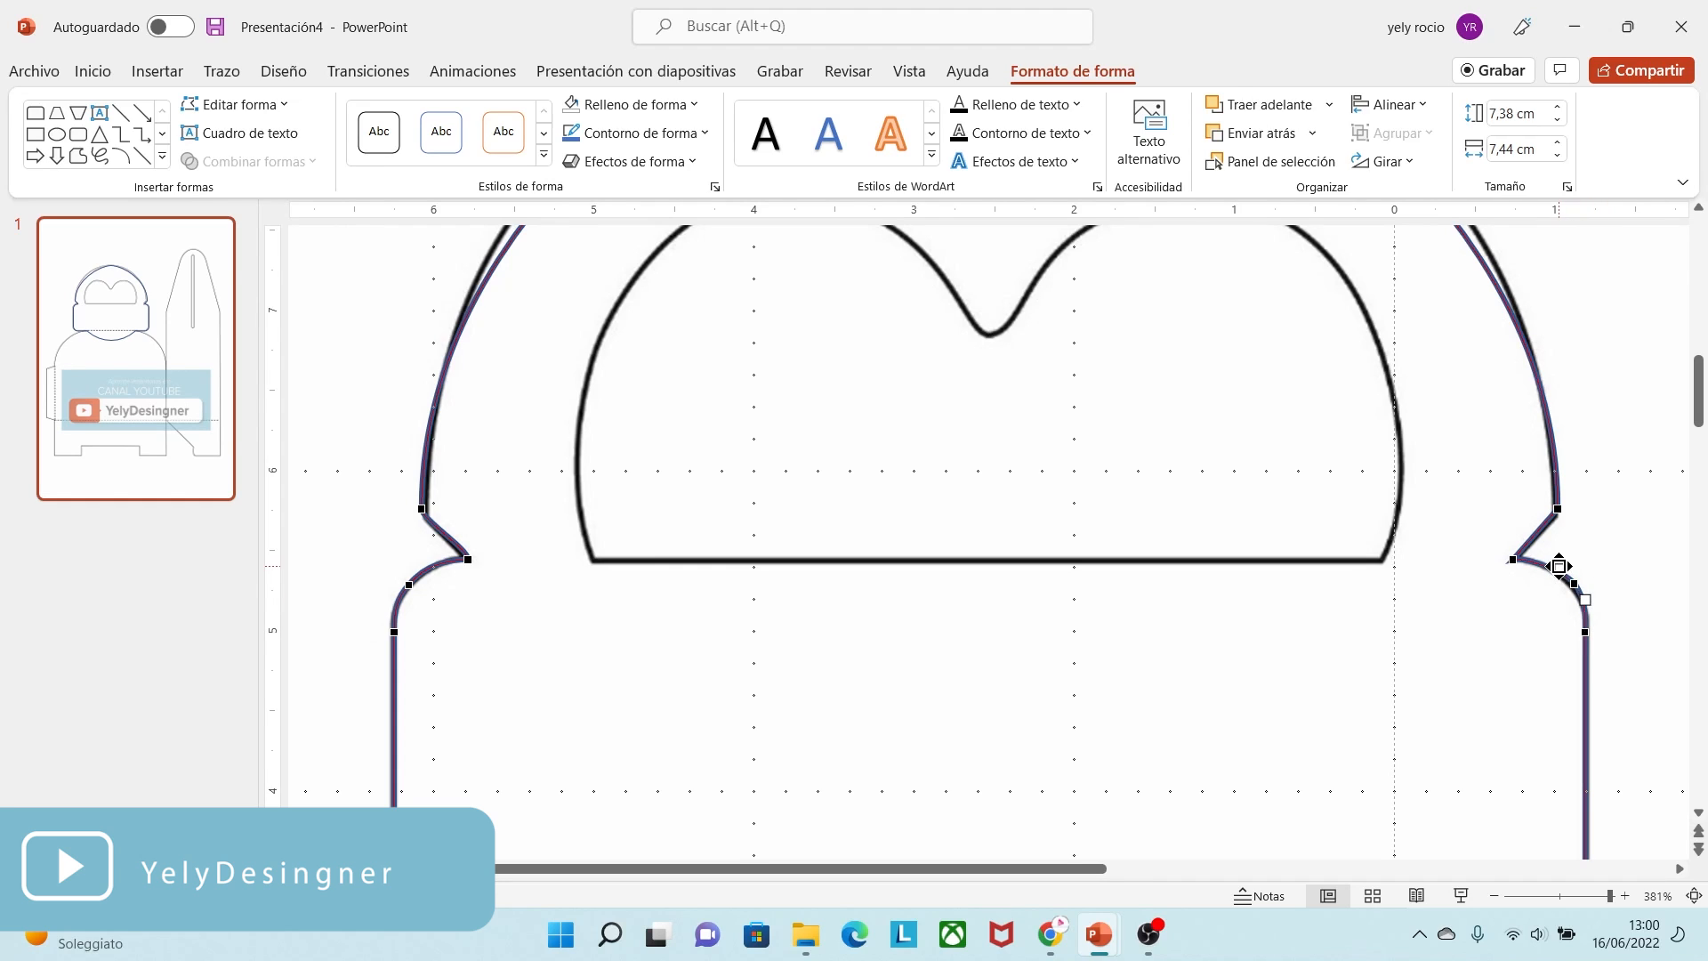
pyautogui.click(469, 558)
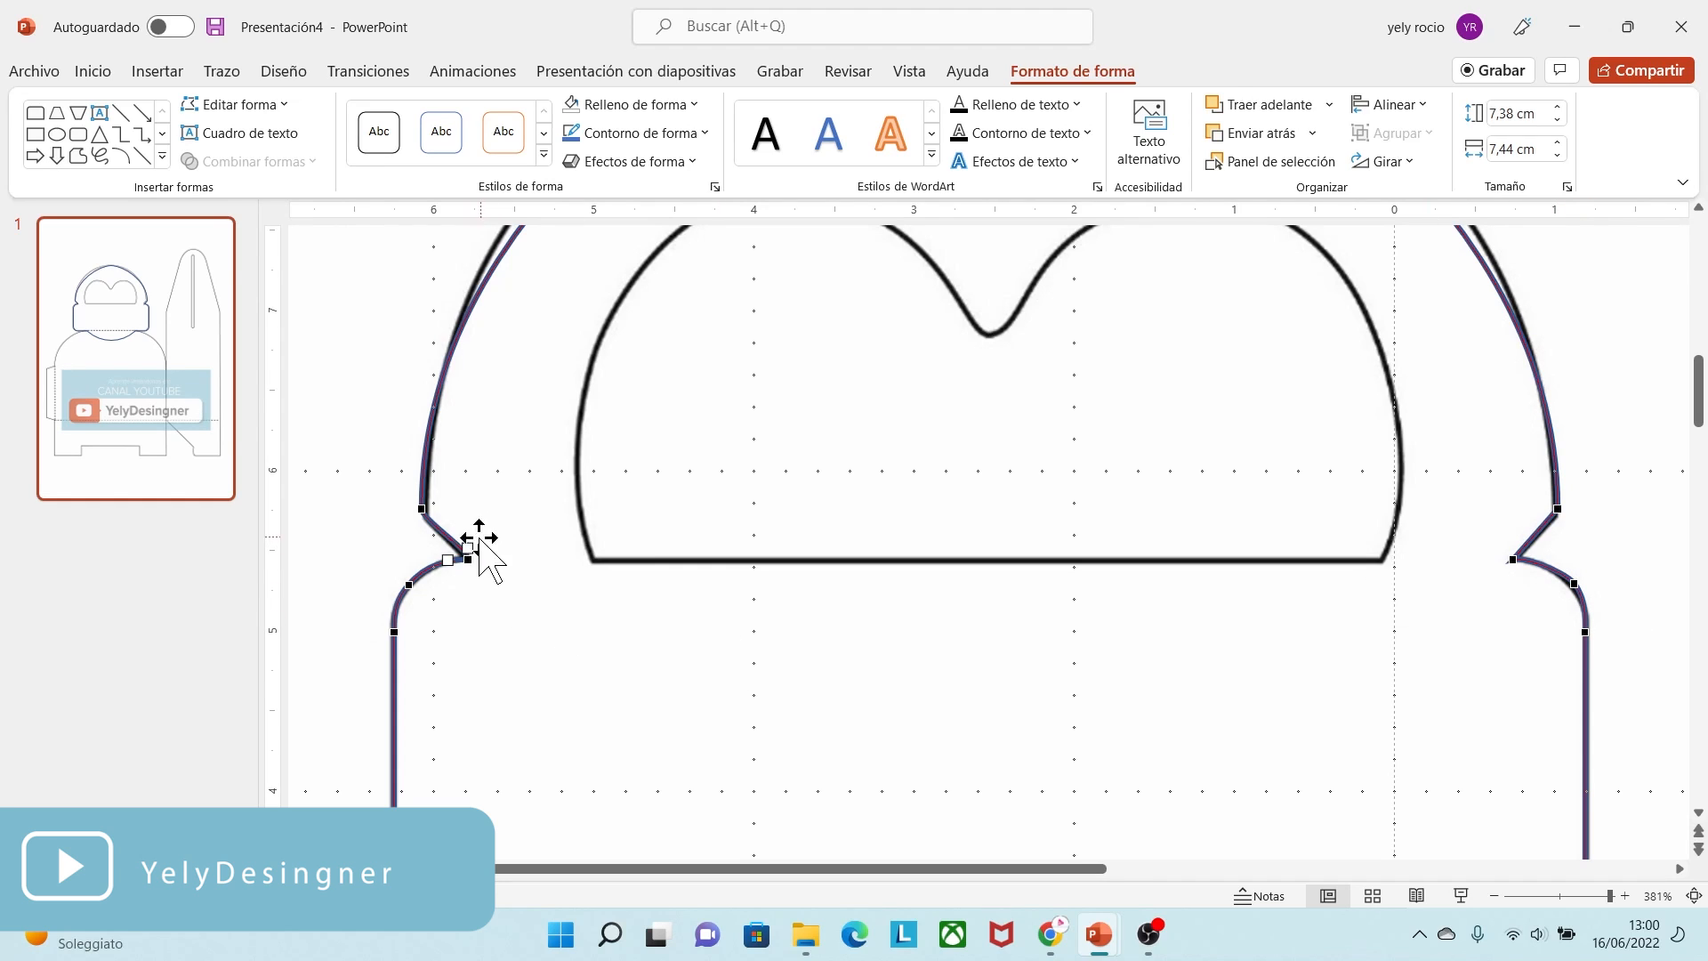
pyautogui.click(408, 585)
pyautogui.moveTo(408, 584); pyautogui.dragTo(410, 583)
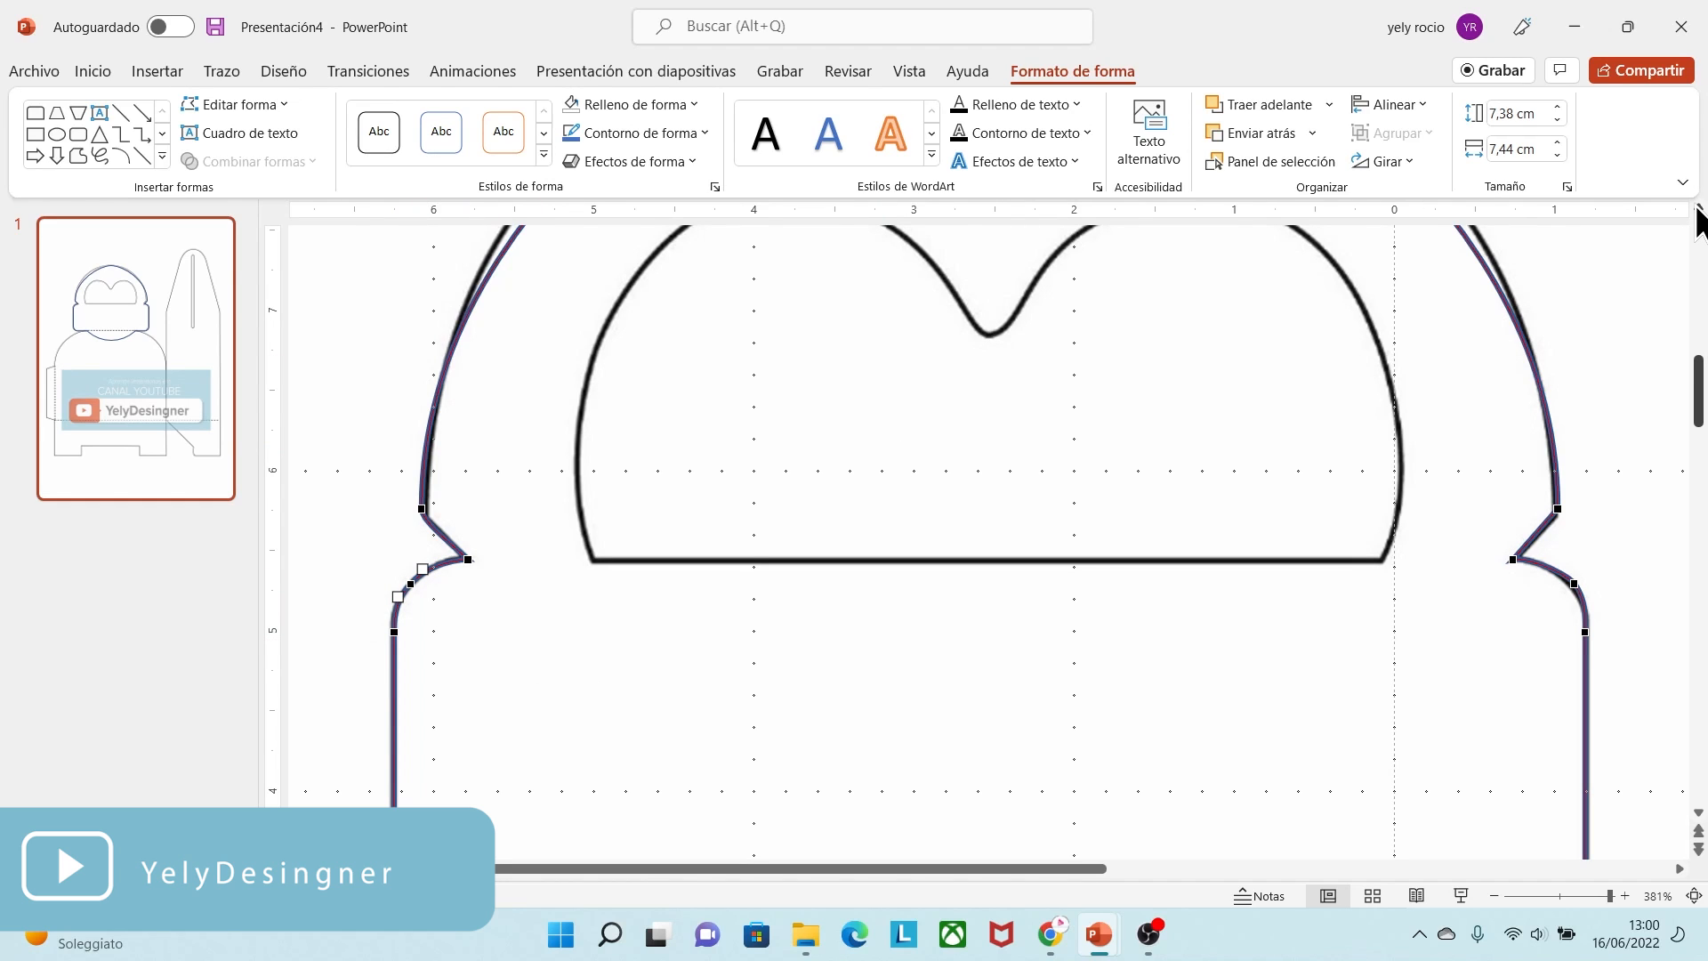
# - Adjust the curve handles of the head outline's topmost point so the dome follows the template's arc
pyautogui.scroll(5, 1697, 217)
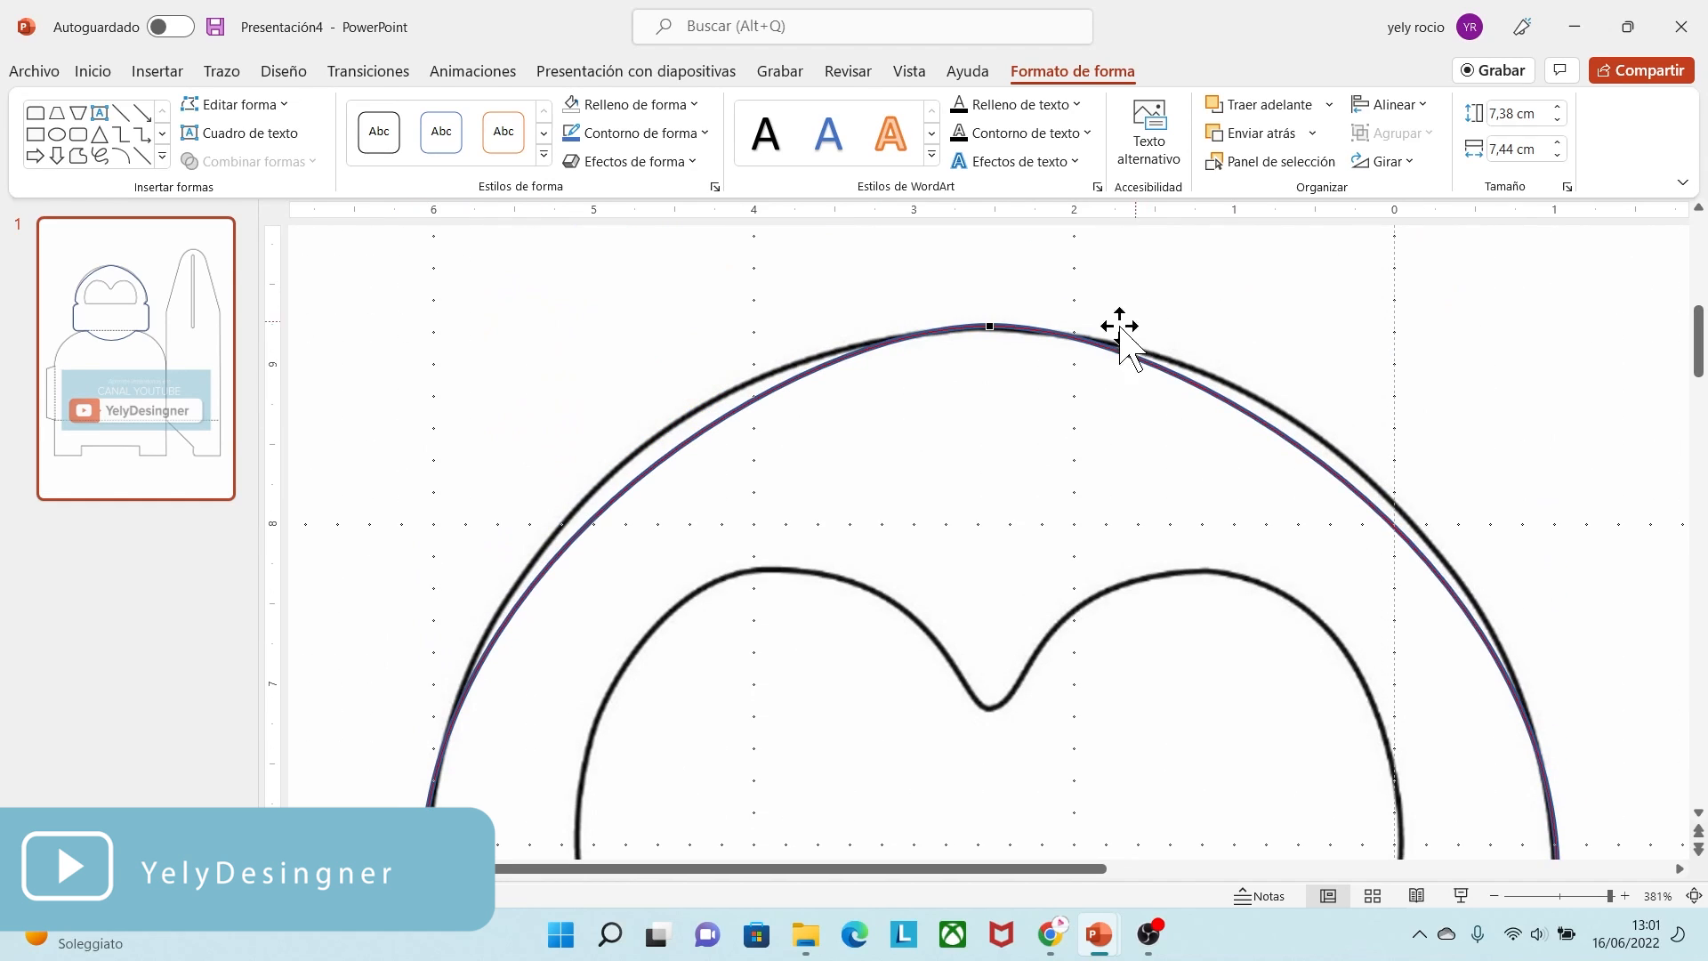
pyautogui.click(990, 326)
pyautogui.moveTo(1179, 326); pyautogui.dragTo(1234, 307)
pyautogui.moveTo(745, 345); pyautogui.dragTo(710, 333)
pyautogui.moveTo(1269, 317); pyautogui.dragTo(1272, 324)
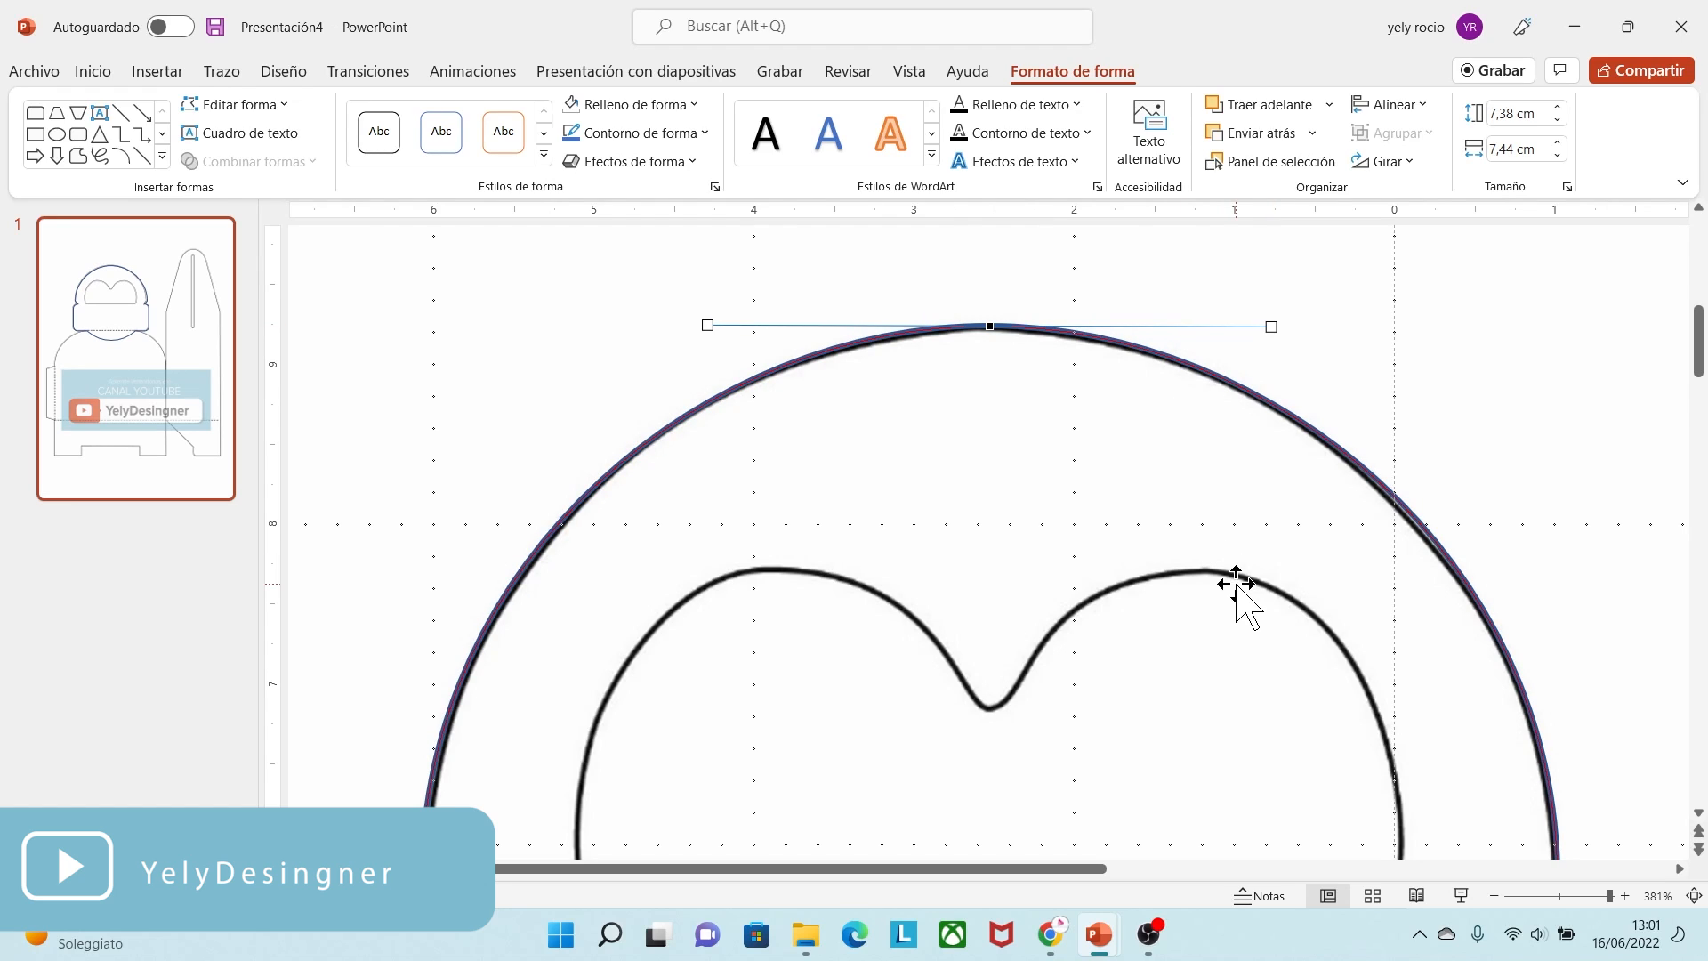
# - Insert a rectangle with rounded top corners over the template's body piece
pyautogui.click(1698, 813)
pyautogui.scroll(-8, 1699, 819)
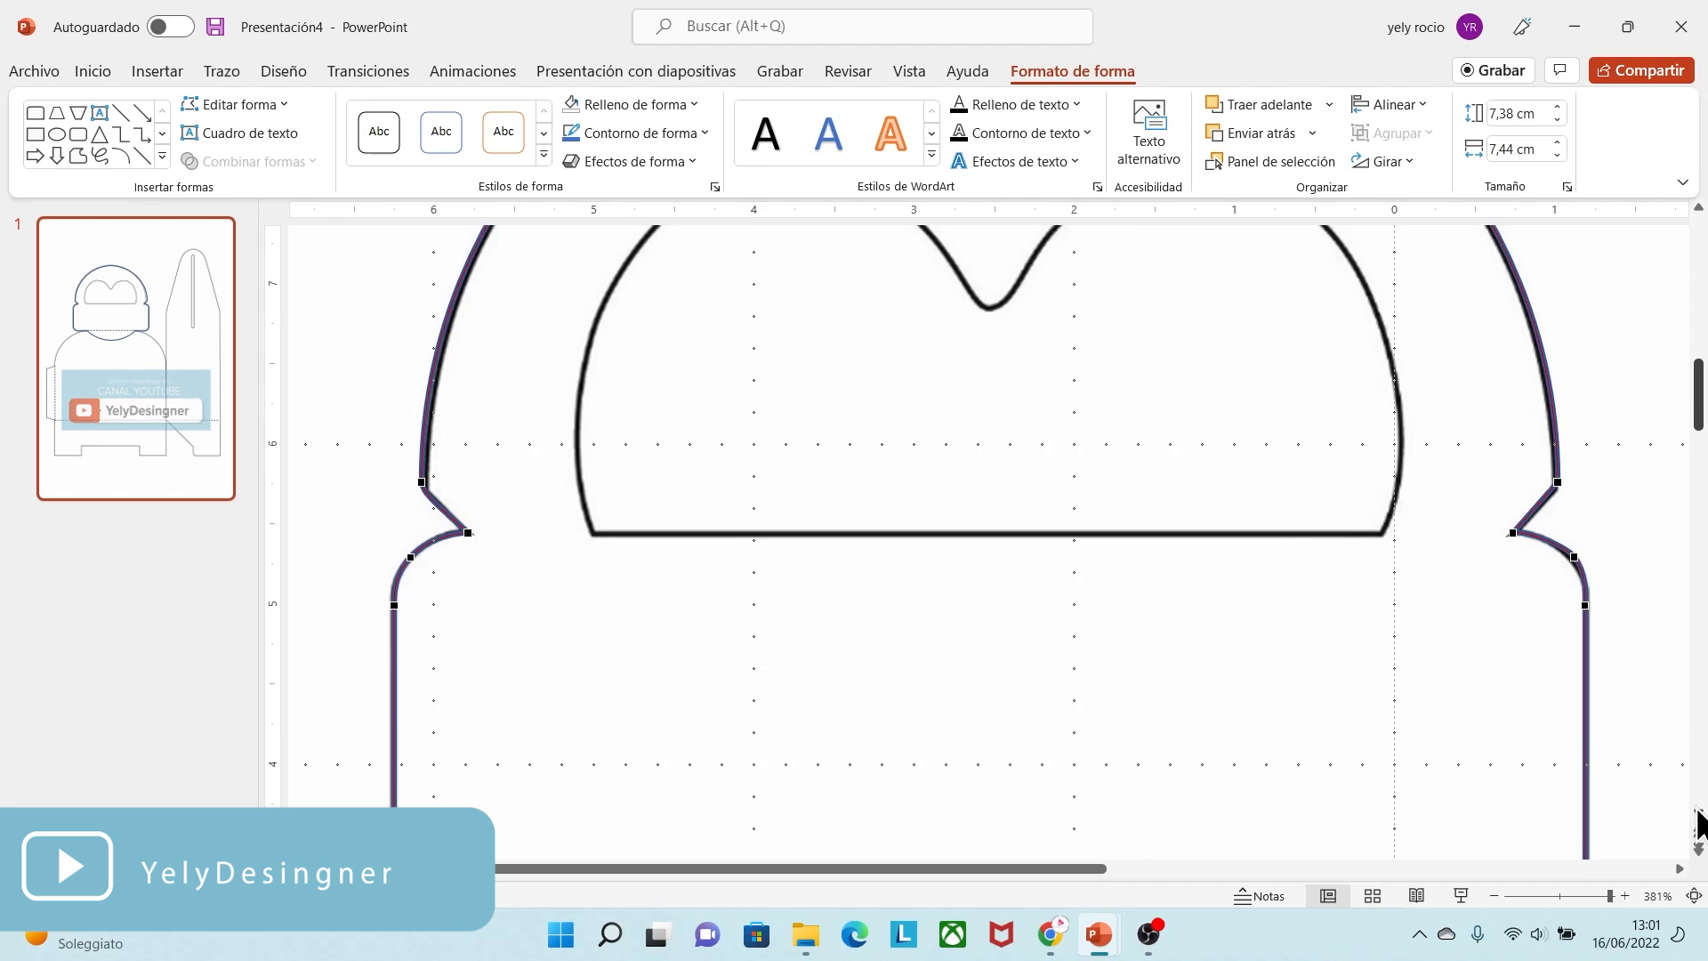
pyautogui.scroll(-5, 1698, 823)
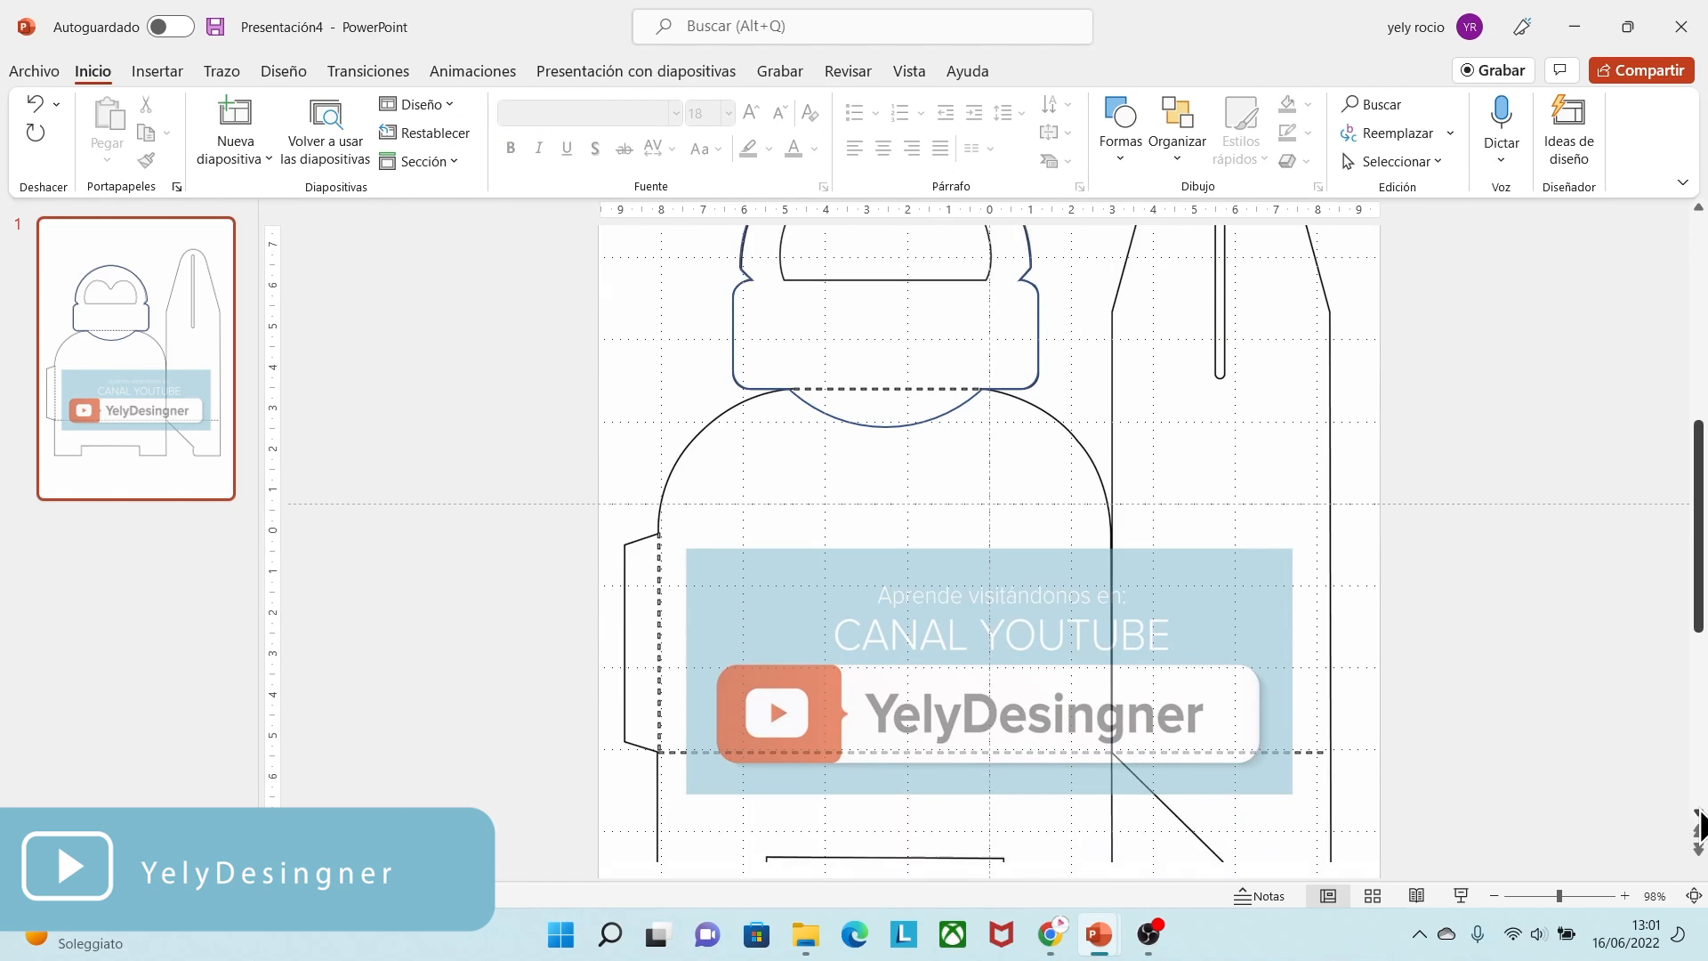
pyautogui.click(1699, 813)
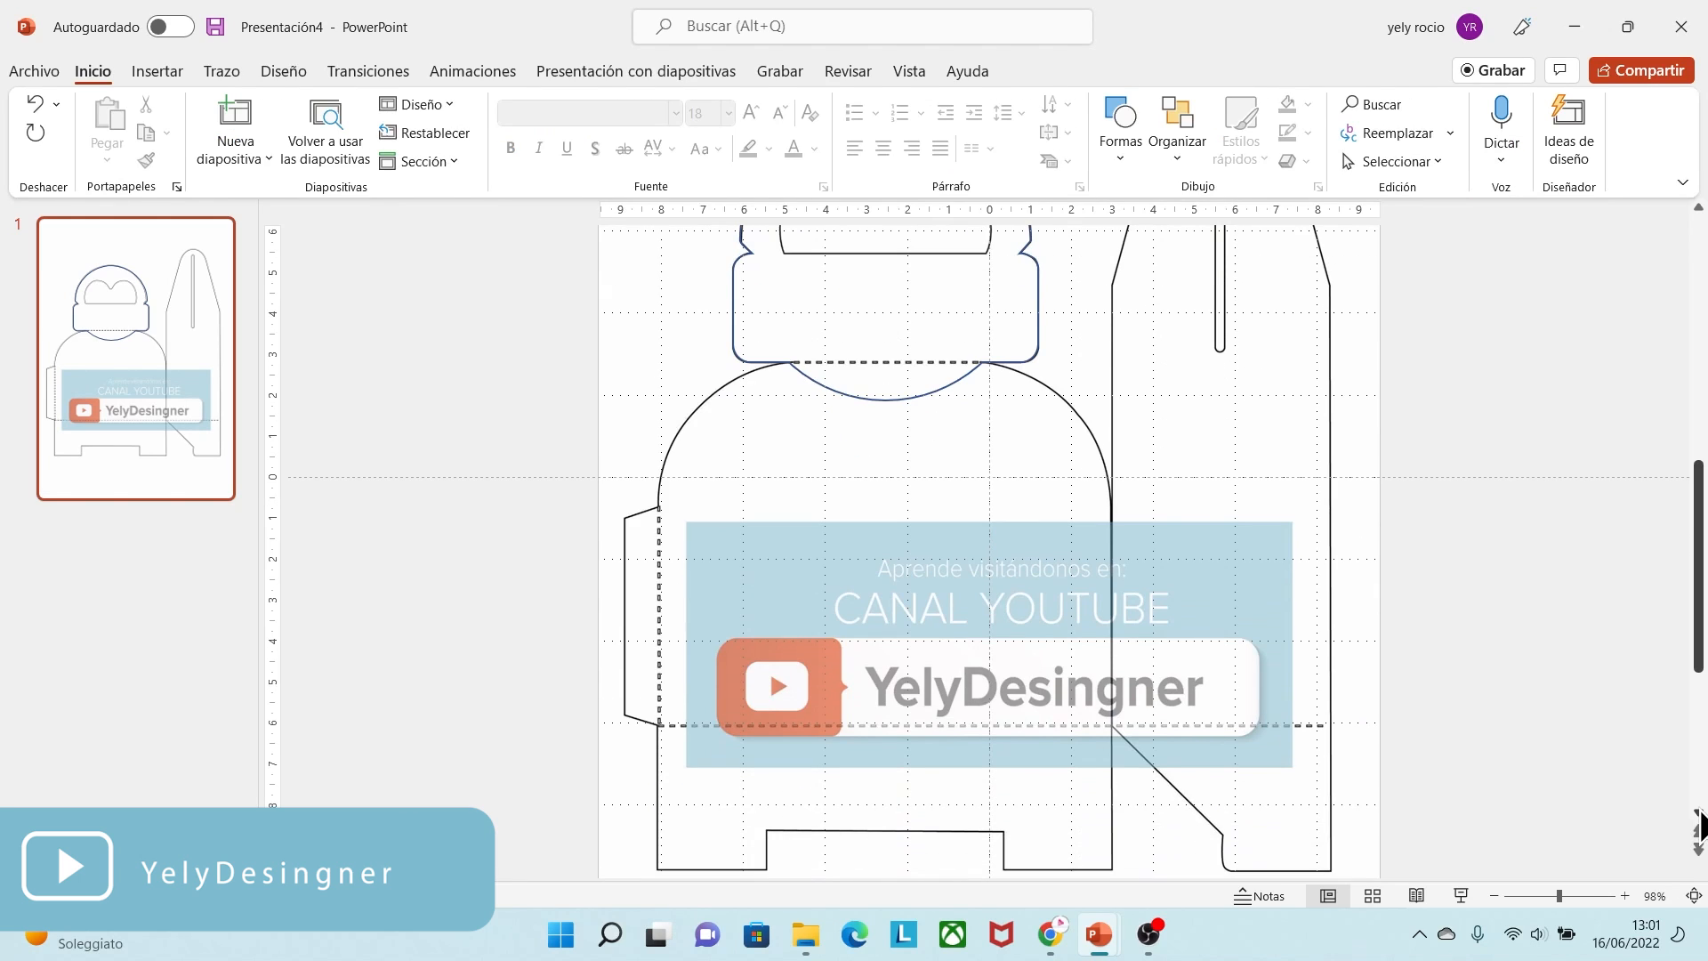
pyautogui.click(169, 71)
pyautogui.click(557, 152)
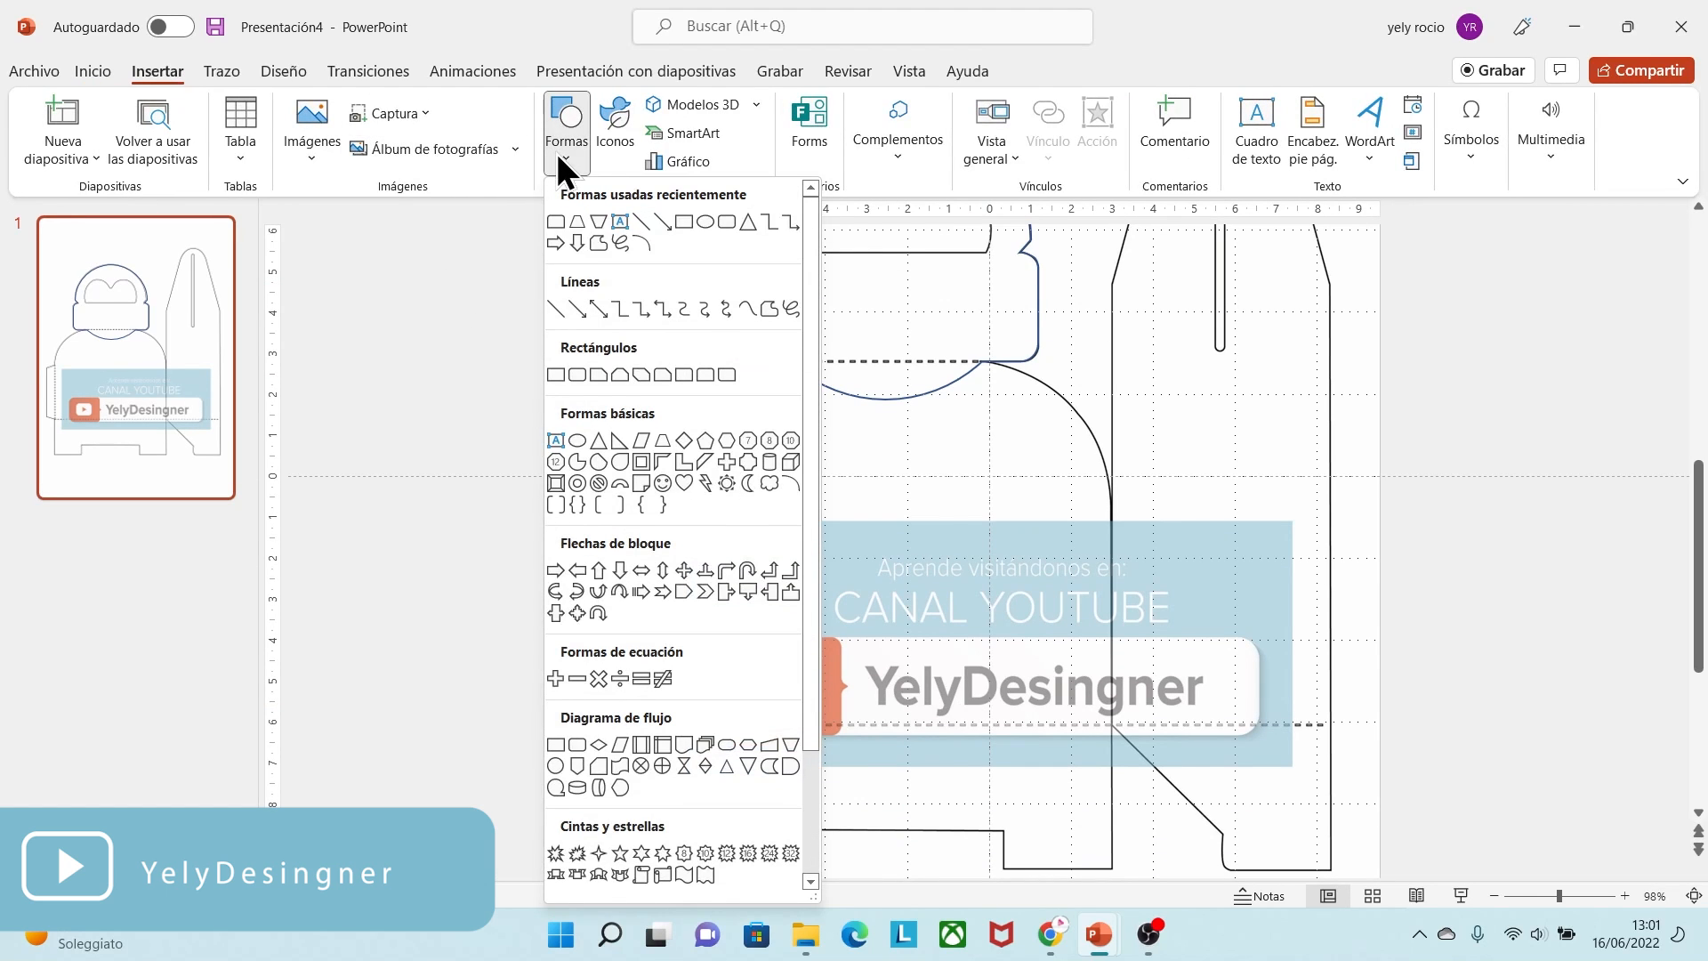
pyautogui.click(704, 374)
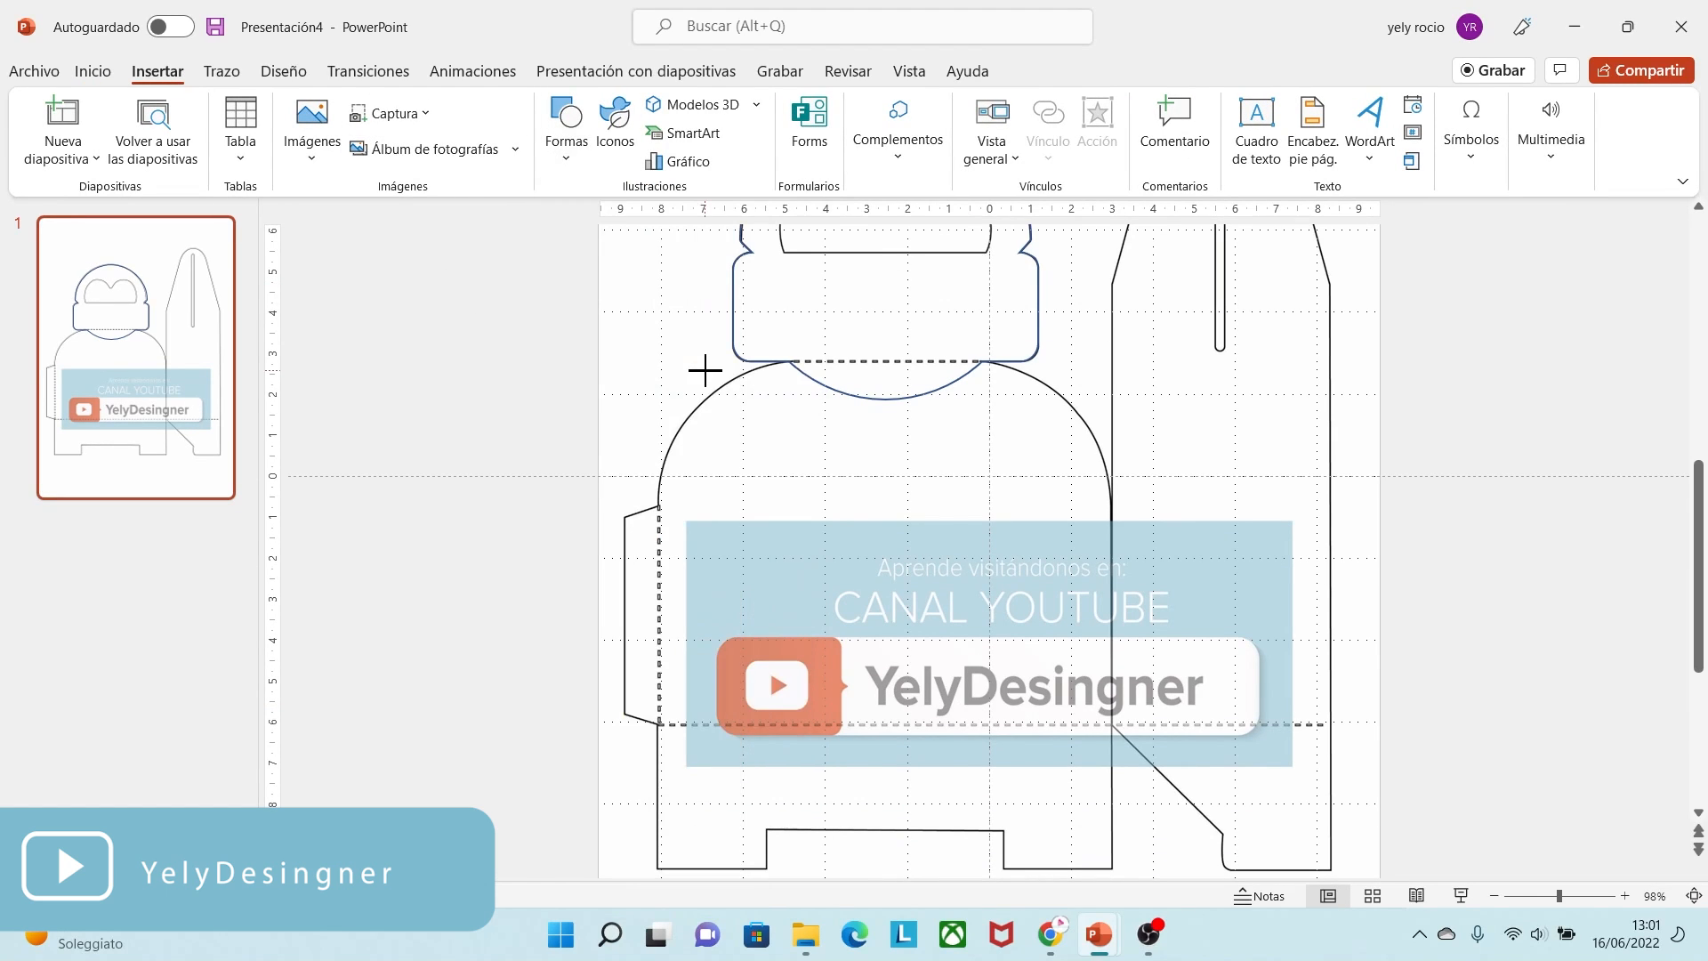
pyautogui.click(893, 561)
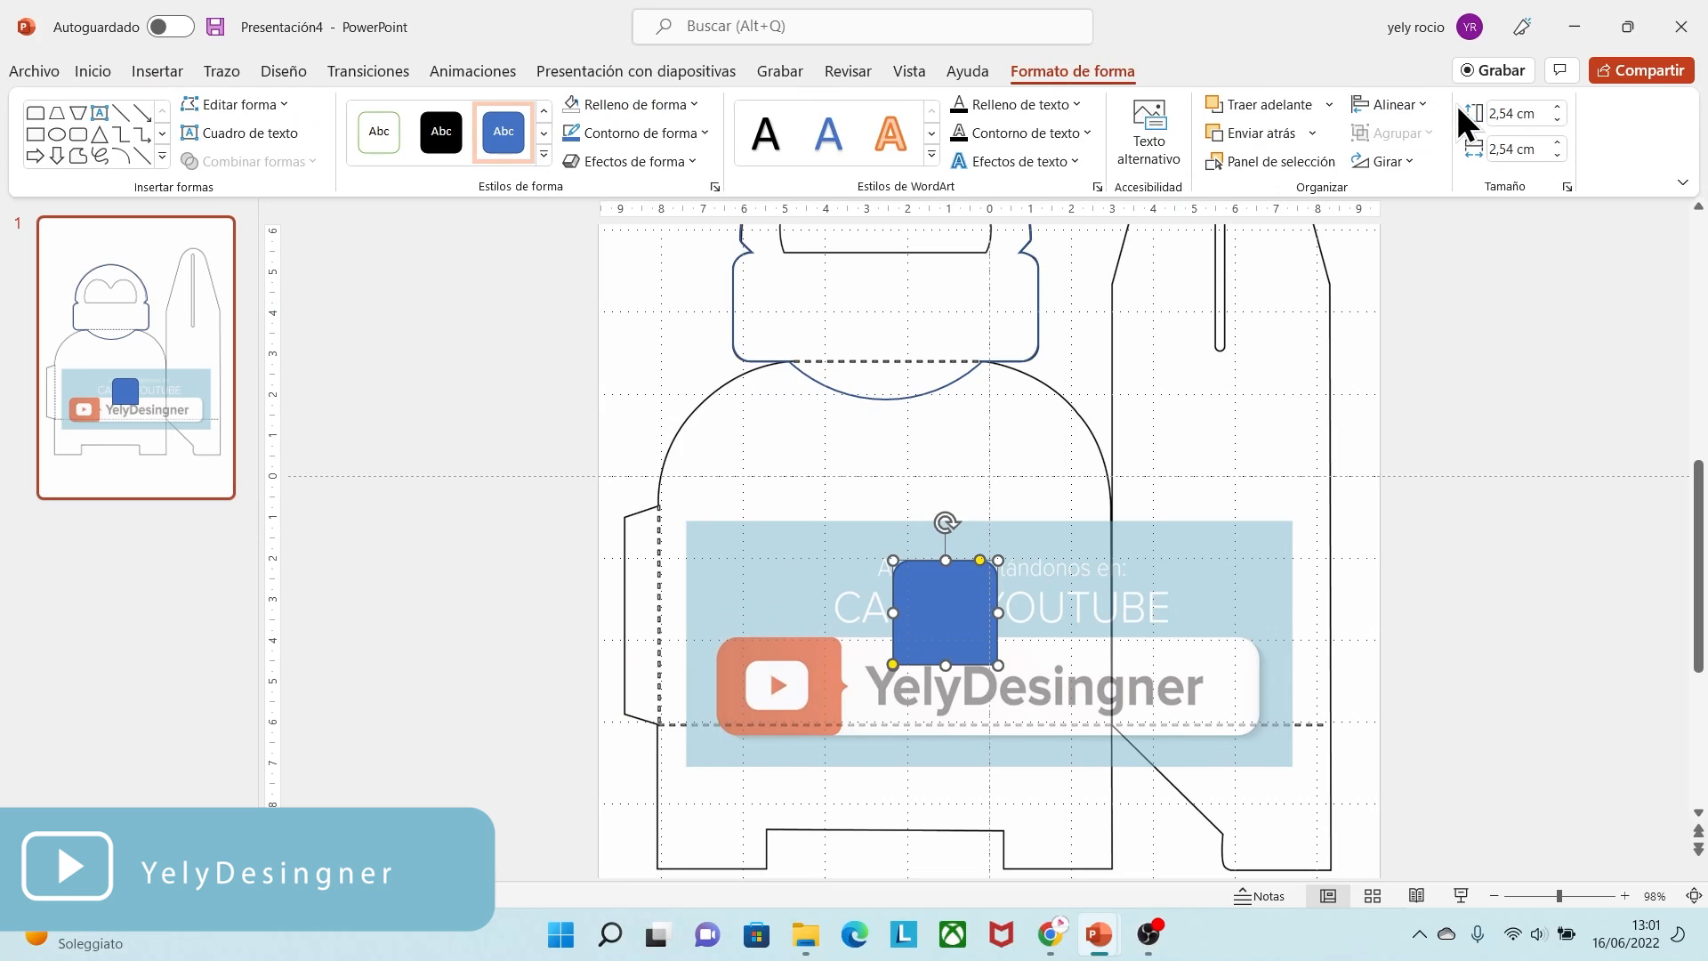
# - Set the new rectangle's height to 12,36 cm and width to 11,08 cm, and place it over the body piece
pyautogui.click(1502, 113)
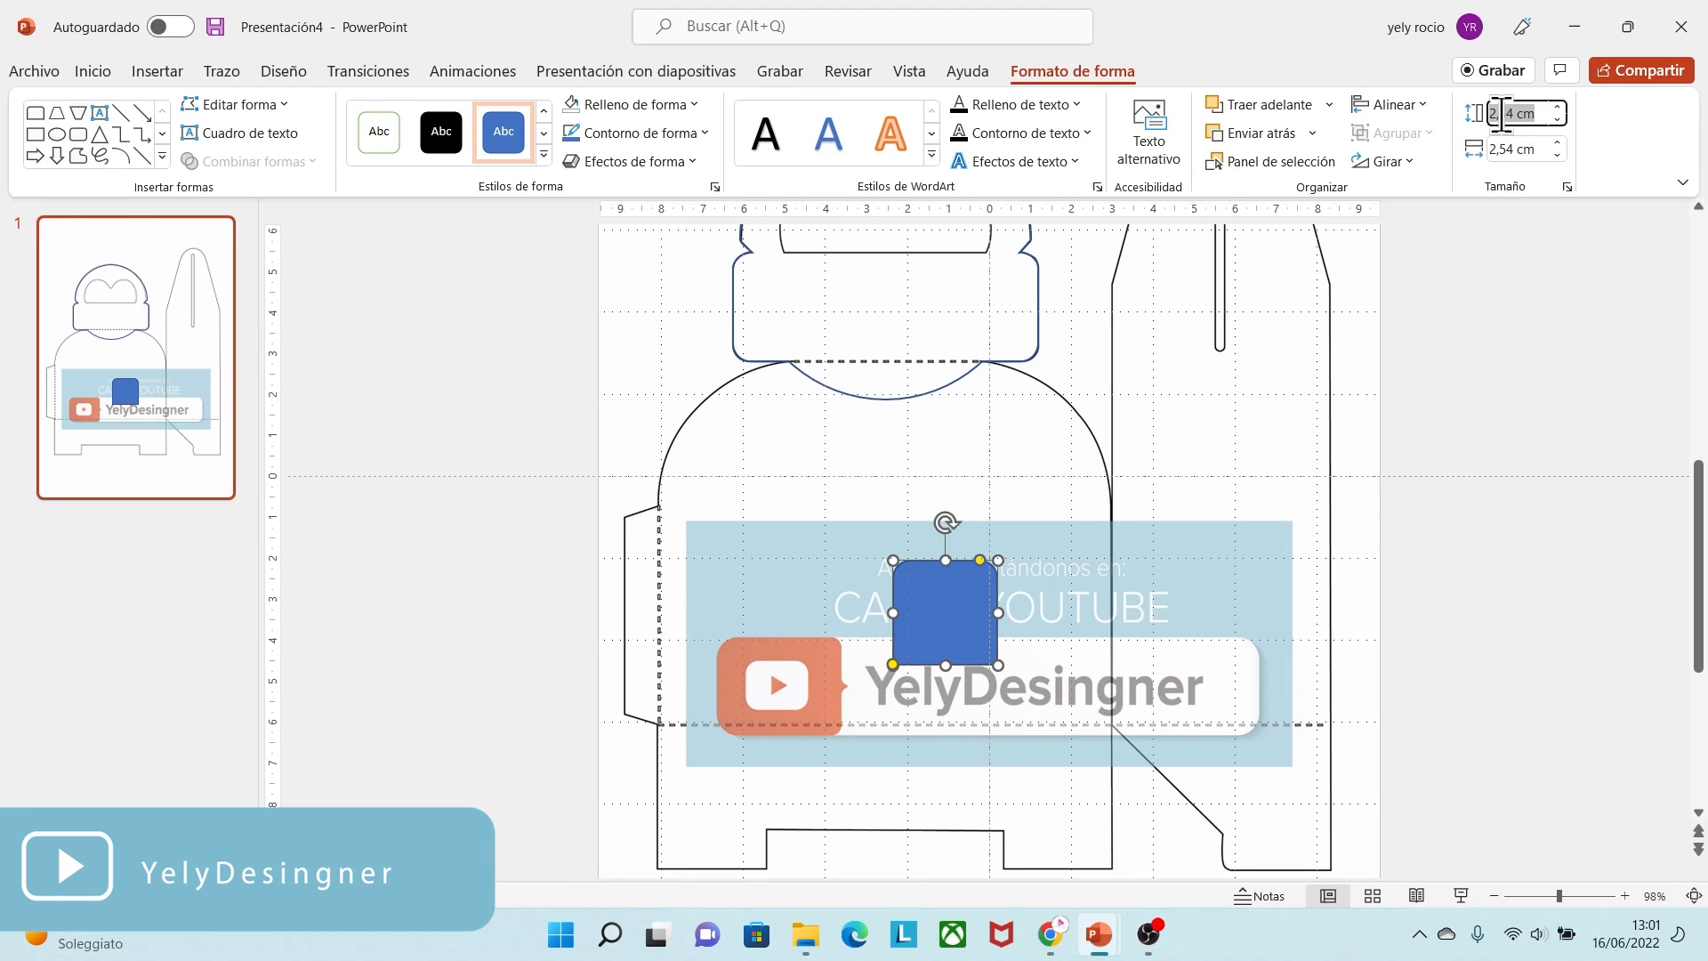
pyautogui.write('1')
pyautogui.click(1523, 148)
pyautogui.press('BackSpace')
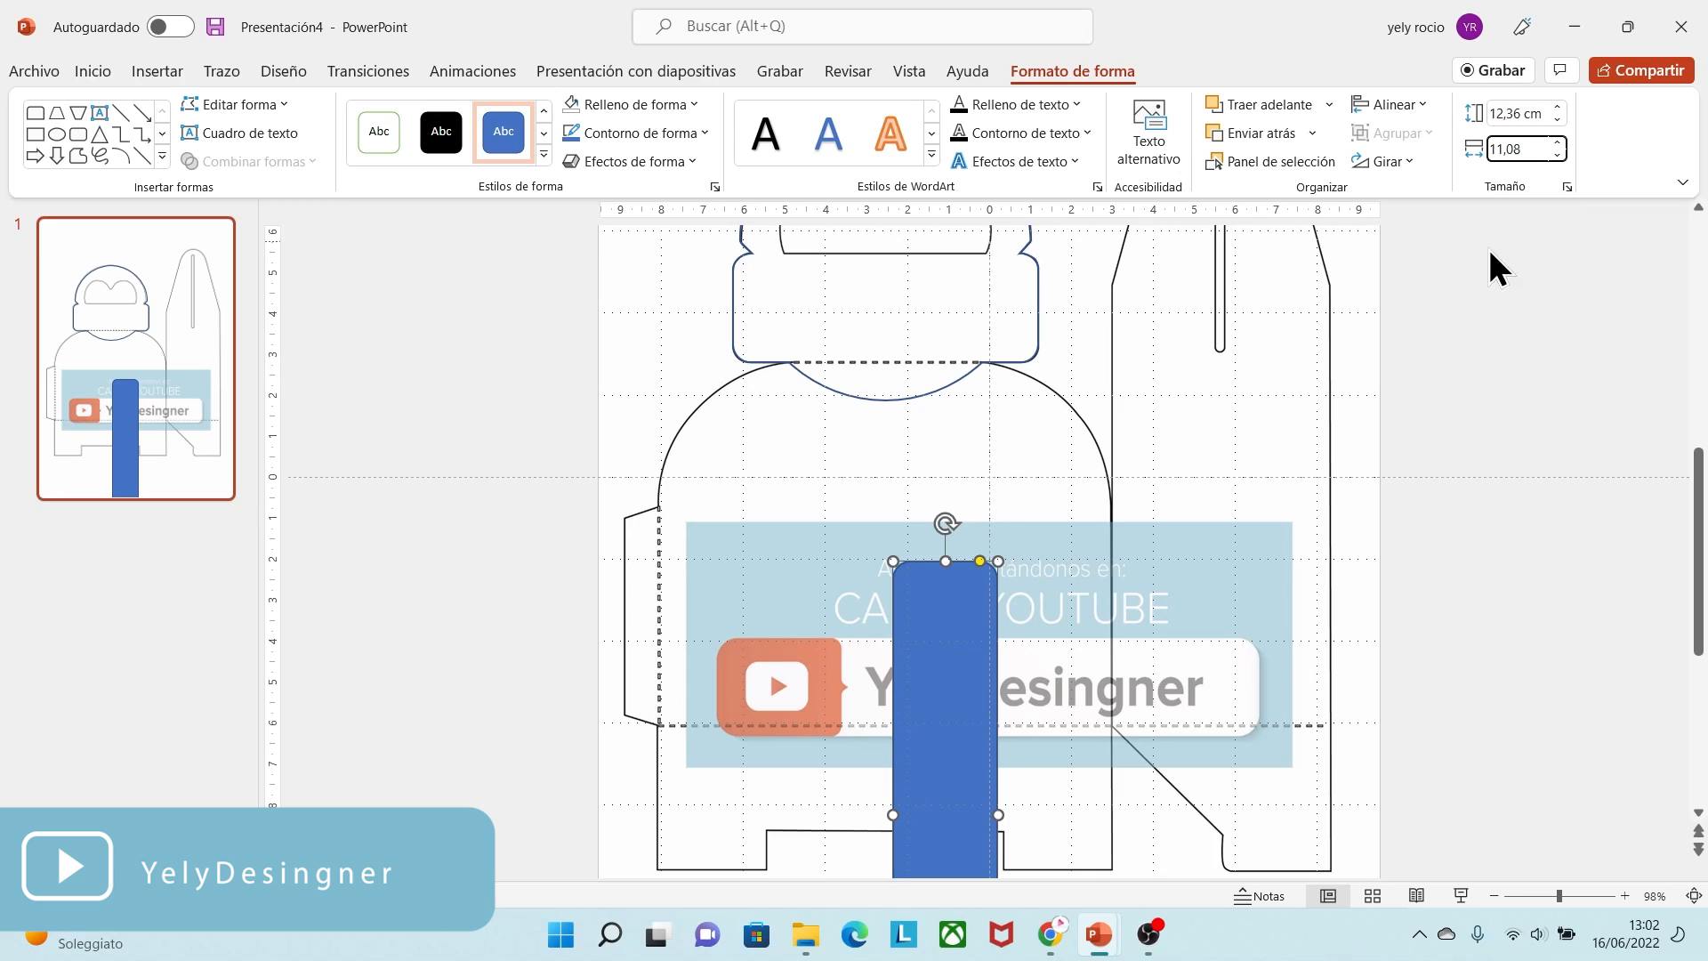
pyautogui.click(1473, 365)
pyautogui.moveTo(1122, 713); pyautogui.dragTo(905, 526)
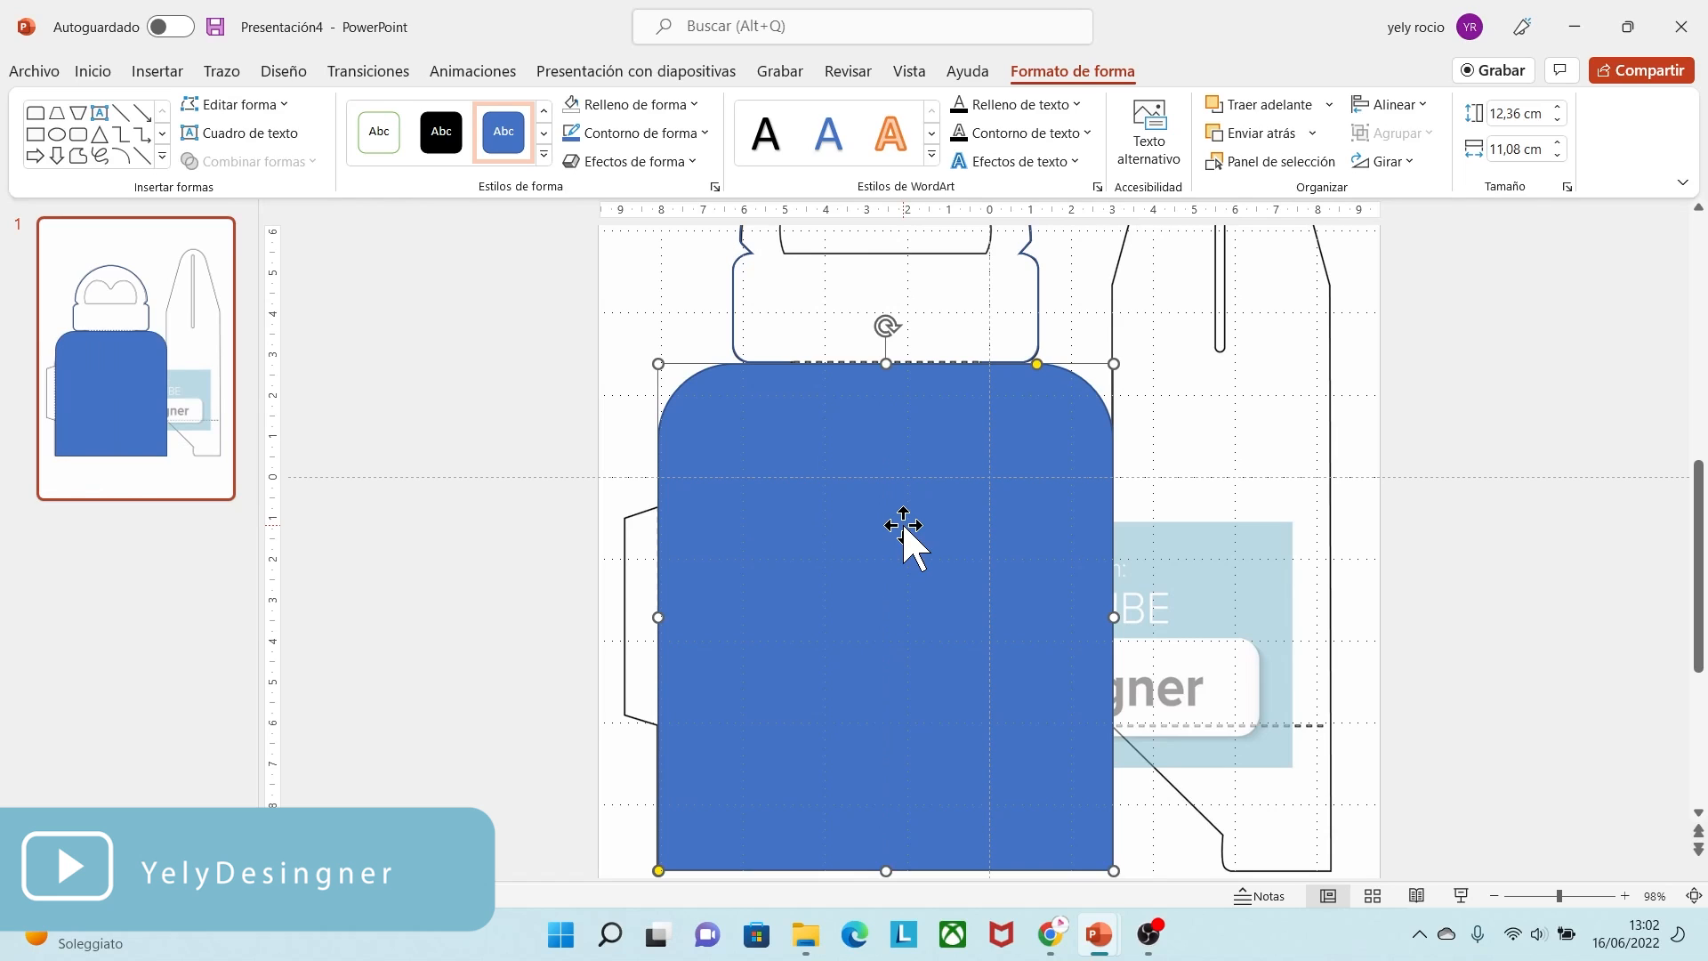
# - Remove the body rectangle's fill, keeping only its outline
pyautogui.click(603, 102)
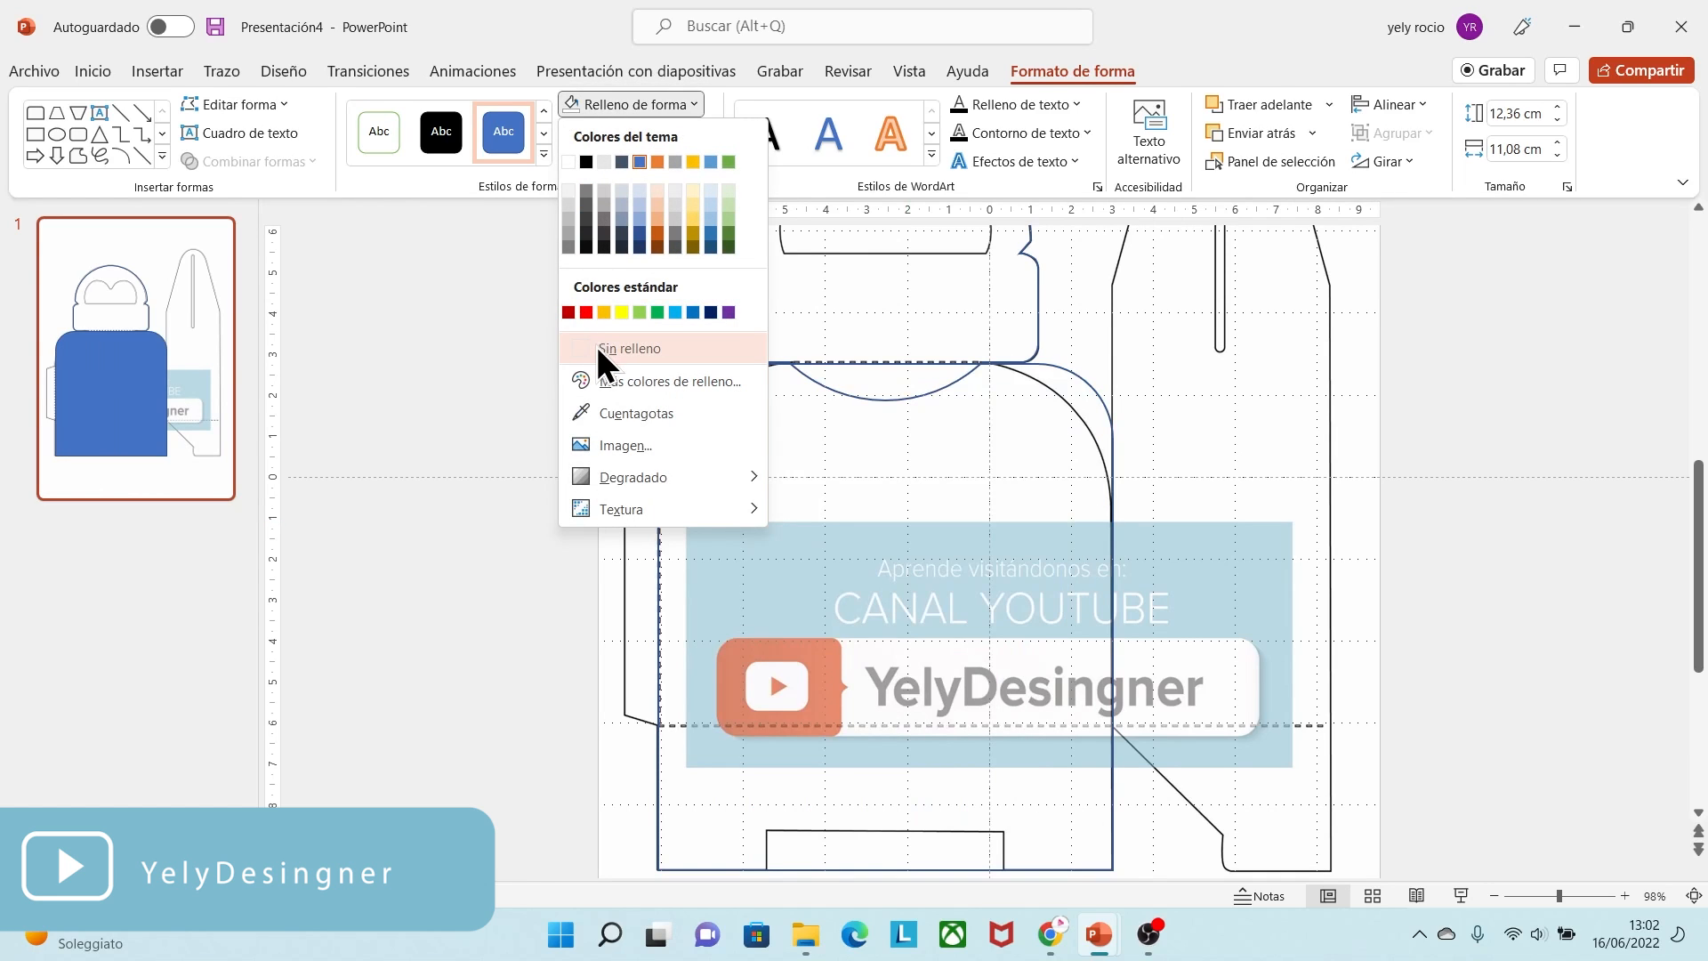
pyautogui.click(596, 347)
pyautogui.click(1012, 465)
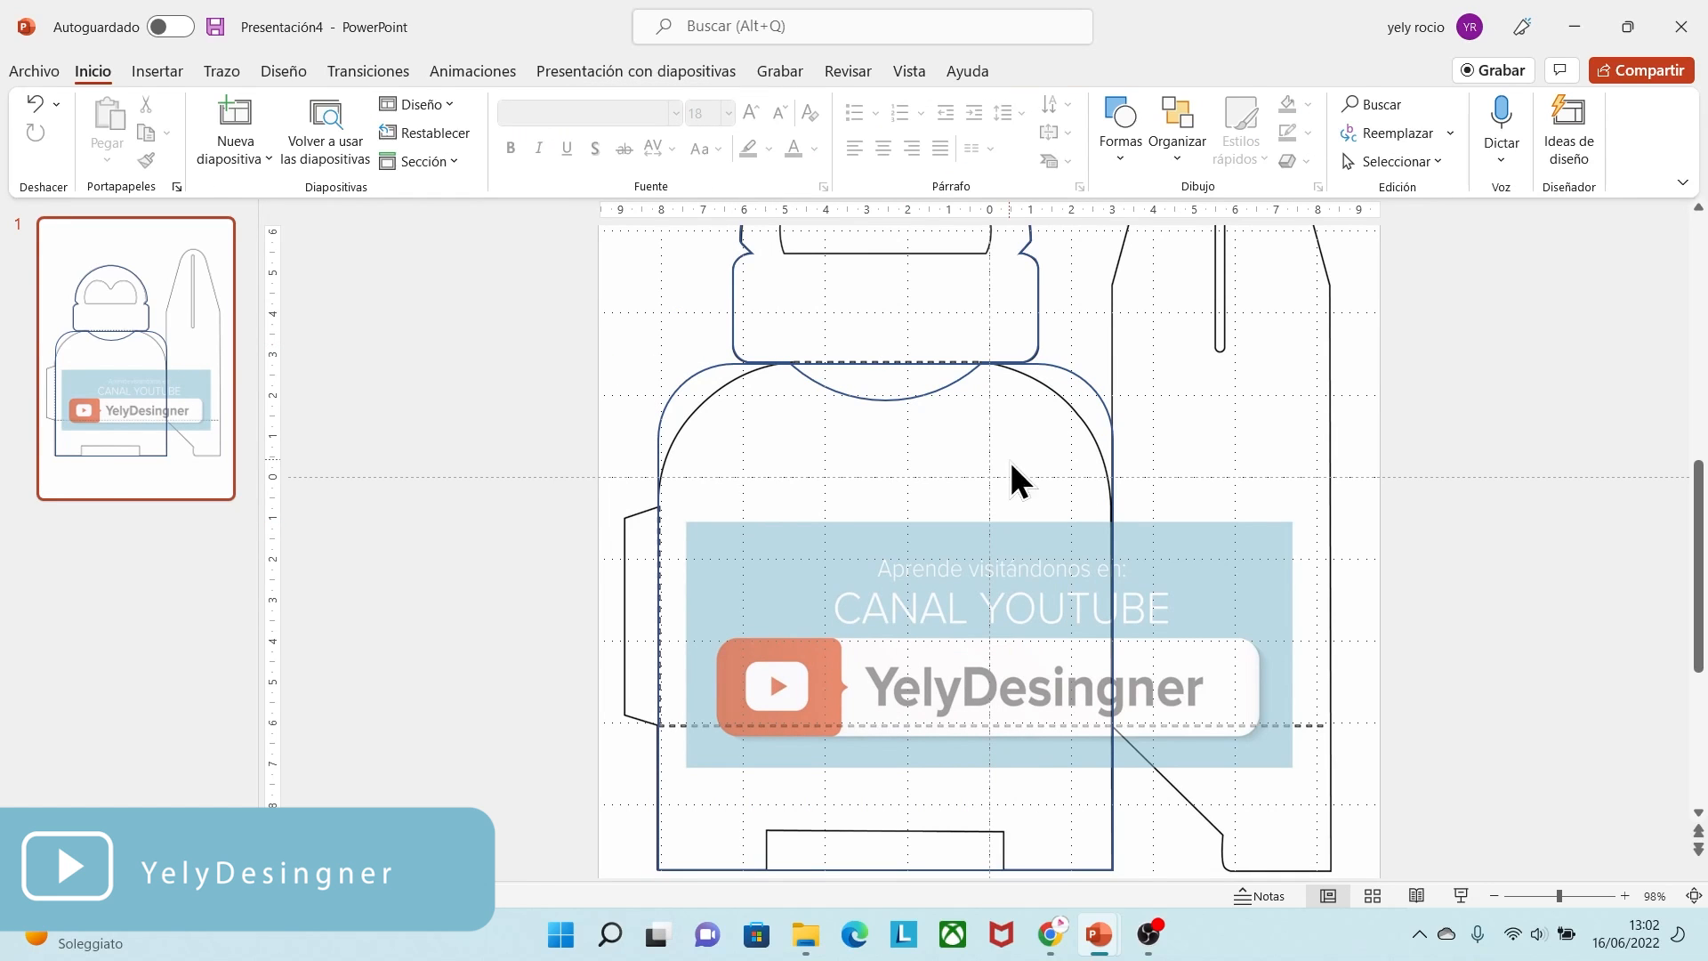
# - Increase the rounding of the body rectangle's top corners to follow the template's curved shoulders
pyautogui.click(1085, 381)
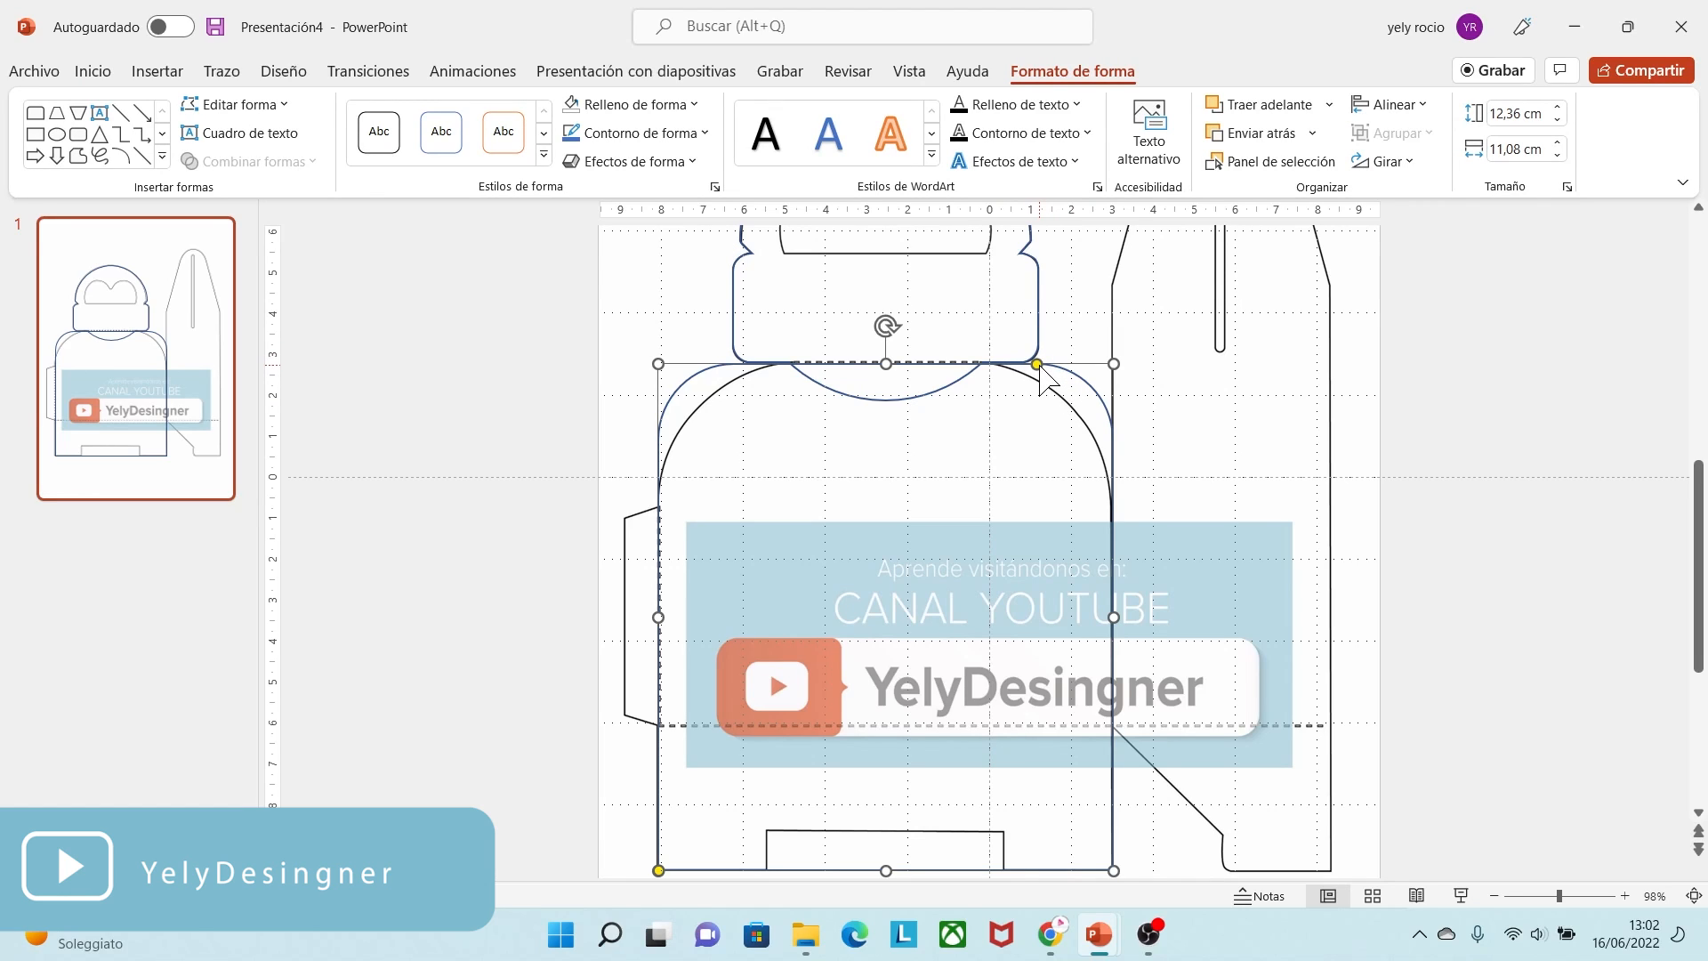
pyautogui.moveTo(1038, 364); pyautogui.dragTo(975, 360)
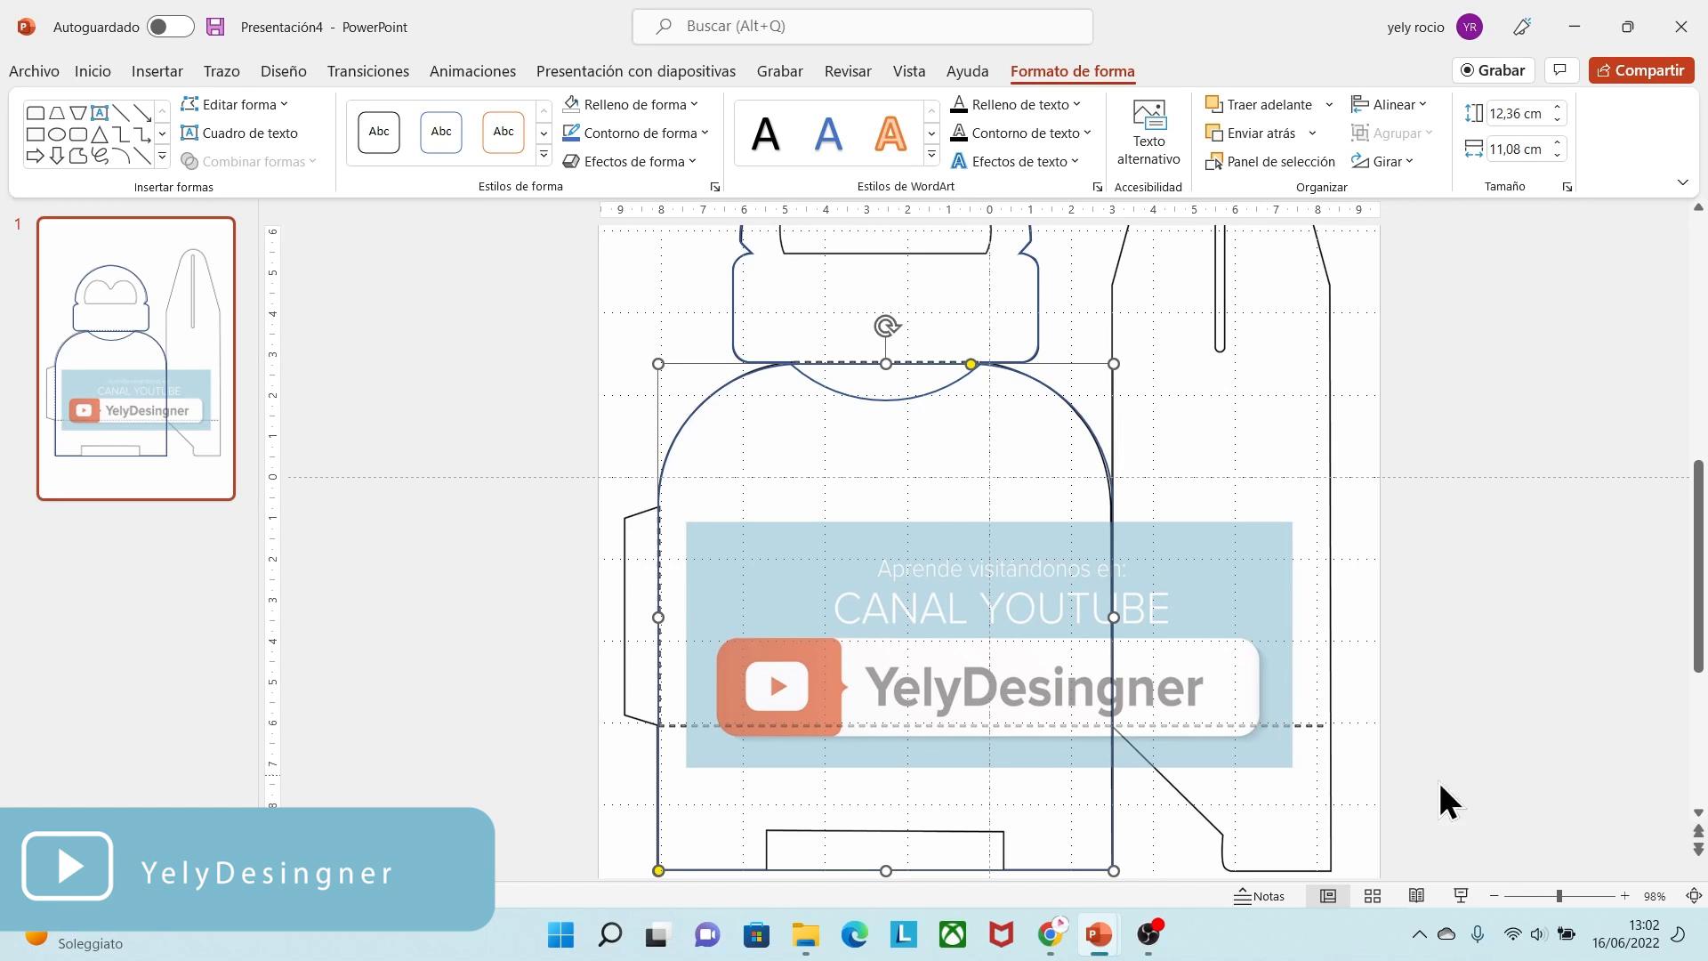
pyautogui.click(1583, 895)
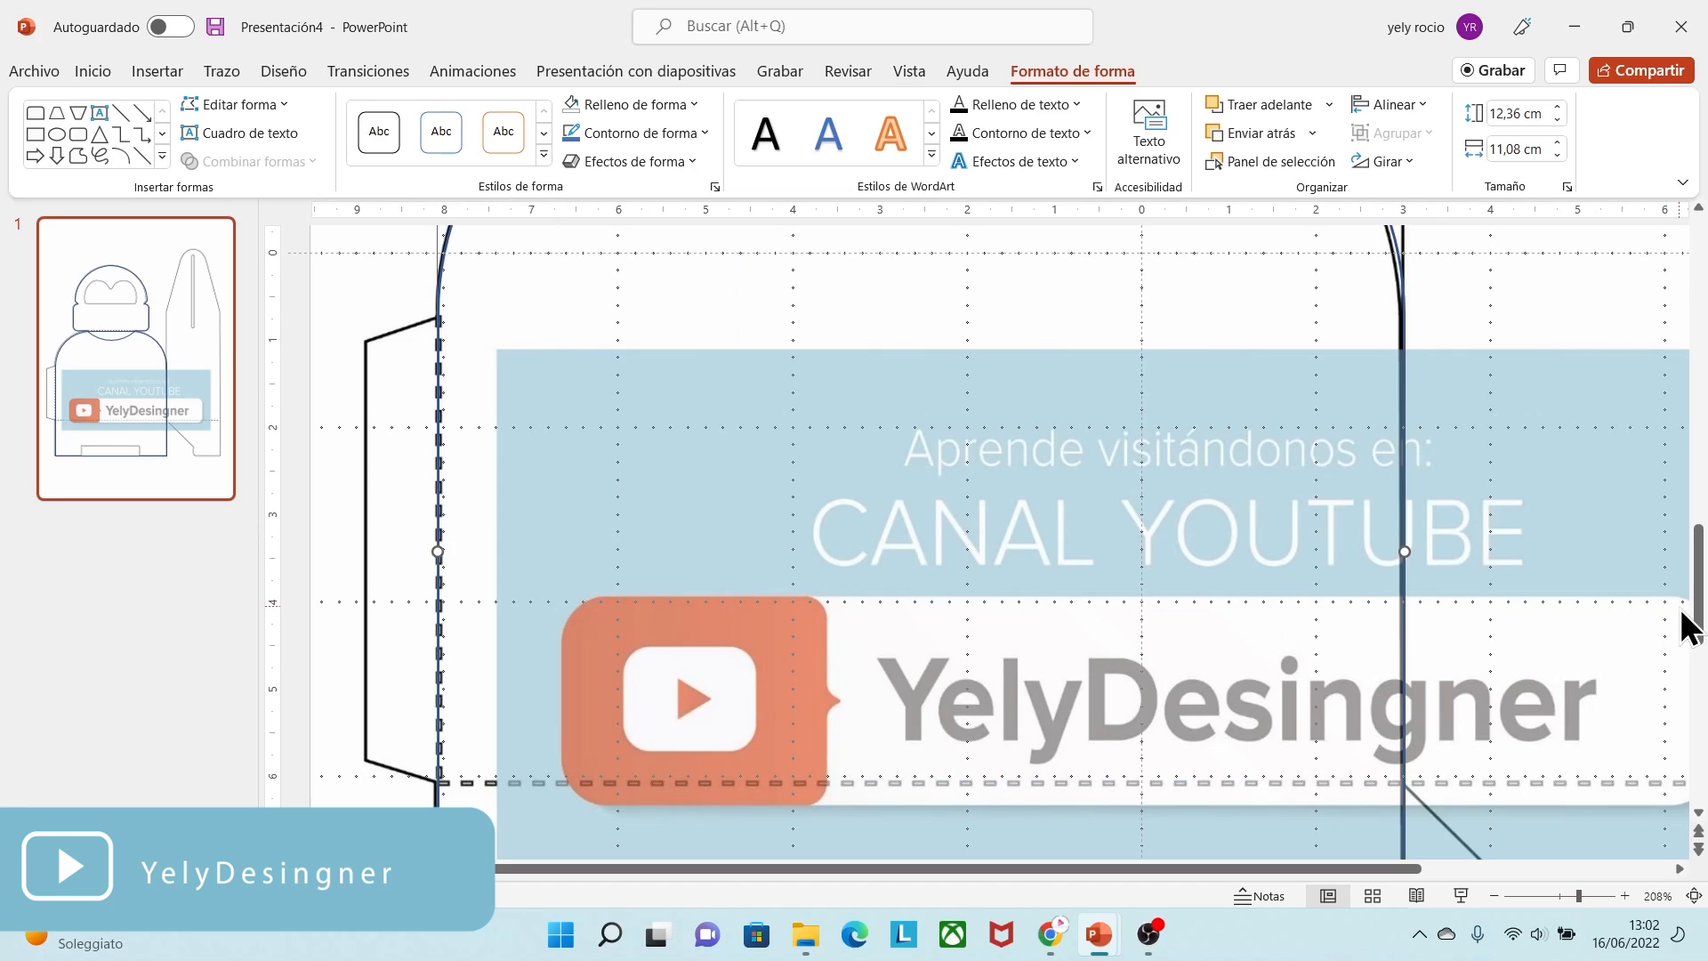
pyautogui.moveTo(1699, 520); pyautogui.dragTo(1700, 441)
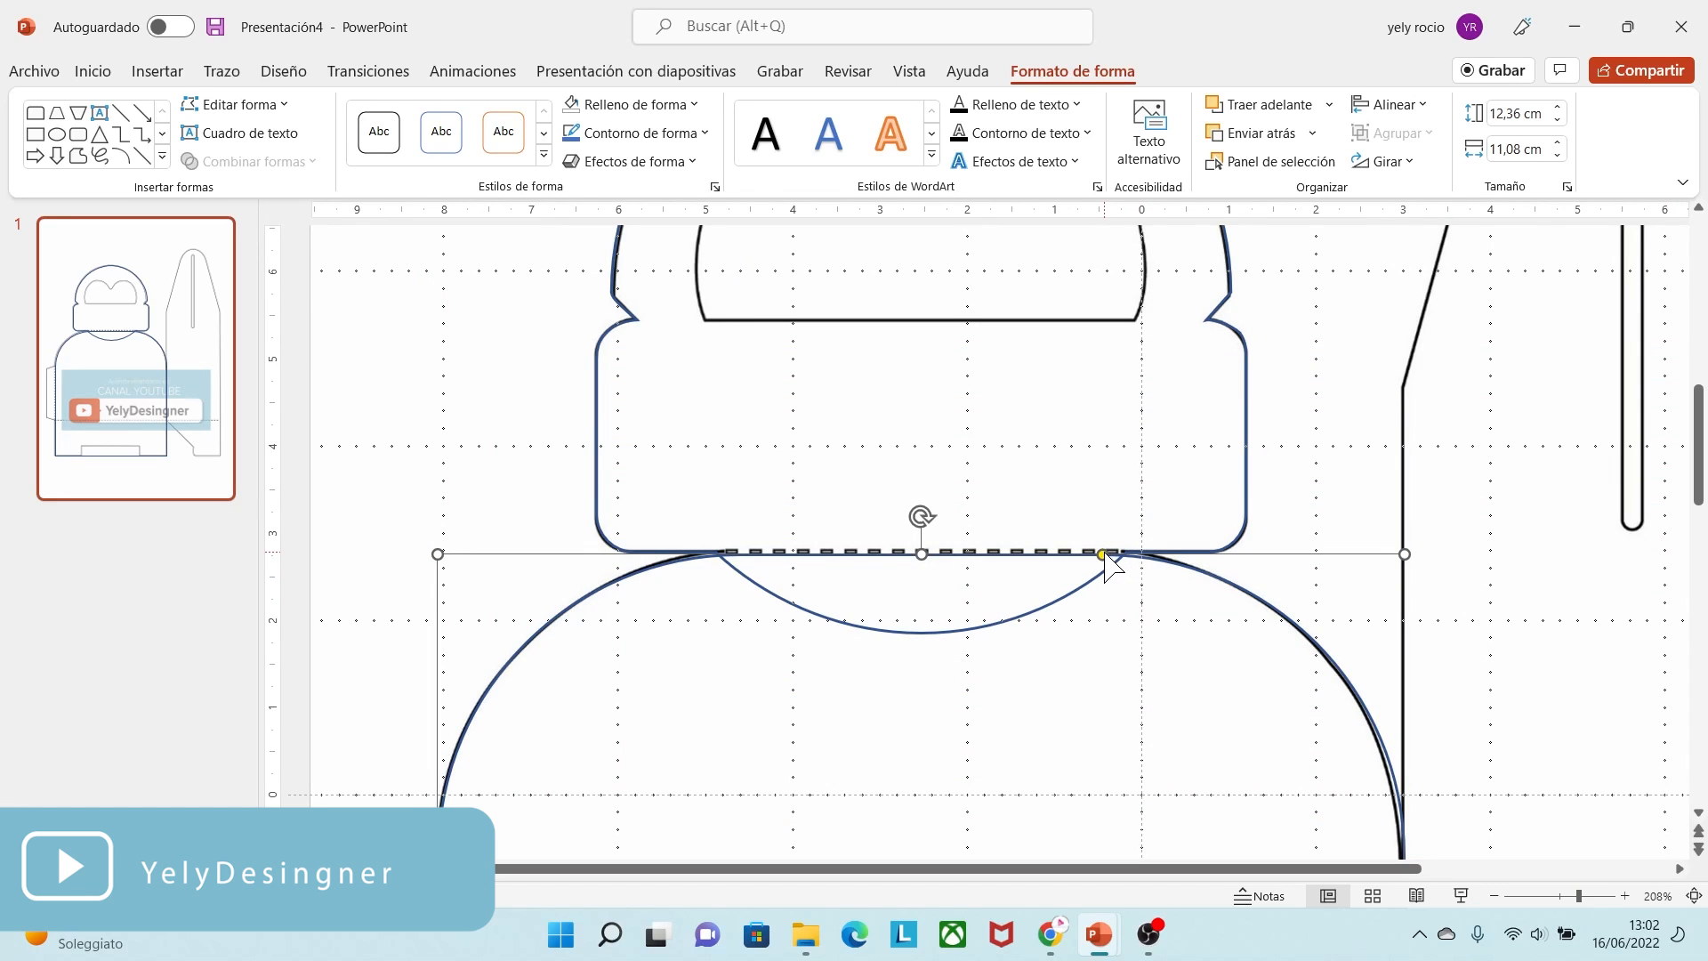
pyautogui.moveTo(1104, 554); pyautogui.dragTo(1112, 540)
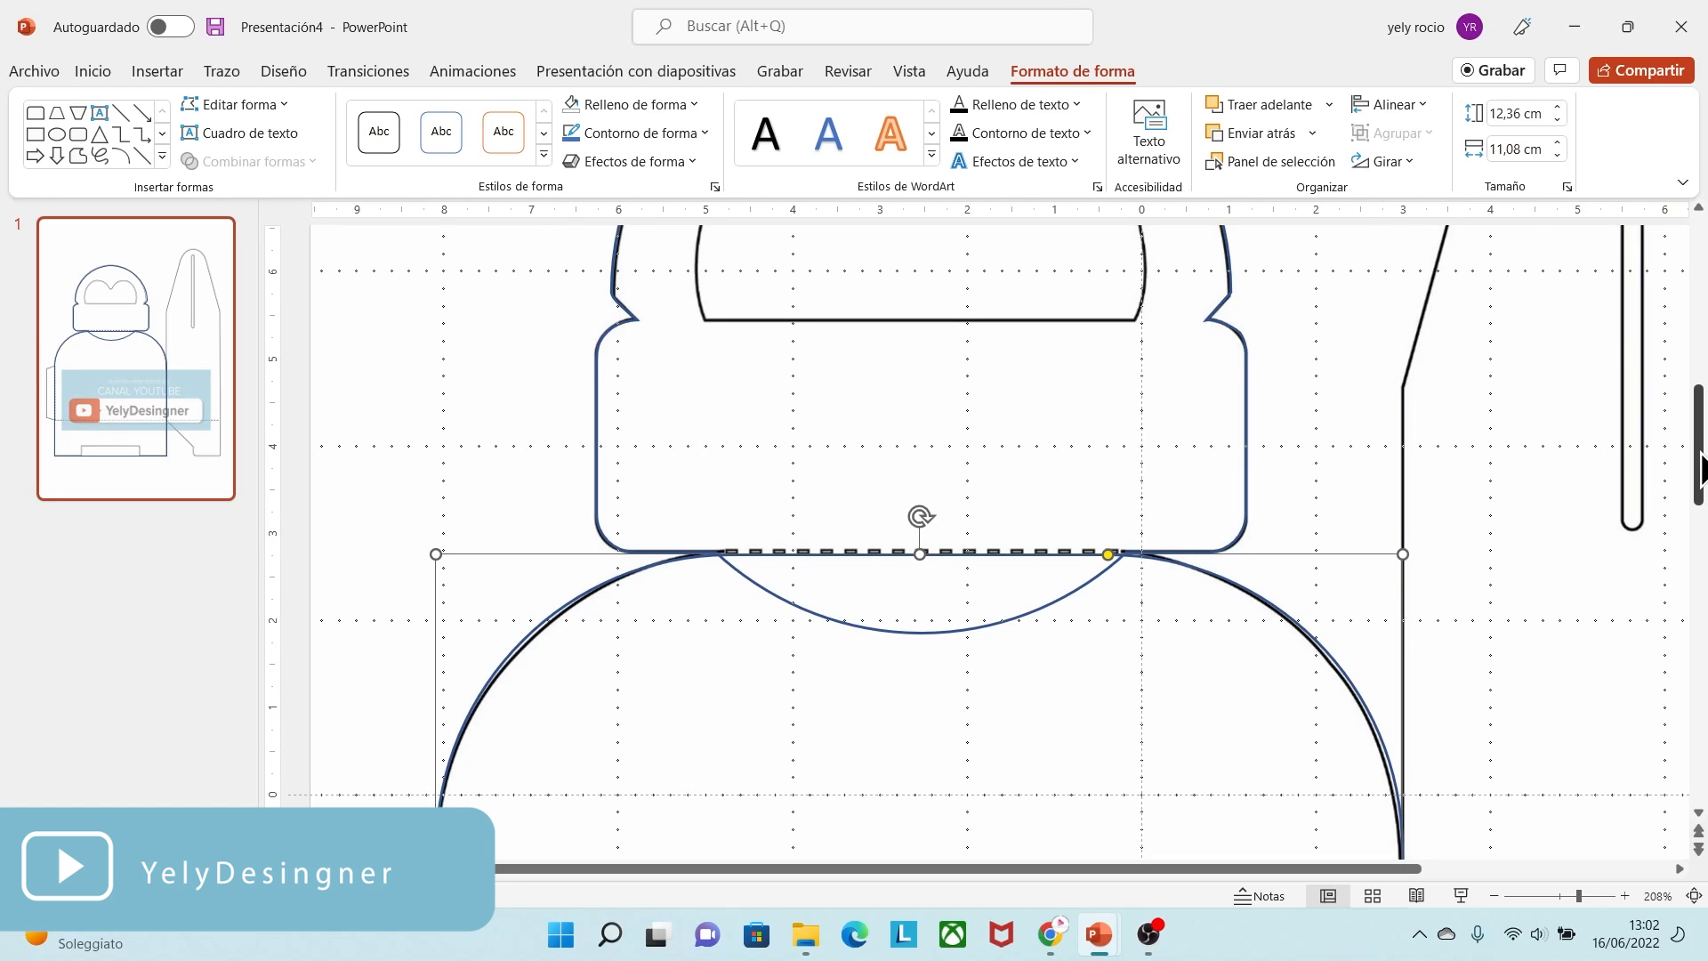
# - Edit the body outline's points, adding one on the bottom edge at each end of the template's rectangular cutout
pyautogui.scroll(-5, 1700, 464)
pyautogui.click(1353, 735)
pyautogui.keyDown('ctrl'); pyautogui.scroll(2, 1396, 841); pyautogui.keyUp('ctrl')
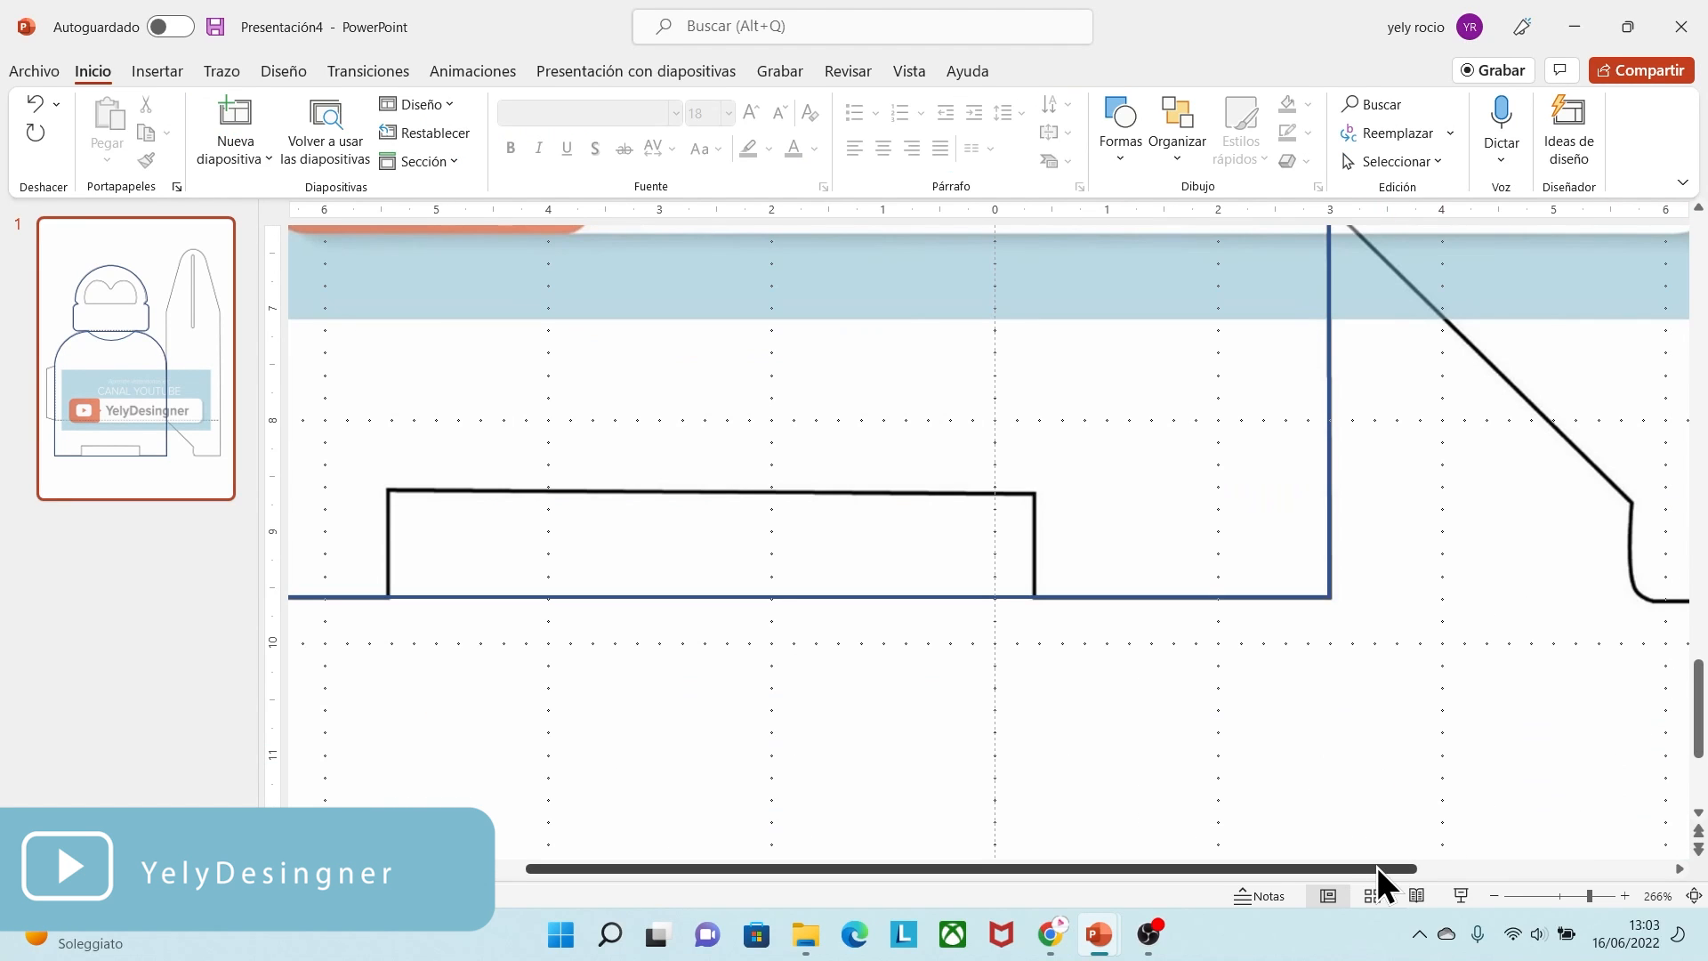
pyautogui.moveTo(1377, 867); pyautogui.dragTo(1196, 871)
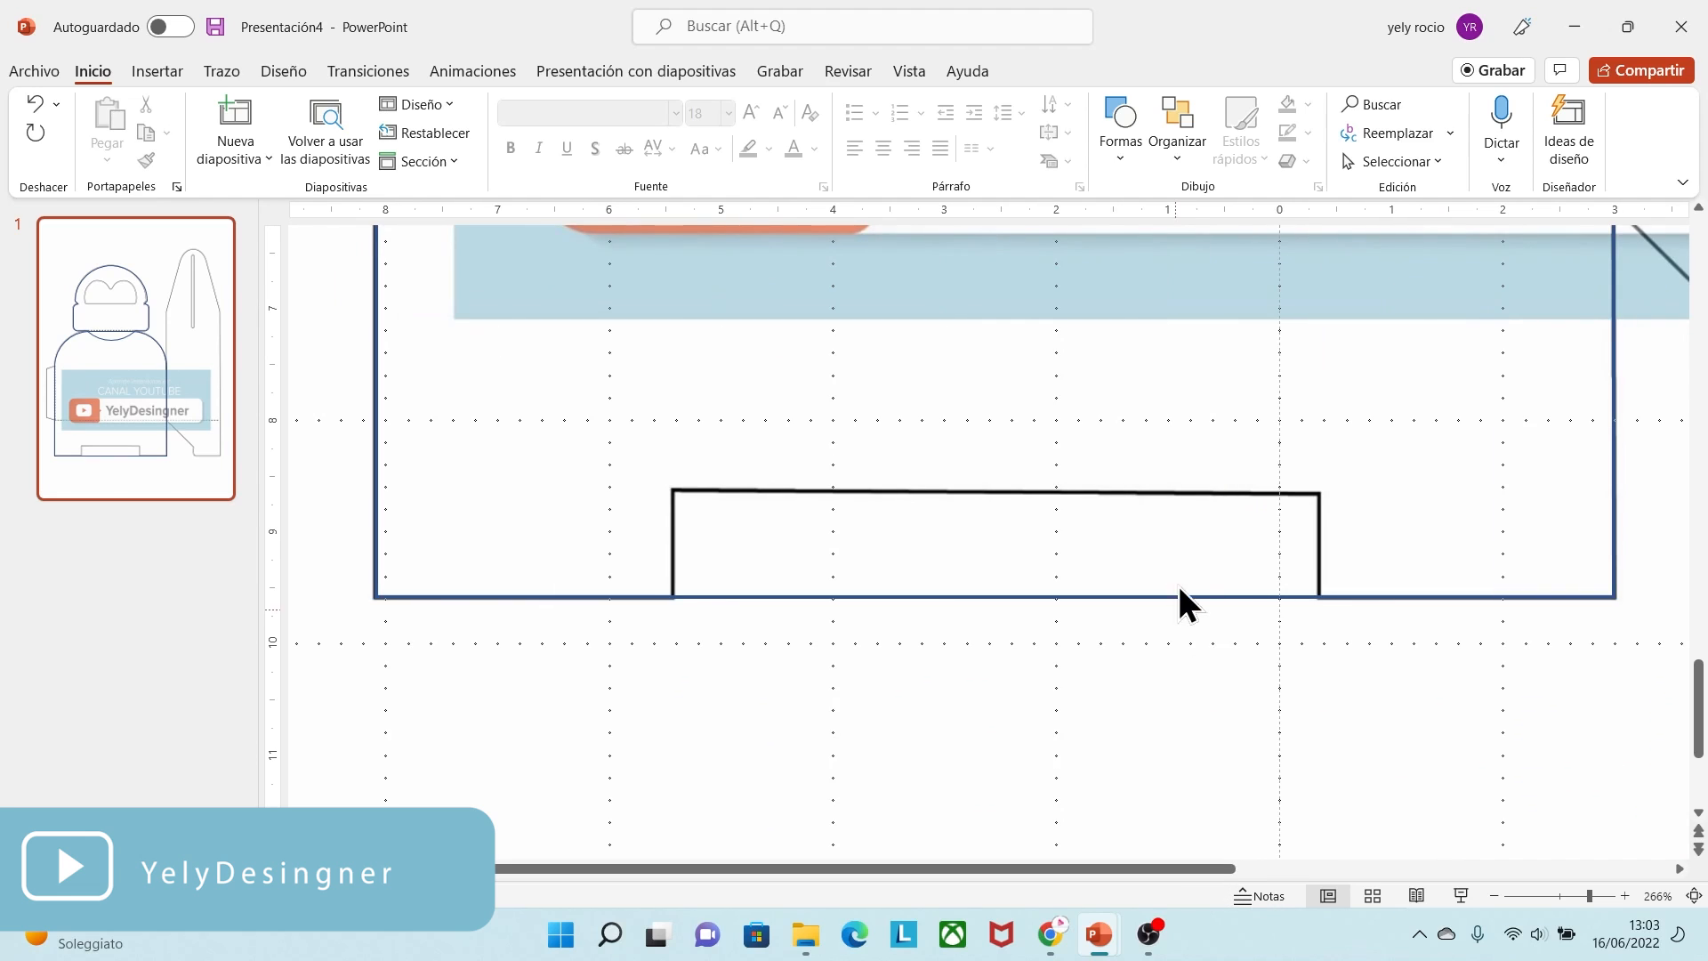
pyautogui.click(695, 594)
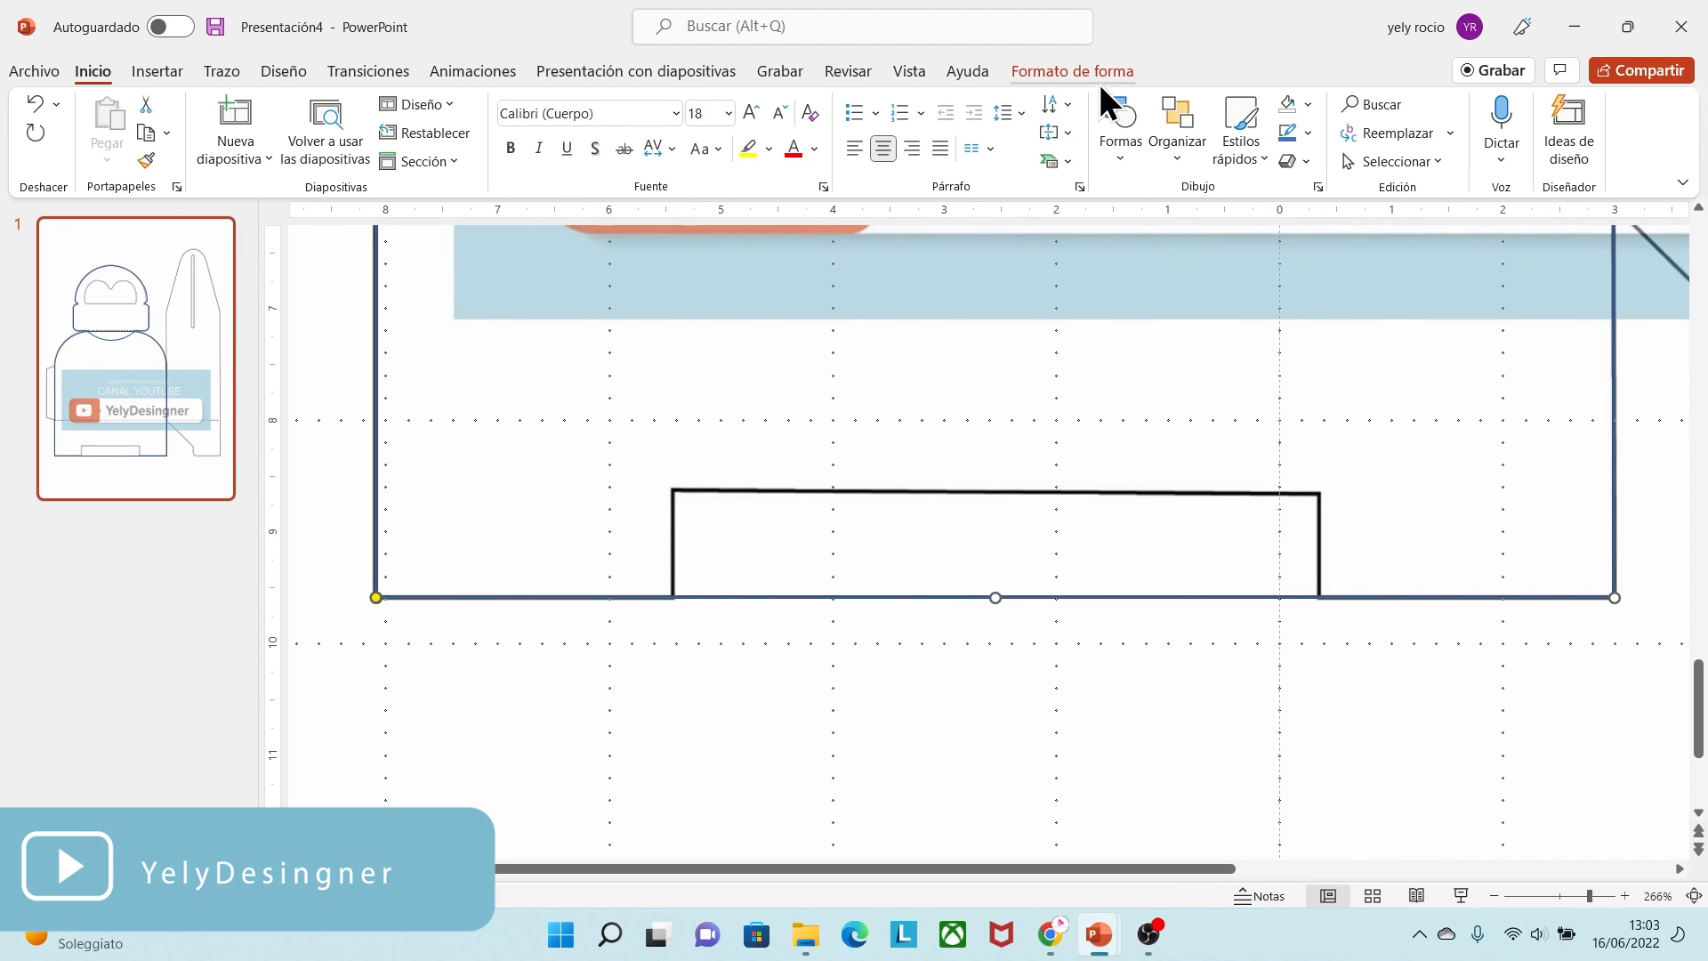
pyautogui.click(1071, 70)
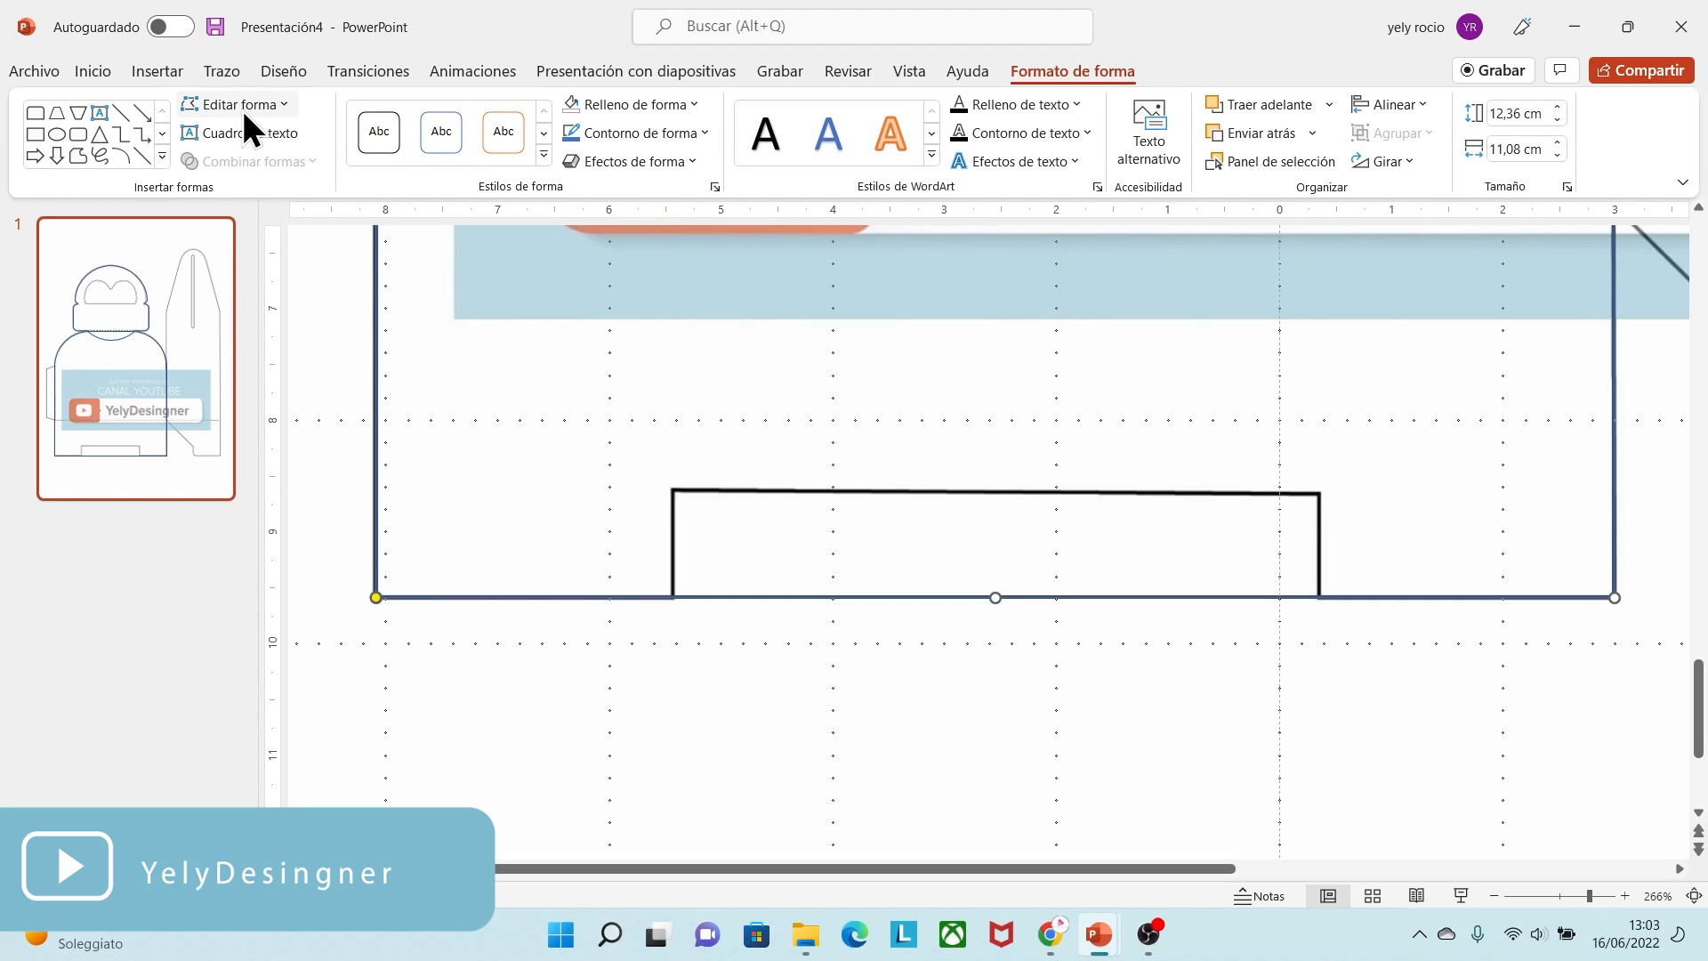
pyautogui.click(242, 106)
pyautogui.click(236, 167)
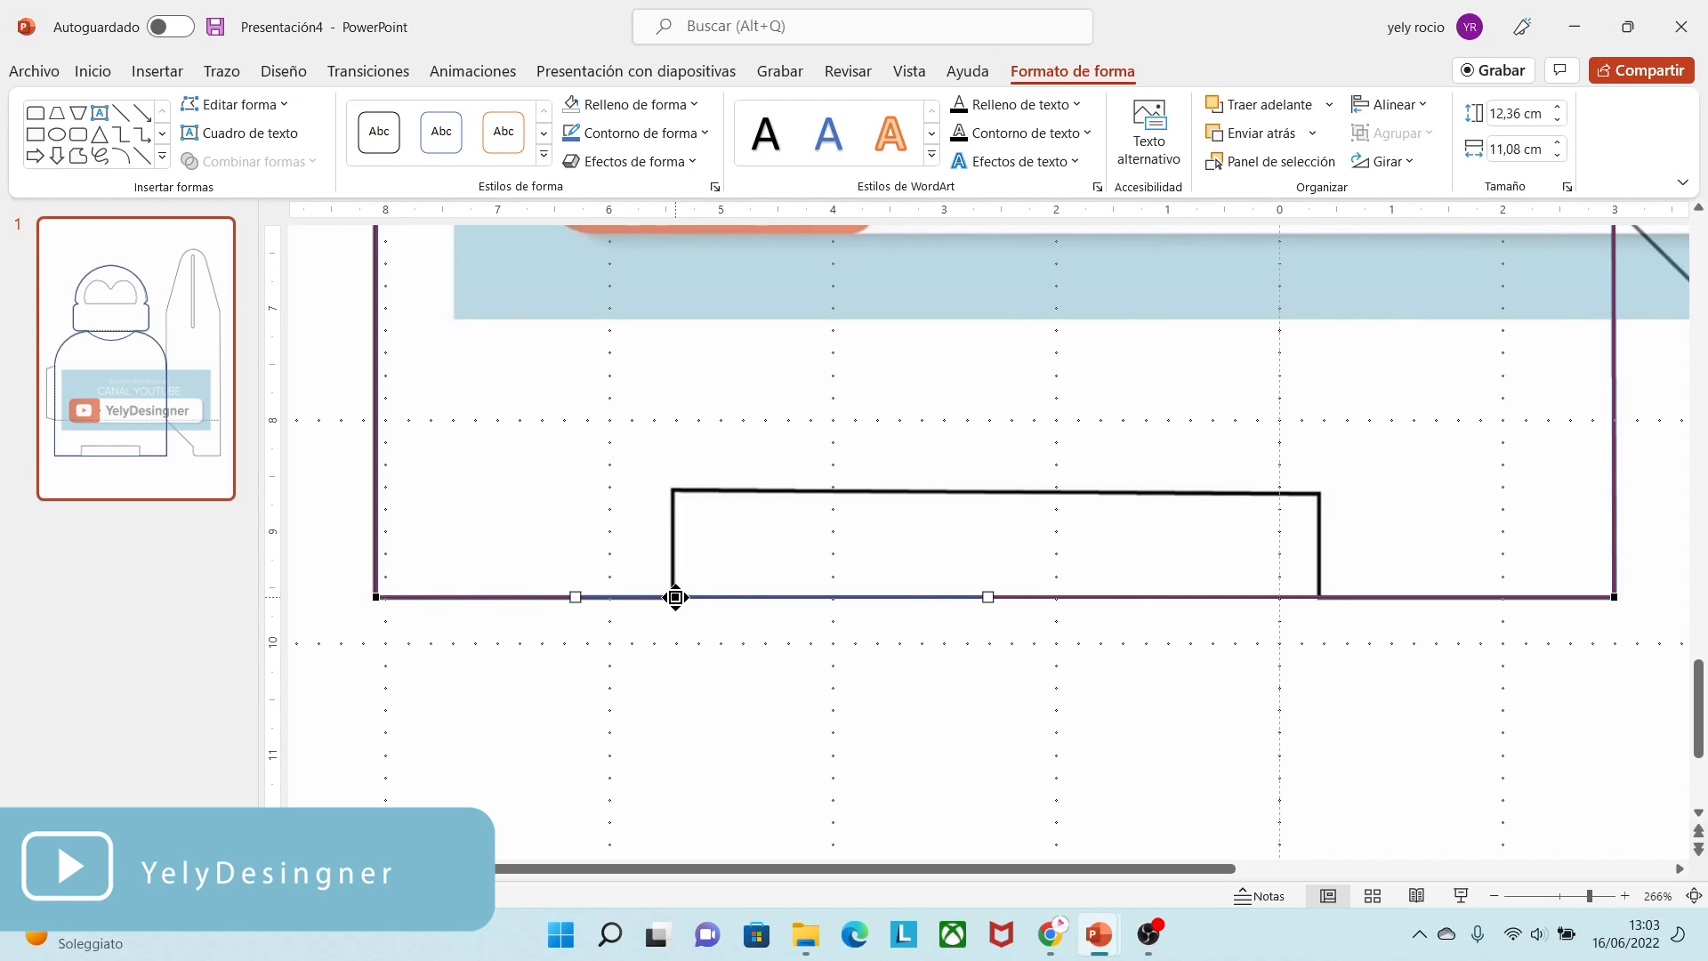
pyautogui.rightClick(675, 597)
pyautogui.click(757, 615)
pyautogui.rightClick(1319, 598)
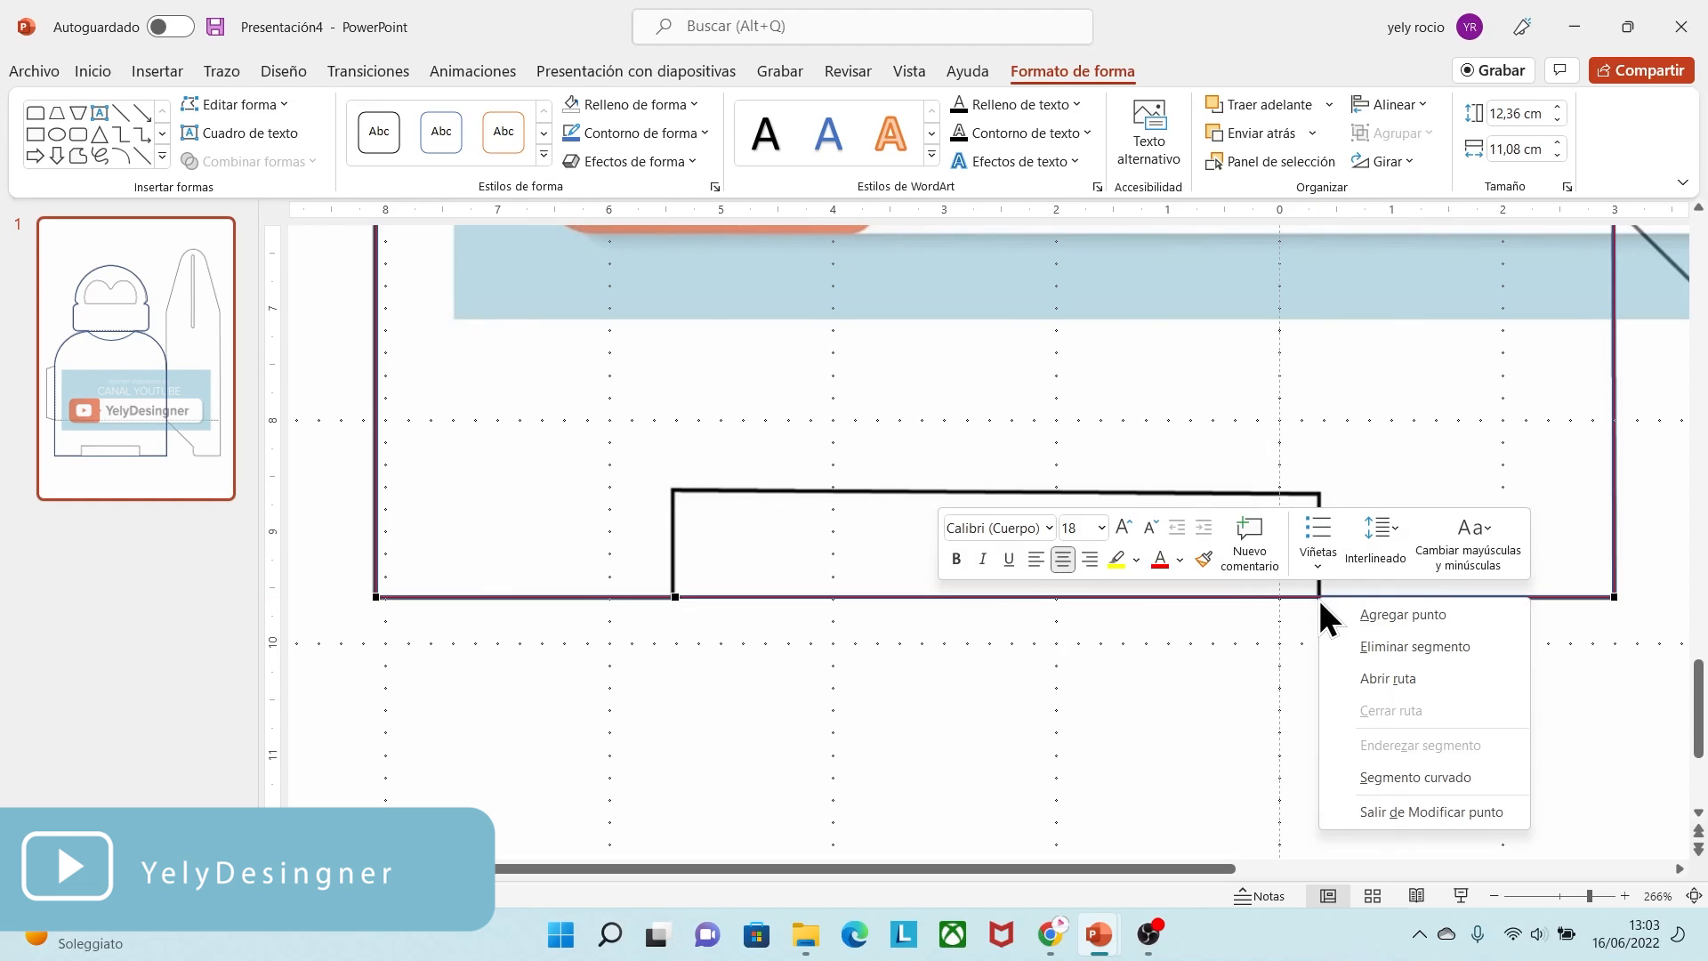
pyautogui.click(1361, 614)
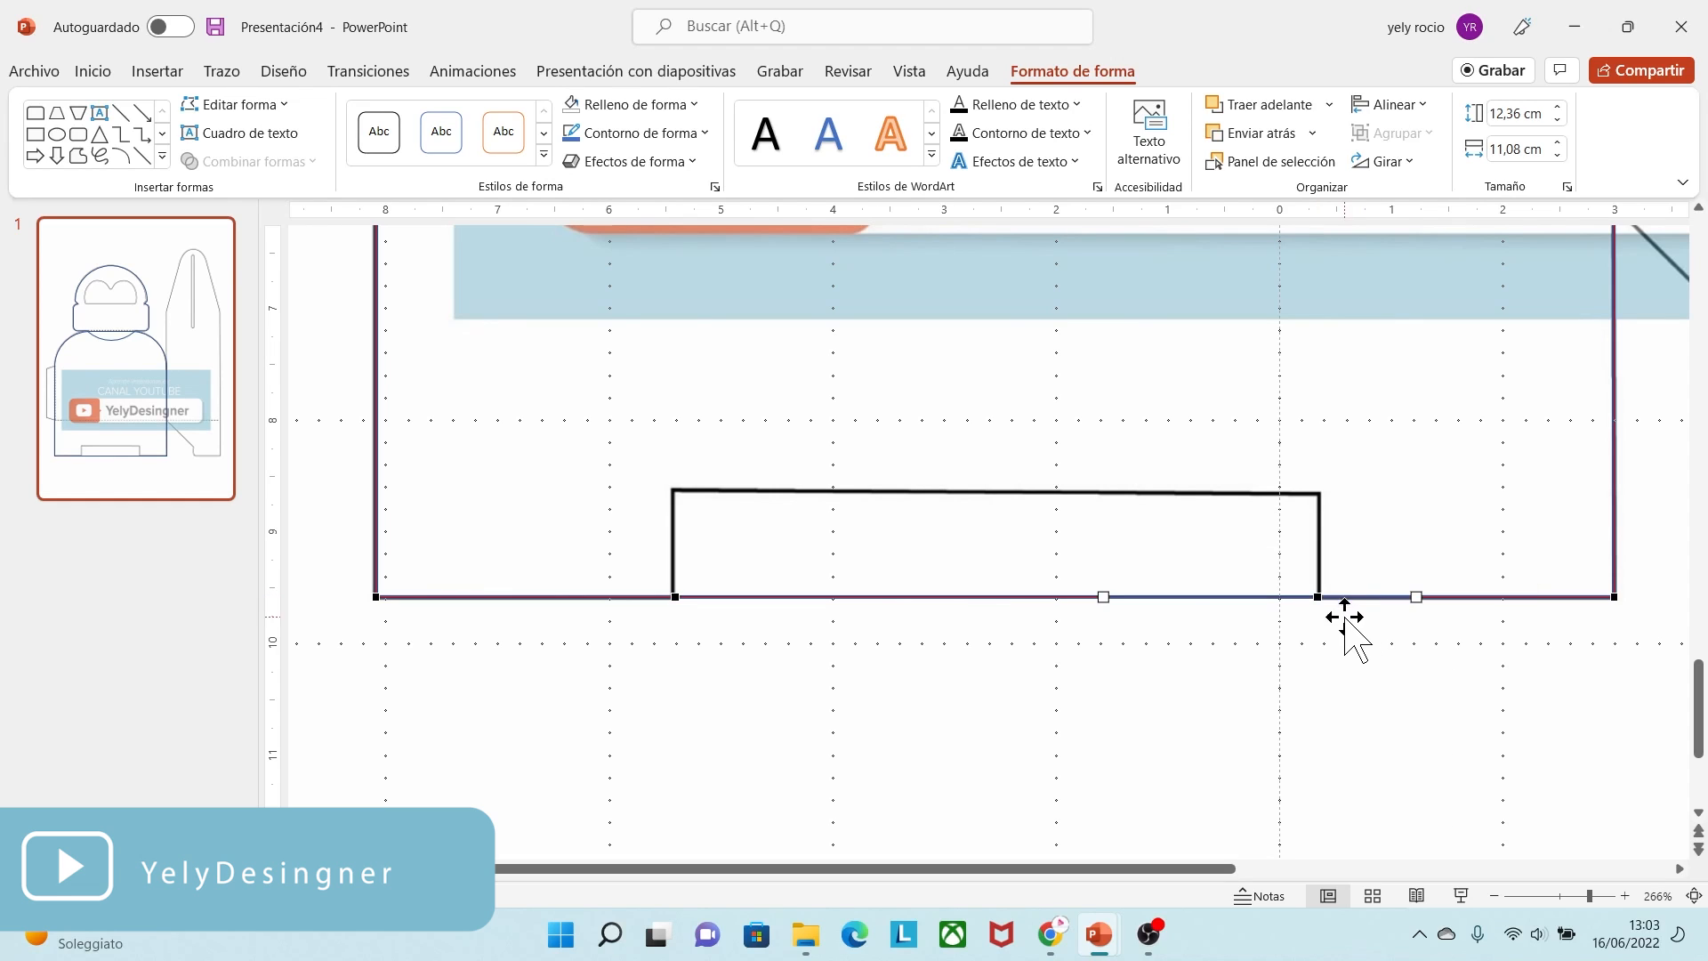
# - Add two more points on the body outline's bottom edge between the two cutout ends
pyautogui.rightClick(1199, 596)
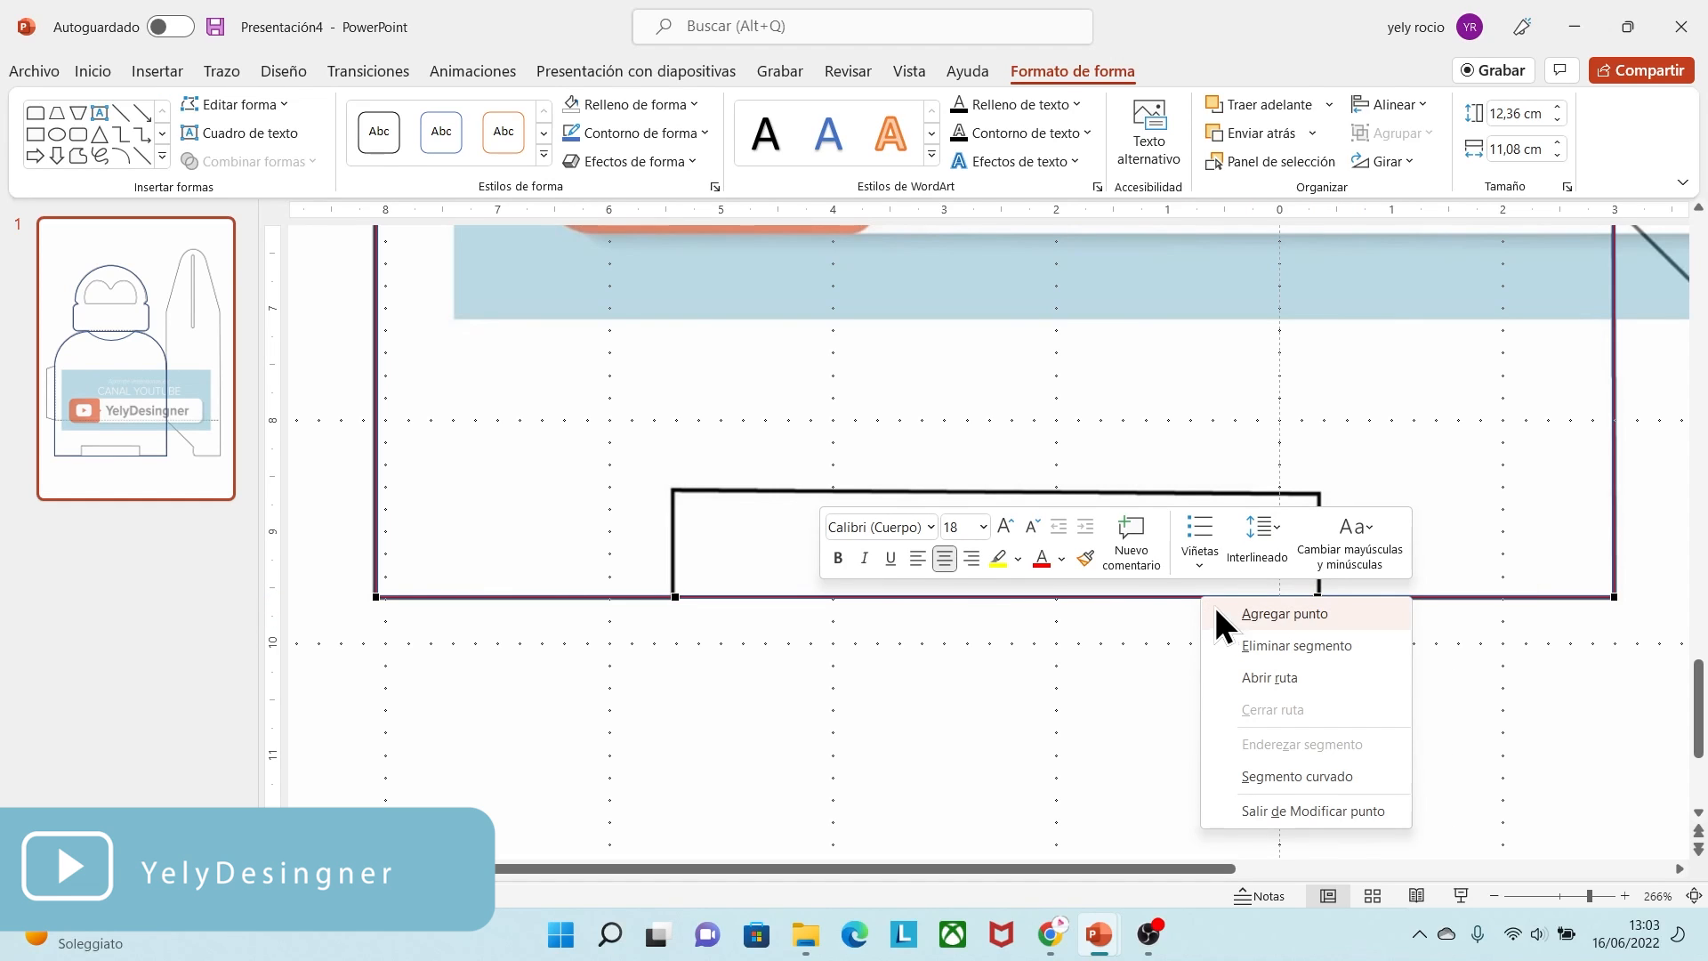
pyautogui.click(1257, 612)
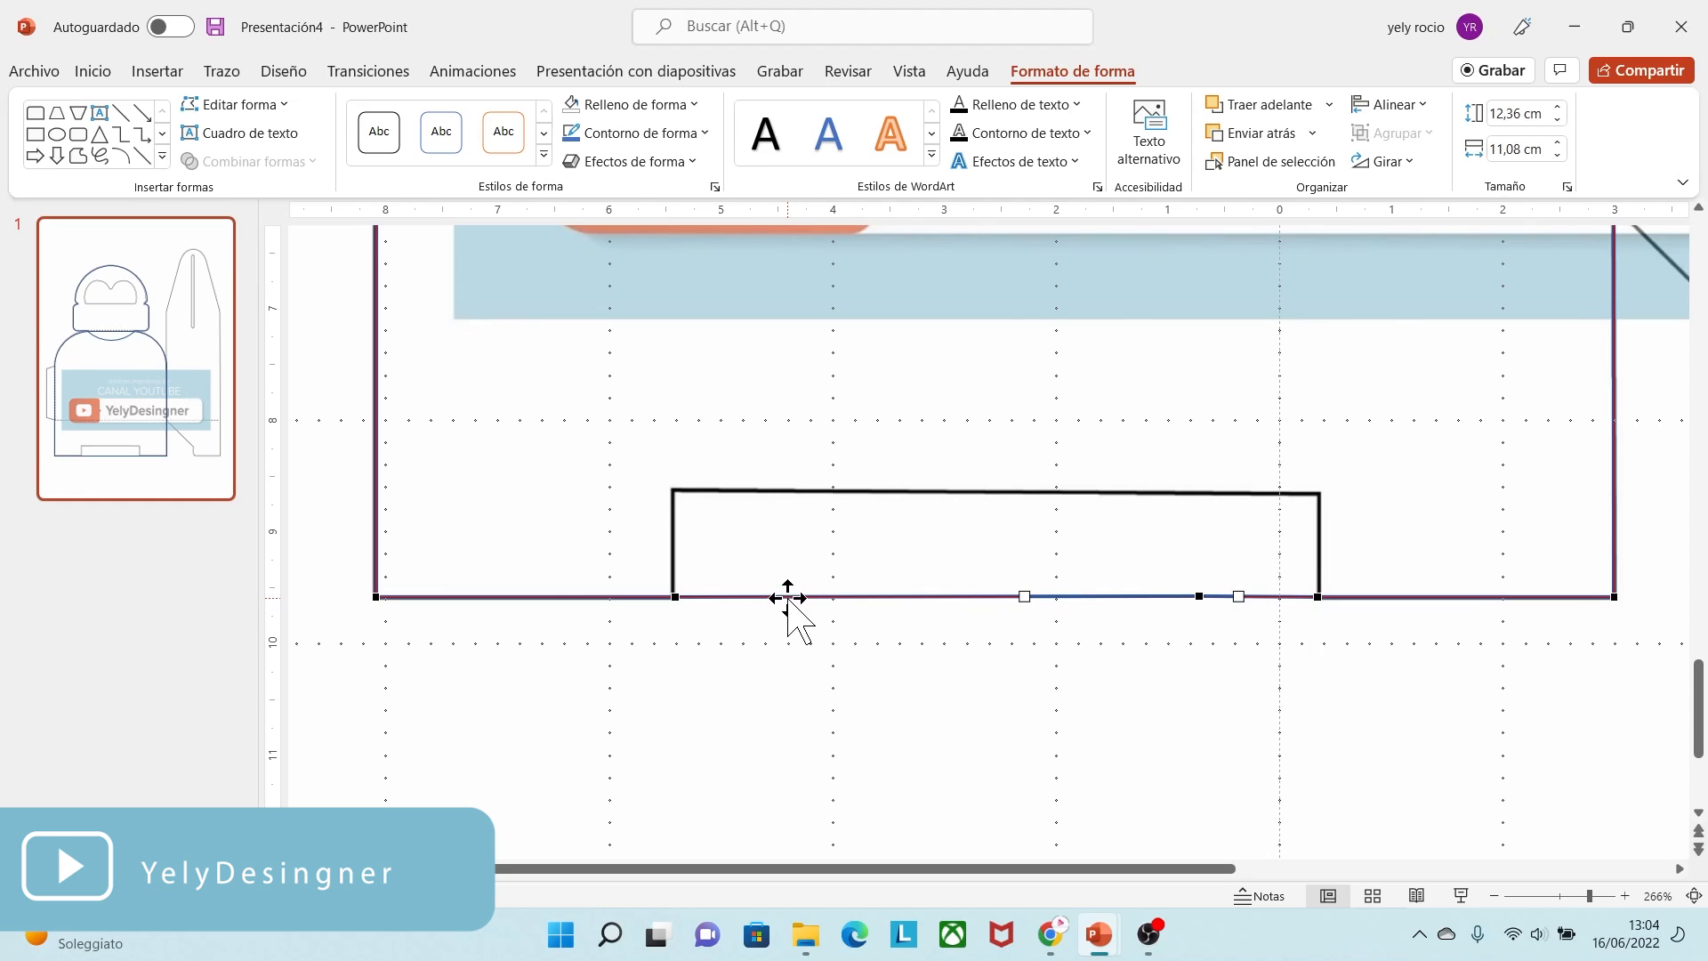
pyautogui.rightClick(802, 596)
pyautogui.click(861, 615)
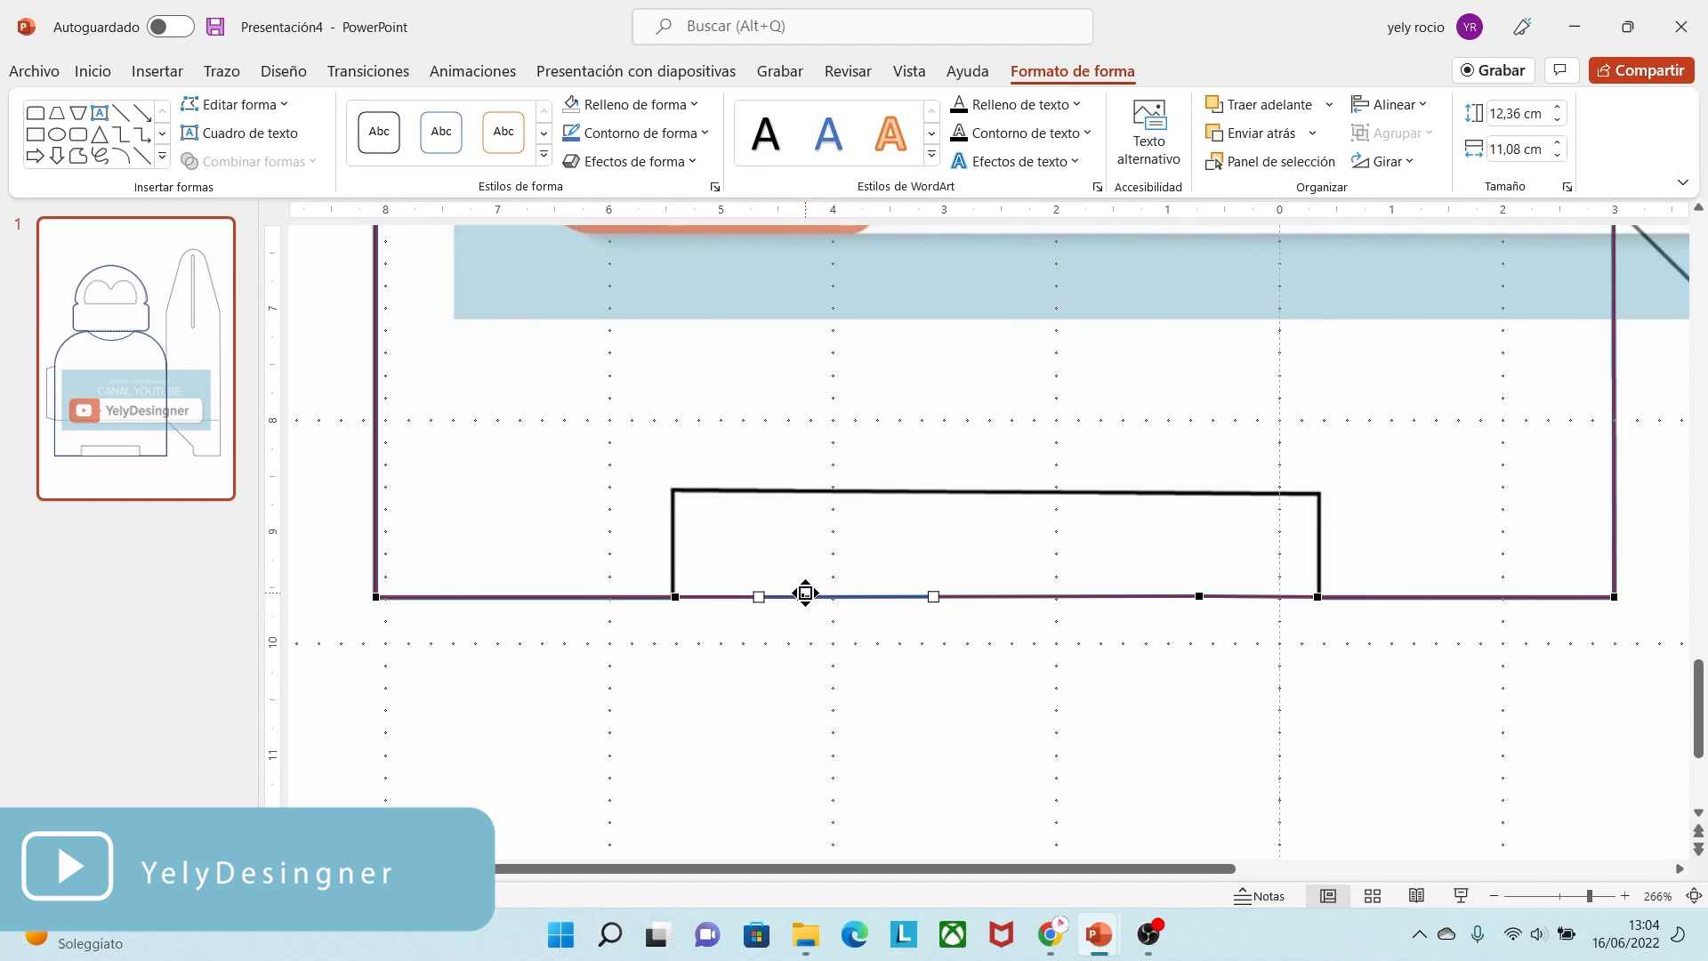
# - Move the body outline's two middle bottom points to the cutout's upper corners, and align the cutout's left-hand points with the template
pyautogui.moveTo(804, 594); pyautogui.dragTo(675, 485)
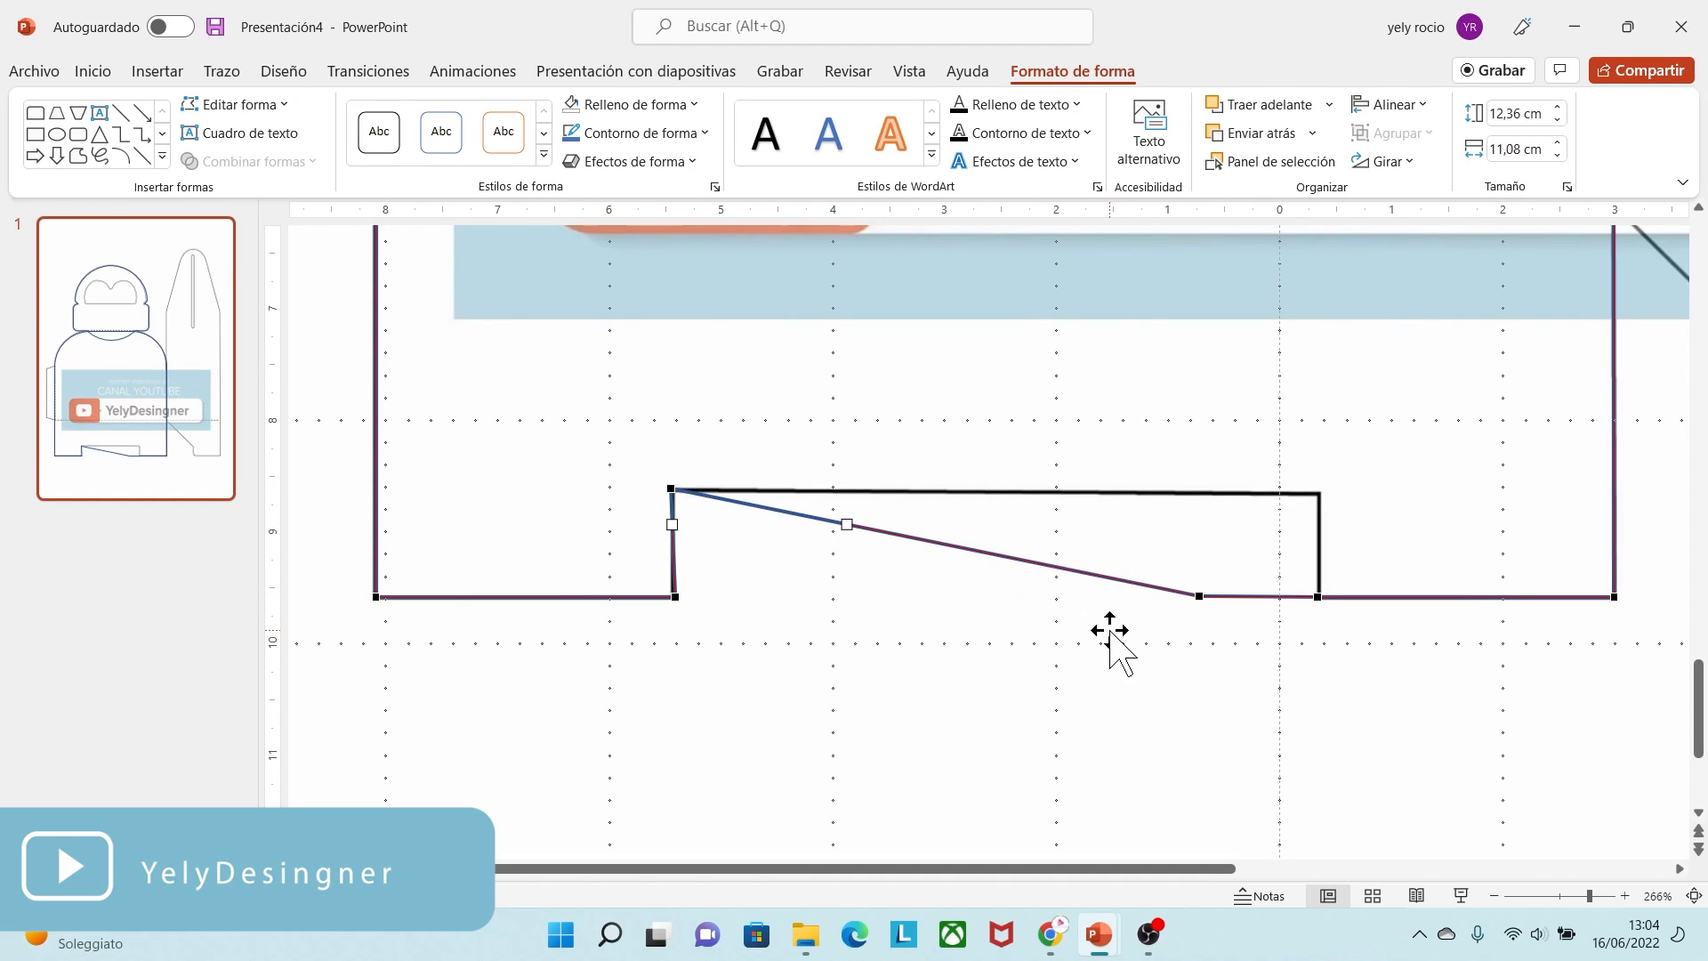
pyautogui.moveTo(1197, 594); pyautogui.dragTo(1319, 492)
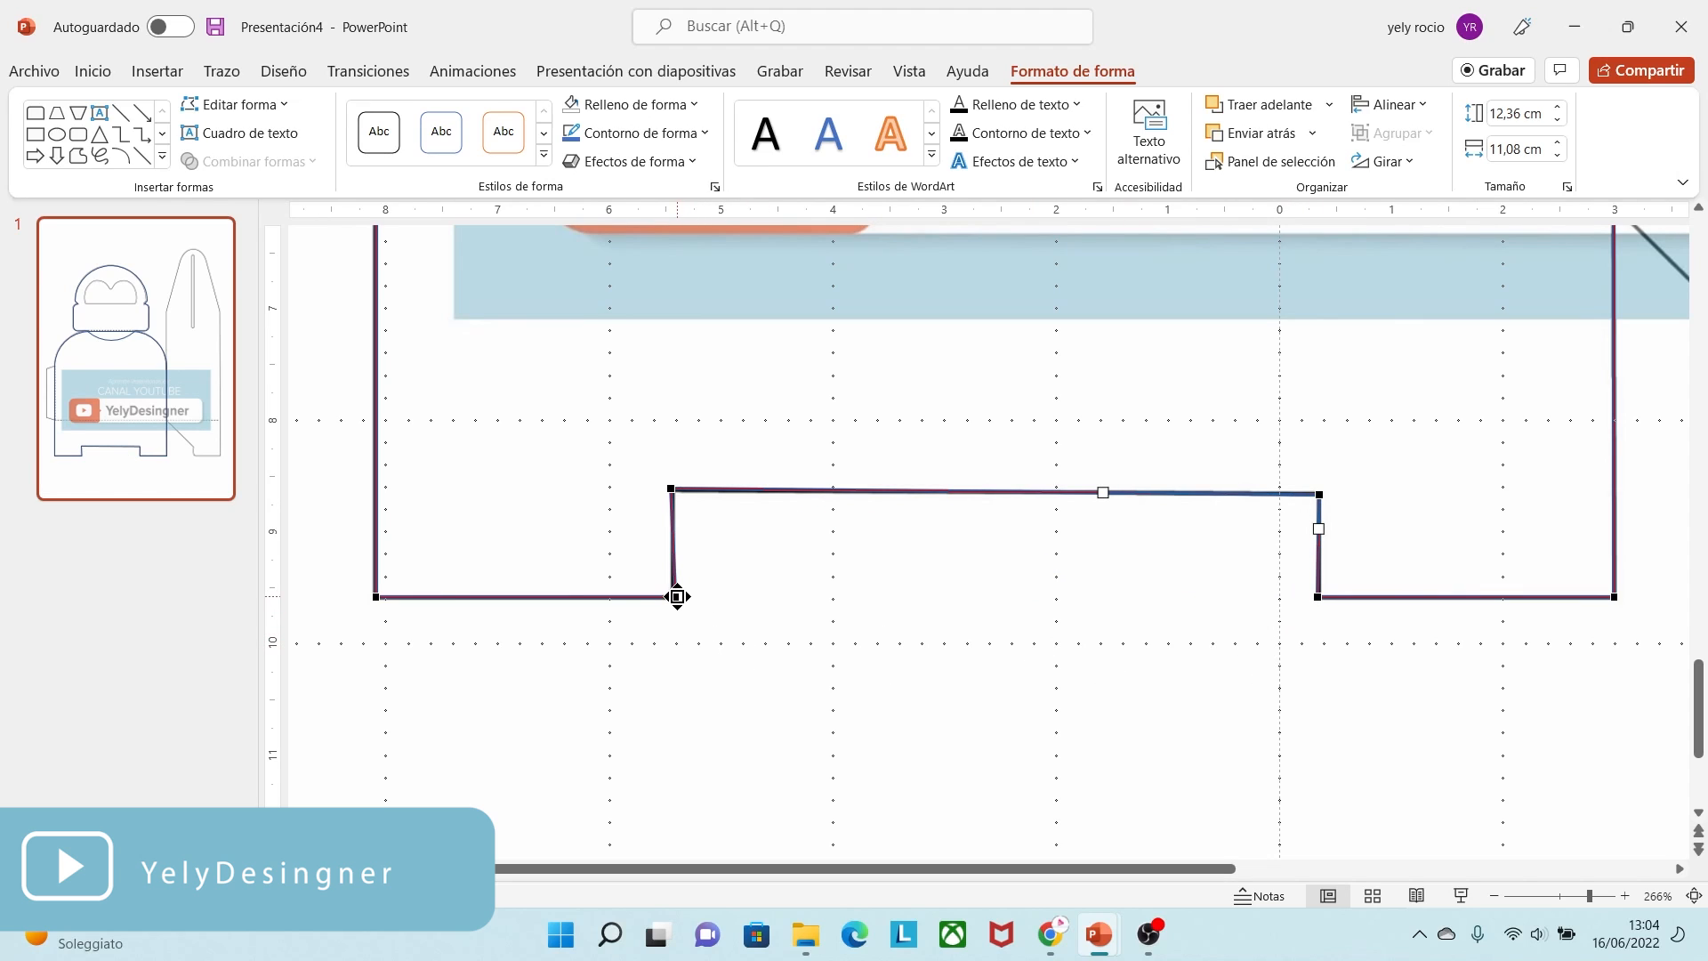
pyautogui.moveTo(675, 597); pyautogui.dragTo(670, 598)
pyautogui.click(672, 491)
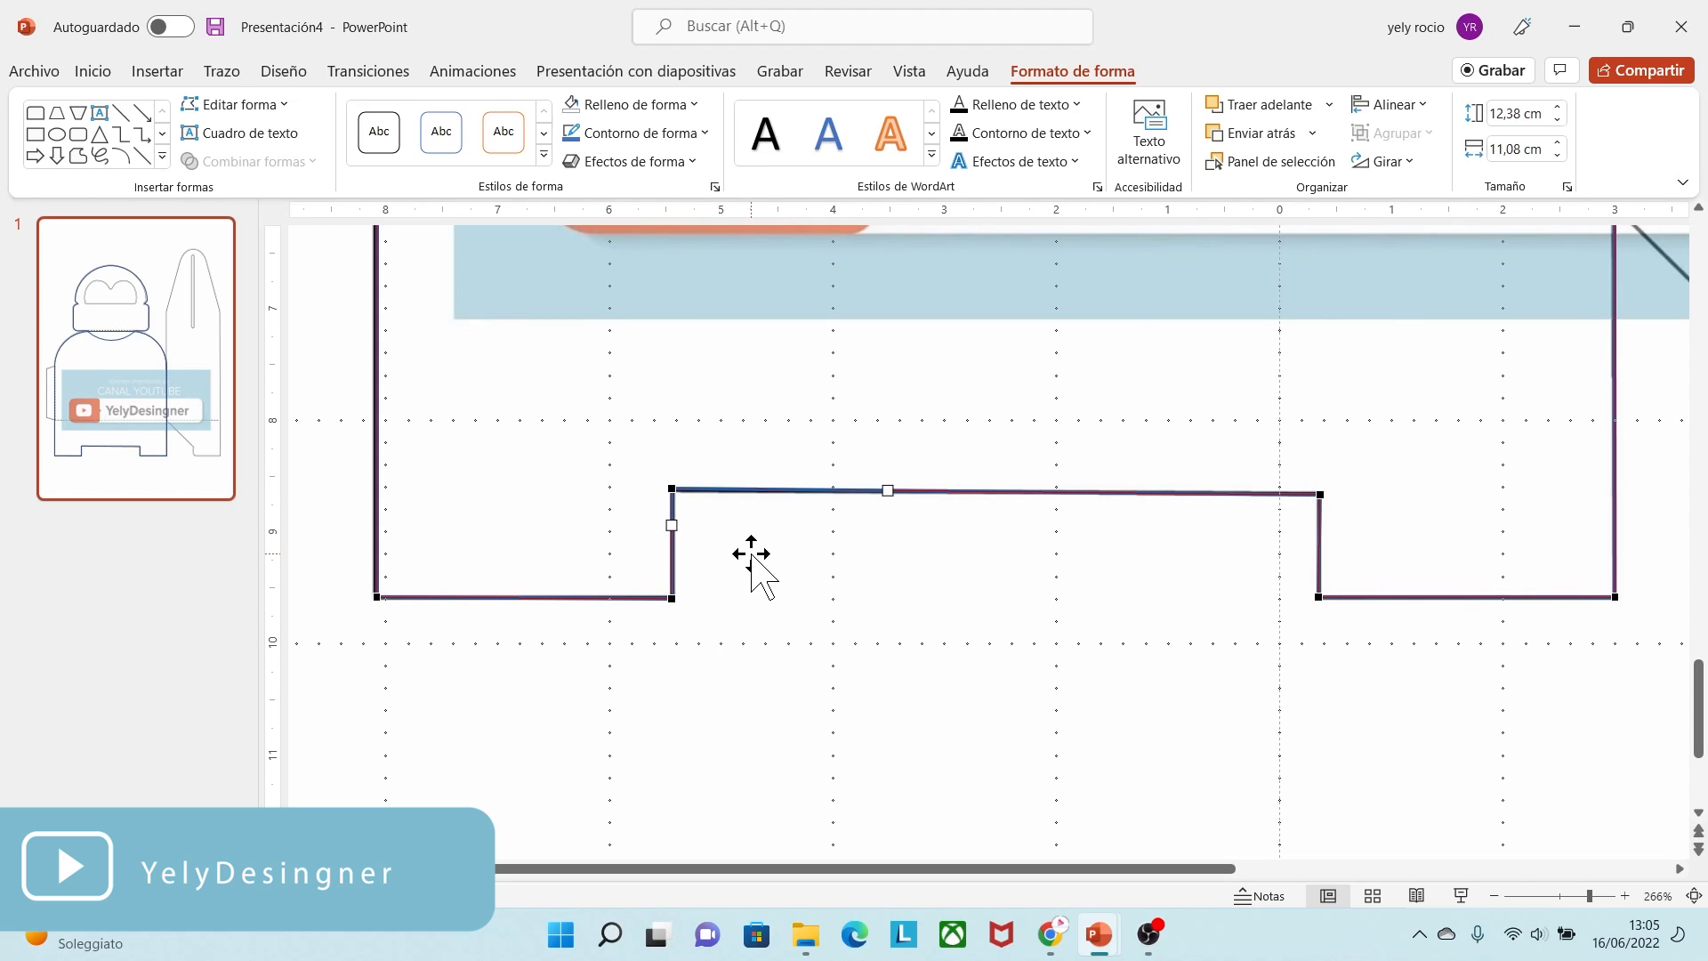
pyautogui.moveTo(671, 490); pyautogui.dragTo(673, 488)
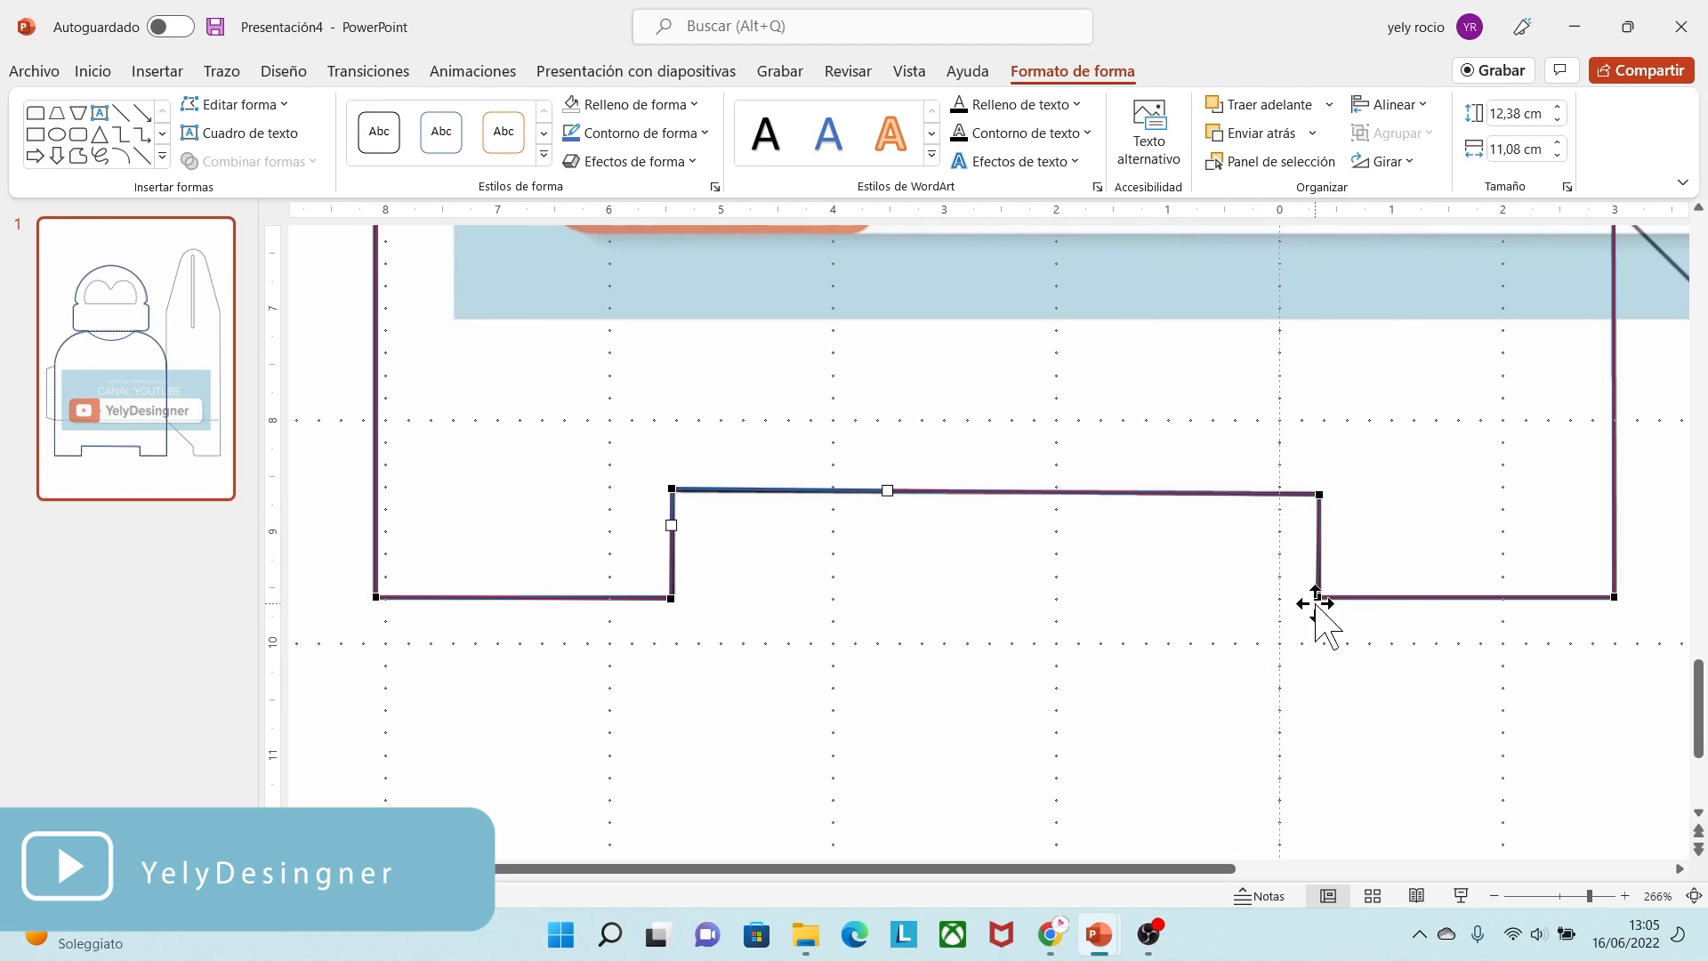
pyautogui.click(1200, 587)
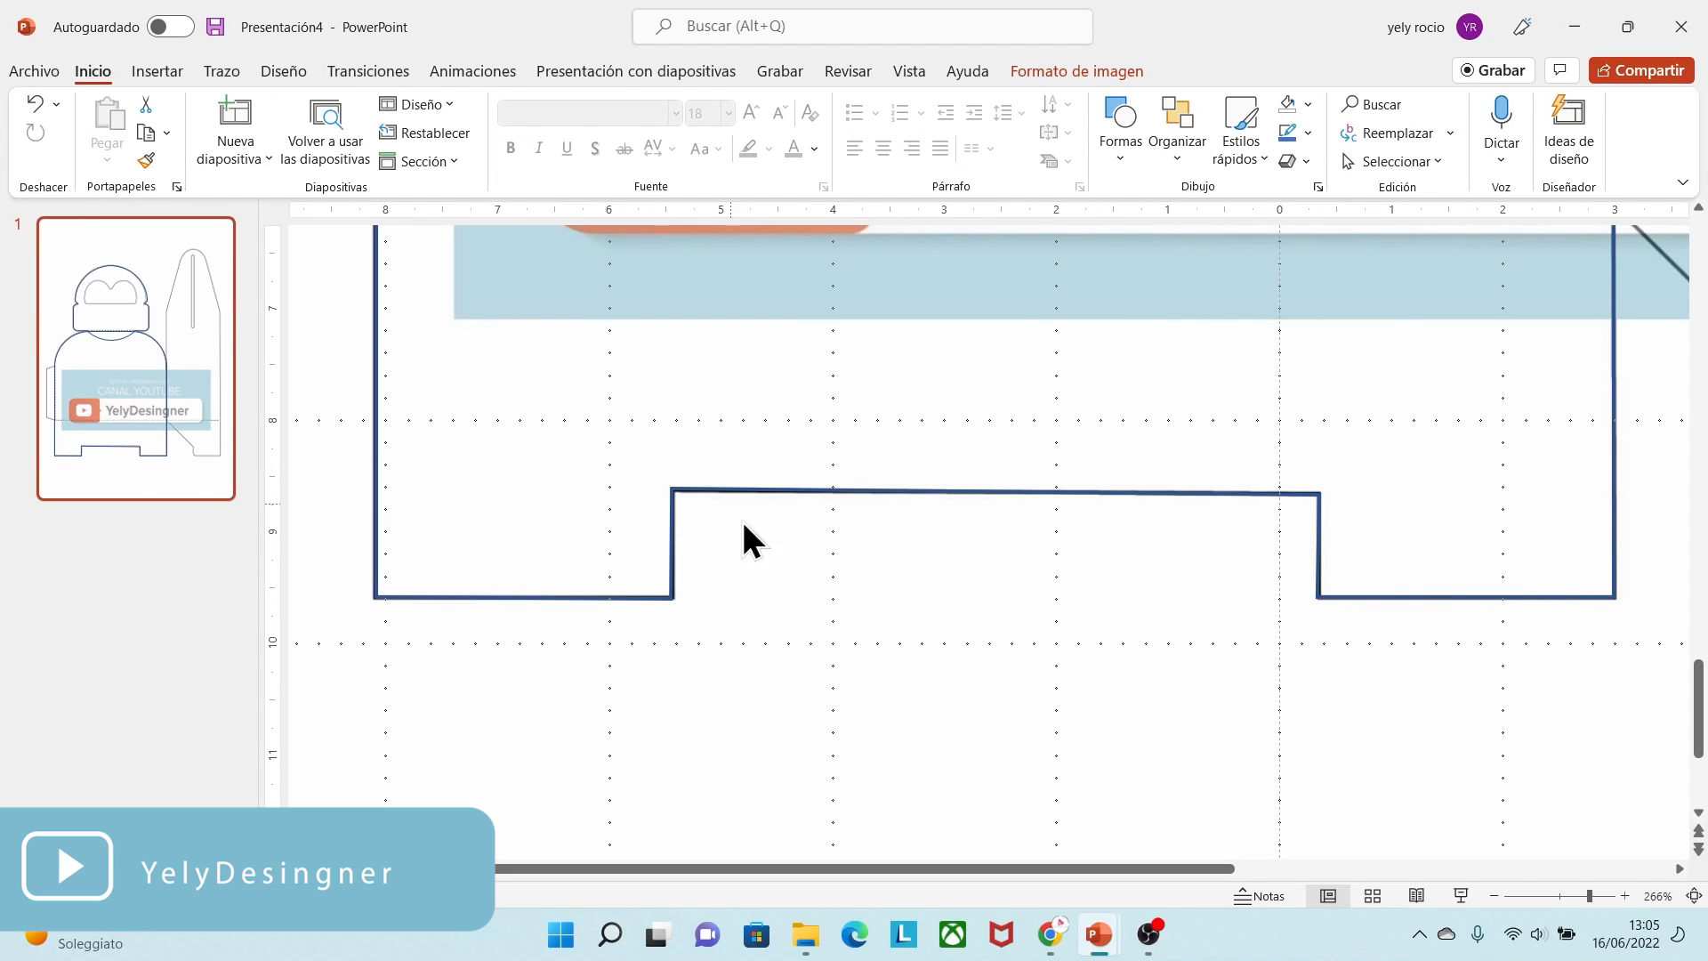
# - Merge the head and body outlines into a single shape with the Union operation
pyautogui.click(1560, 892)
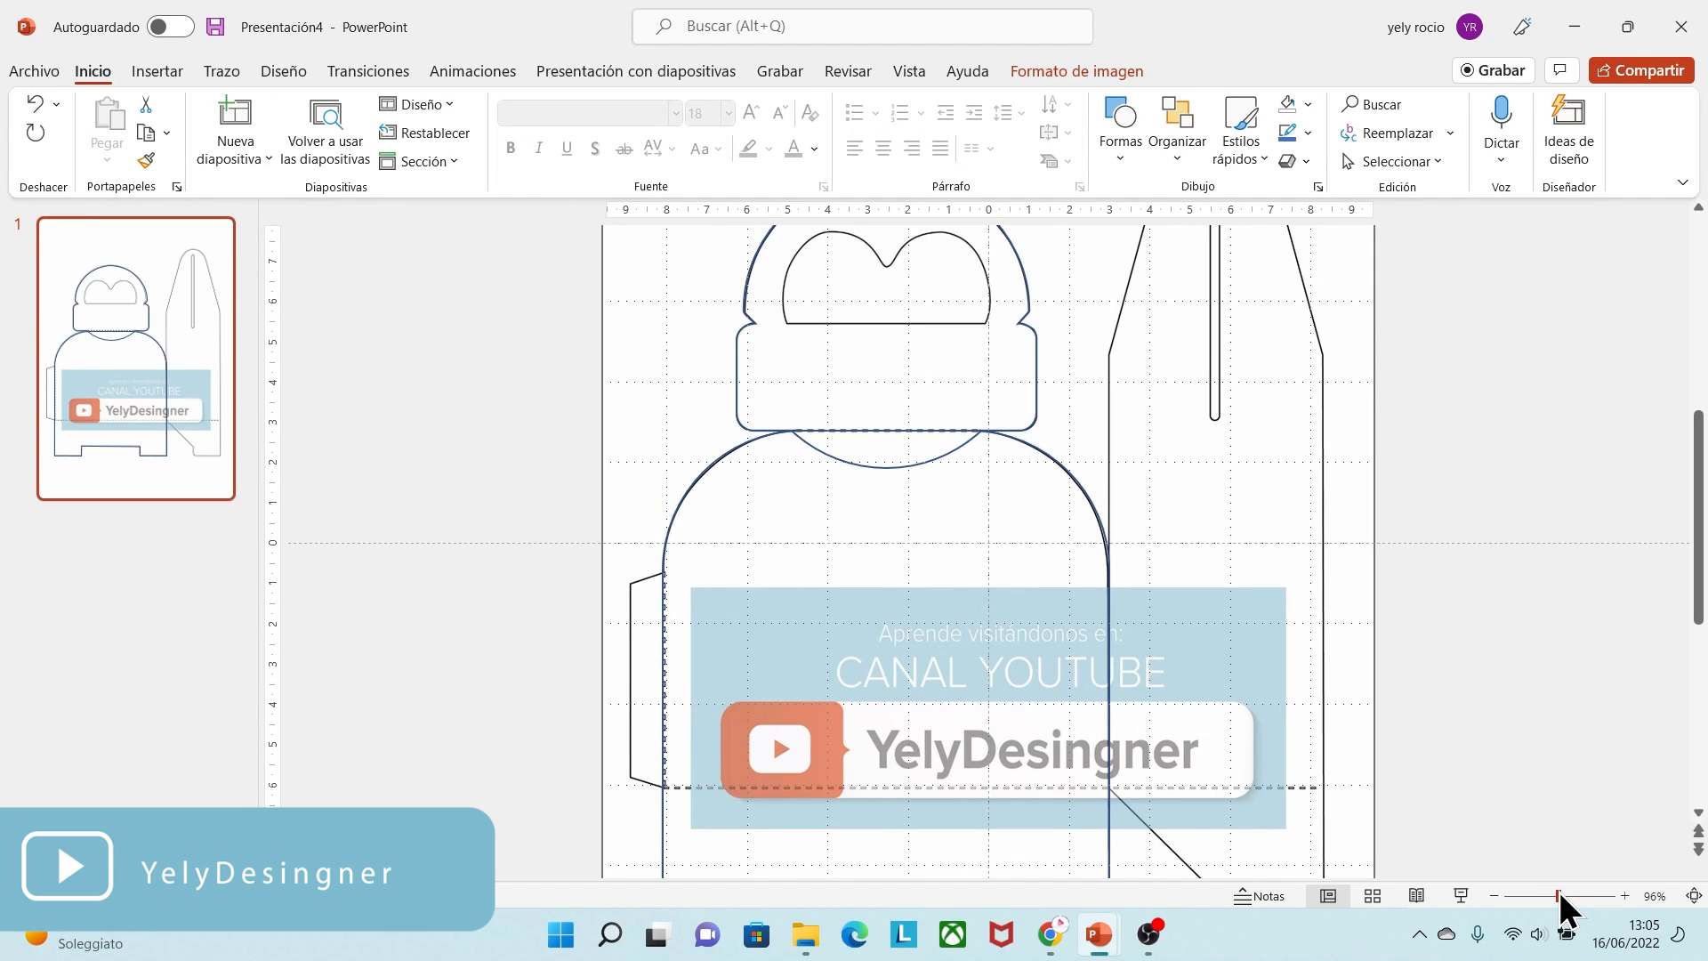
pyautogui.click(1535, 894)
pyautogui.click(690, 313)
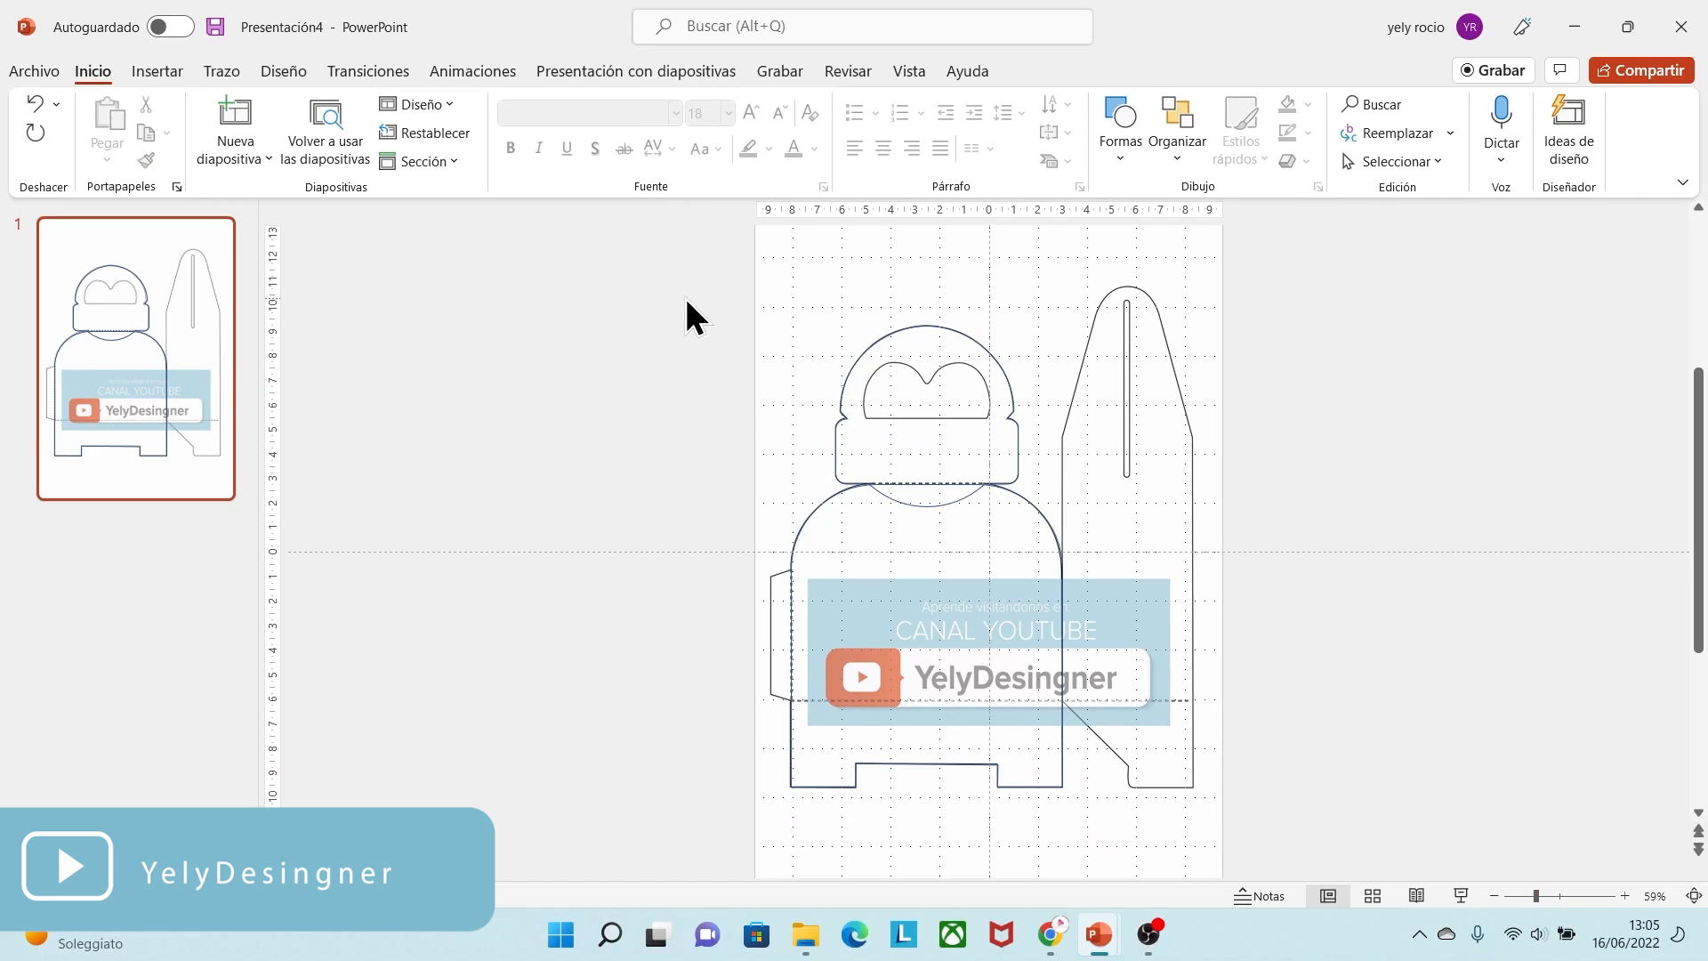
pyautogui.moveTo(746, 380); pyautogui.dragTo(1098, 816)
pyautogui.click(1062, 69)
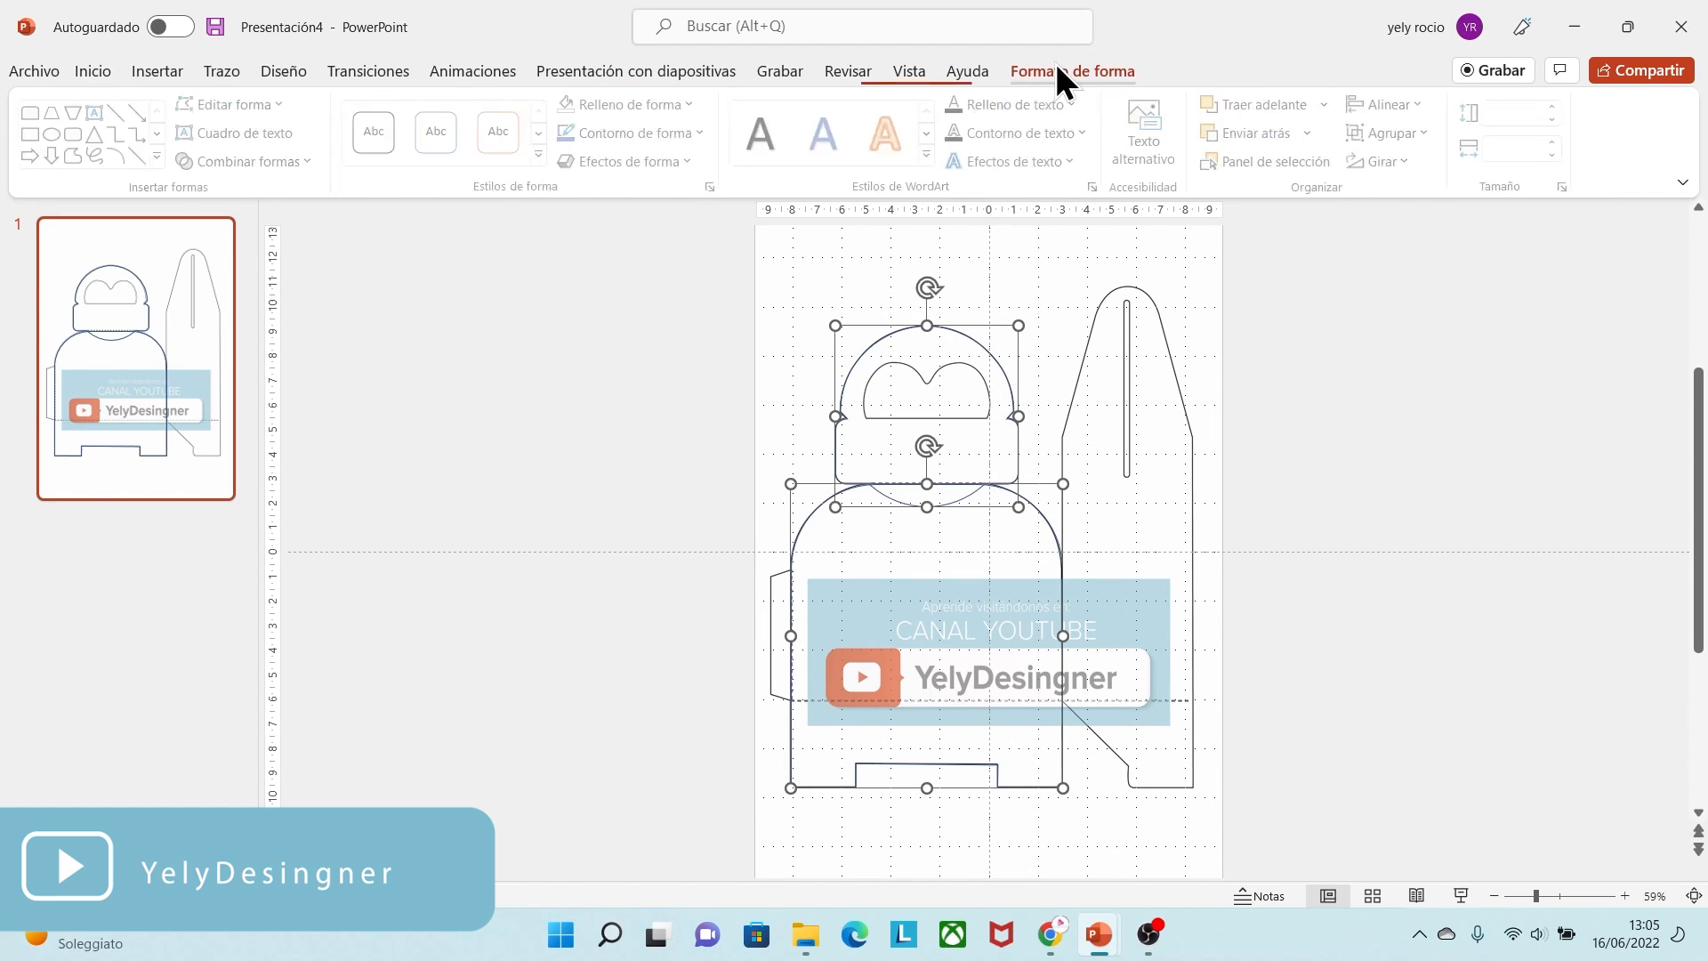
pyautogui.click(258, 162)
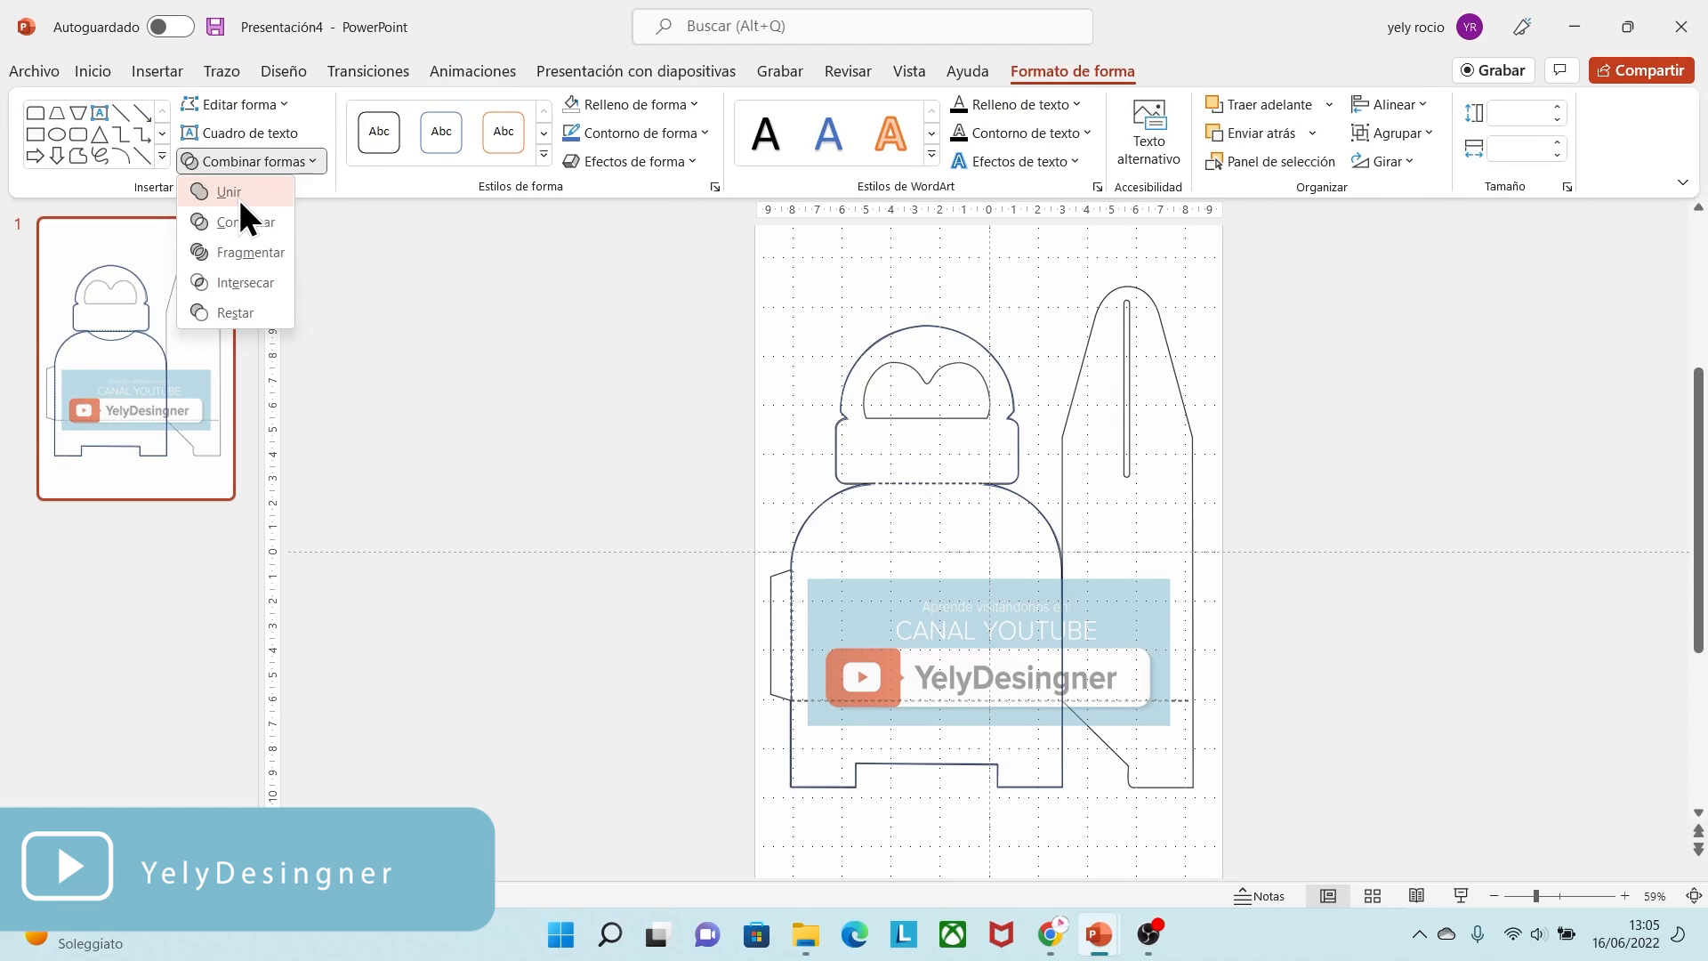
pyautogui.click(238, 196)
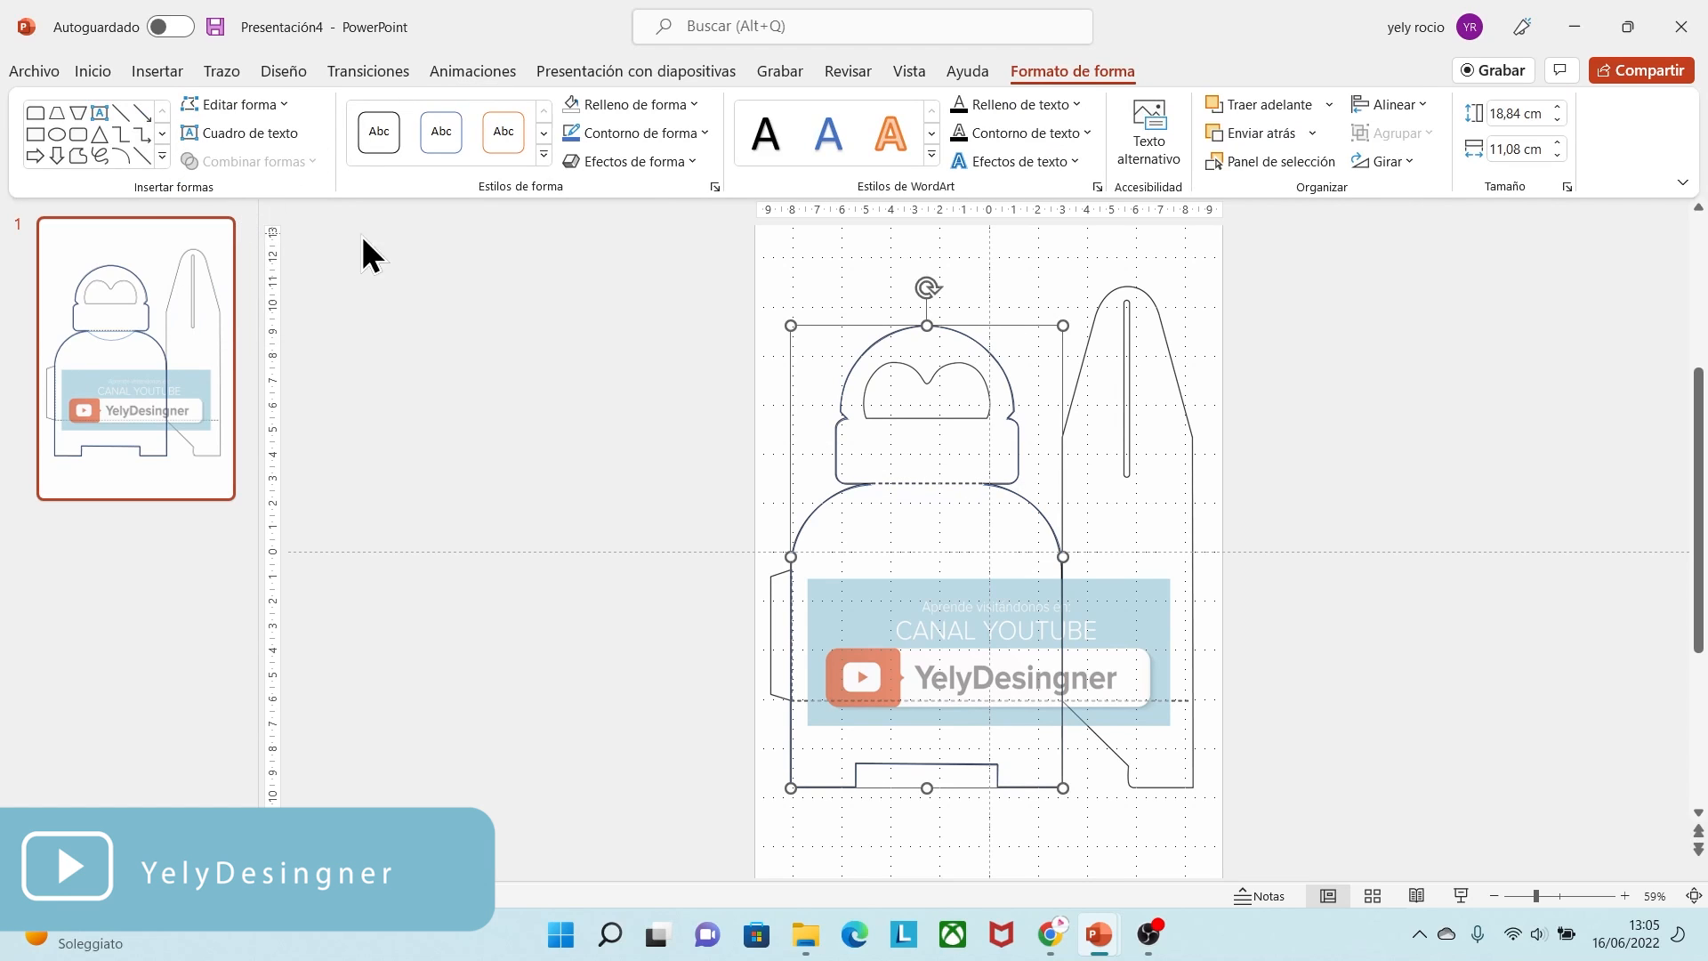
pyautogui.click(706, 578)
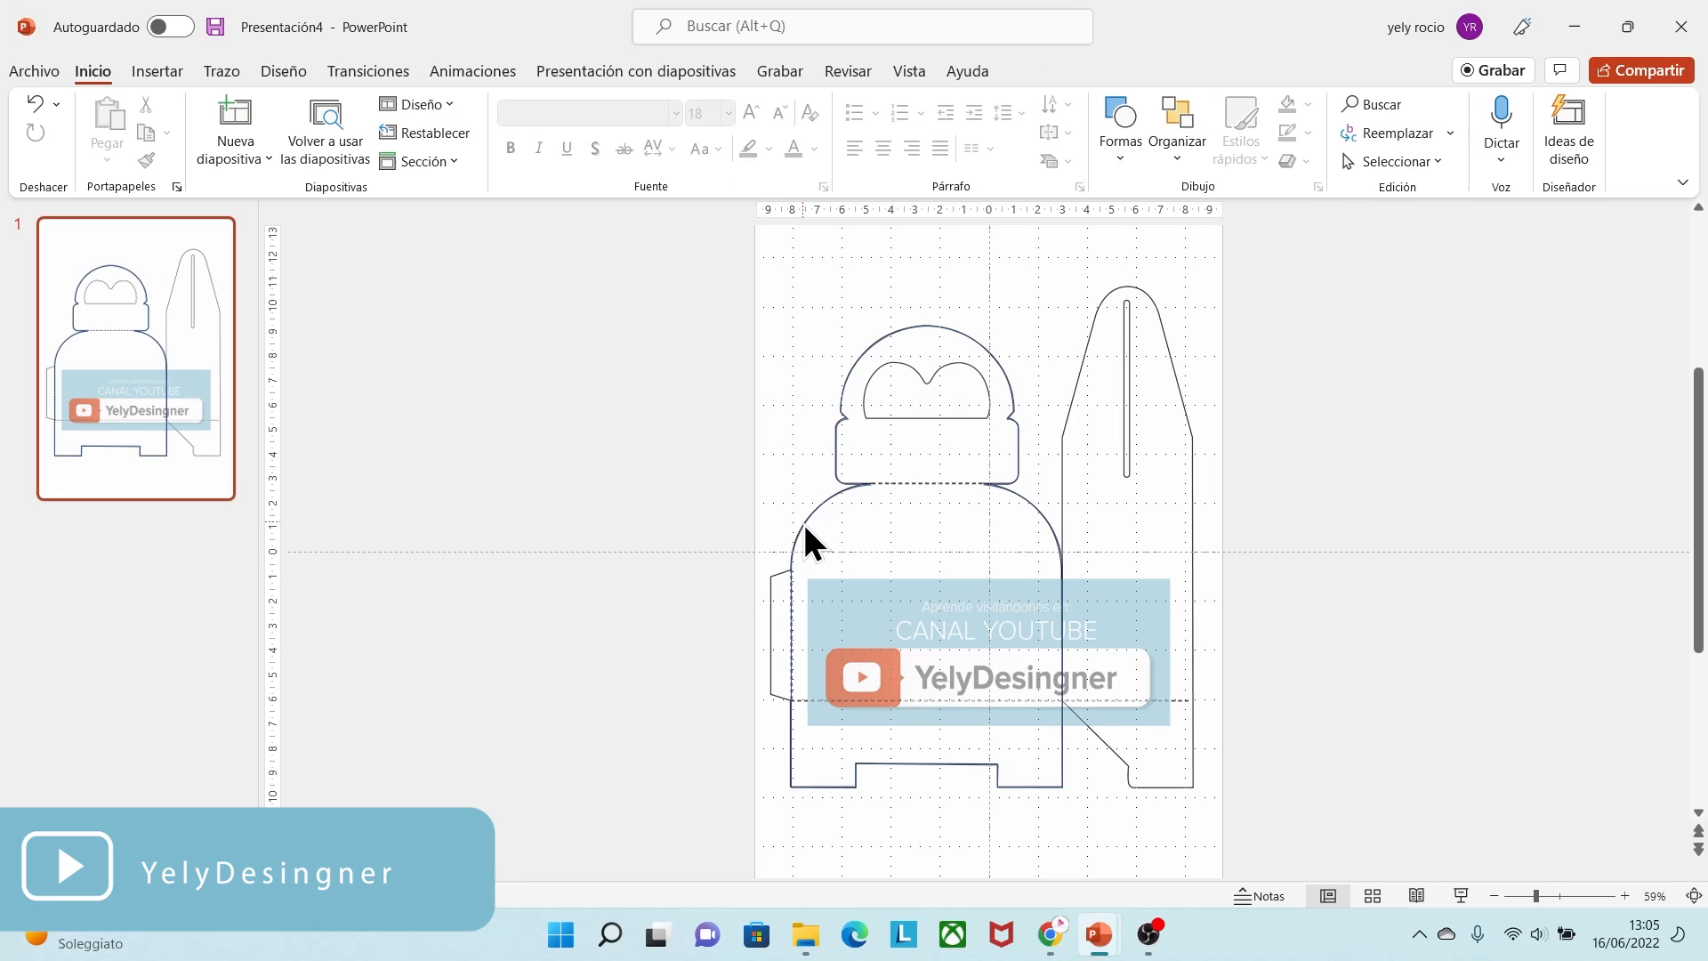
# - Move the merged outline off the template to check its contour, and undo the move
pyautogui.moveTo(804, 526); pyautogui.dragTo(478, 519)
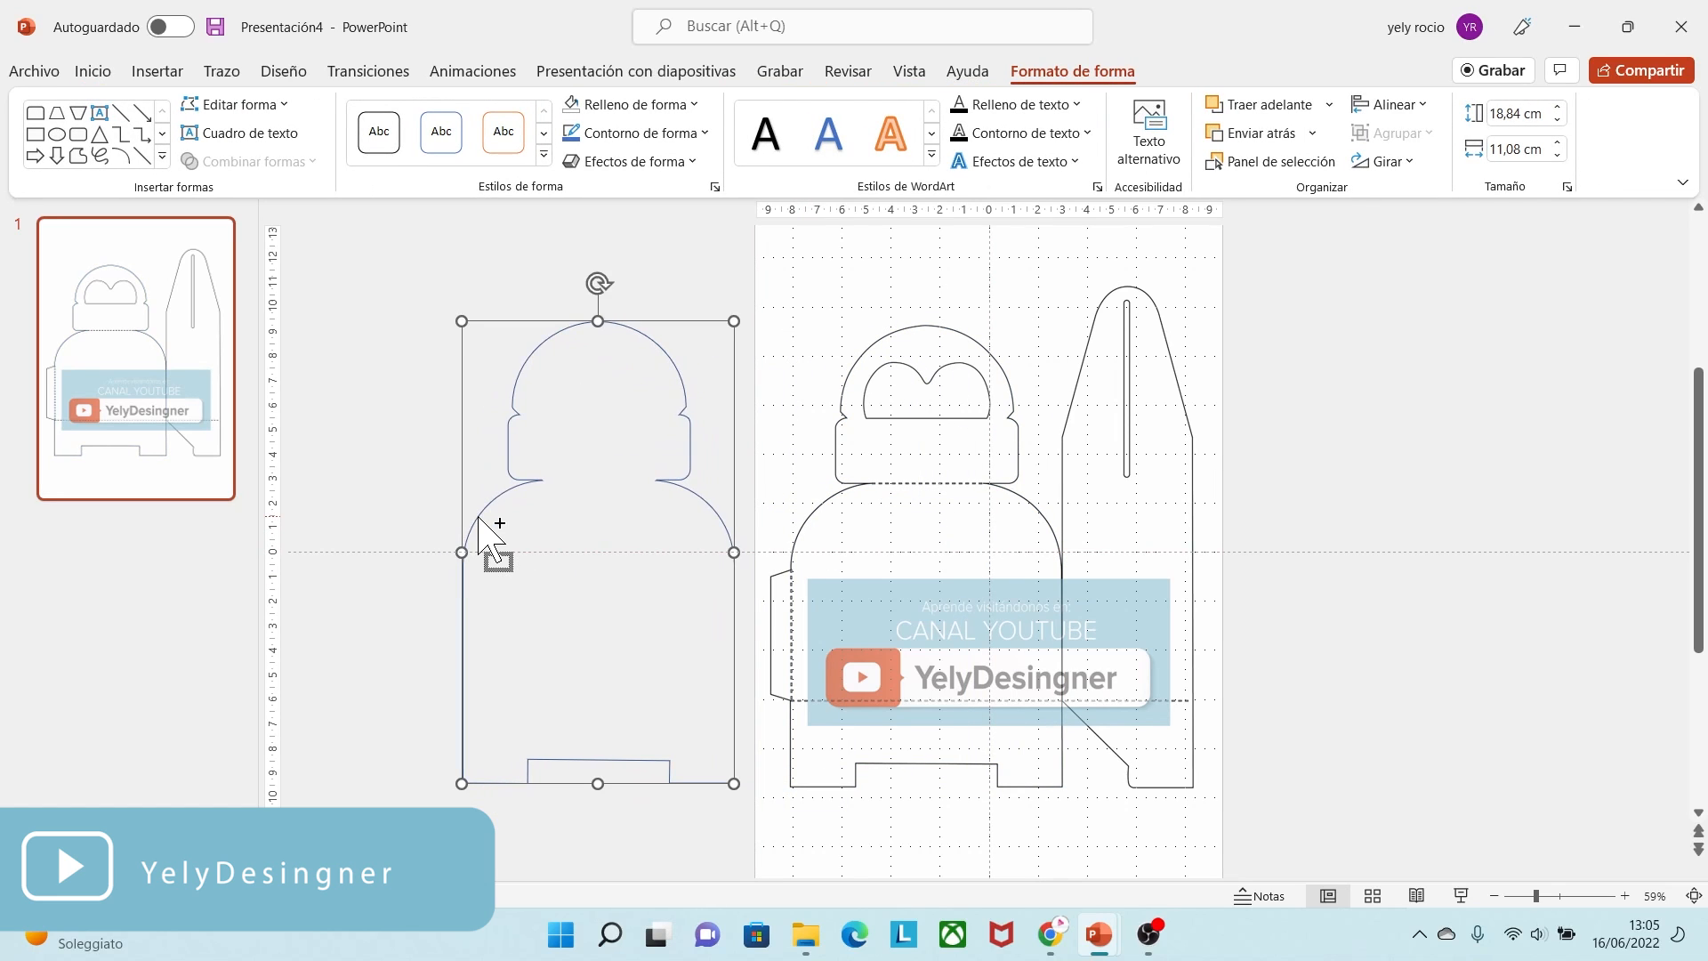
pyautogui.hotkey('ctrl', 'z')
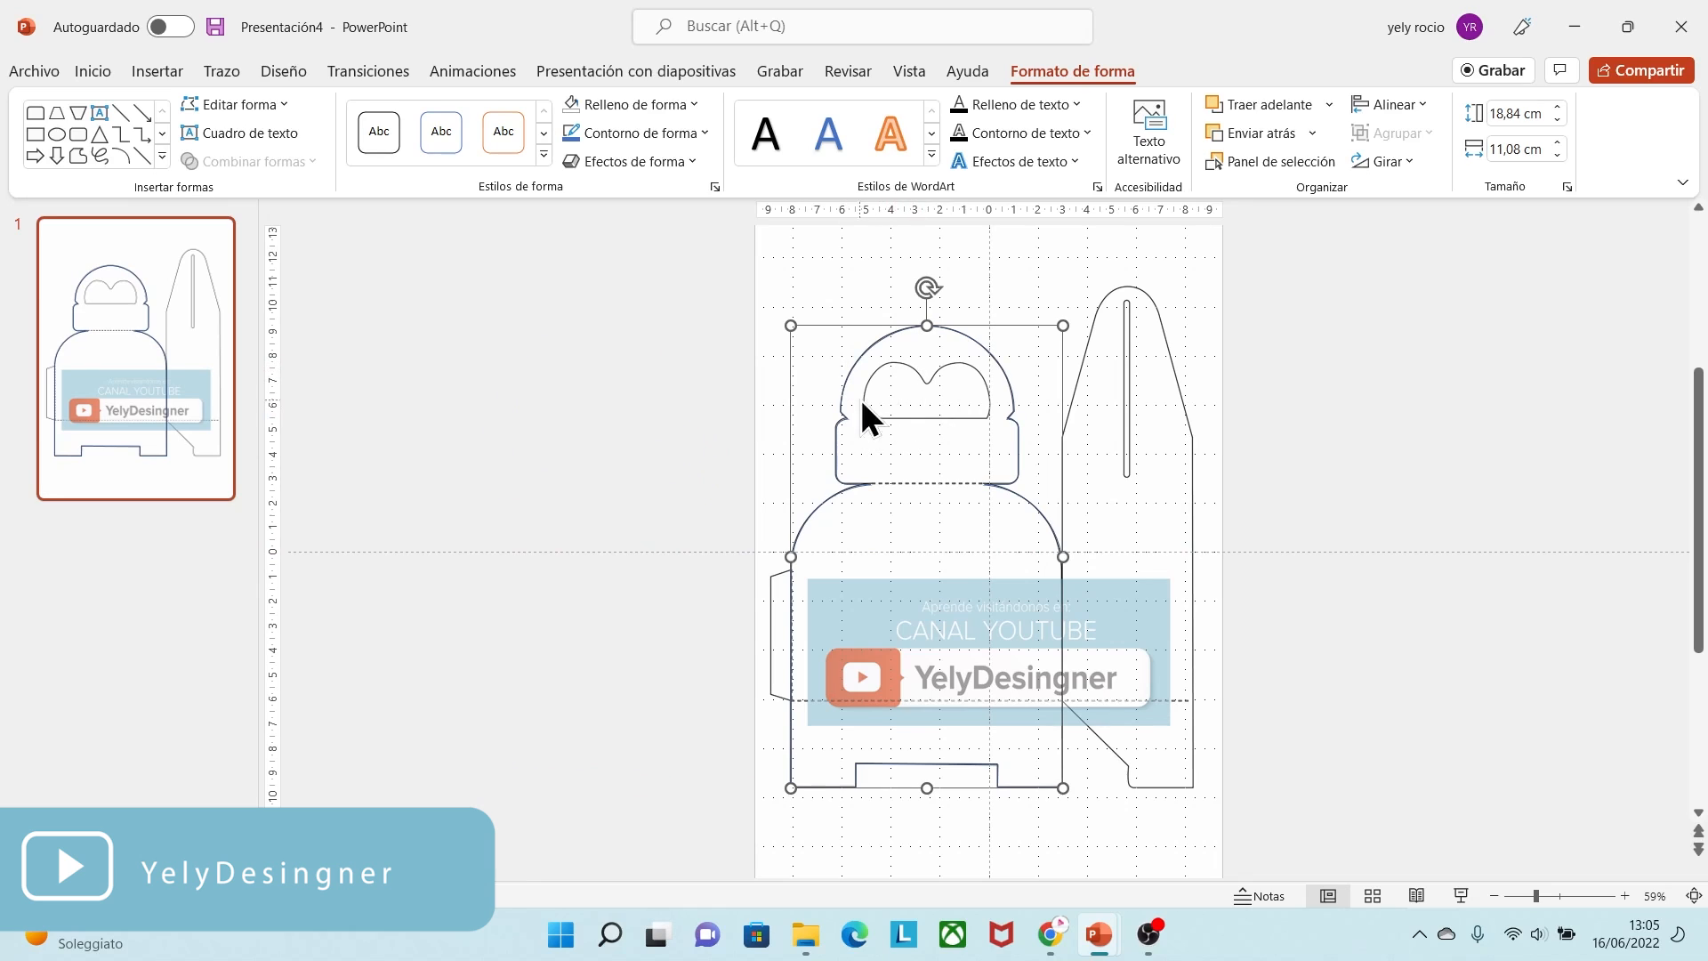
pyautogui.click(1445, 585)
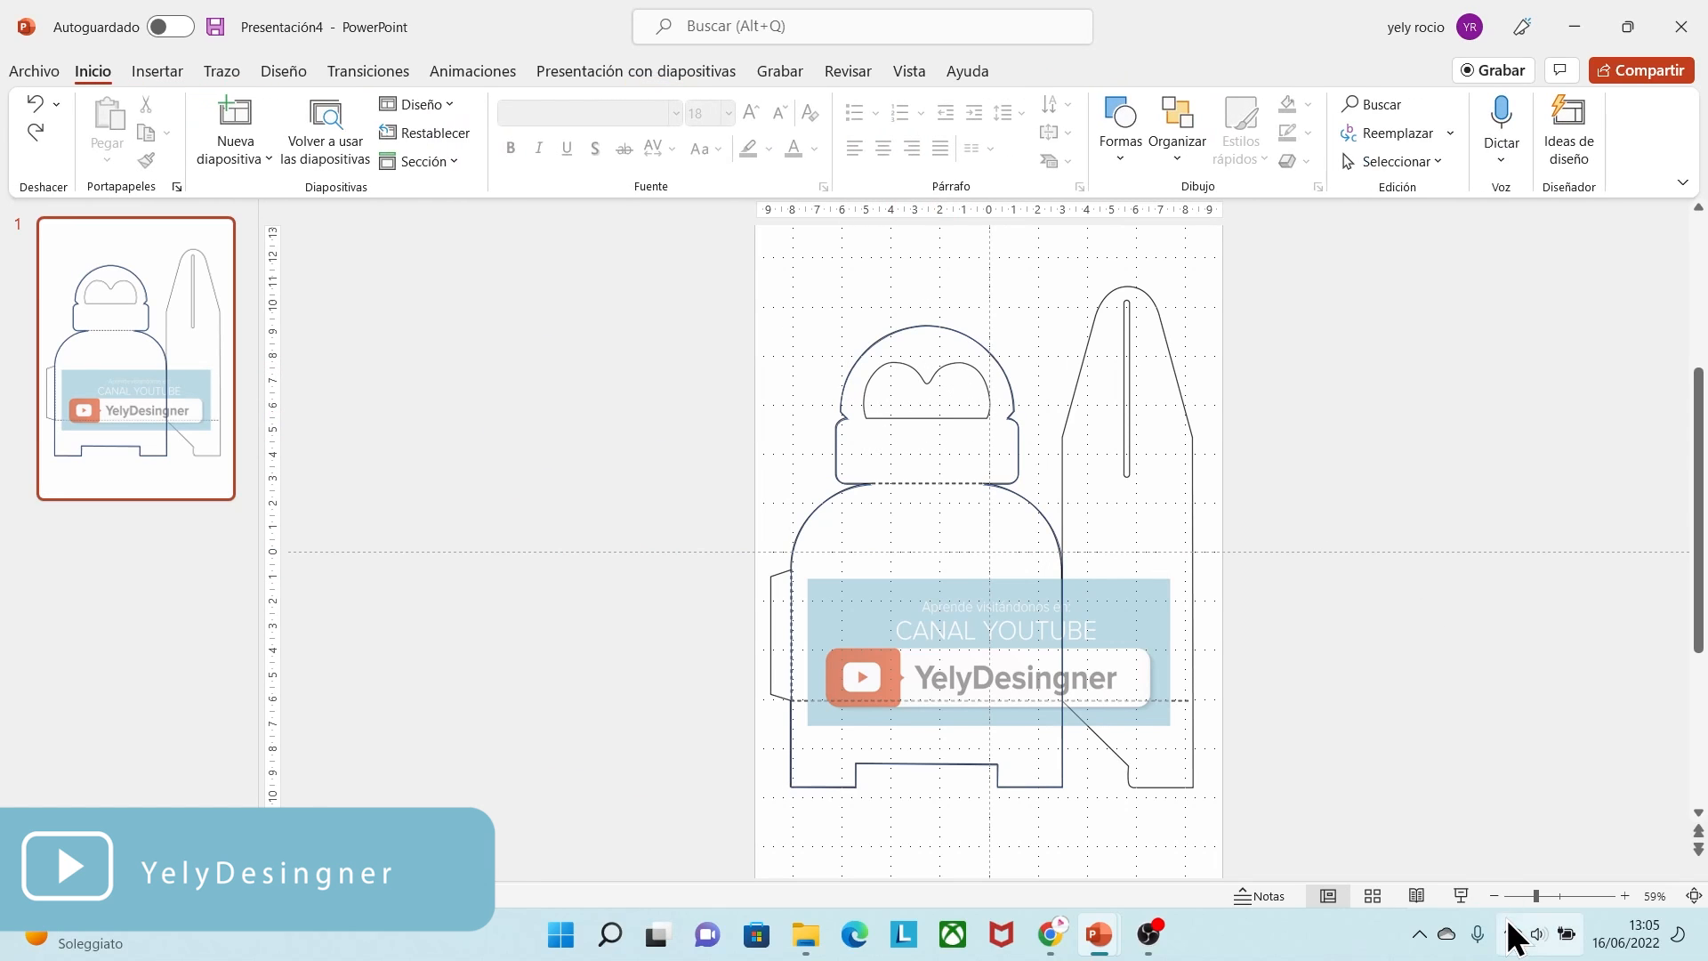
# - Draw a closed straight-sided freeform, about 4.9 by 2.3 cm, over the heart-topped window in the template's head
pyautogui.scroll(5, 1678, 564)
pyautogui.moveTo(1699, 467); pyautogui.dragTo(1699, 445)
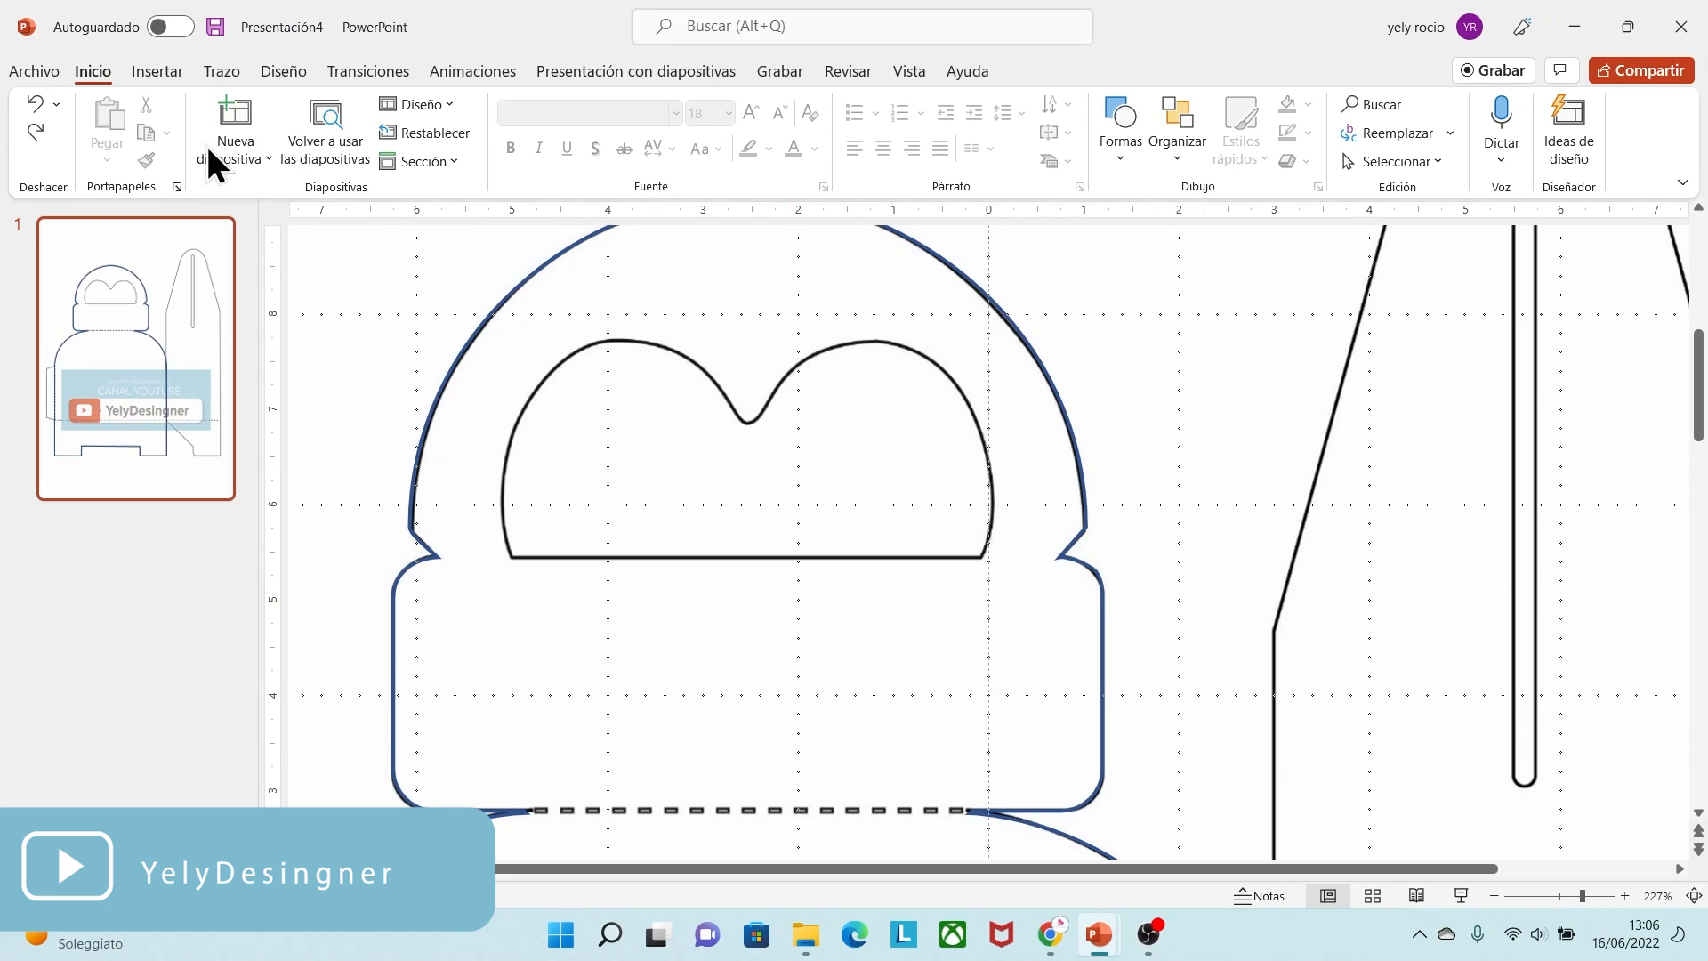
pyautogui.click(141, 70)
pyautogui.click(567, 157)
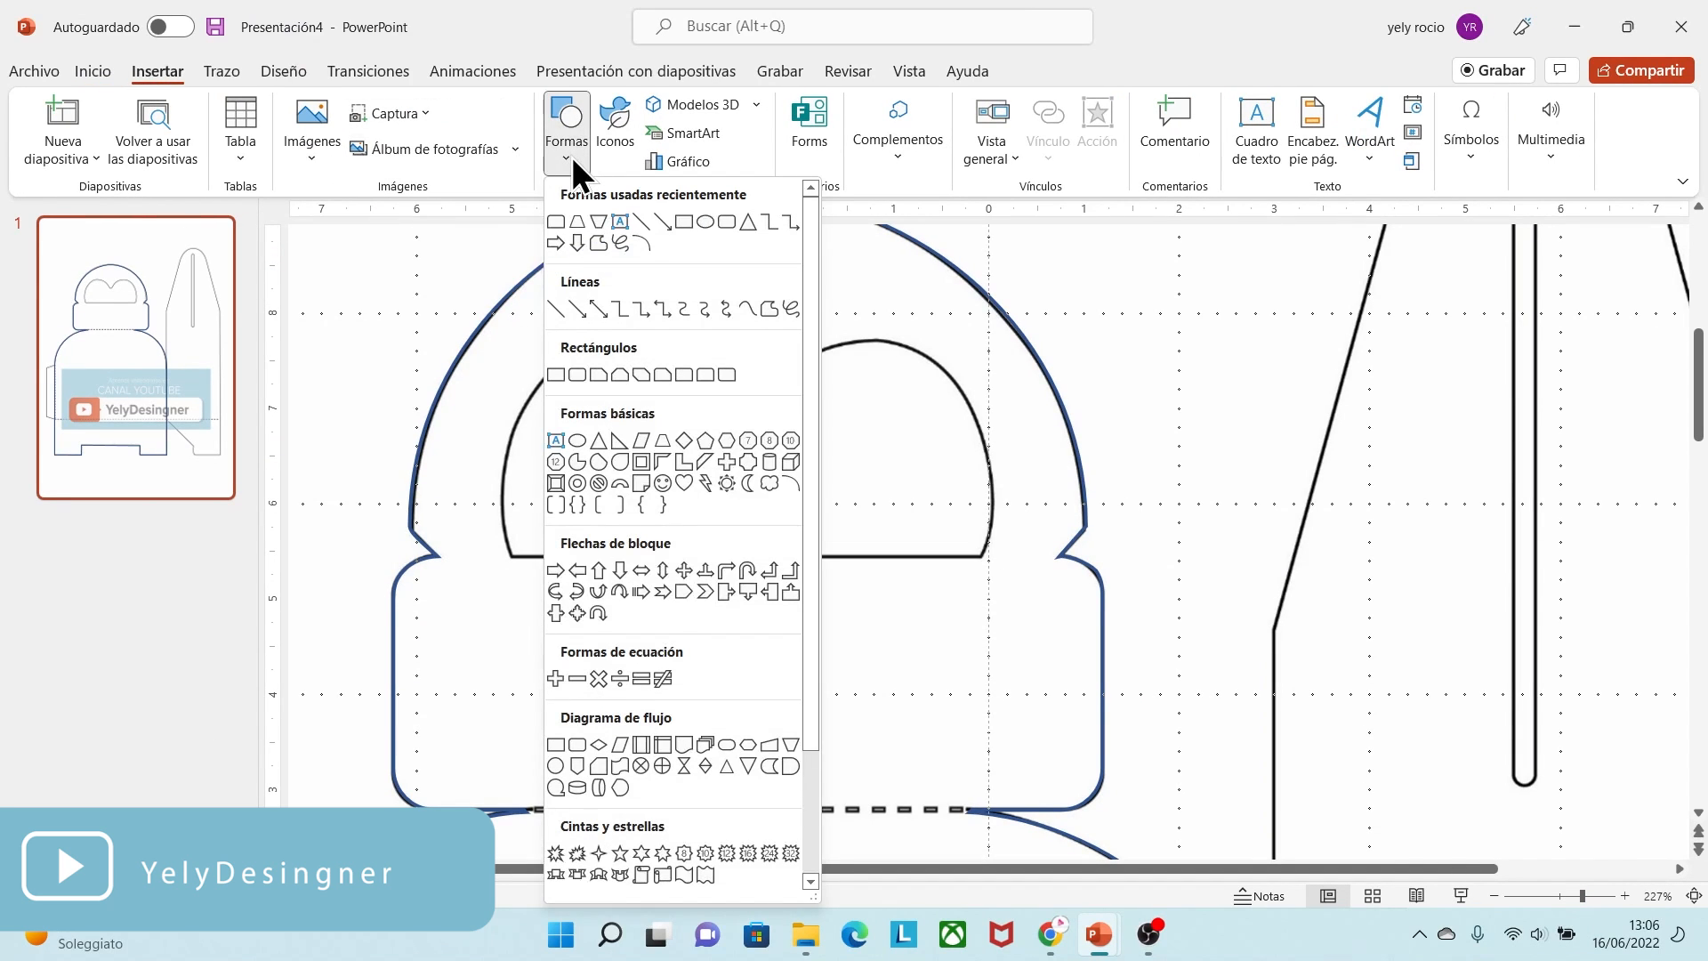
pyautogui.click(768, 309)
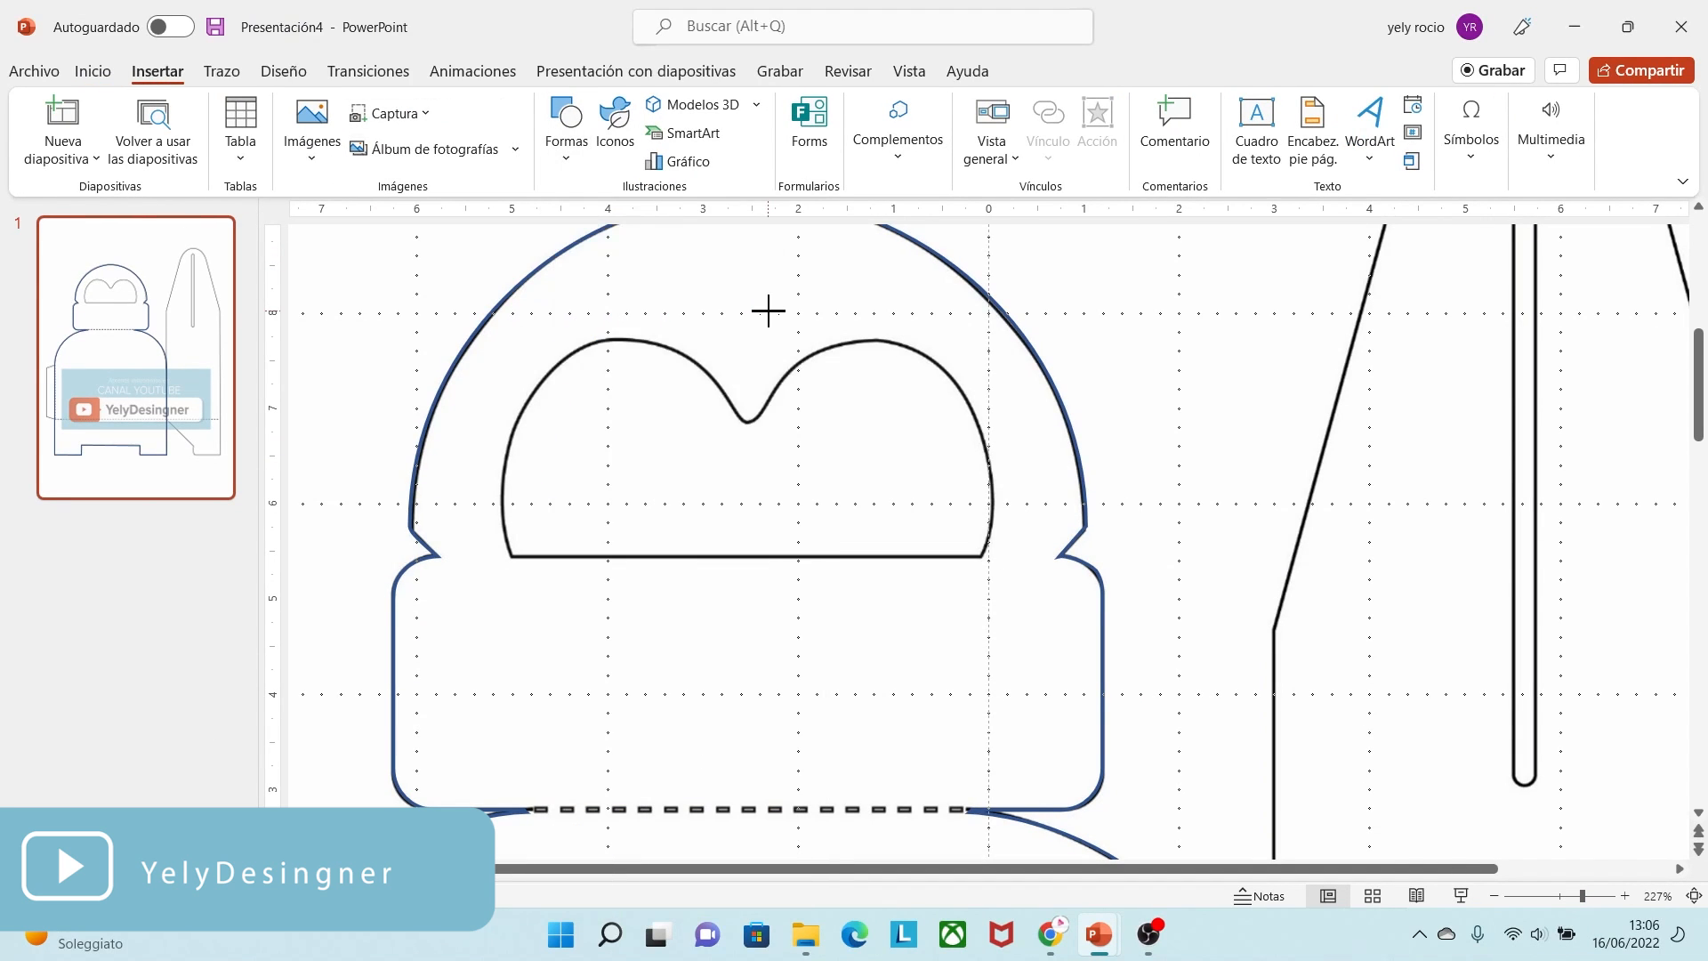
pyautogui.click(514, 557)
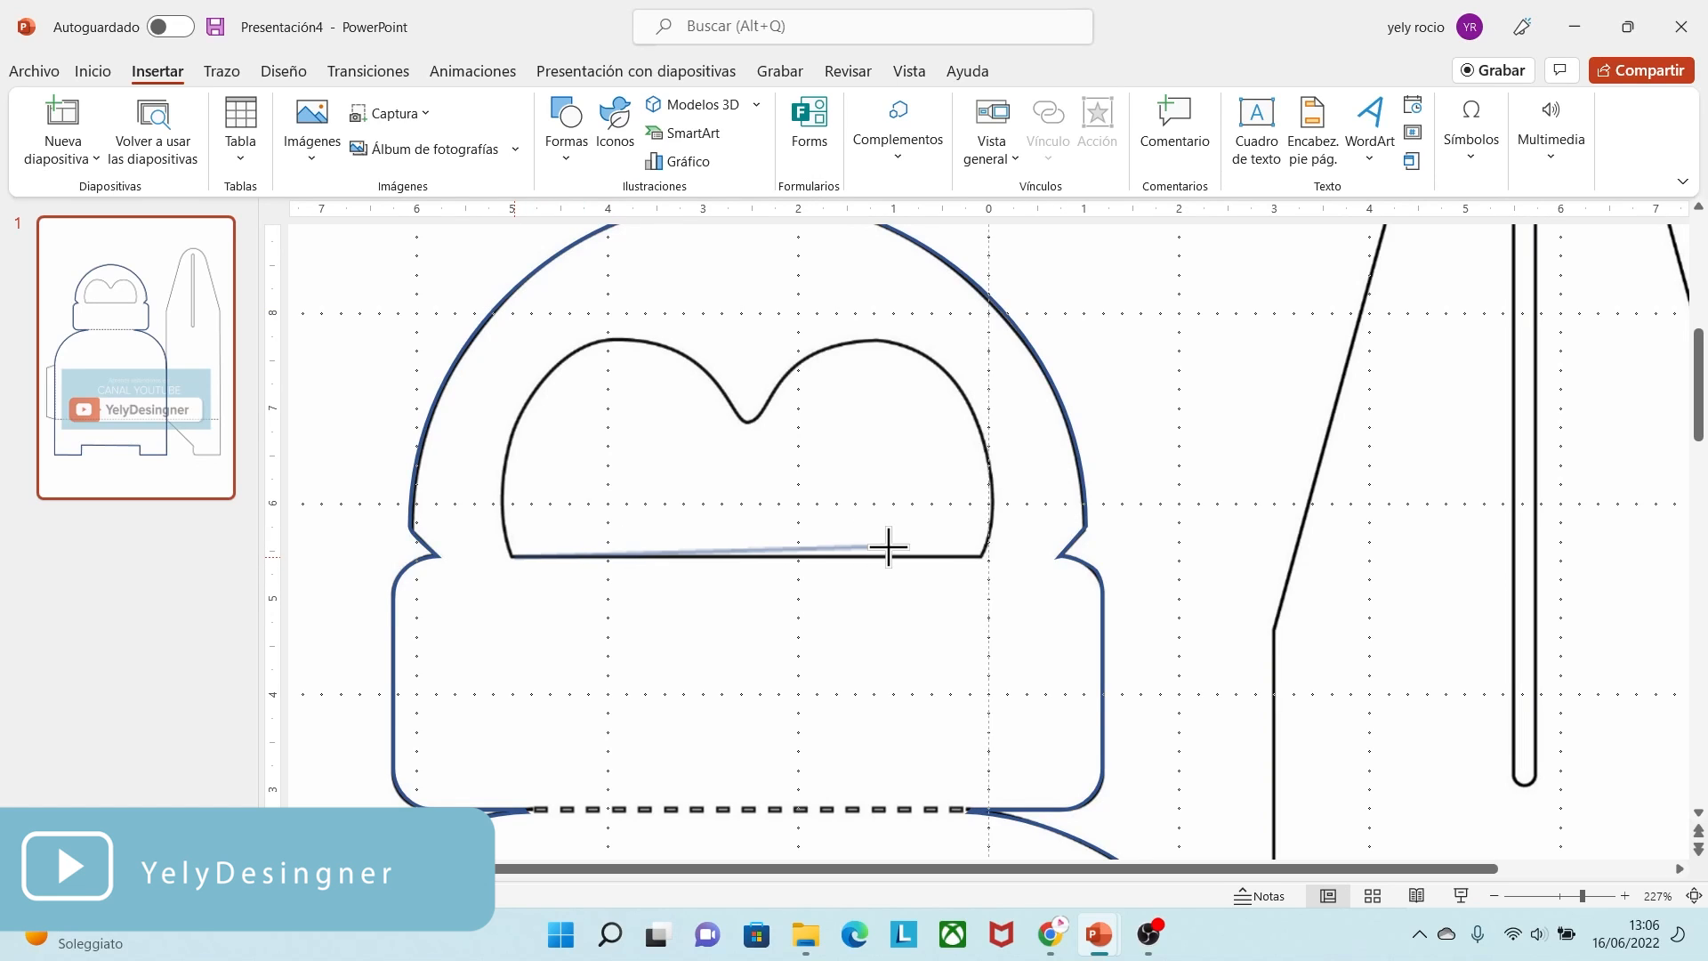
pyautogui.click(979, 557)
pyautogui.click(980, 431)
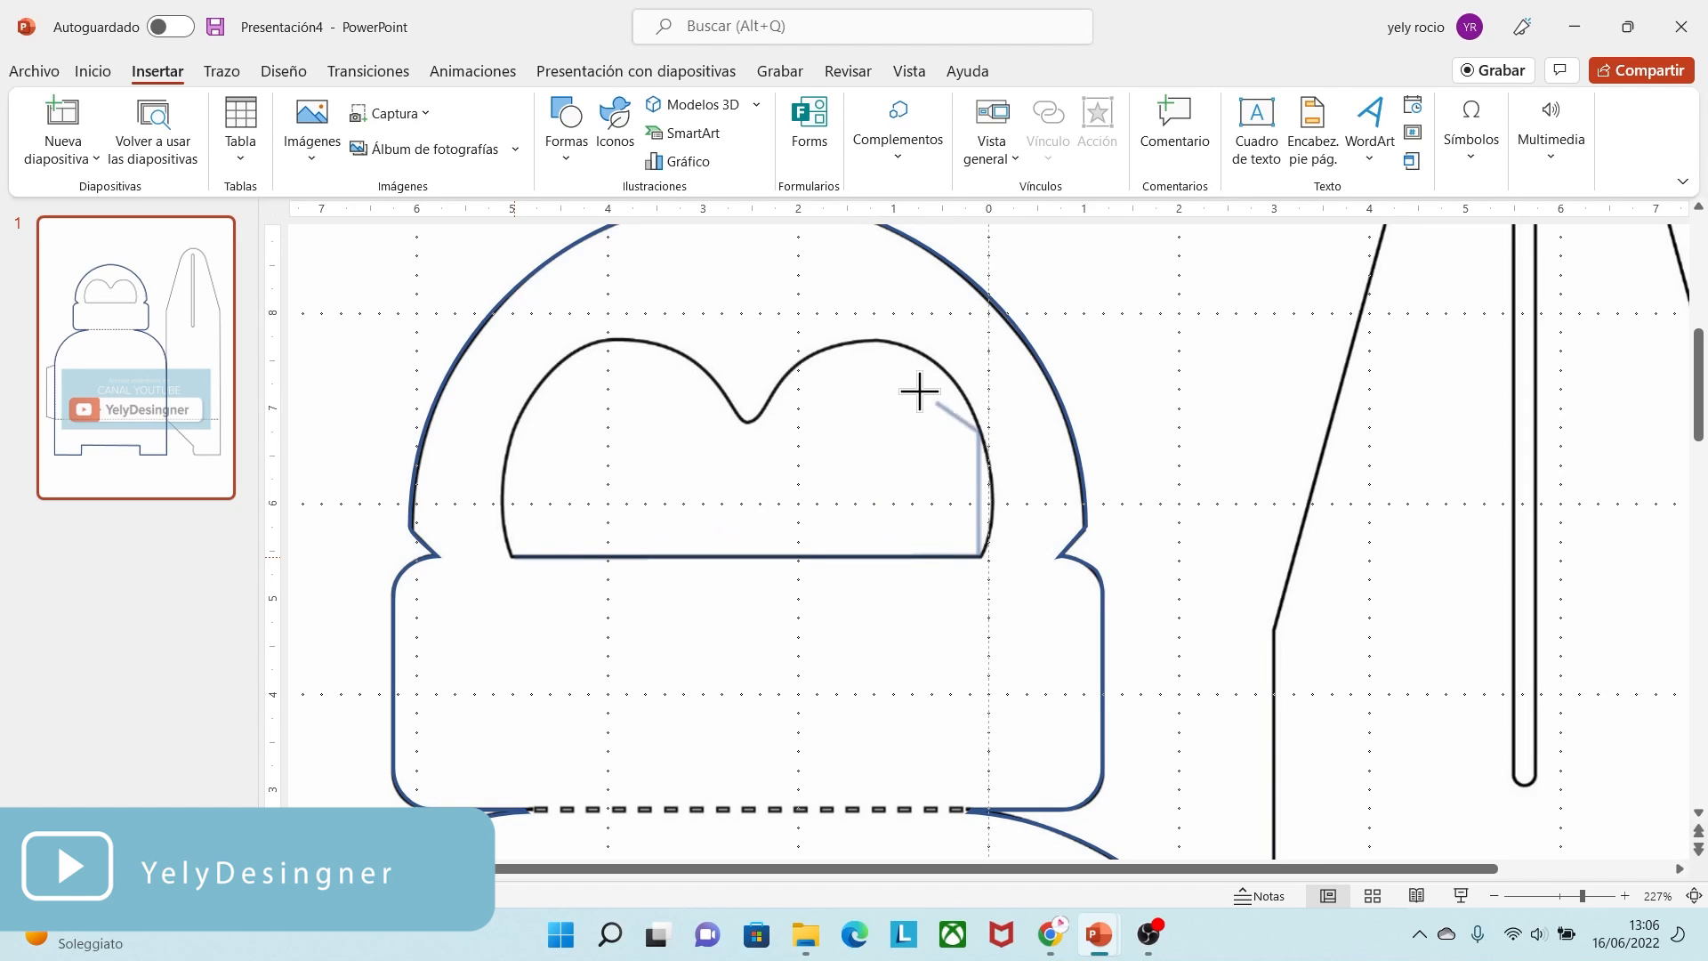
pyautogui.click(870, 342)
pyautogui.click(749, 422)
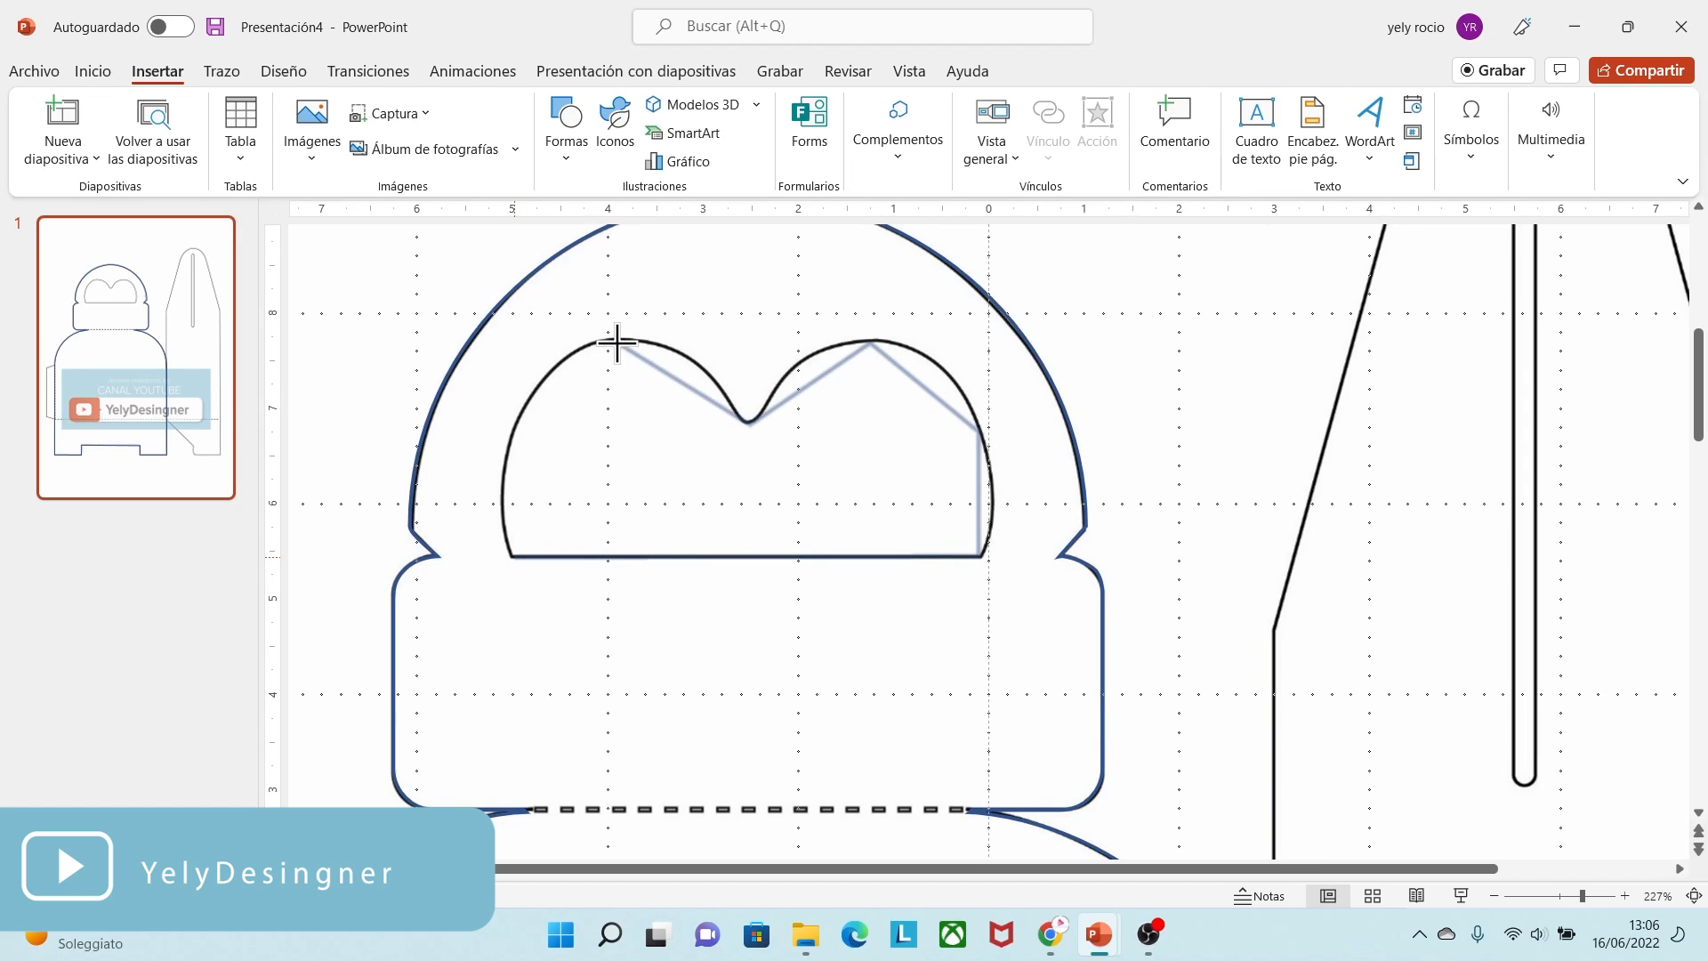
pyautogui.click(610, 340)
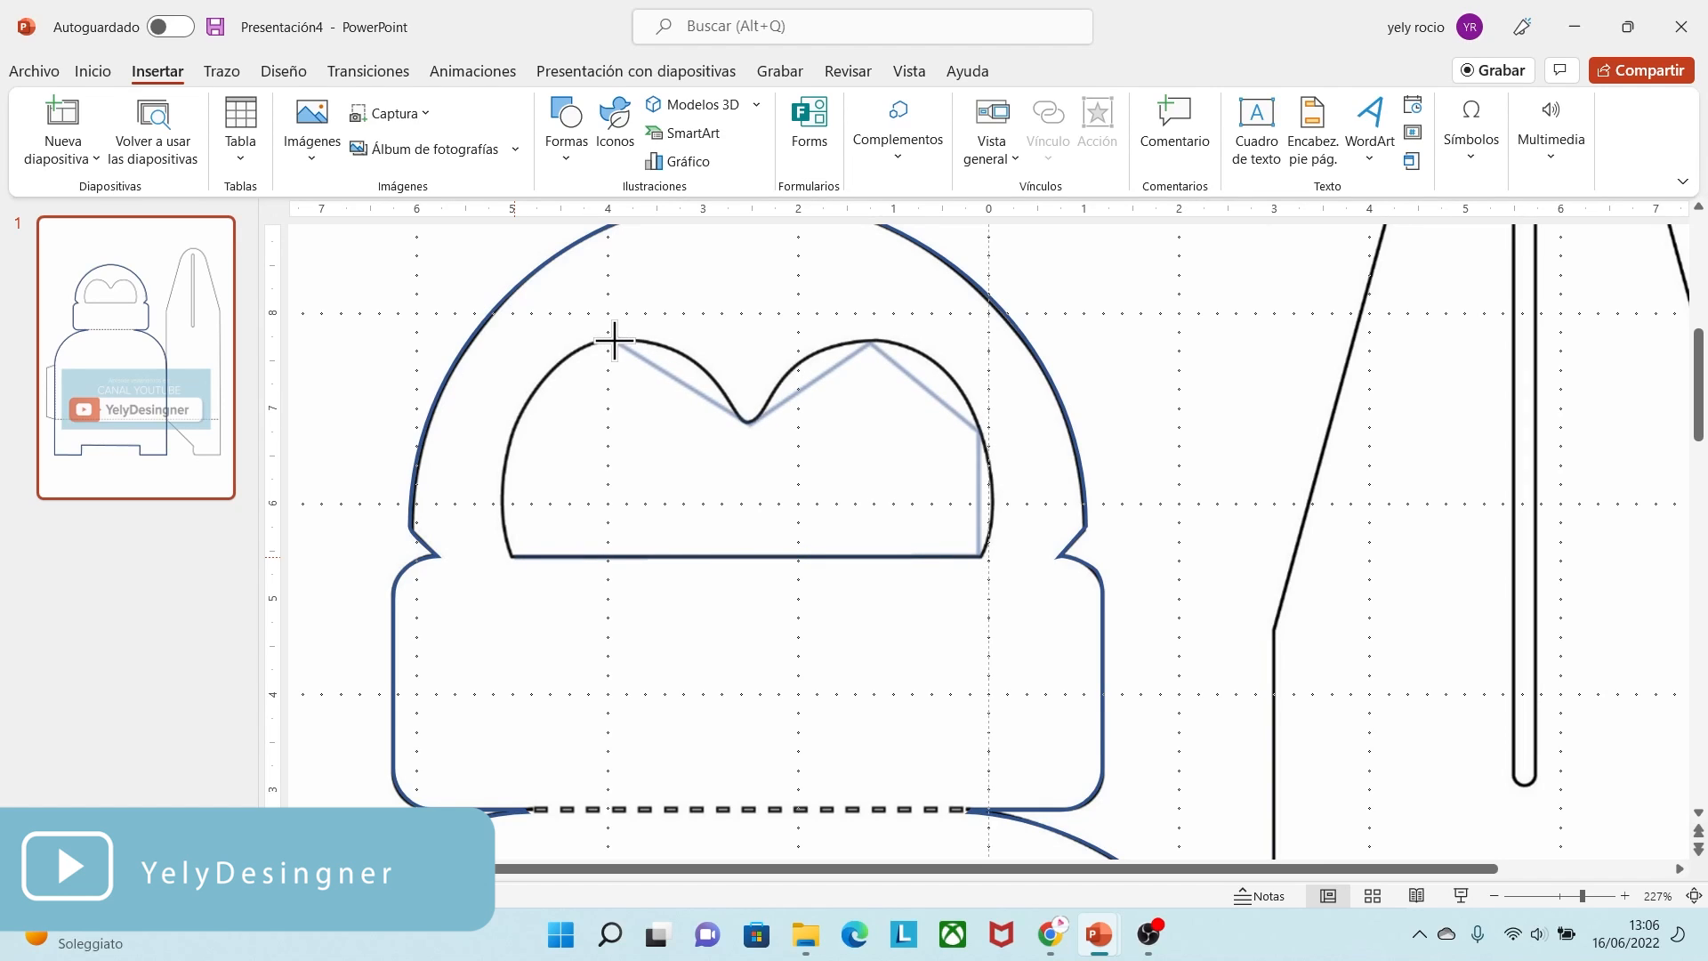
pyautogui.click(510, 439)
pyautogui.click(517, 554)
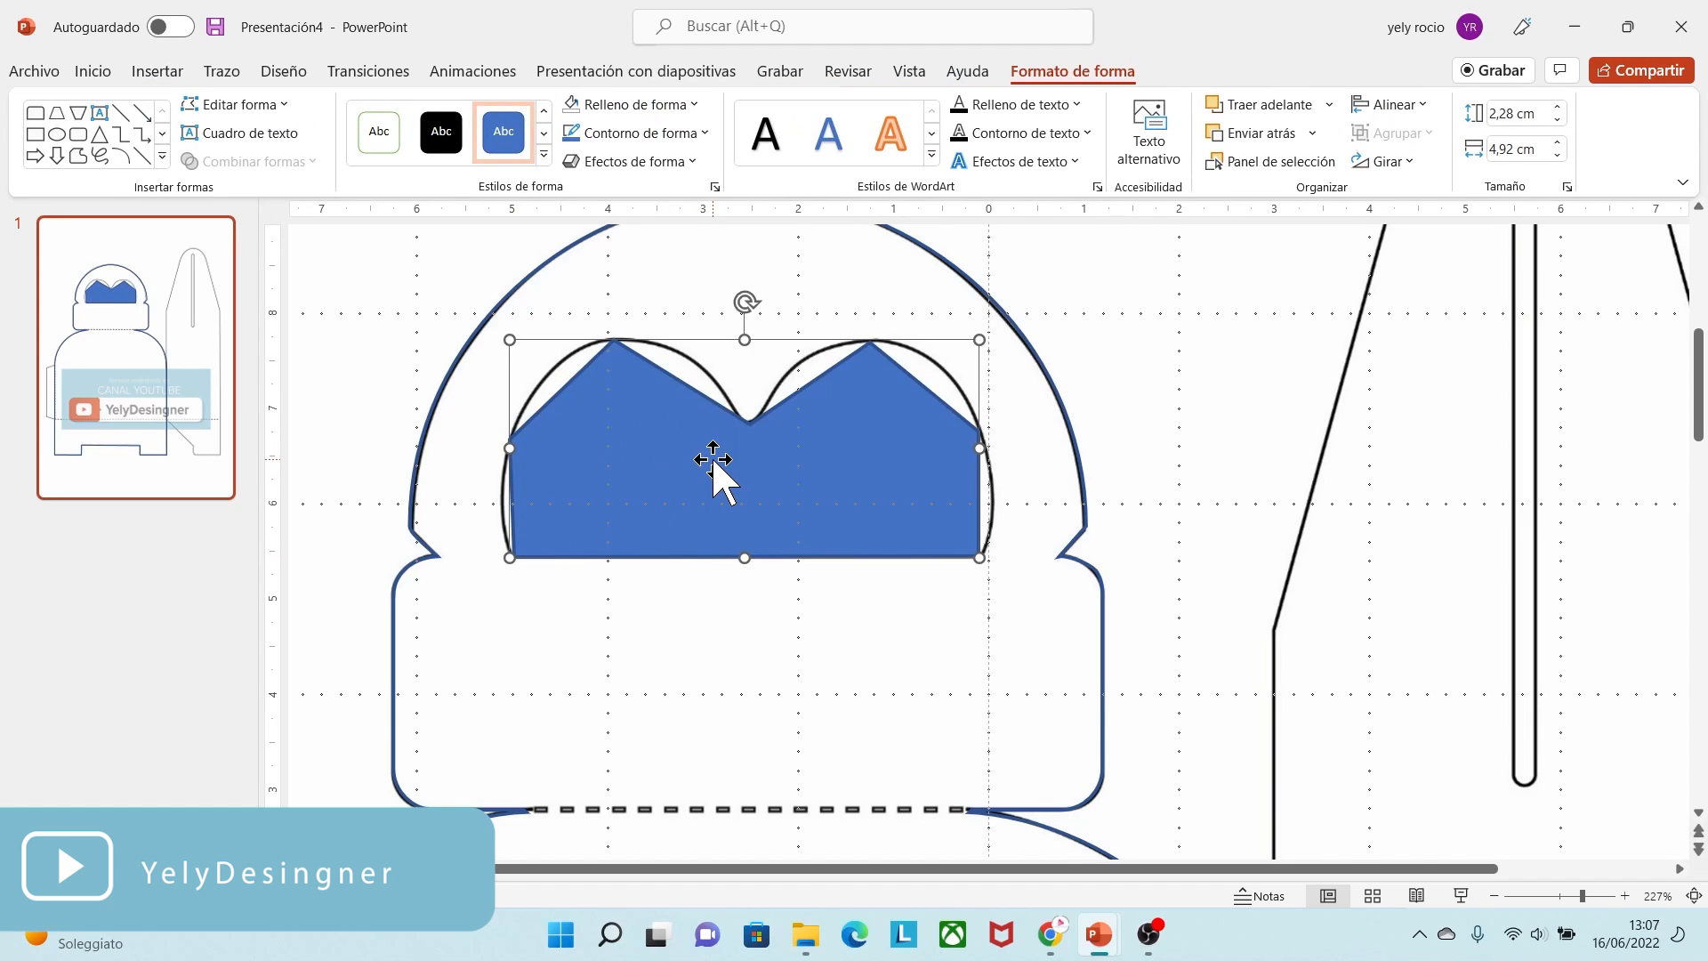
# - Remove the window freeform's fill and edit its points, curving both sides of the right lobe's peak along the template
pyautogui.click(637, 105)
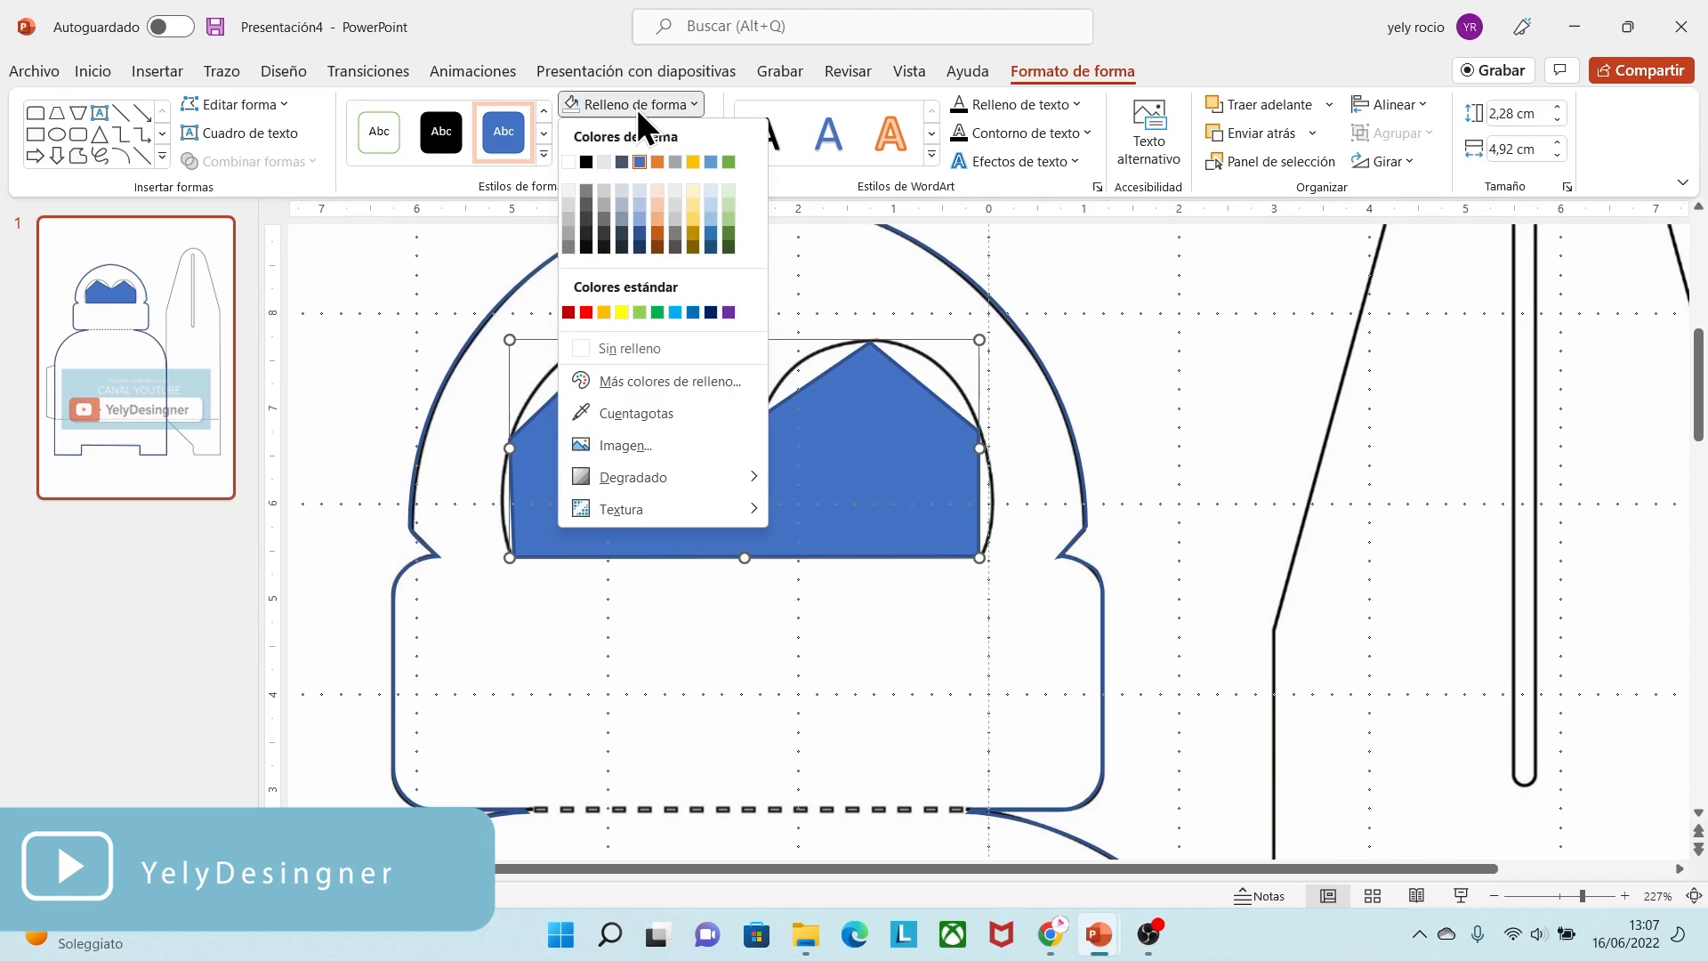
pyautogui.click(633, 348)
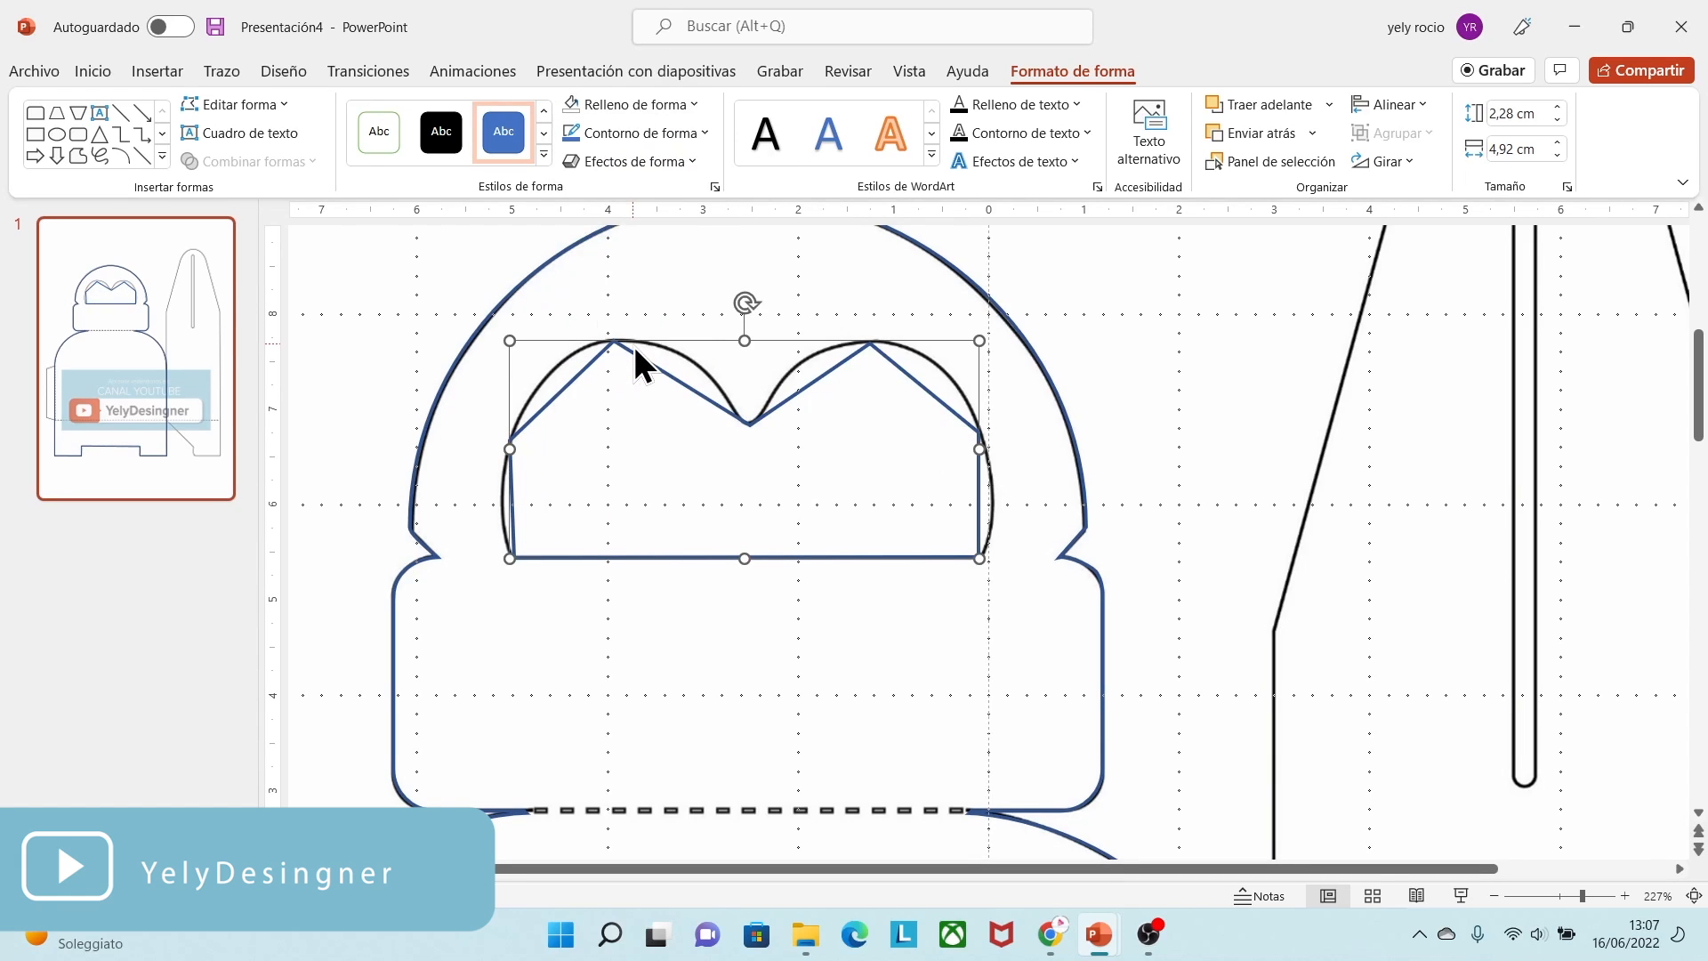
pyautogui.click(240, 104)
pyautogui.click(247, 167)
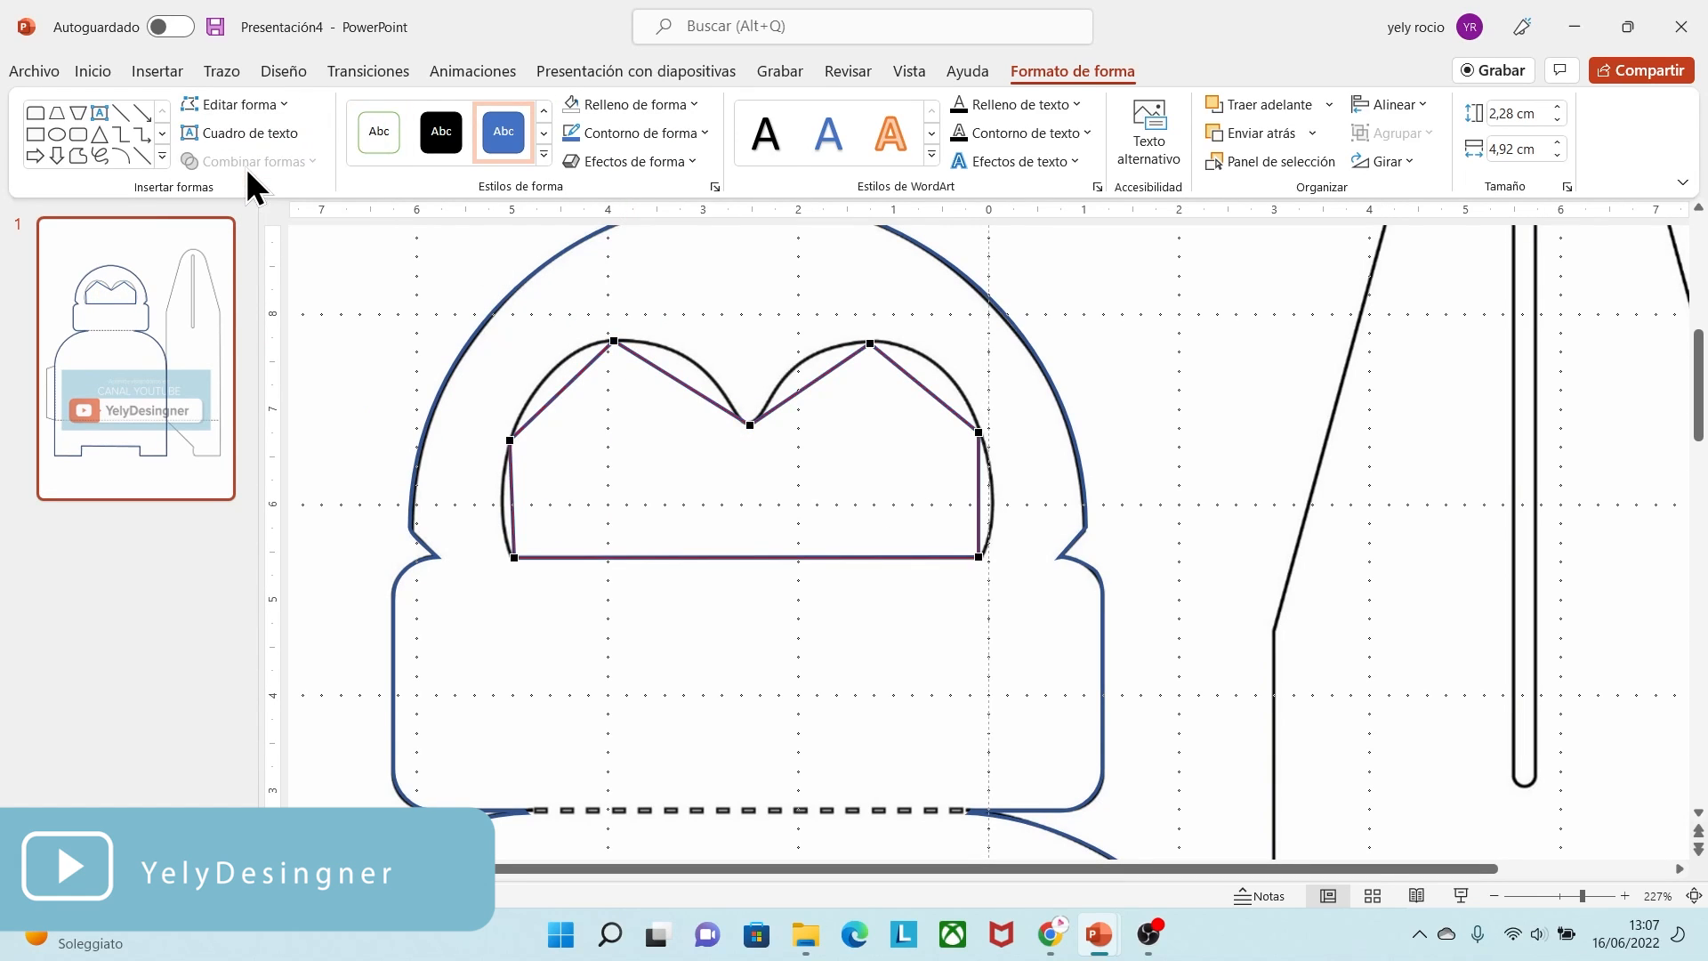
pyautogui.click(870, 344)
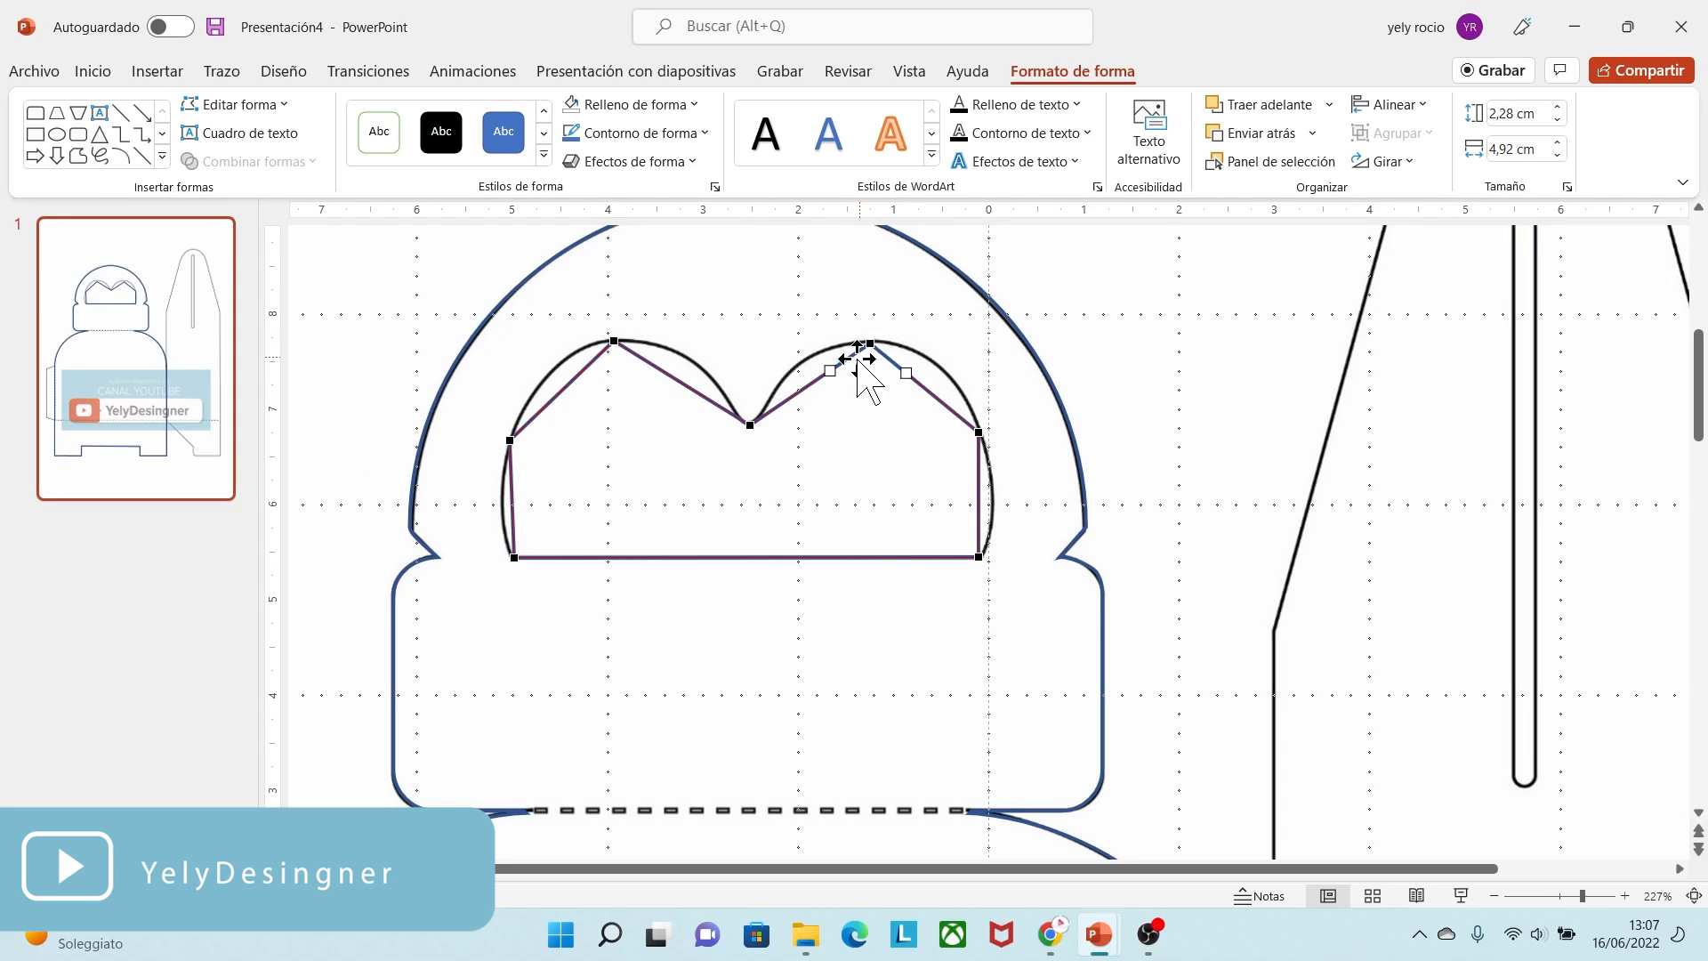
pyautogui.moveTo(829, 372); pyautogui.dragTo(770, 346)
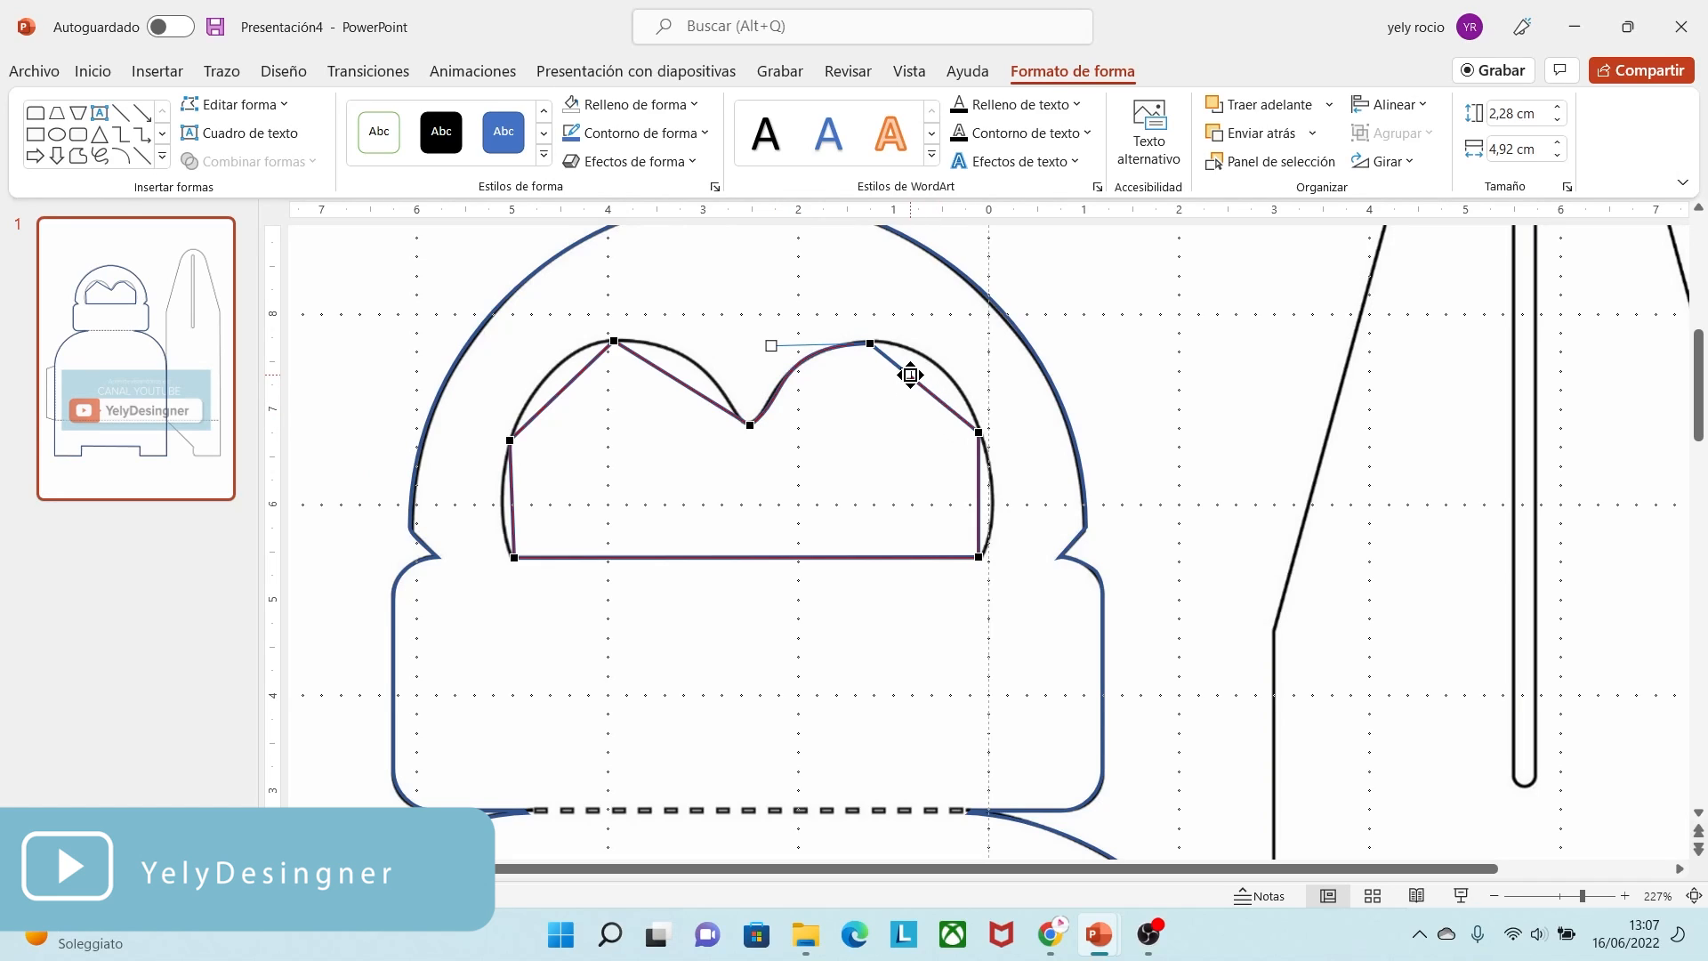
pyautogui.moveTo(910, 374); pyautogui.dragTo(945, 344)
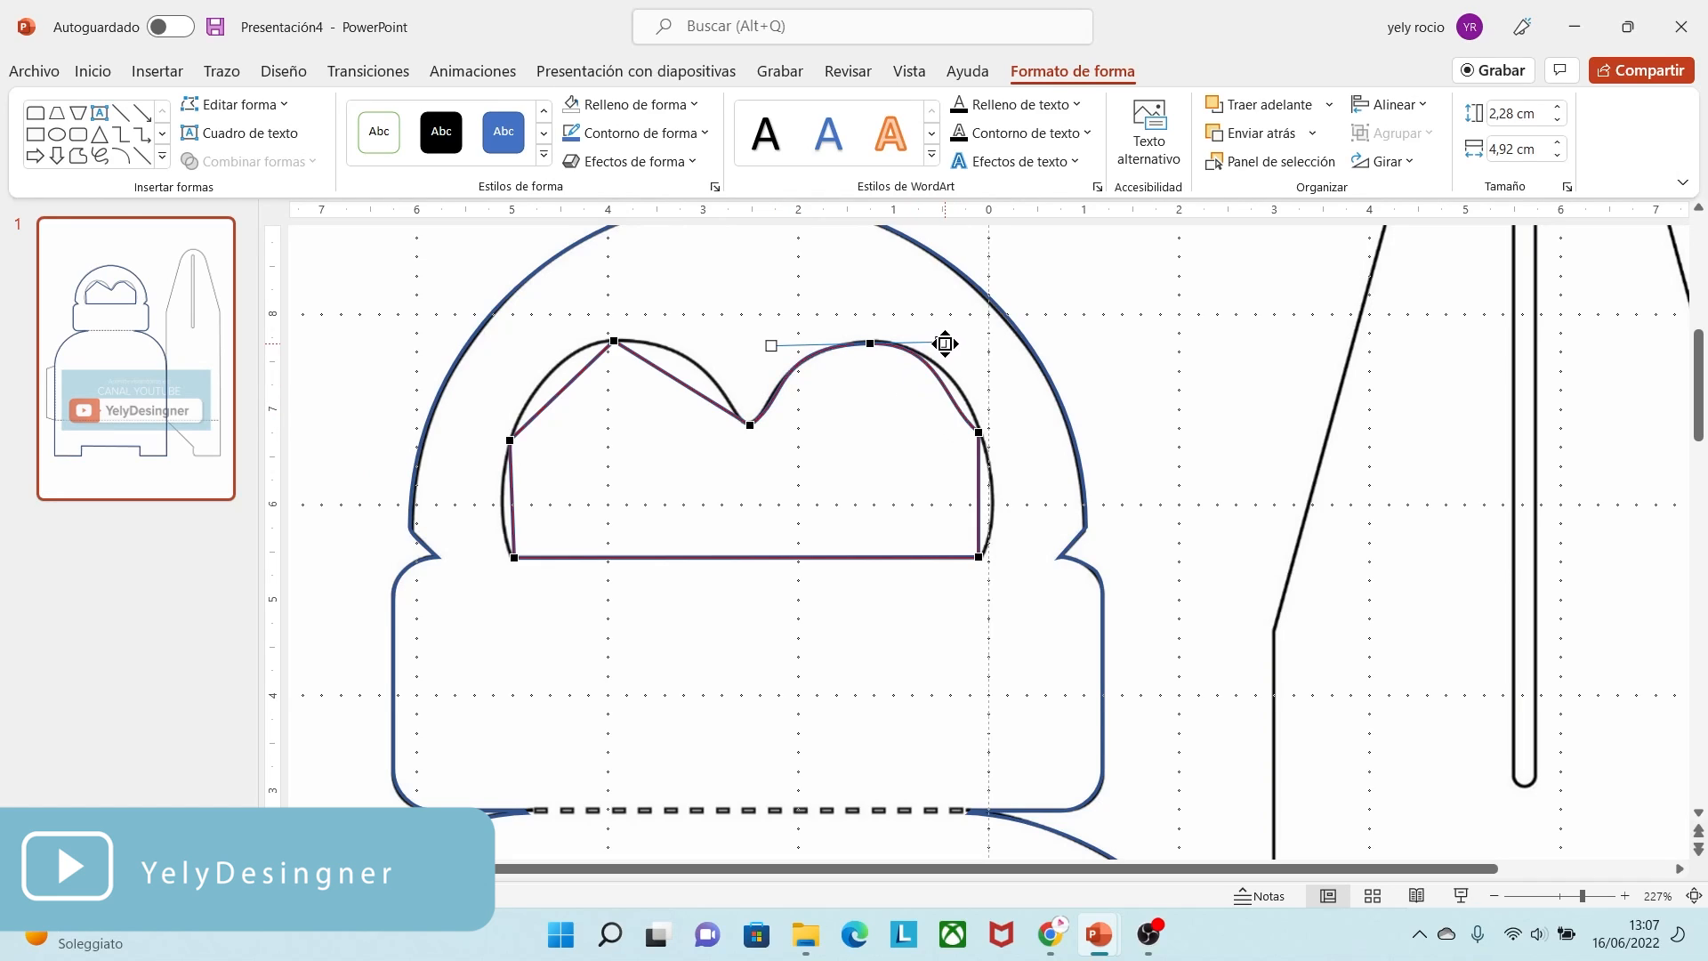
# - Curve the window freeform's right side down to the lower corner so that it follows the template line
pyautogui.click(979, 433)
pyautogui.moveTo(978, 475)
pyautogui.mouseDown()
pyautogui.moveTo(1004, 522)
pyautogui.moveTo(1003, 481)
pyautogui.mouseUp()
pyautogui.moveTo(946, 400); pyautogui.dragTo(974, 410)
pyautogui.click(978, 557)
pyautogui.moveTo(978, 516); pyautogui.dragTo(998, 537)
pyautogui.click(978, 432)
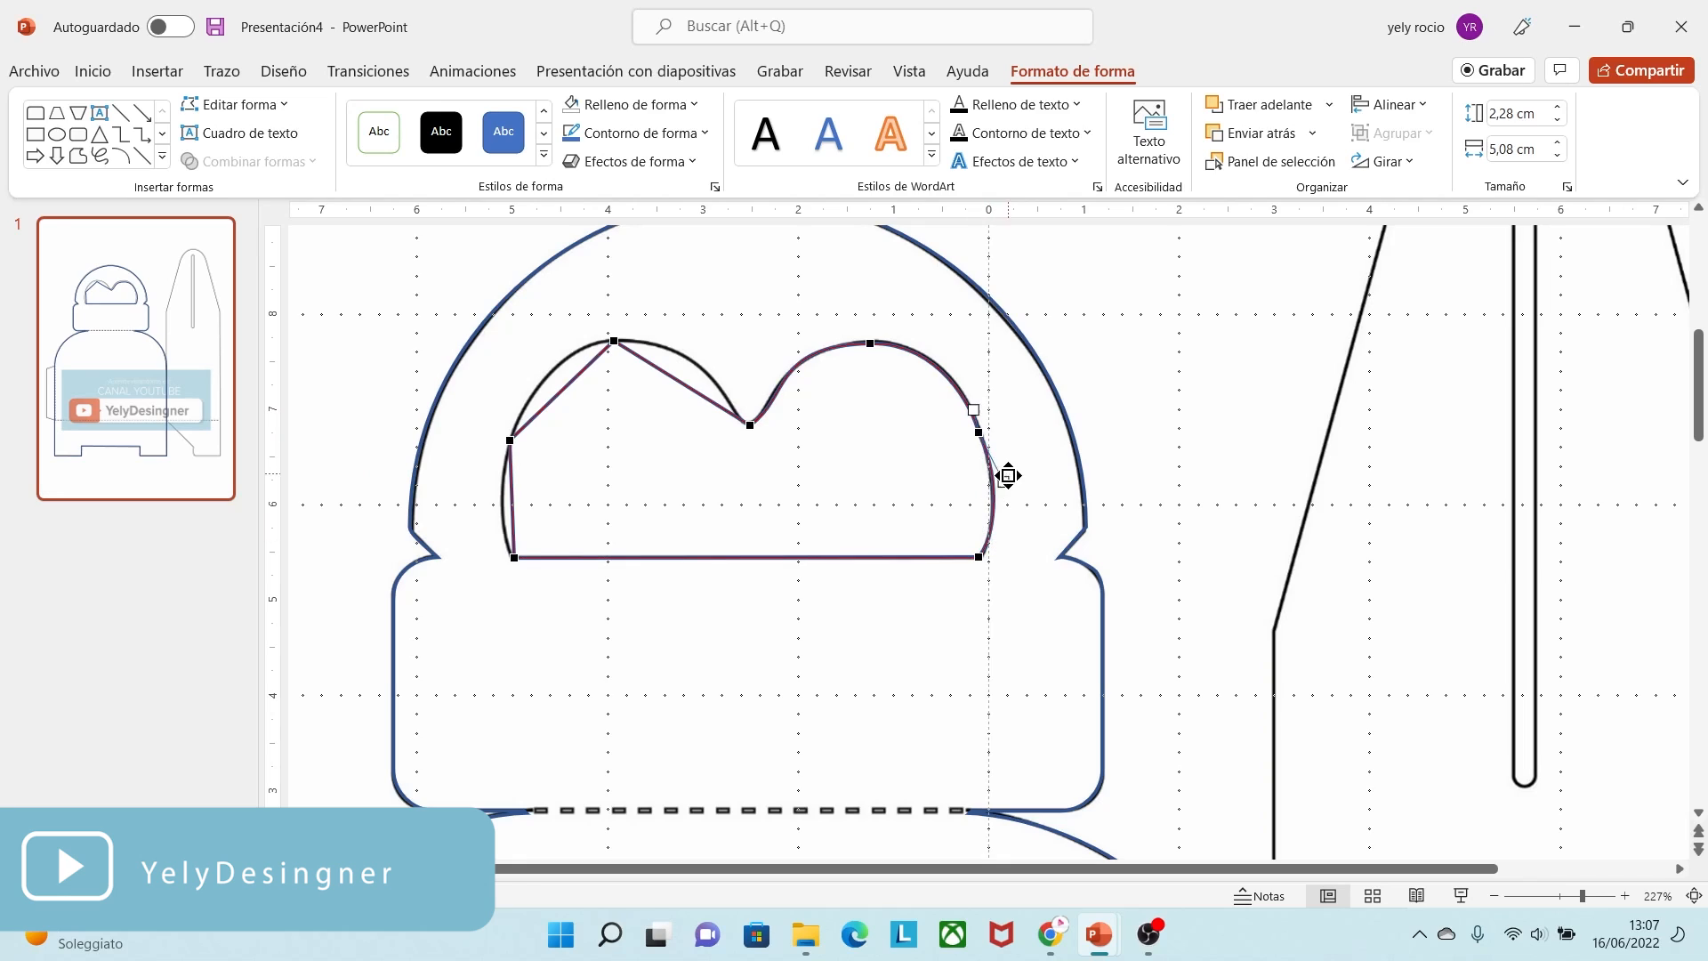
pyautogui.moveTo(1008, 475); pyautogui.dragTo(1000, 473)
pyautogui.moveTo(978, 432); pyautogui.dragTo(969, 400)
pyautogui.moveTo(1003, 470); pyautogui.dragTo(999, 469)
# - Curve the window freeform's left lobe and left side to match the template outline
pyautogui.click(613, 341)
pyautogui.moveTo(660, 370); pyautogui.dragTo(735, 354)
pyautogui.moveTo(579, 374); pyautogui.dragTo(521, 415)
pyautogui.click(510, 441)
pyautogui.moveTo(512, 480); pyautogui.dragTo(500, 539)
pyautogui.click(516, 559)
pyautogui.click(613, 340)
pyautogui.moveTo(735, 354); pyautogui.dragTo(724, 343)
# - Refine the curves around the window's central dip and right lobe peak, and finish editing the points
pyautogui.click(750, 425)
pyautogui.moveTo(712, 402); pyautogui.dragTo(714, 402)
pyautogui.moveTo(790, 398); pyautogui.dragTo(785, 400)
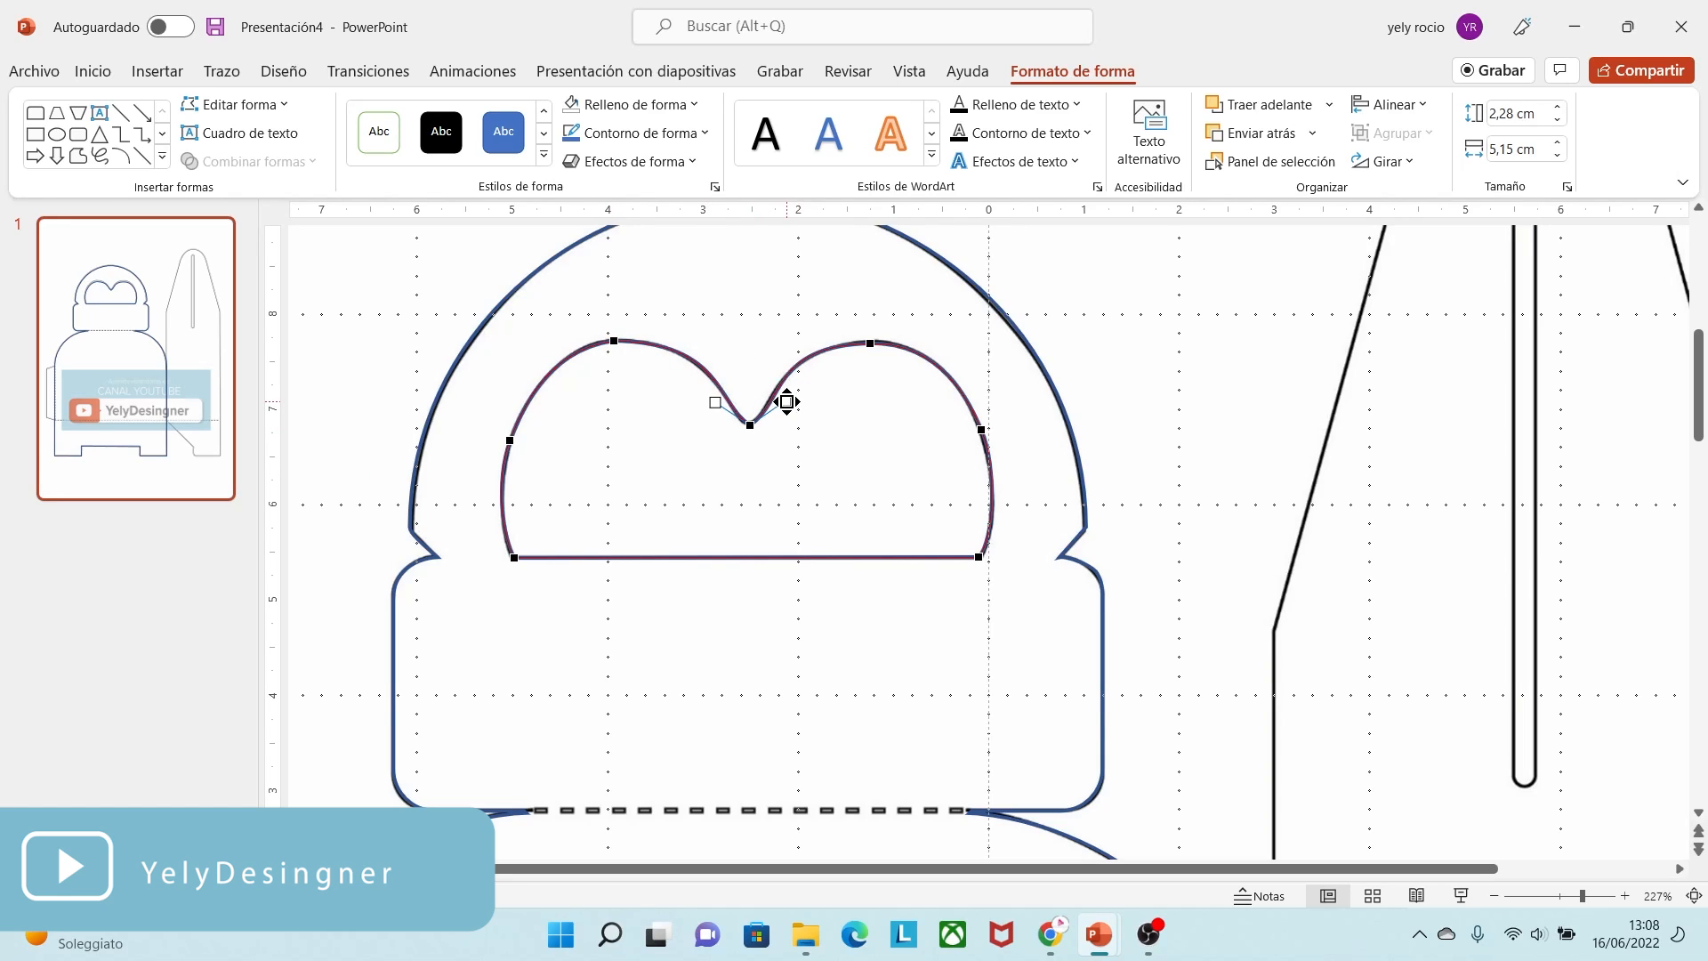
pyautogui.click(870, 342)
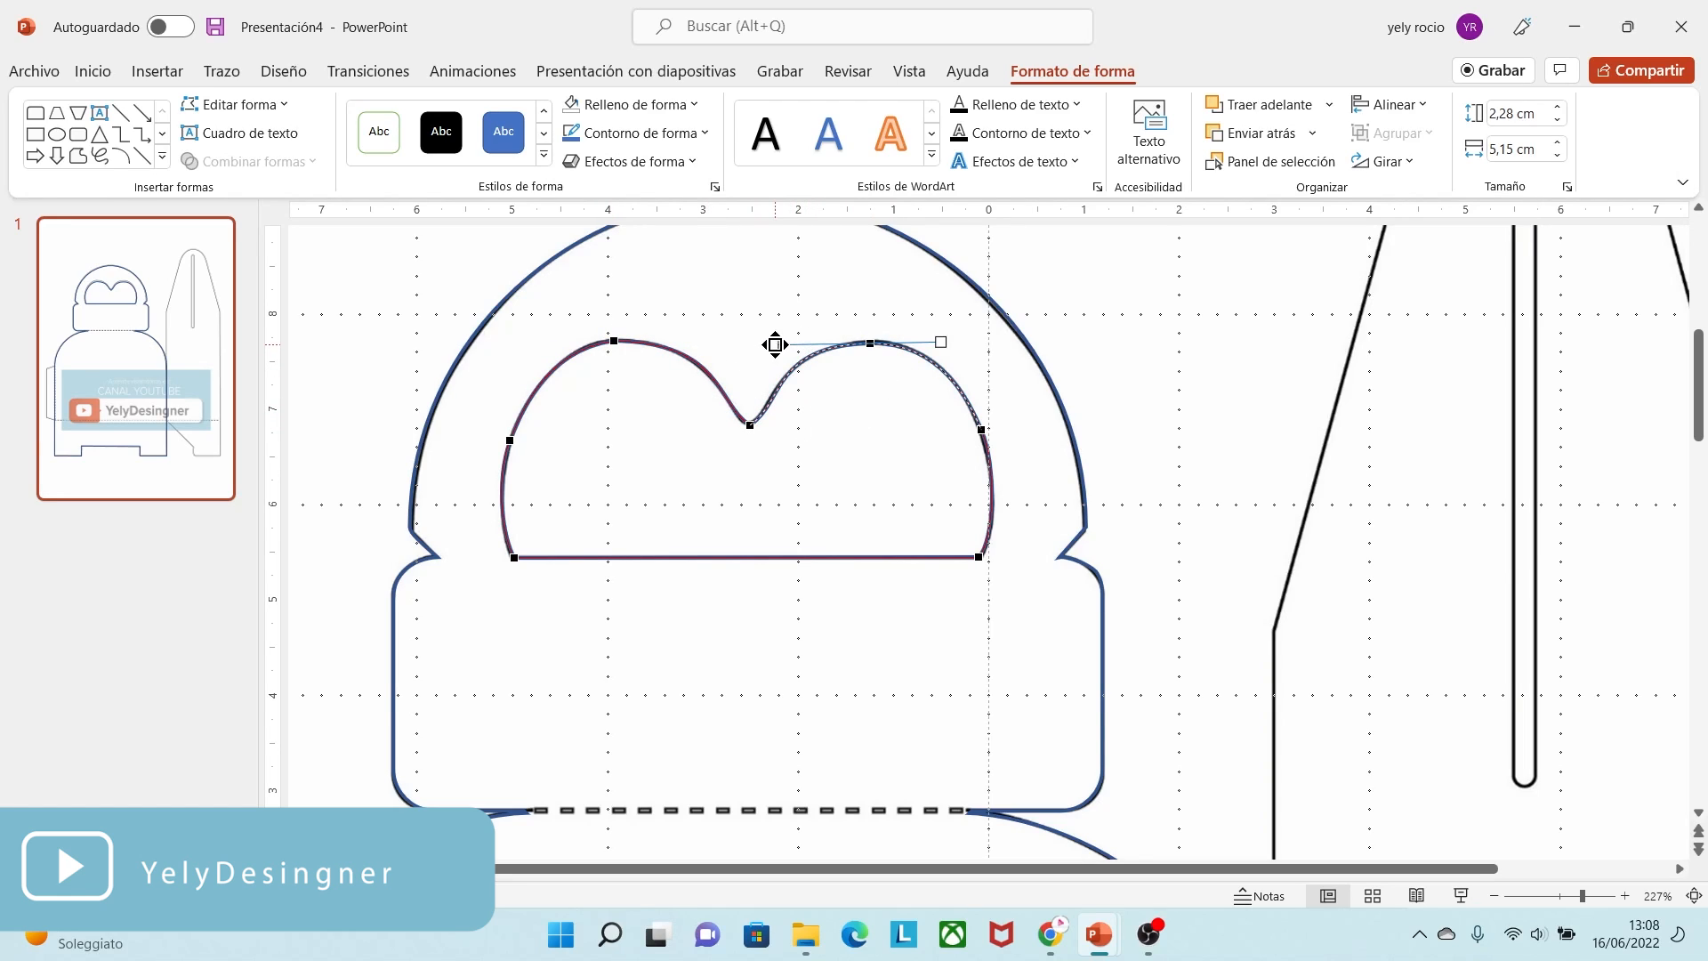
pyautogui.moveTo(780, 344); pyautogui.dragTo(780, 344)
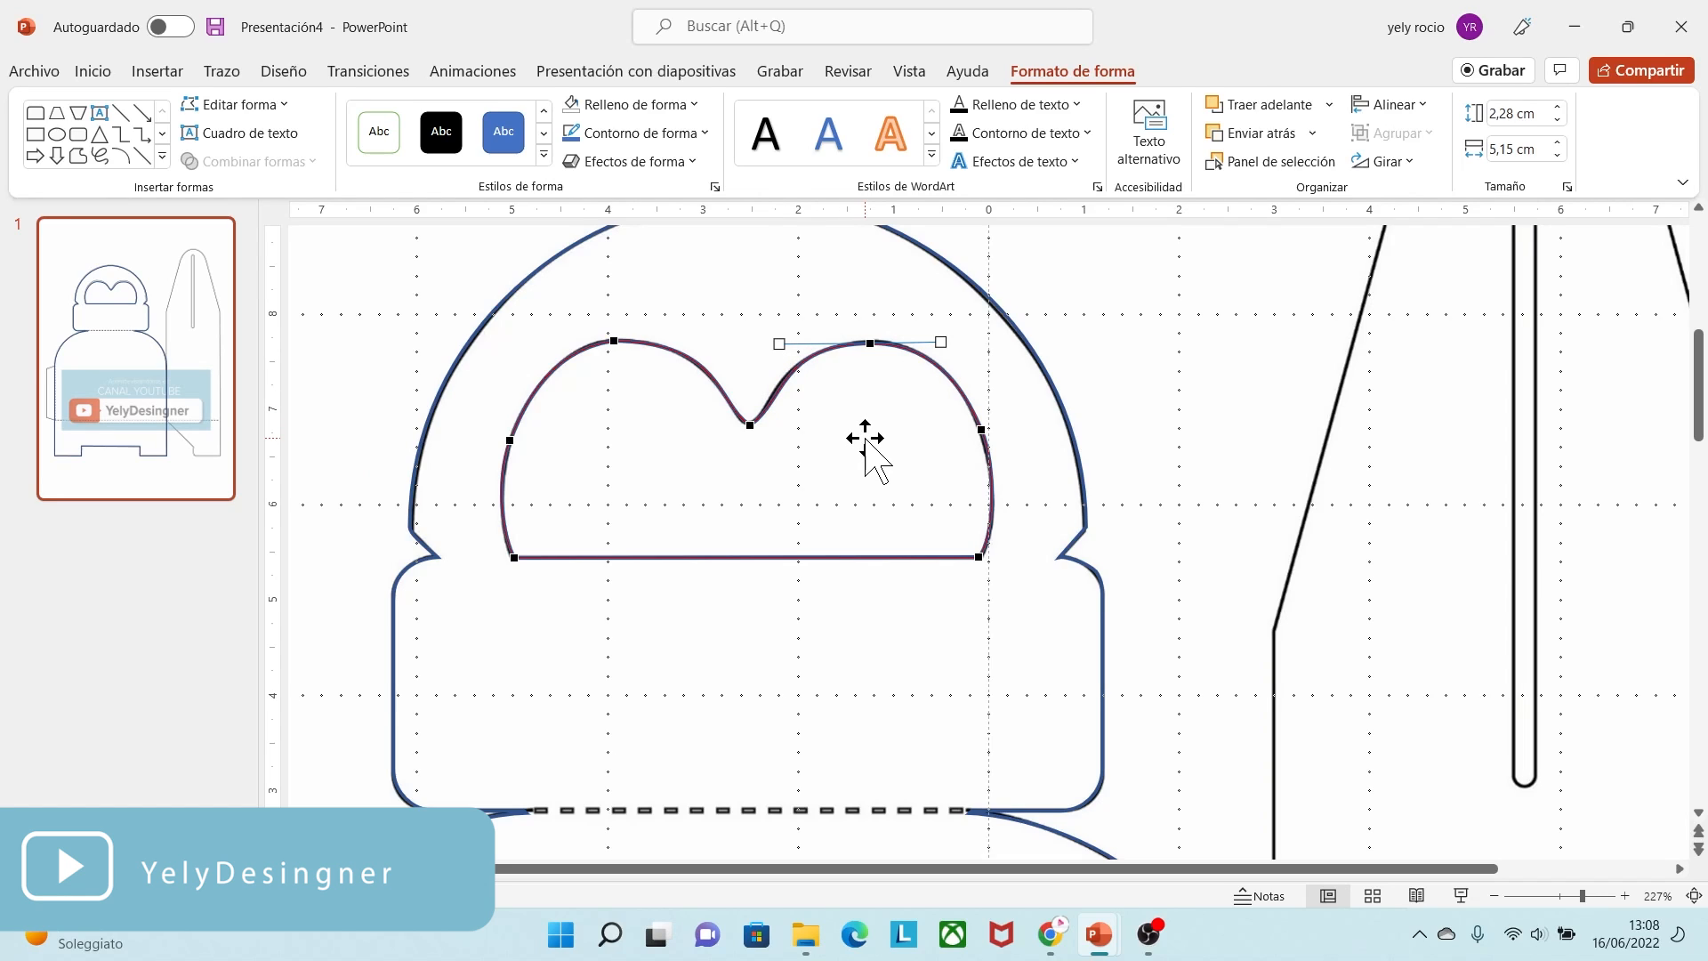
pyautogui.click(863, 520)
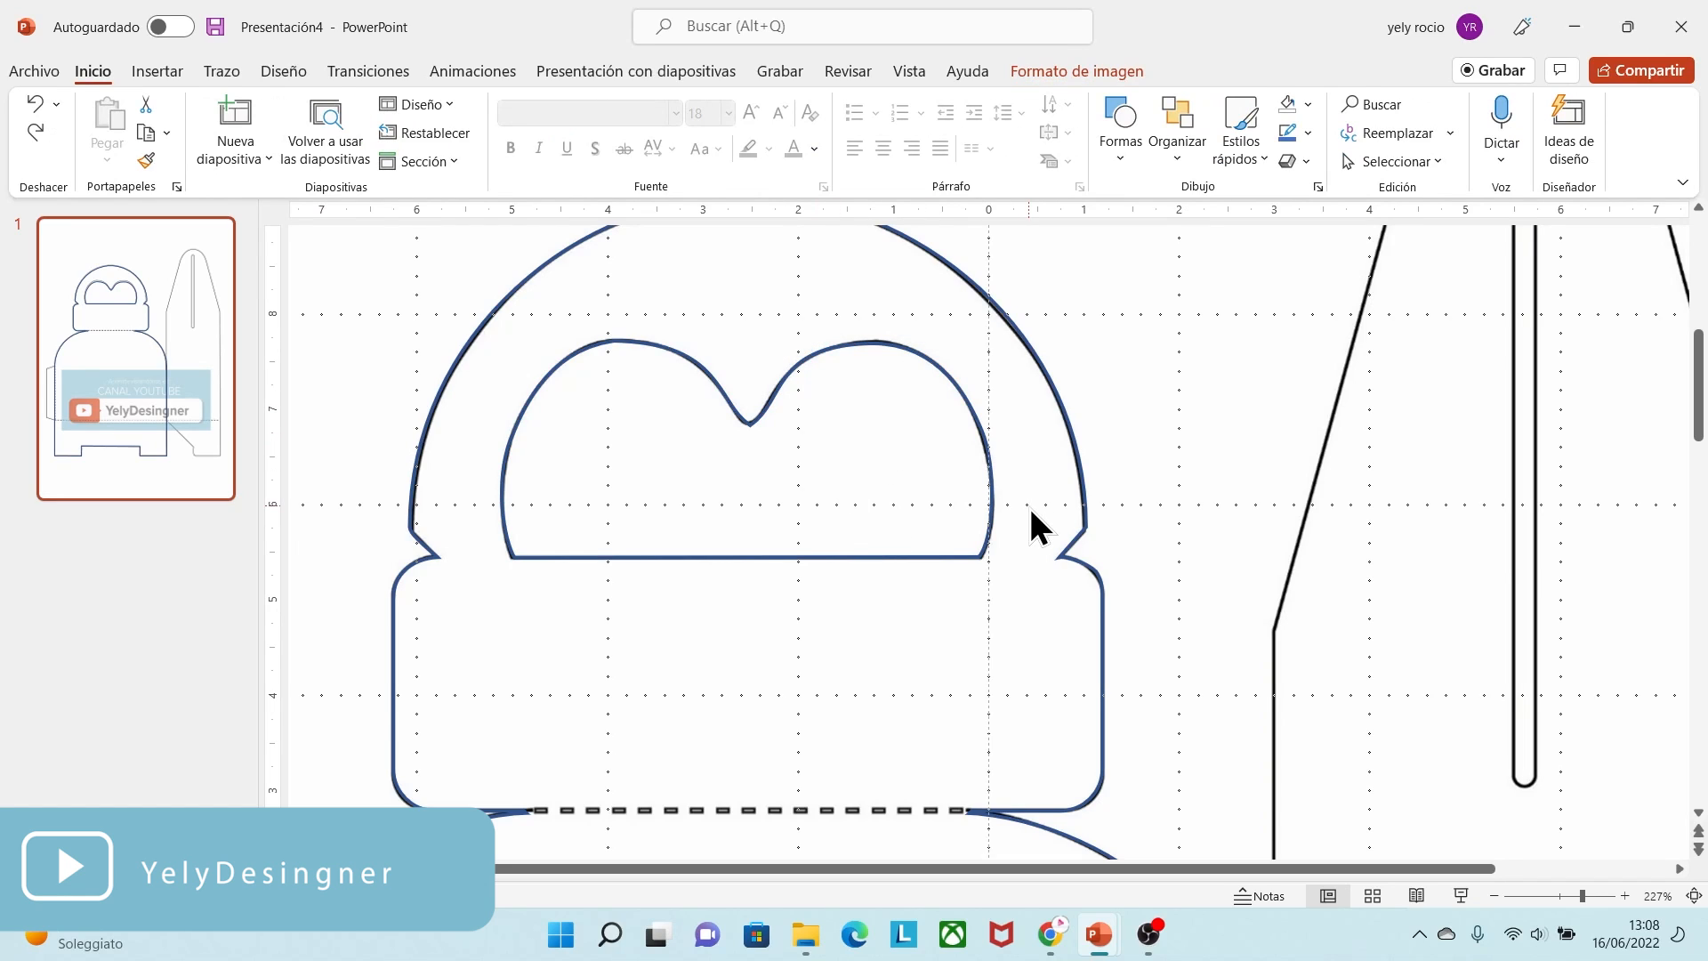
# - Draw a trapezoid about 6.8 cm by 1.14 cm across the body's upper left curve and remove its fill
pyautogui.click(1562, 896)
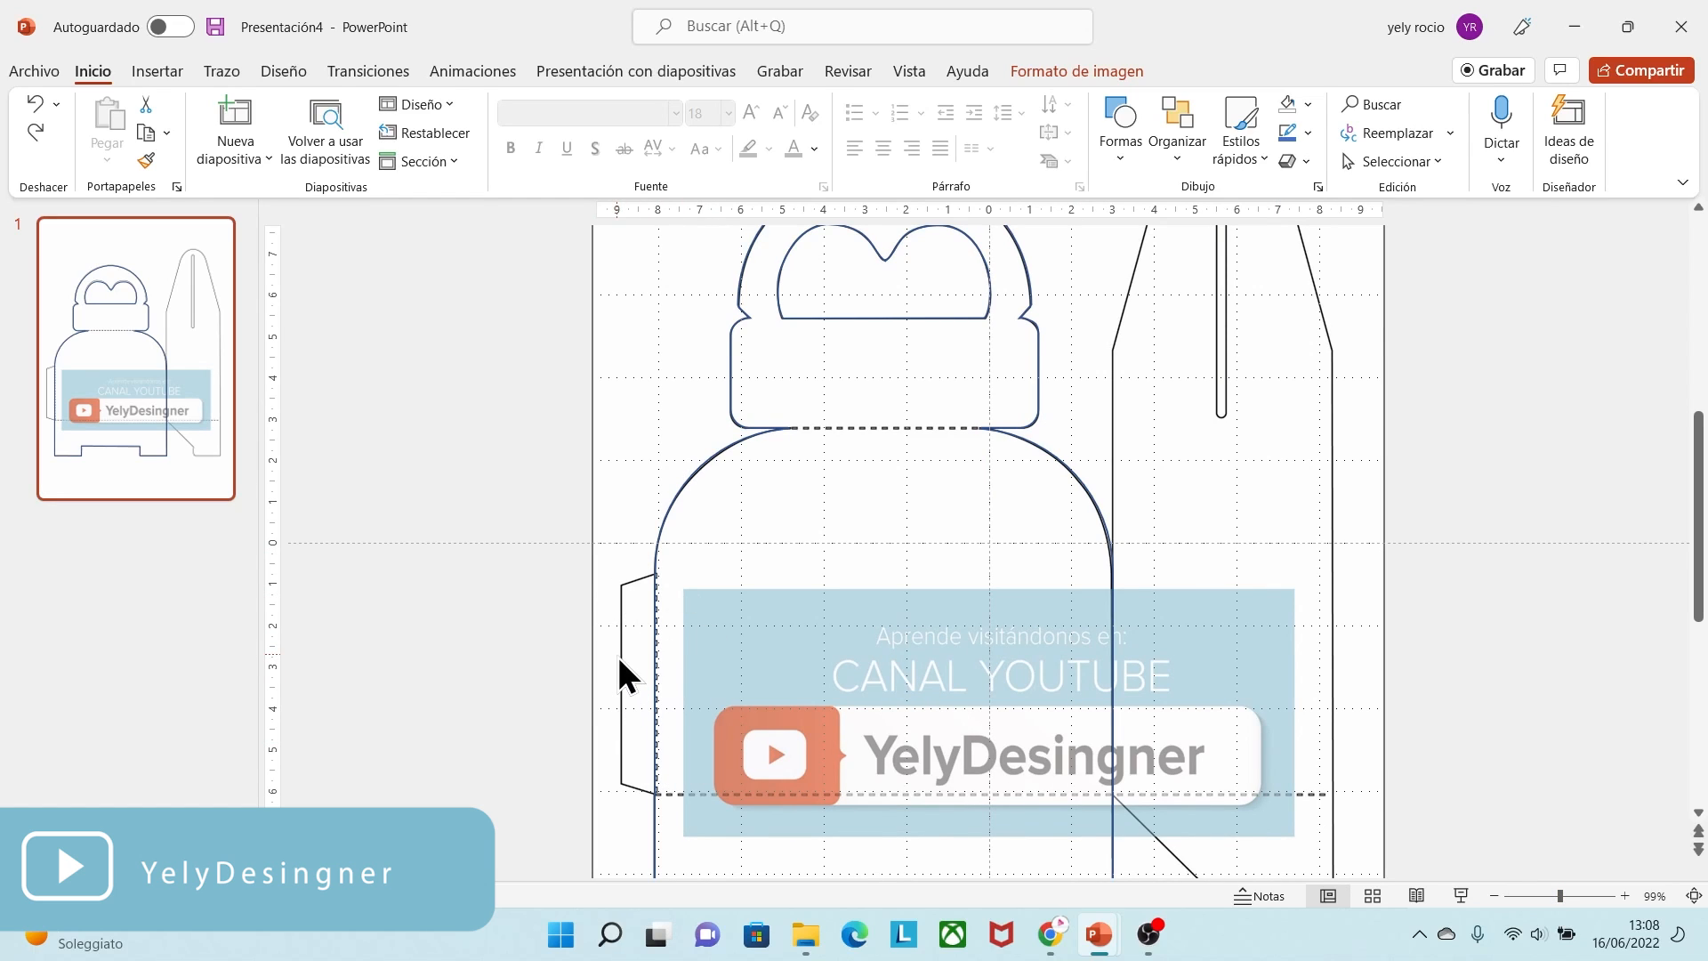
pyautogui.click(149, 72)
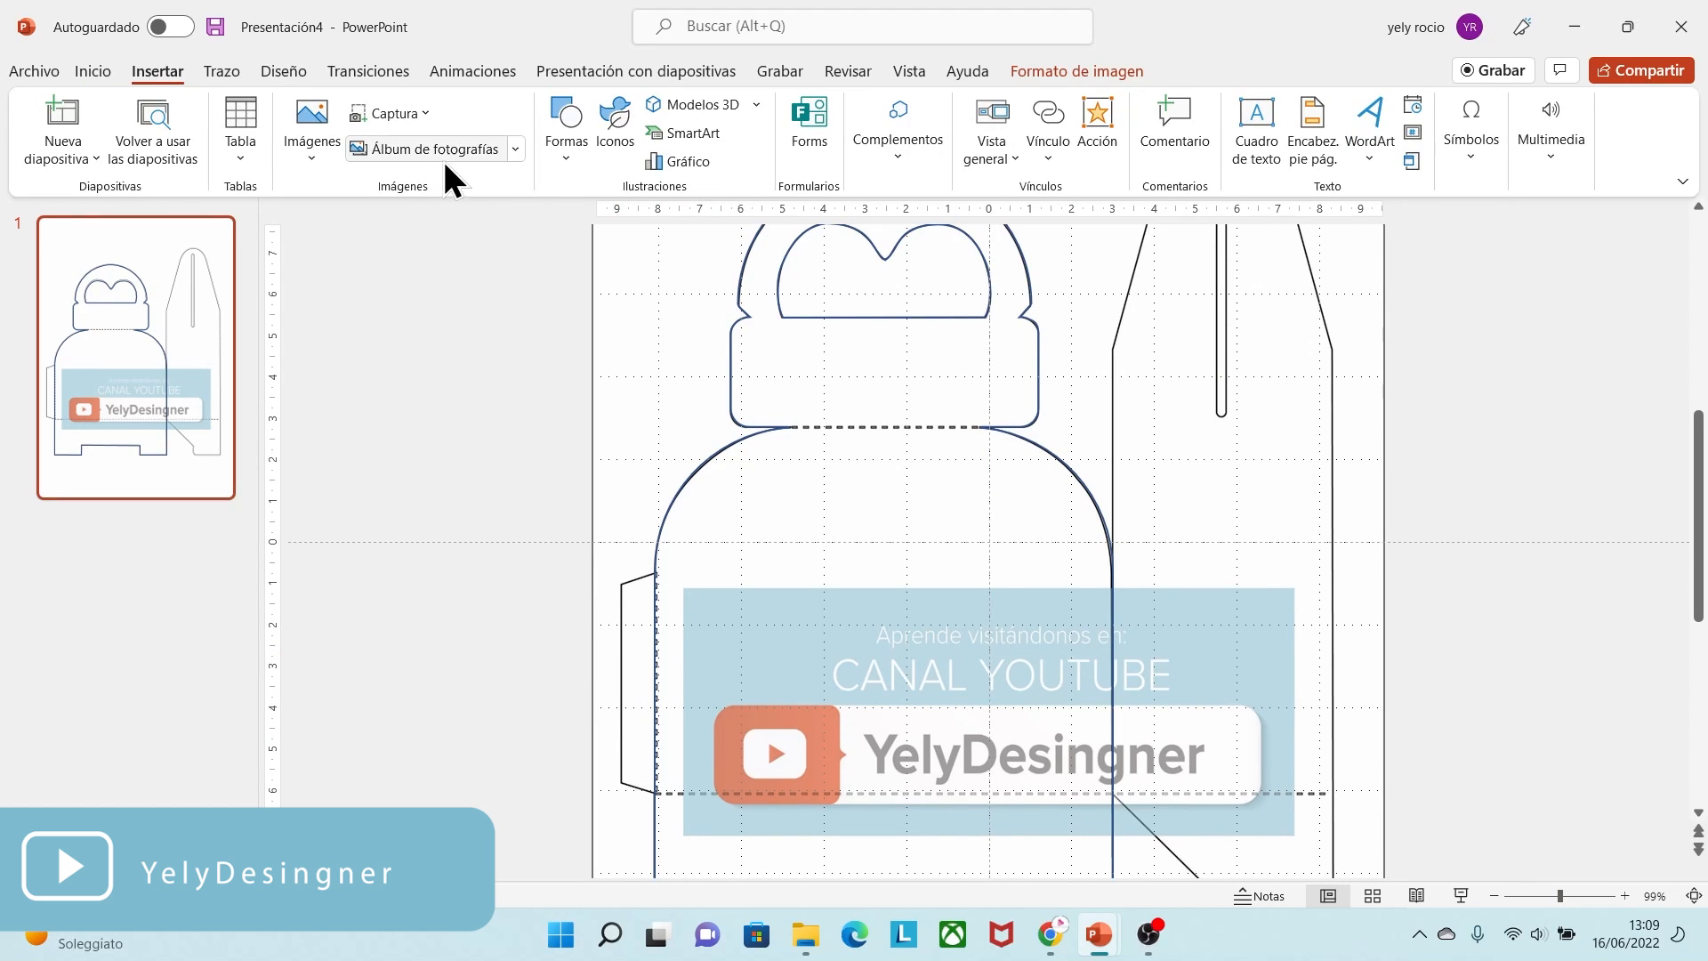
pyautogui.click(564, 133)
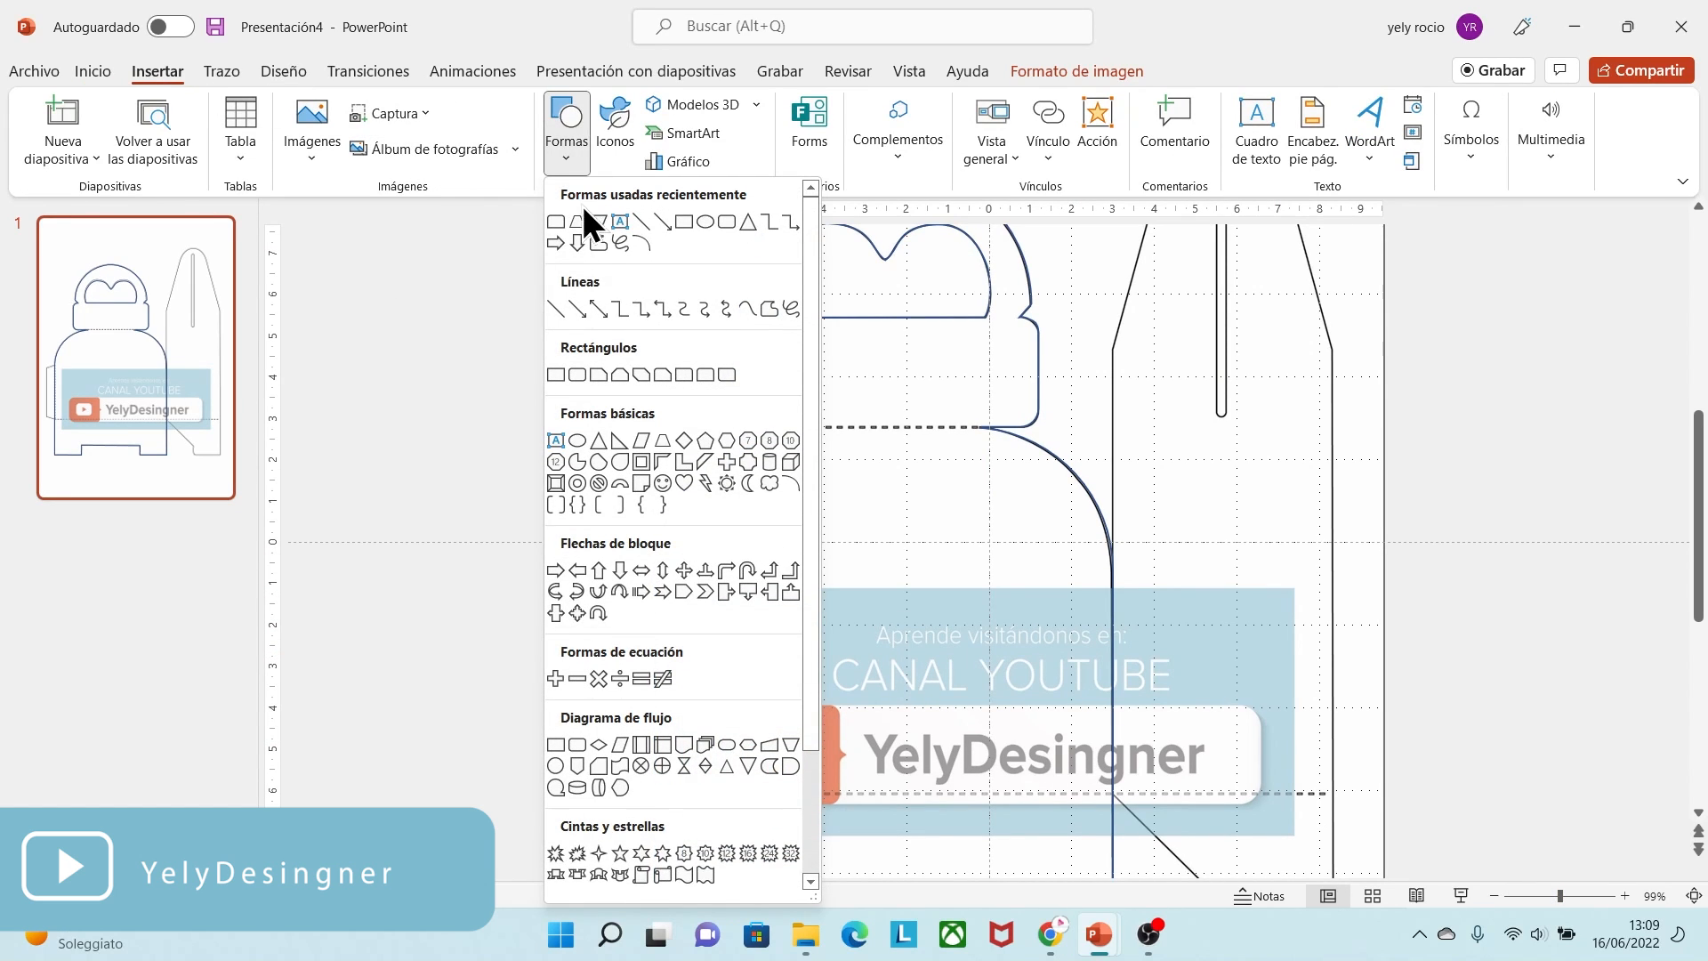
pyautogui.click(662, 443)
pyautogui.moveTo(610, 460); pyautogui.dragTo(894, 508)
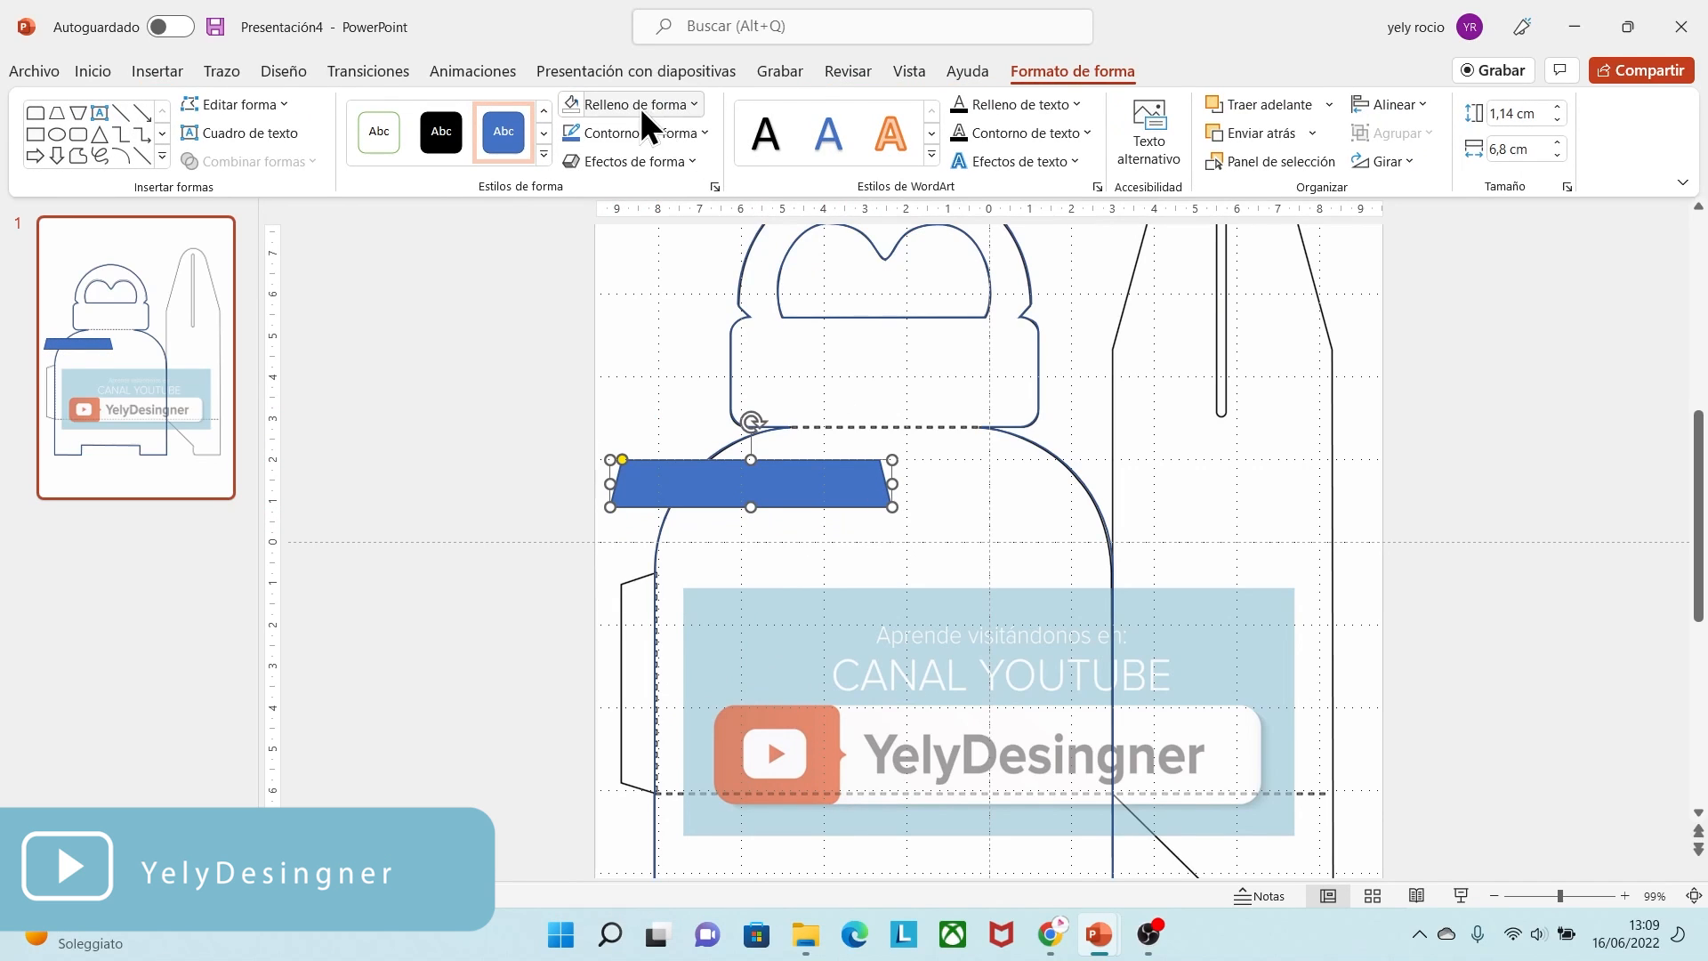
pyautogui.click(639, 105)
pyautogui.click(606, 341)
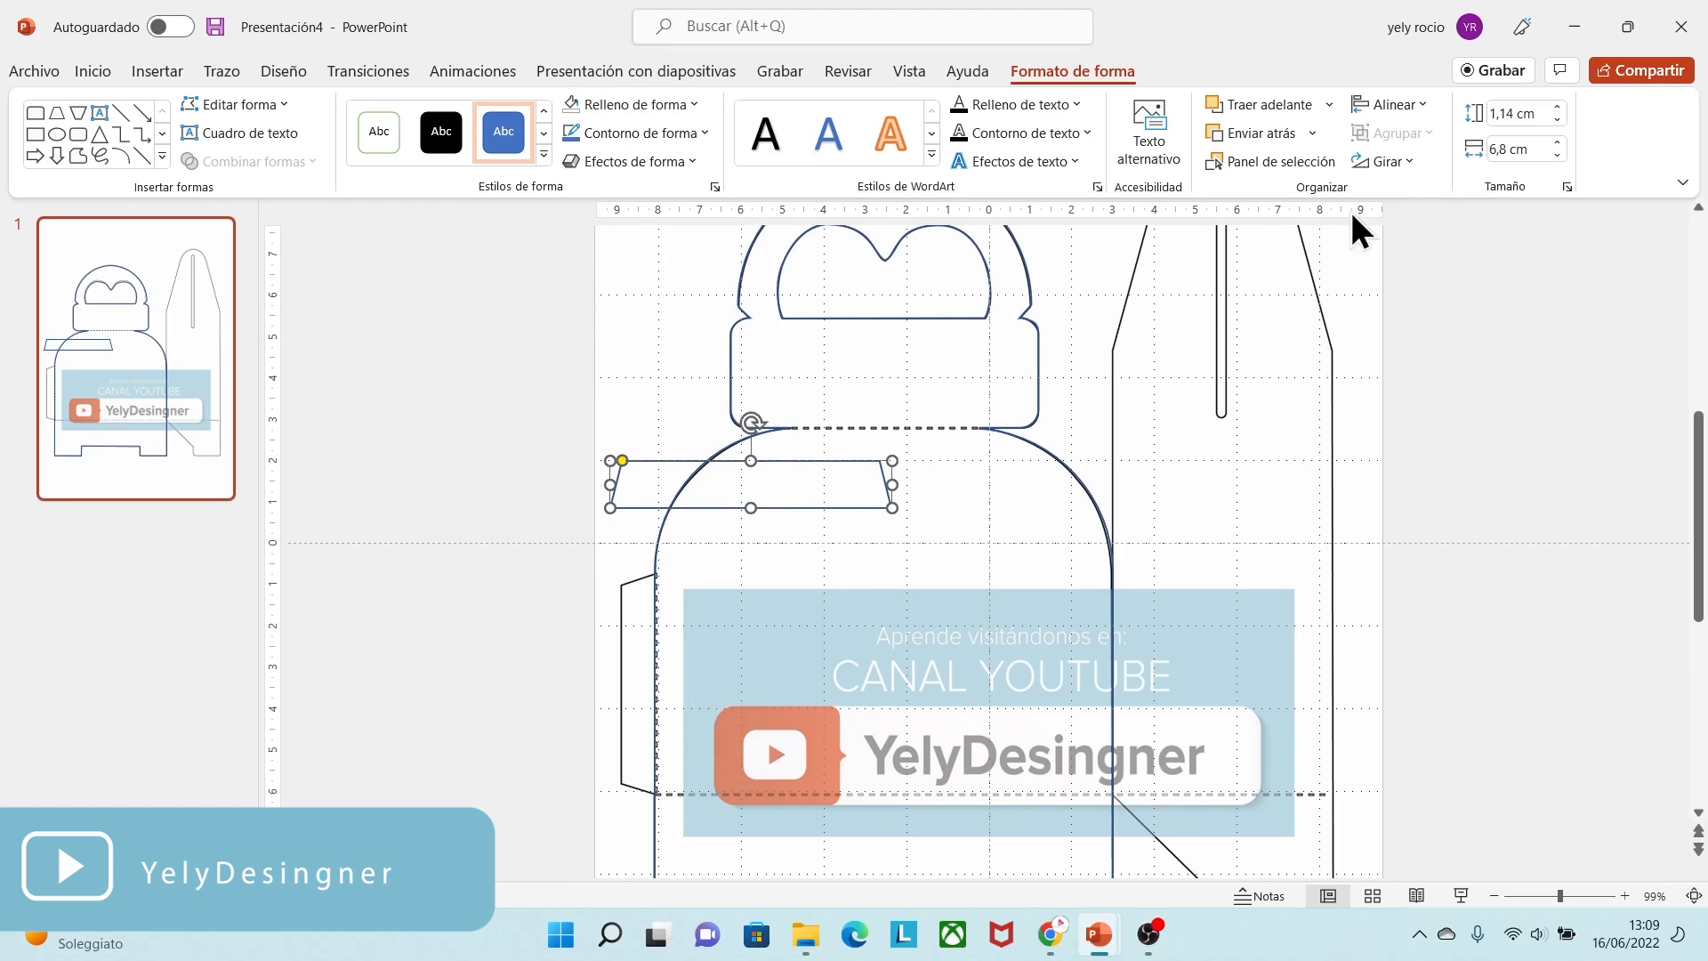
# - Rotate the trapezoid 90° left, move it onto the body's left flap, and resize it to about 5.33 by 0.87 cm to match
pyautogui.click(1401, 160)
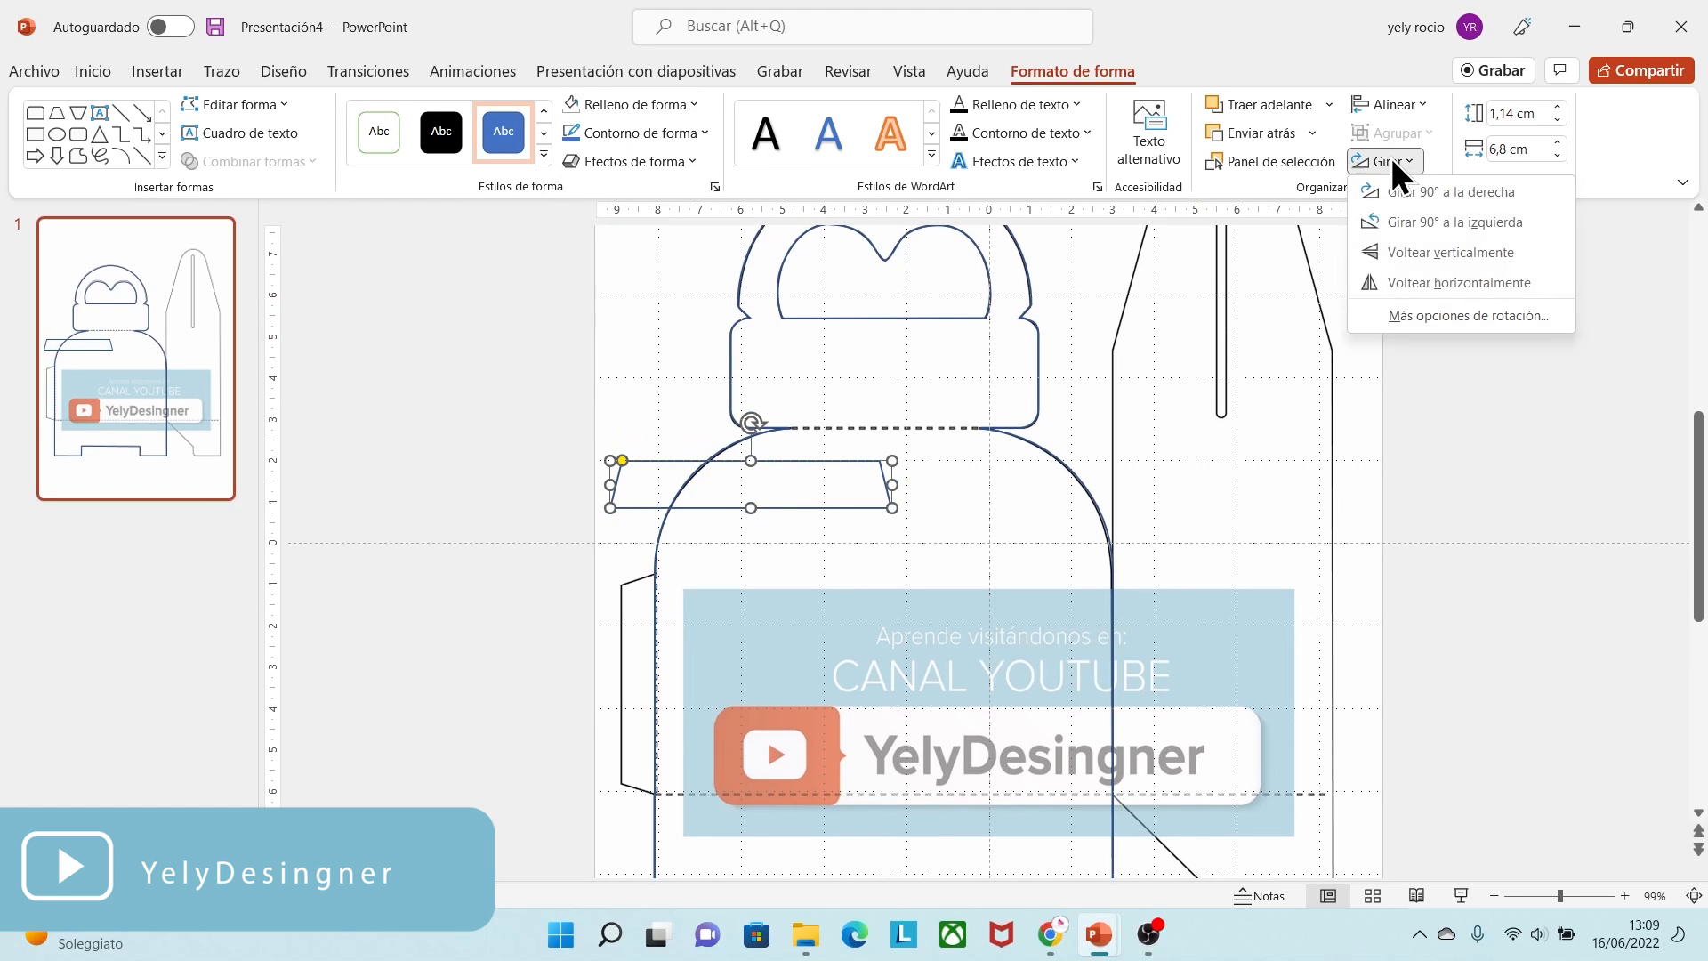
pyautogui.click(1395, 215)
pyautogui.moveTo(775, 517); pyautogui.dragTo(657, 686)
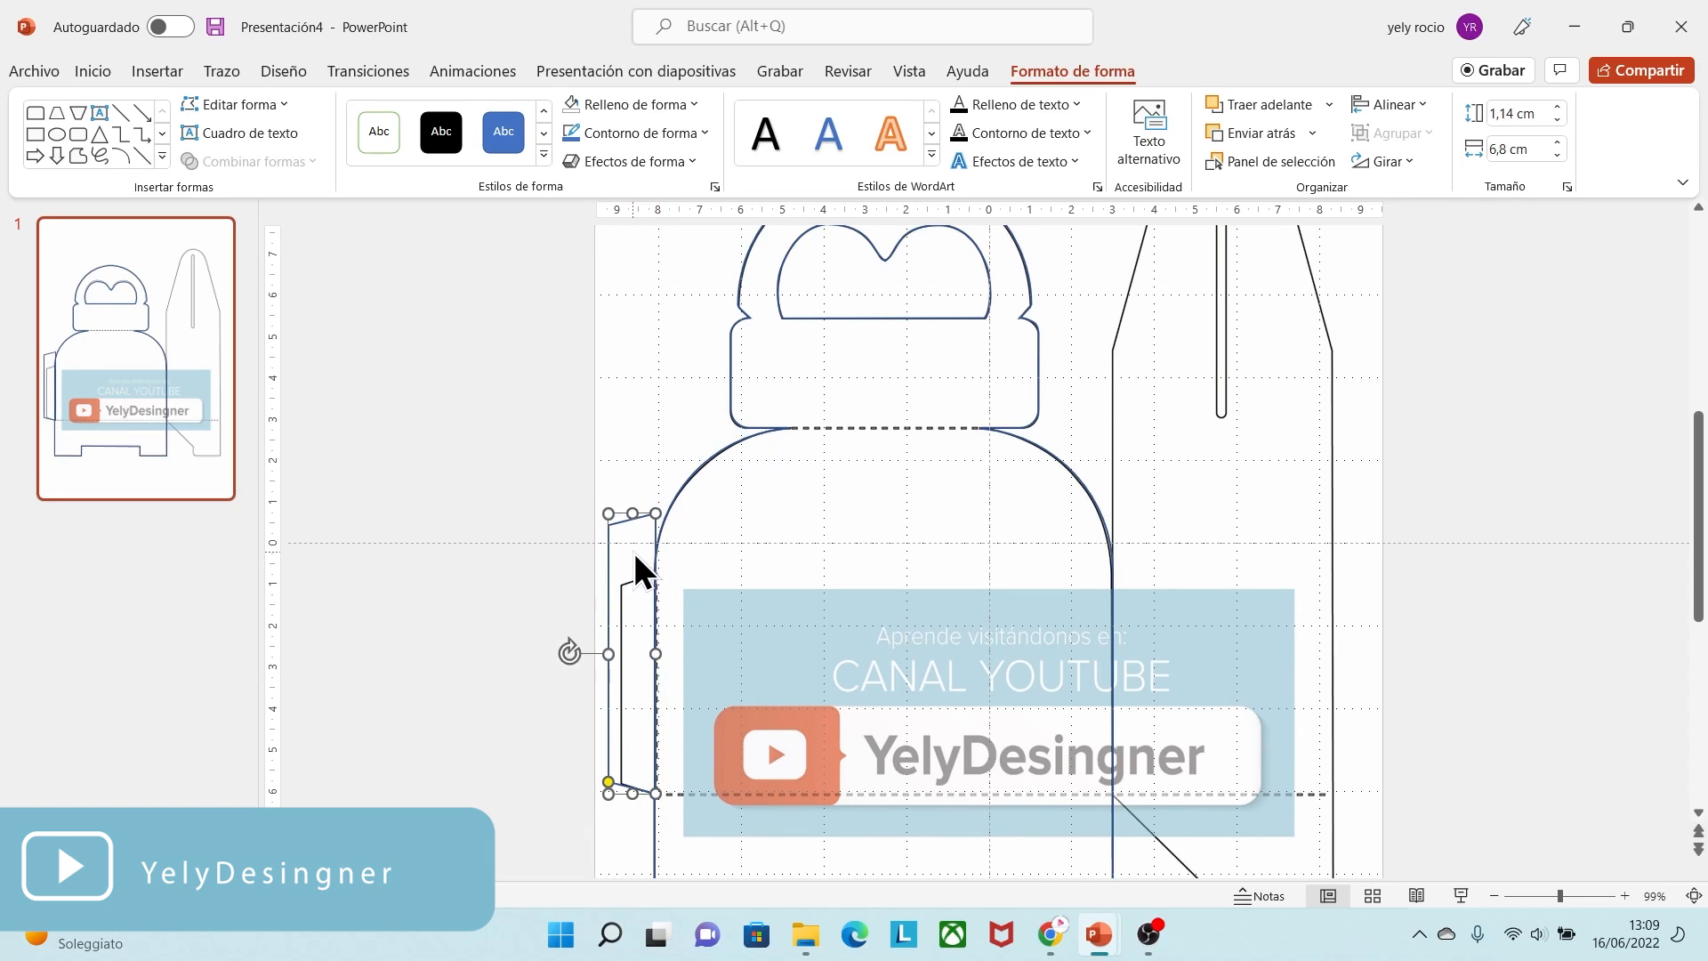
pyautogui.moveTo(629, 510); pyautogui.dragTo(639, 579)
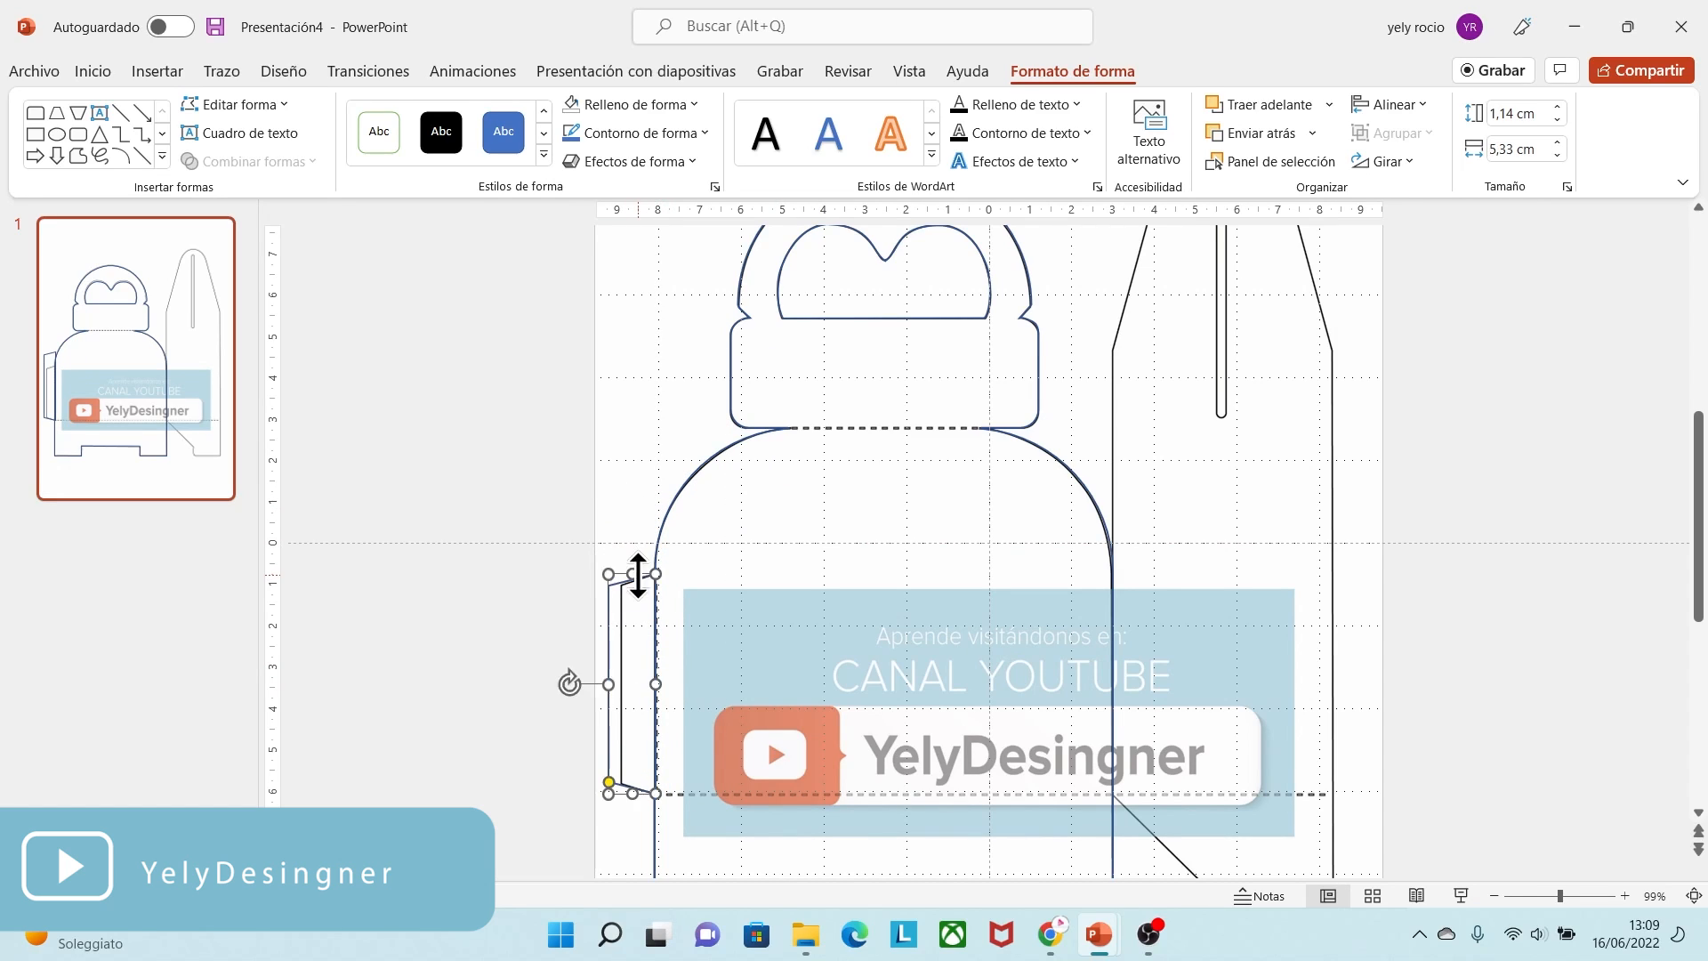
pyautogui.moveTo(620, 683); pyautogui.dragTo(620, 683)
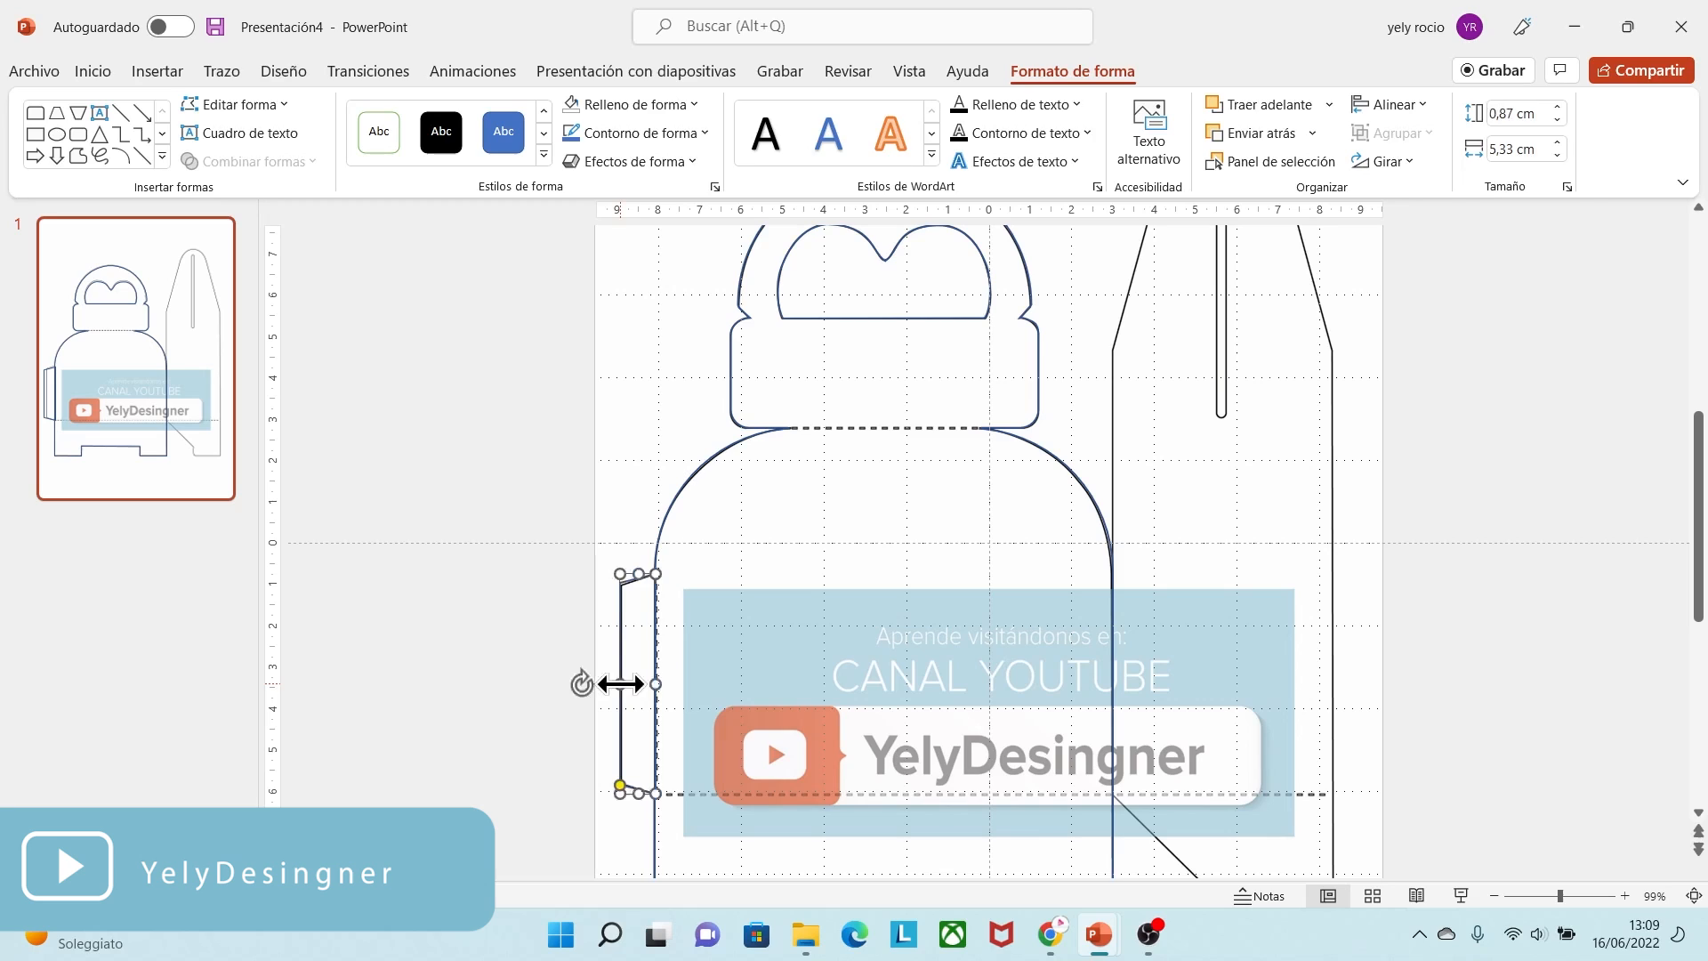
pyautogui.click(480, 654)
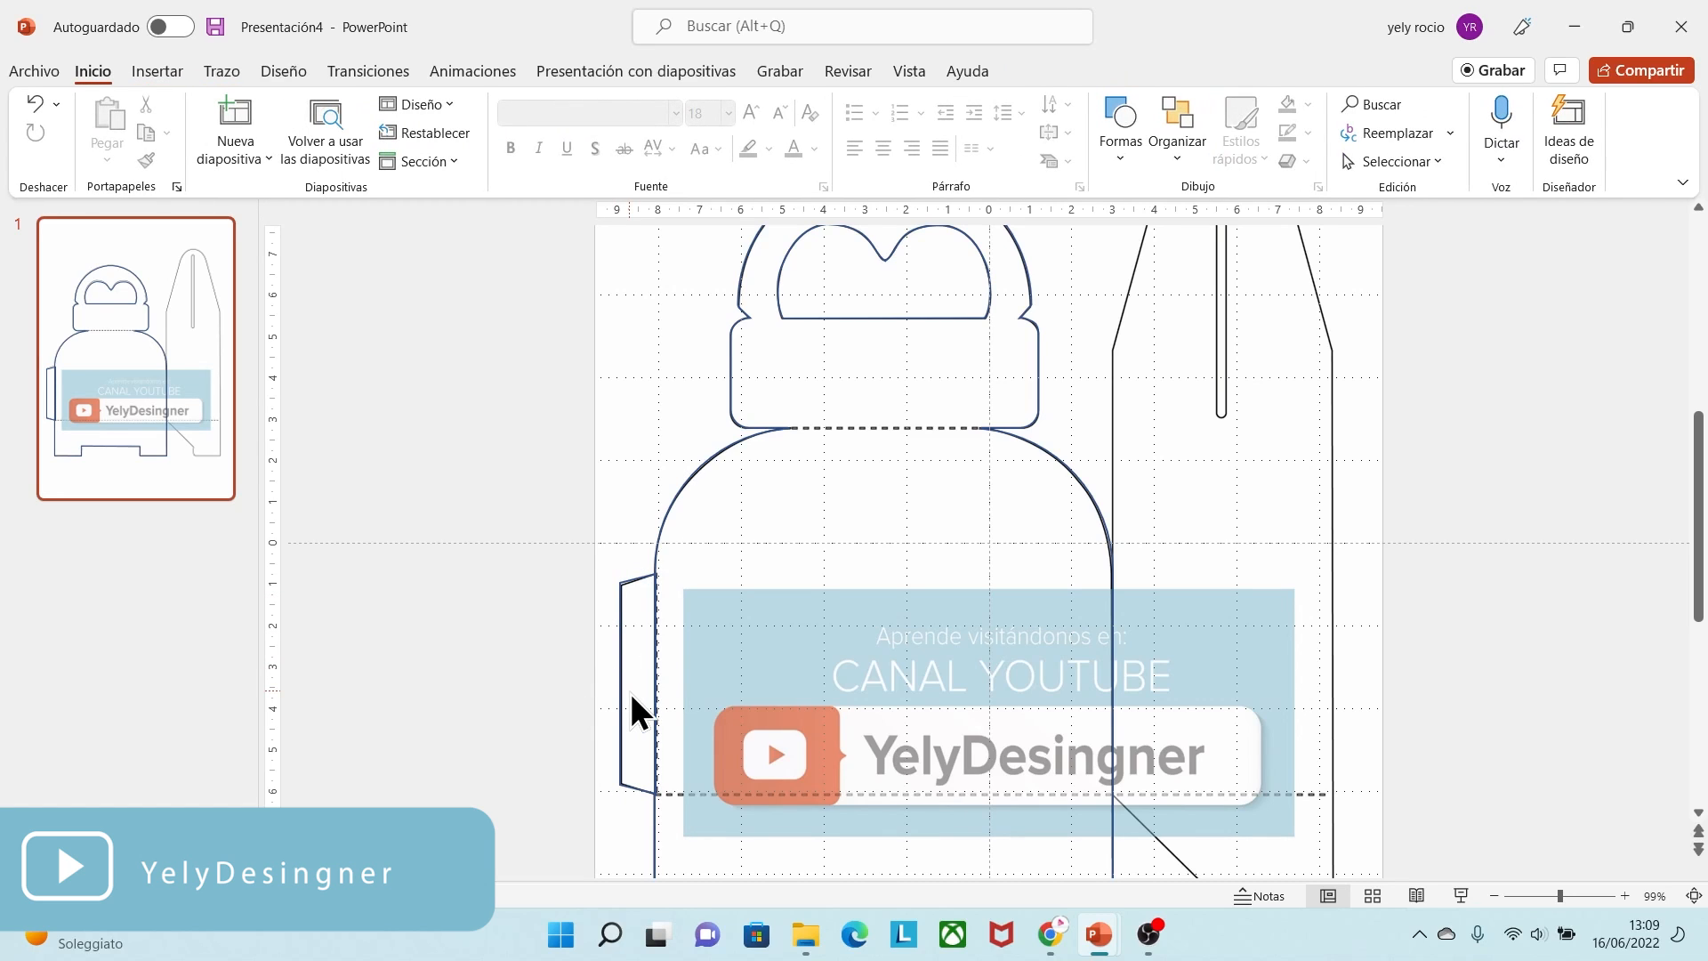
# - Trace the tall right-hand side panel with a freeform shape about 20.47 cm high and 5.35 cm wide, and remove its fill
pyautogui.click(1552, 895)
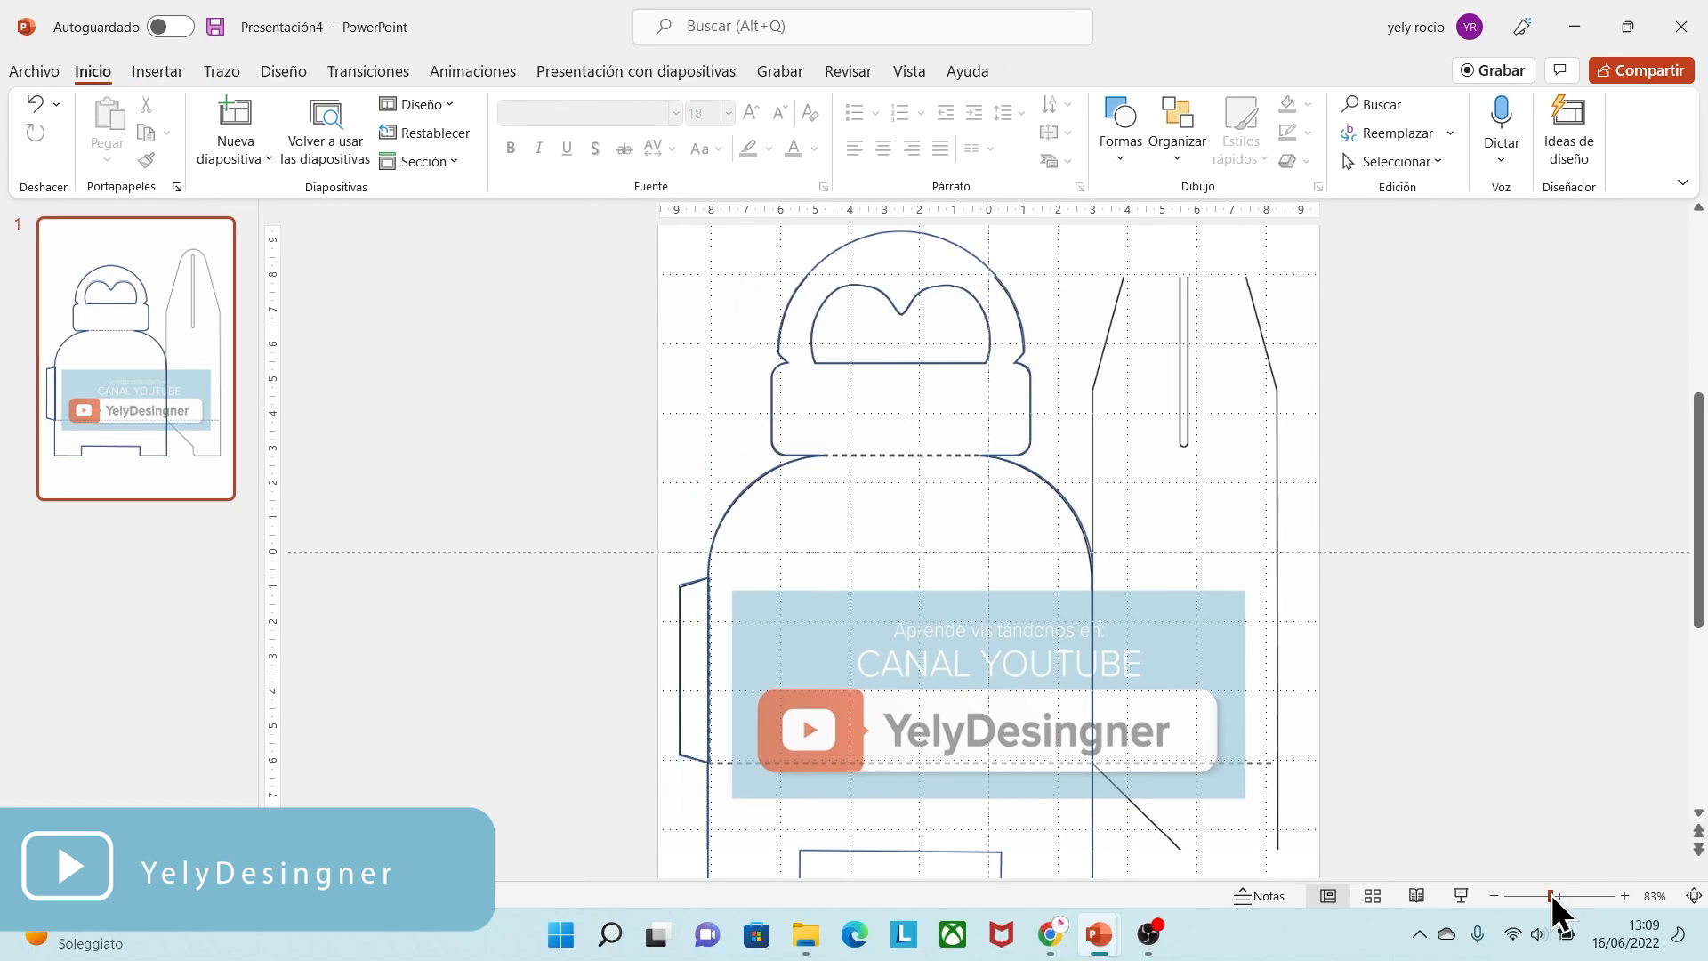
pyautogui.click(1535, 895)
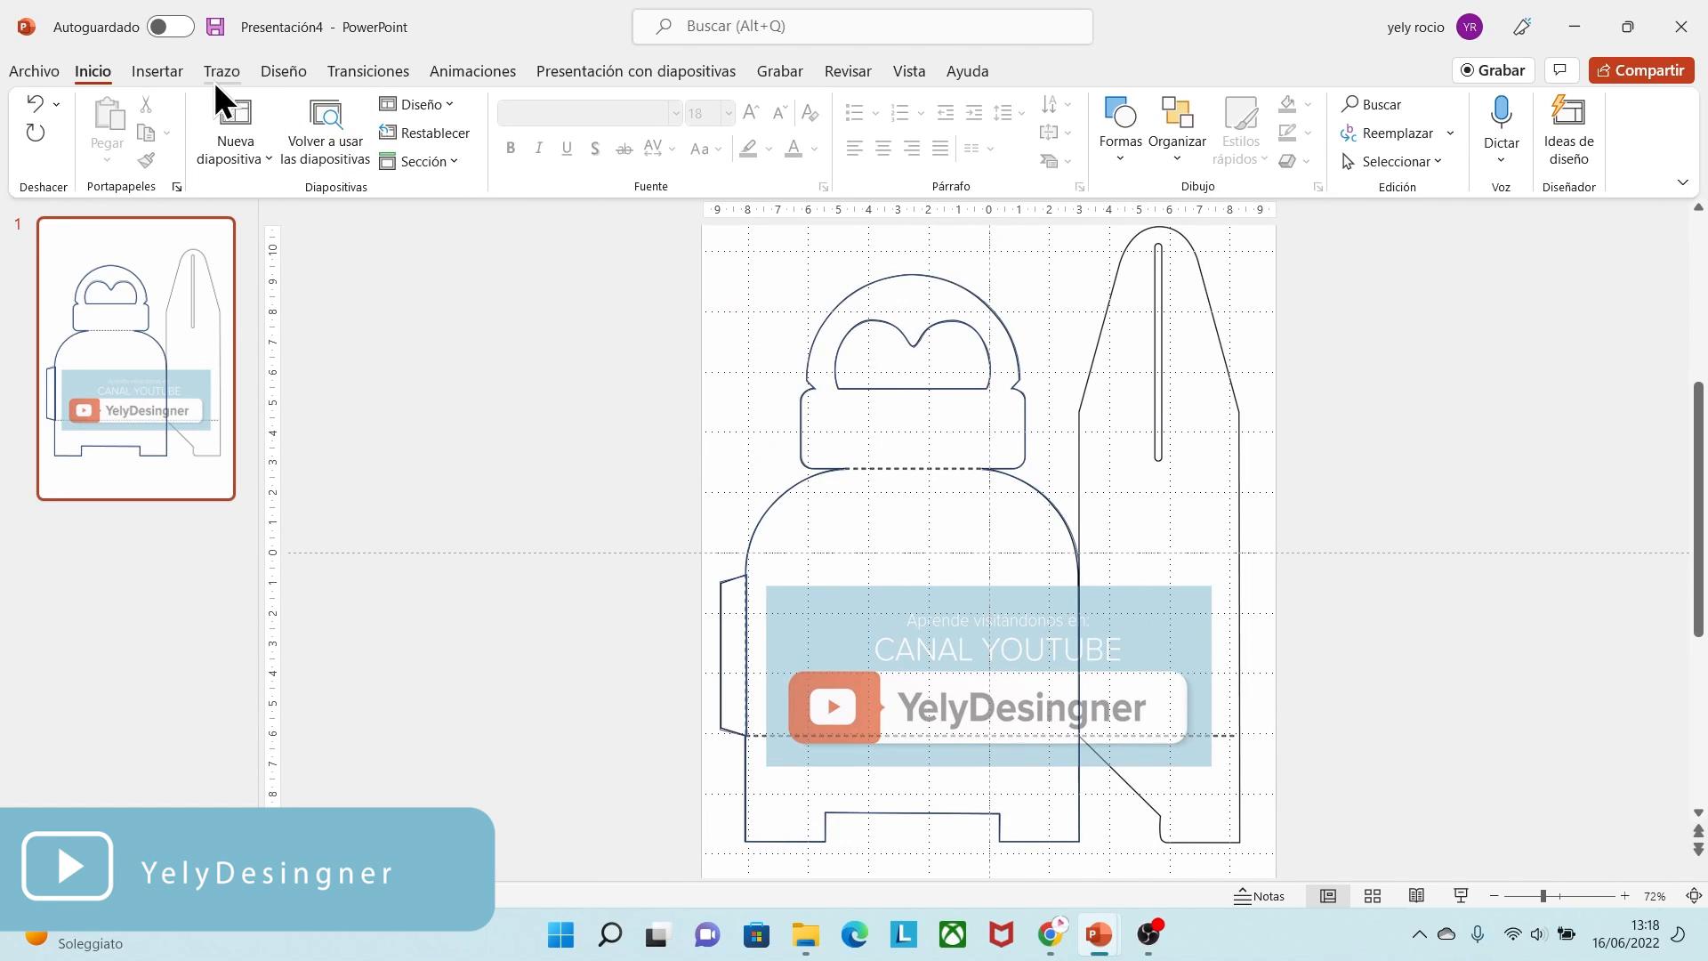
pyautogui.click(166, 70)
pyautogui.click(567, 142)
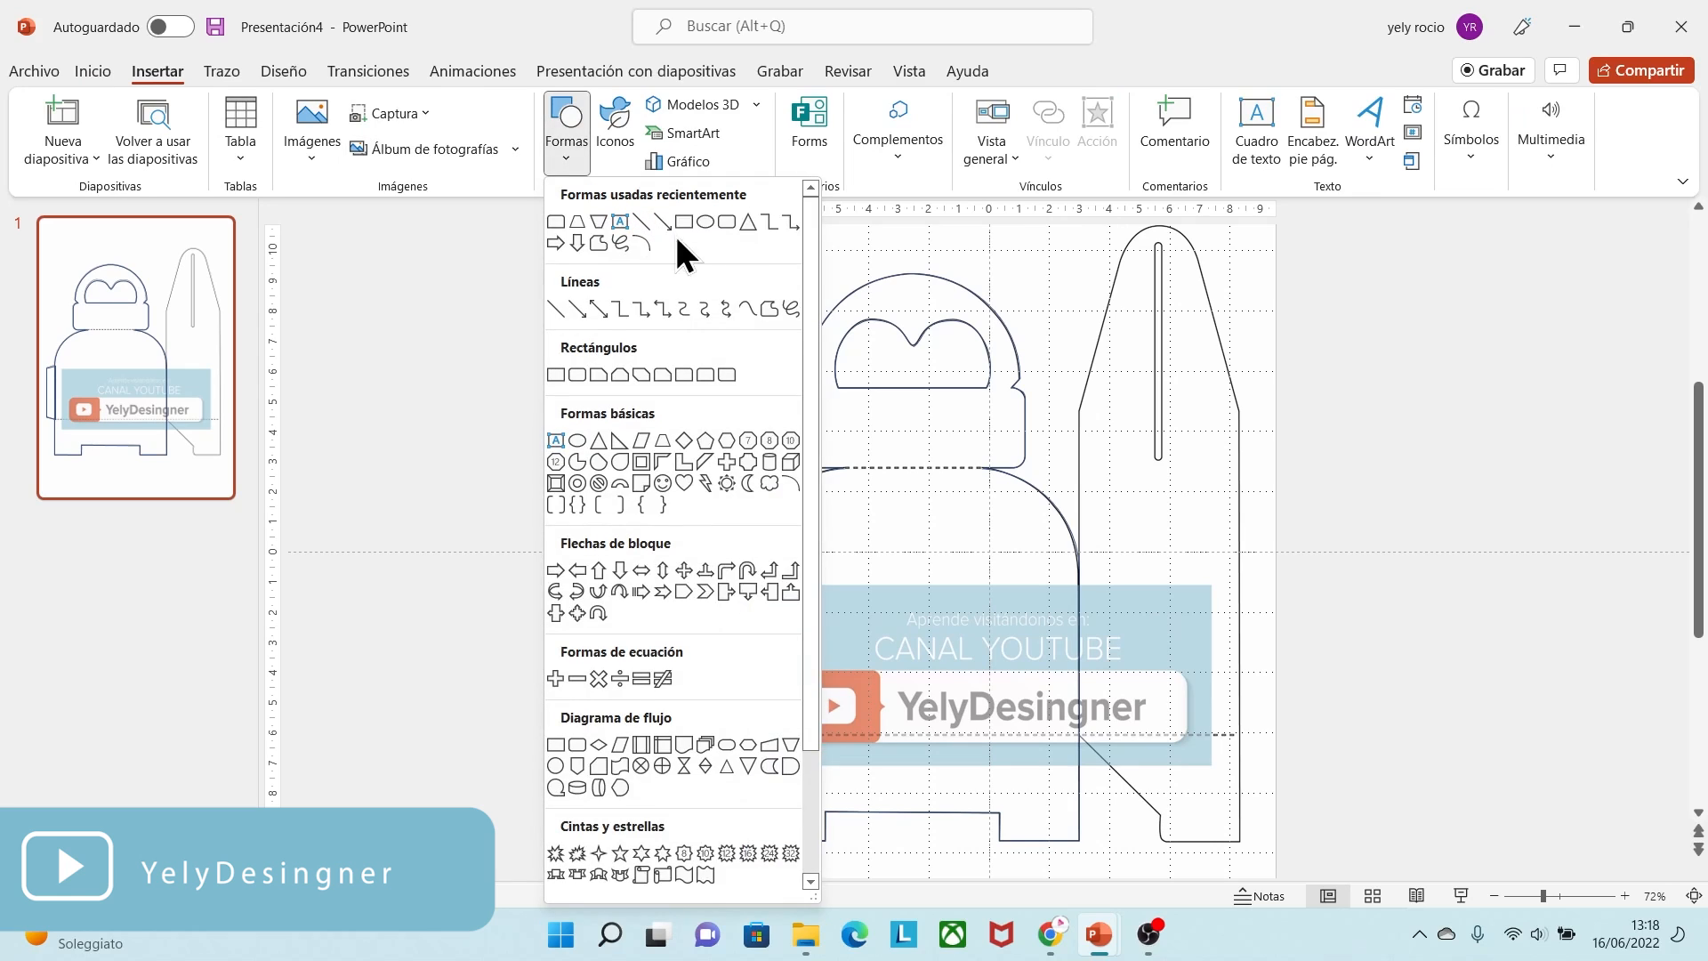
pyautogui.click(765, 309)
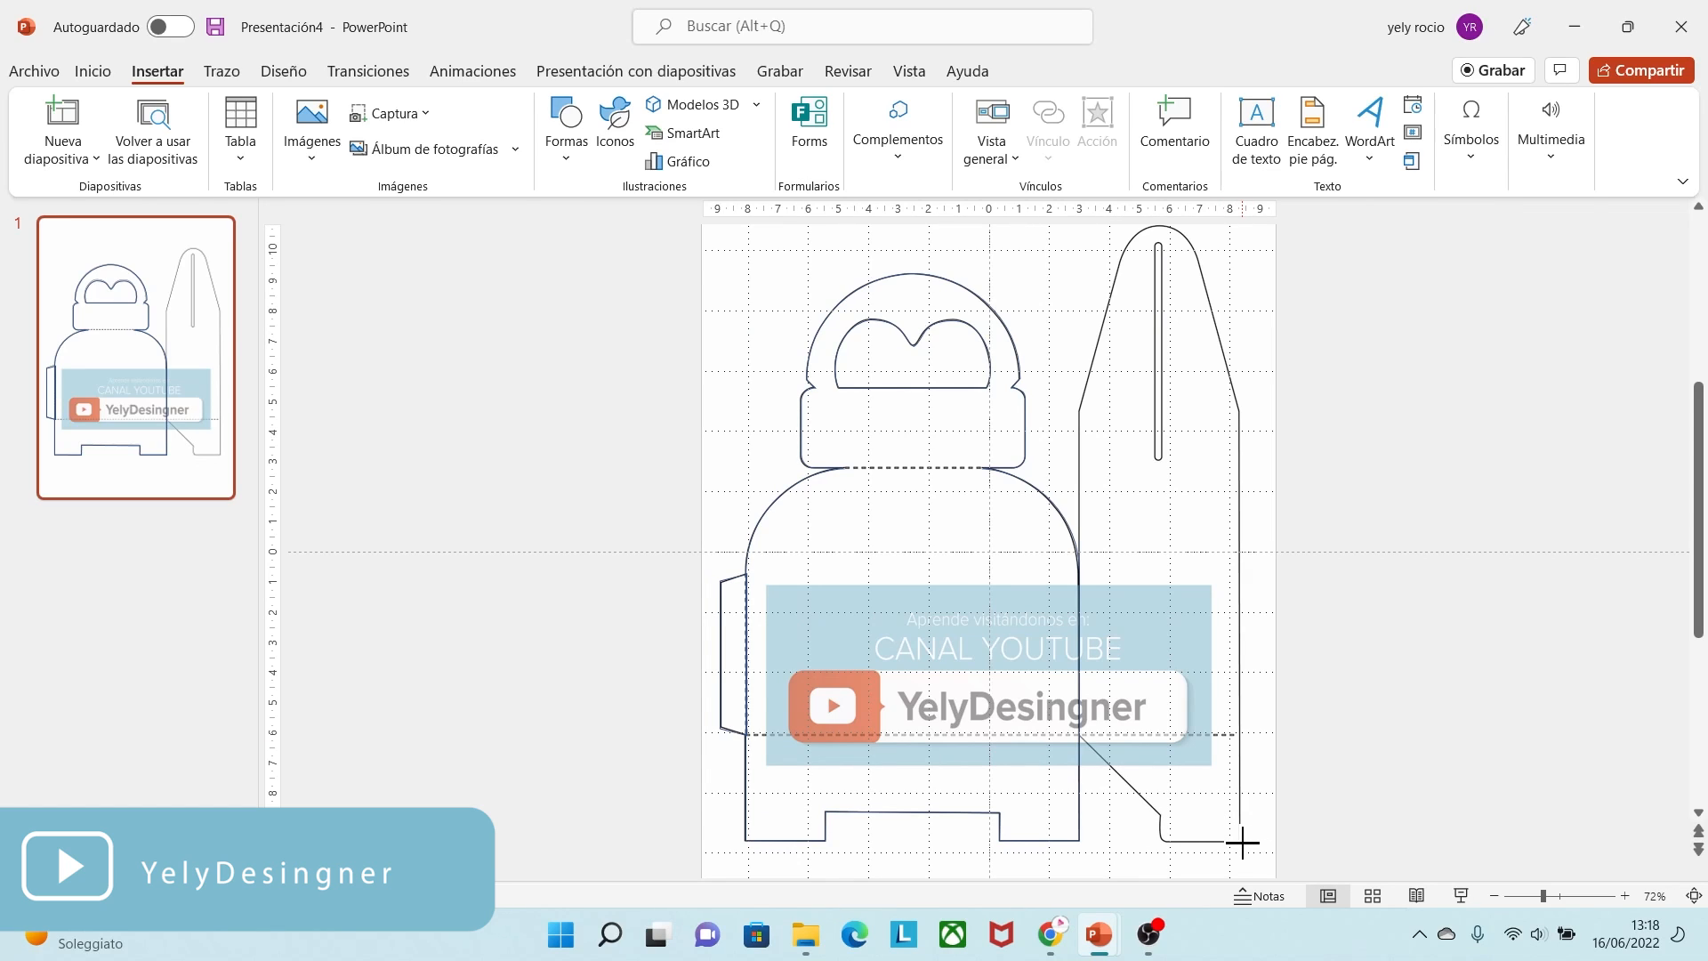
pyautogui.moveTo(1240, 838)
pyautogui.mouseDown()
pyautogui.moveTo(1240, 410)
pyautogui.moveTo(1193, 251)
pyautogui.moveTo(1158, 227)
pyautogui.moveTo(1094, 362)
pyautogui.moveTo(1079, 595)
pyautogui.moveTo(1136, 813)
pyautogui.moveTo(1192, 846)
pyautogui.moveTo(1164, 839)
pyautogui.moveTo(1239, 831)
pyautogui.mouseUp()
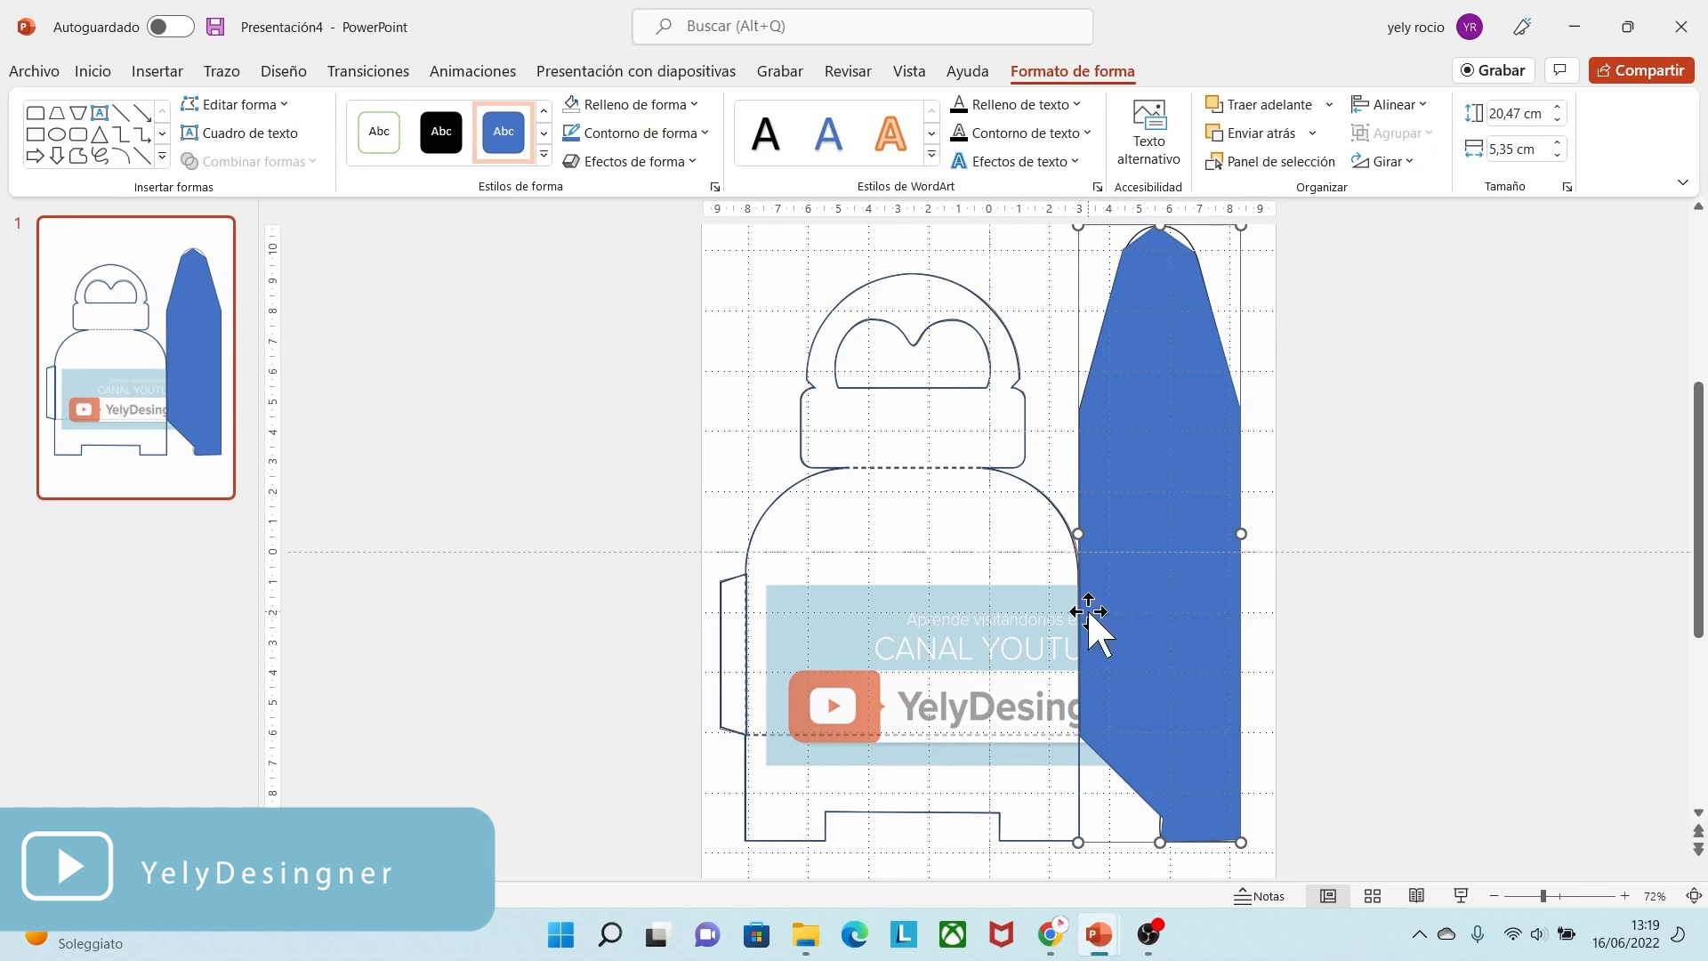
pyautogui.click(616, 102)
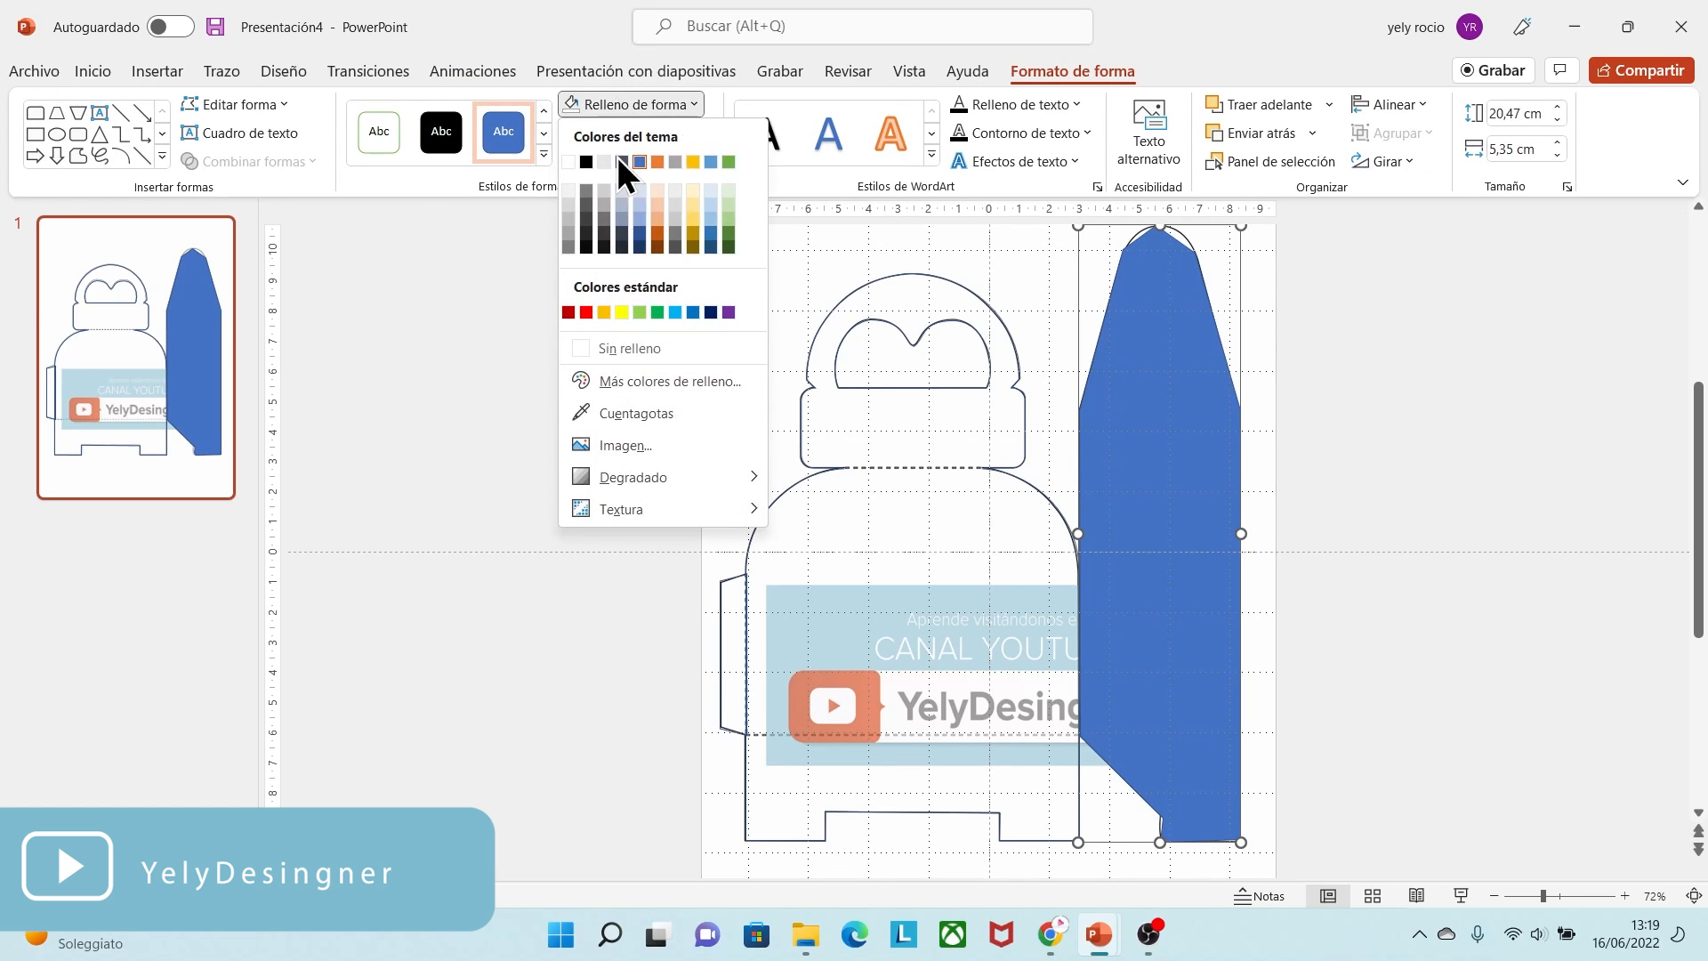
pyautogui.click(622, 347)
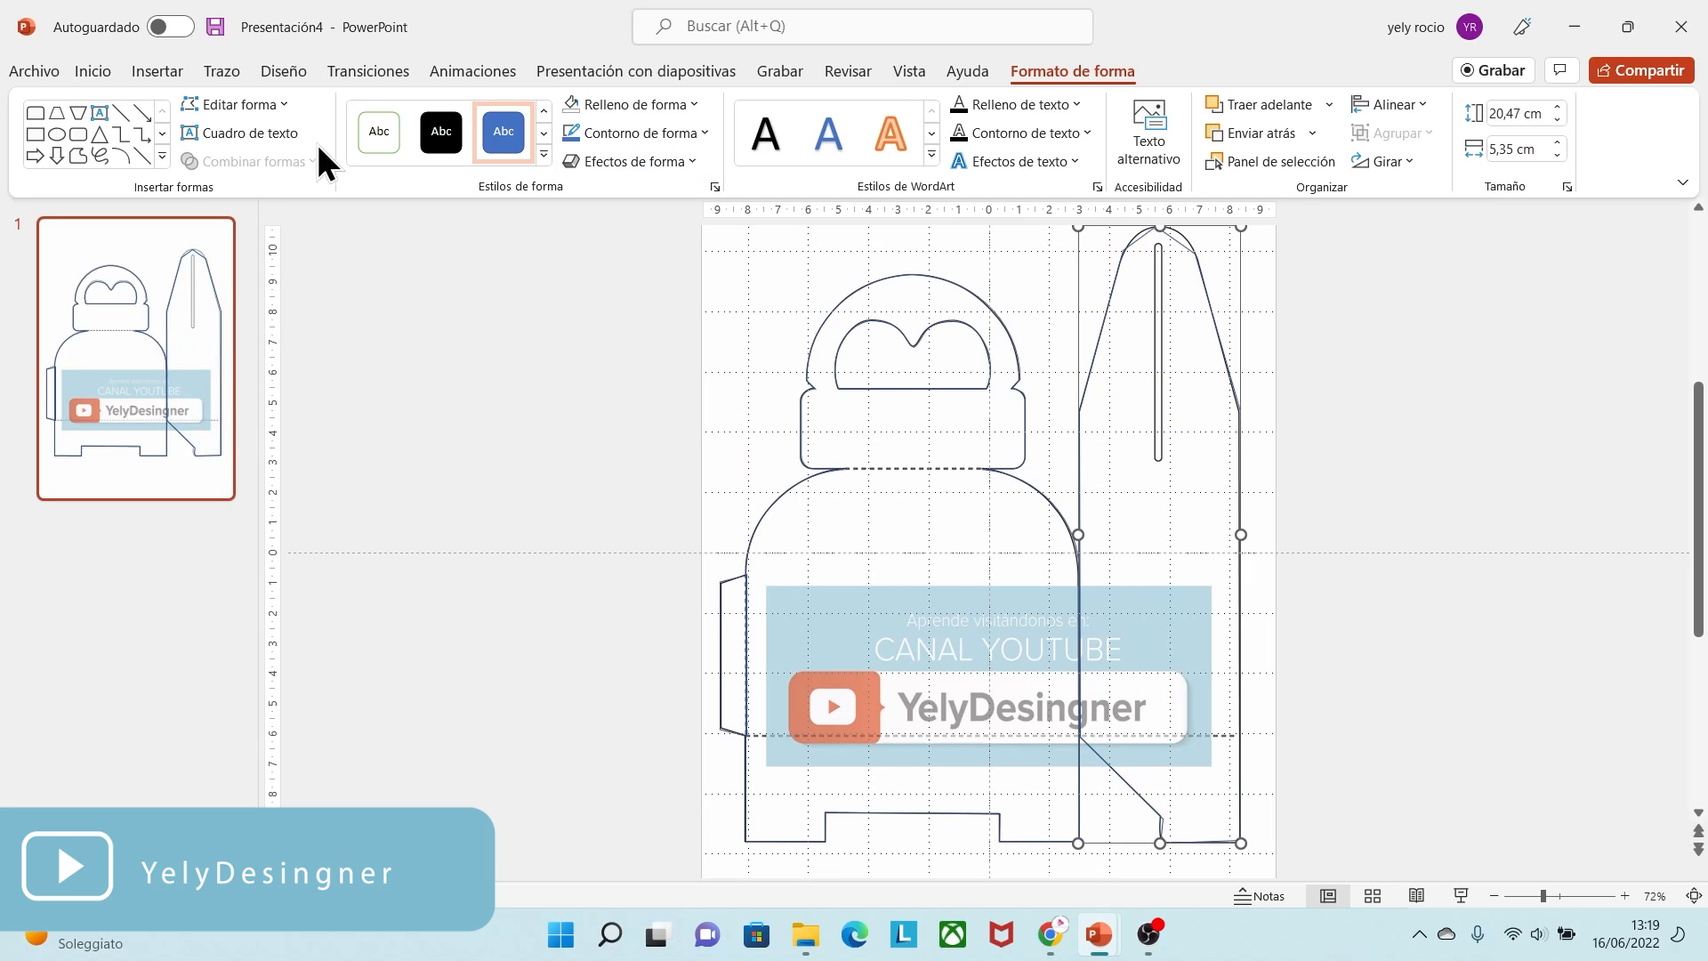
# - Edit the side panel's points so the foot's corners align with the template and its lower left corner is rounded
pyautogui.click(254, 103)
pyautogui.click(253, 166)
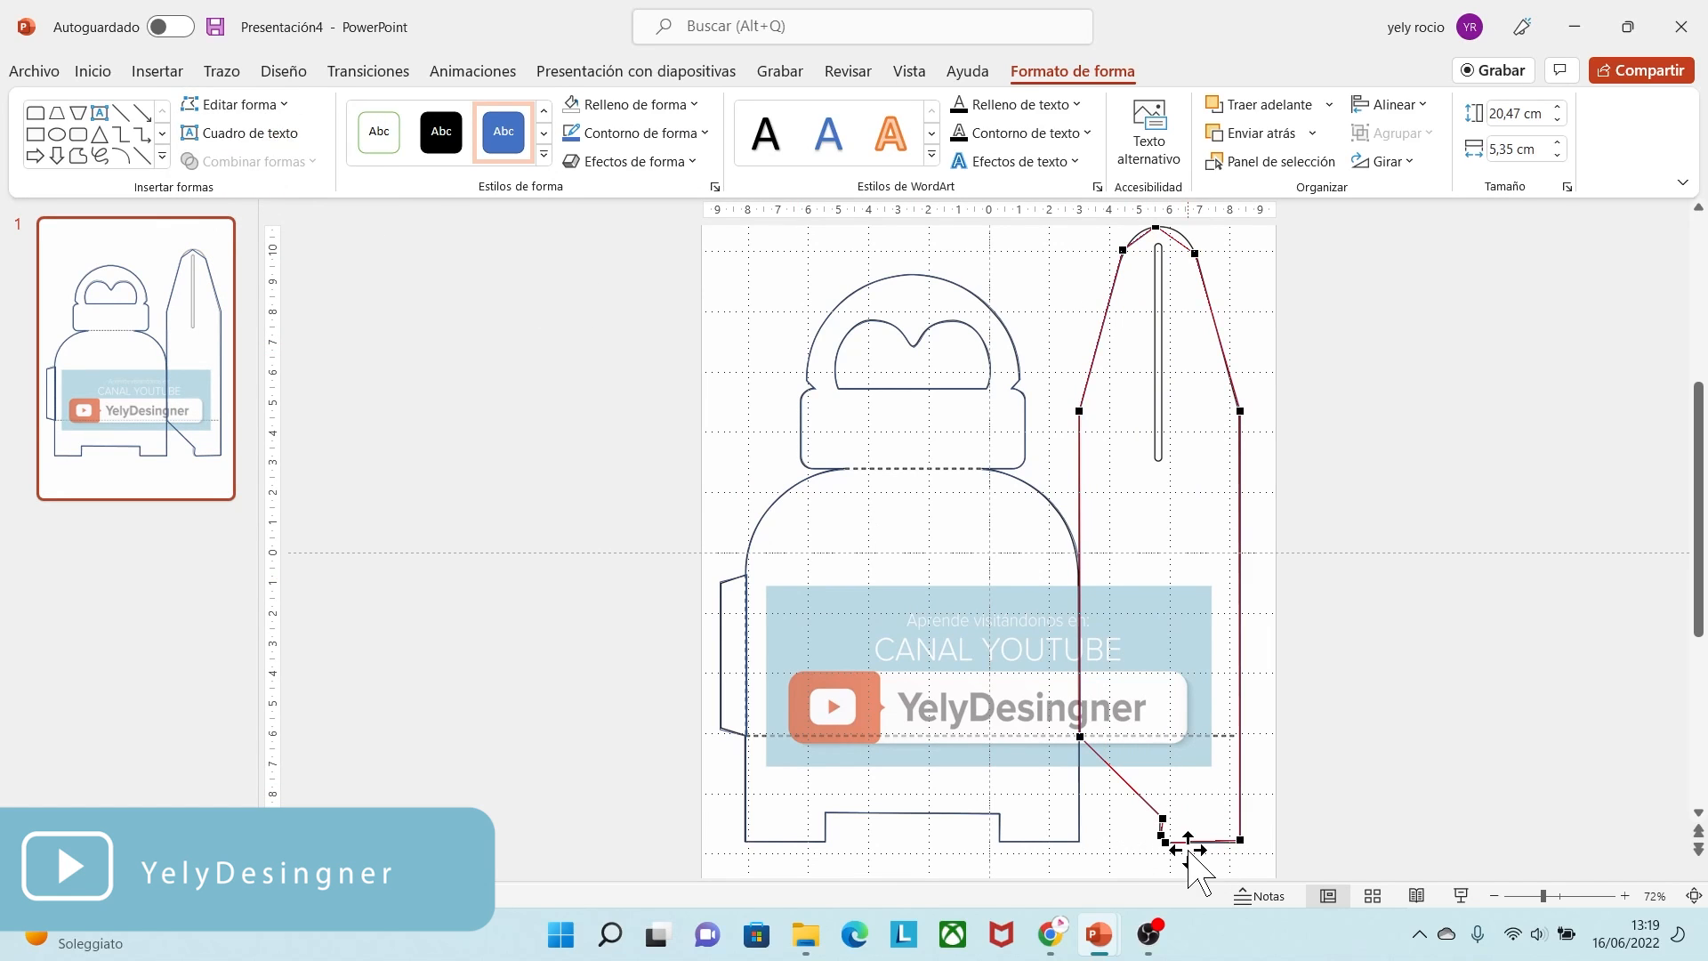
pyautogui.click(1595, 896)
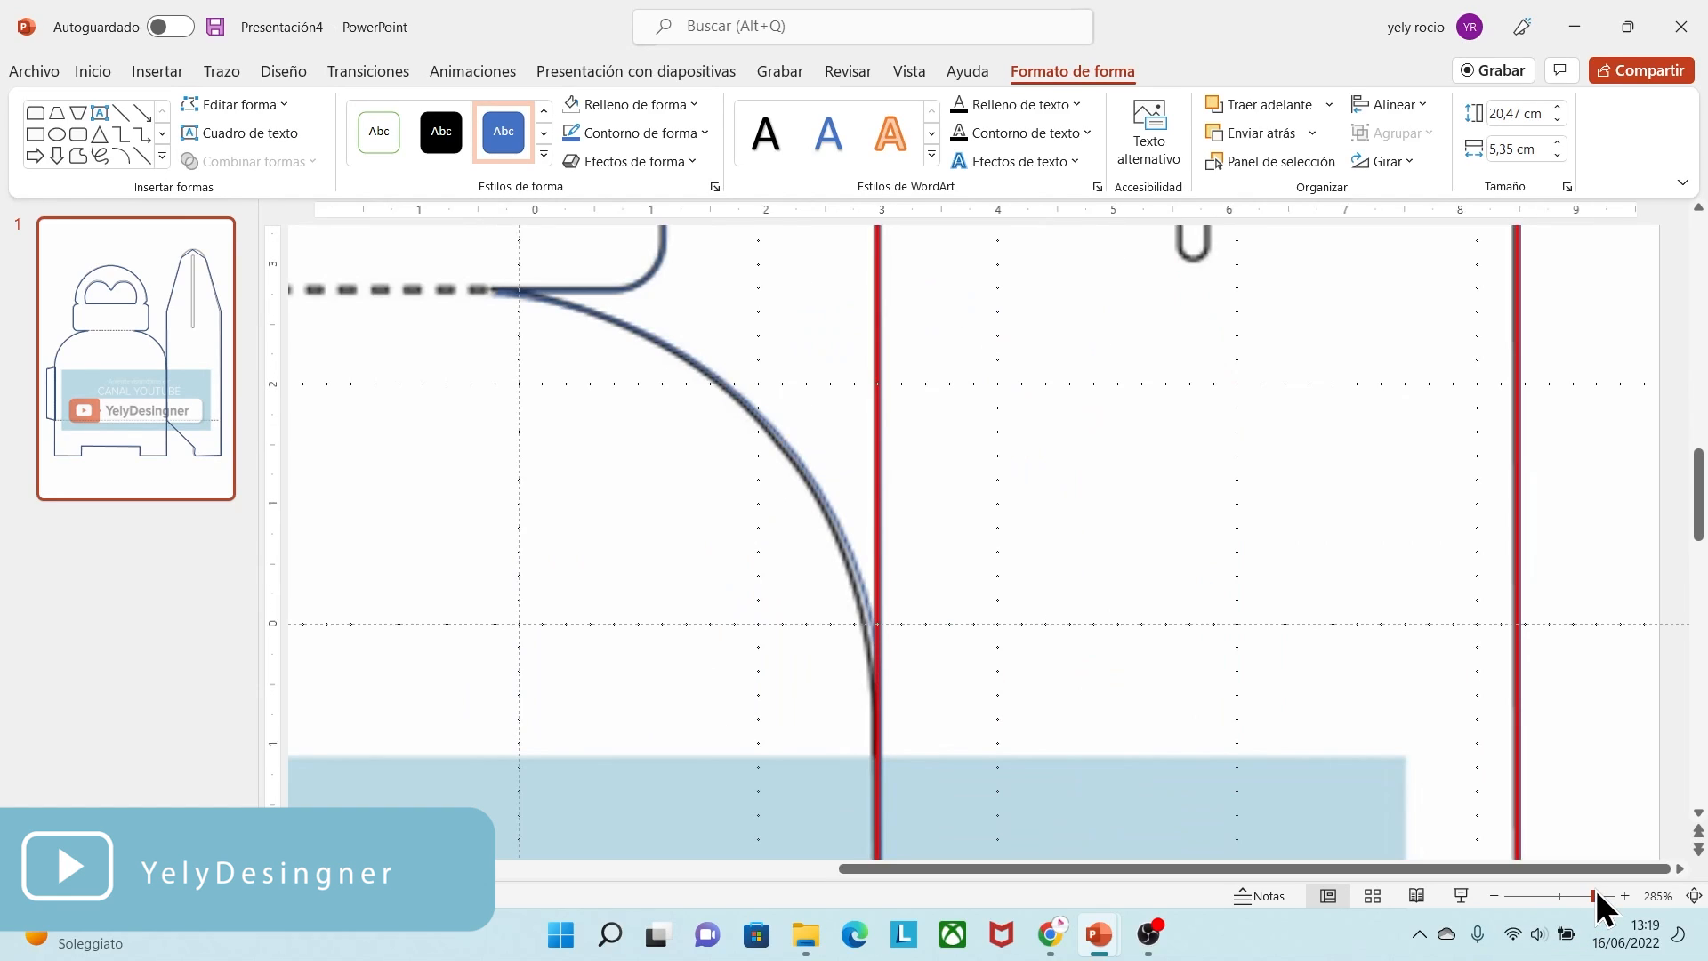
pyautogui.moveTo(1699, 534); pyautogui.dragTo(1699, 721)
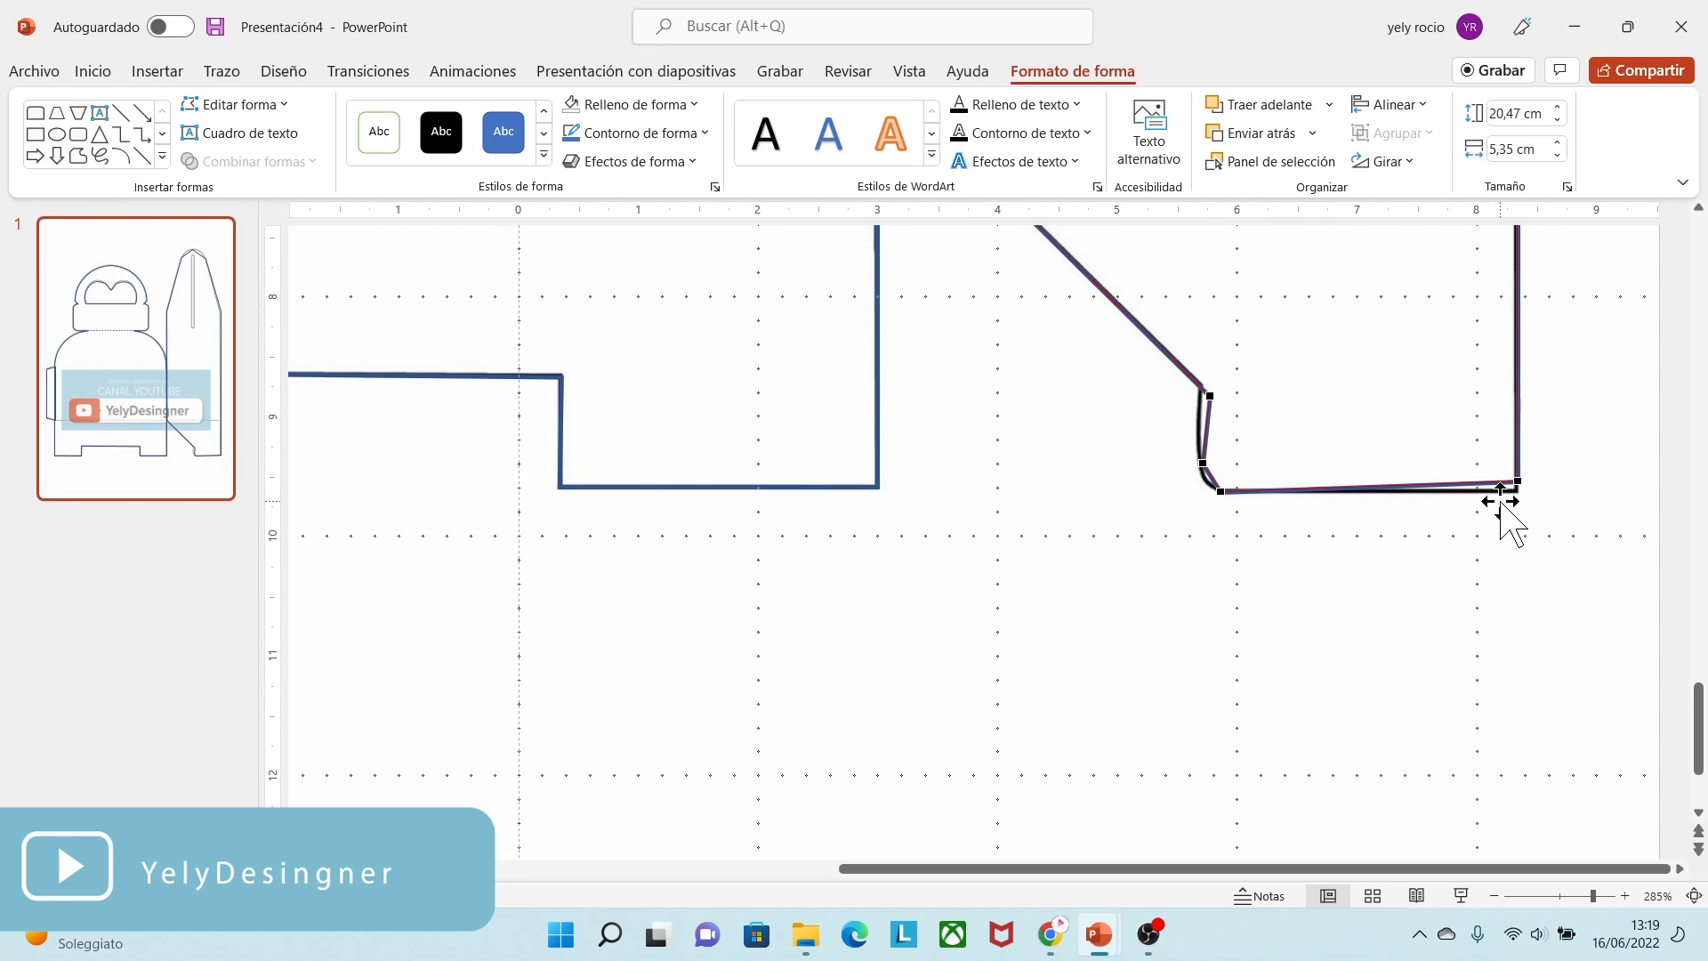
pyautogui.moveTo(1518, 483); pyautogui.dragTo(1518, 491)
pyautogui.moveTo(1210, 395); pyautogui.dragTo(1199, 385)
pyautogui.moveTo(1205, 461); pyautogui.dragTo(1233, 491)
pyautogui.click(1225, 492)
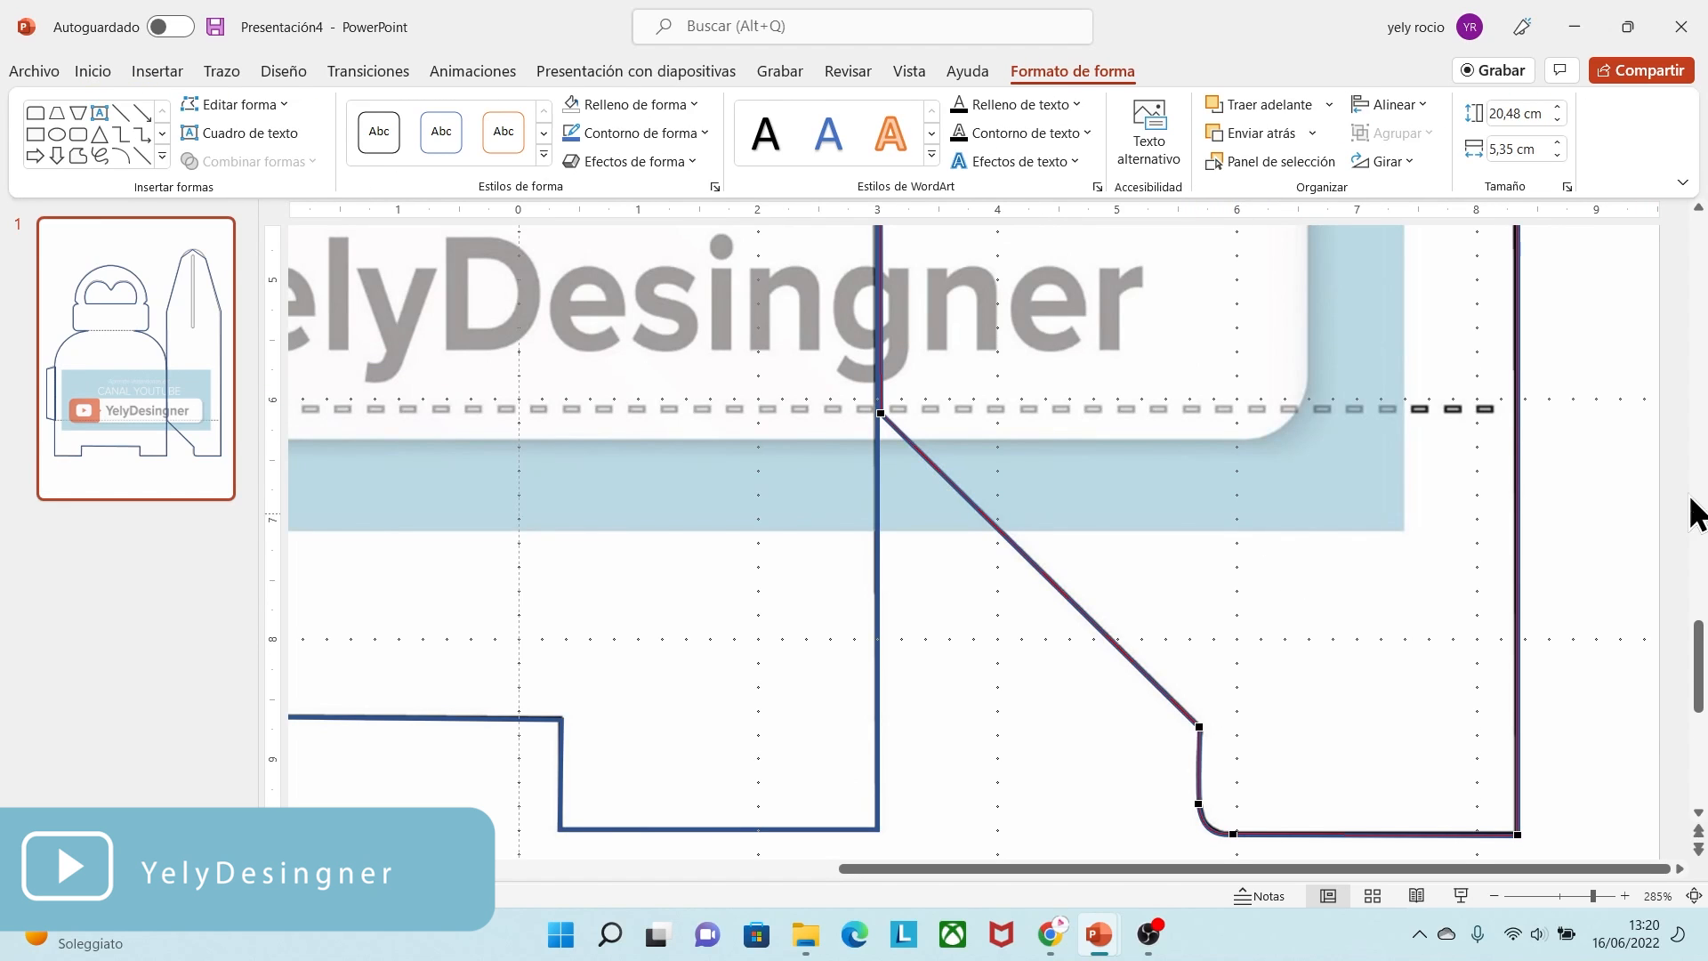
# - Align the side panel's left vertex at the dashed fold line and its right shoulder vertex with the template
pyautogui.click(1696, 207)
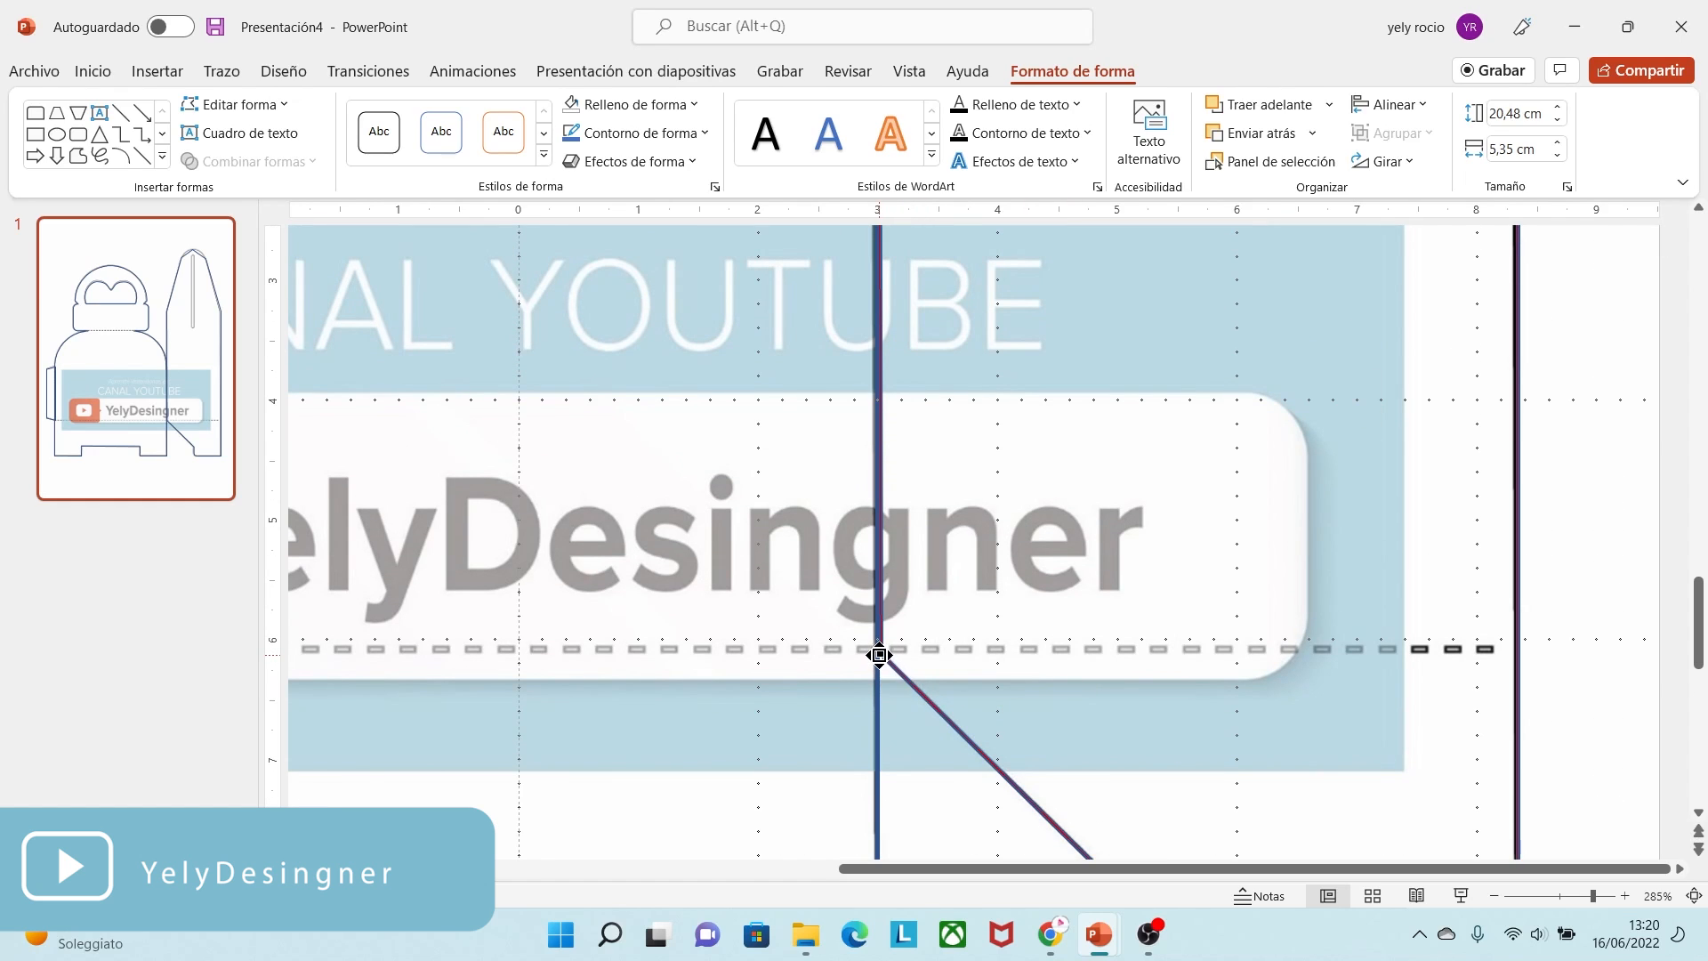
pyautogui.moveTo(879, 654); pyautogui.dragTo(876, 654)
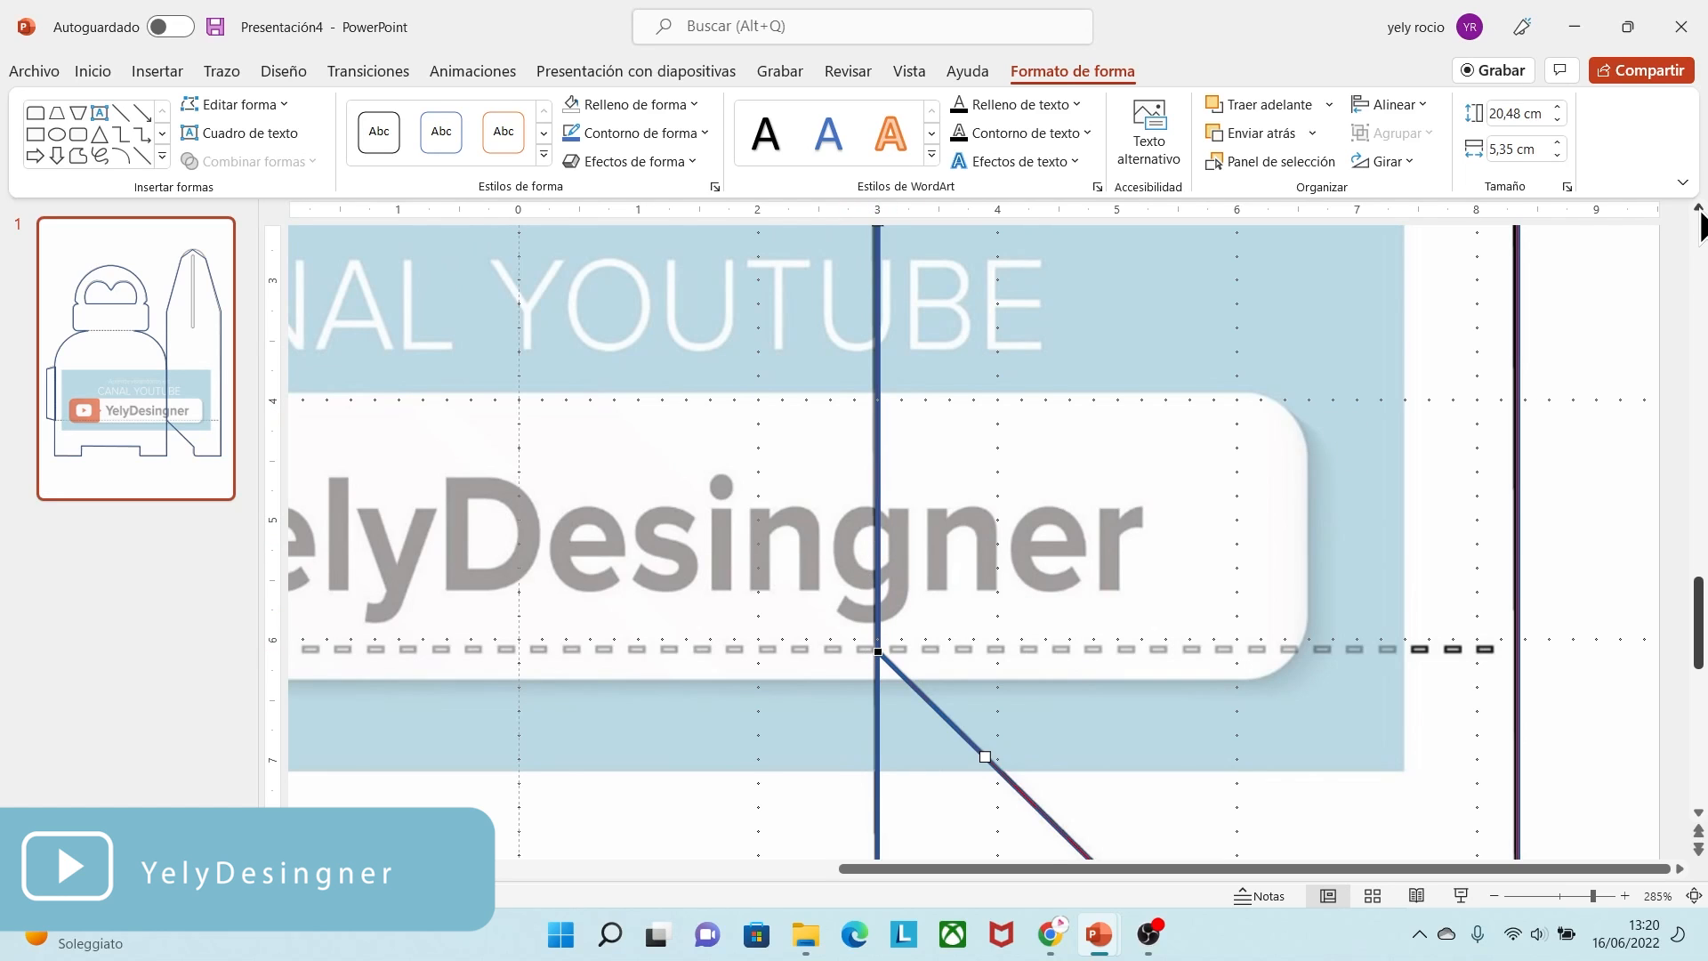
pyautogui.scroll(5, 1701, 227)
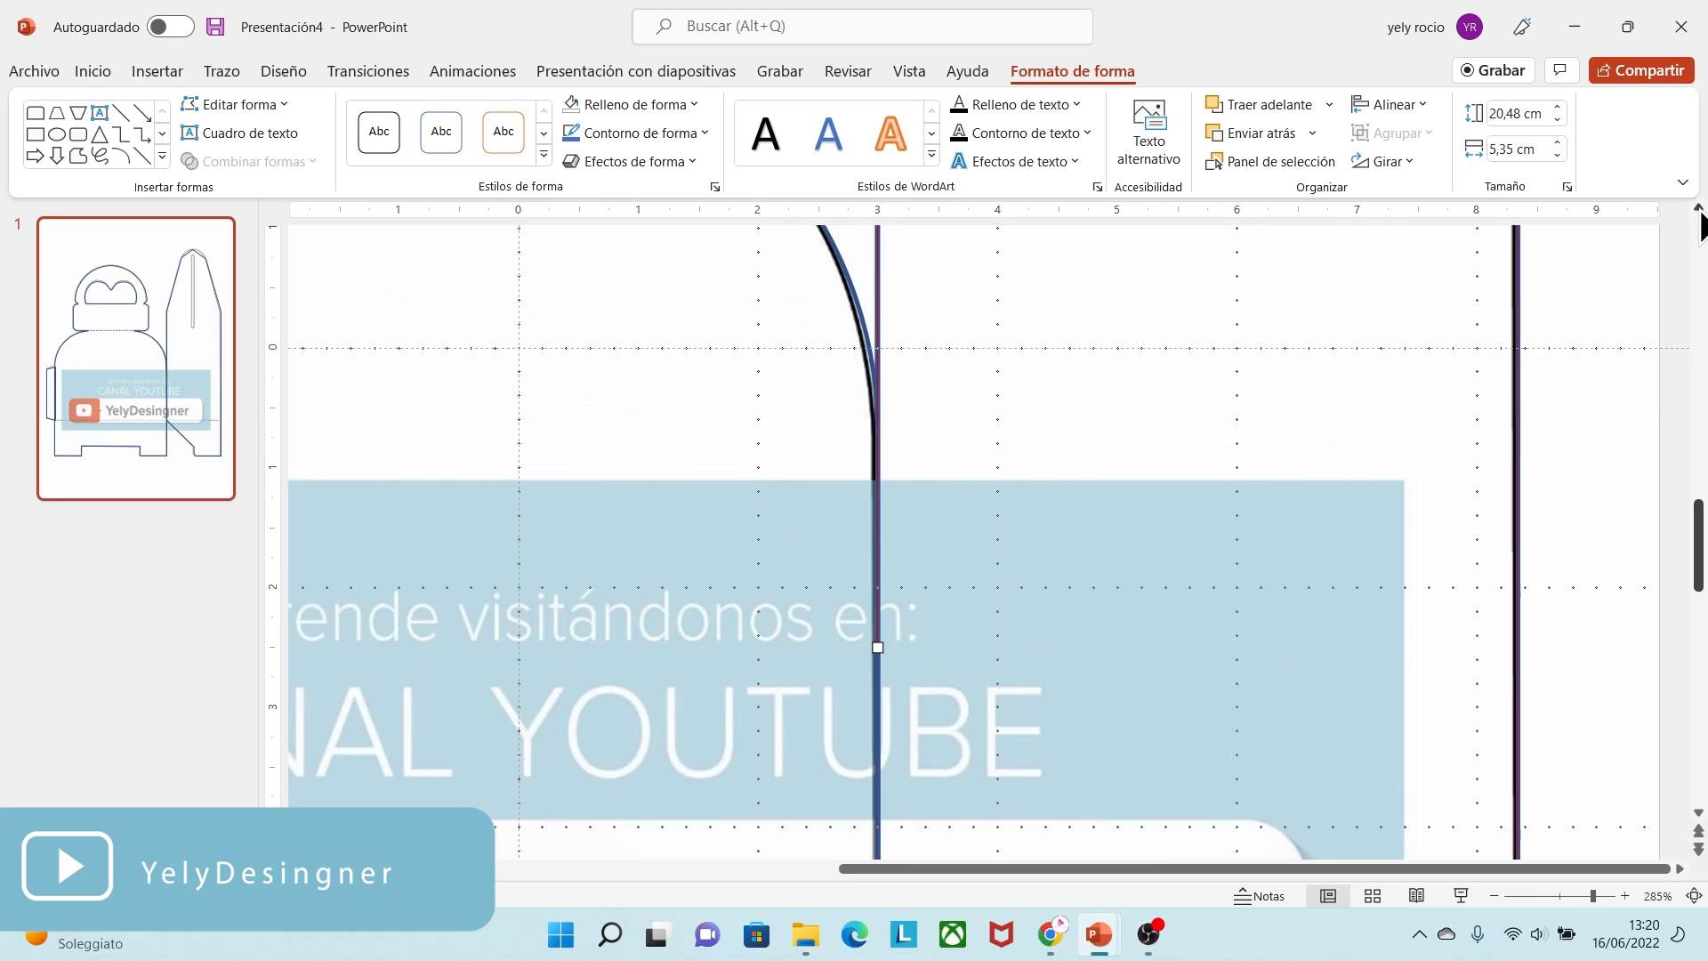
pyautogui.scroll(6, 1701, 226)
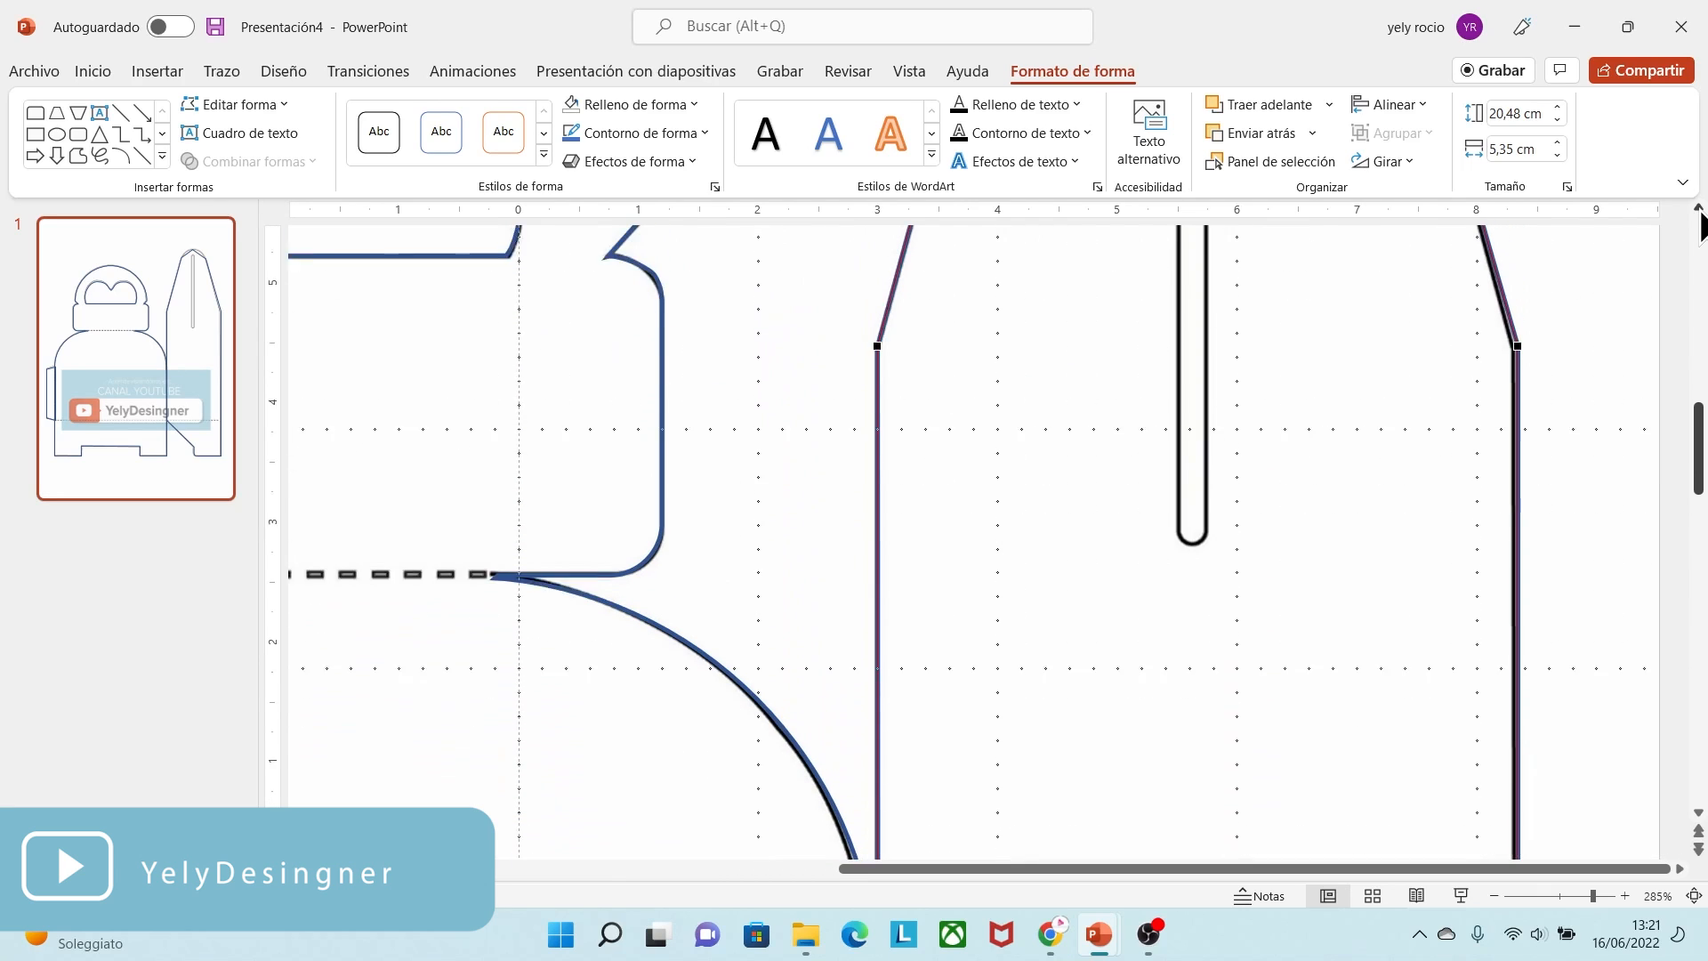
pyautogui.scroll(3, 1701, 227)
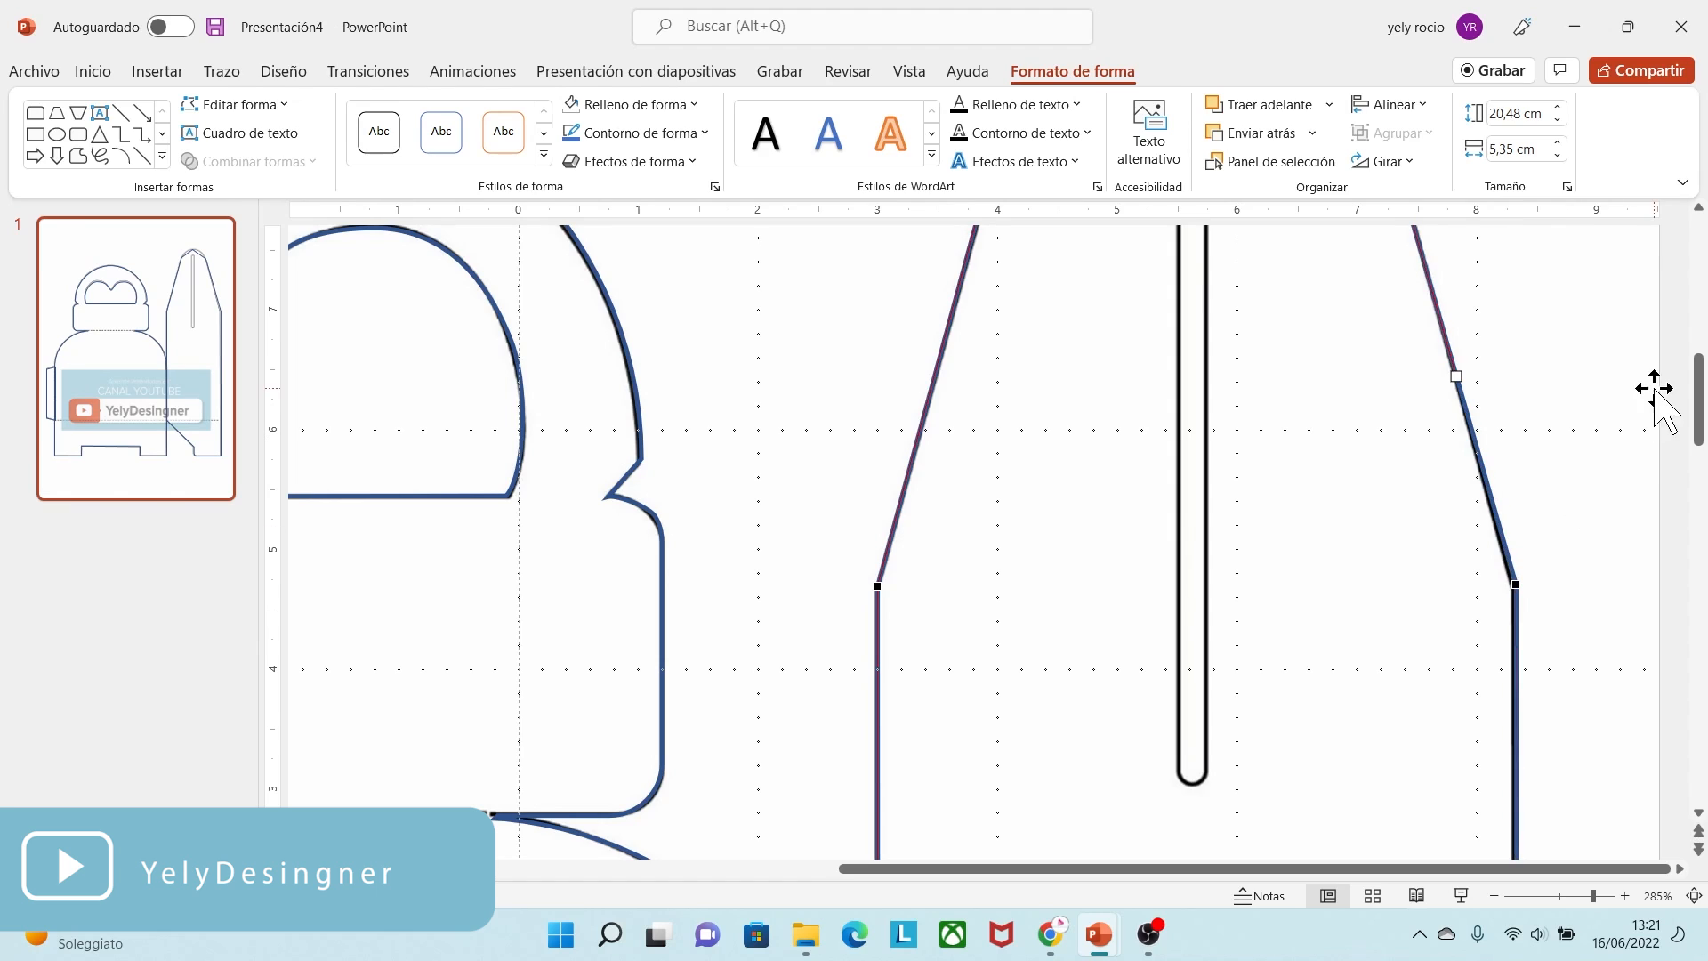
# - Adjust the vertices on both sides of the side panel's tip and curve the segments between them along the template's arch
pyautogui.scroll(3, 1701, 221)
pyautogui.scroll(3, 1701, 221)
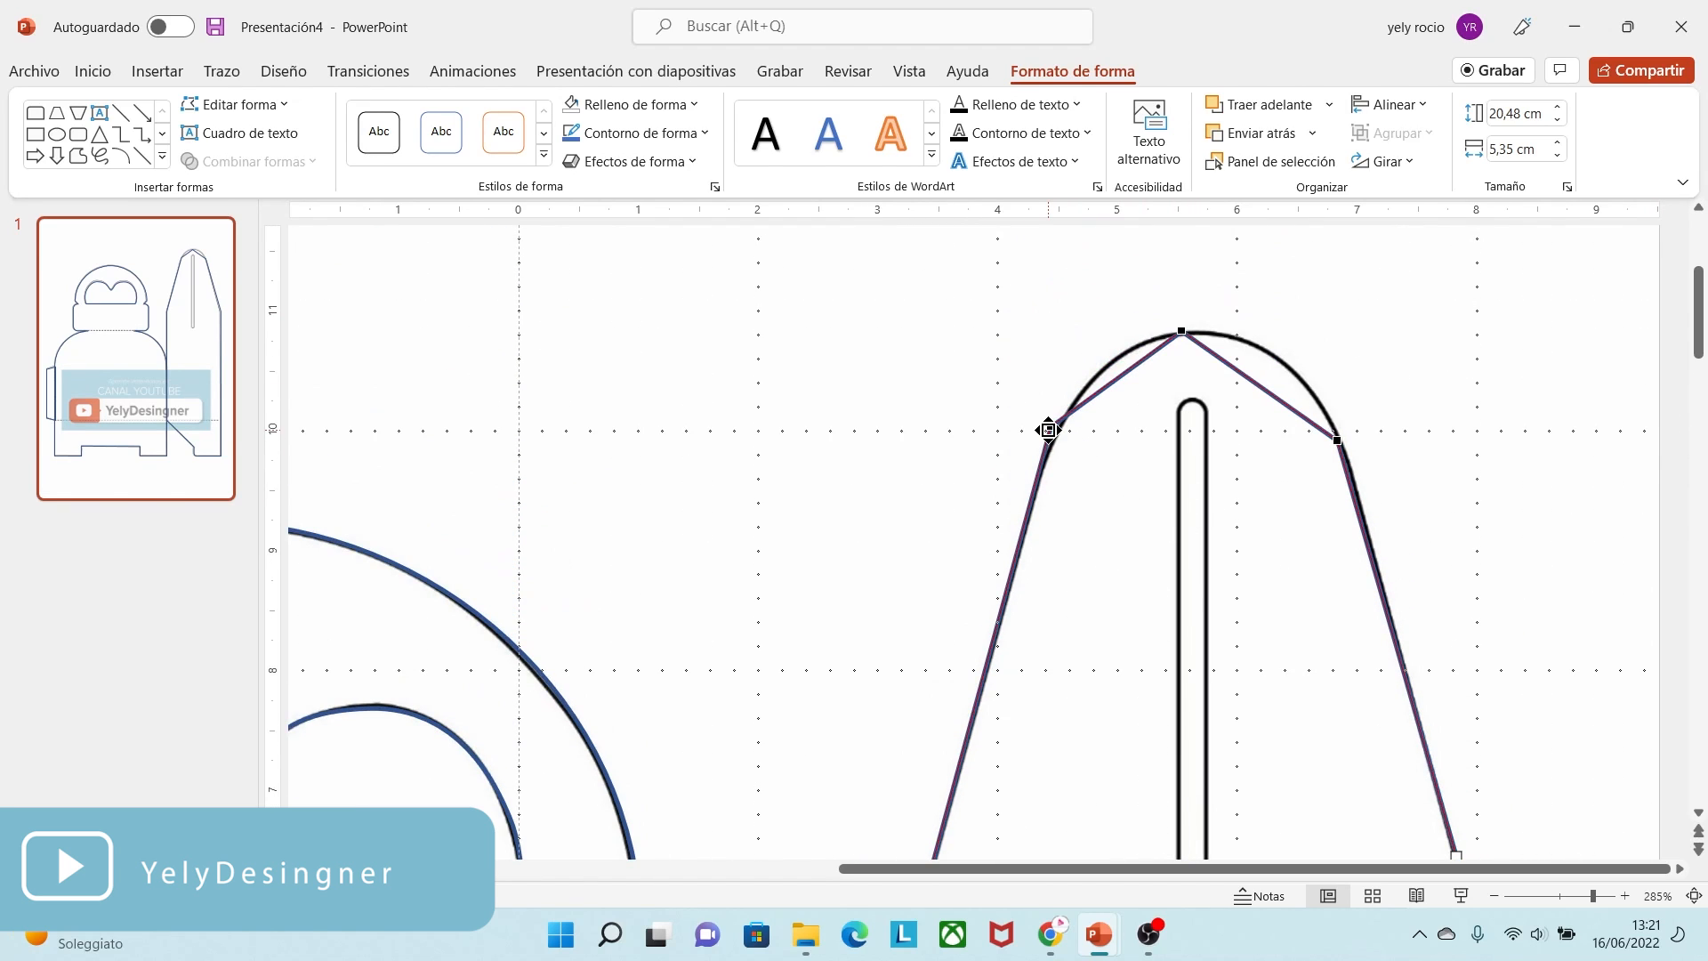
pyautogui.moveTo(1048, 430); pyautogui.dragTo(1053, 428)
pyautogui.moveTo(1337, 439); pyautogui.dragTo(1342, 438)
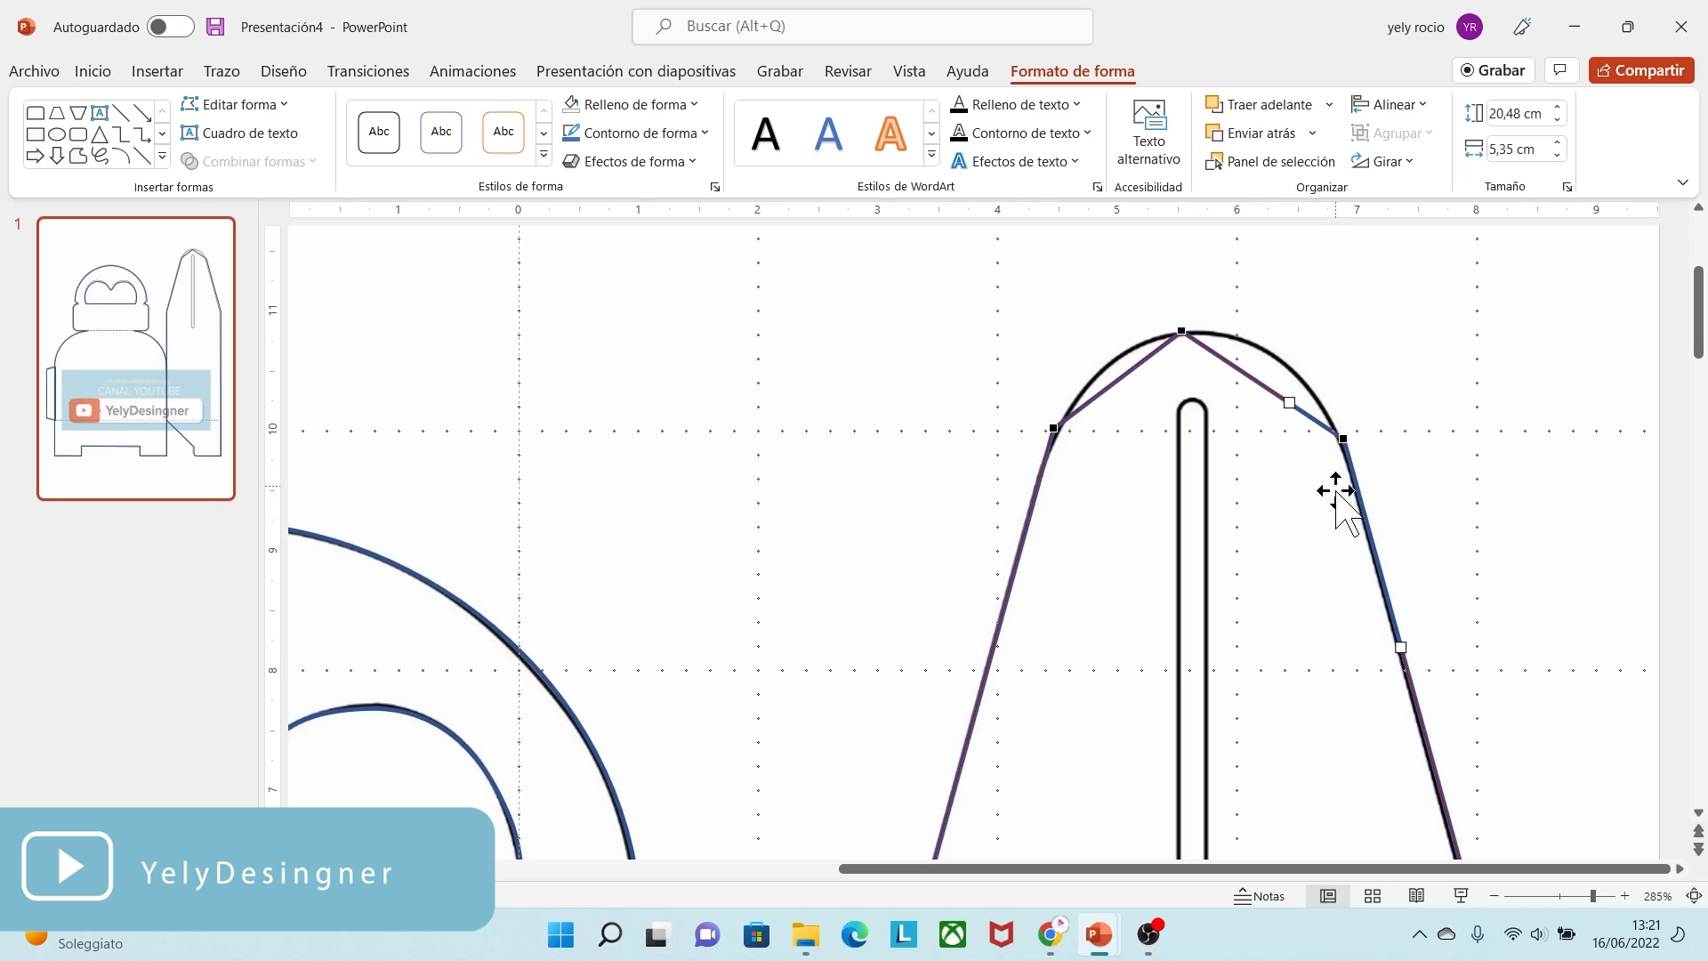
pyautogui.moveTo(1241, 370); pyautogui.dragTo(1300, 328)
pyautogui.moveTo(1155, 350); pyautogui.dragTo(1091, 374)
pyautogui.click(1054, 424)
pyautogui.click(1341, 437)
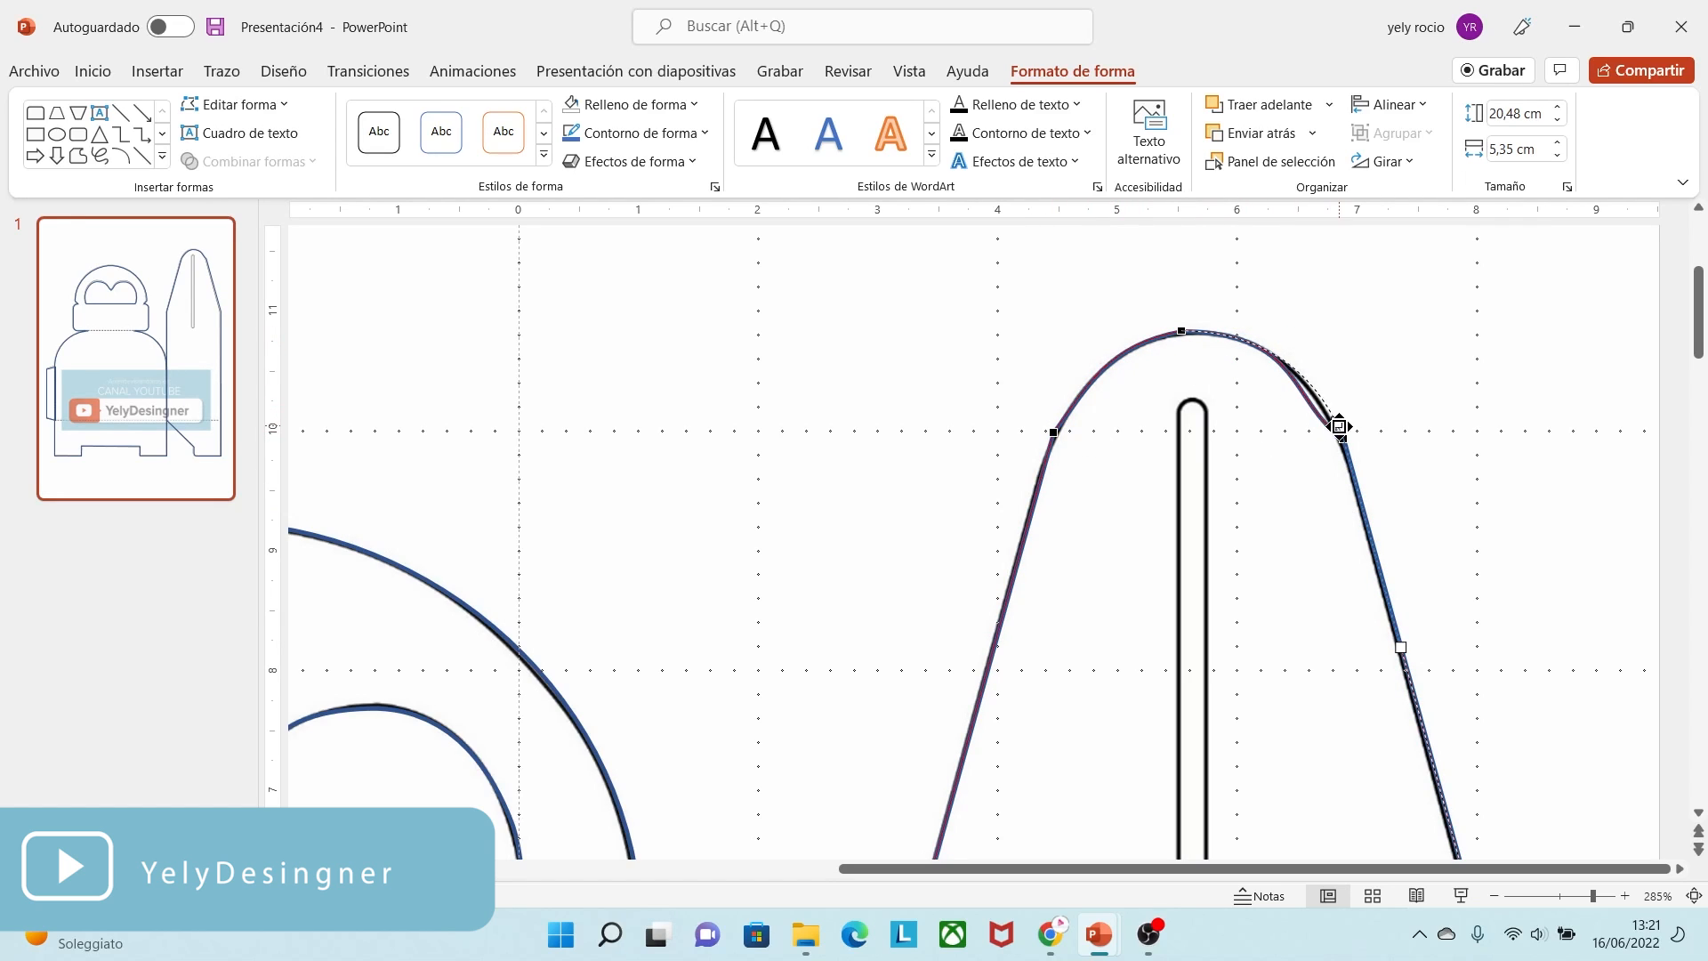
# - Refine the arch's end points, left-side curve and peak so that the side panel's tip follows the template line
pyautogui.moveTo(1339, 427); pyautogui.dragTo(1341, 430)
pyautogui.click(1053, 435)
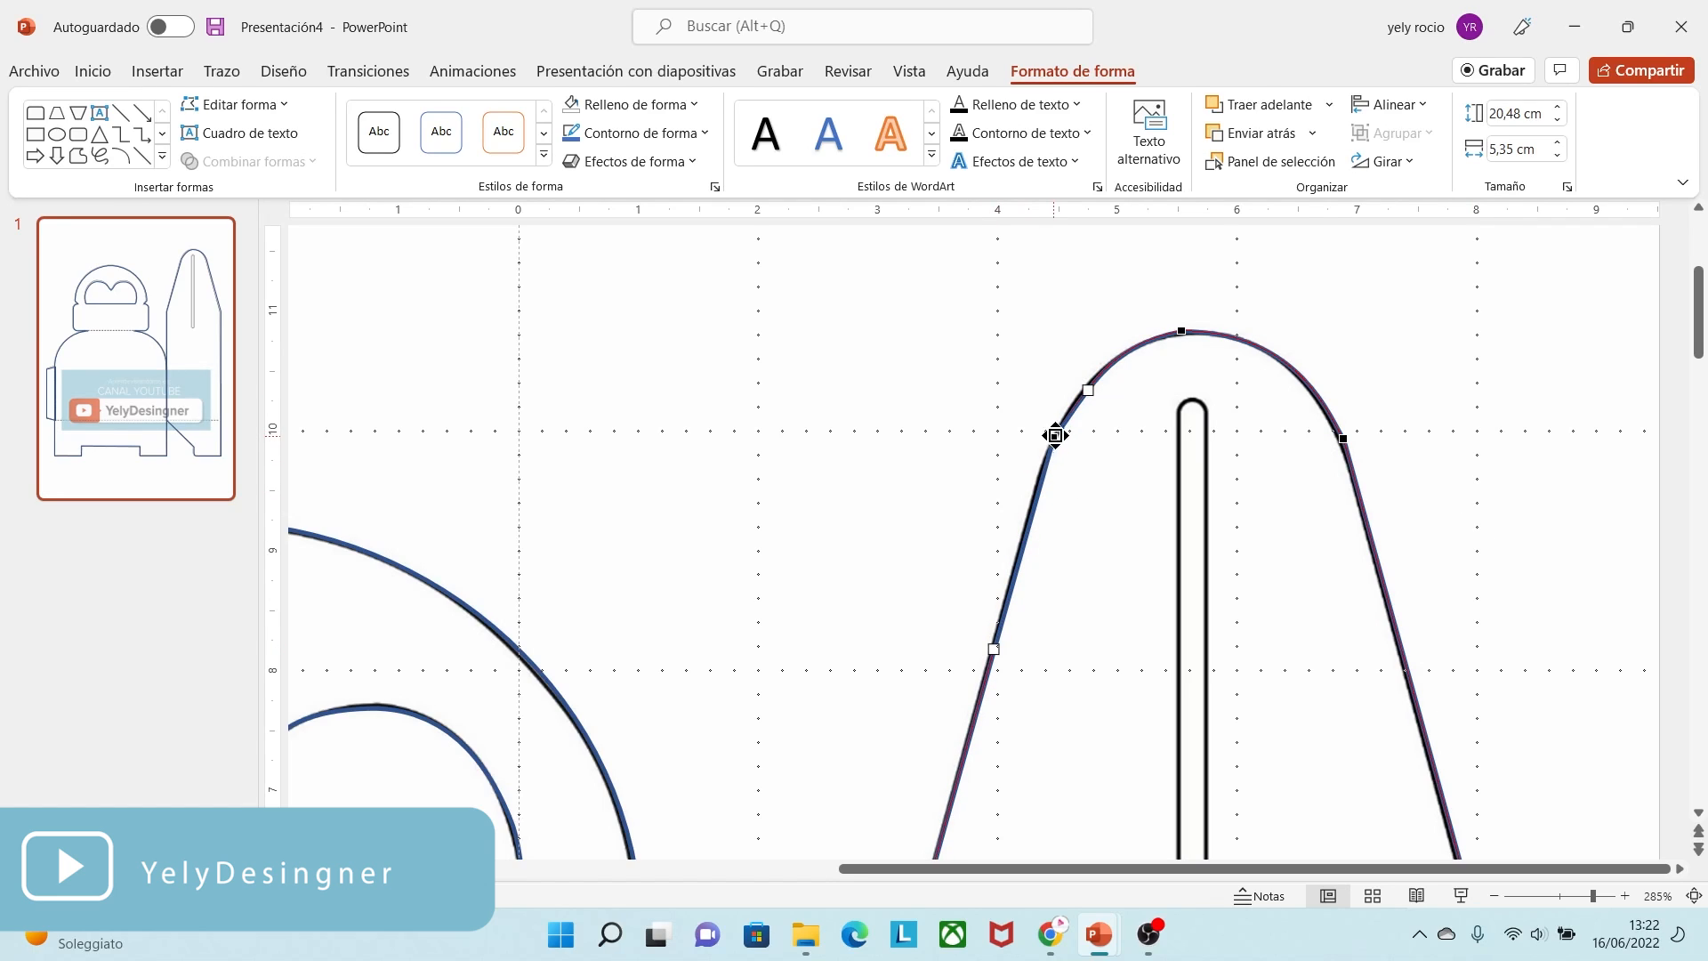
pyautogui.moveTo(1065, 398); pyautogui.dragTo(1003, 534)
pyautogui.click(1181, 331)
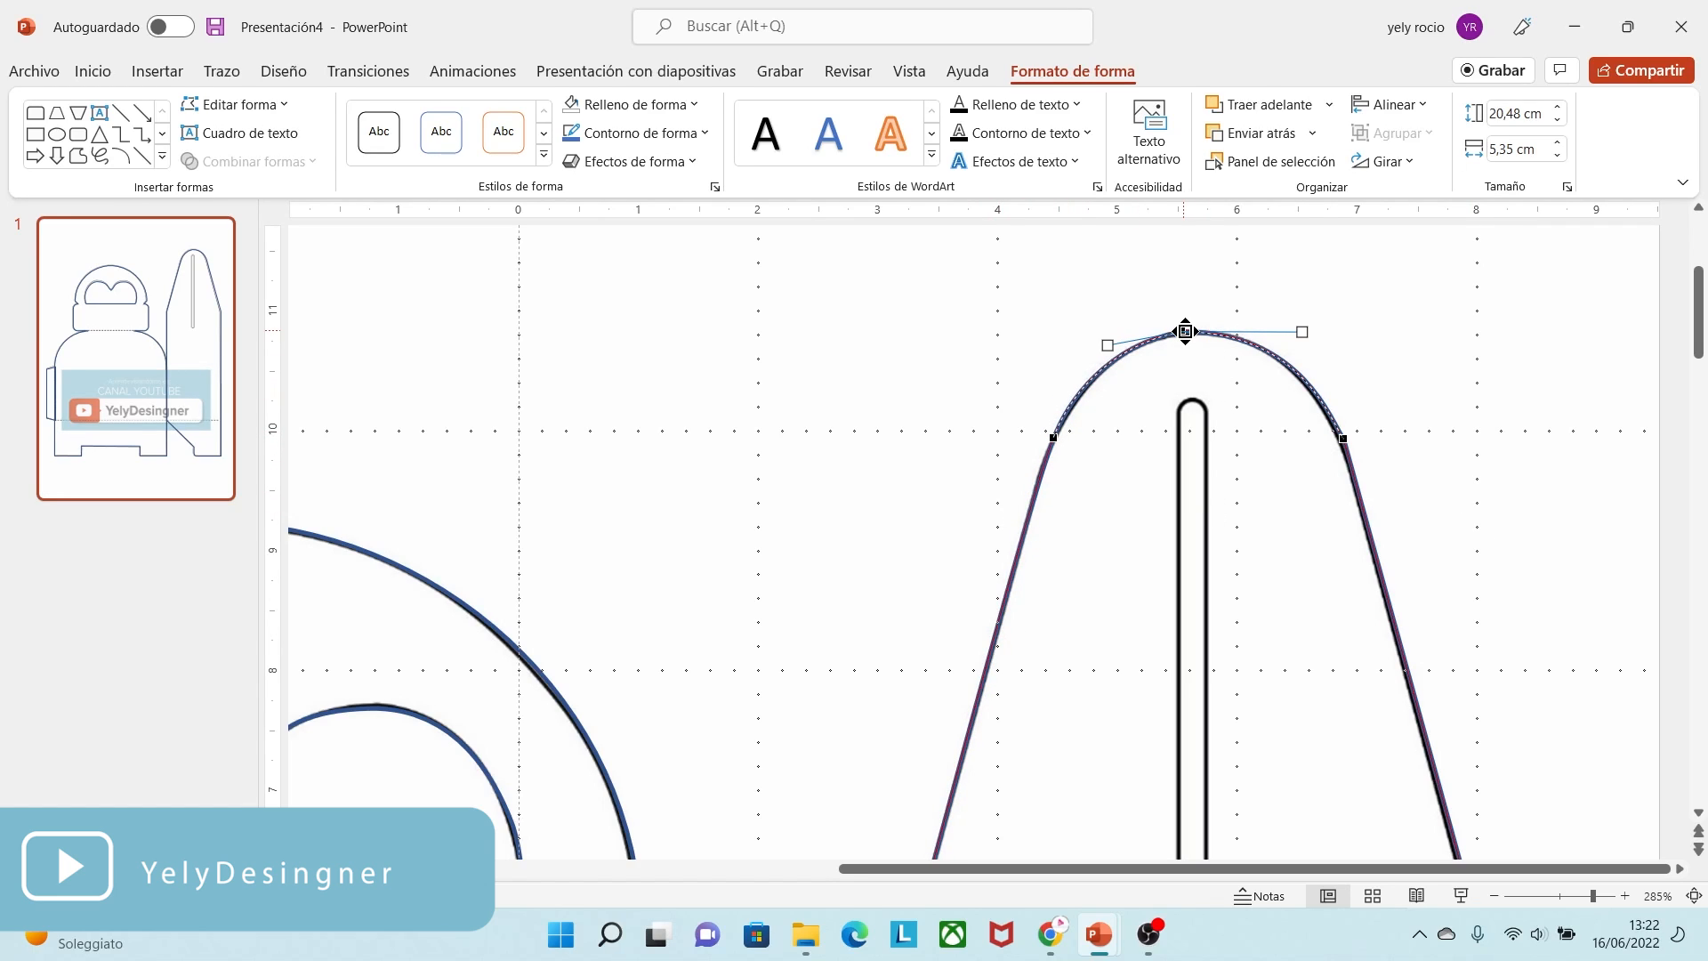
pyautogui.click(1340, 434)
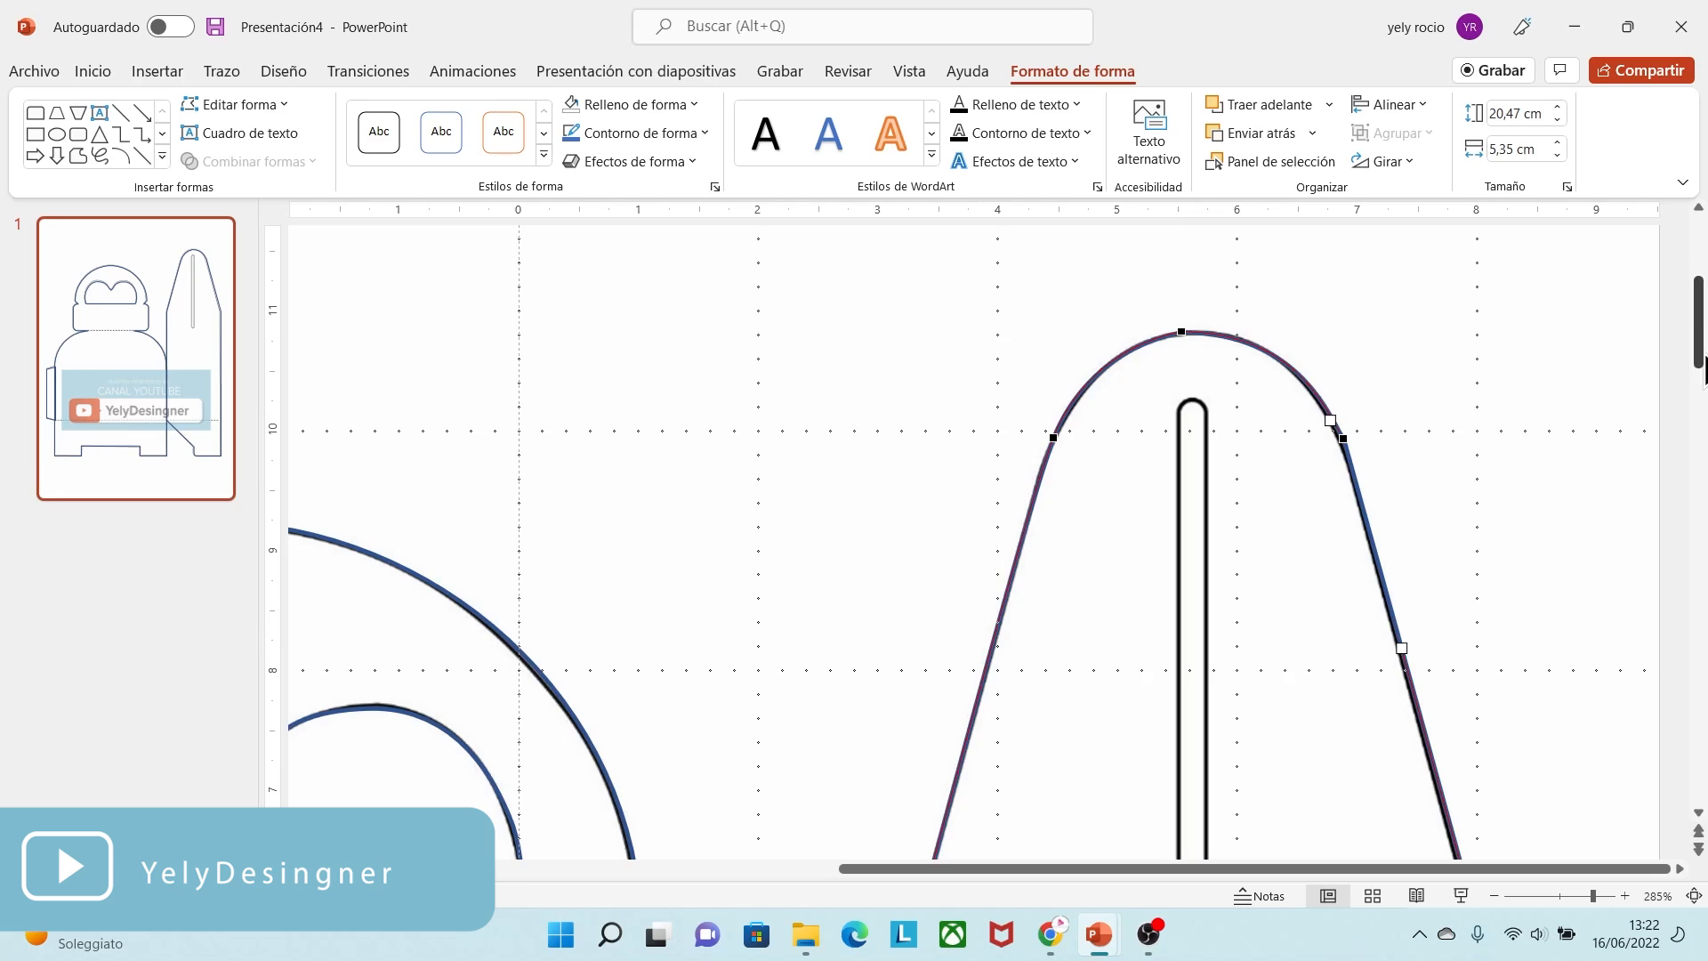
# - Check the side panel's slanted and straight edges down to the foot against the template and leave point editing
pyautogui.scroll(-3, 1702, 366)
pyautogui.click(1517, 734)
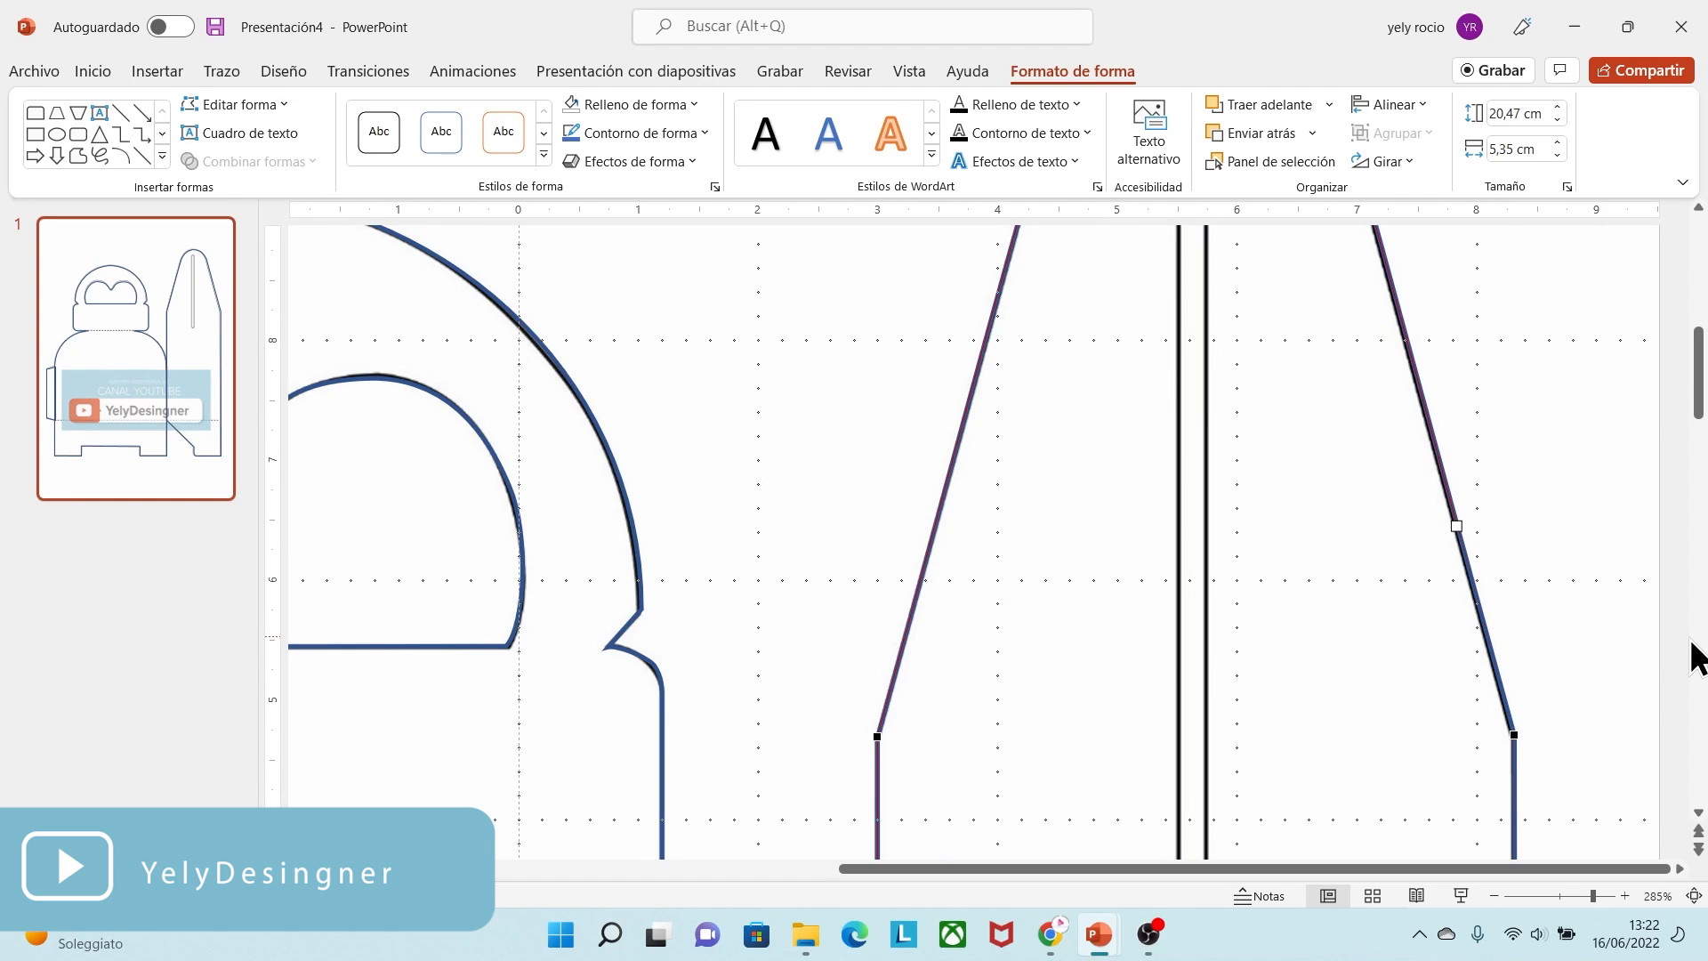
pyautogui.scroll(-6, 1699, 825)
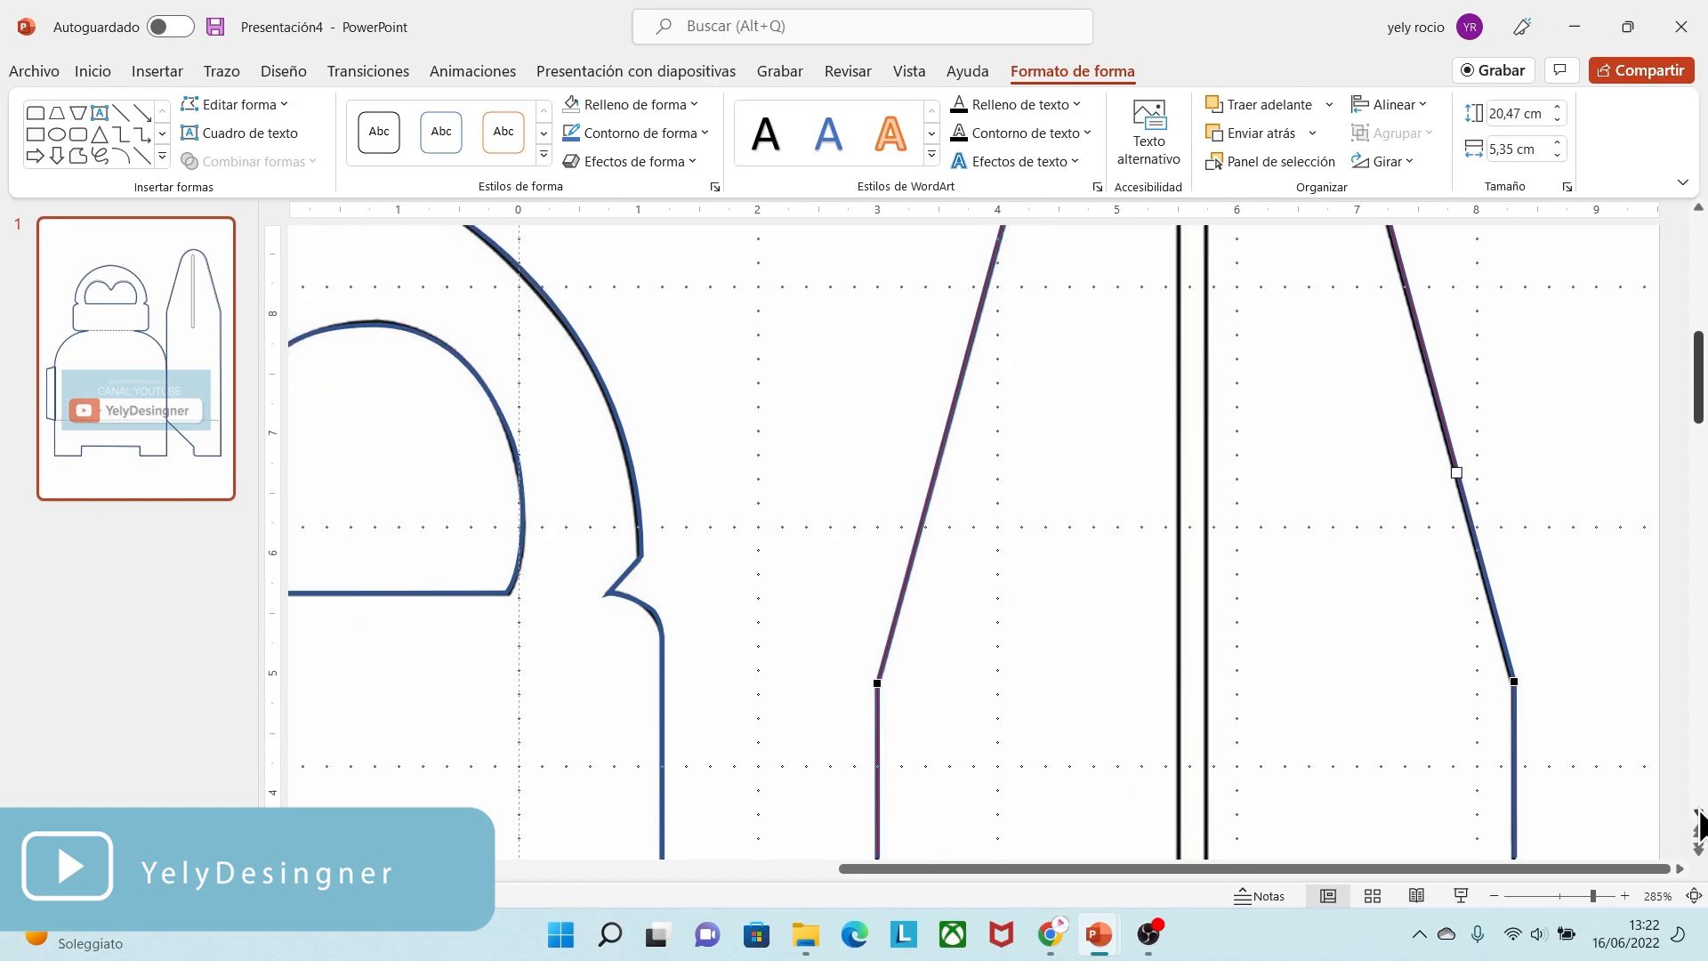
pyautogui.scroll(-8, 1699, 826)
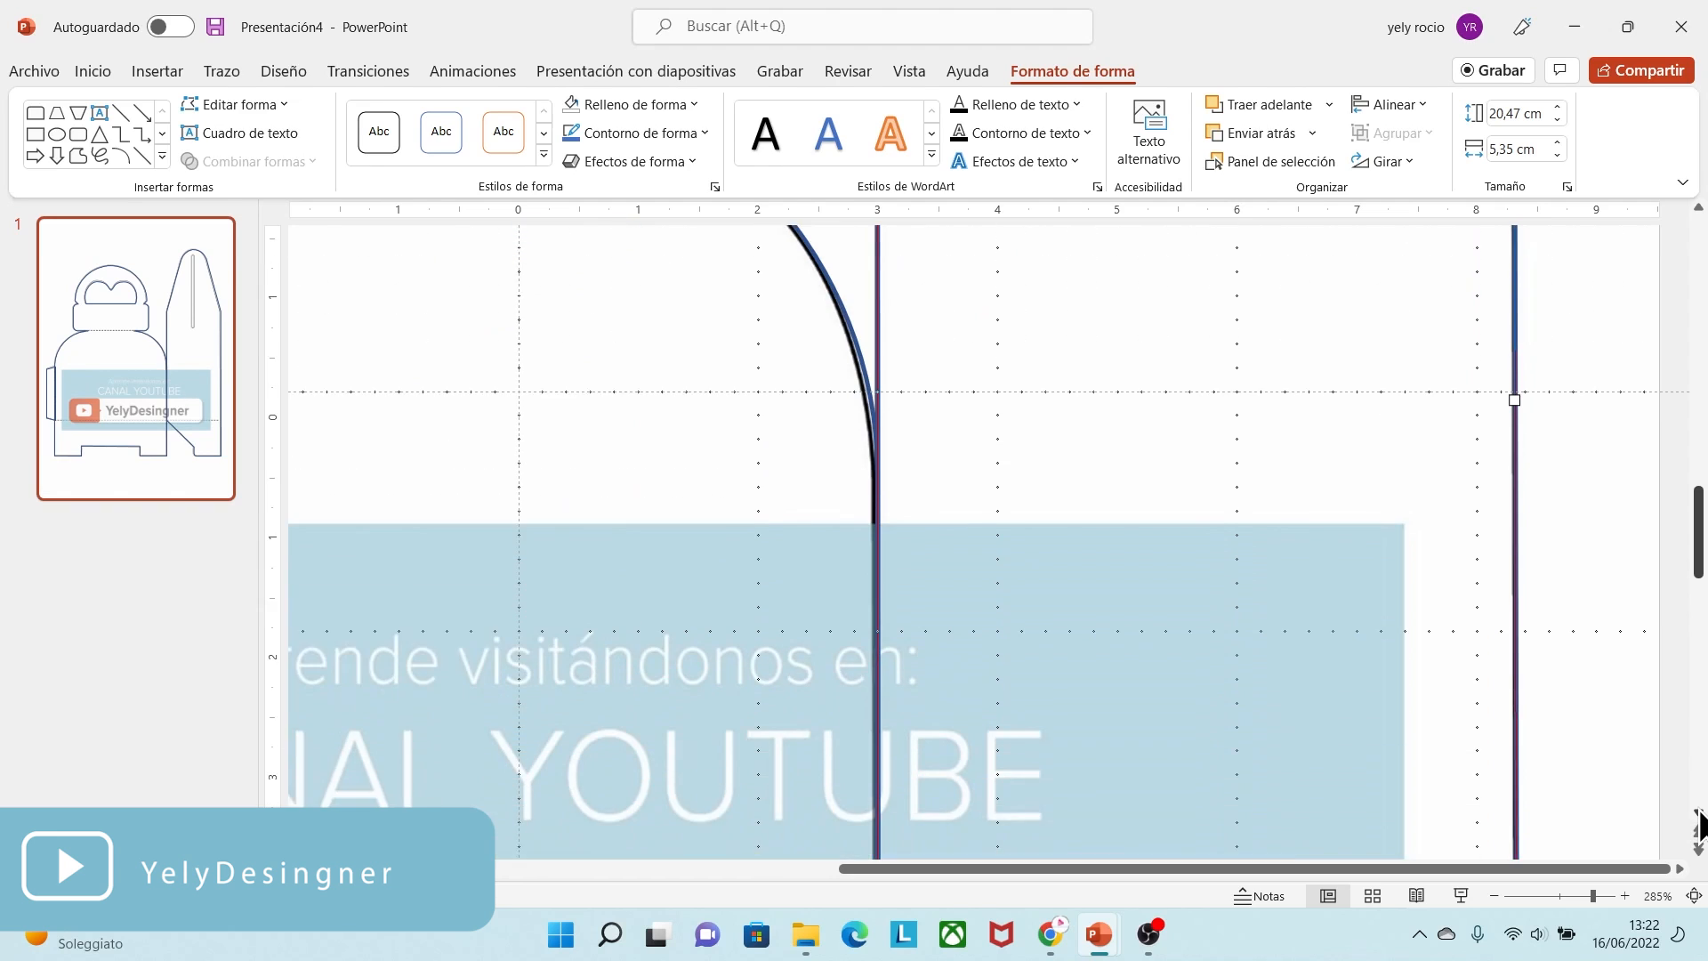
pyautogui.scroll(-1, 1699, 826)
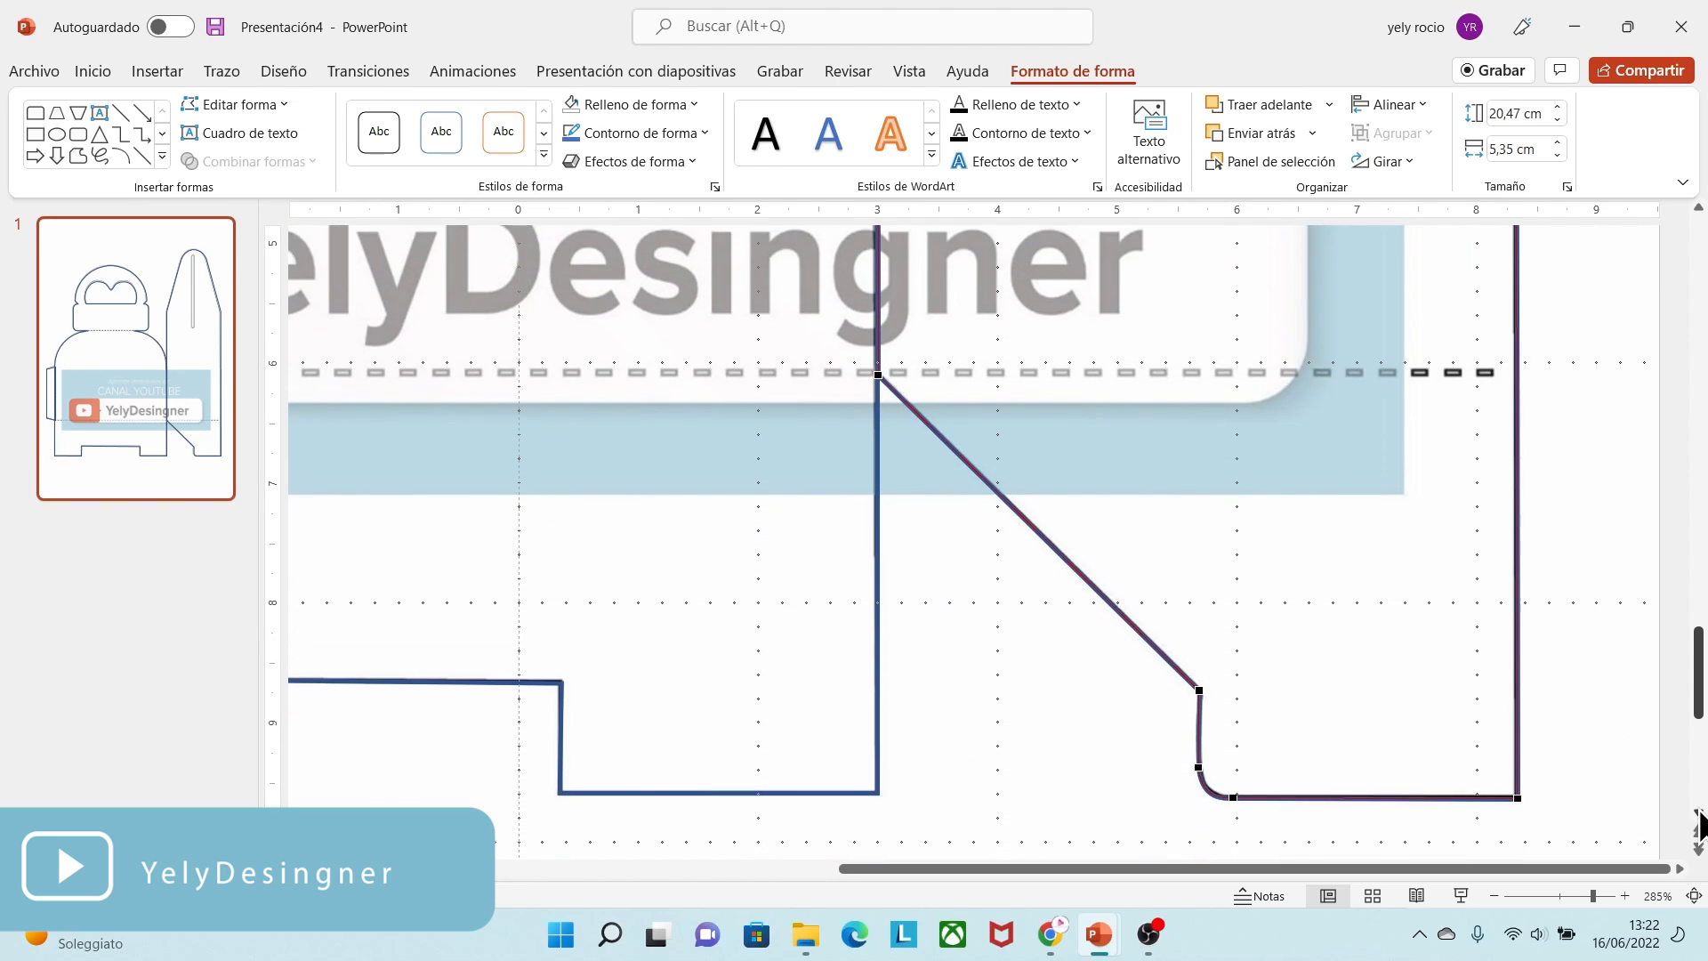
pyautogui.click(1554, 896)
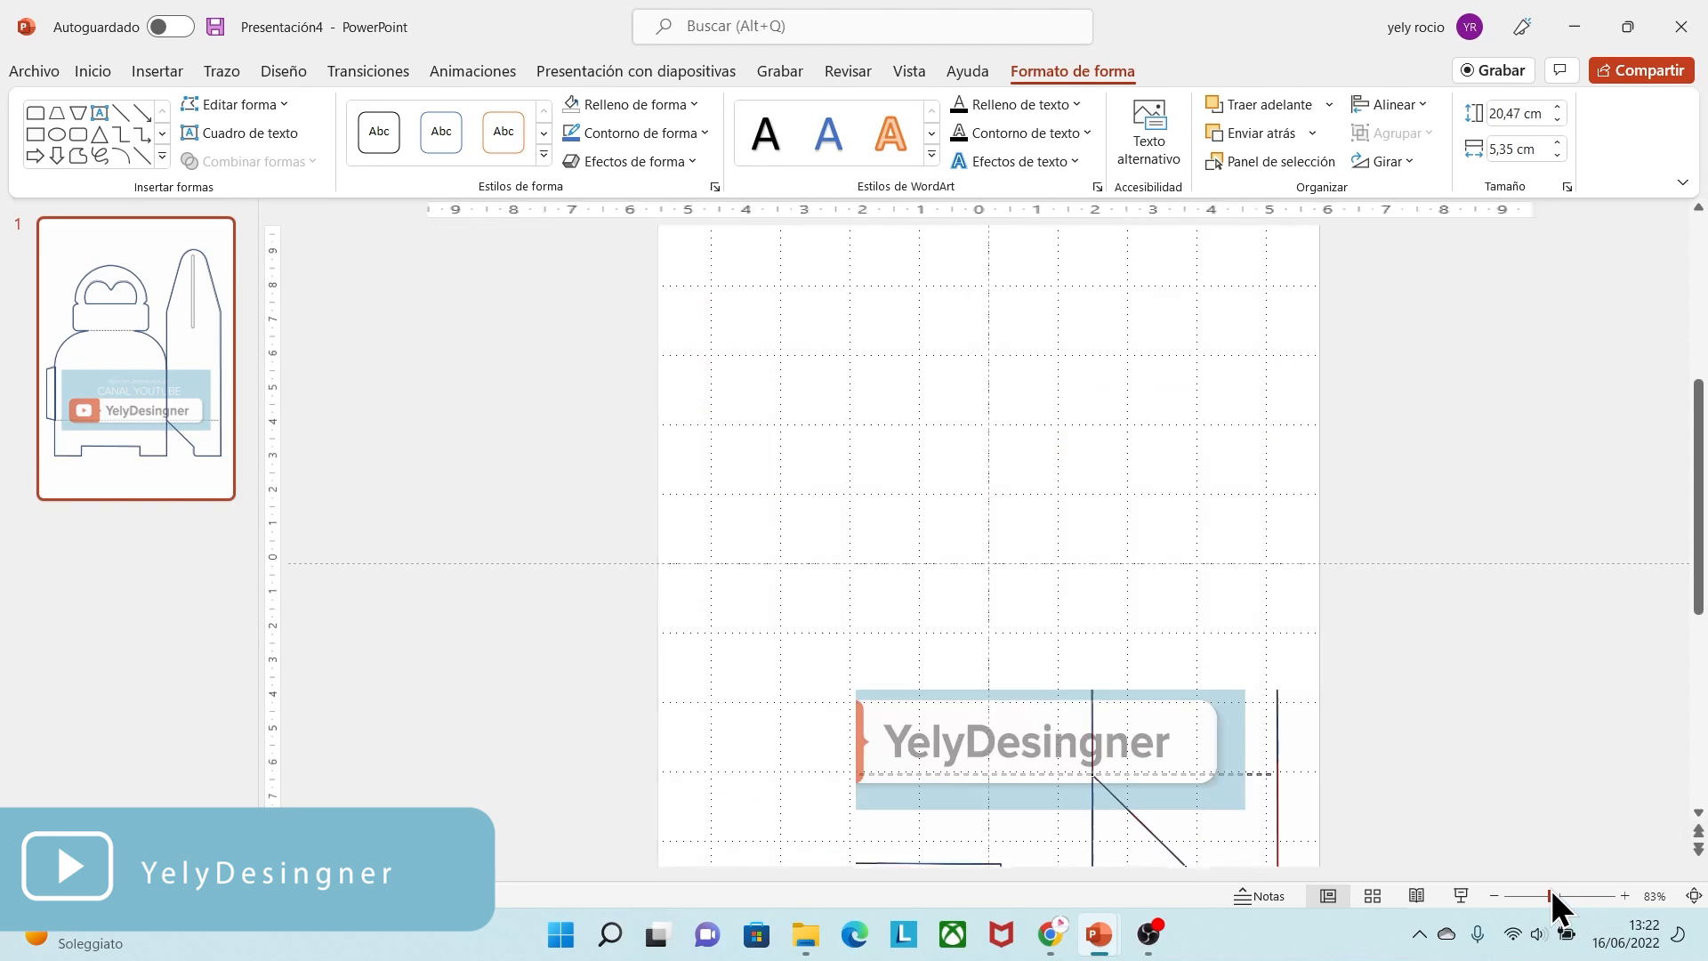
pyautogui.click(1460, 669)
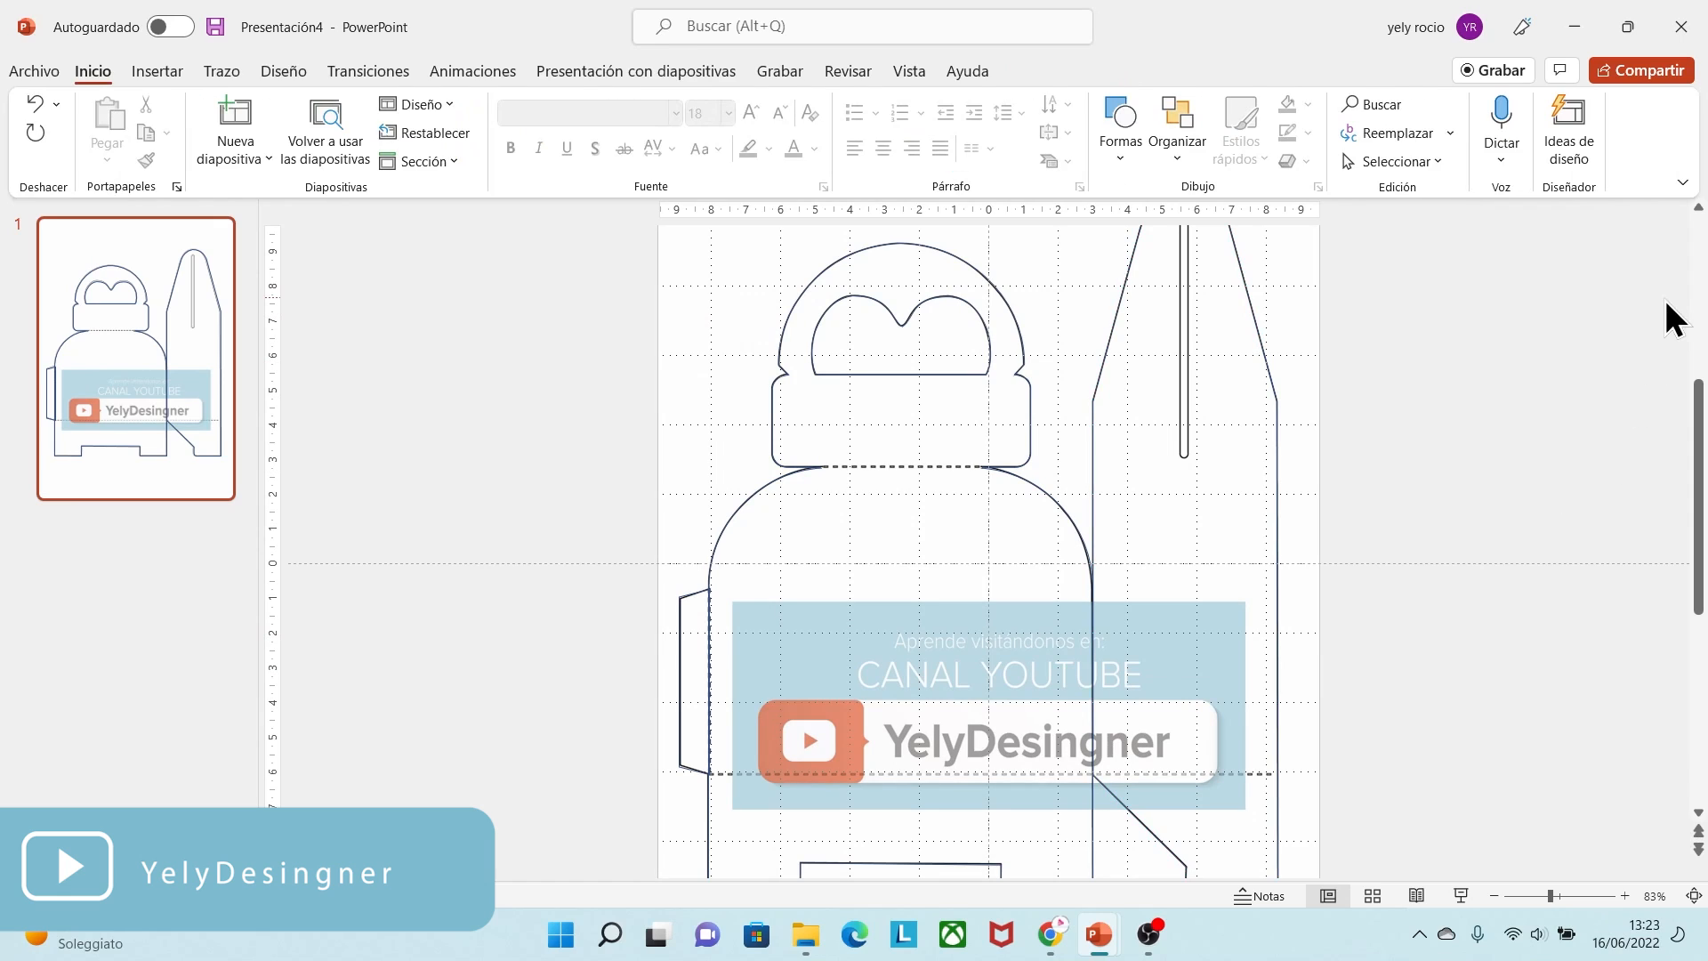
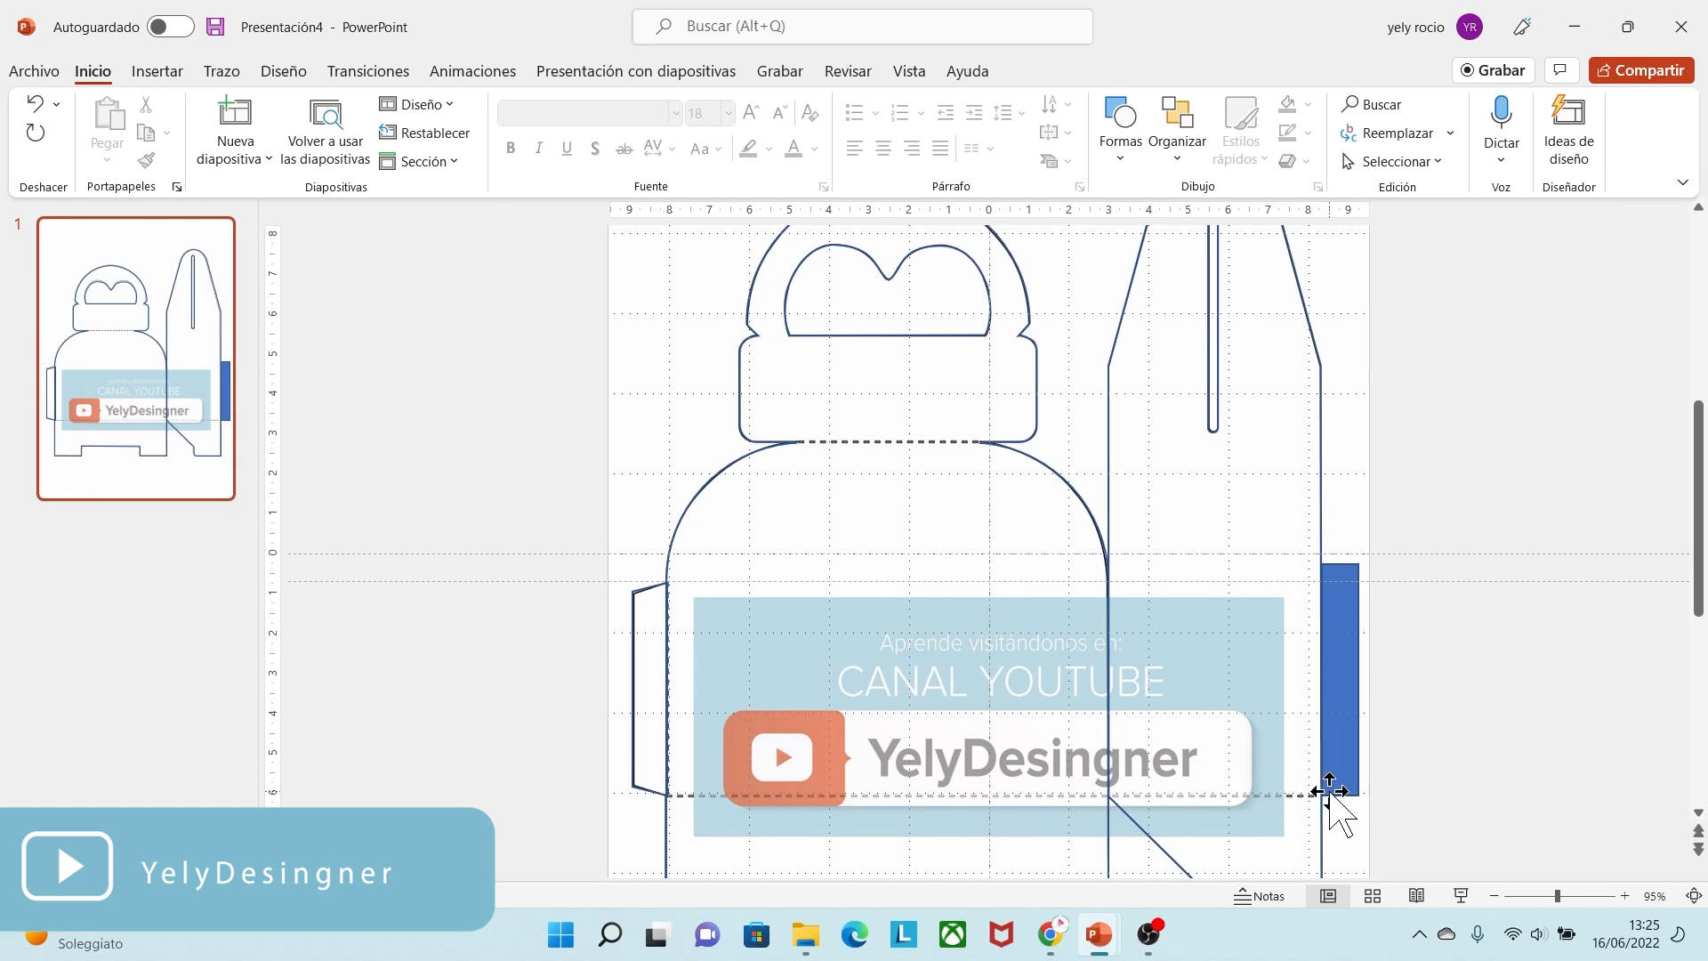
# - Shorten the right flap's rectangle to 5,38 cm by lowering its upper edge to the guide, and remove its fill
pyautogui.click(1342, 656)
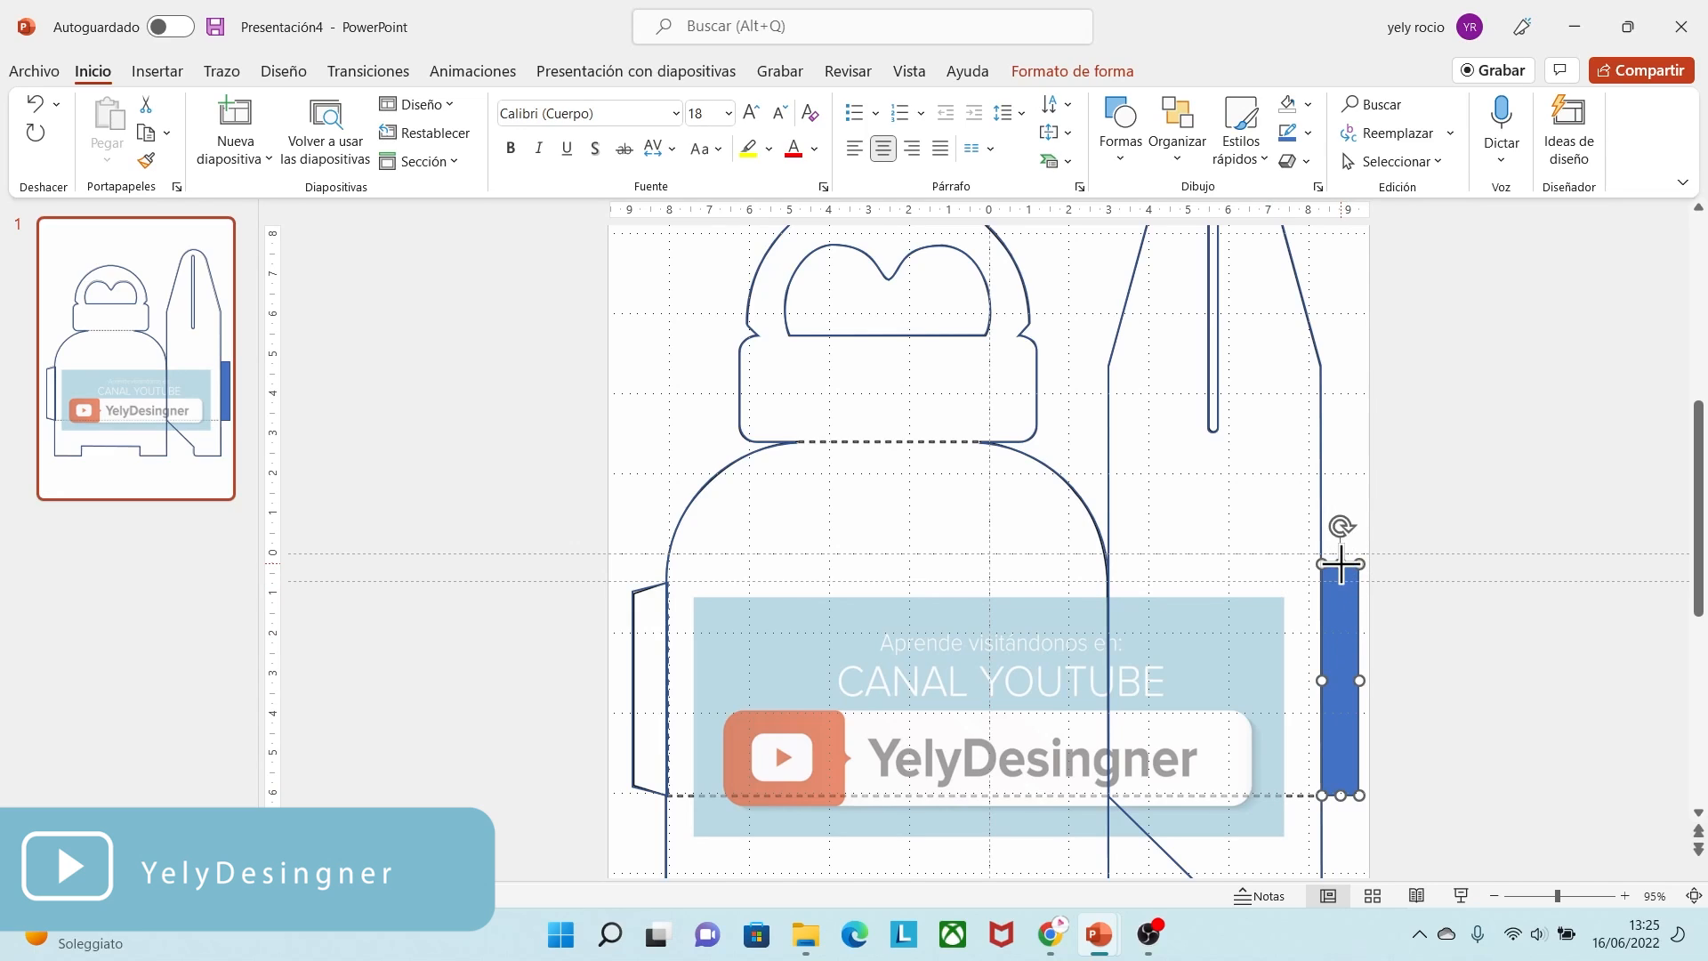
pyautogui.moveTo(1342, 564); pyautogui.dragTo(1341, 581)
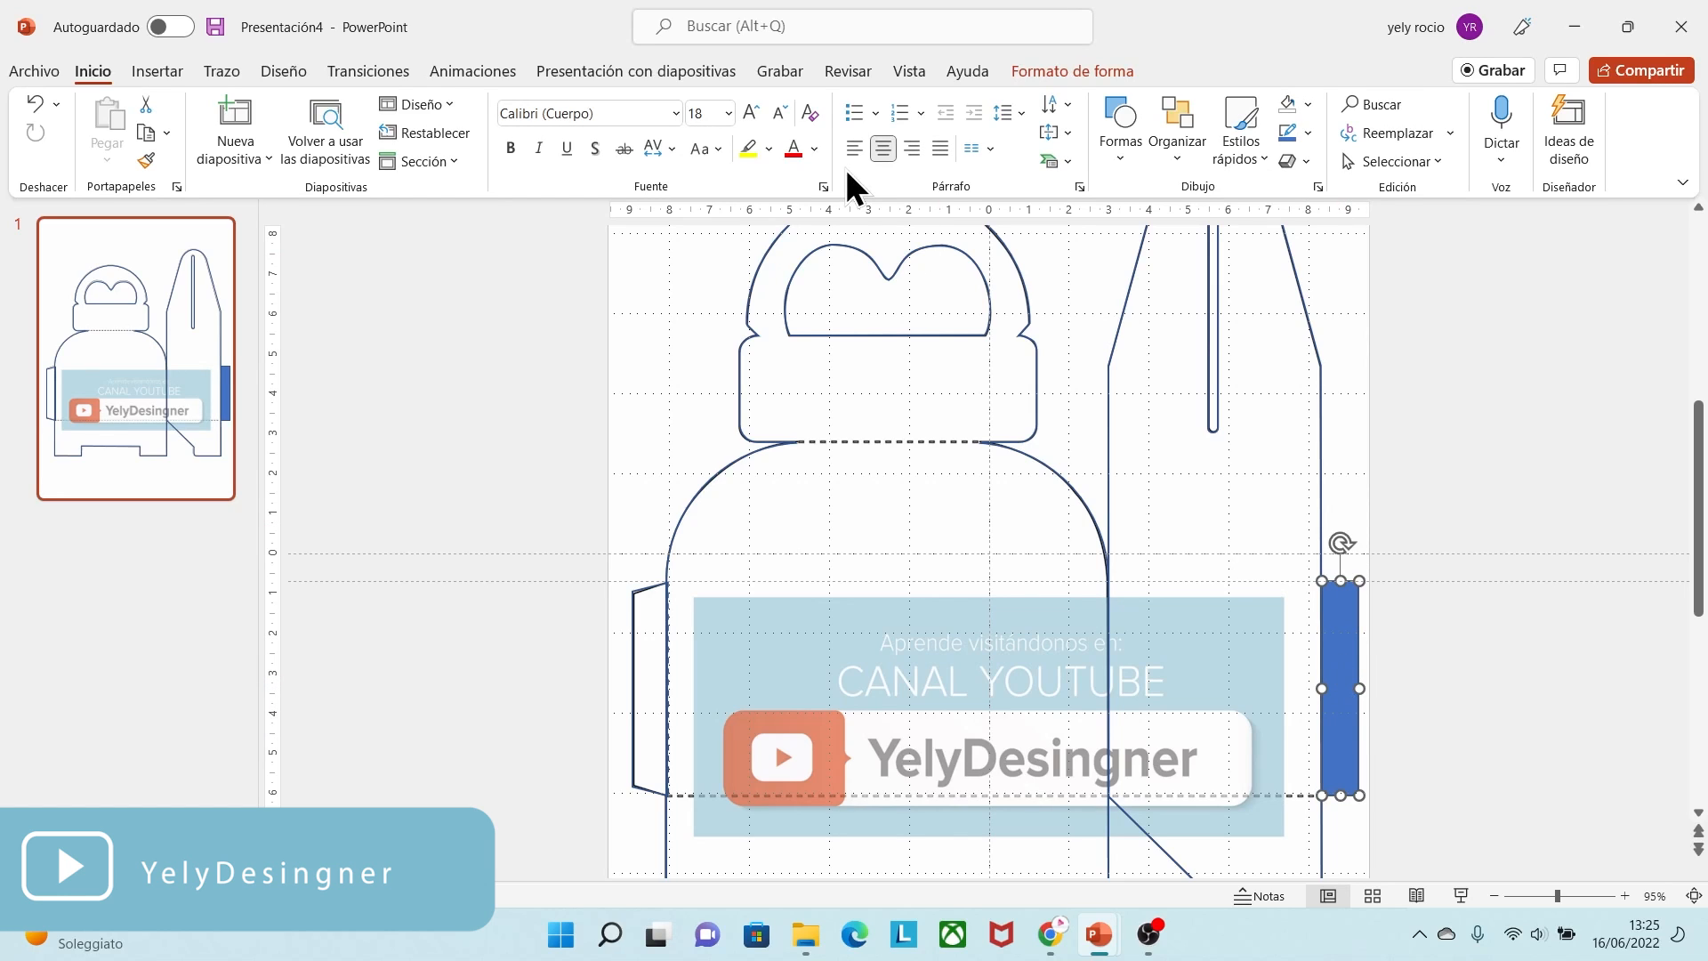
pyautogui.click(1056, 78)
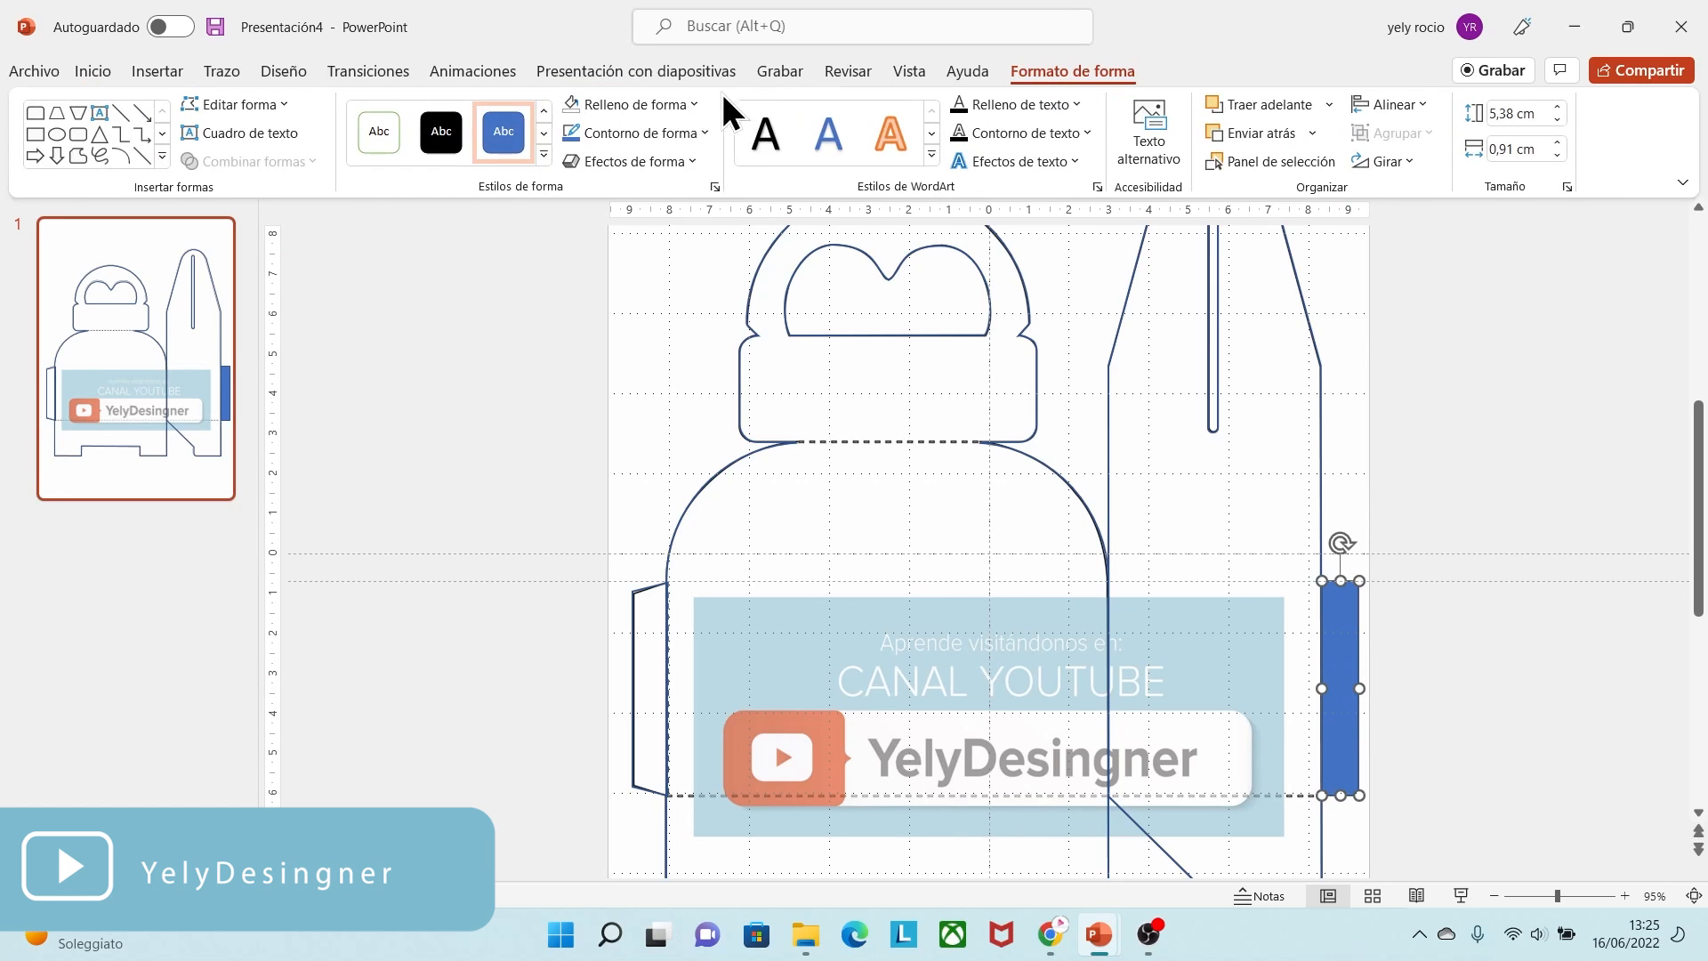
pyautogui.click(659, 105)
pyautogui.click(662, 347)
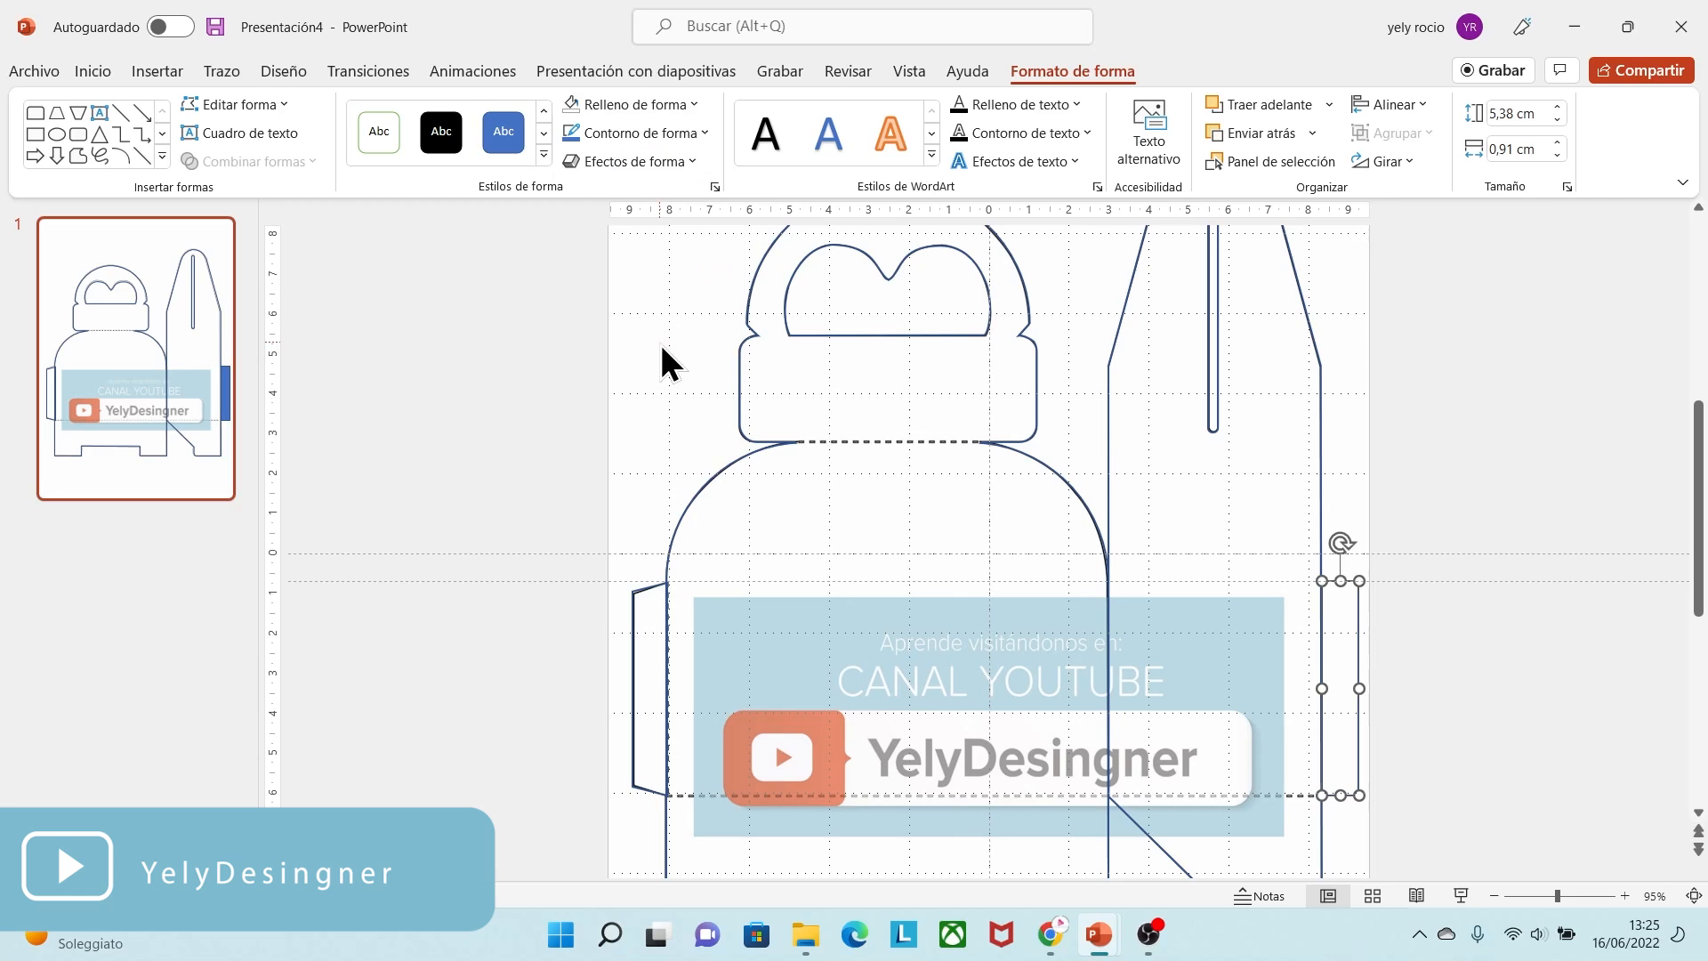
pyautogui.click(1489, 695)
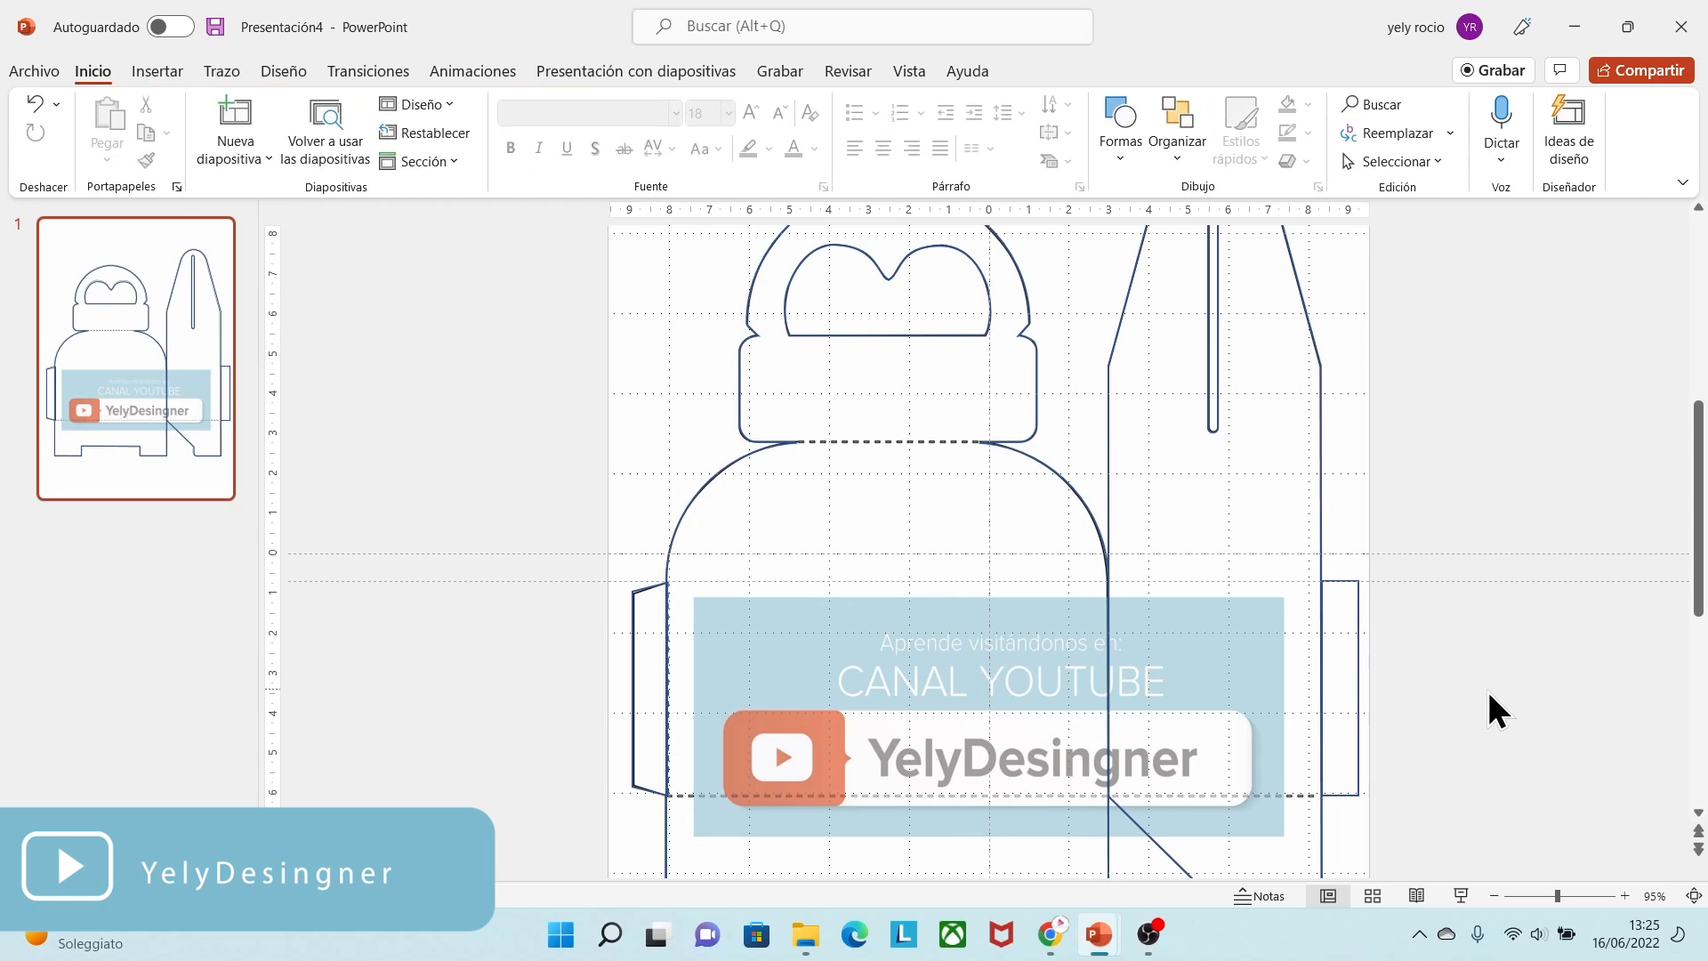
# - Unlock the background template image and delete it, leaving only the traced shapes
pyautogui.click(1534, 895)
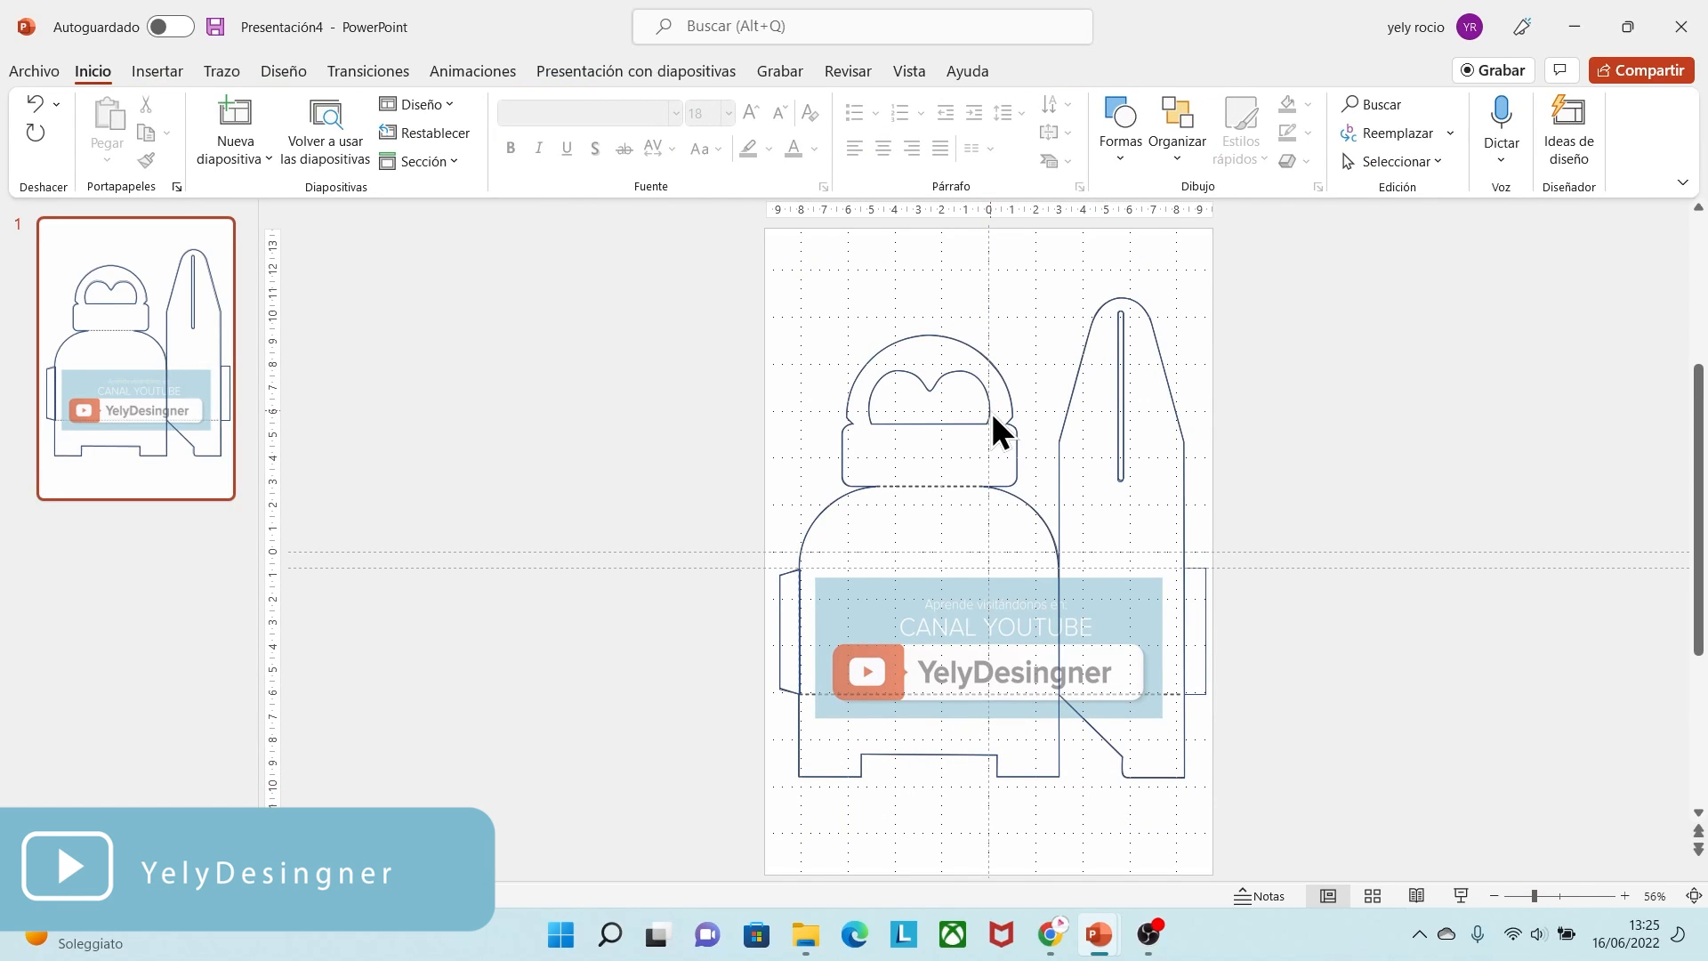
pyautogui.click(823, 286)
pyautogui.rightClick(823, 271)
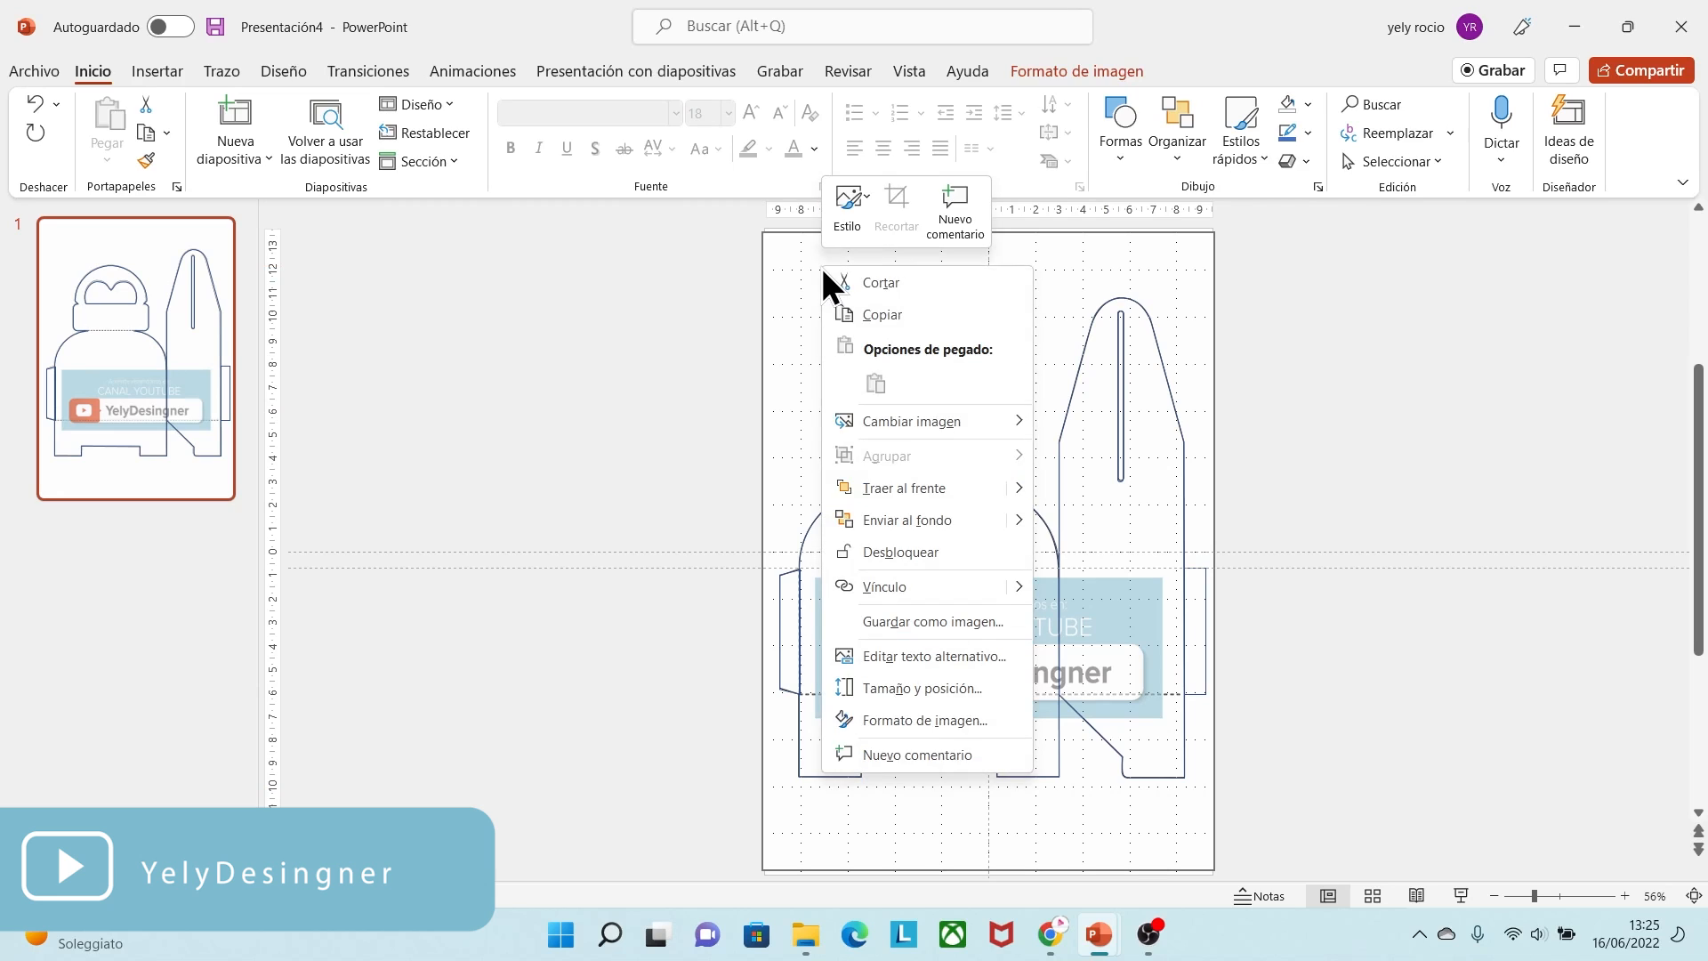
pyautogui.click(956, 556)
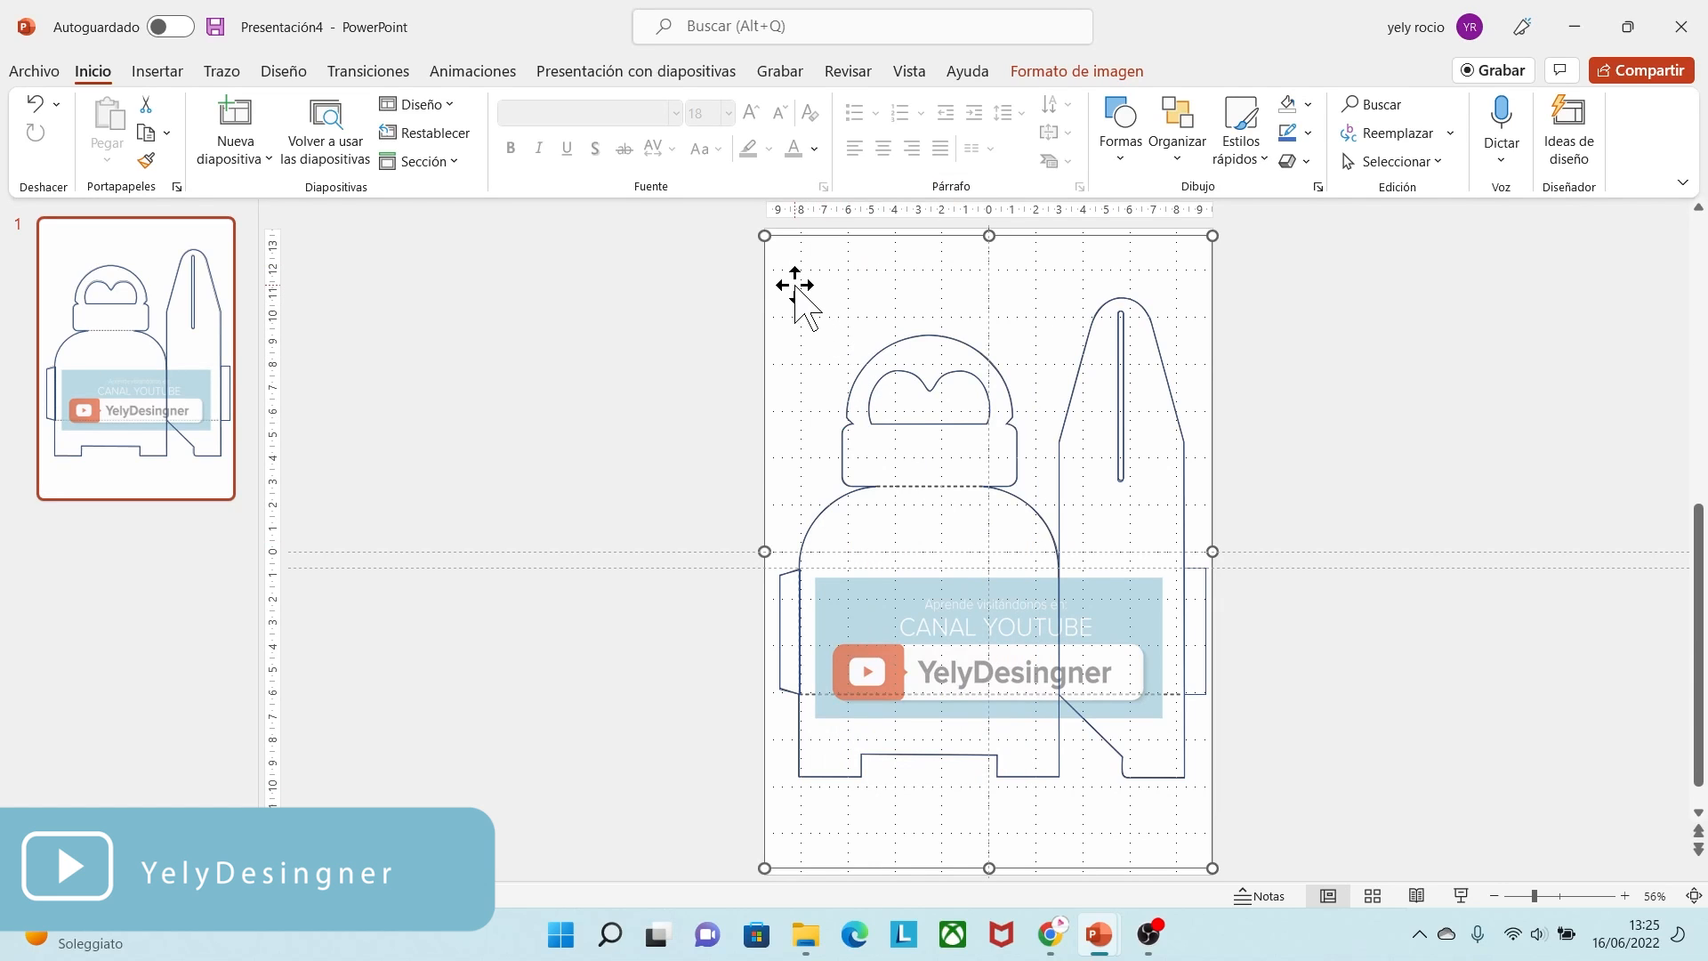
pyautogui.moveTo(794, 285); pyautogui.dragTo(1285, 292)
pyautogui.press('Delete')
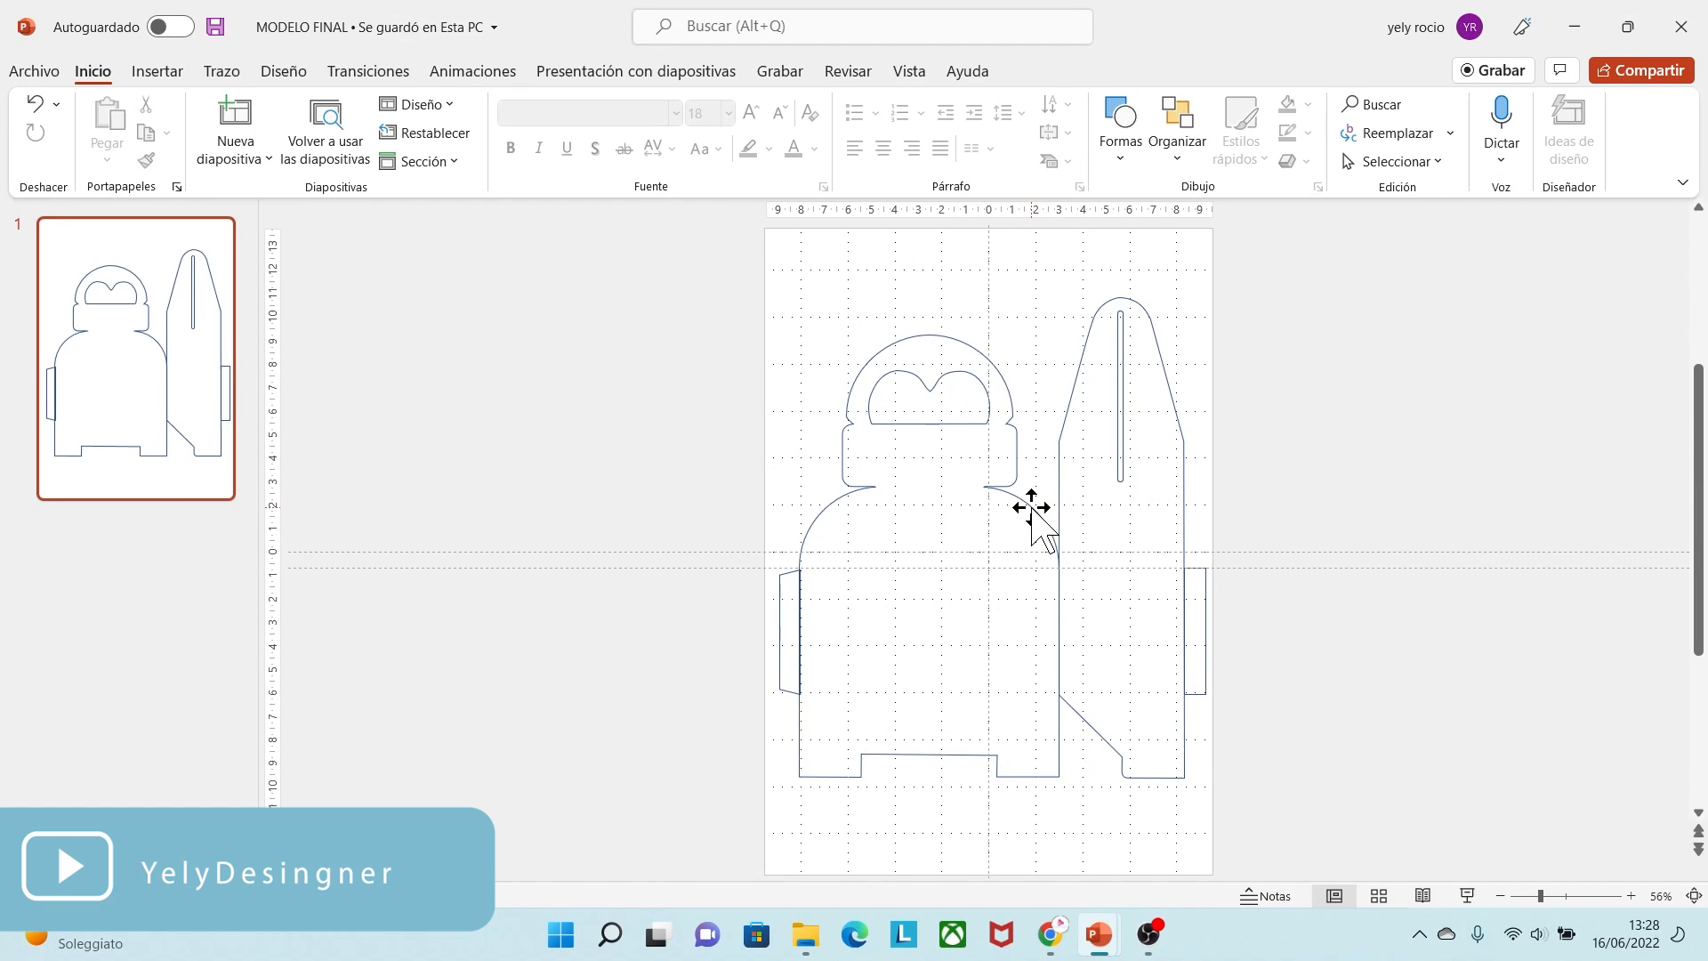
# - Fill the main box piece with the picture "fondo_Mesa de trabajo 1" from the dinosaurio fondo folder
pyautogui.click(1032, 511)
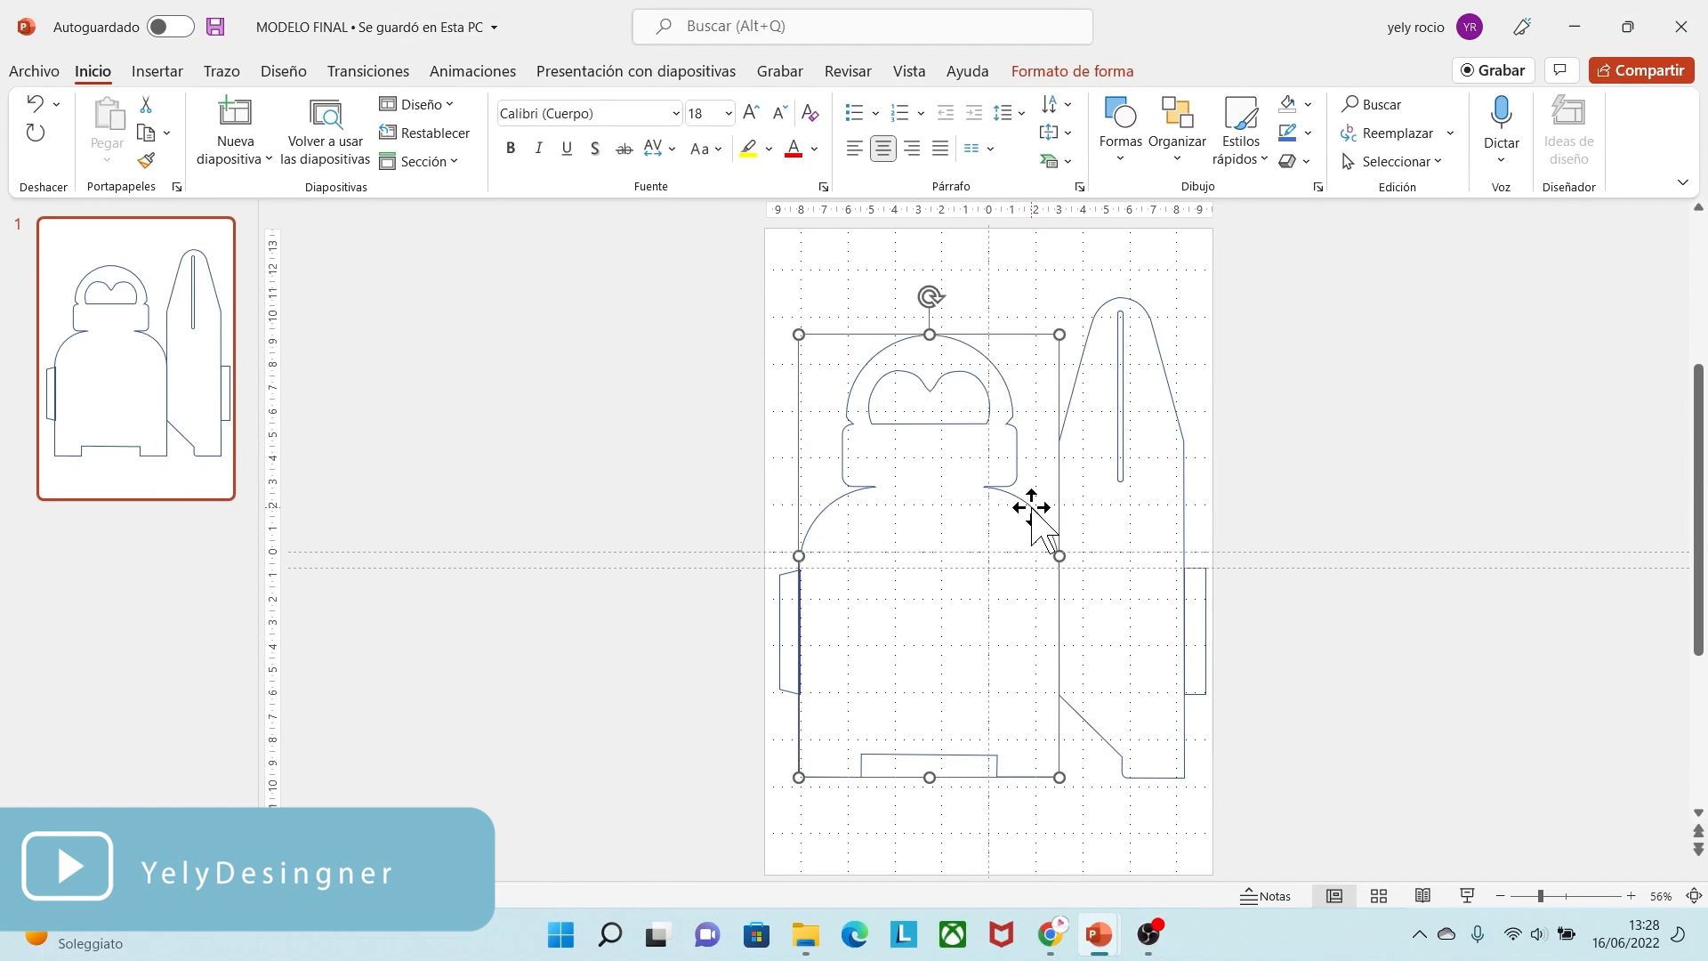
pyautogui.click(1042, 75)
pyautogui.click(631, 109)
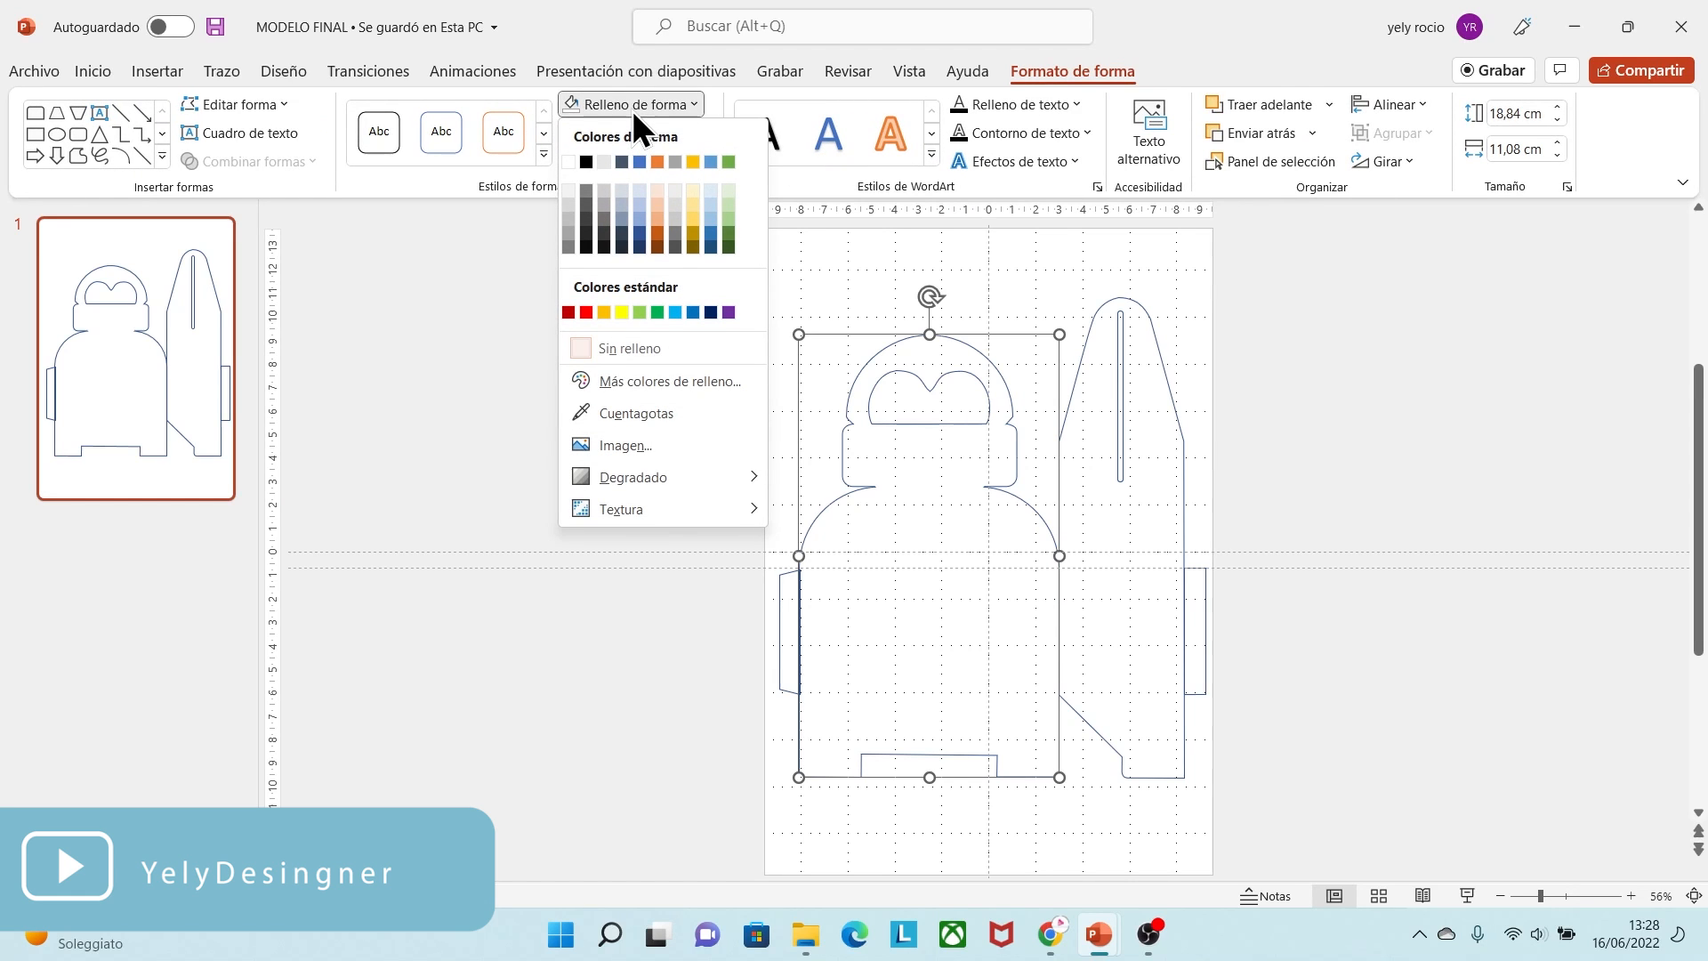
pyautogui.click(633, 448)
pyautogui.click(637, 365)
pyautogui.click(339, 263)
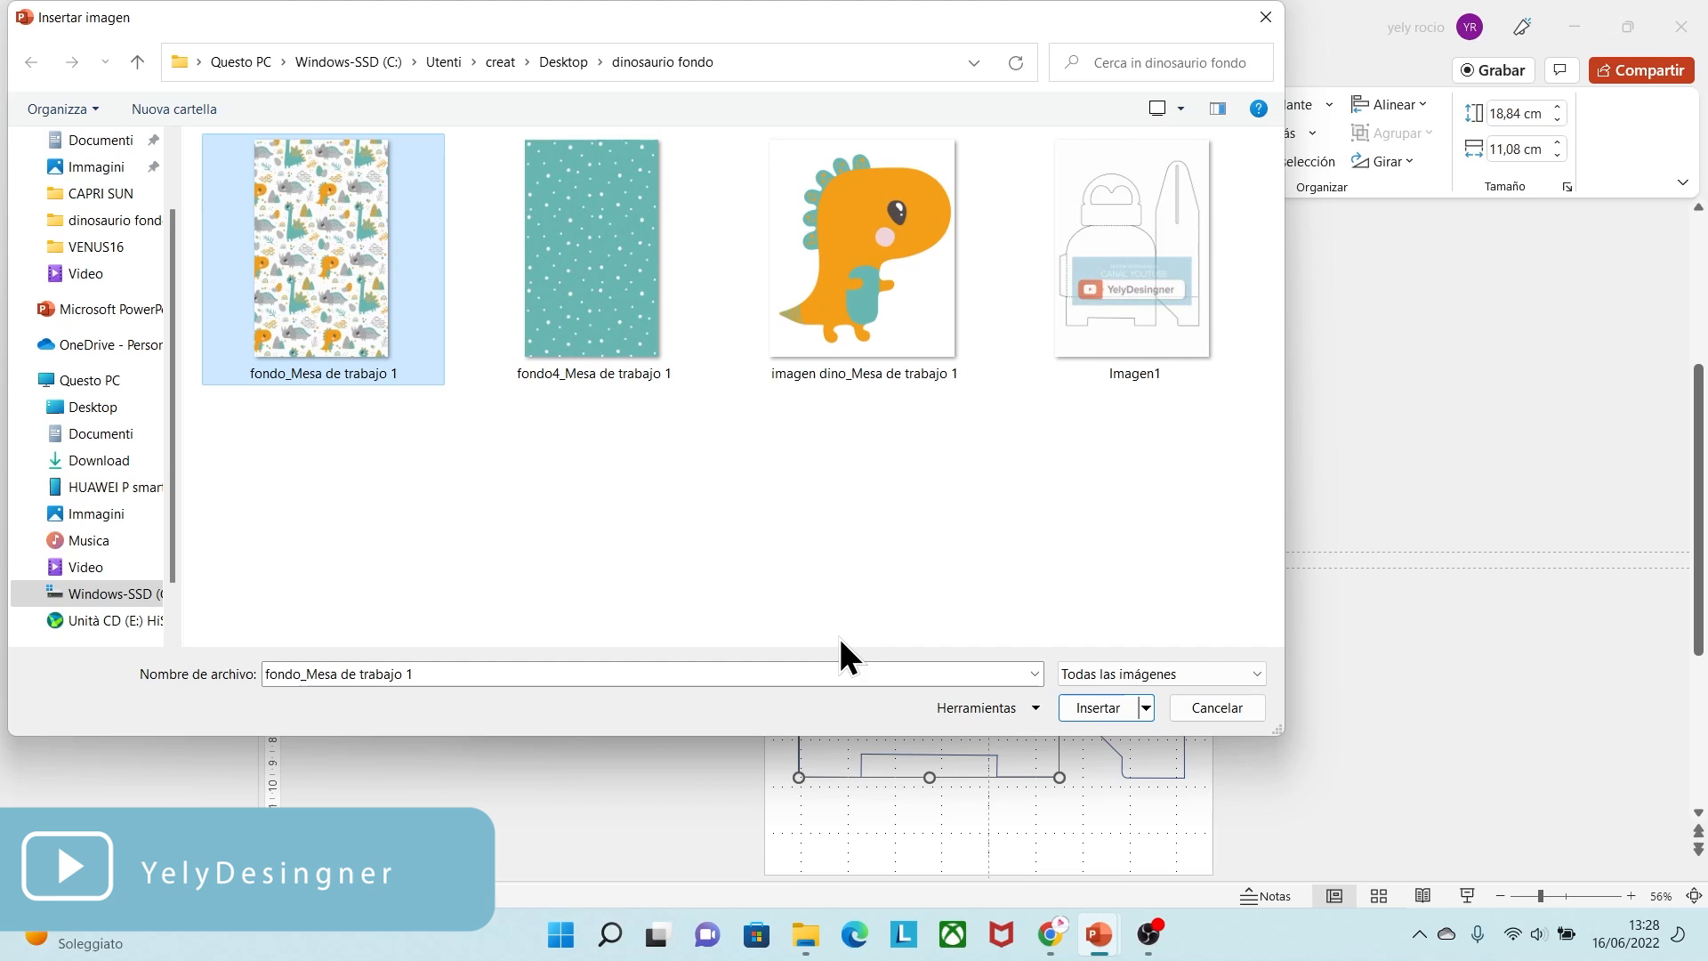
pyautogui.click(1084, 705)
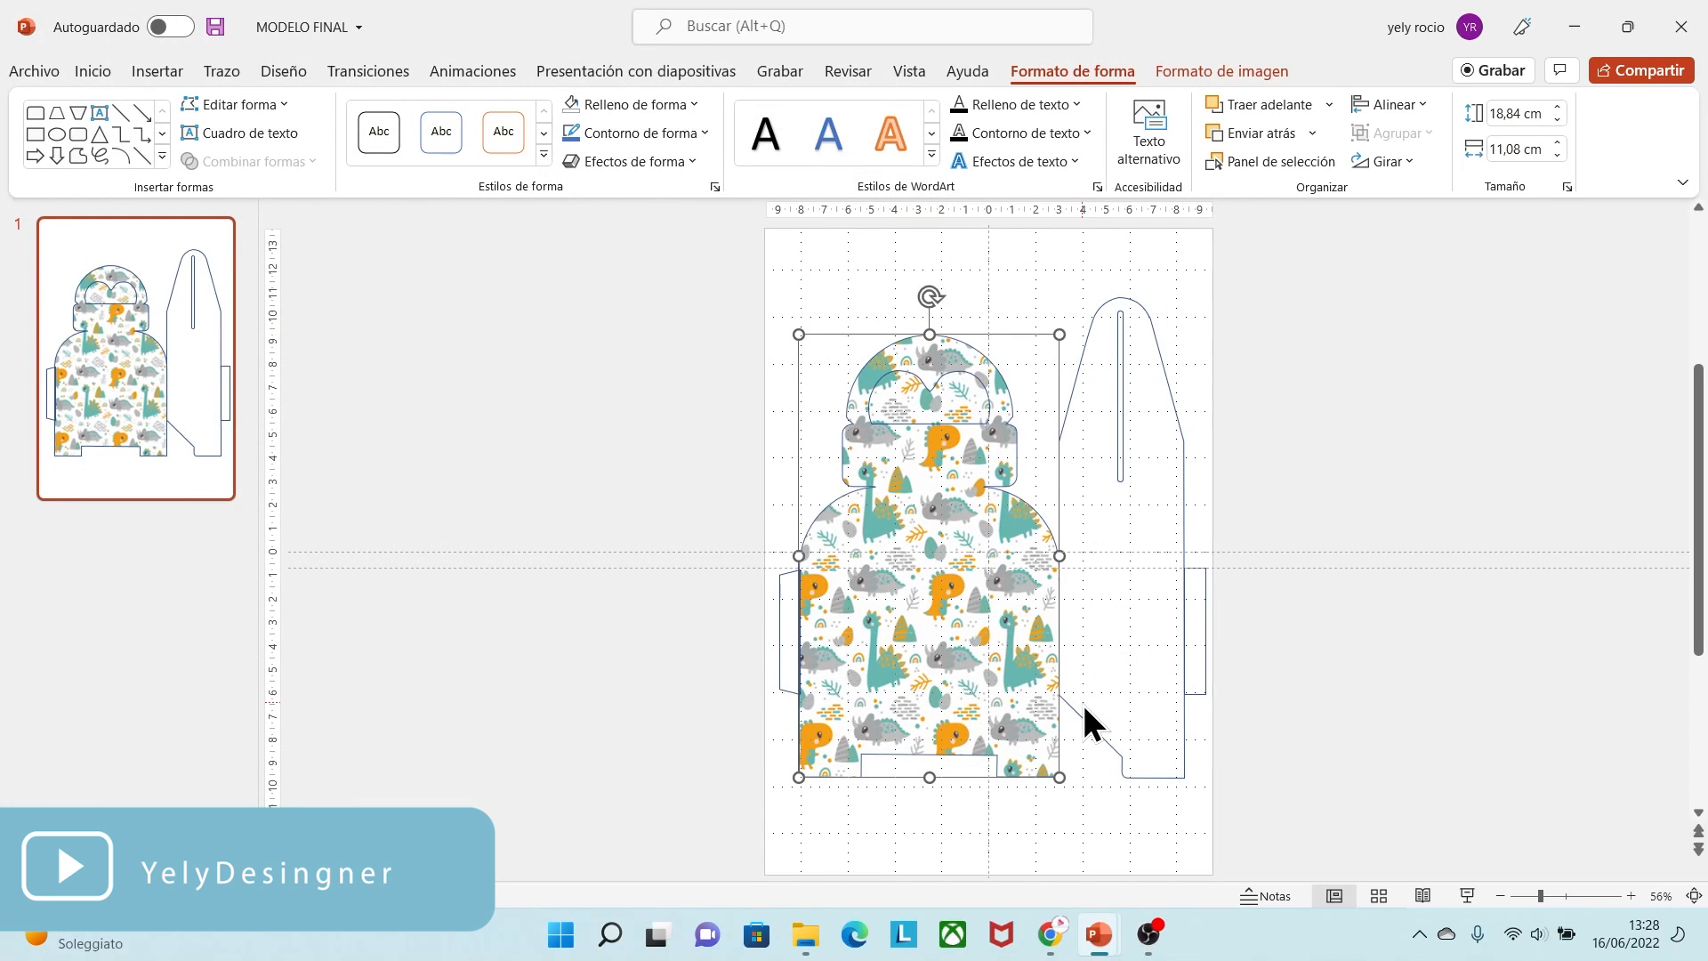
# - Enlarge the dinosaur picture within the main piece's crop frame so it extends past the right and lower edges
pyautogui.click(1217, 73)
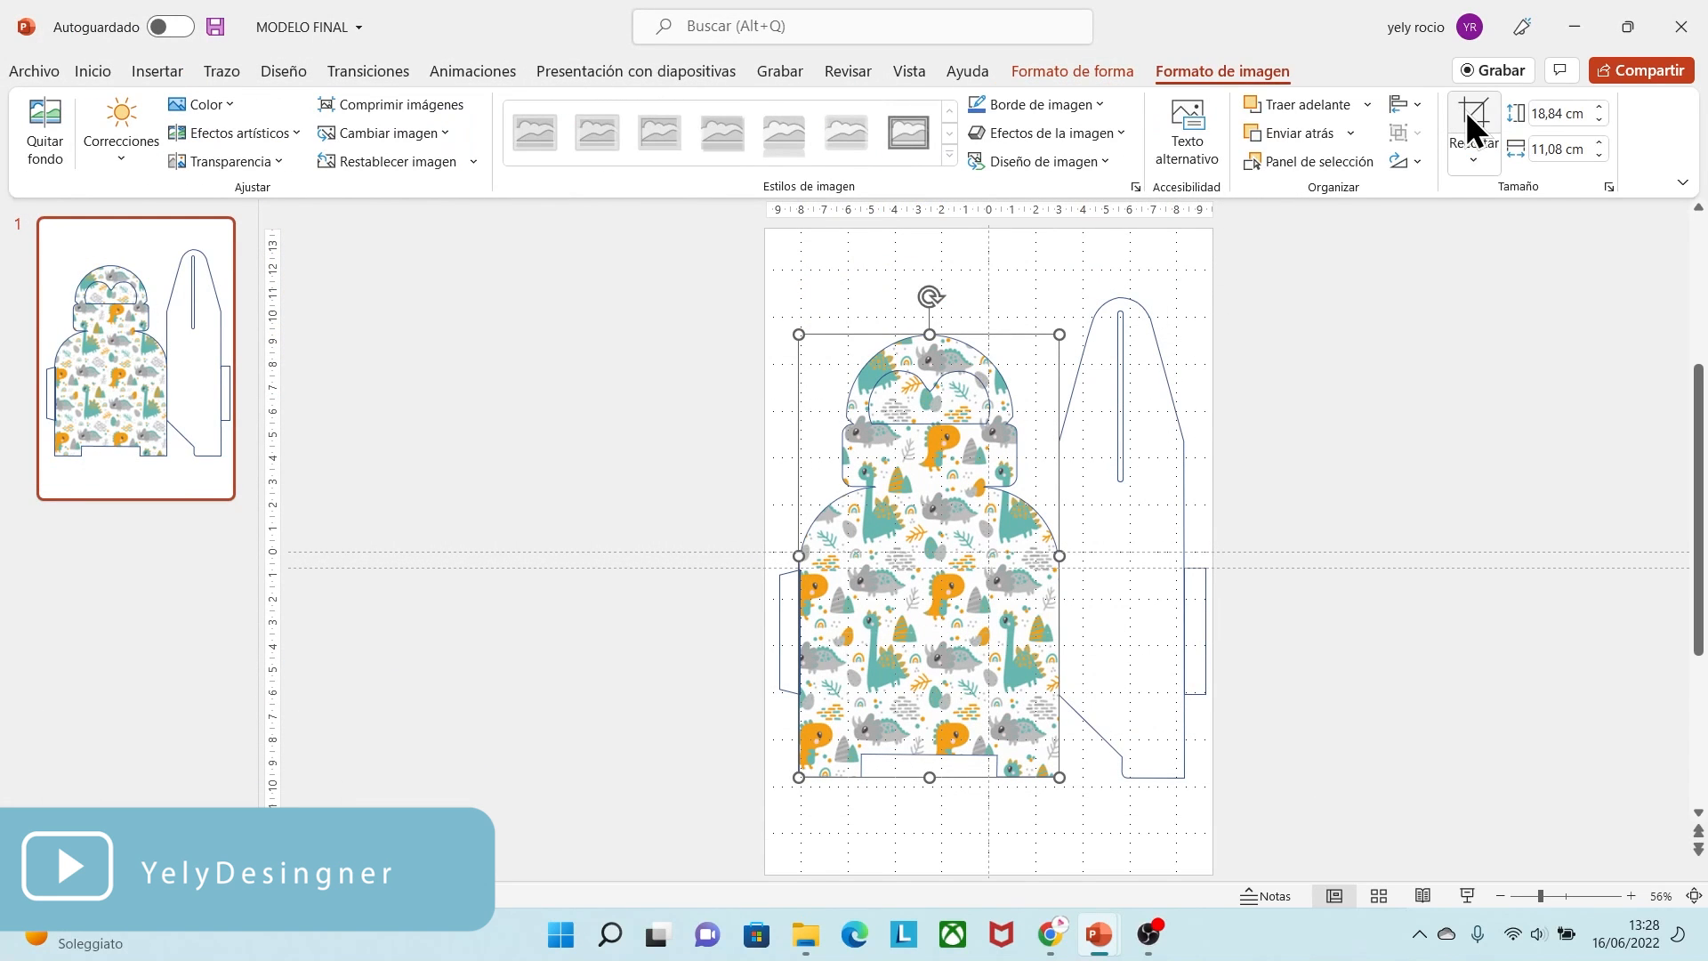
pyautogui.click(1467, 120)
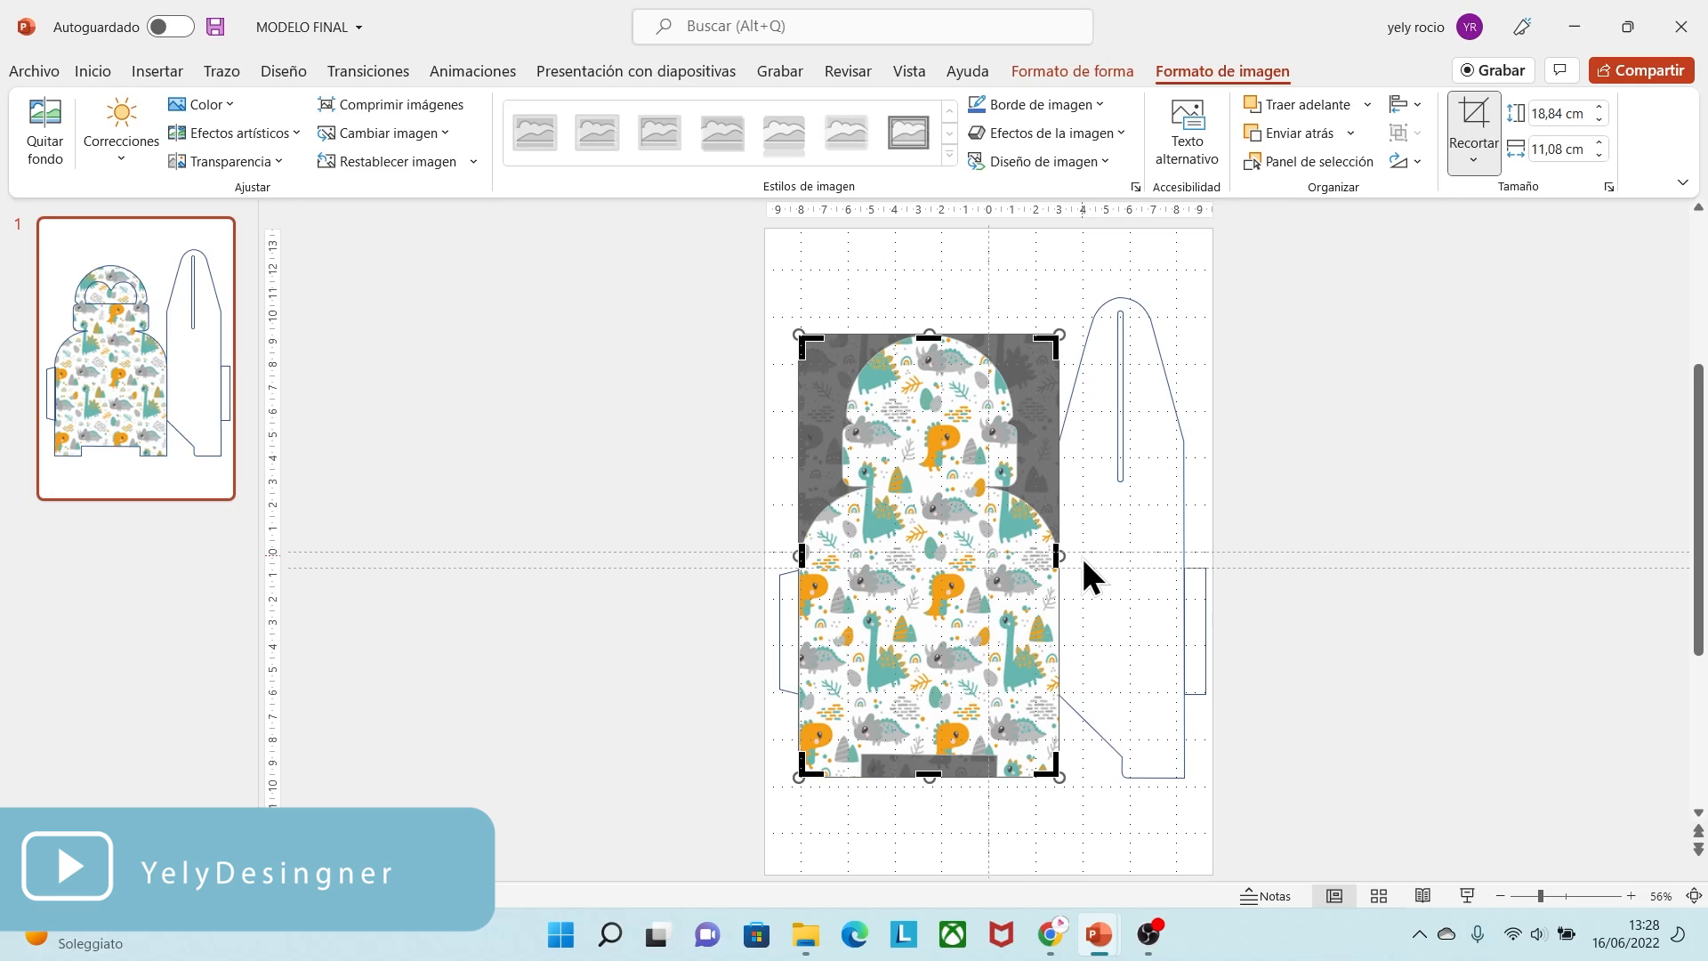
pyautogui.moveTo(1066, 554); pyautogui.dragTo(1109, 553)
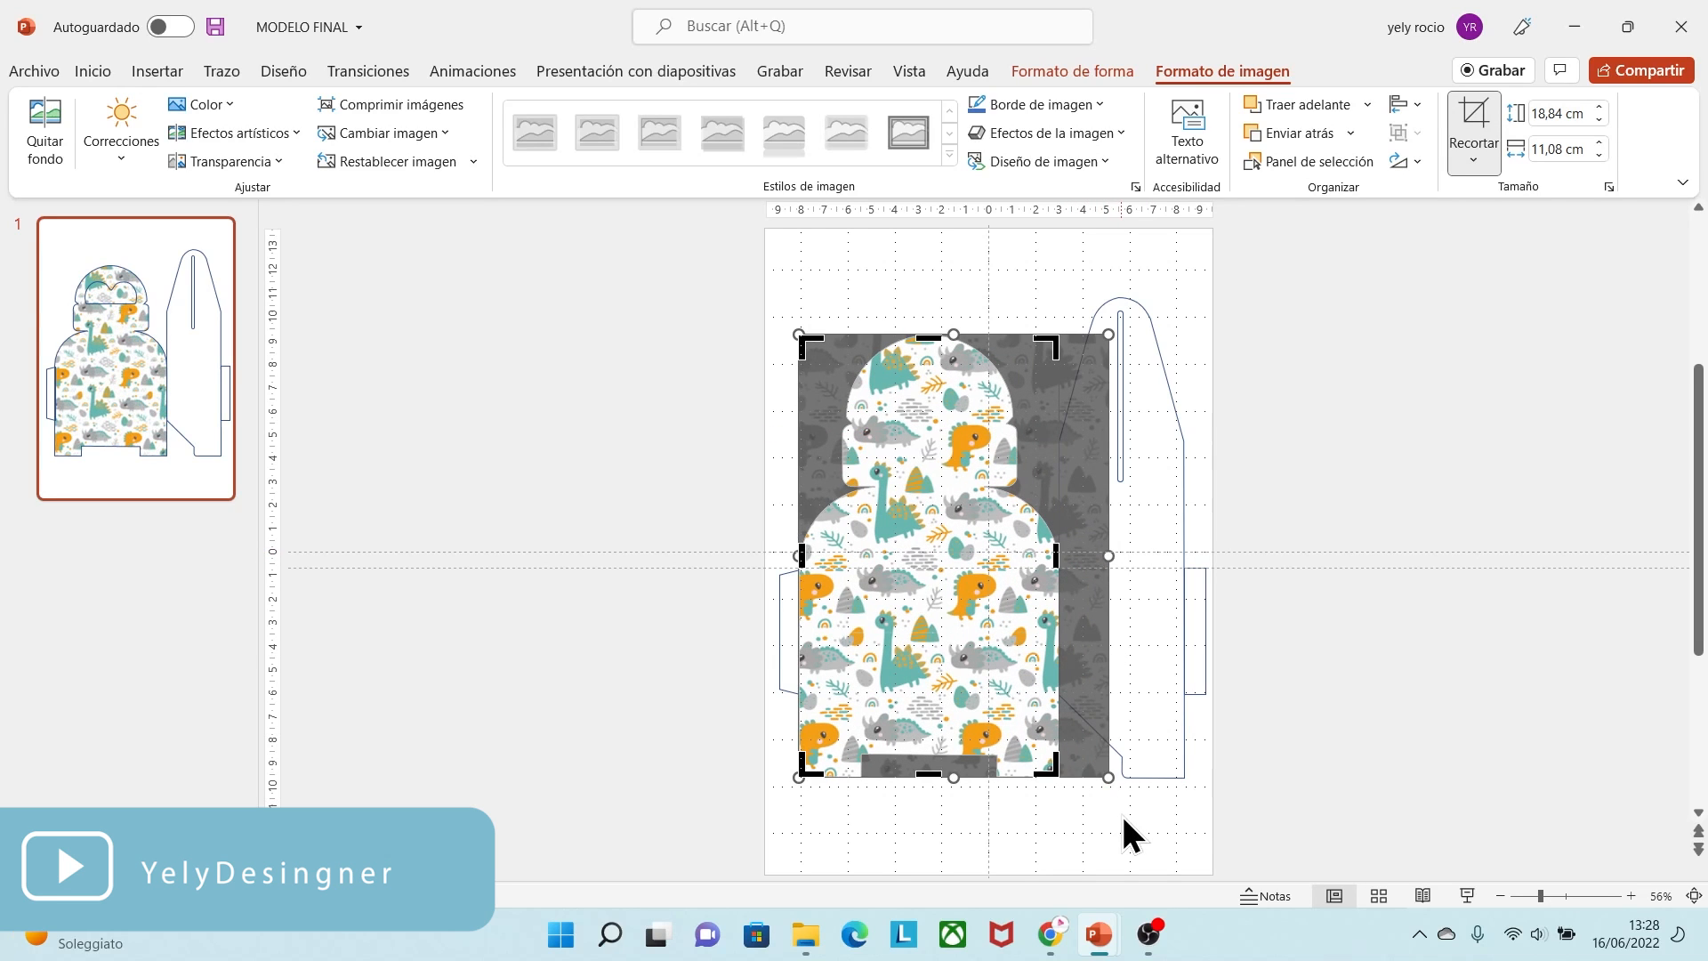
pyautogui.moveTo(1107, 778); pyautogui.dragTo(1103, 796)
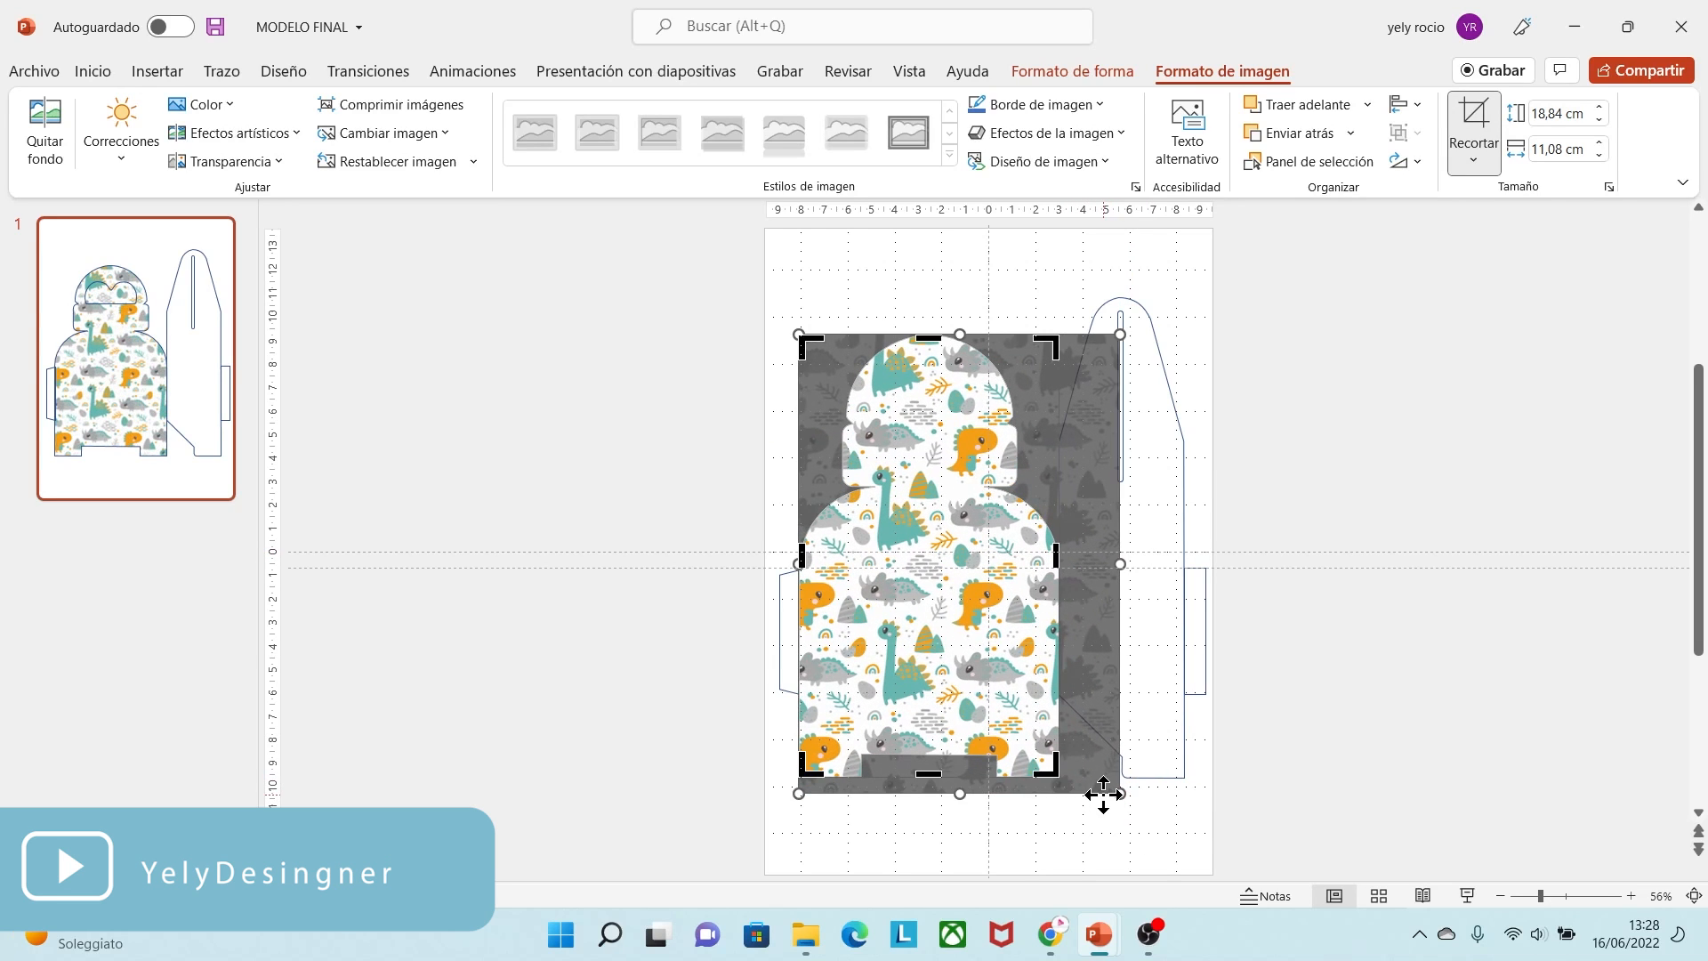
pyautogui.click(1239, 763)
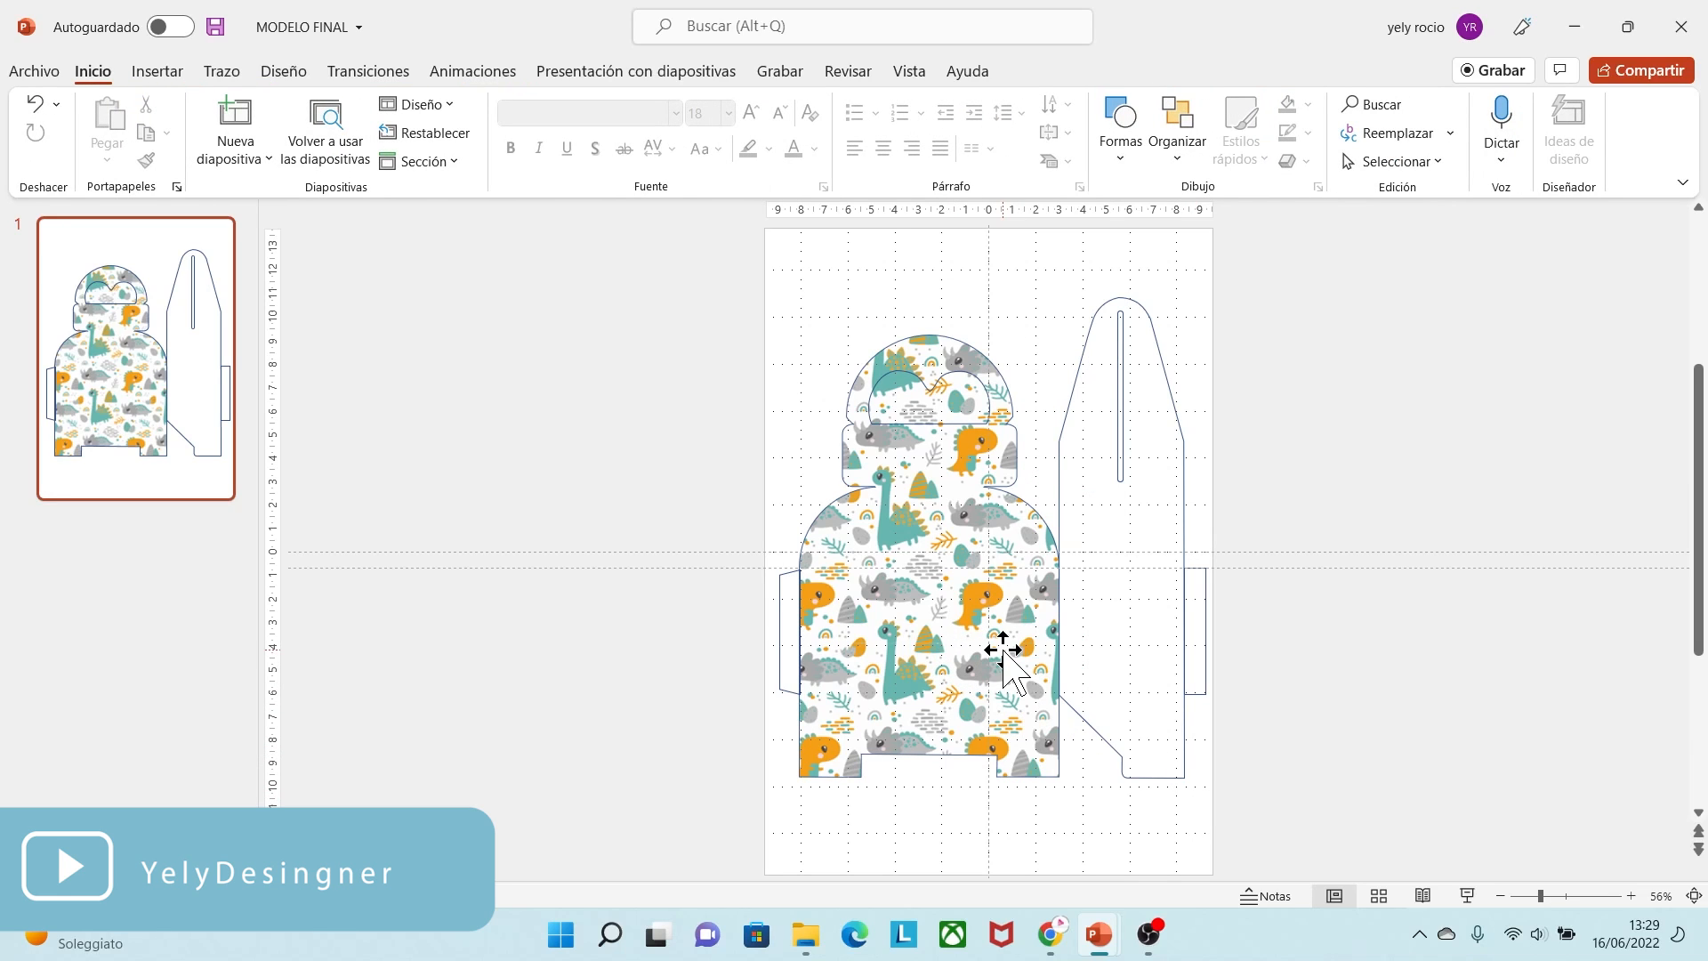
# - Fill the window shape at the top of the main piece with white
pyautogui.click(927, 394)
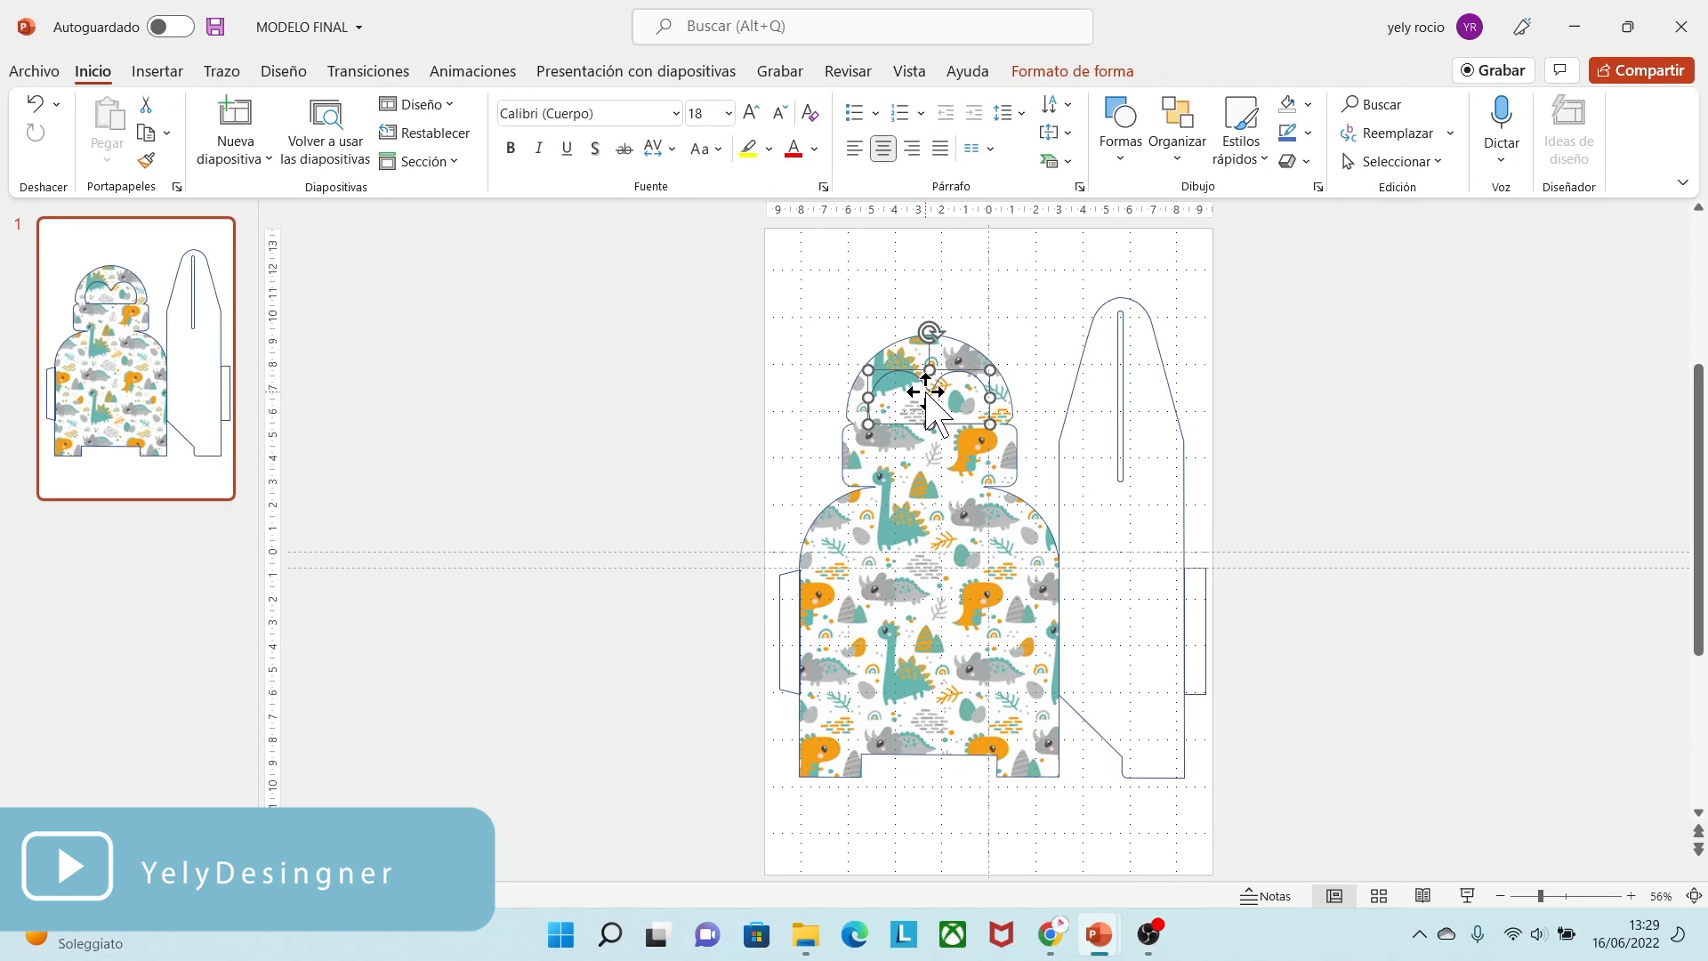
pyautogui.click(1032, 66)
pyautogui.click(663, 109)
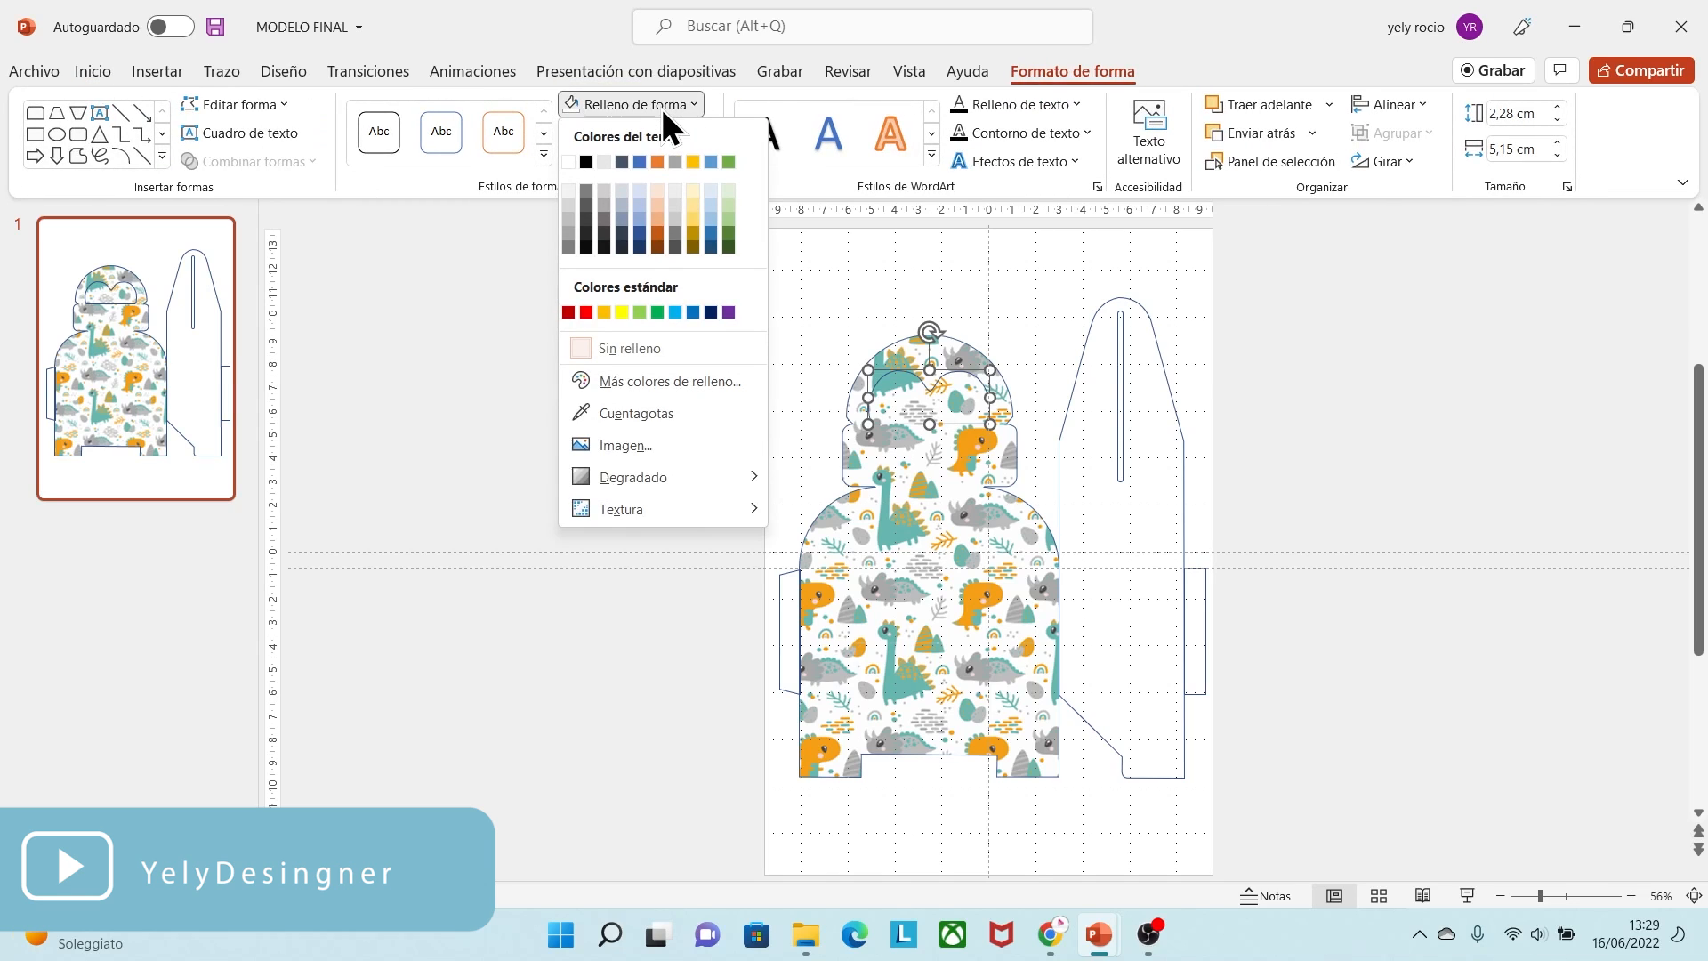
pyautogui.click(568, 162)
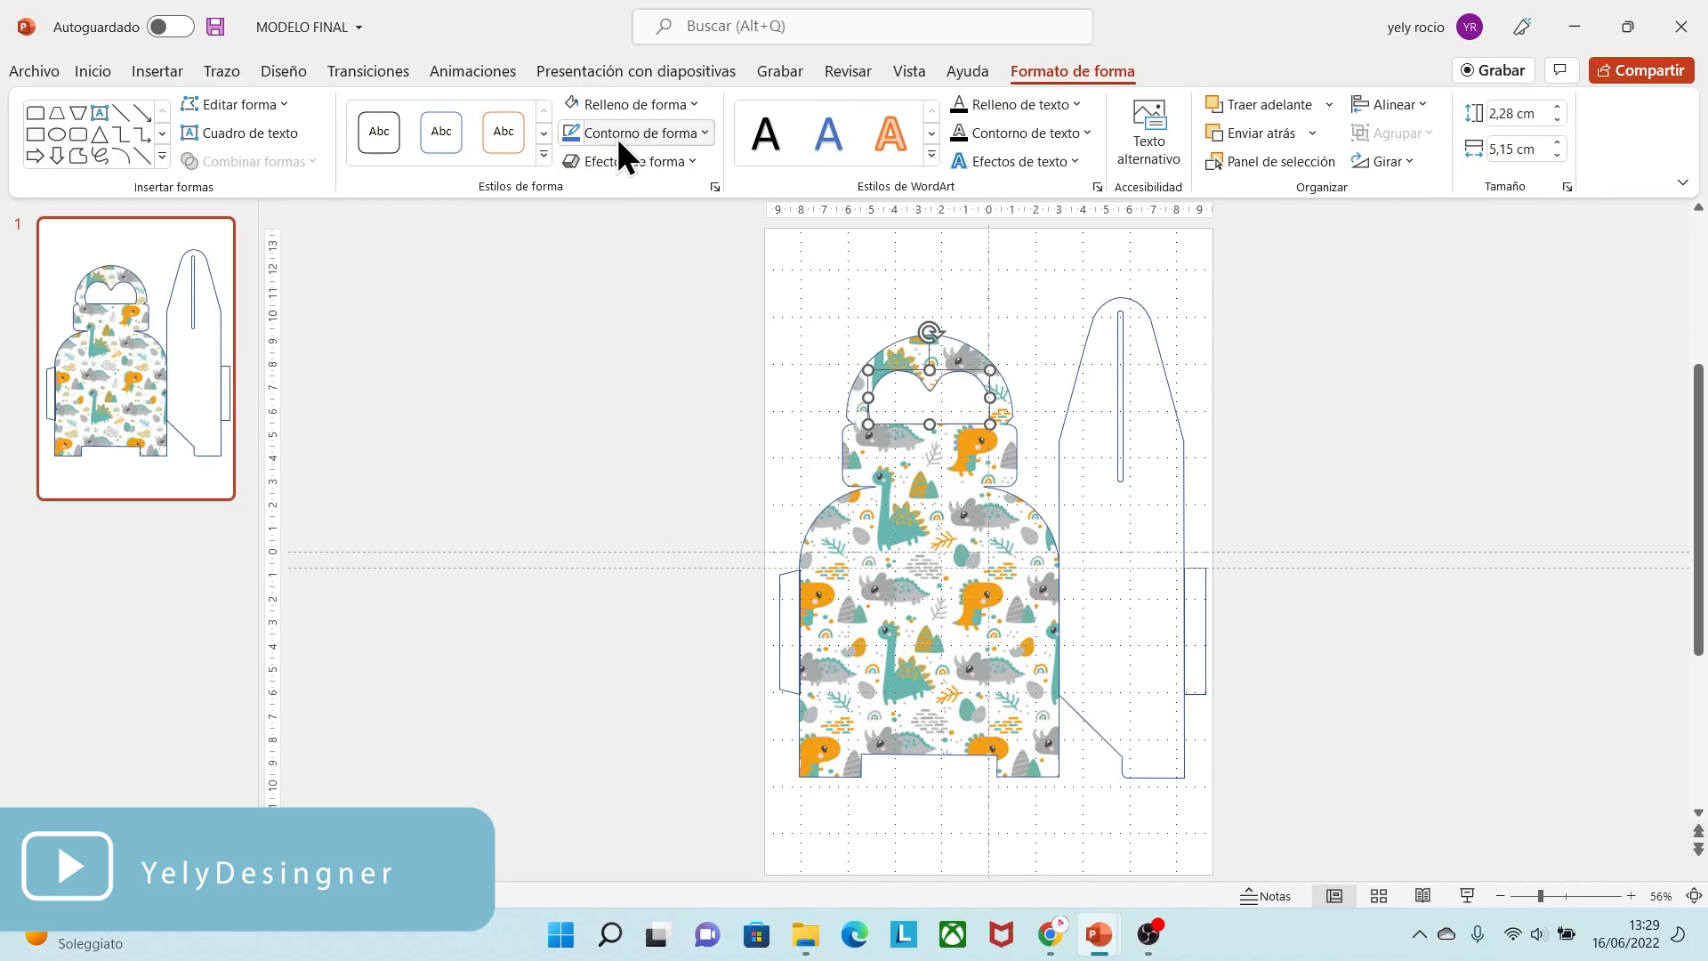
# - Remove the window shape's blue outline and give it a light grey outline instead
pyautogui.click(618, 137)
pyautogui.click(633, 374)
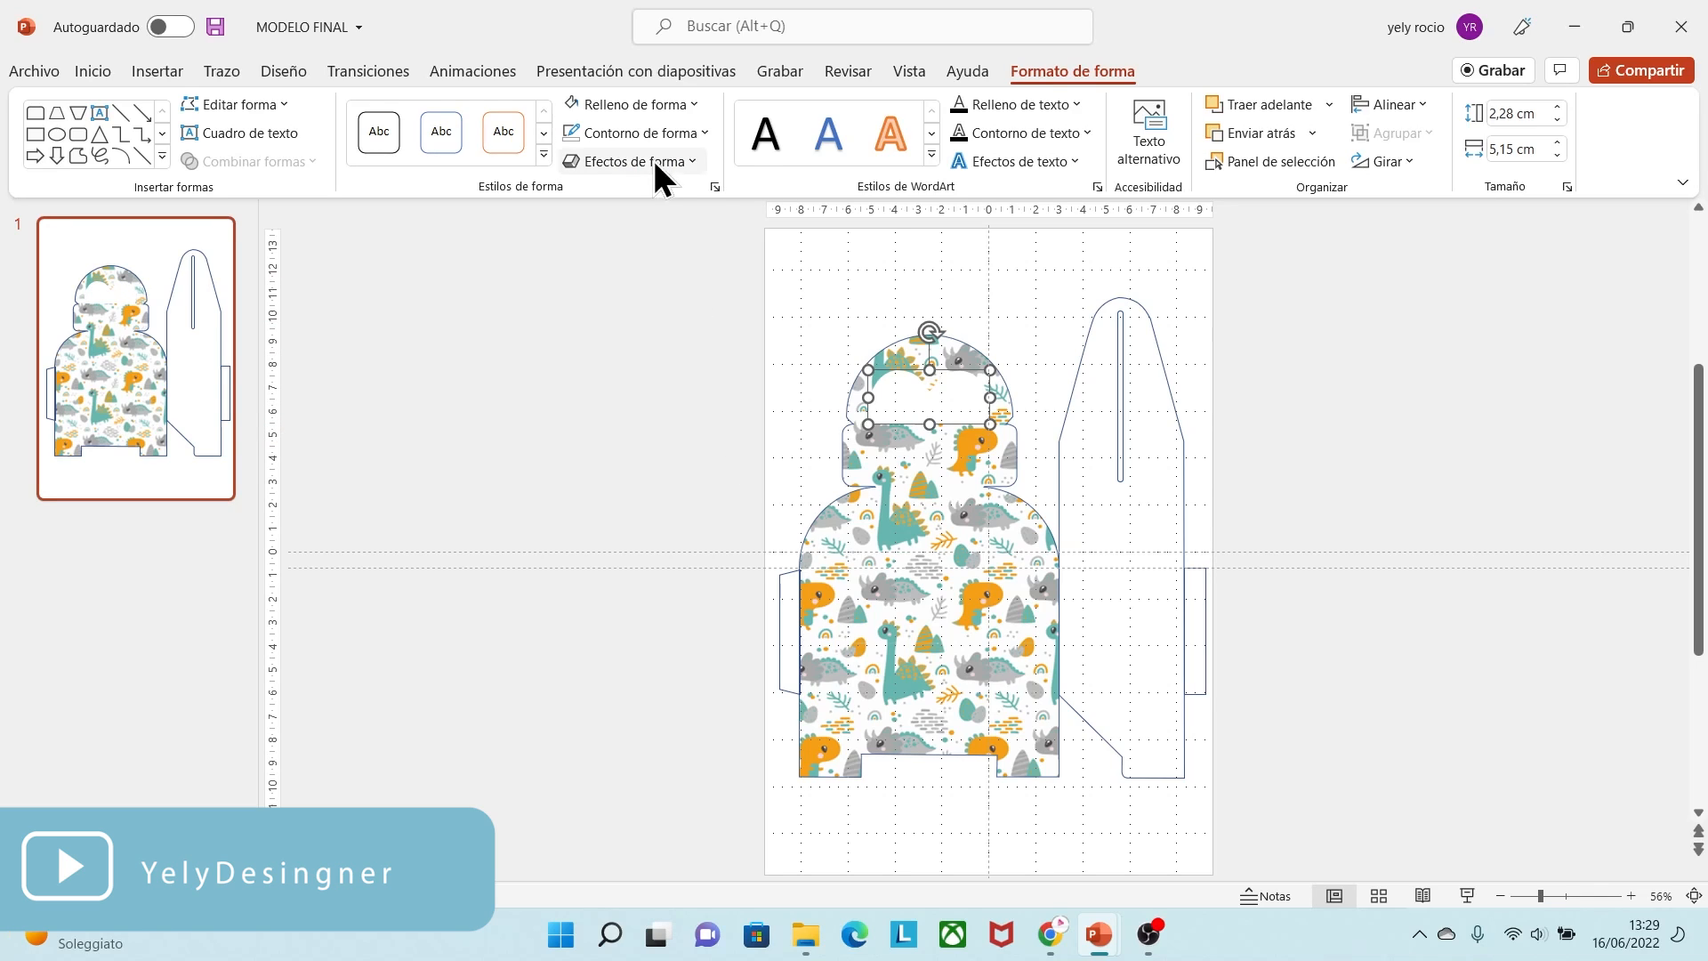
pyautogui.click(636, 133)
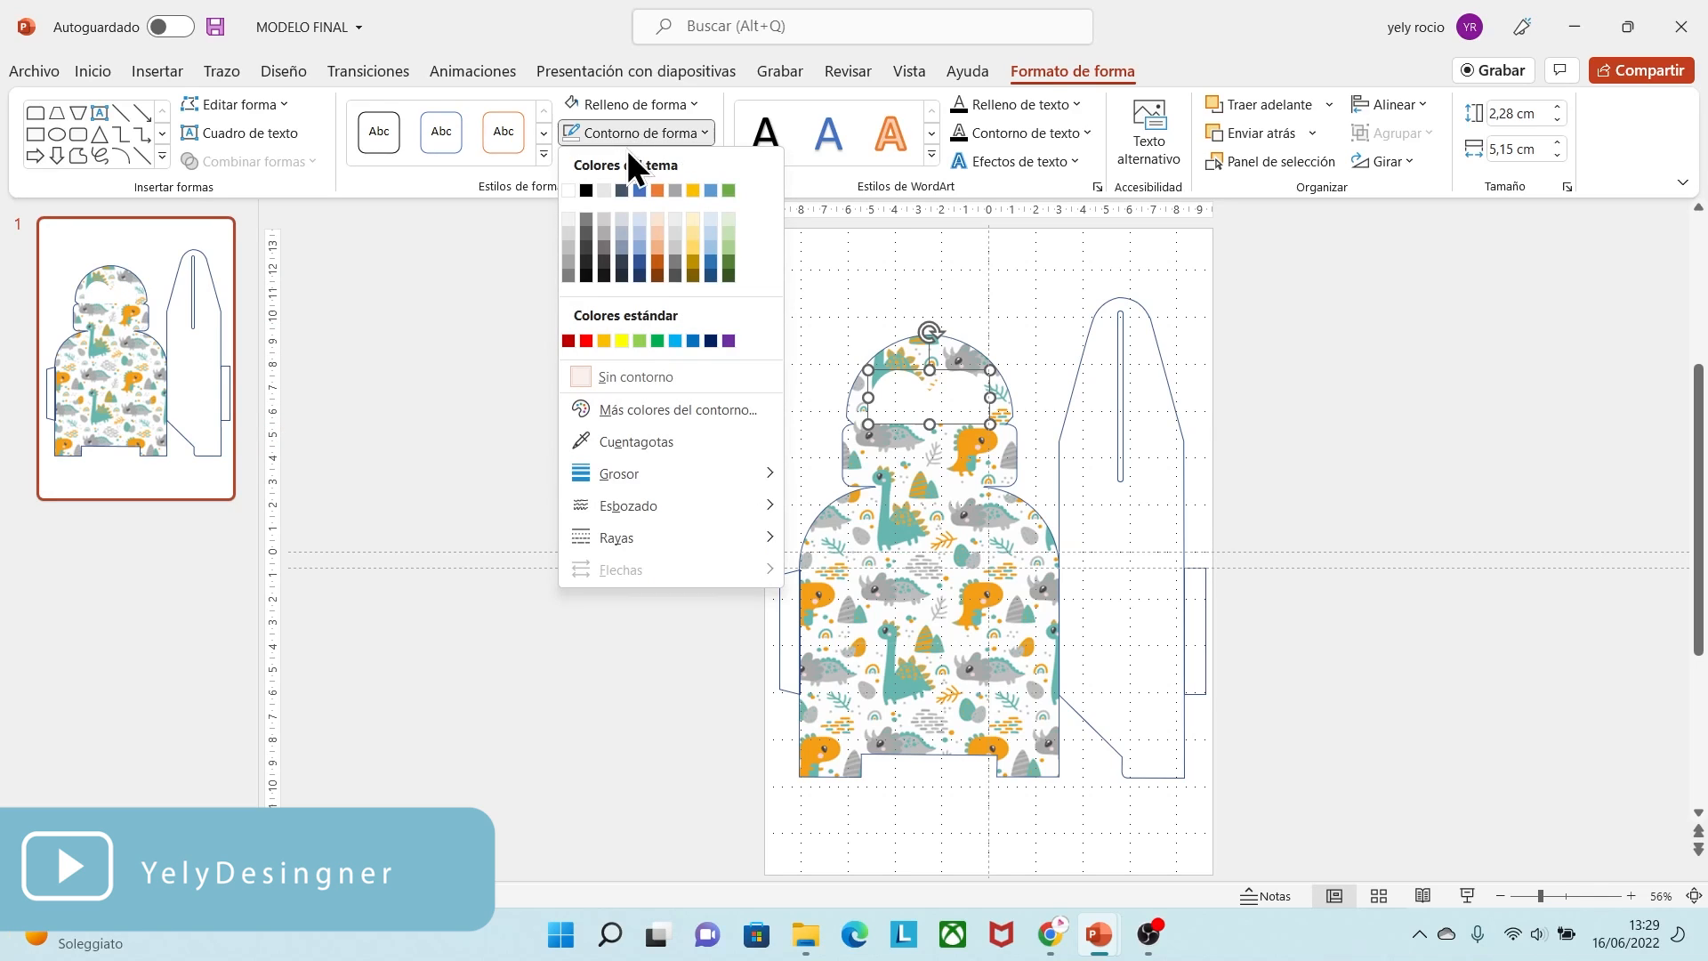
pyautogui.click(571, 233)
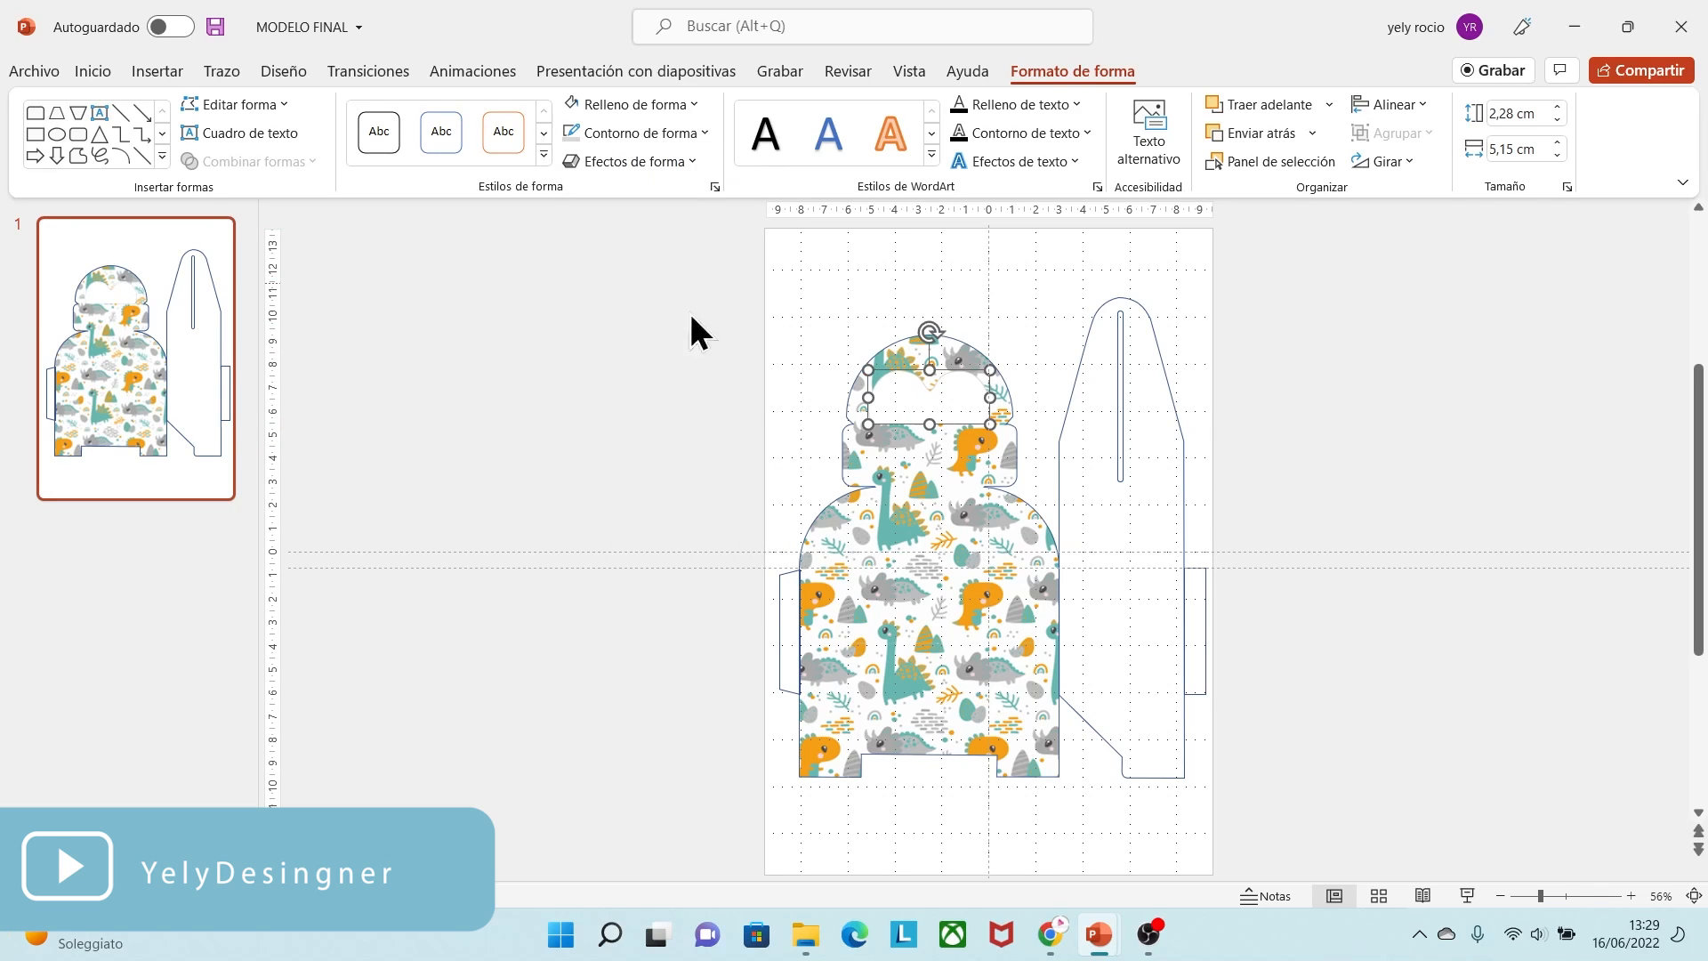
# - Set the outline of the dinosaur-patterned main piece to light grey and deselect it
pyautogui.click(875, 552)
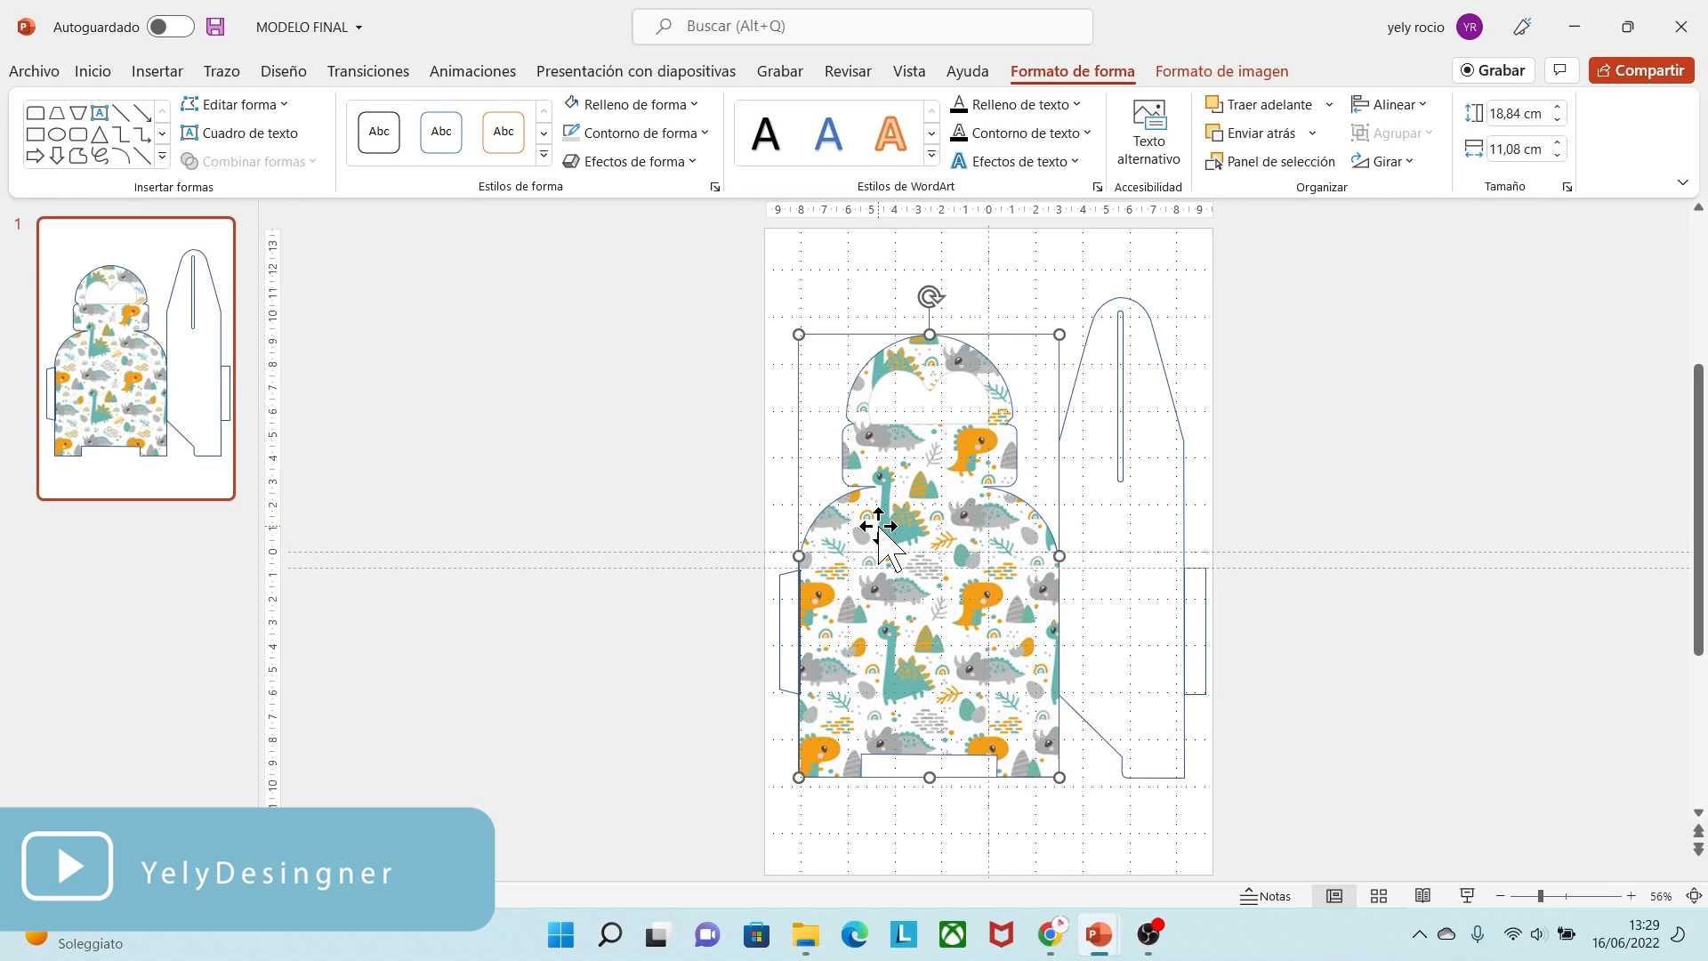
pyautogui.click(648, 130)
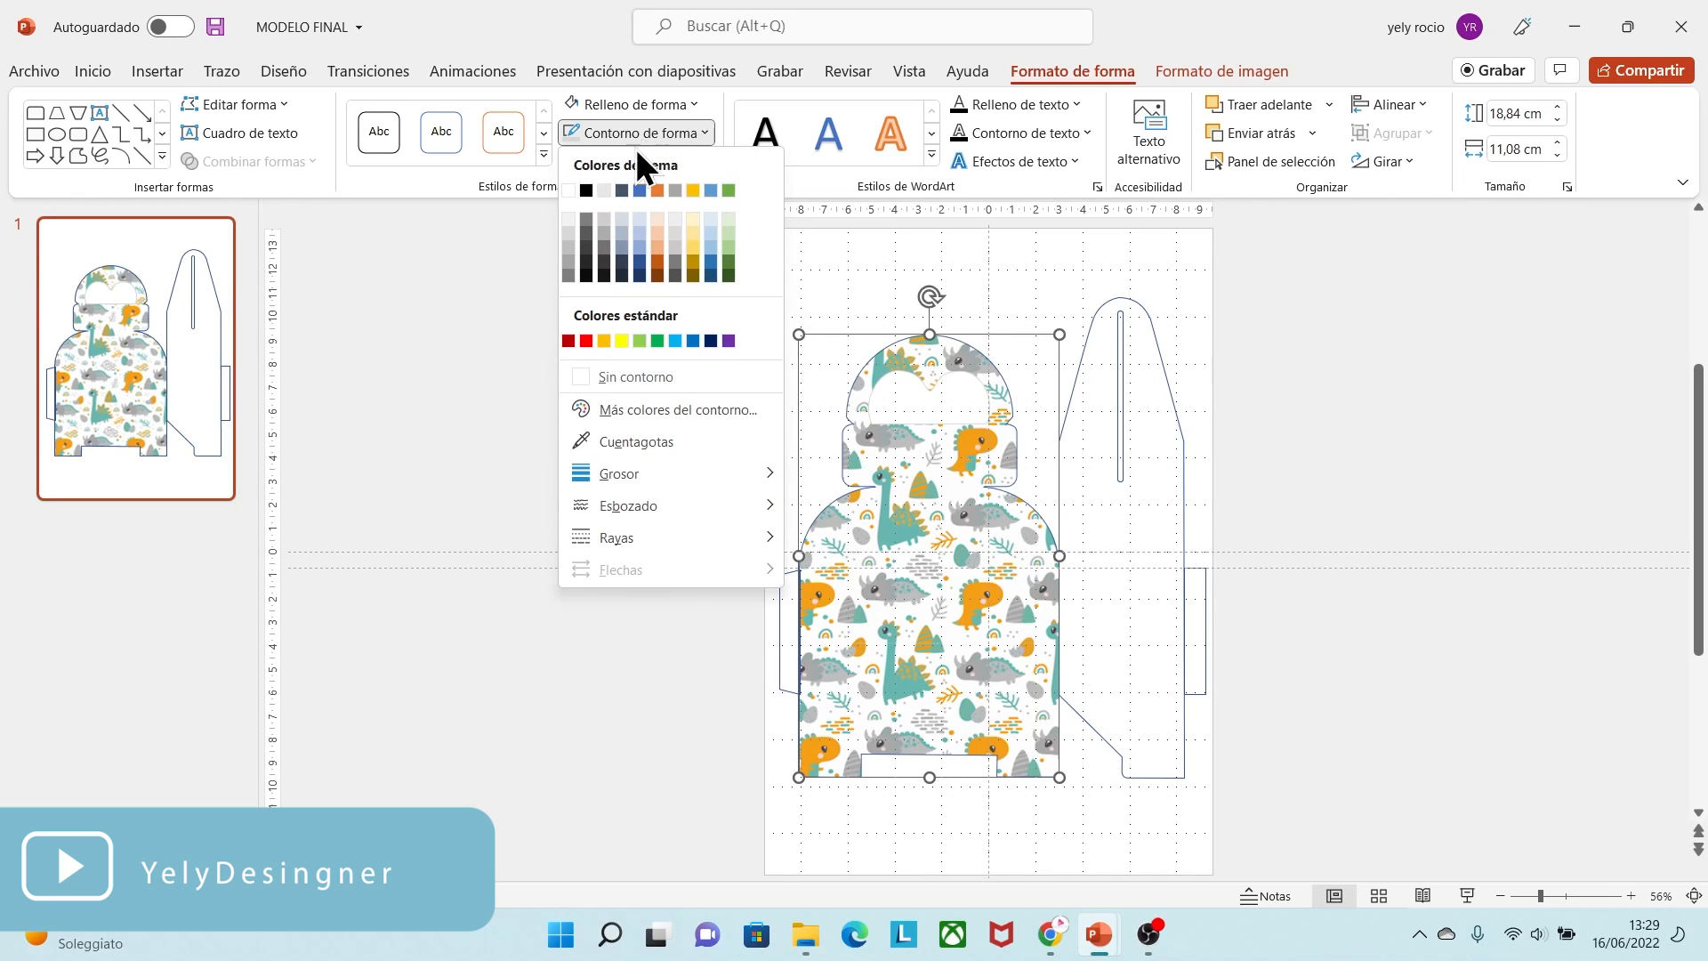
pyautogui.click(568, 232)
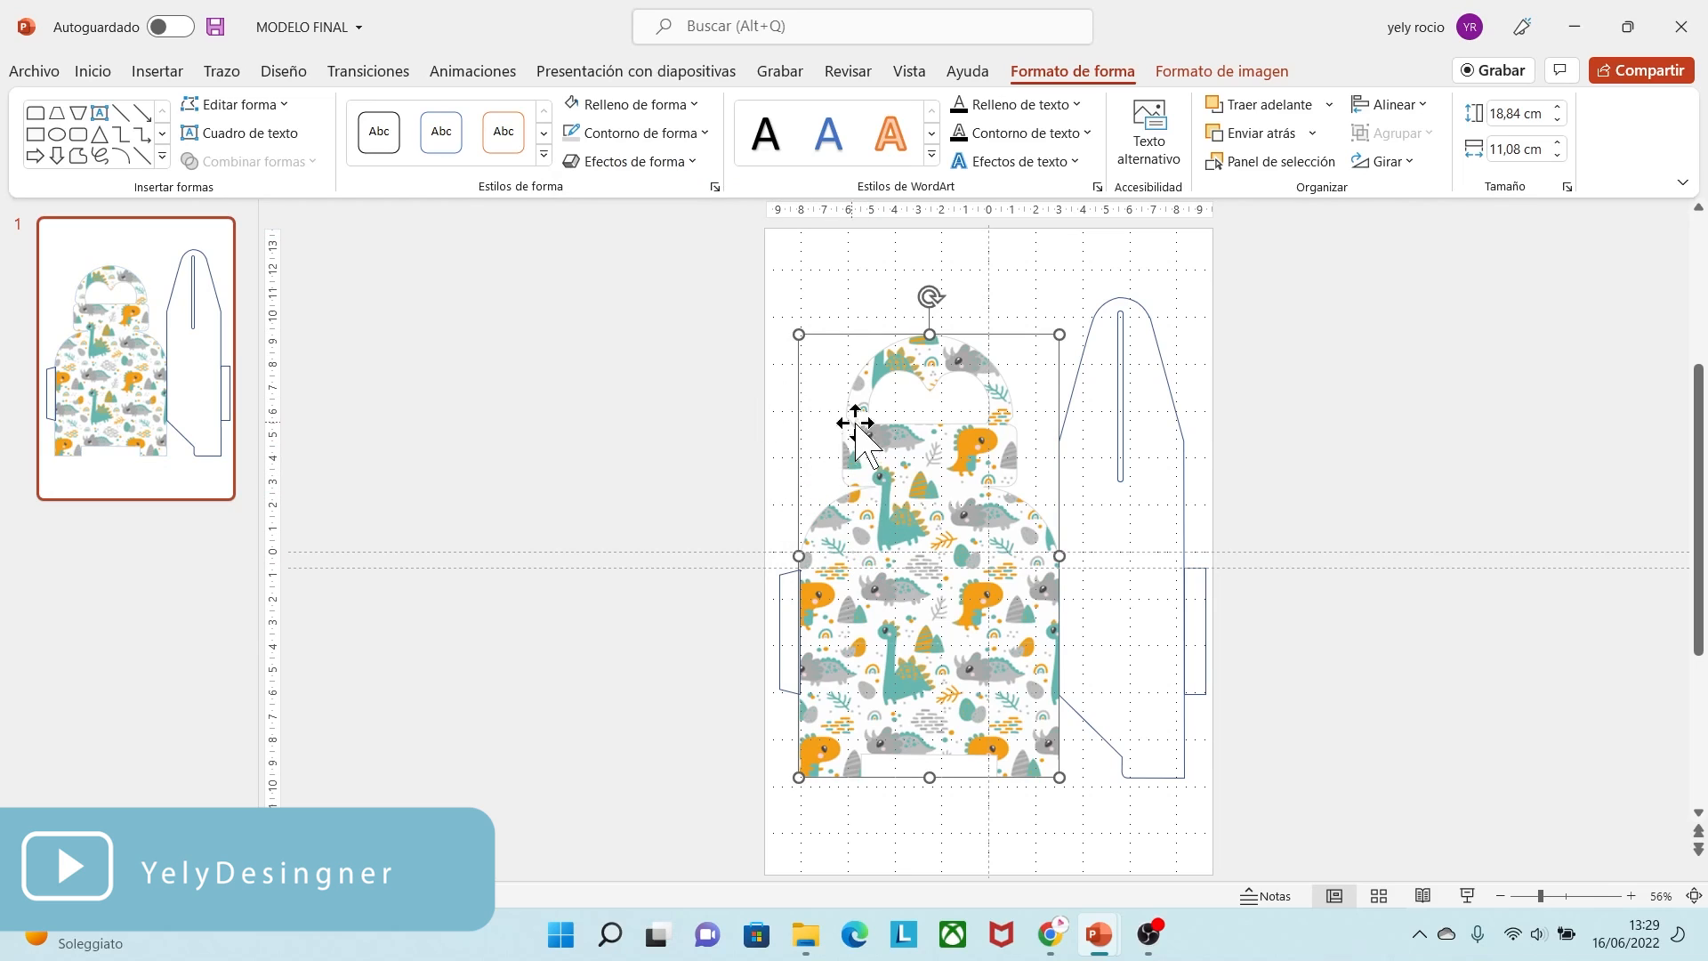
pyautogui.click(1319, 678)
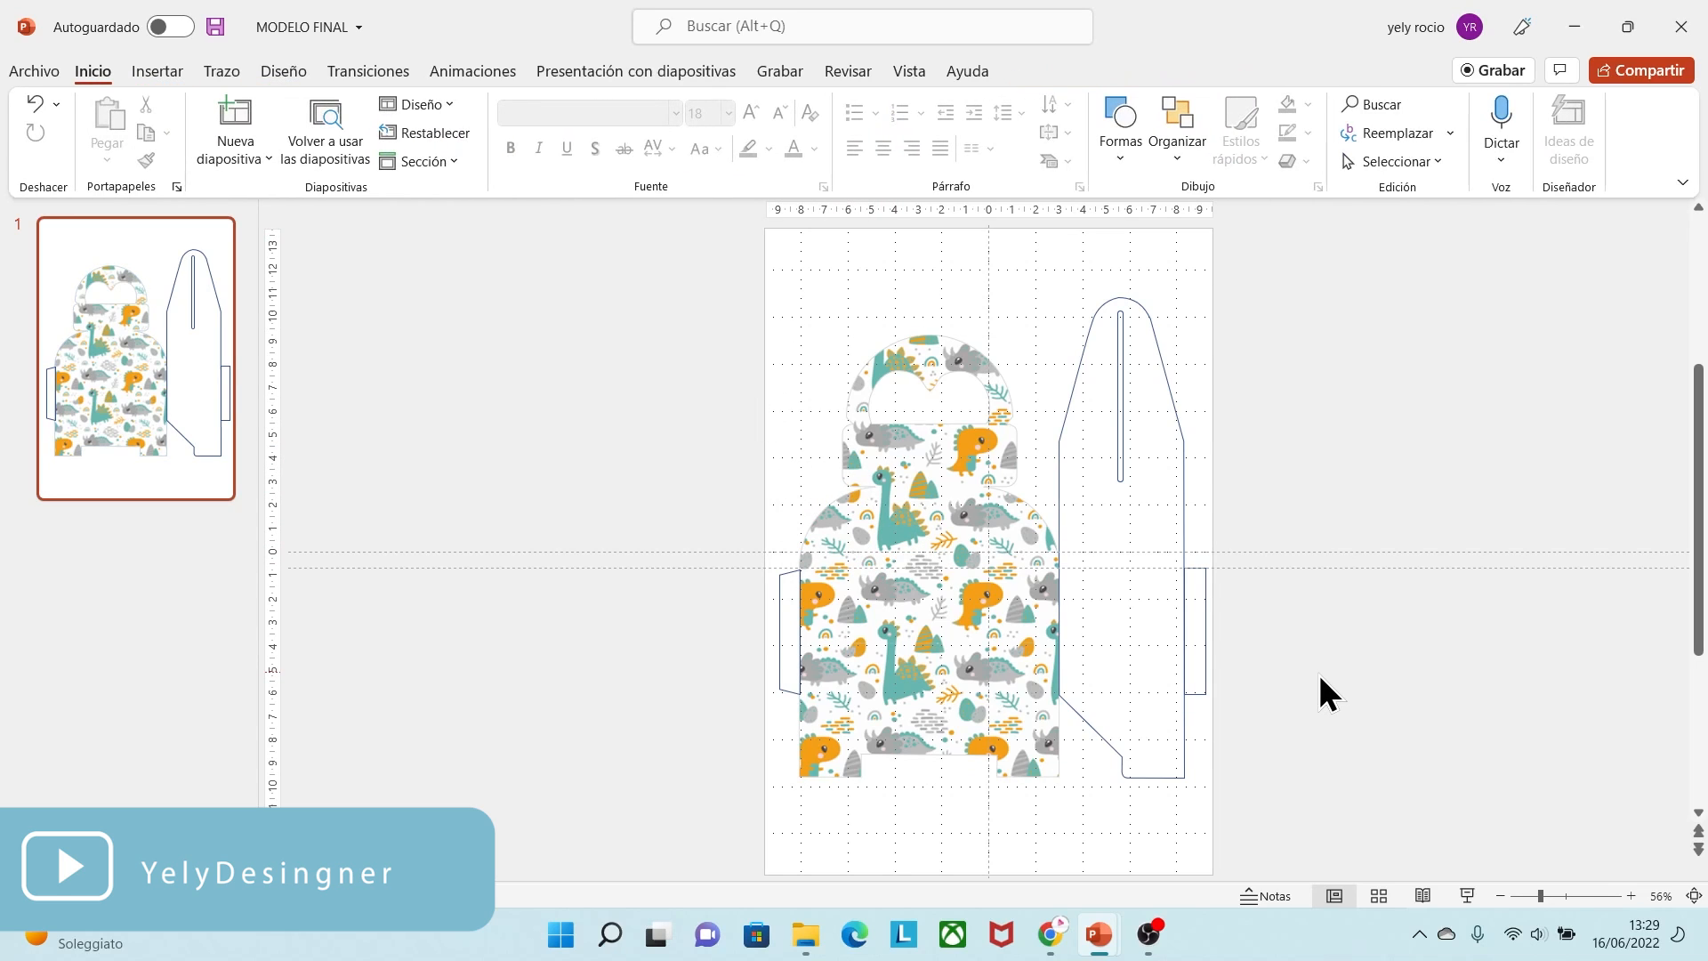
# - Fill the tall side piece with the picture fondo4_Mesa de trabajo 1
pyautogui.click(1065, 423)
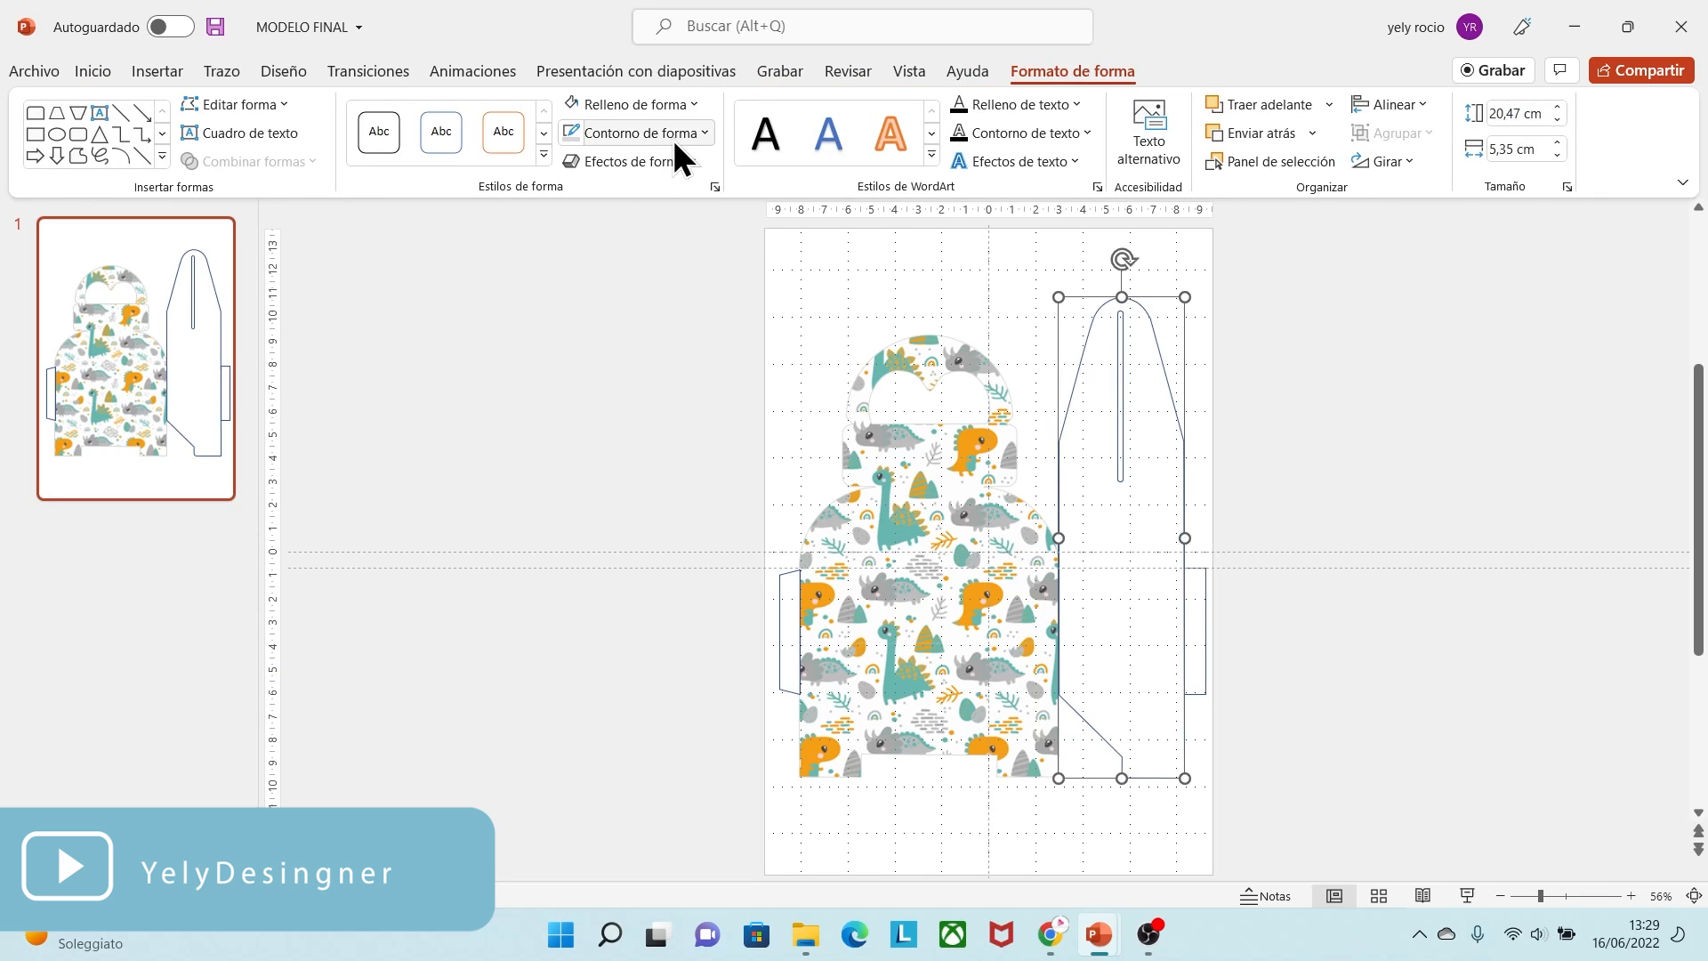
pyautogui.click(639, 111)
pyautogui.click(628, 436)
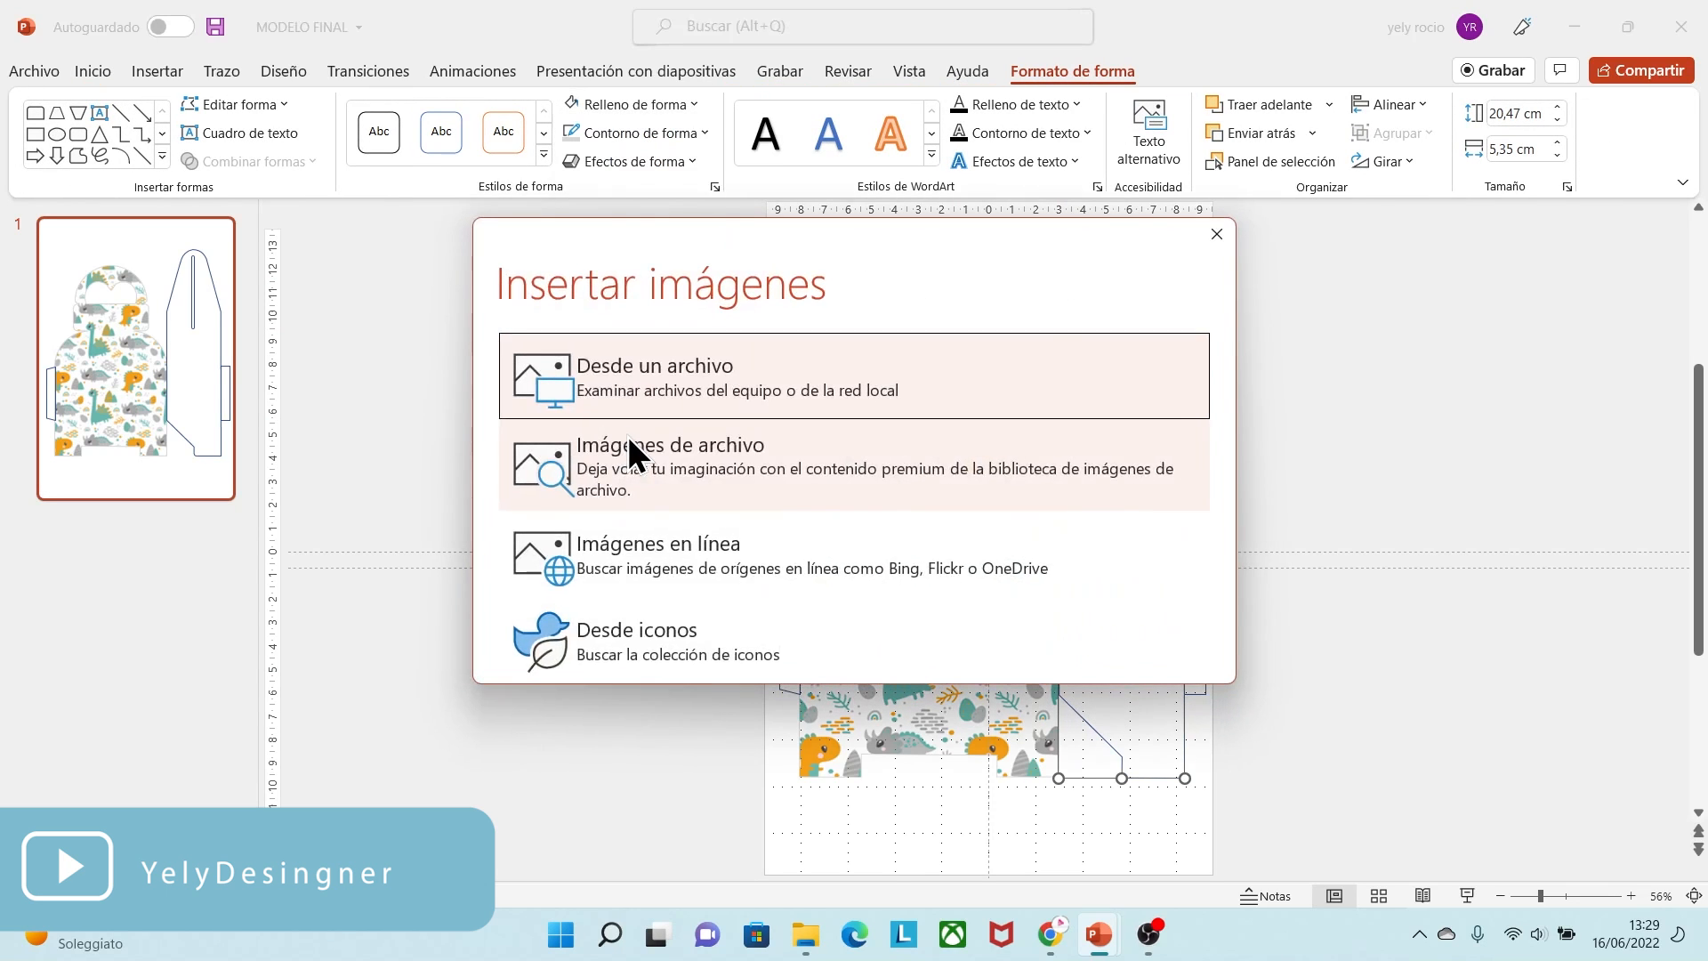
pyautogui.click(713, 387)
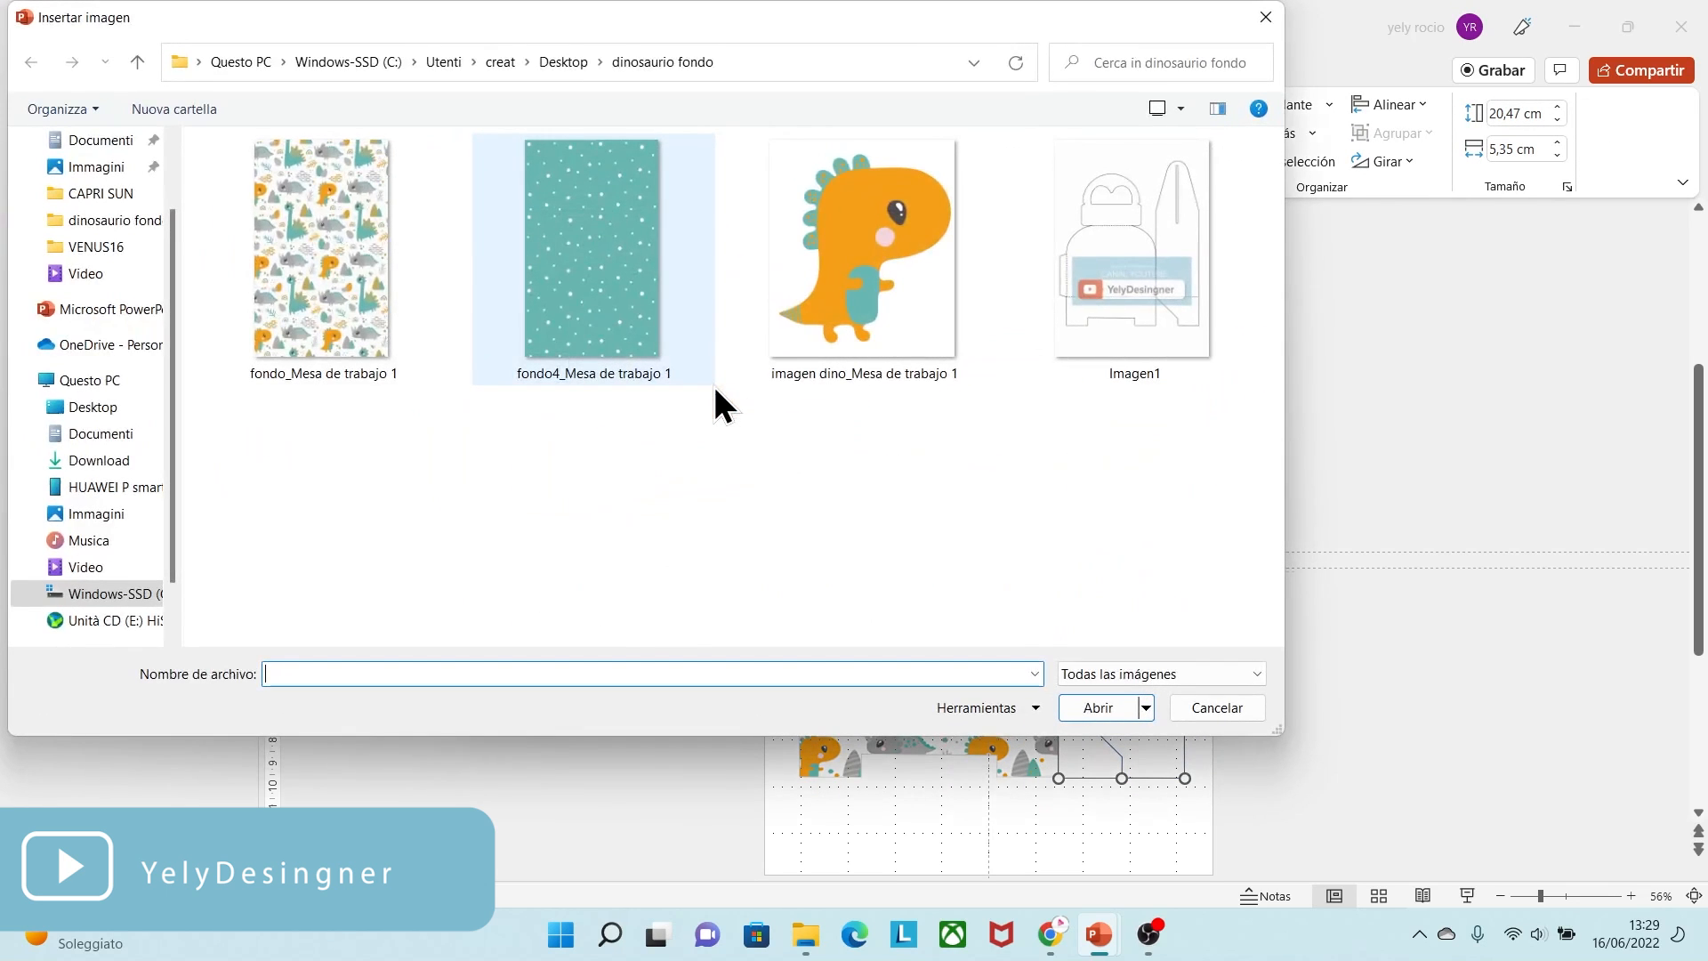
pyautogui.click(603, 281)
pyautogui.click(1098, 706)
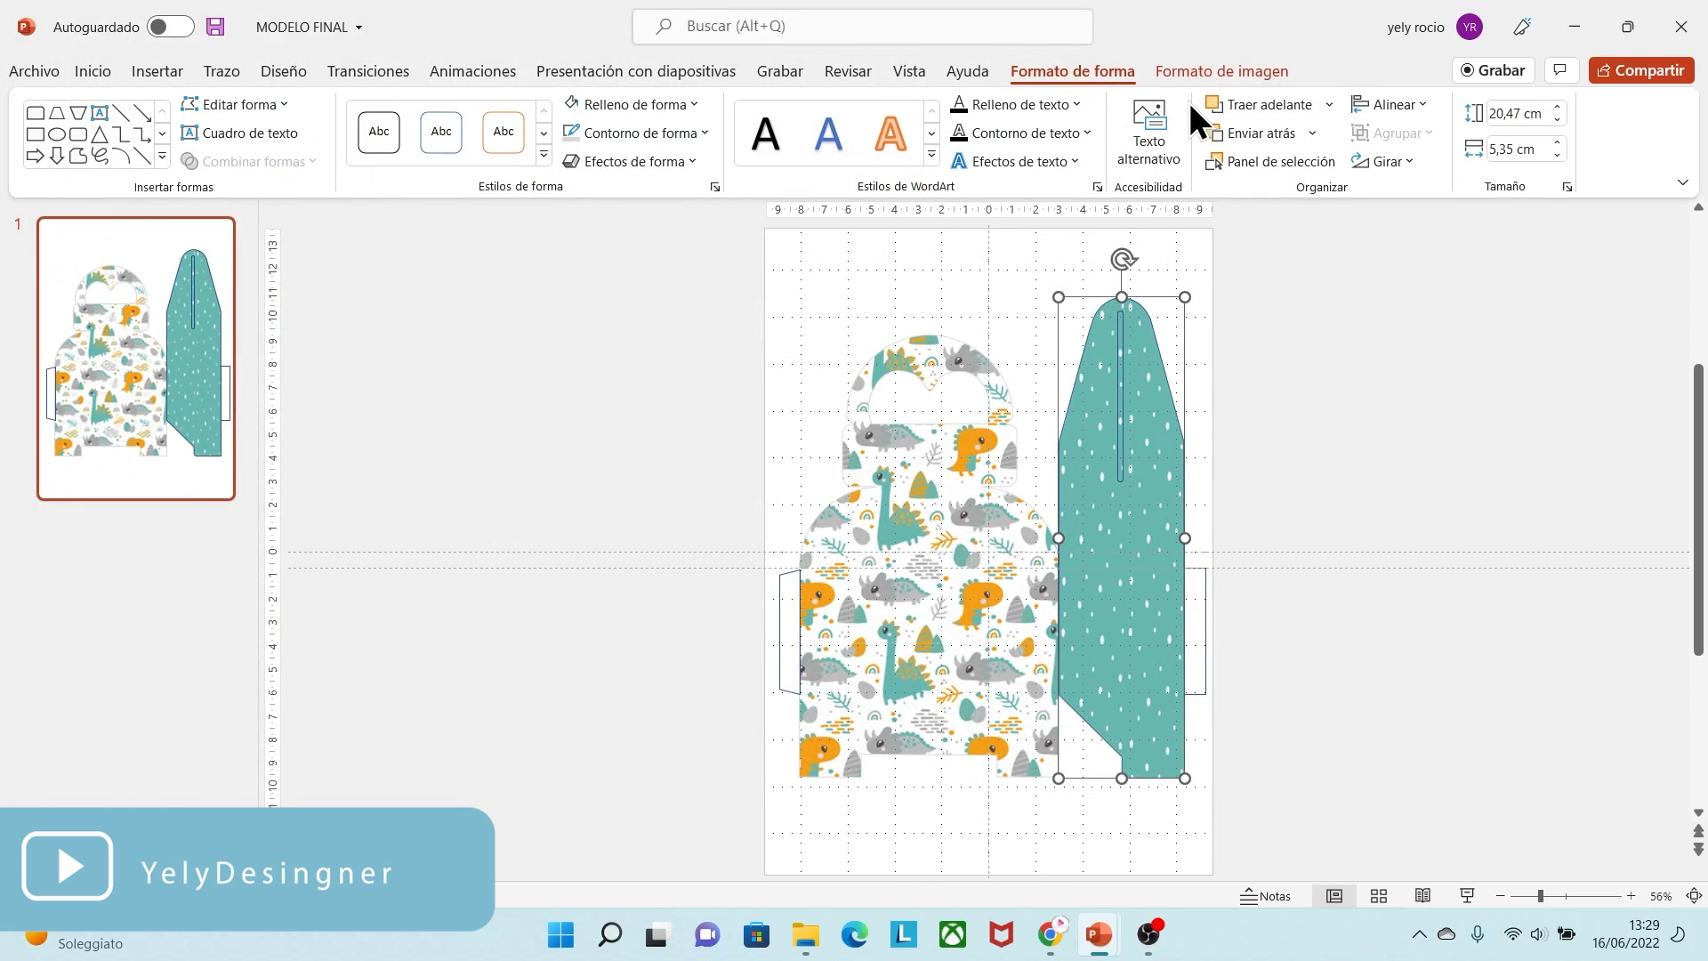
# - Widen the dotted picture within the tall side piece's crop frame so it extends well past the right edge
pyautogui.click(1198, 73)
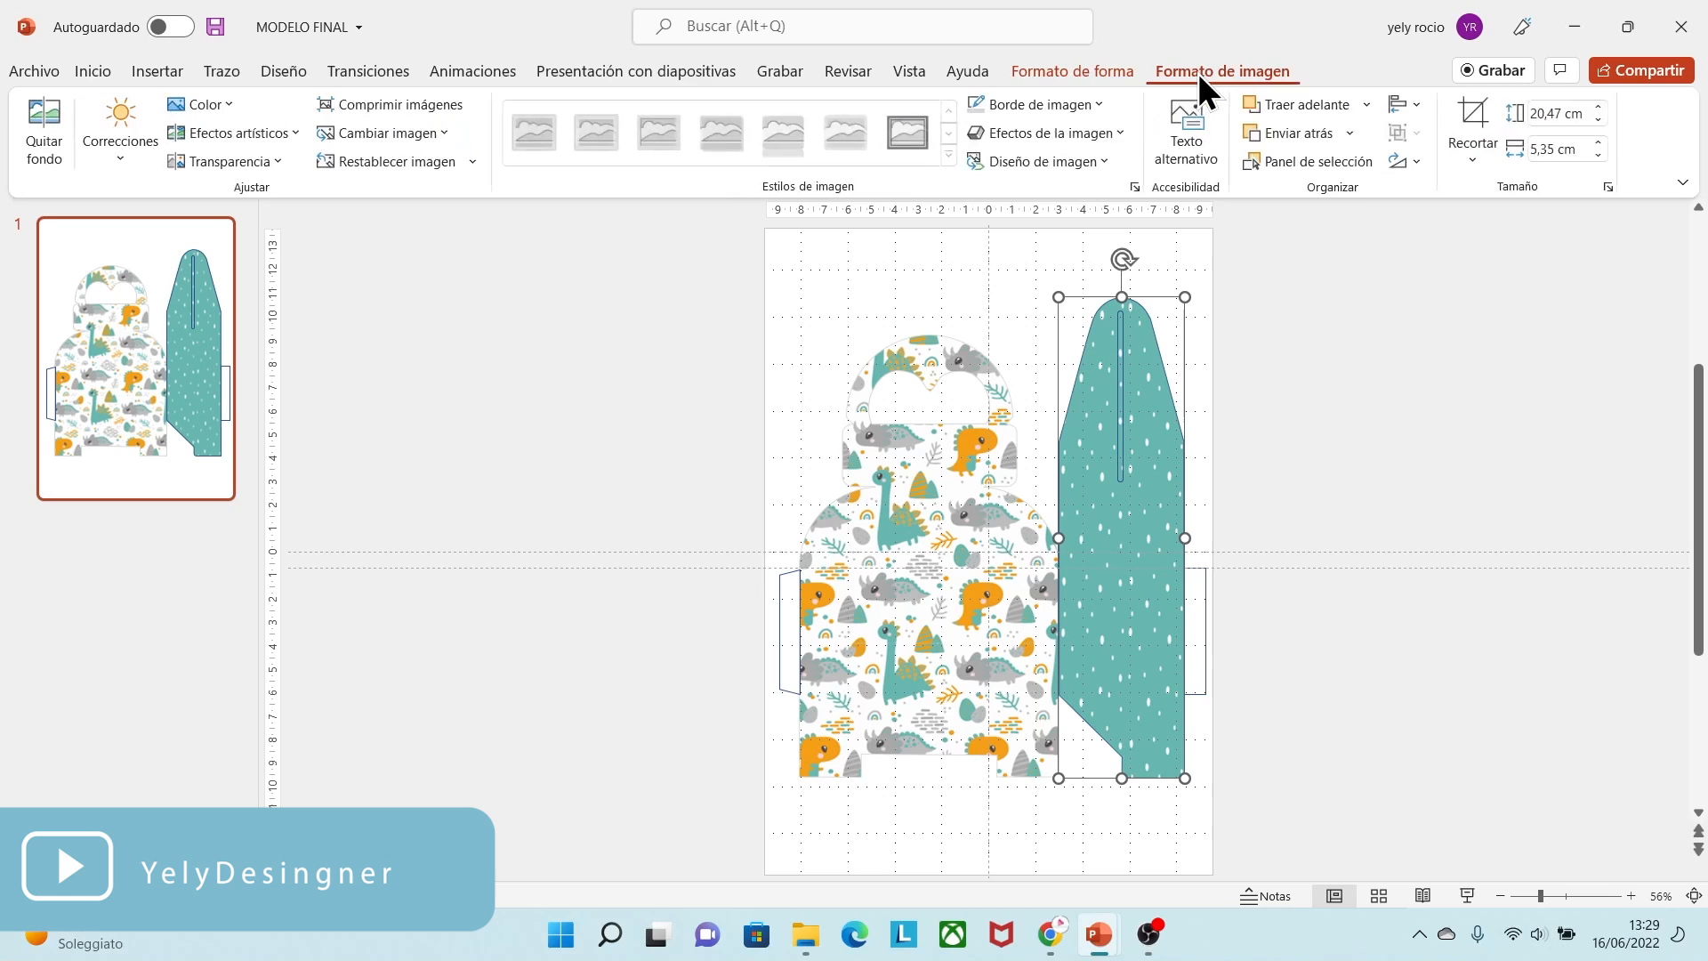
pyautogui.click(1470, 129)
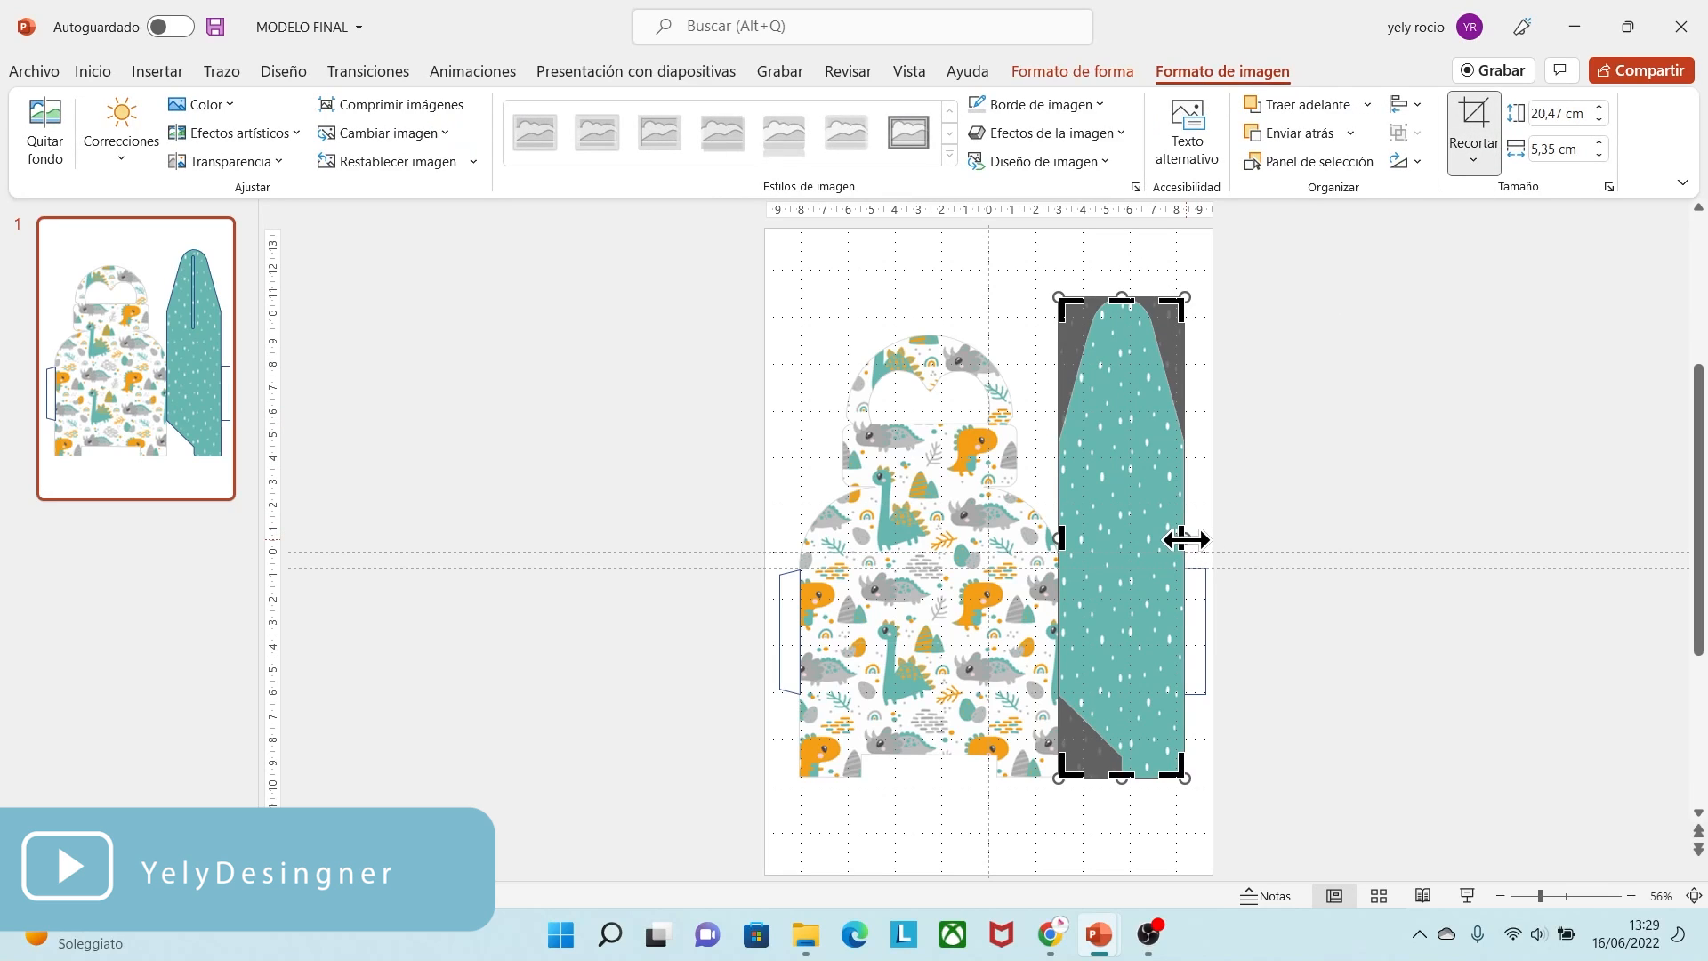
pyautogui.moveTo(1184, 539); pyautogui.dragTo(1363, 557)
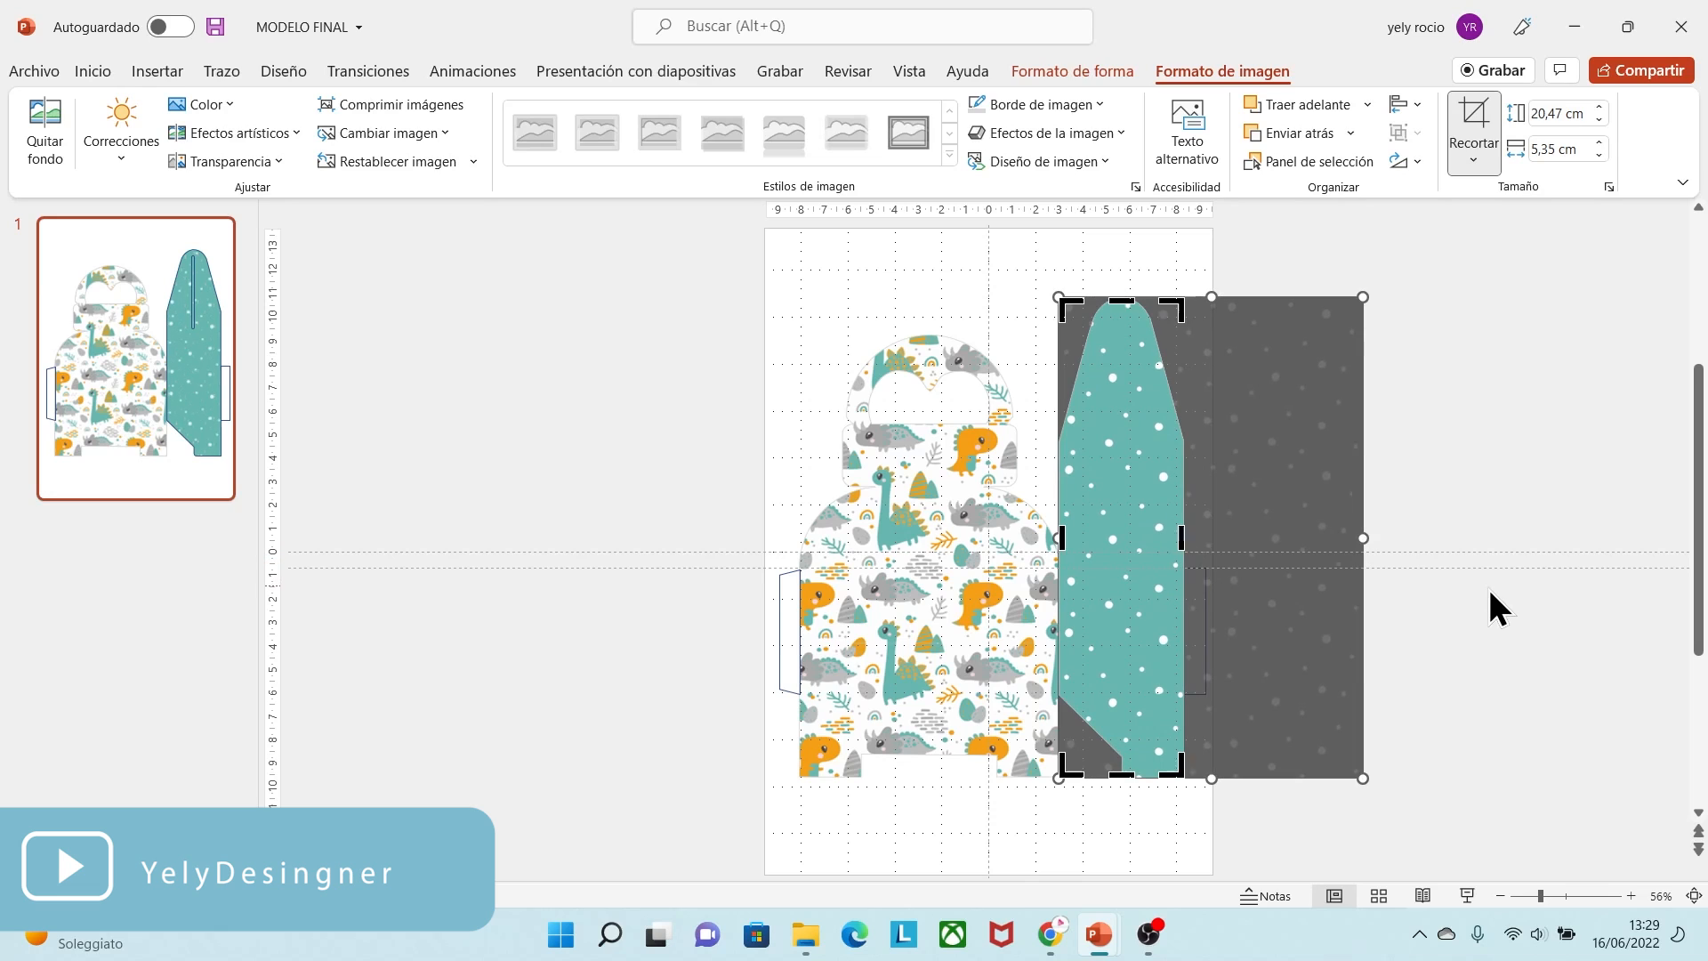
pyautogui.click(1489, 591)
# - Remove the outline from the dotted tall side piece
pyautogui.click(1159, 445)
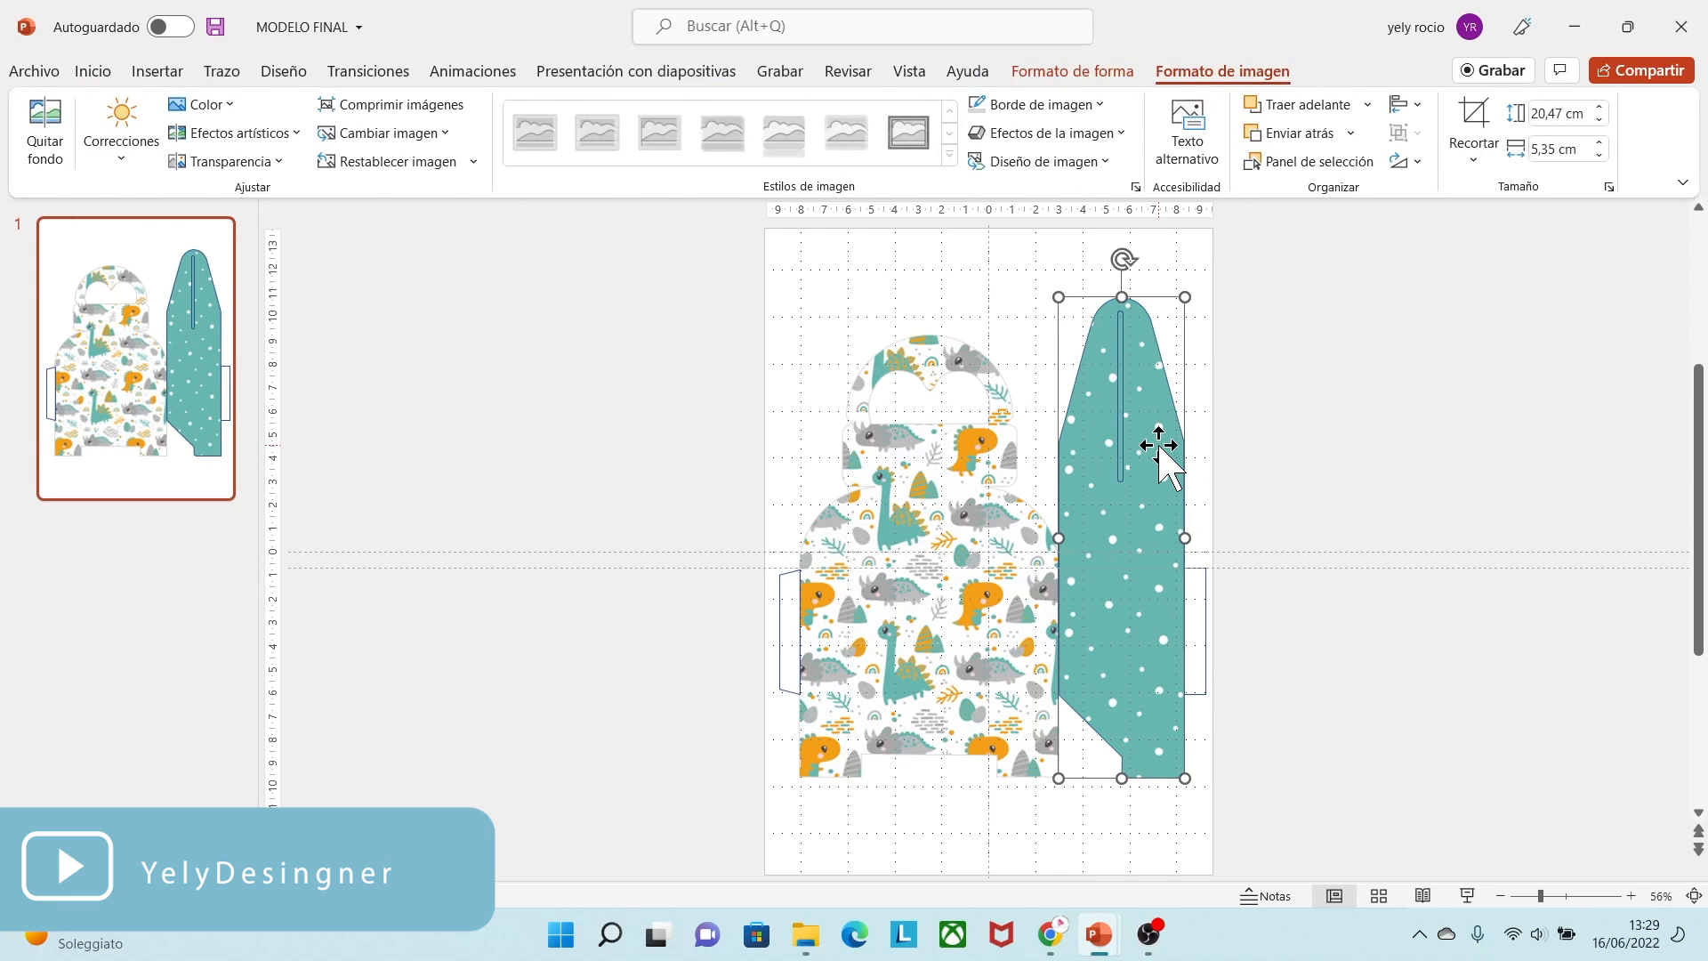
pyautogui.click(1067, 71)
pyautogui.click(665, 132)
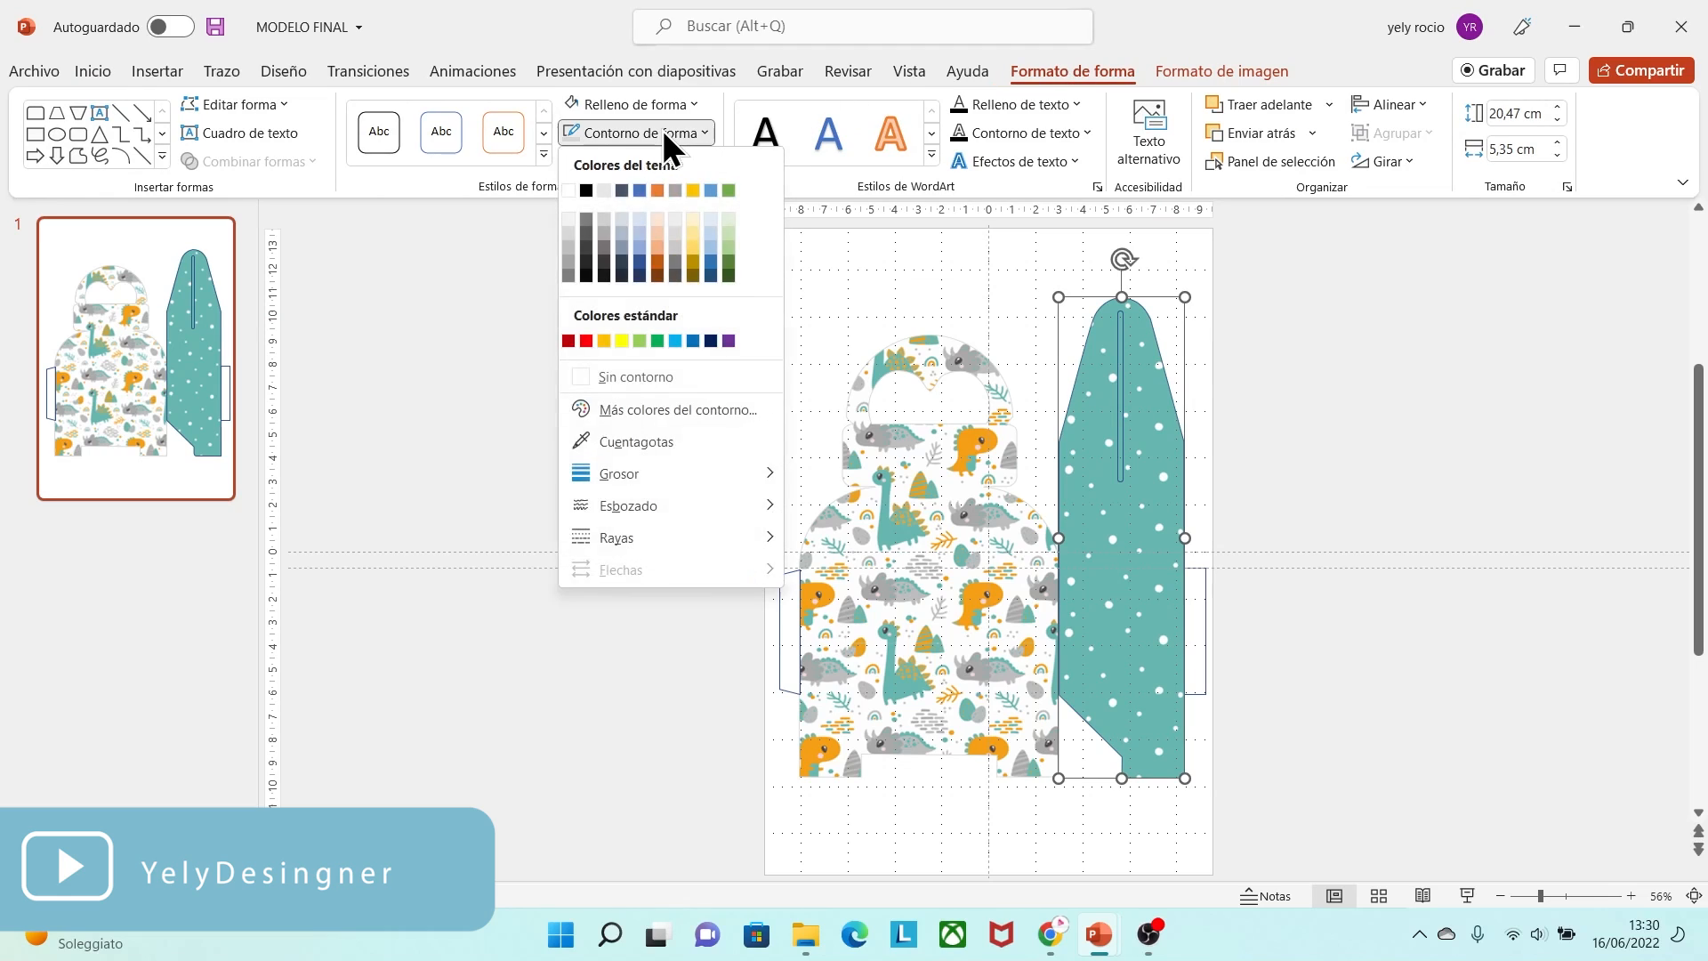
pyautogui.click(601, 377)
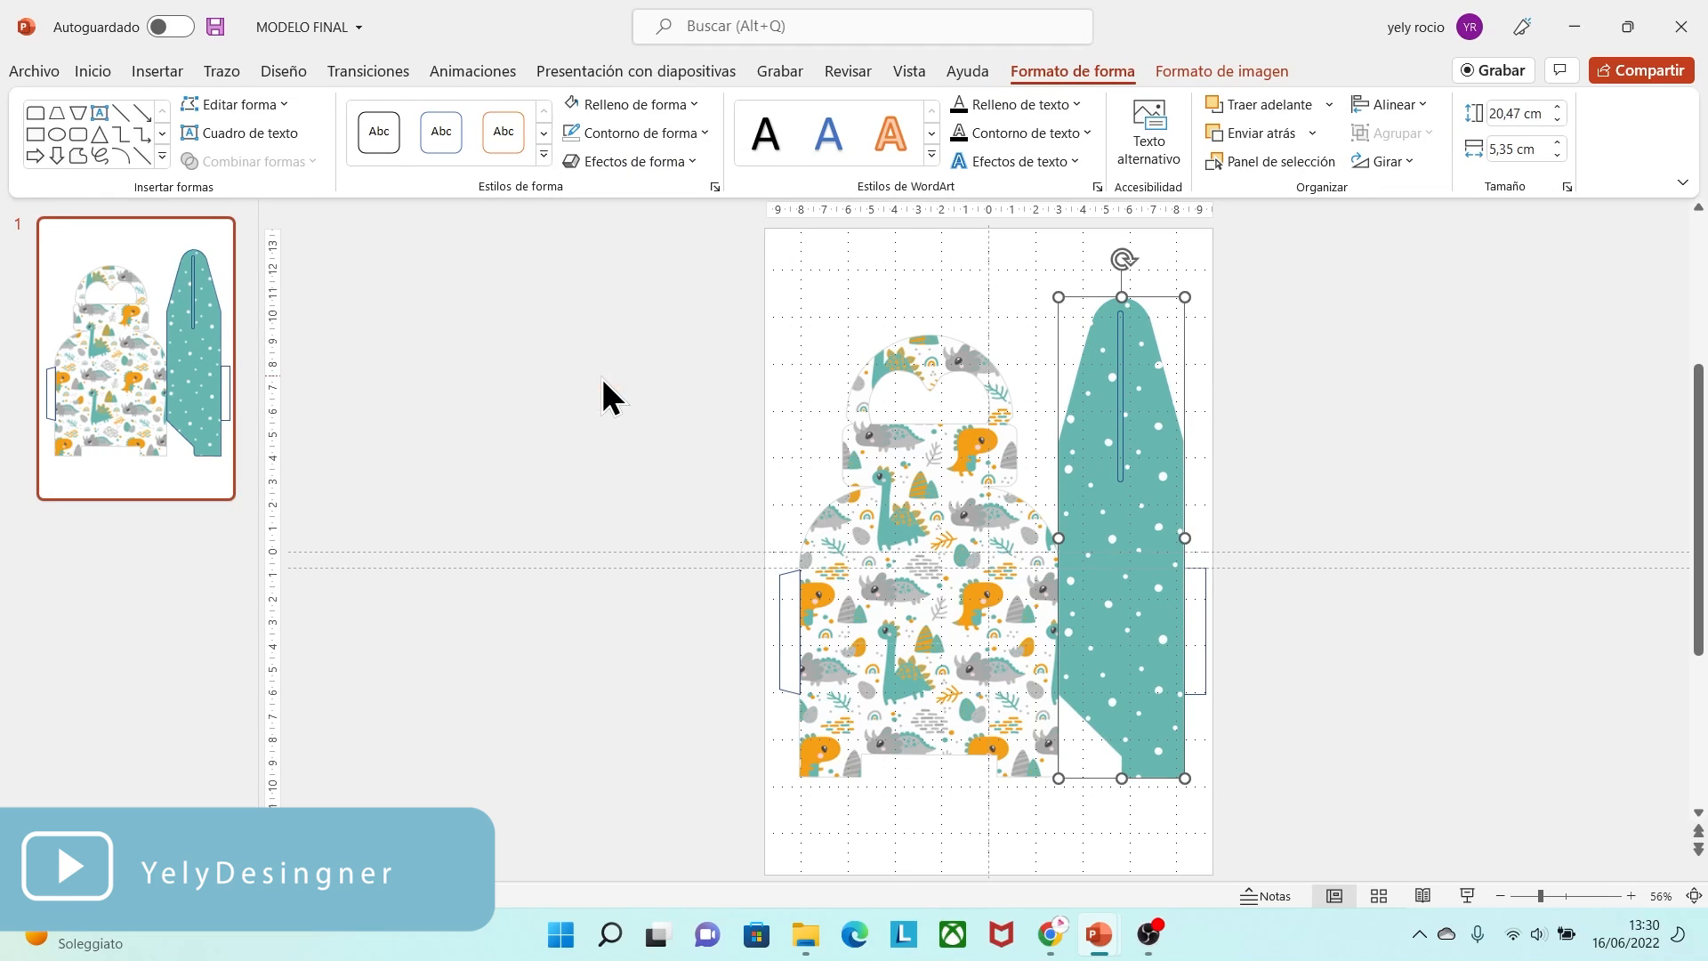
# - Fill the narrow slot in the tall side piece with white, remove its outline and deselect it
pyautogui.click(1120, 463)
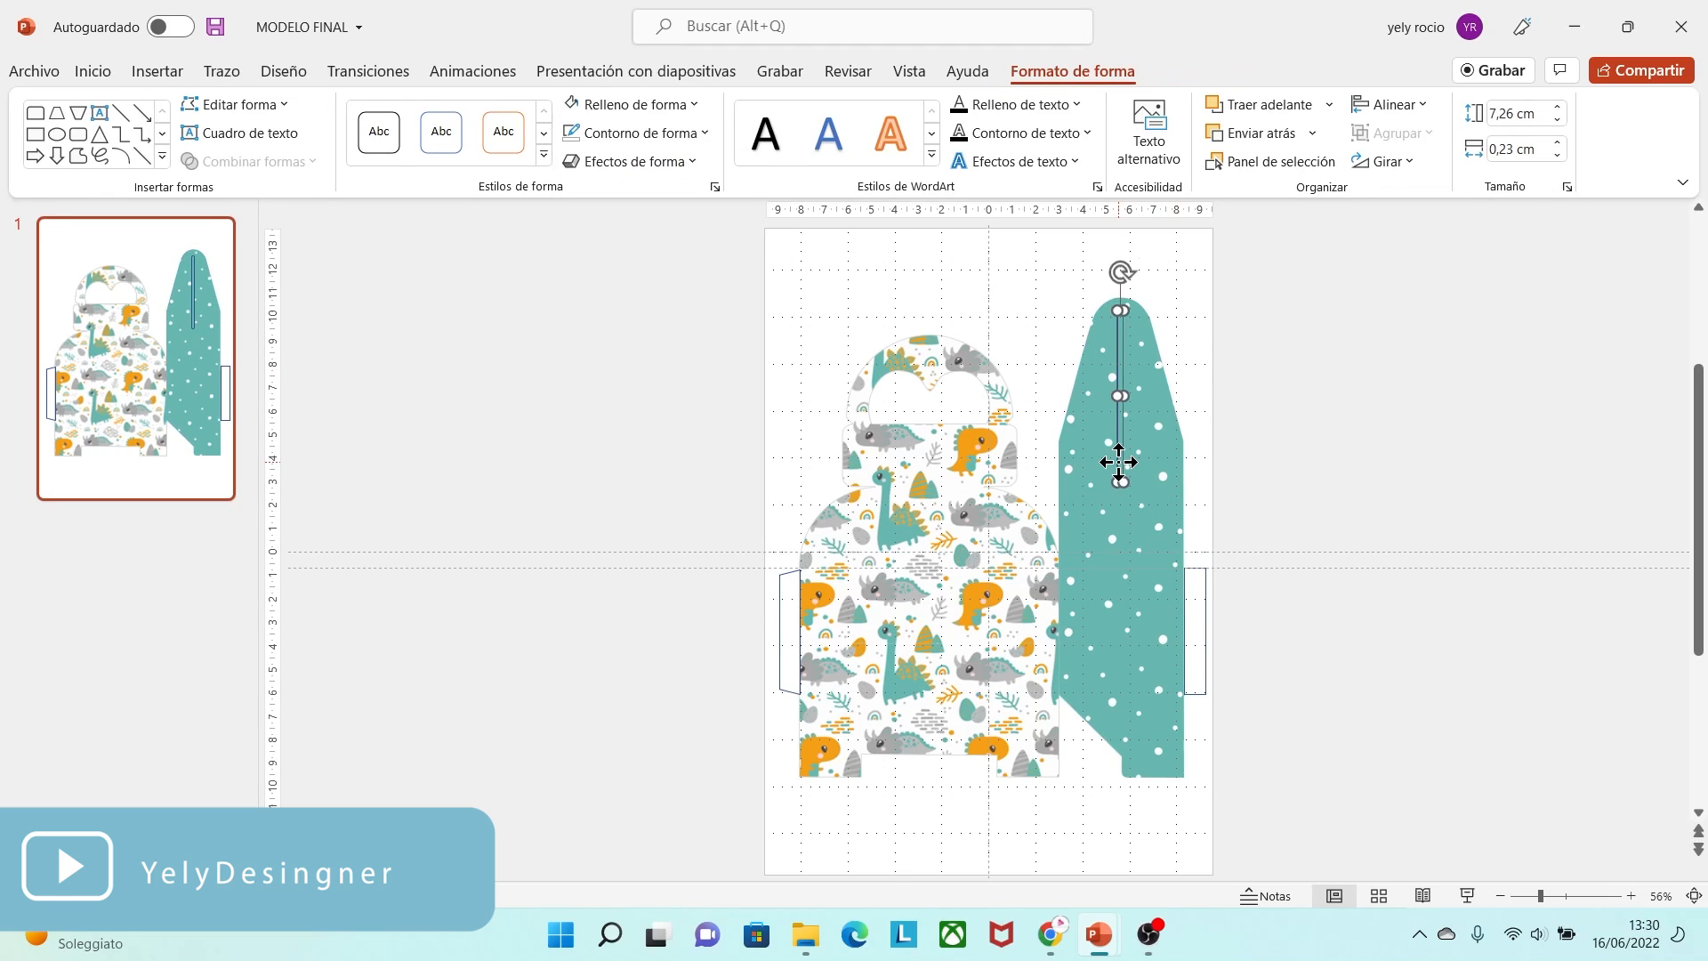
pyautogui.click(623, 104)
pyautogui.click(568, 161)
pyautogui.click(610, 132)
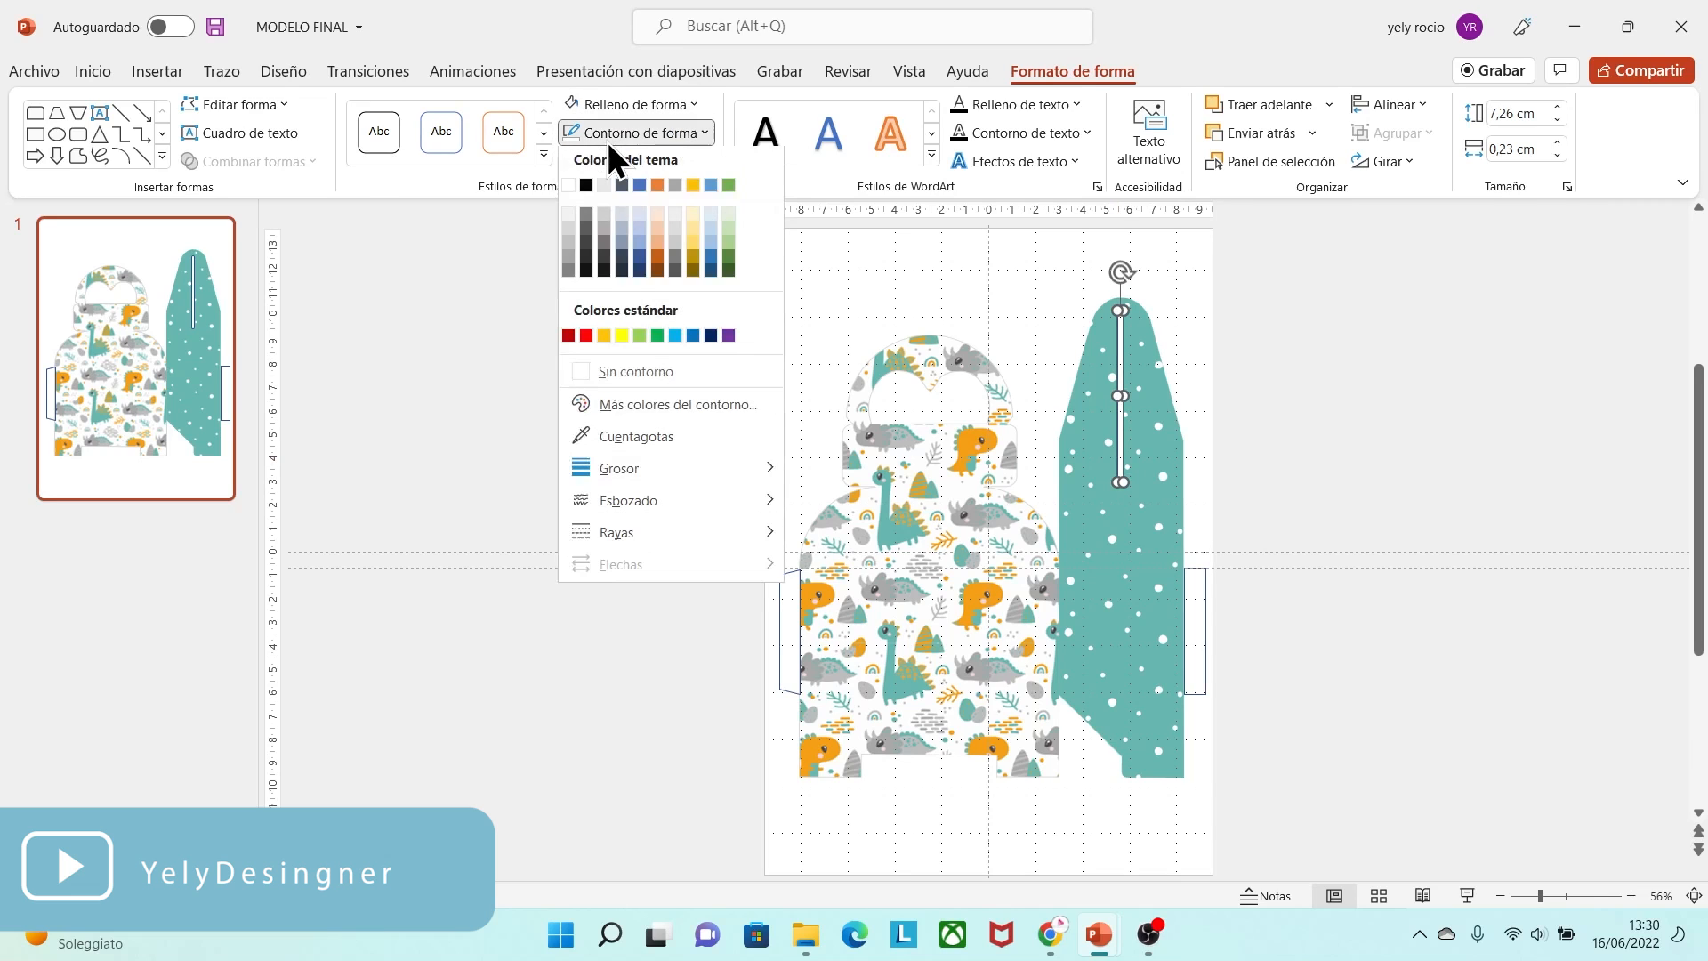
pyautogui.click(611, 376)
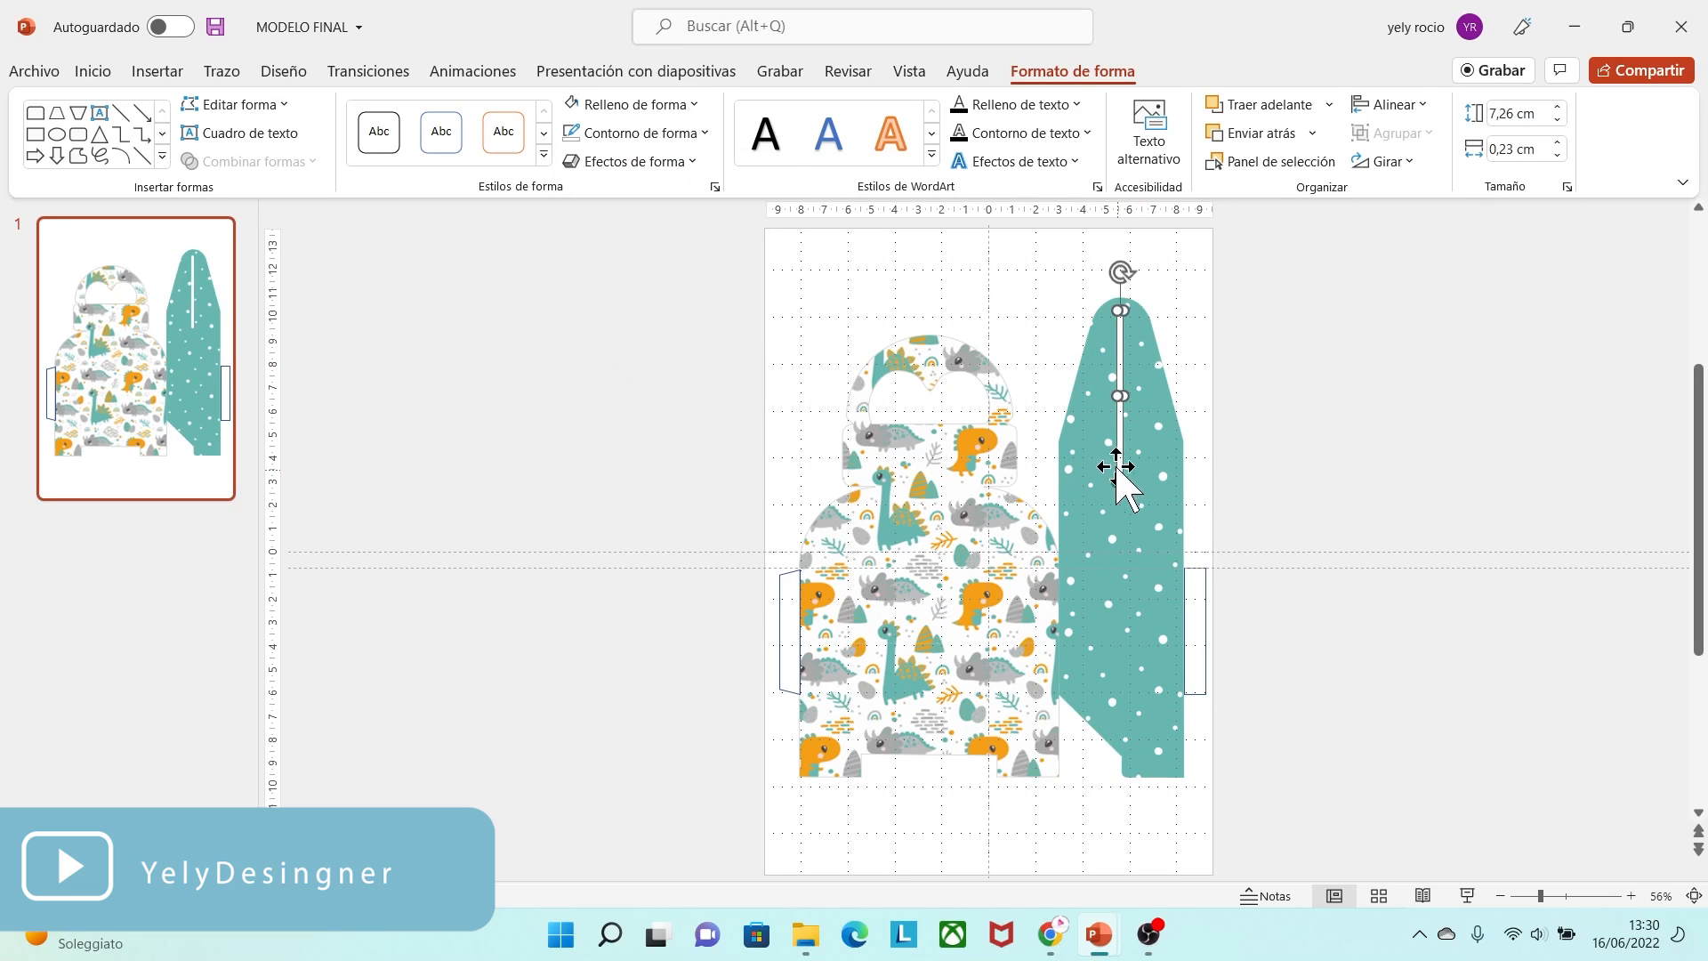
pyautogui.click(1274, 458)
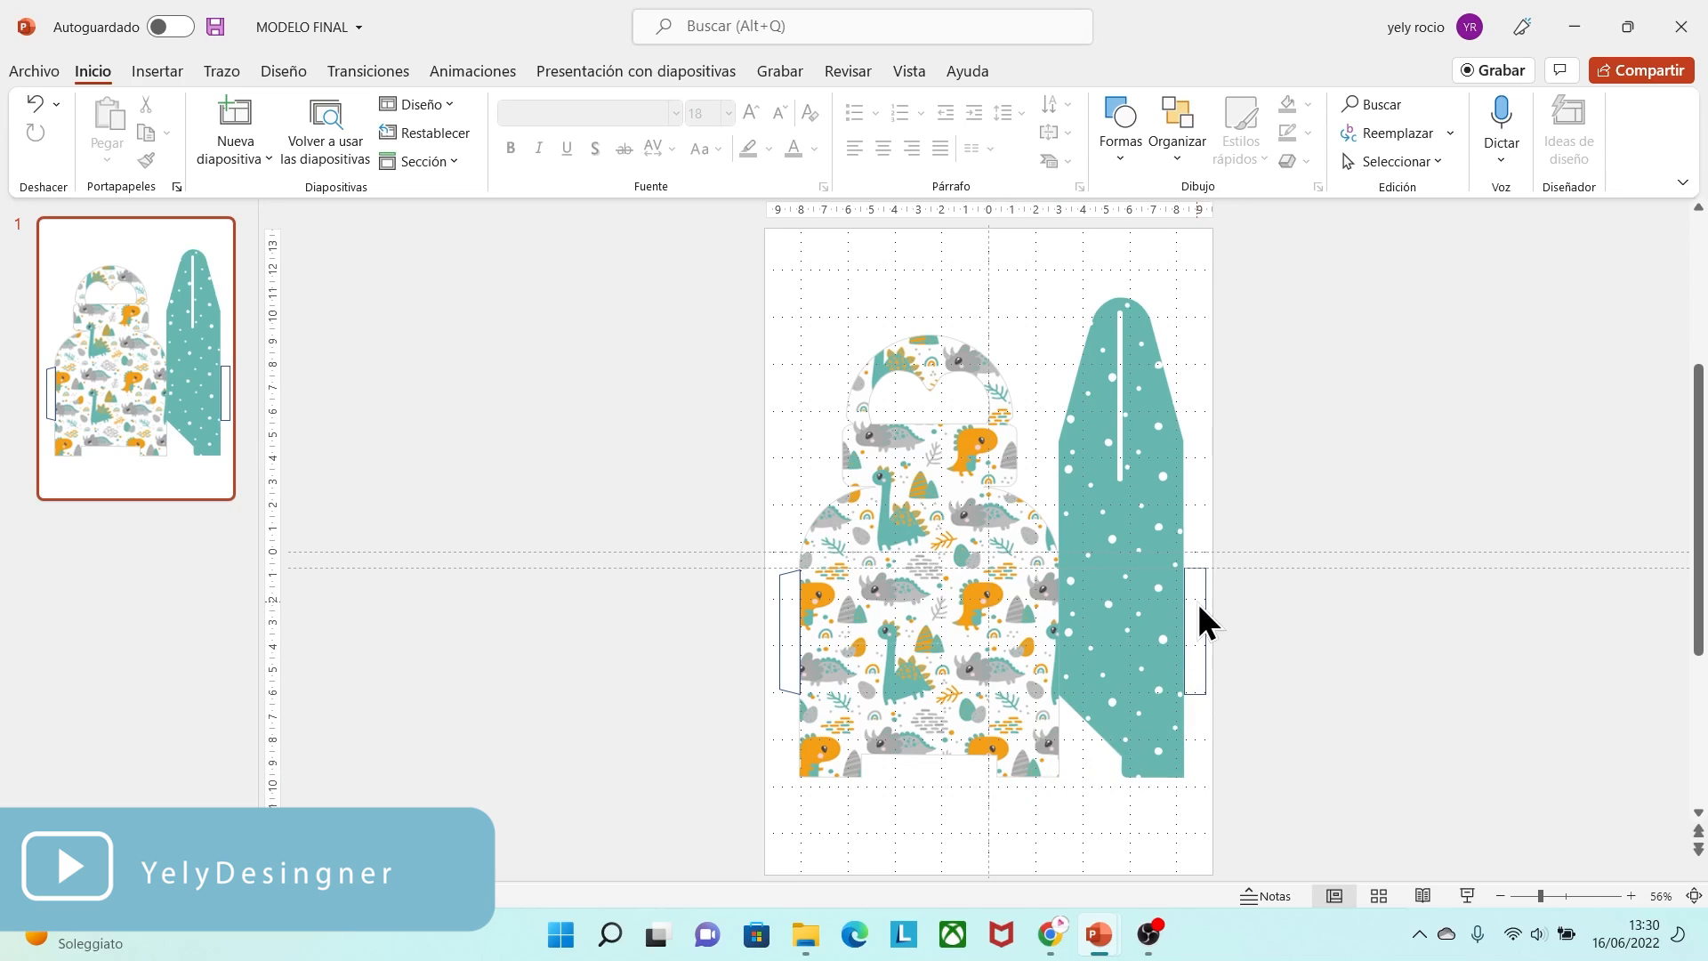
# - Fill the tab beside the tall piece with teal sampled from the dotted background and give it a white outline
pyautogui.click(1194, 569)
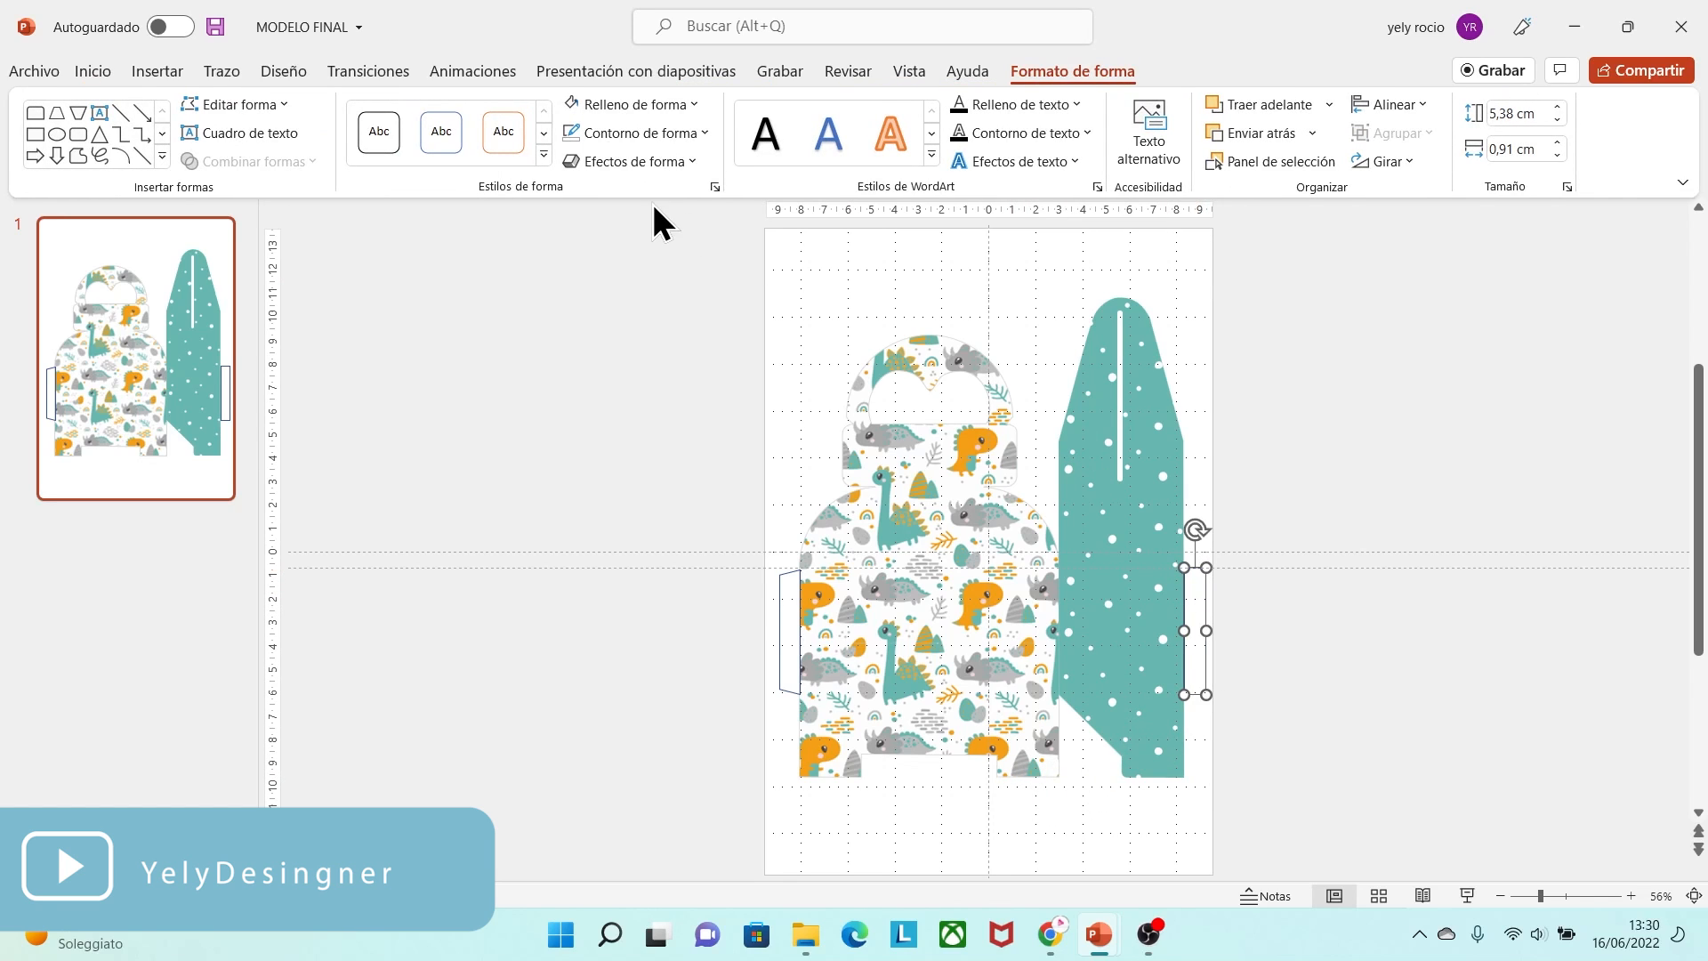
pyautogui.click(634, 101)
pyautogui.click(598, 413)
pyautogui.click(1120, 528)
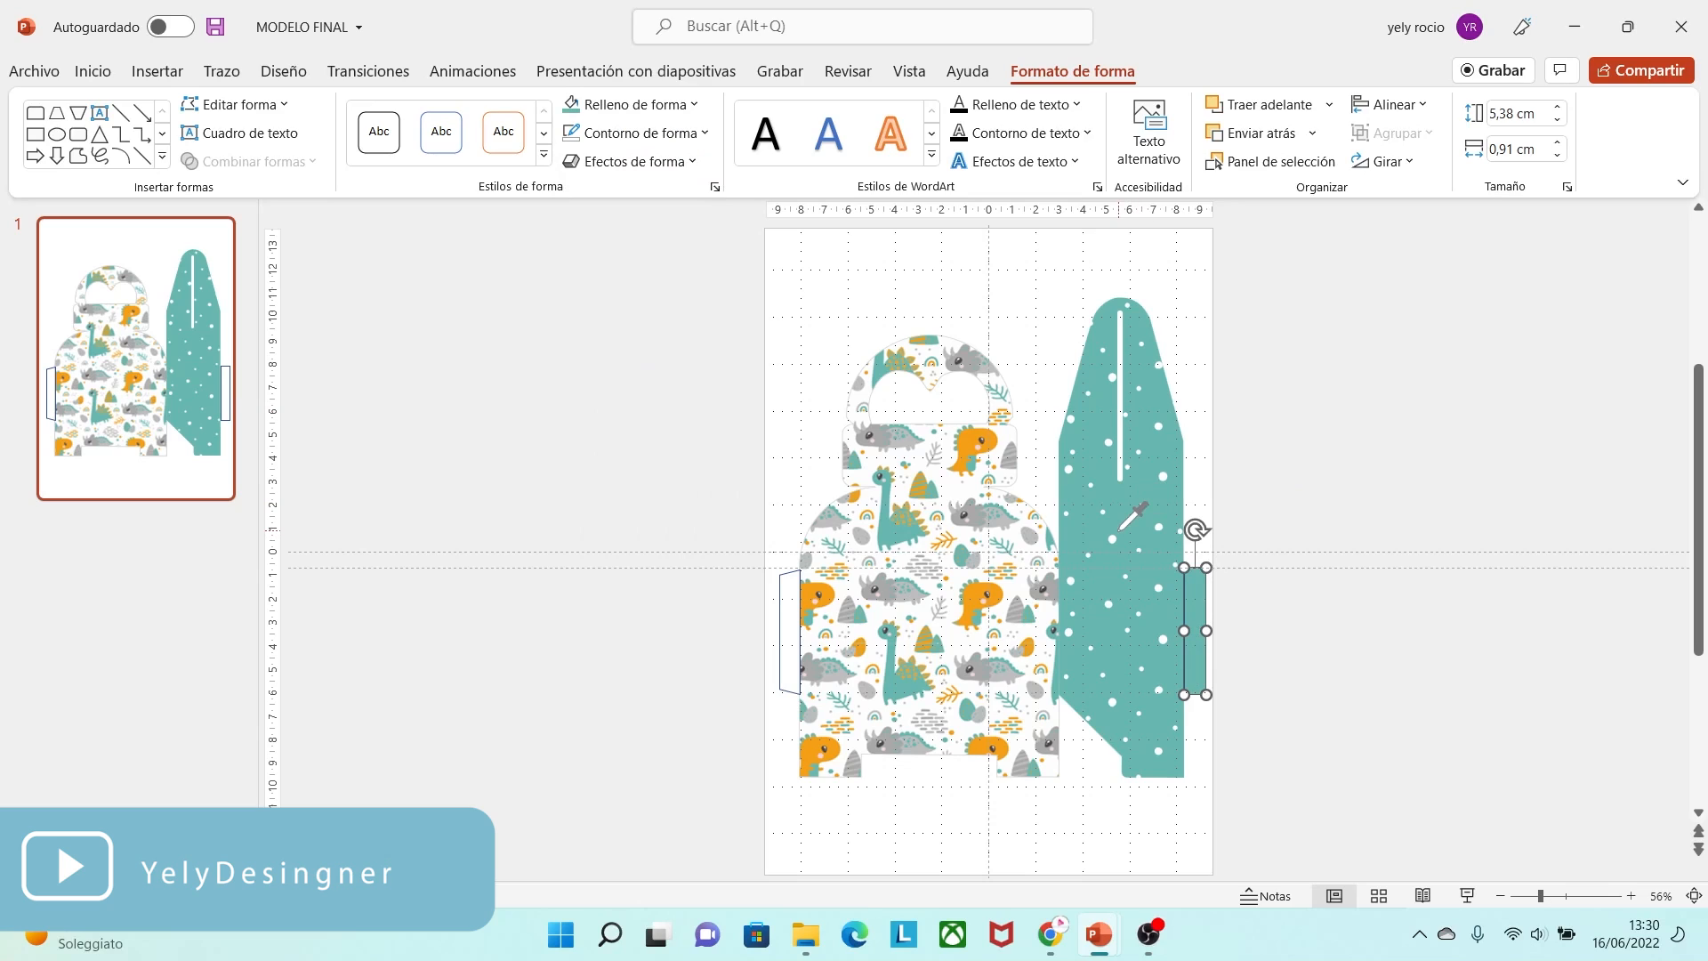
pyautogui.click(648, 157)
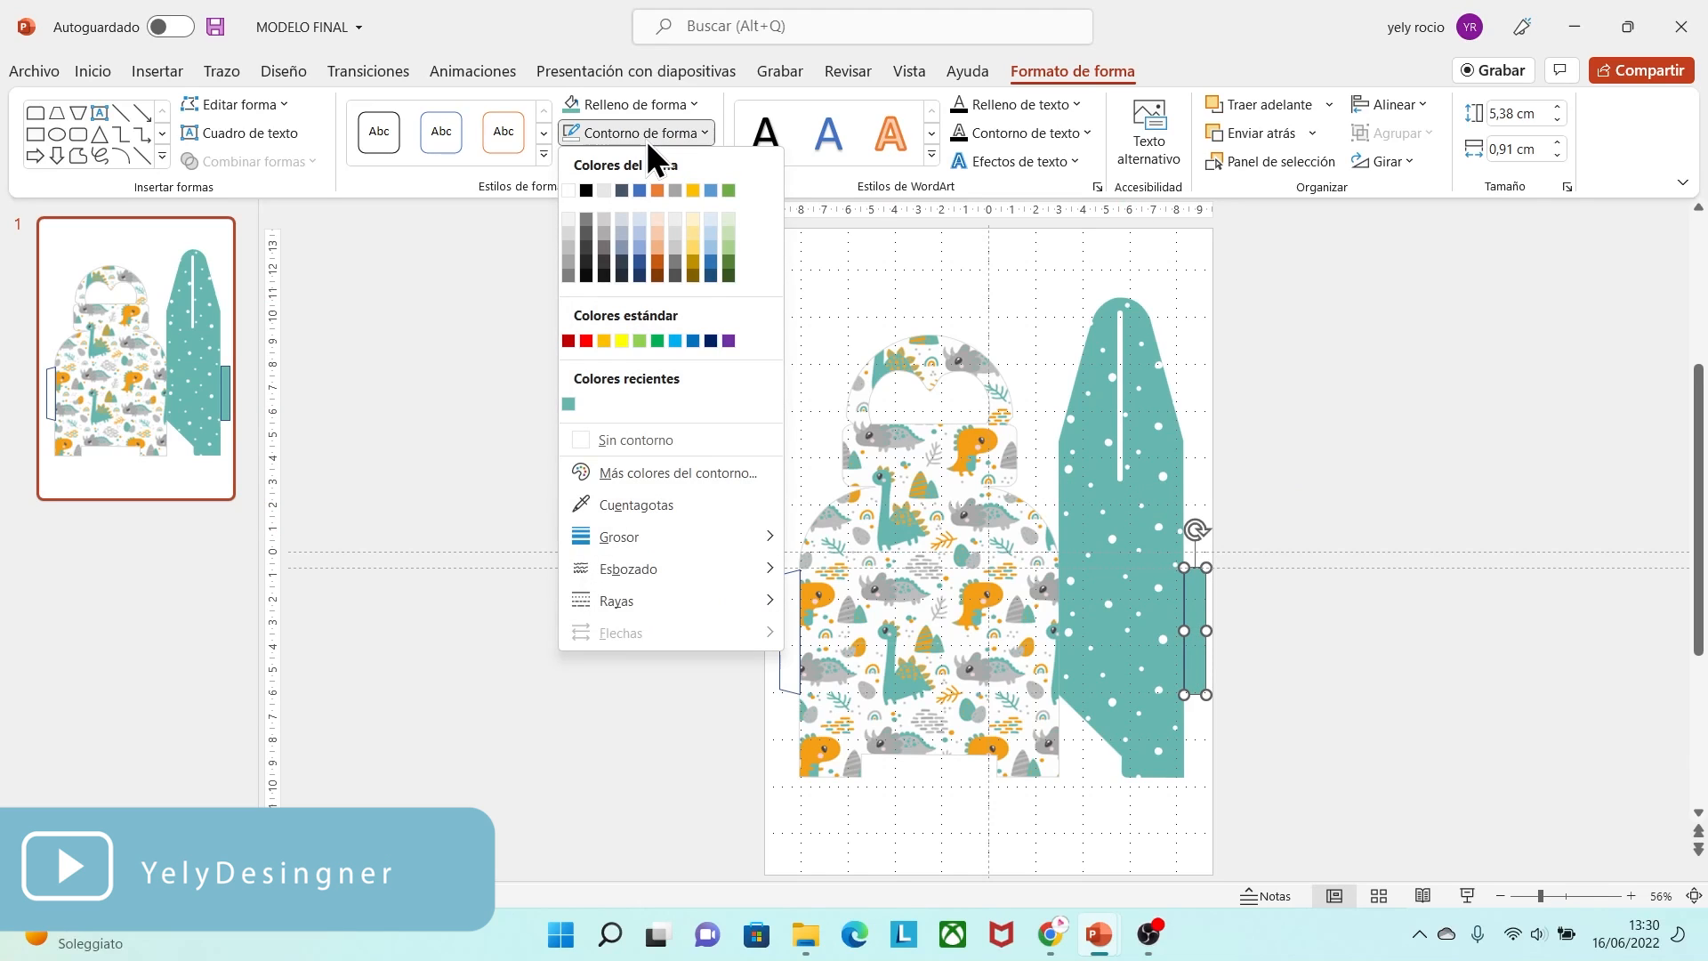
pyautogui.click(569, 191)
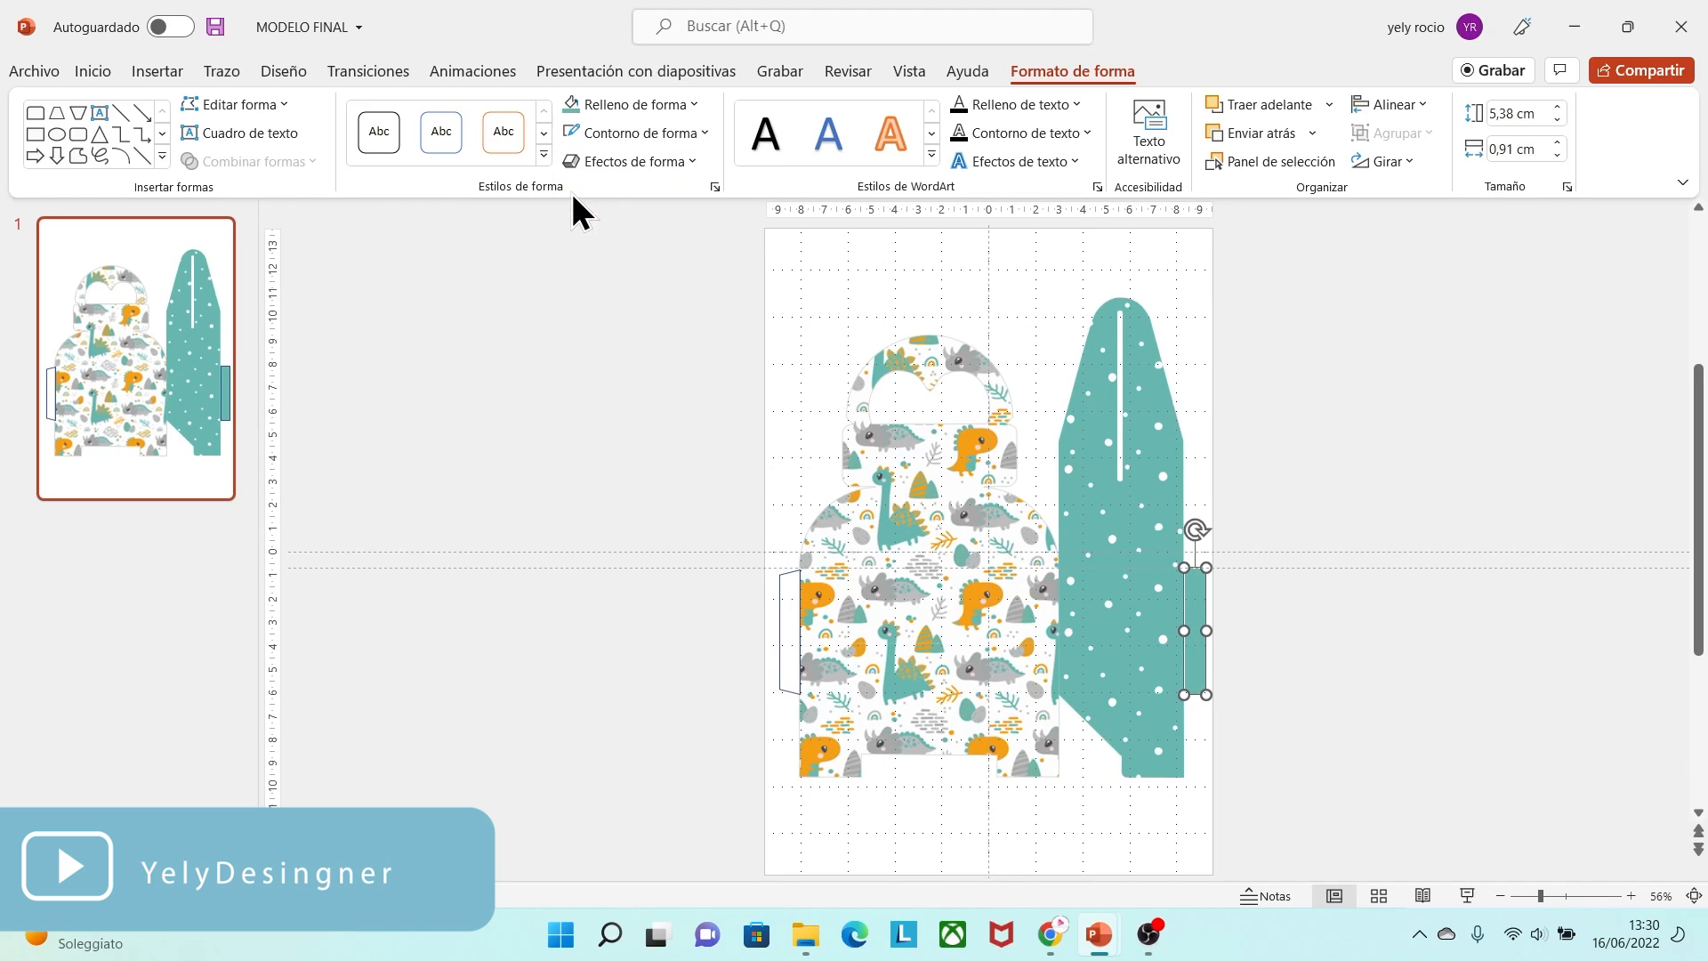
# - Fill the tab on the main piece's left side with the same teal and give it a white outline
pyautogui.click(783, 595)
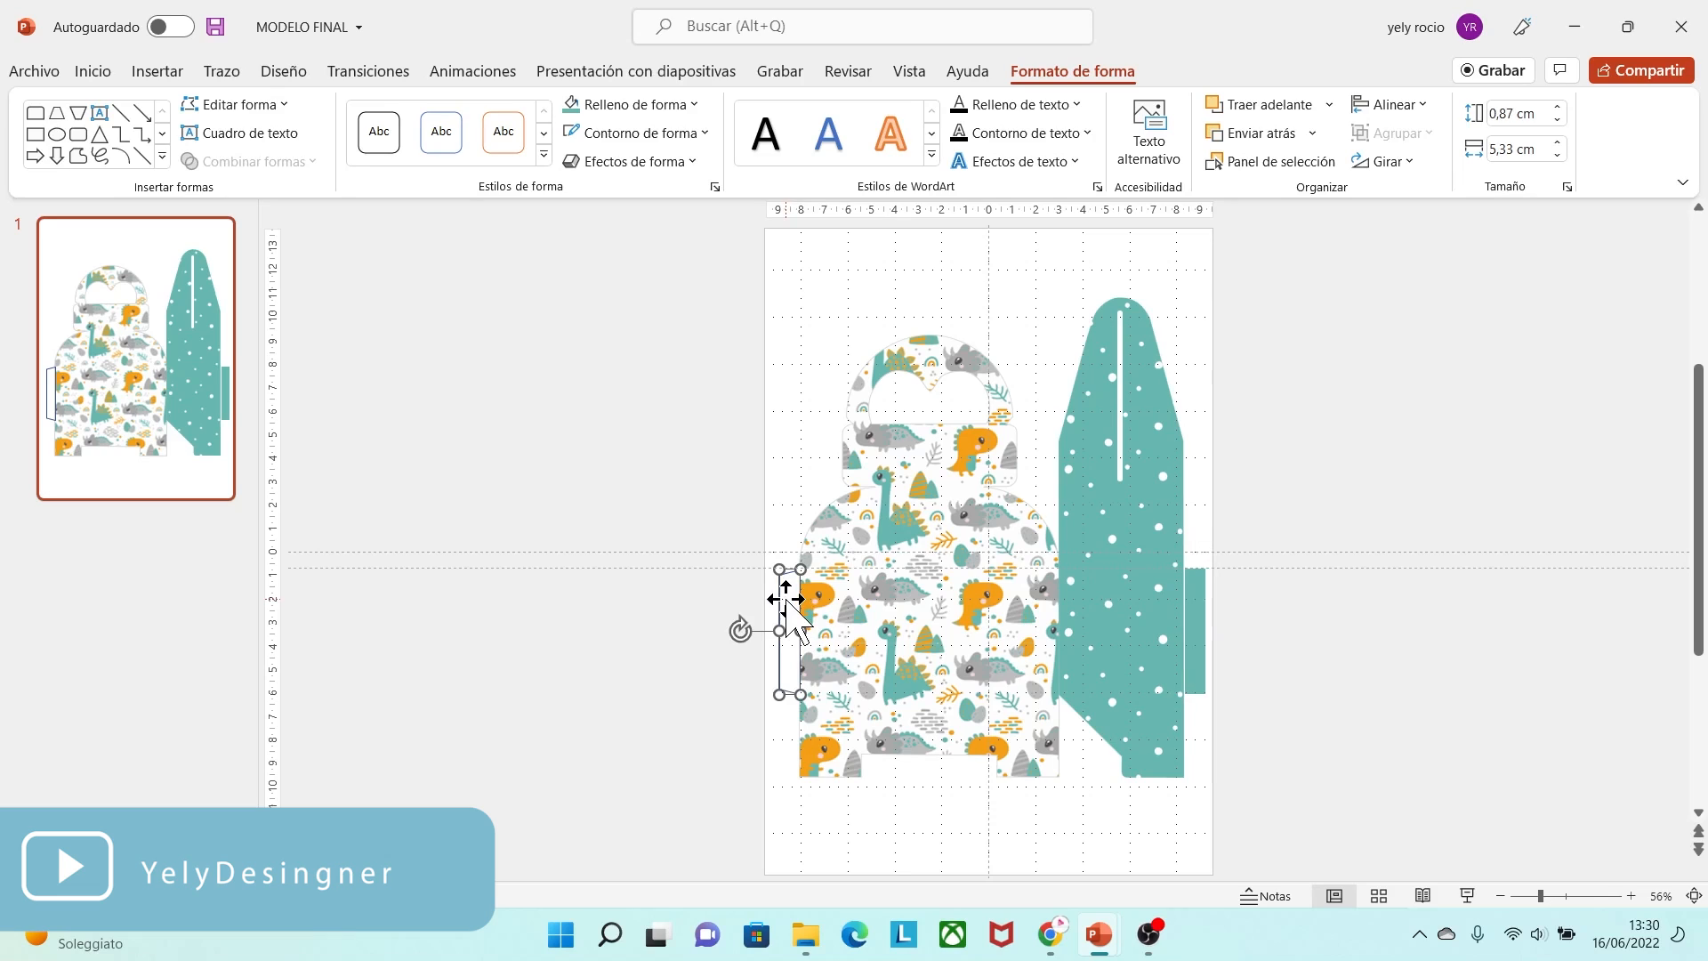
pyautogui.click(601, 106)
pyautogui.click(570, 374)
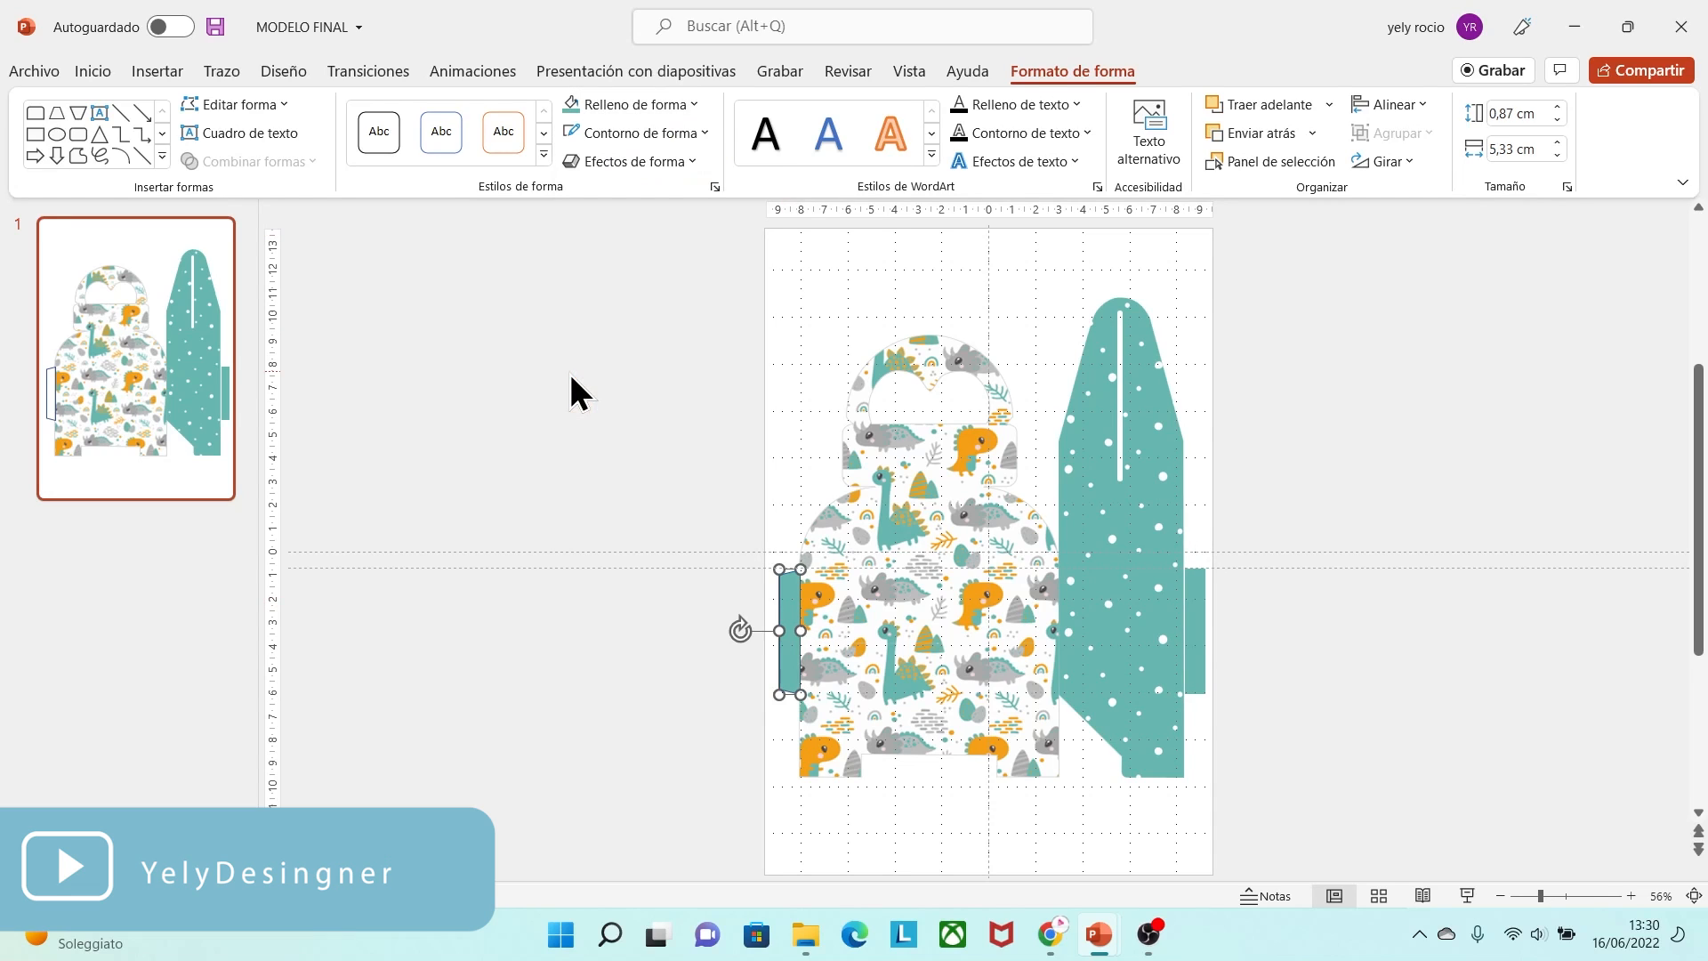
pyautogui.click(623, 134)
pyautogui.click(567, 185)
pyautogui.click(652, 468)
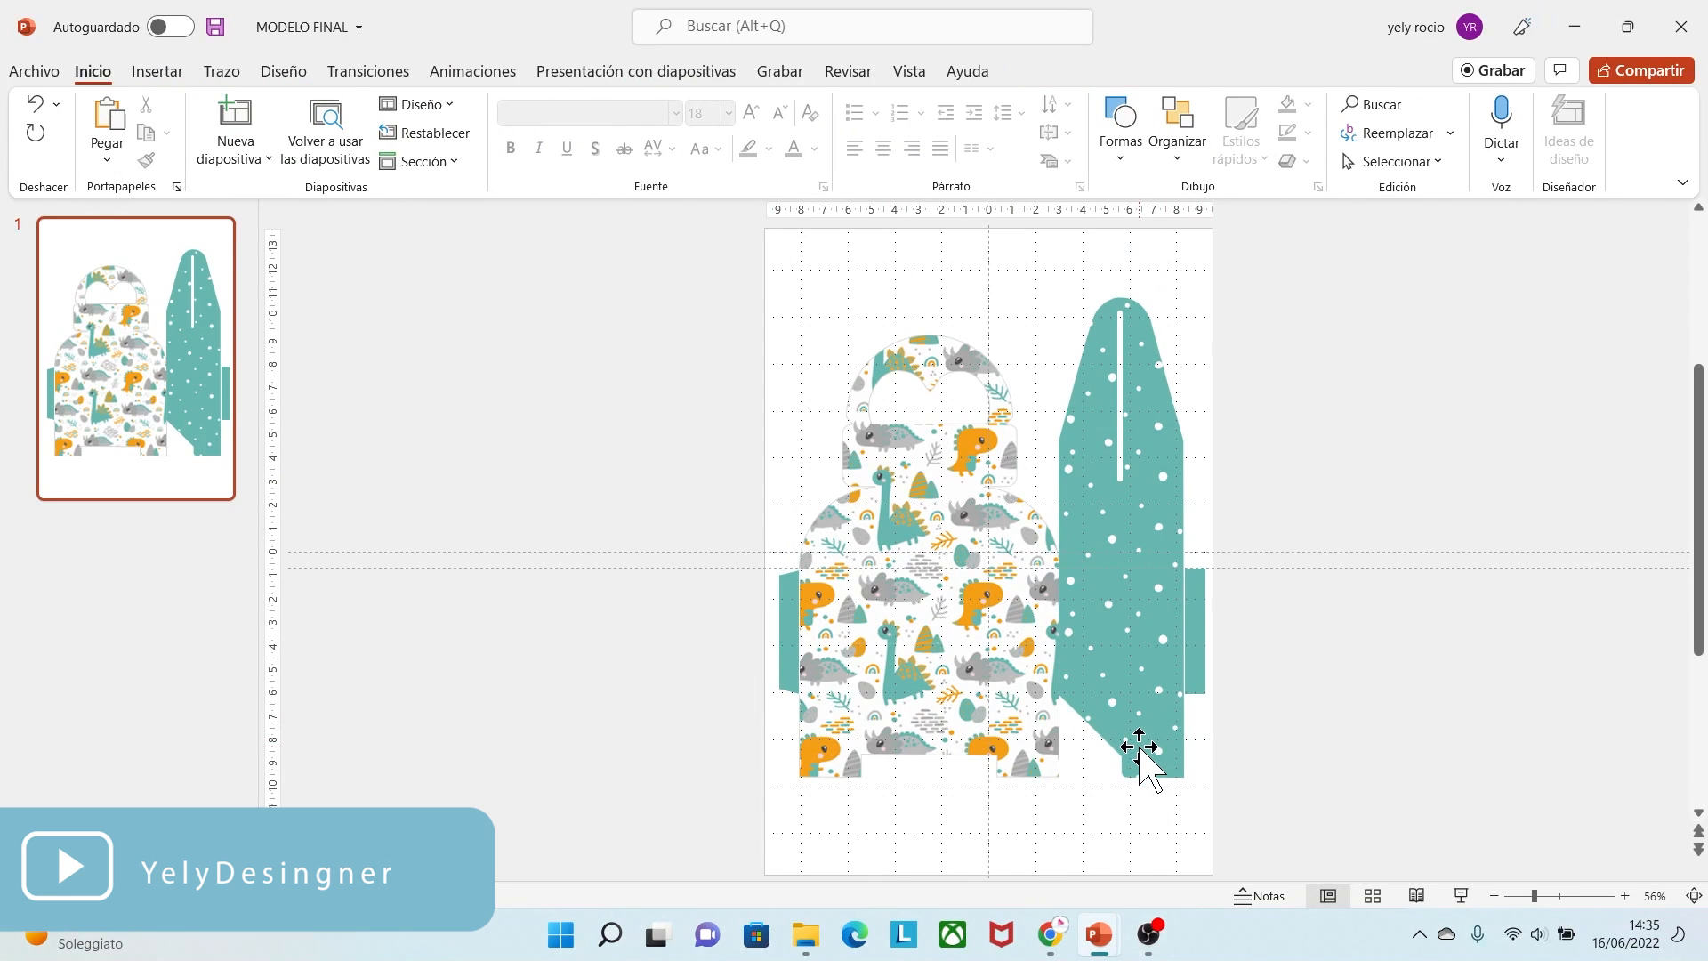
# - Insert the picture imagen dino_Mesa de trabajo 1 and move it off the slide to the left
pyautogui.click(158, 71)
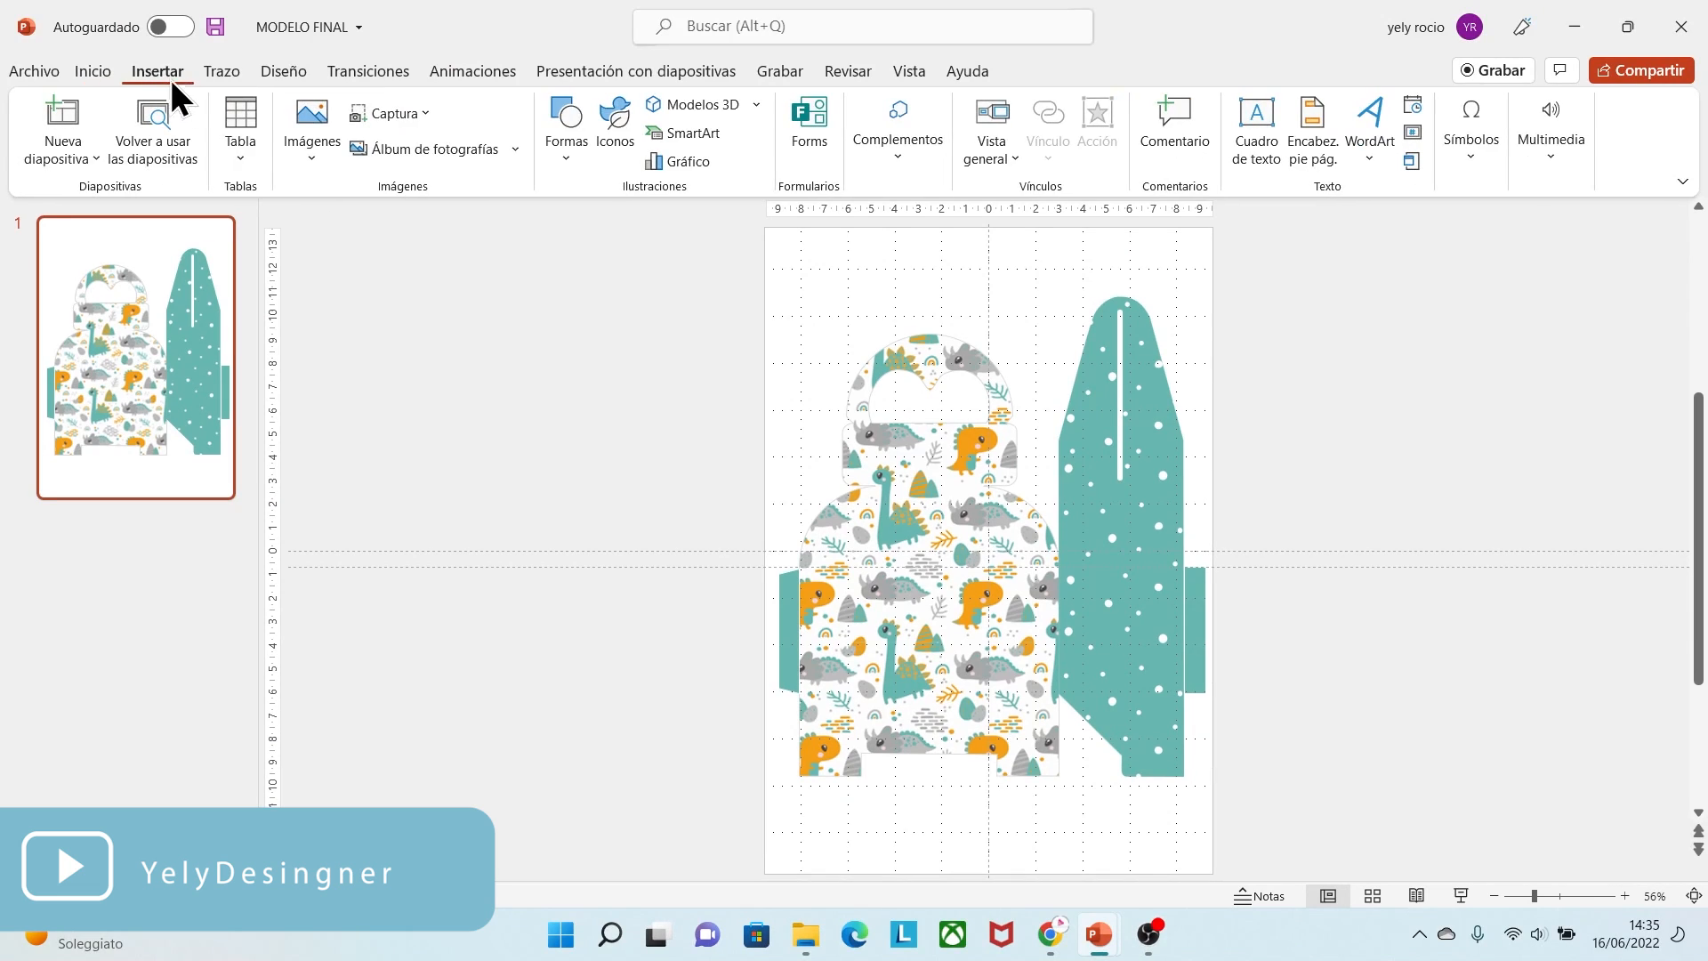
pyautogui.click(317, 163)
pyautogui.click(334, 227)
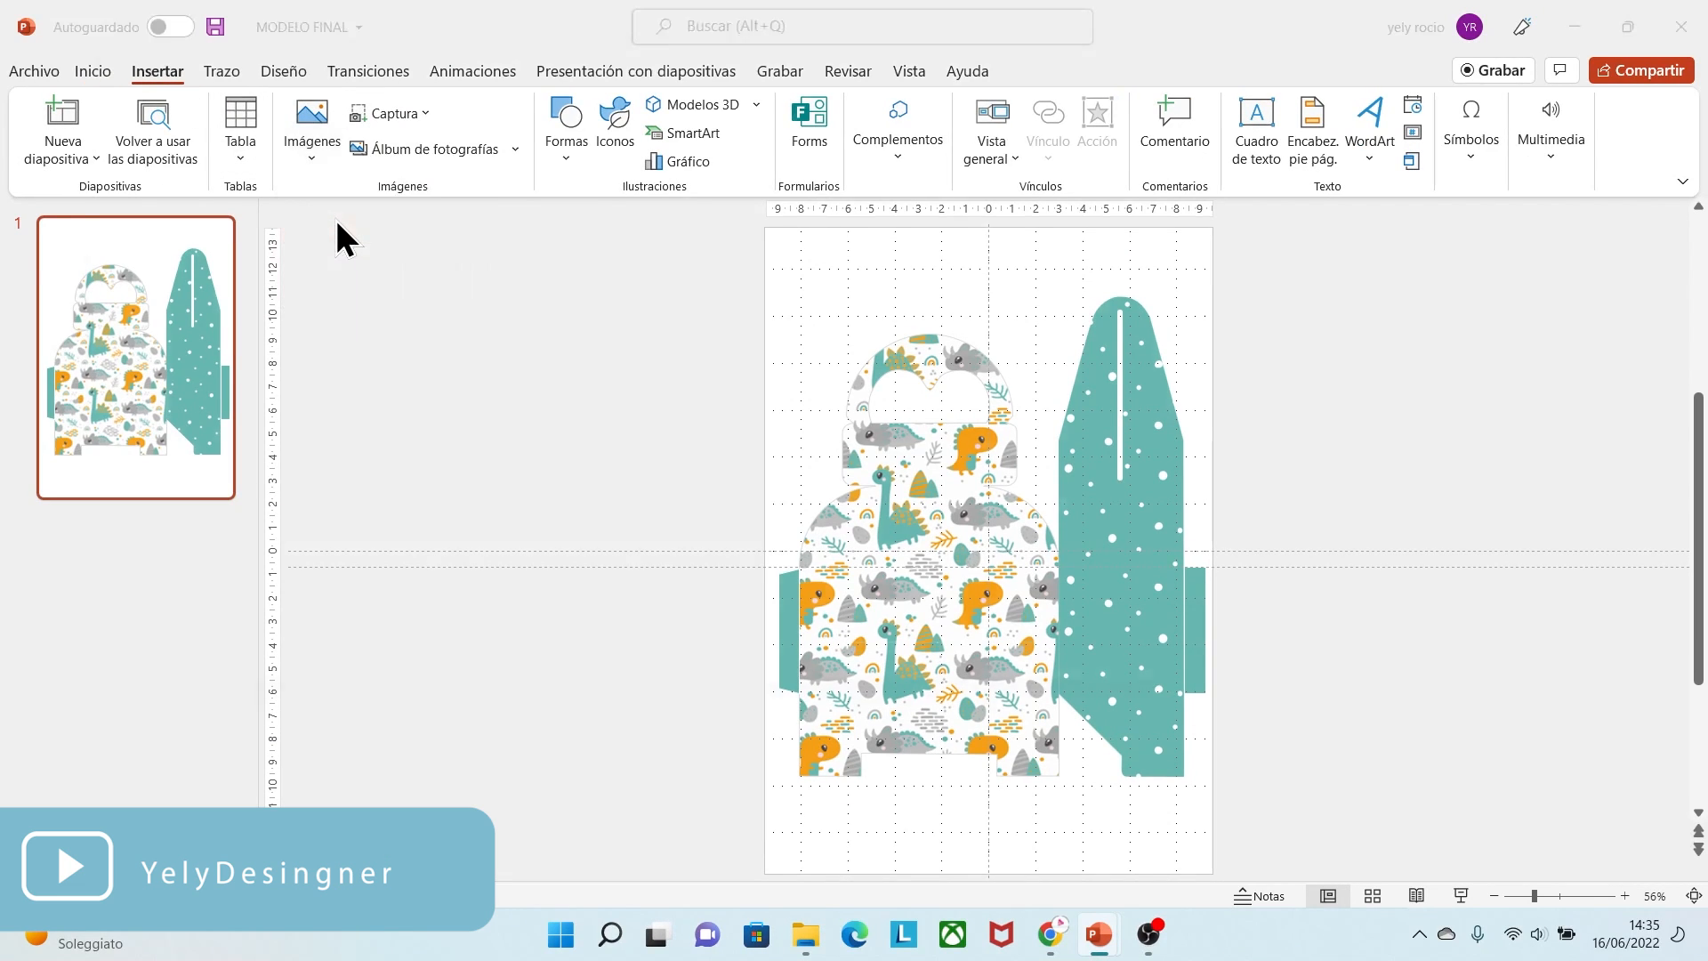
pyautogui.click(820, 274)
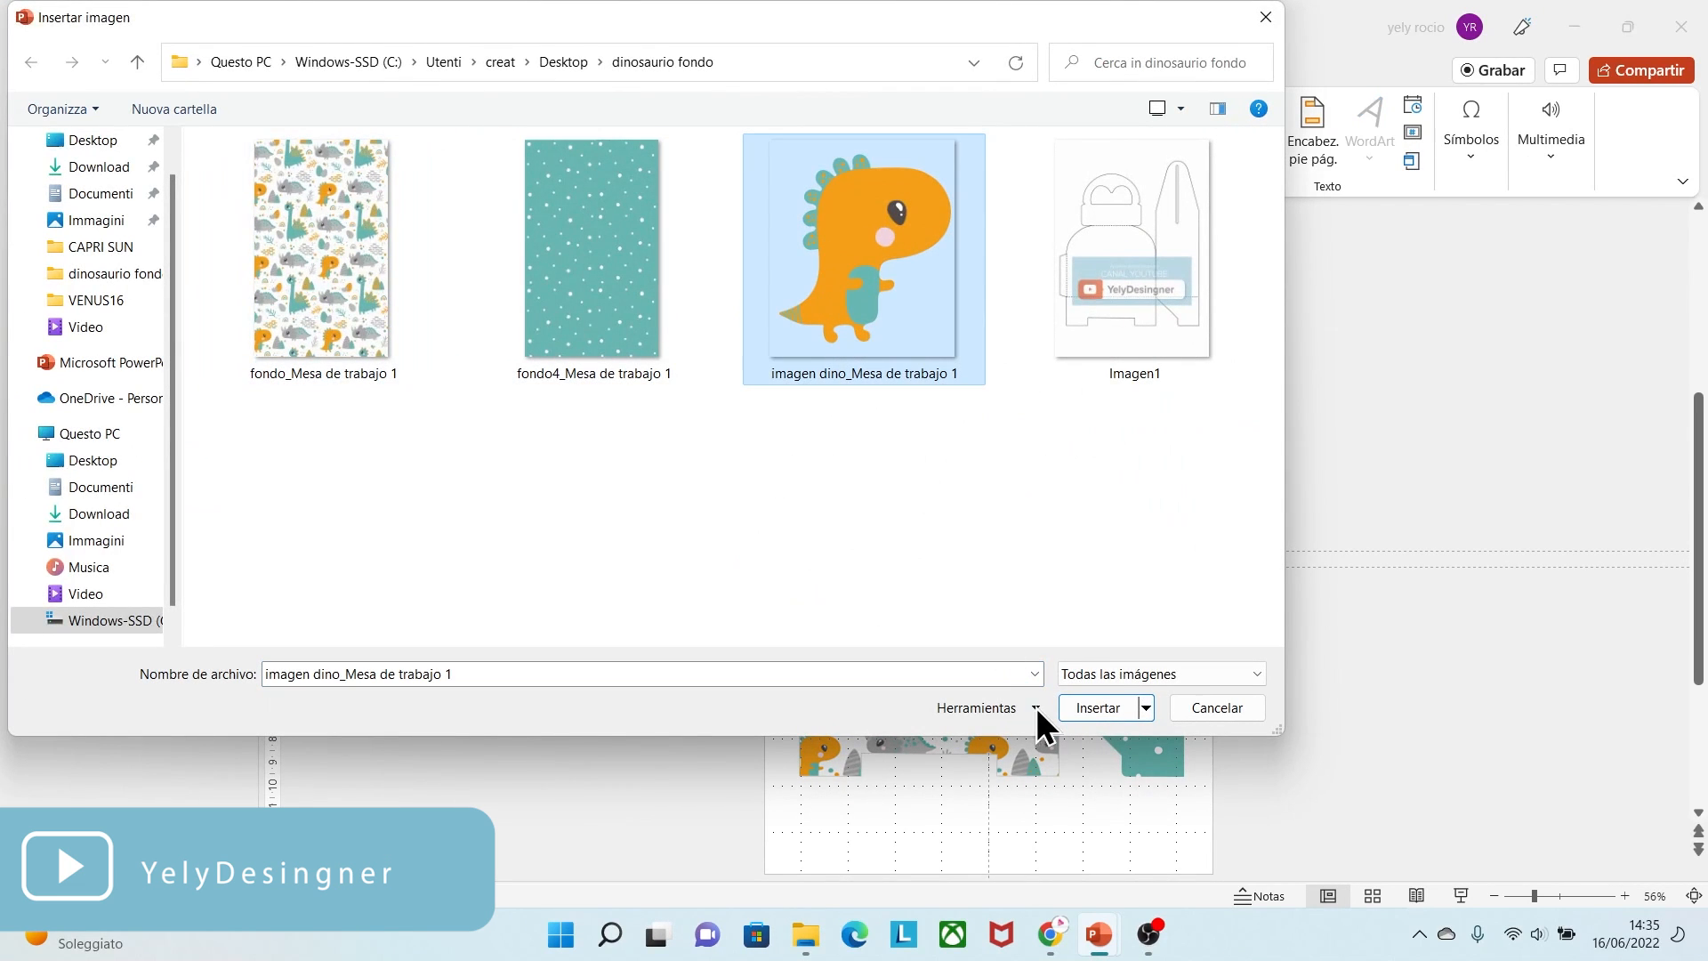
pyautogui.click(1096, 708)
pyautogui.moveTo(1012, 578); pyautogui.dragTo(612, 520)
# - Give the inserted dinosaur picture a white glow of 5 pt with 0% transparency
pyautogui.rightClick(595, 507)
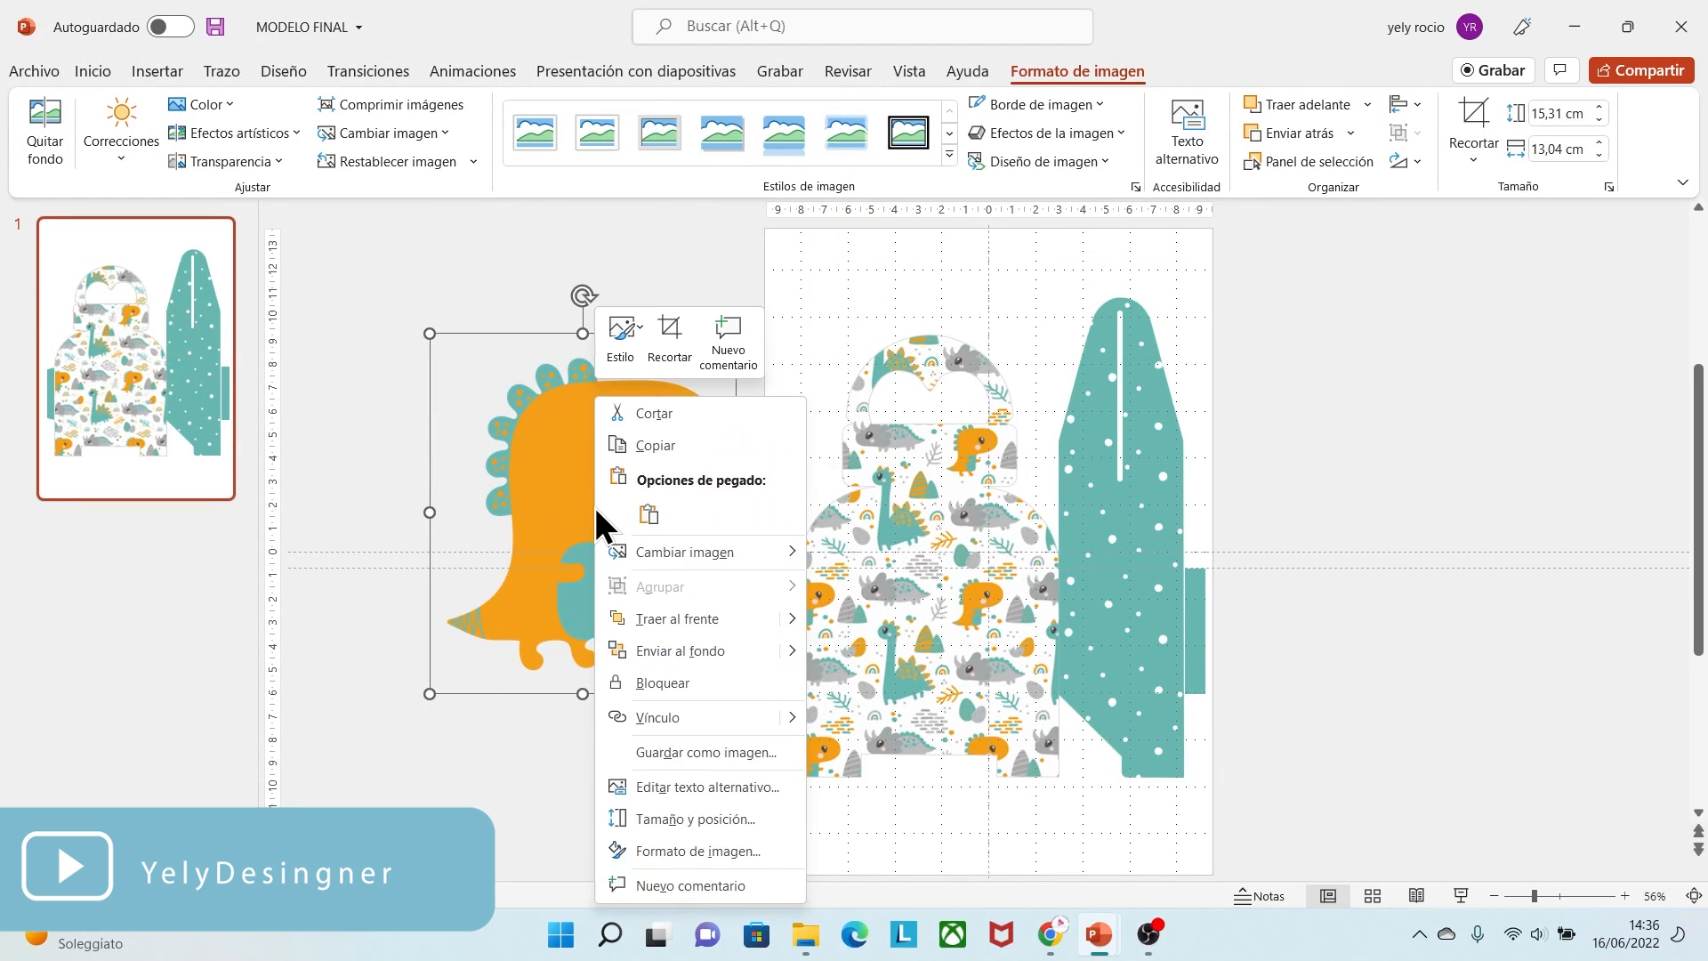
pyautogui.click(698, 851)
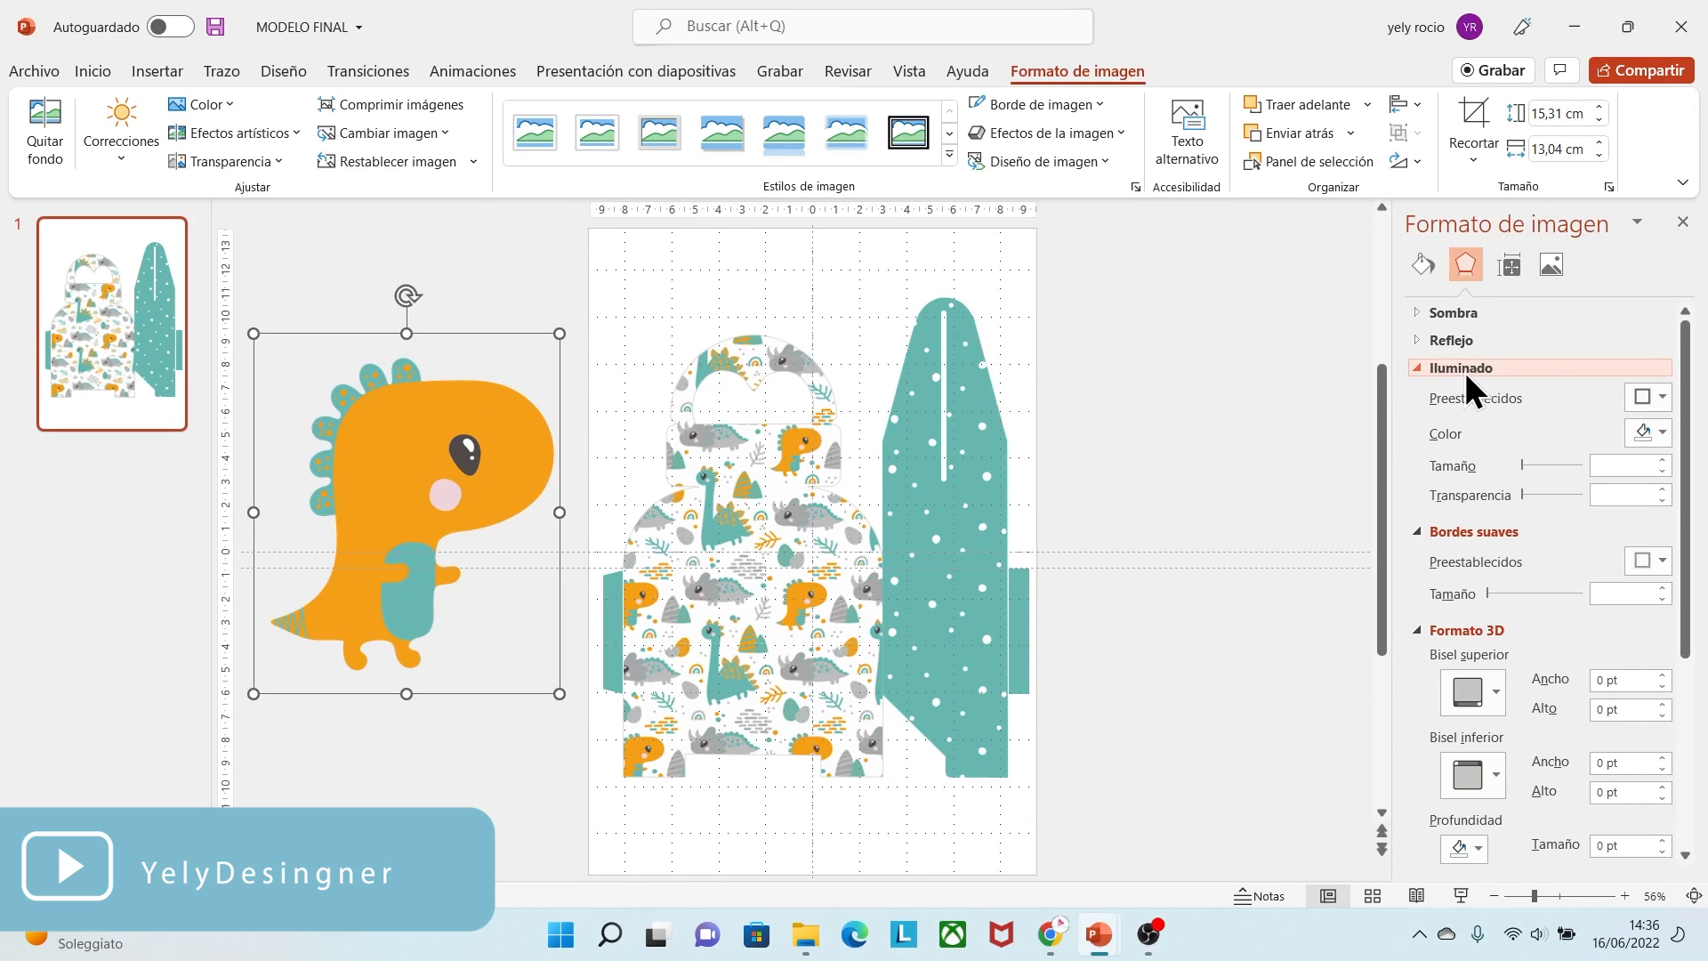
pyautogui.click(1655, 399)
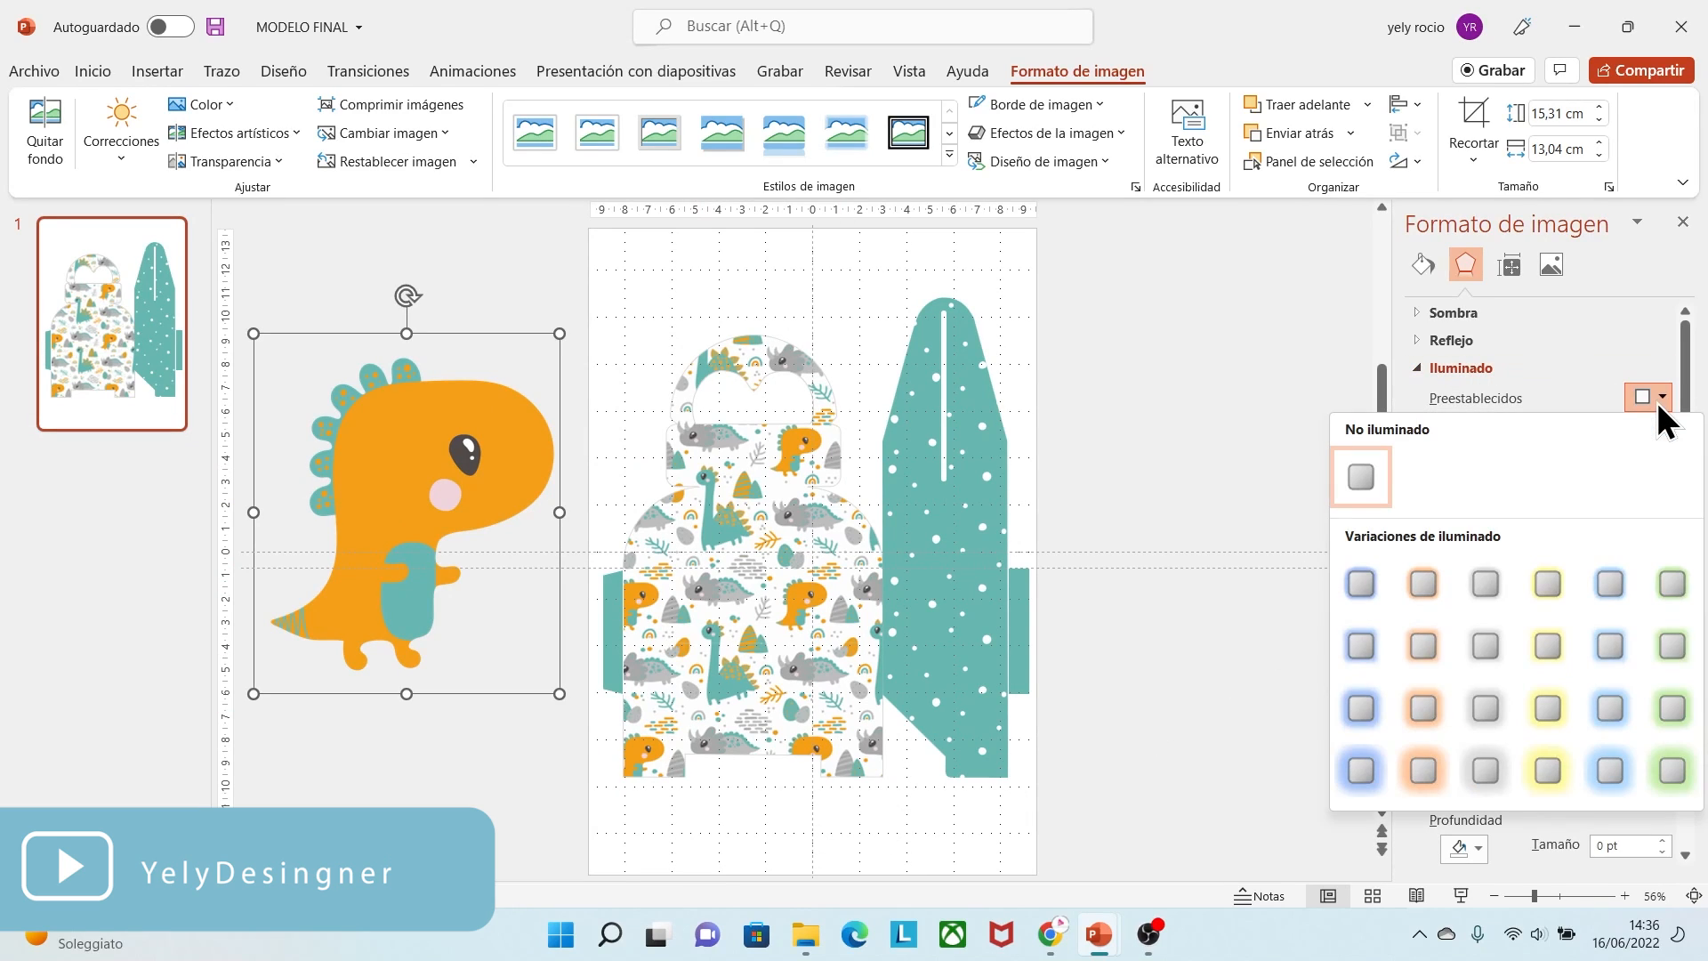
pyautogui.click(1364, 588)
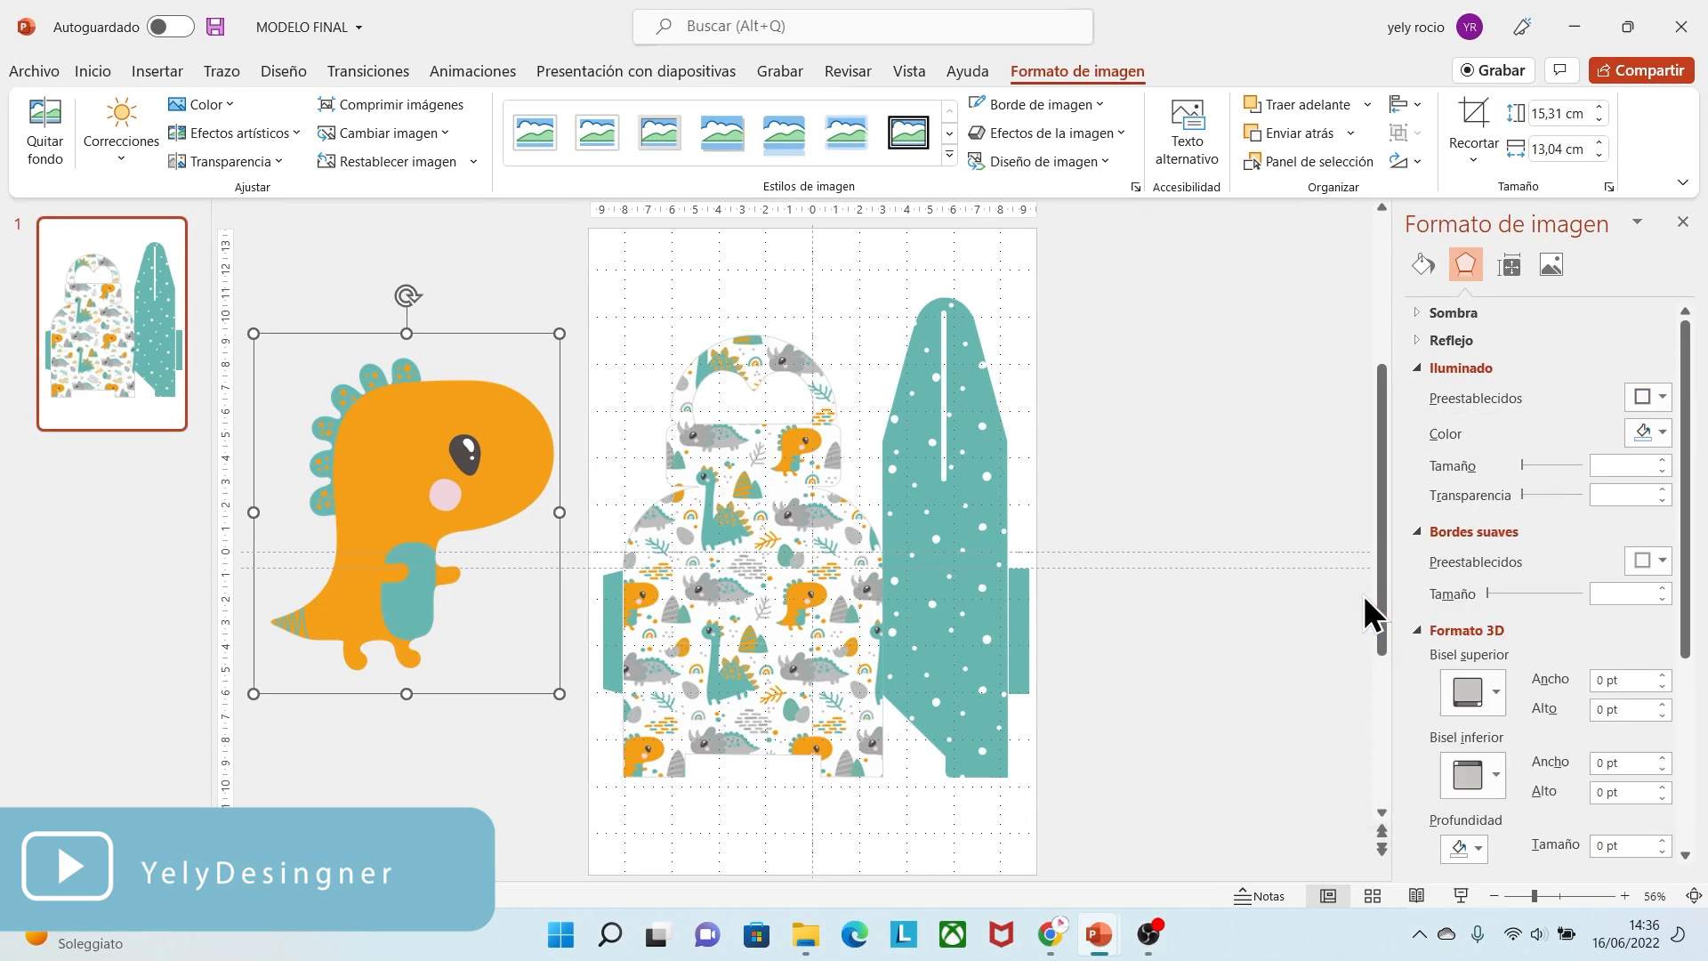
pyautogui.click(1660, 433)
pyautogui.click(1539, 493)
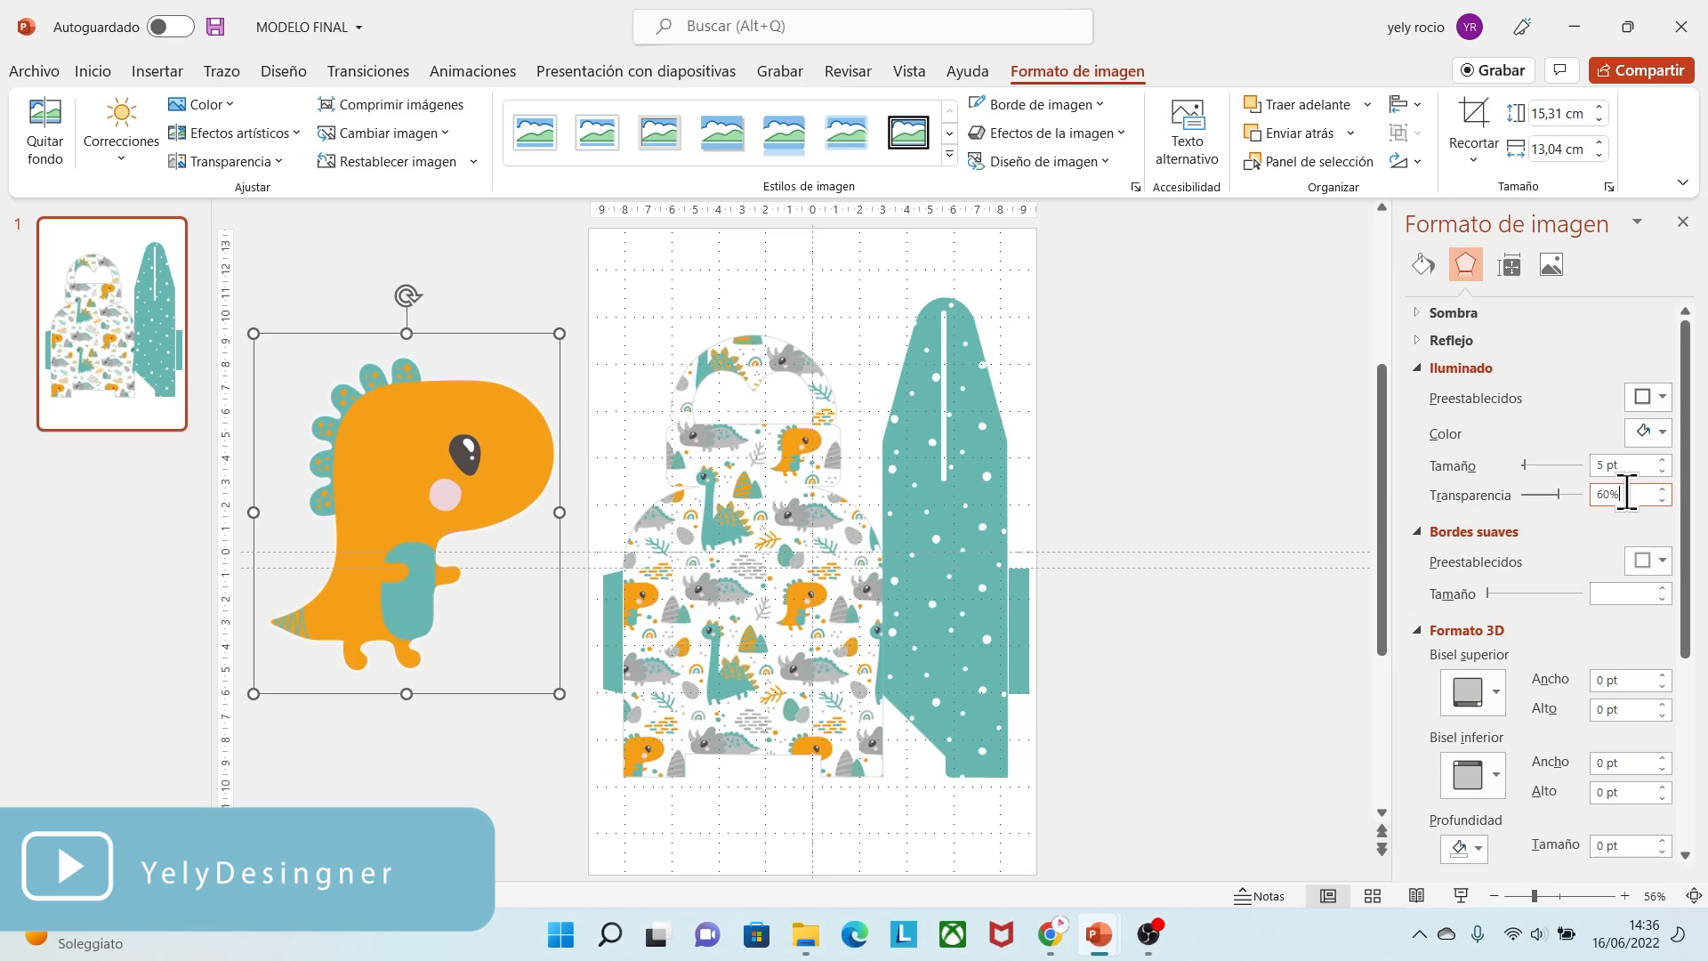
pyautogui.moveTo(1626, 494); pyautogui.dragTo(1544, 496)
pyautogui.click(485, 556)
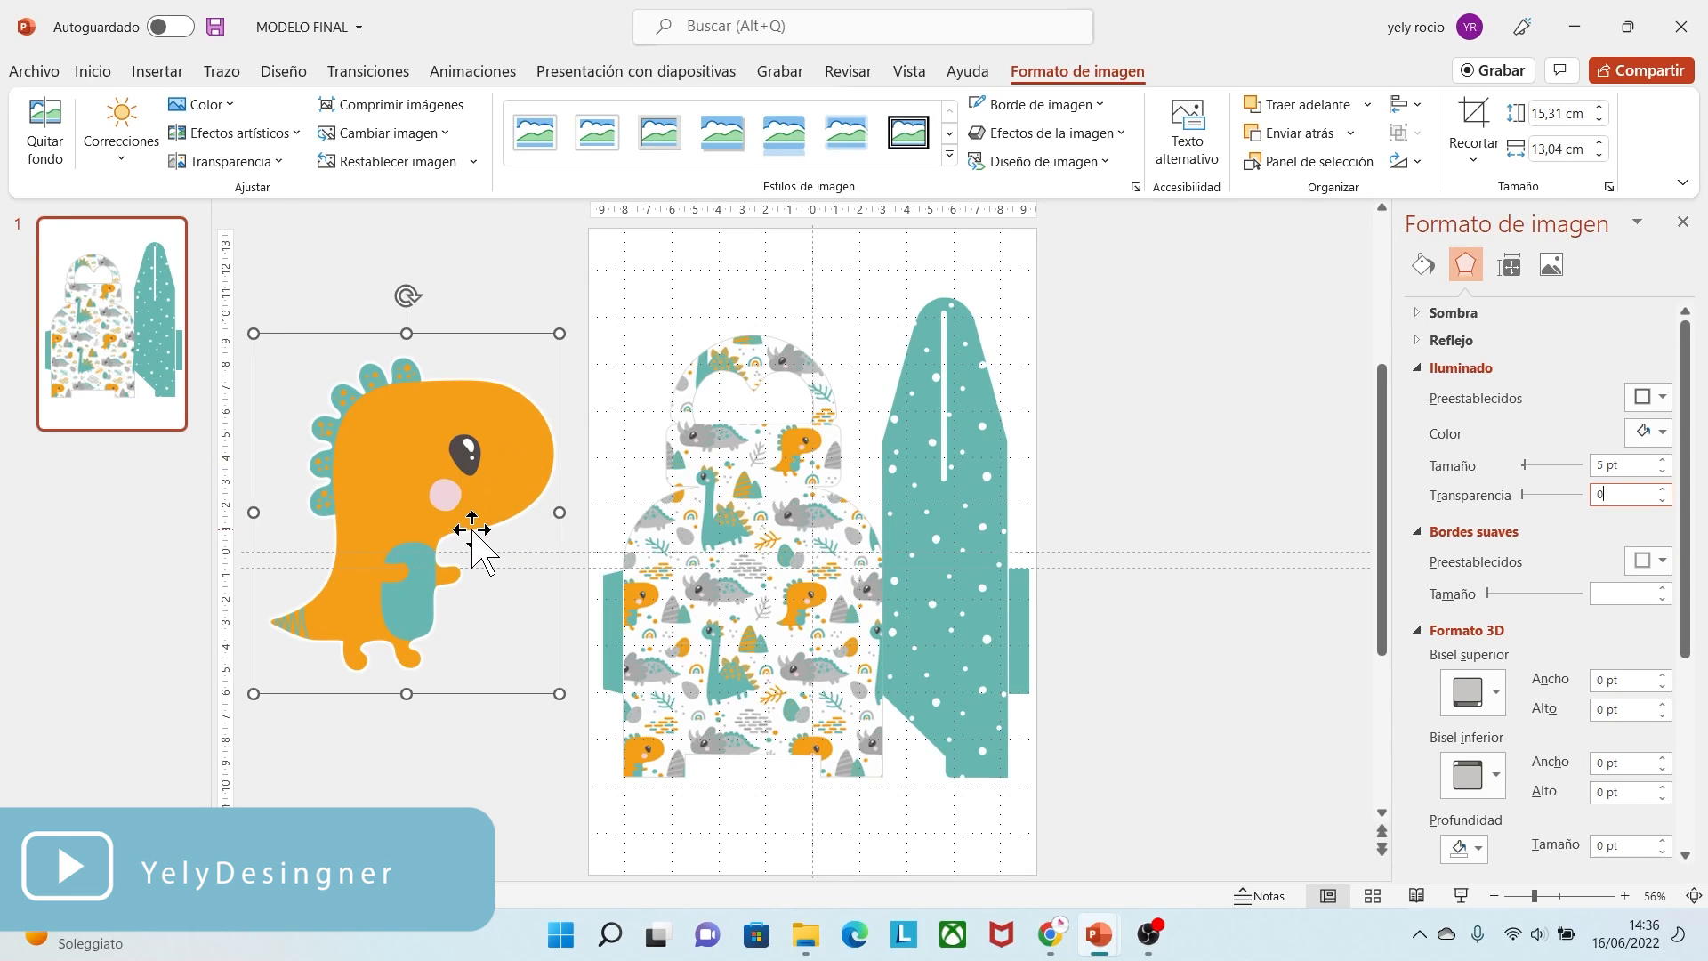
pyautogui.click(1210, 498)
# - Shrink the dinosaur picture to about 8.32 by 7.09 cm, centre it on the main piece's lower body and deselect it
pyautogui.moveTo(441, 465); pyautogui.dragTo(745, 579)
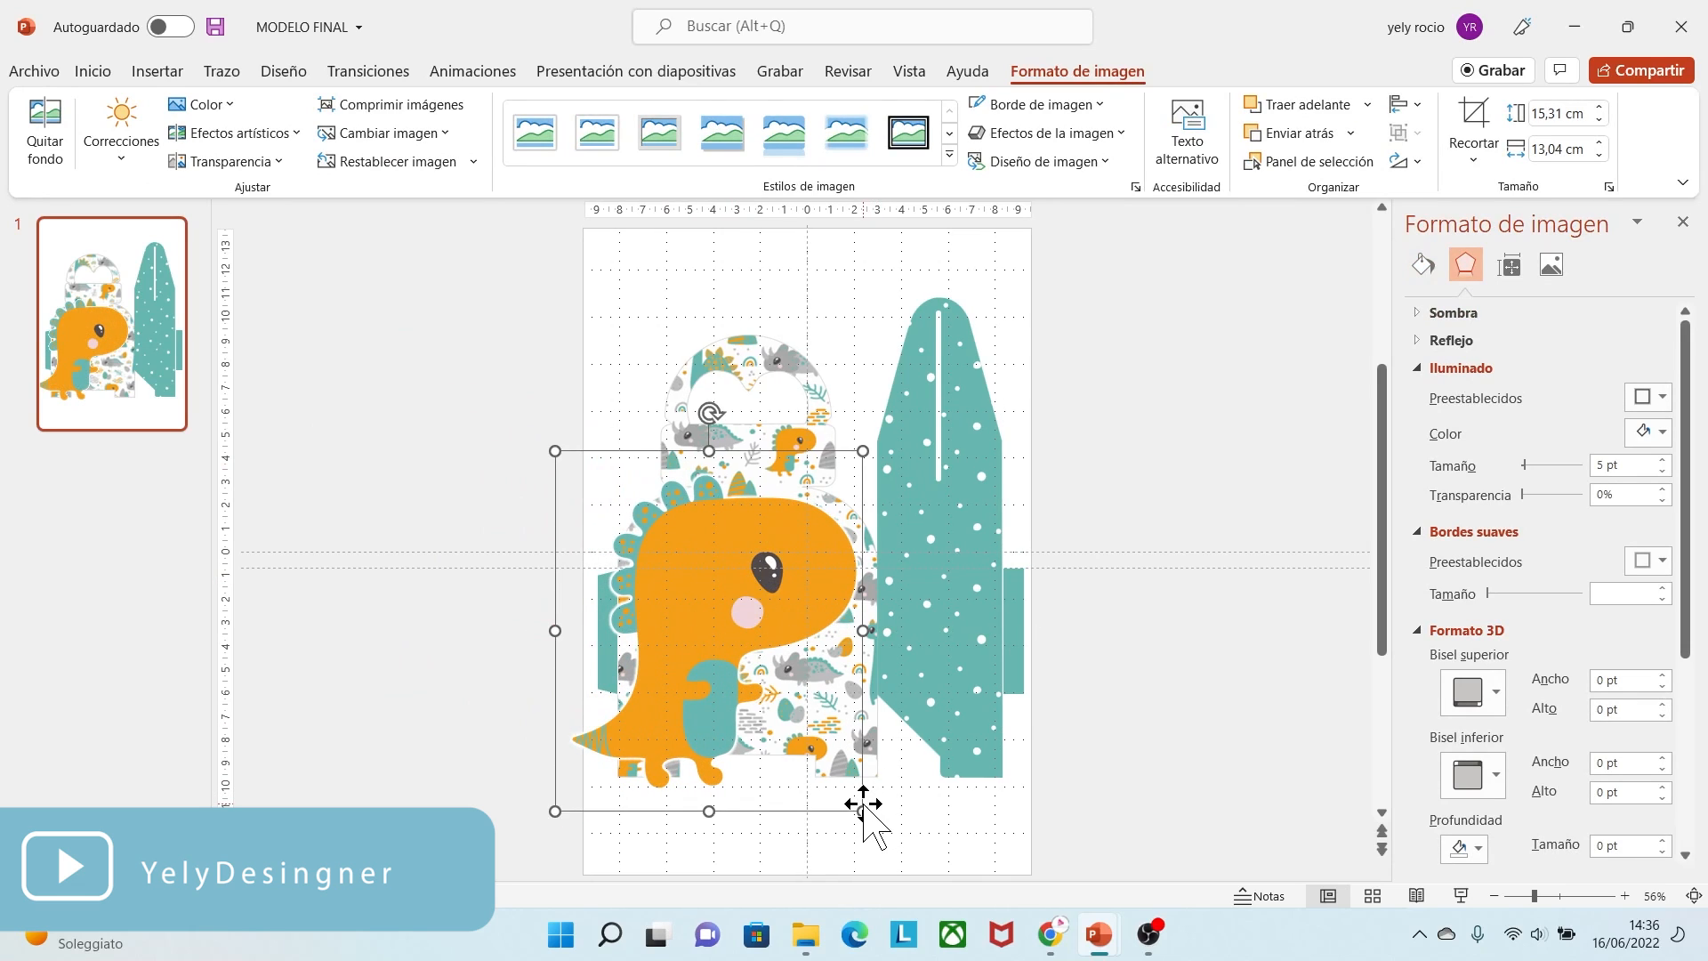
pyautogui.moveTo(863, 811); pyautogui.dragTo(724, 647)
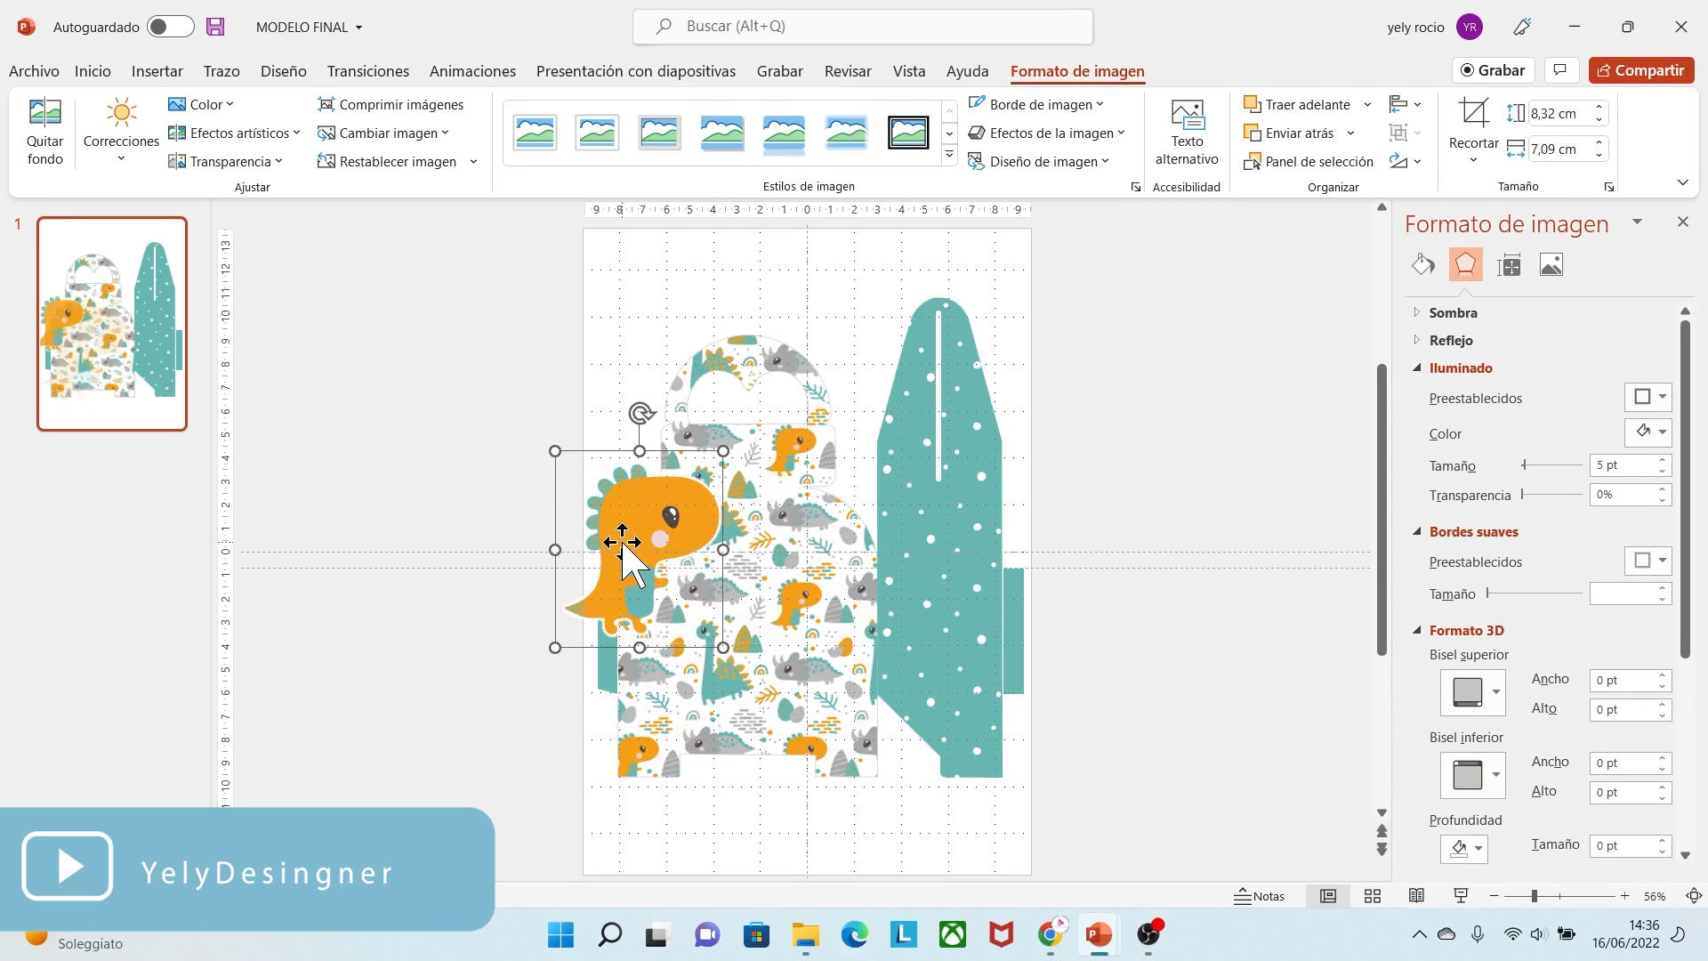
pyautogui.moveTo(623, 544); pyautogui.dragTo(702, 627)
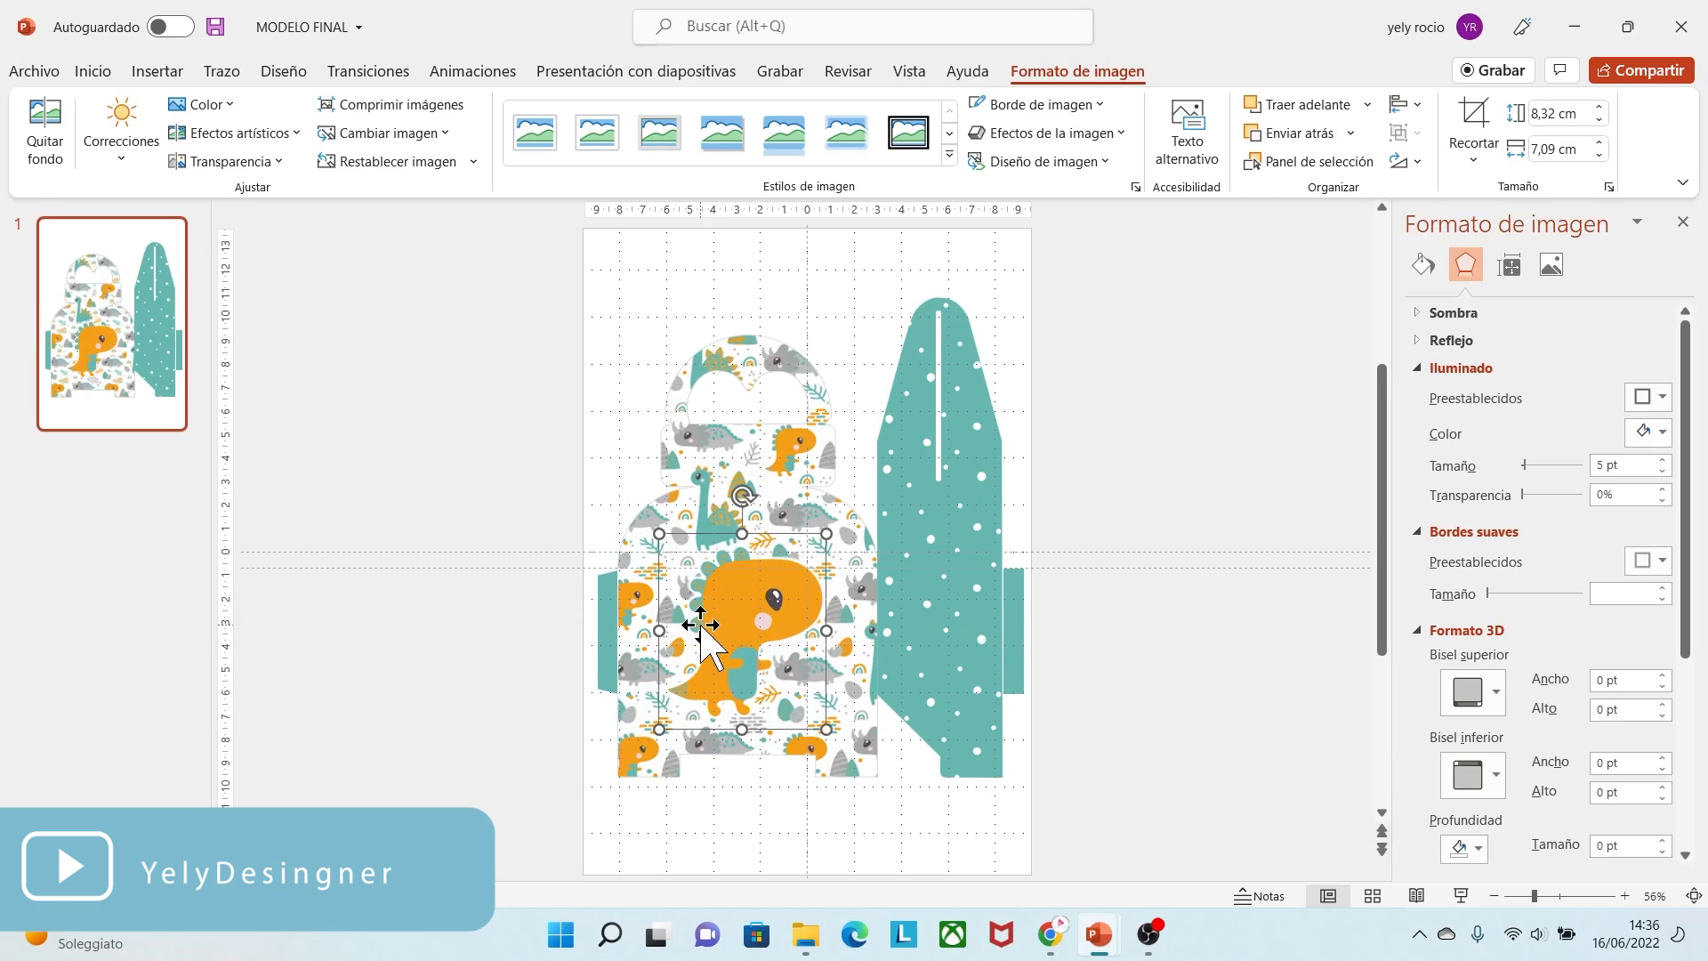
pyautogui.click(1682, 222)
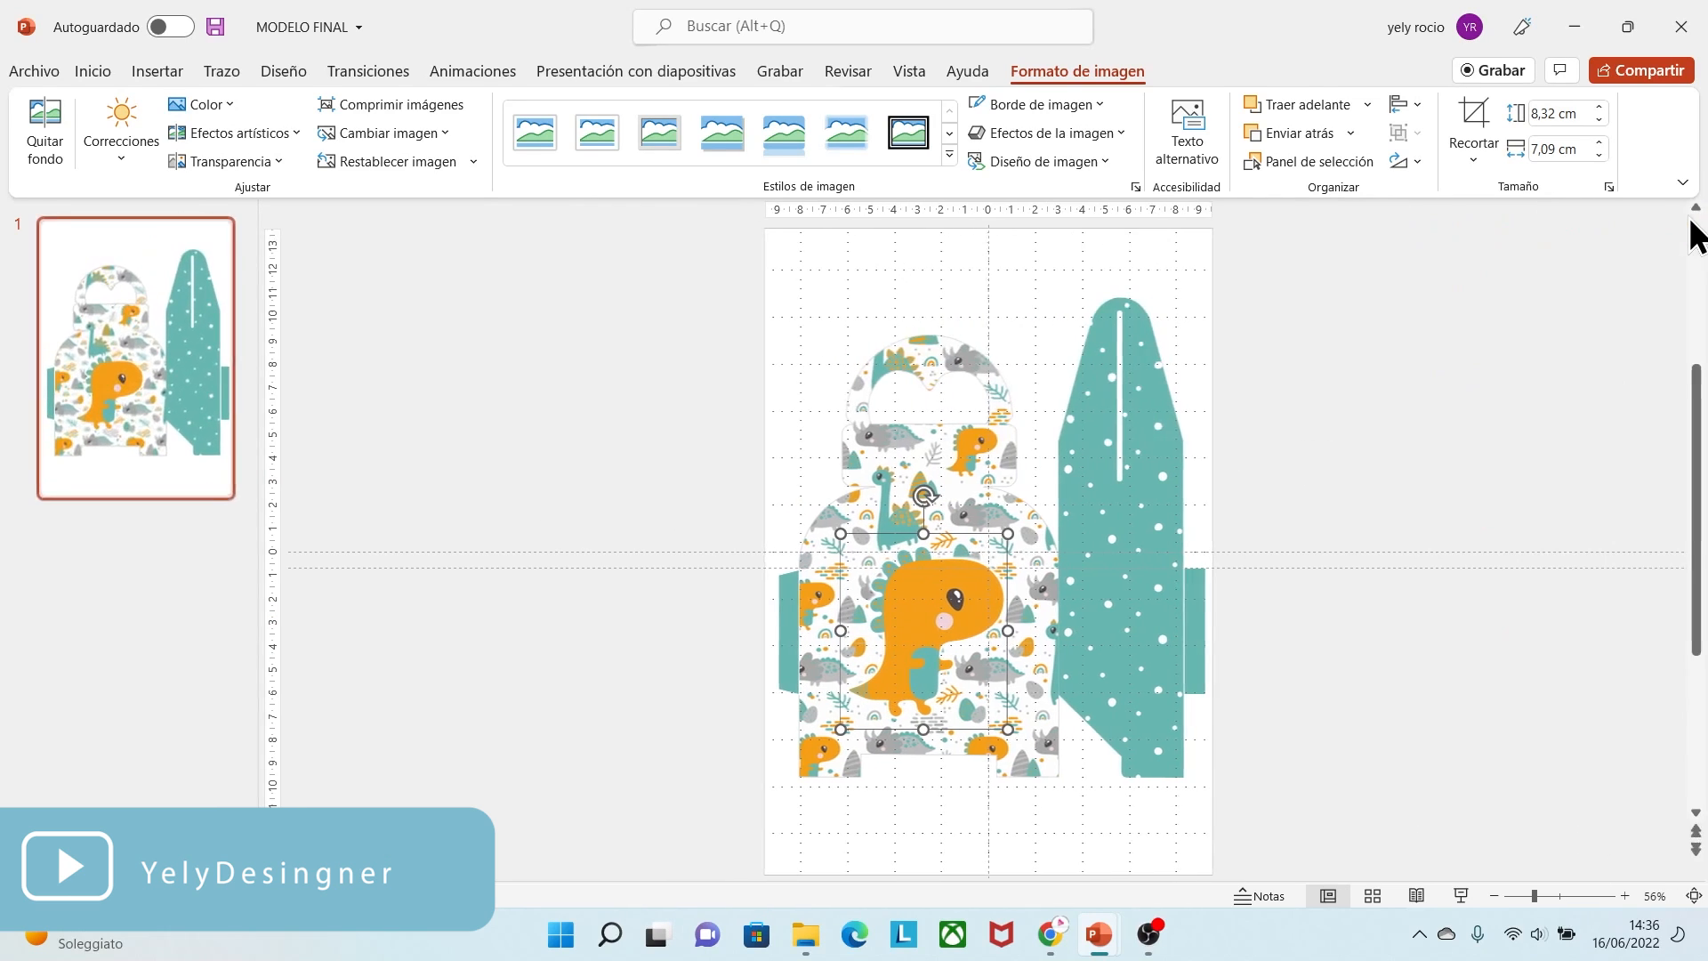
pyautogui.click(628, 538)
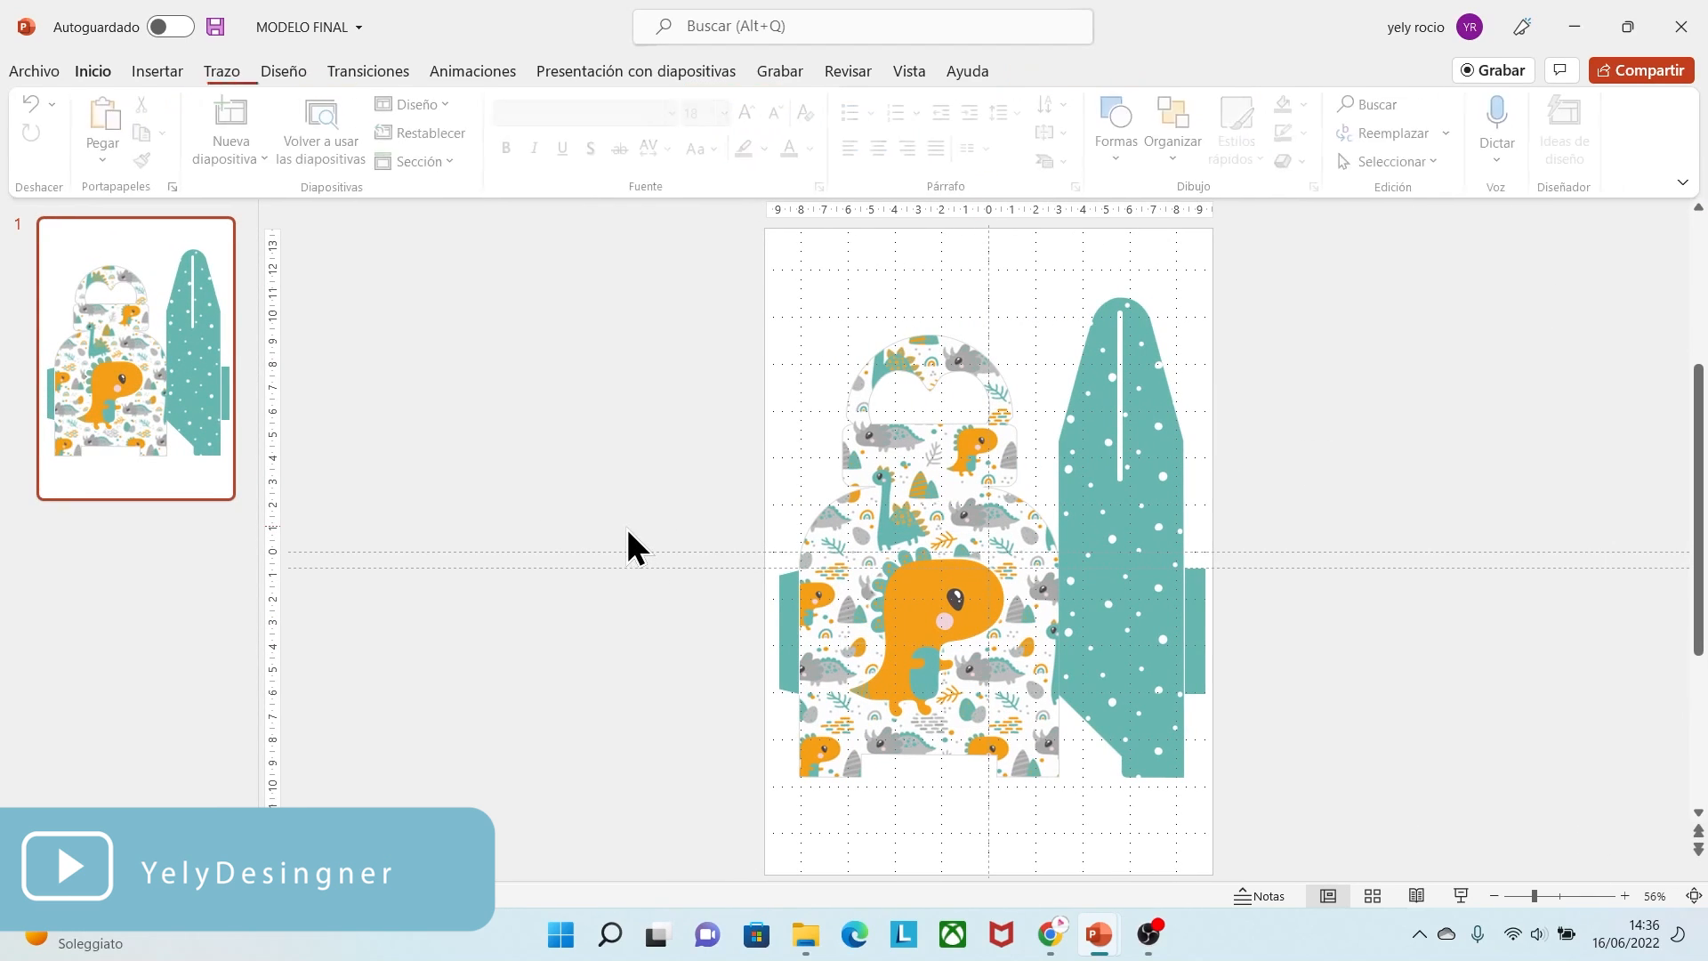
# - Insert plain black WordArt reading LOLO and move it off the slide to the right
pyautogui.click(159, 69)
pyautogui.click(1368, 143)
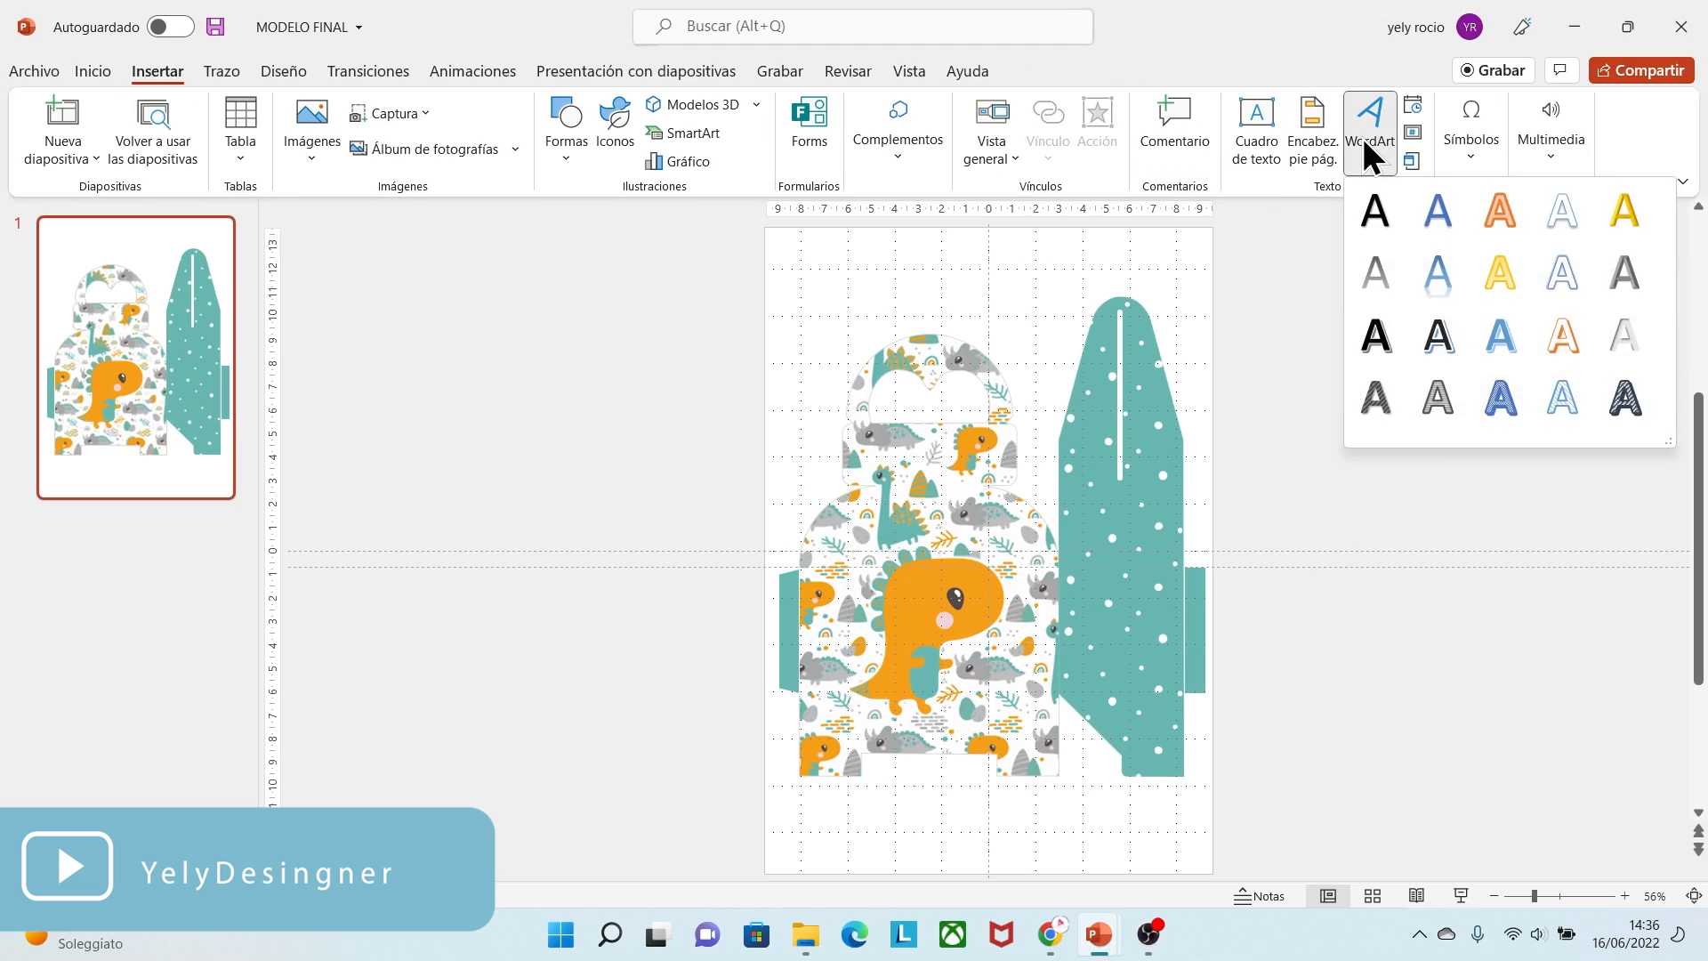
pyautogui.click(1377, 221)
pyautogui.write('LOLO')
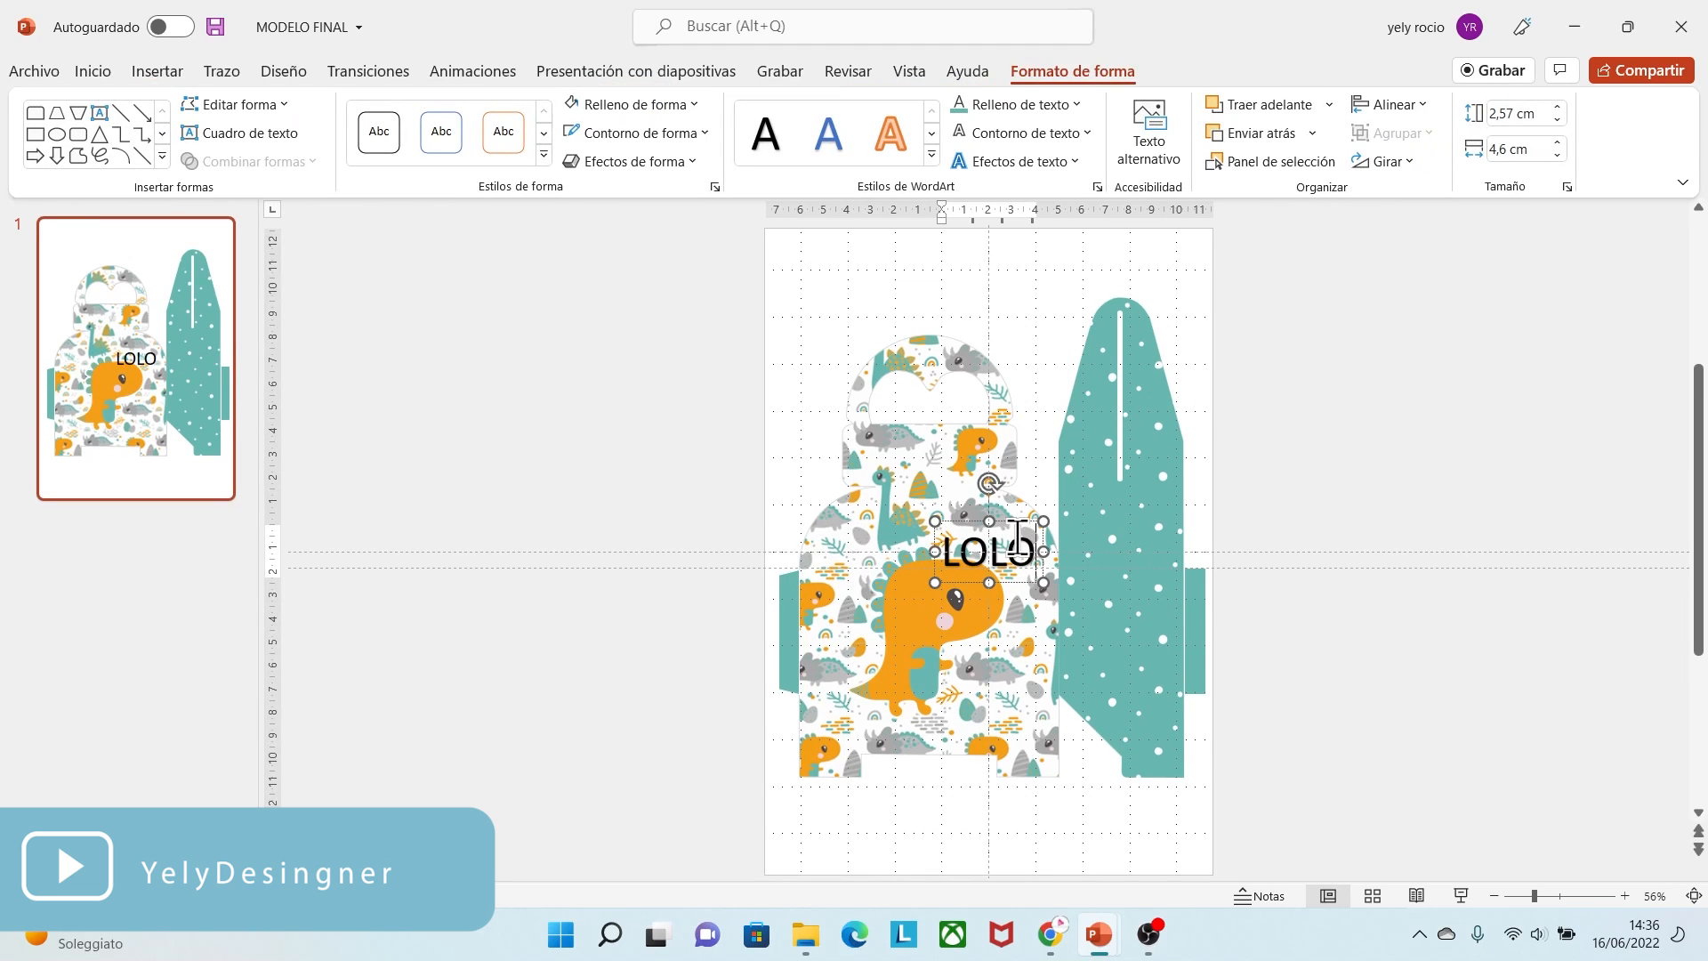
pyautogui.moveTo(1007, 520); pyautogui.dragTo(1210, 538)
# - Set the LOLO text to the Ding Dong font at size 90
pyautogui.click(1299, 523)
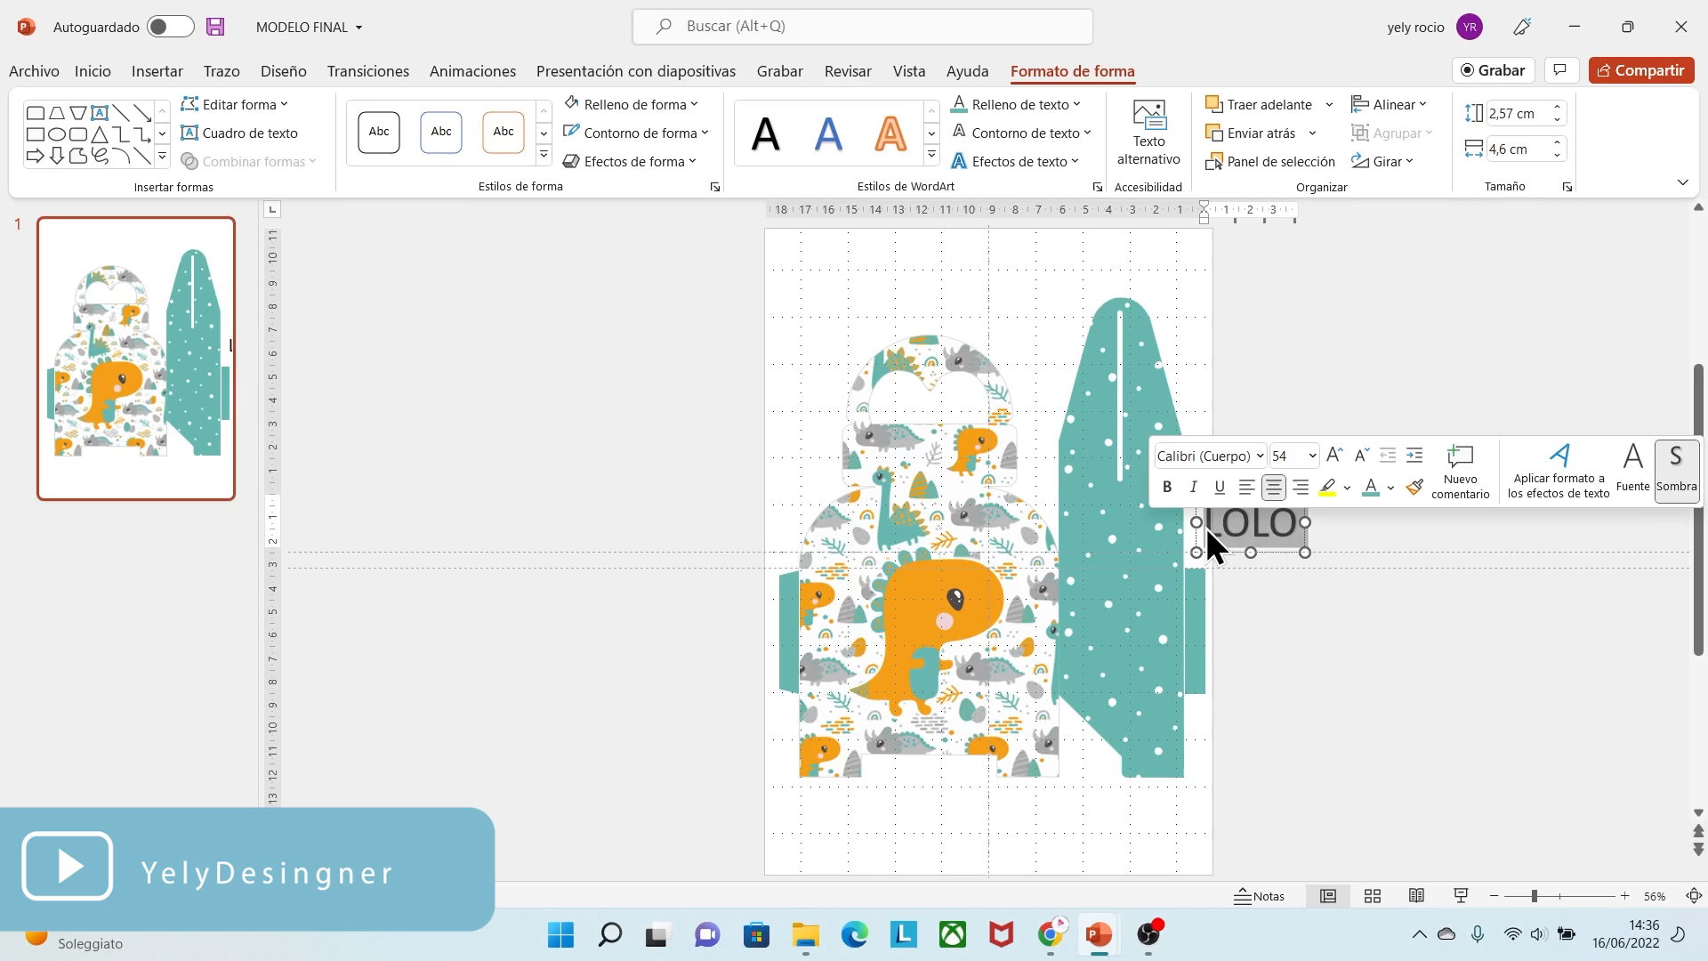
pyautogui.click(1210, 448)
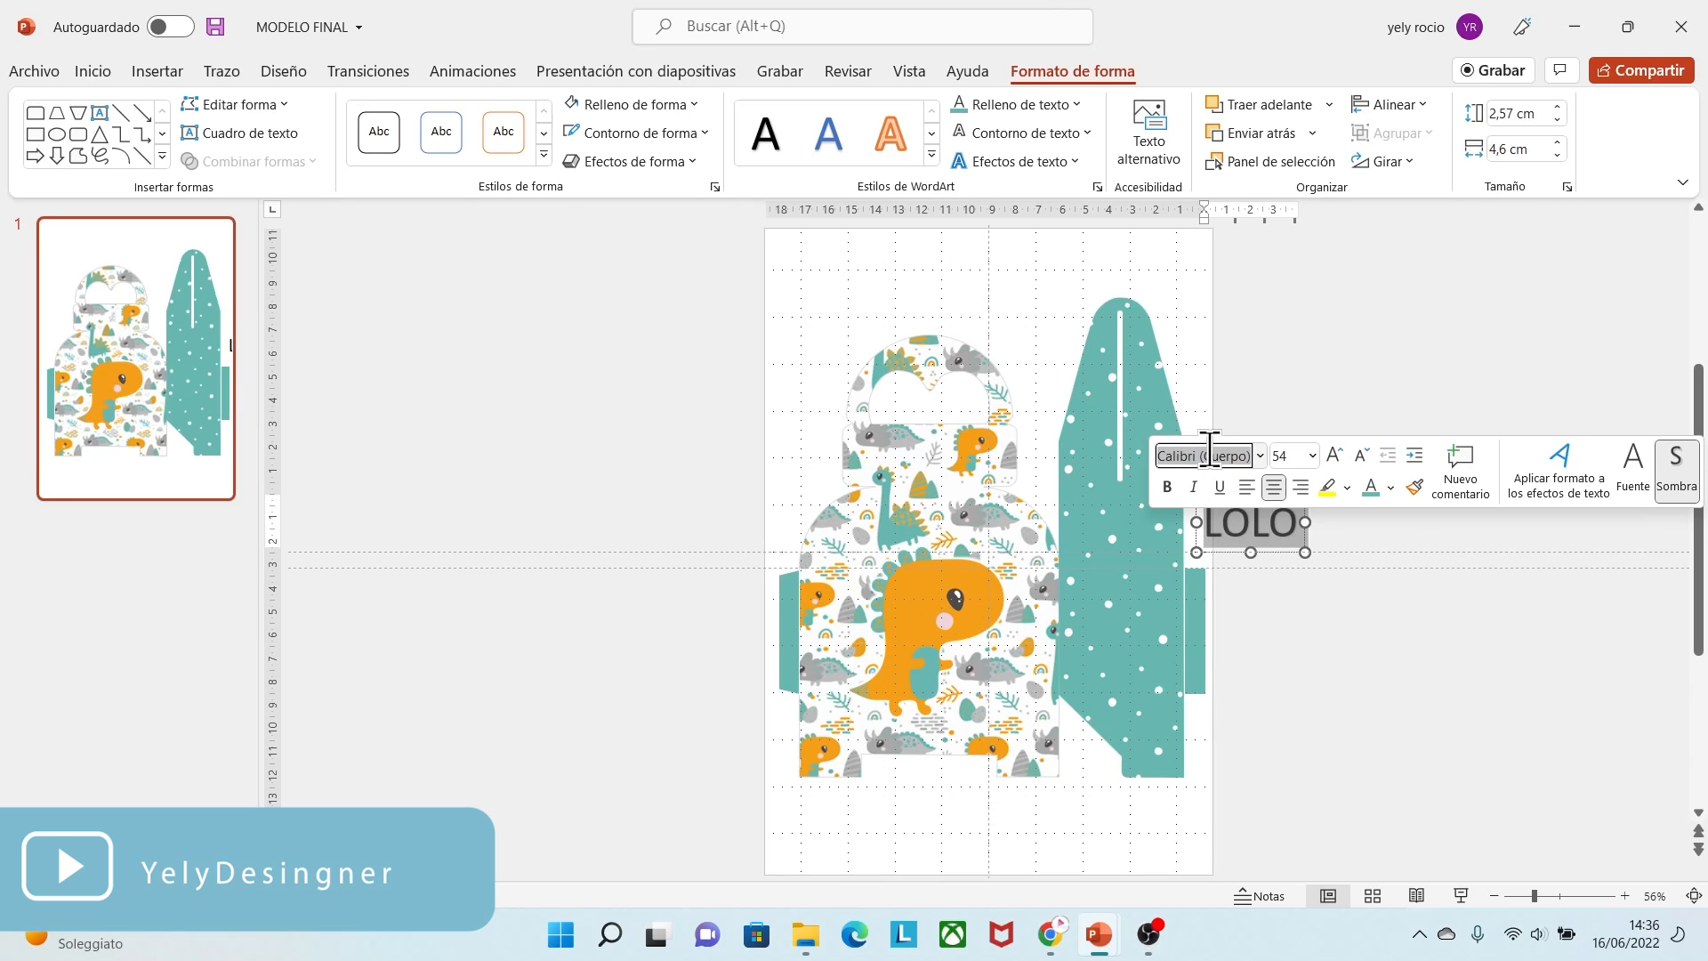
pyautogui.write('Ding Dong')
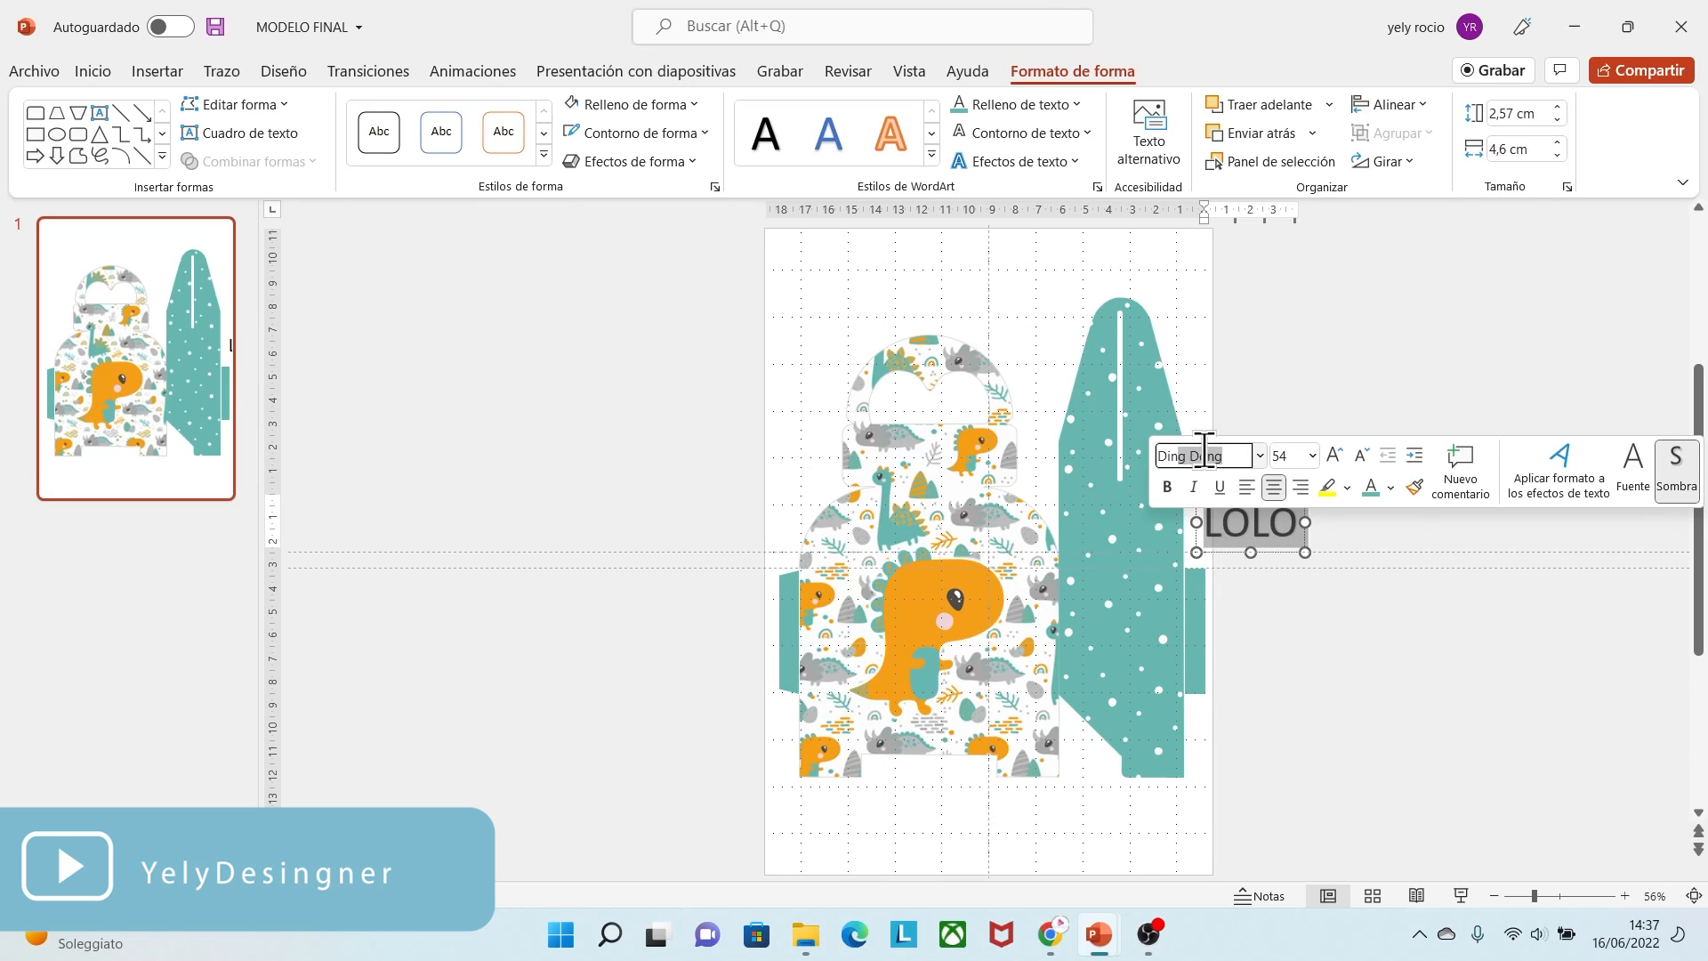
pyautogui.click(1283, 454)
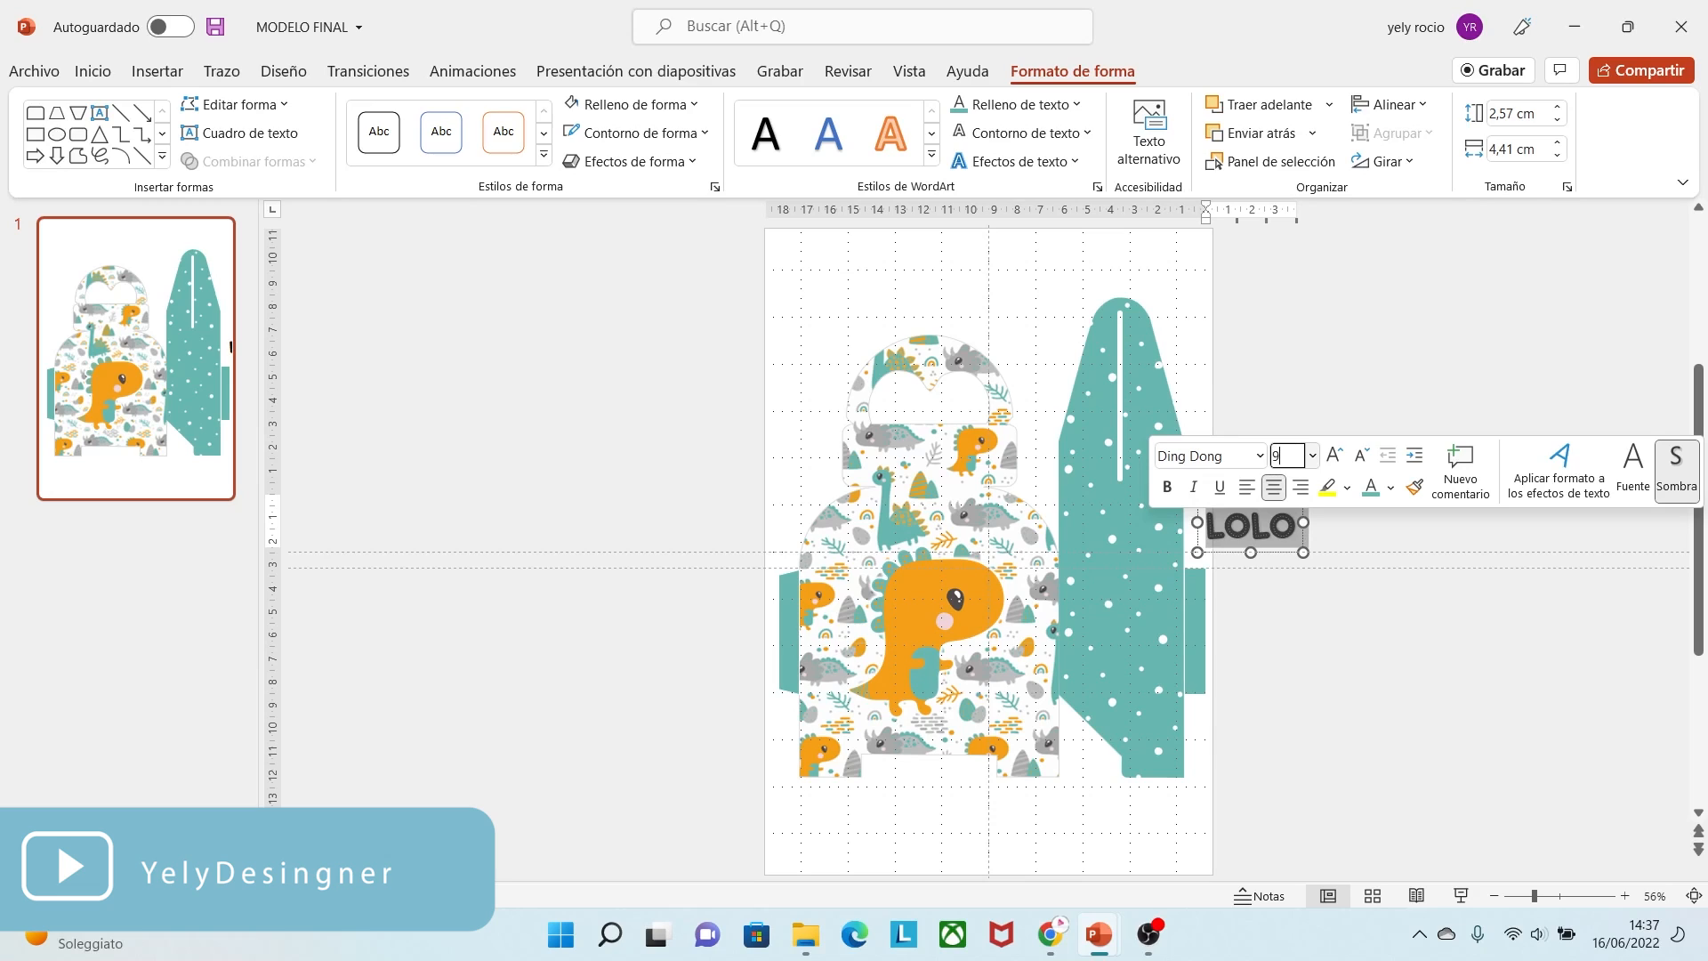
pyautogui.press('Return')
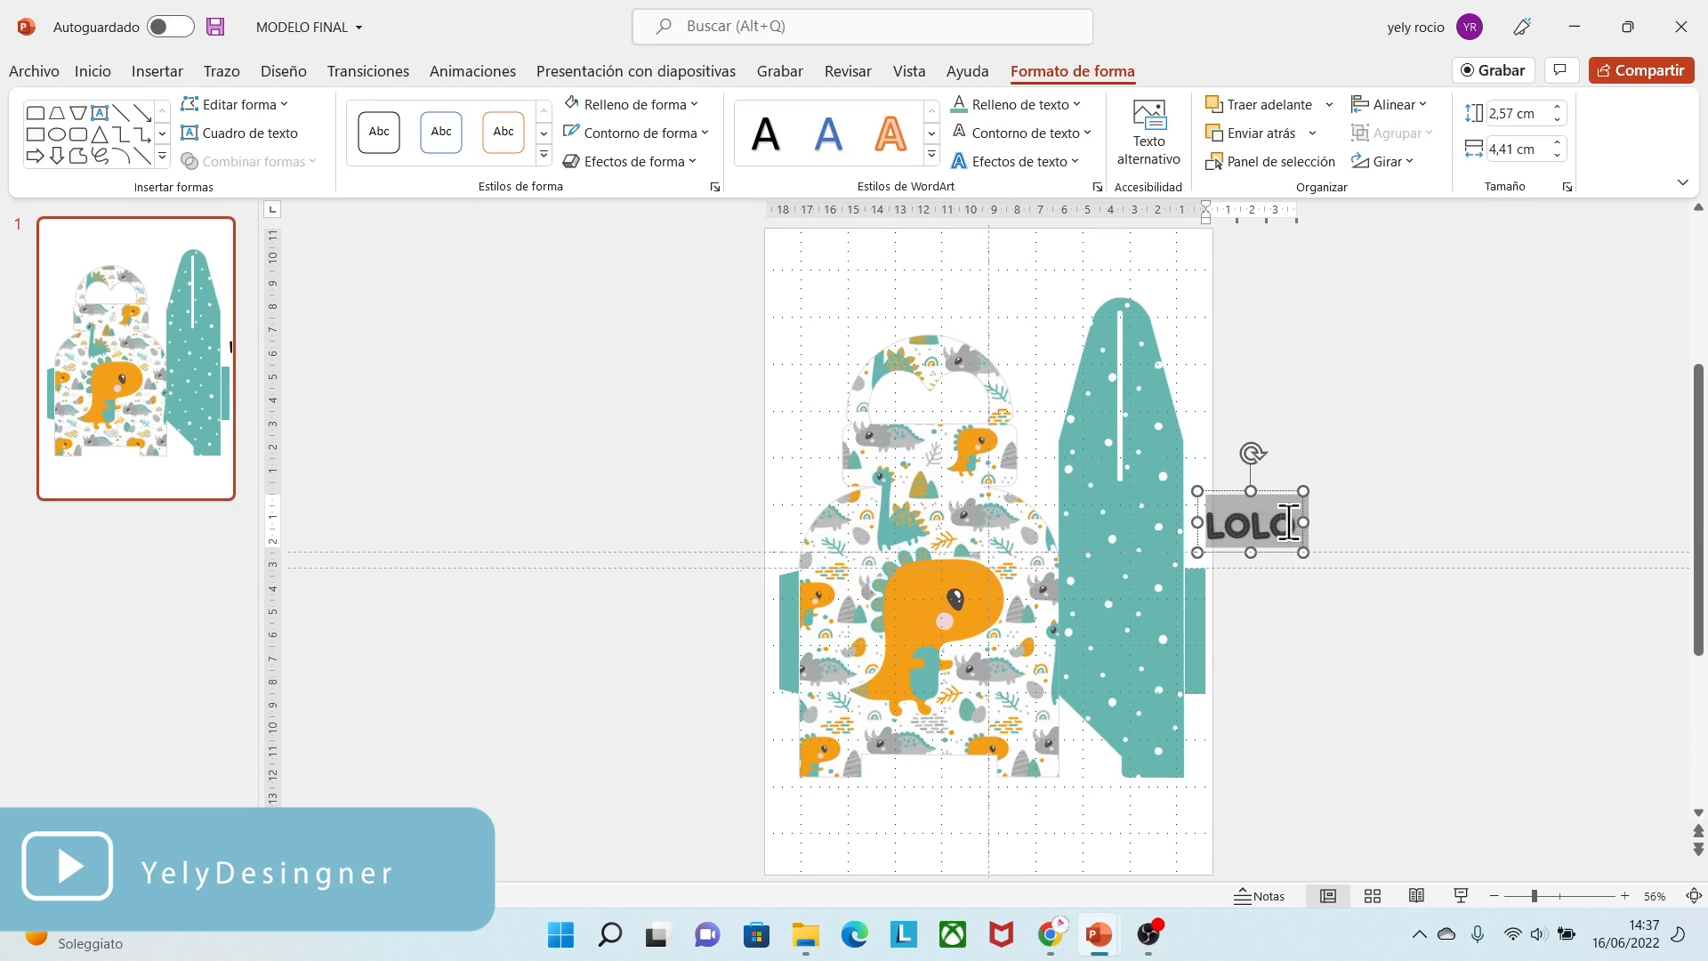
pyautogui.moveTo(1289, 489); pyautogui.dragTo(1235, 526)
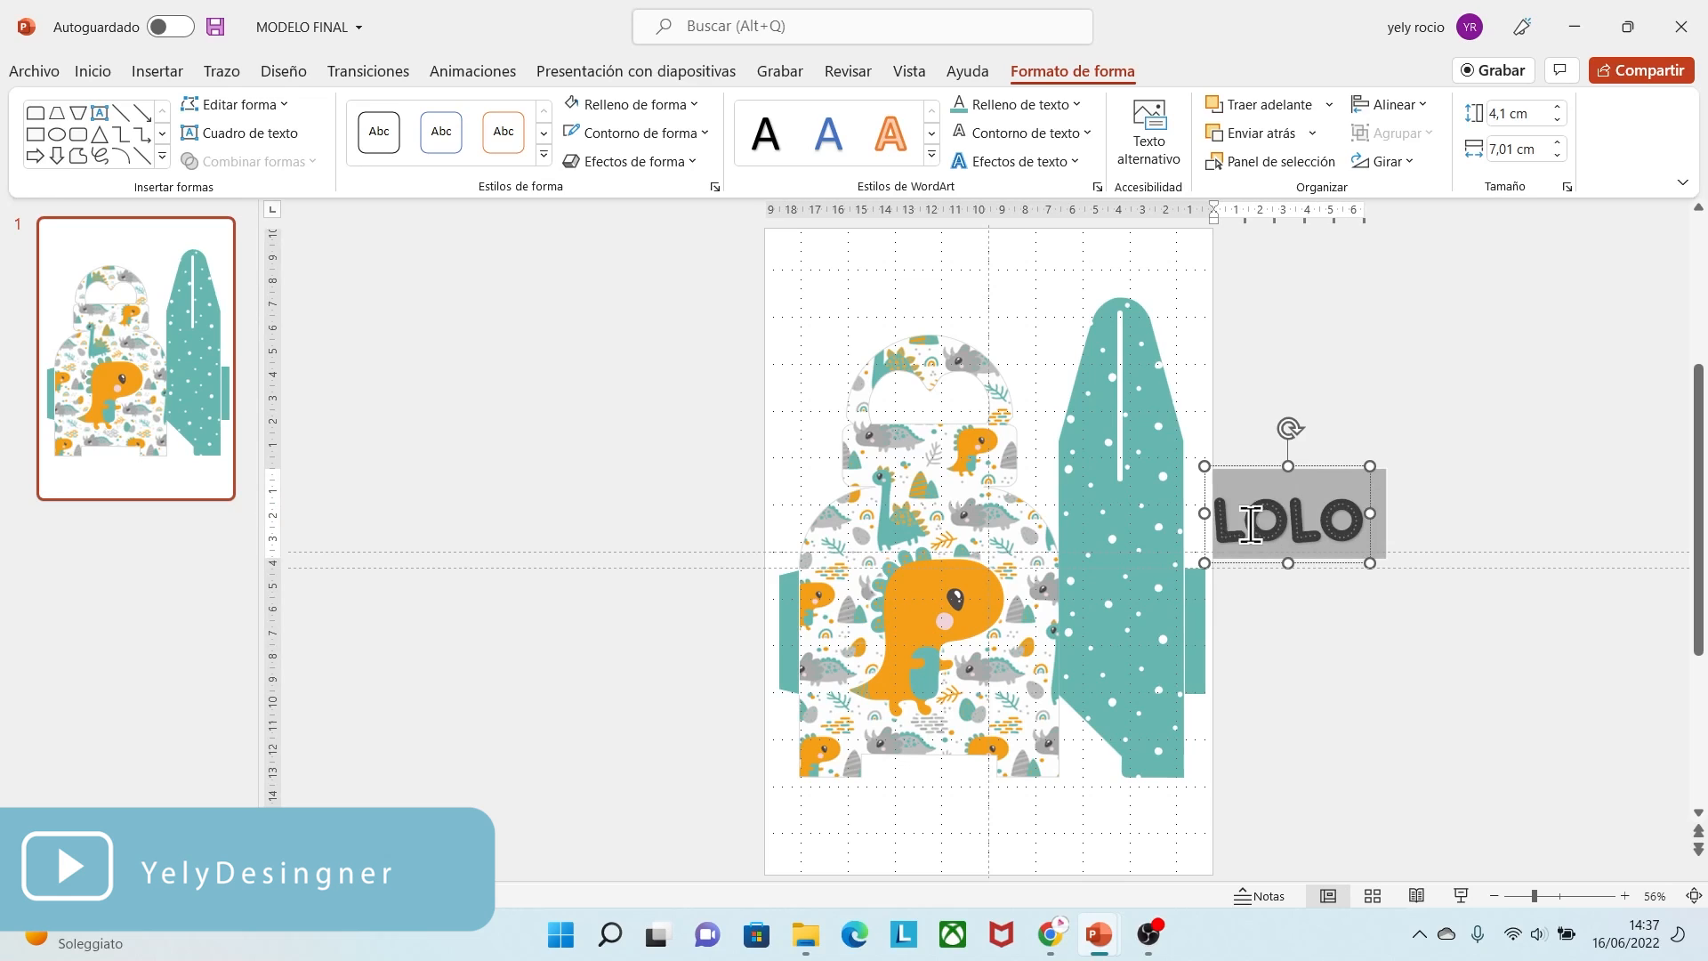
# - Fill the LOLO text with the recent teal and give it a white outline 2¼ pt thick
pyautogui.click(1043, 108)
pyautogui.click(956, 375)
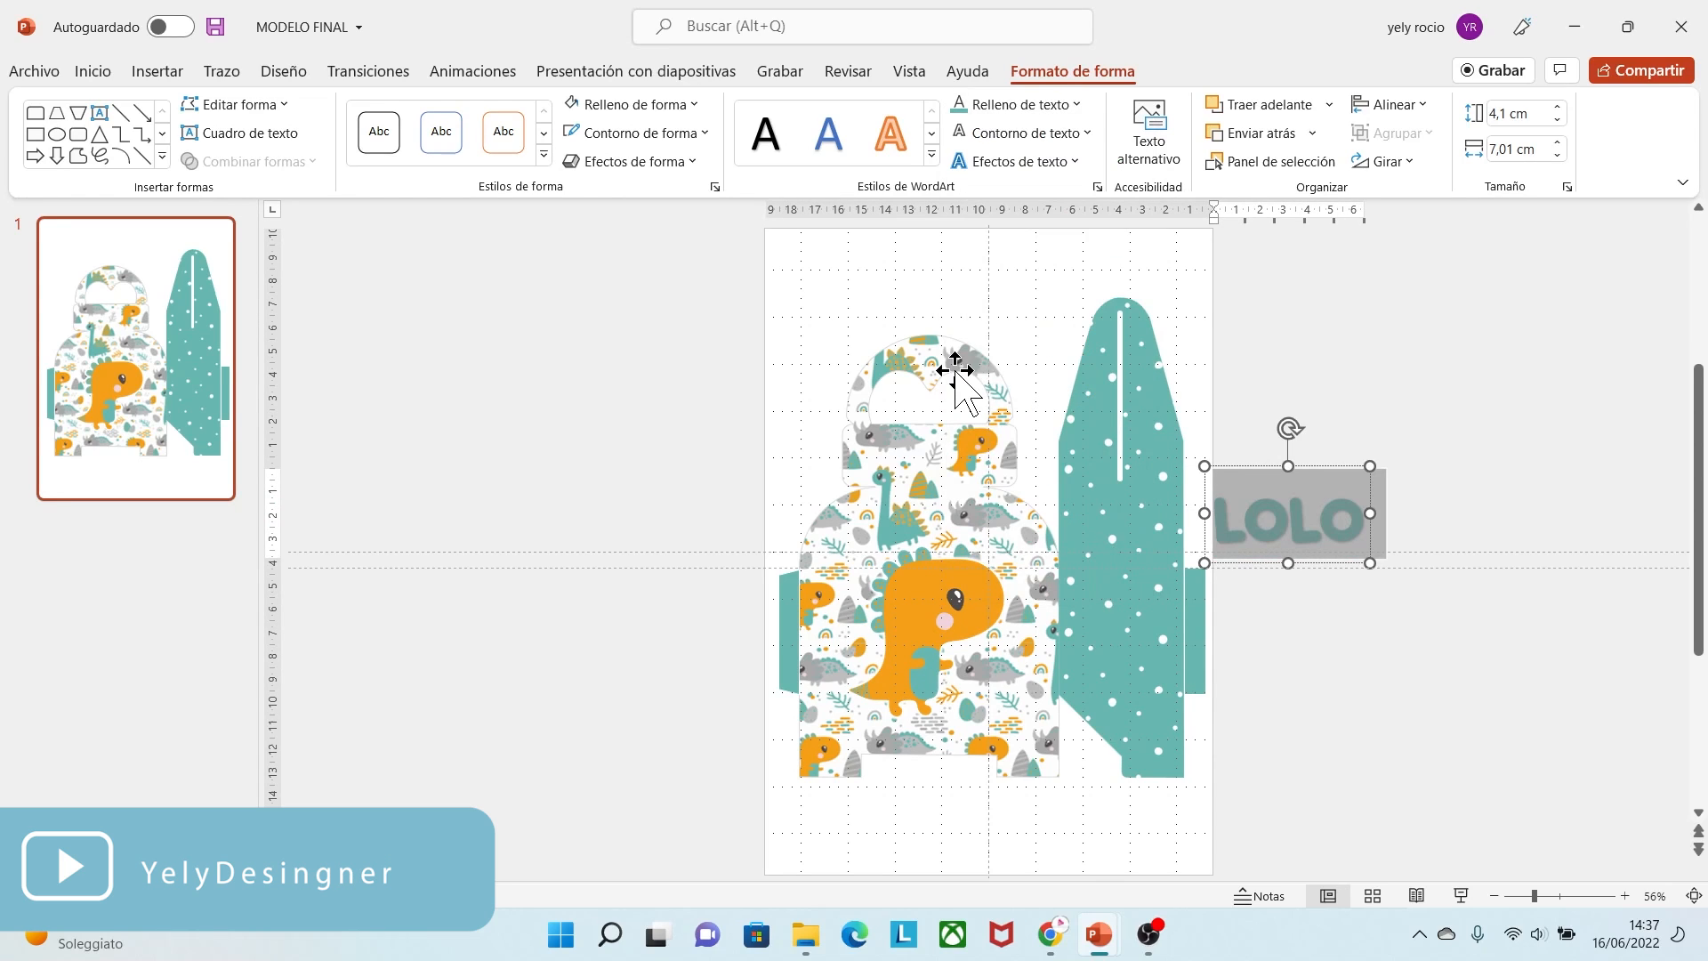
pyautogui.click(1048, 135)
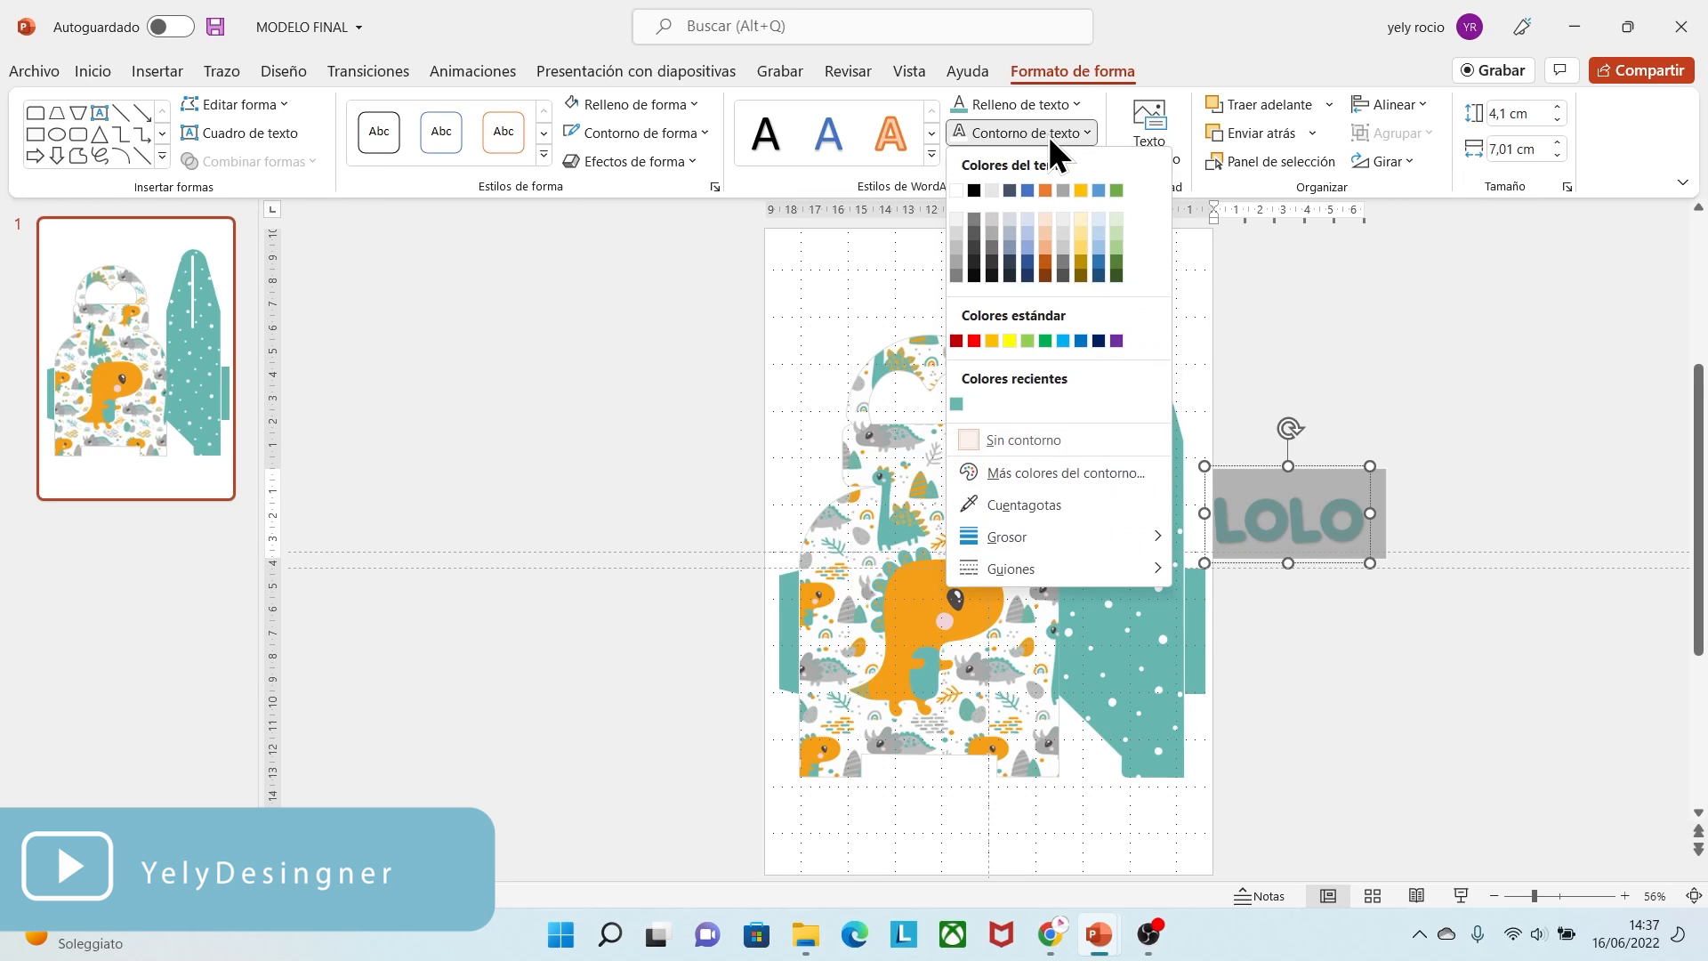
pyautogui.click(958, 193)
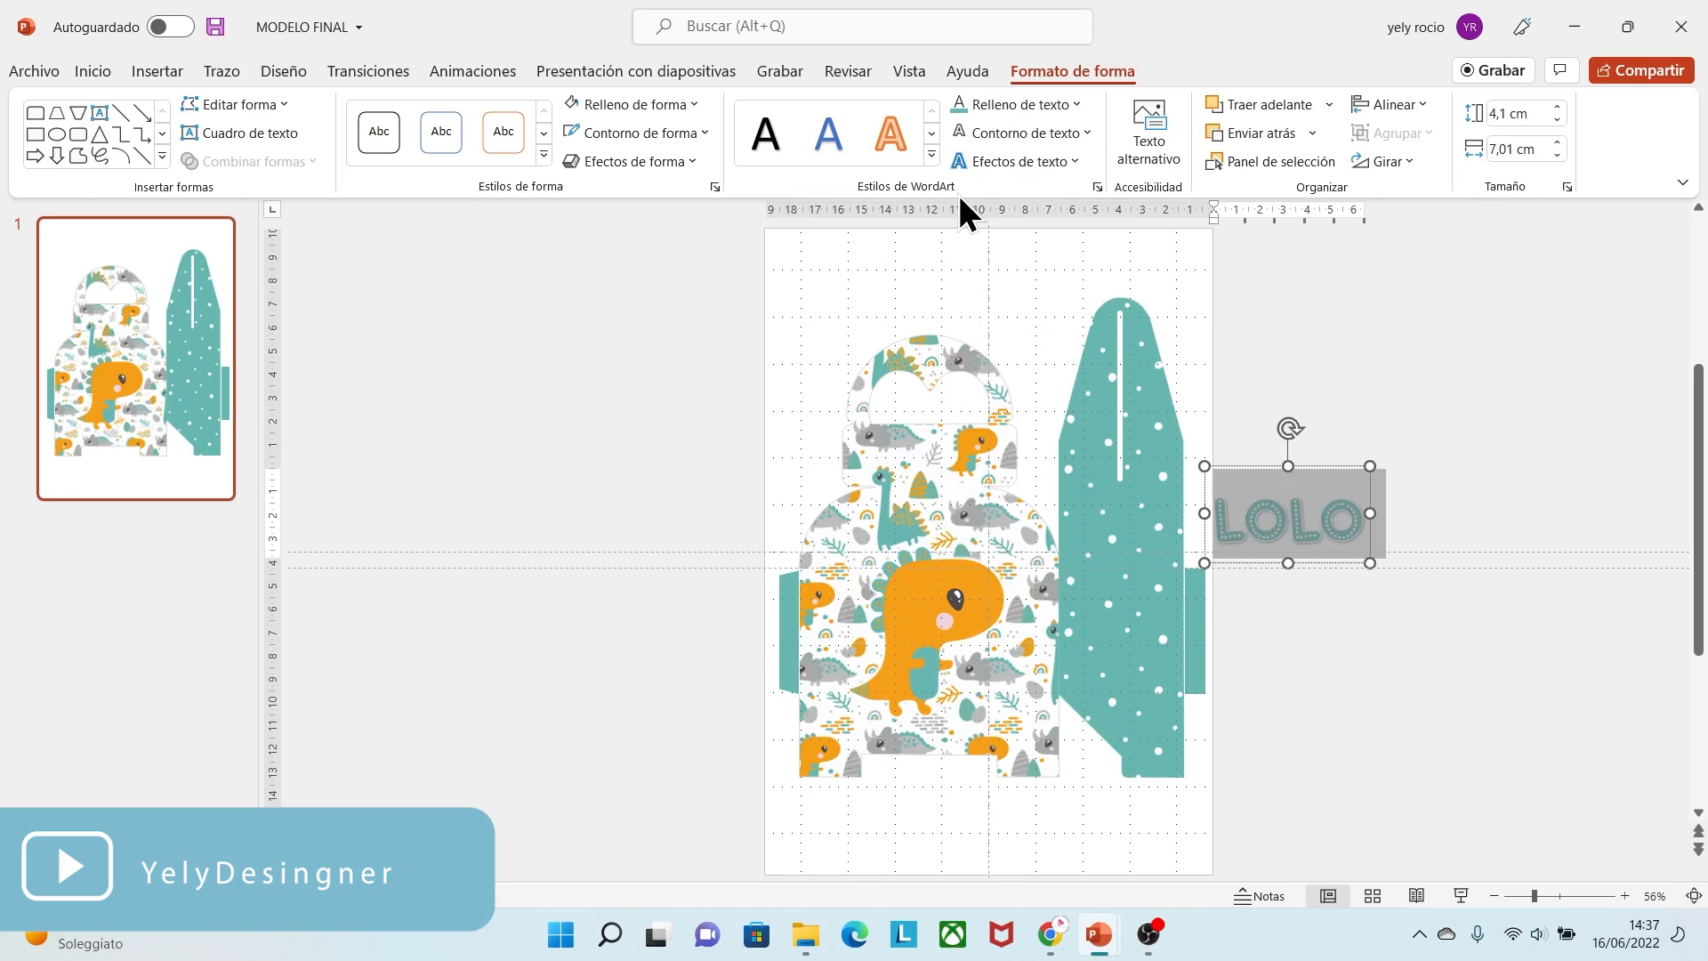
pyautogui.click(1054, 135)
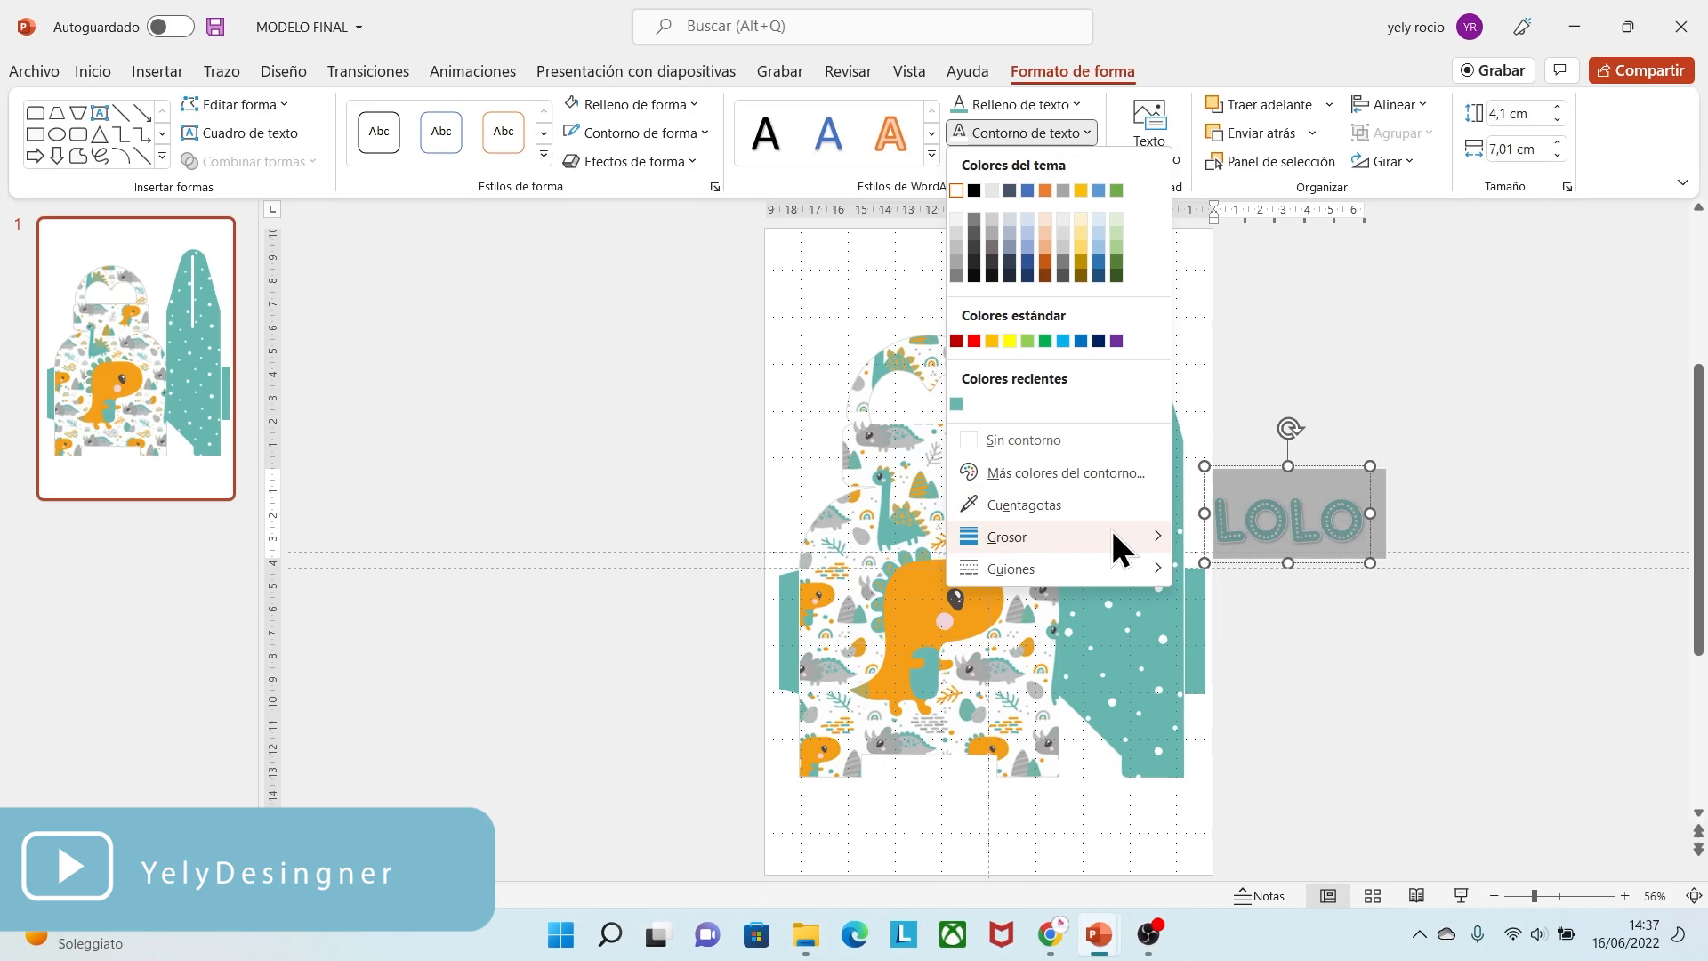
pyautogui.moveTo(1112, 536)
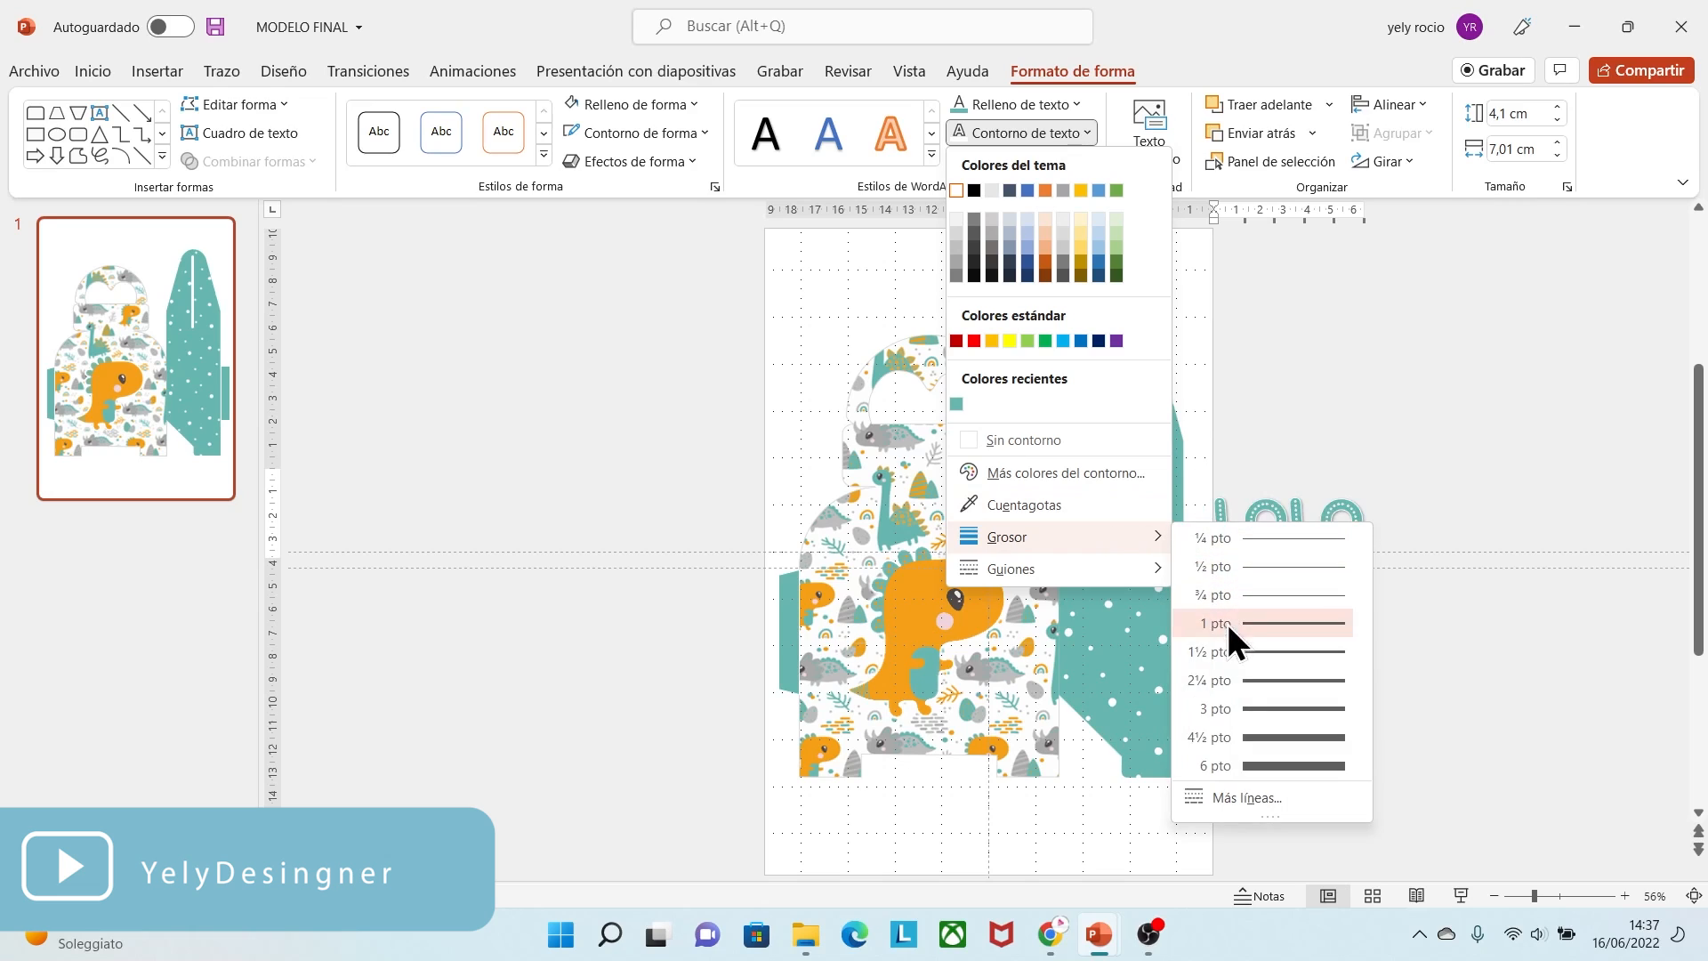
pyautogui.click(1218, 678)
# - Place the LOLO text across the dinosaur's lower body, adjust the positions of picture and text on the main piece, and deselect
pyautogui.moveTo(1314, 470); pyautogui.dragTo(988, 642)
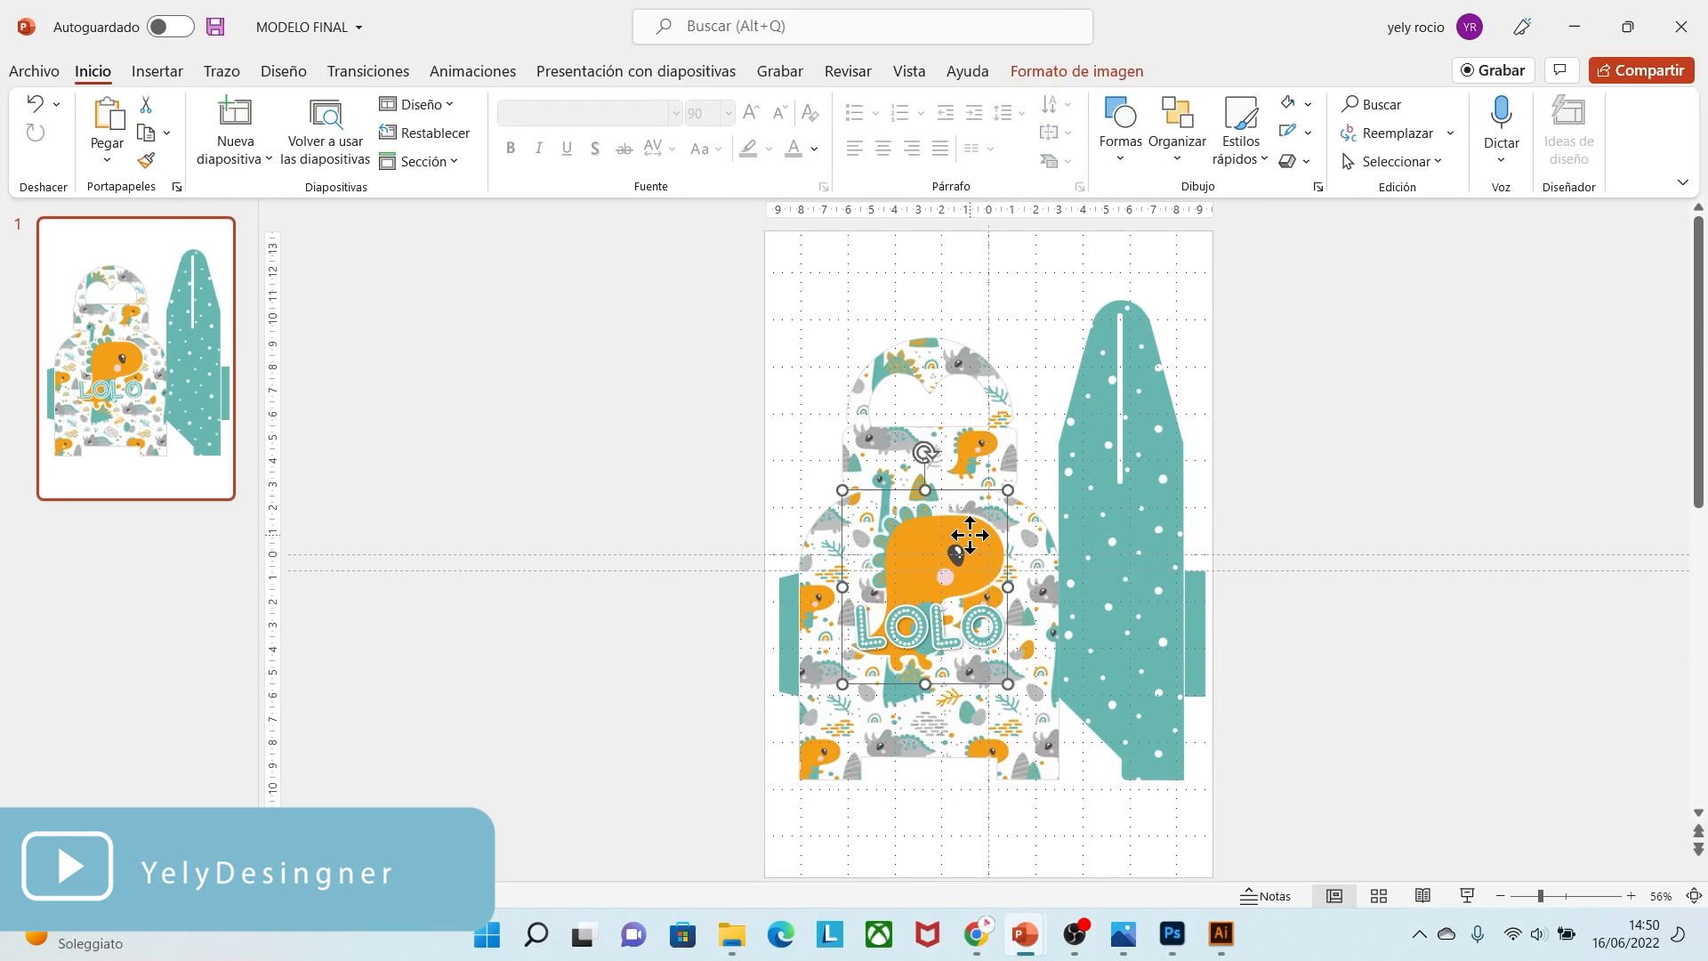
pyautogui.click(973, 535)
pyautogui.moveTo(1004, 485); pyautogui.dragTo(955, 579)
pyautogui.click(955, 580)
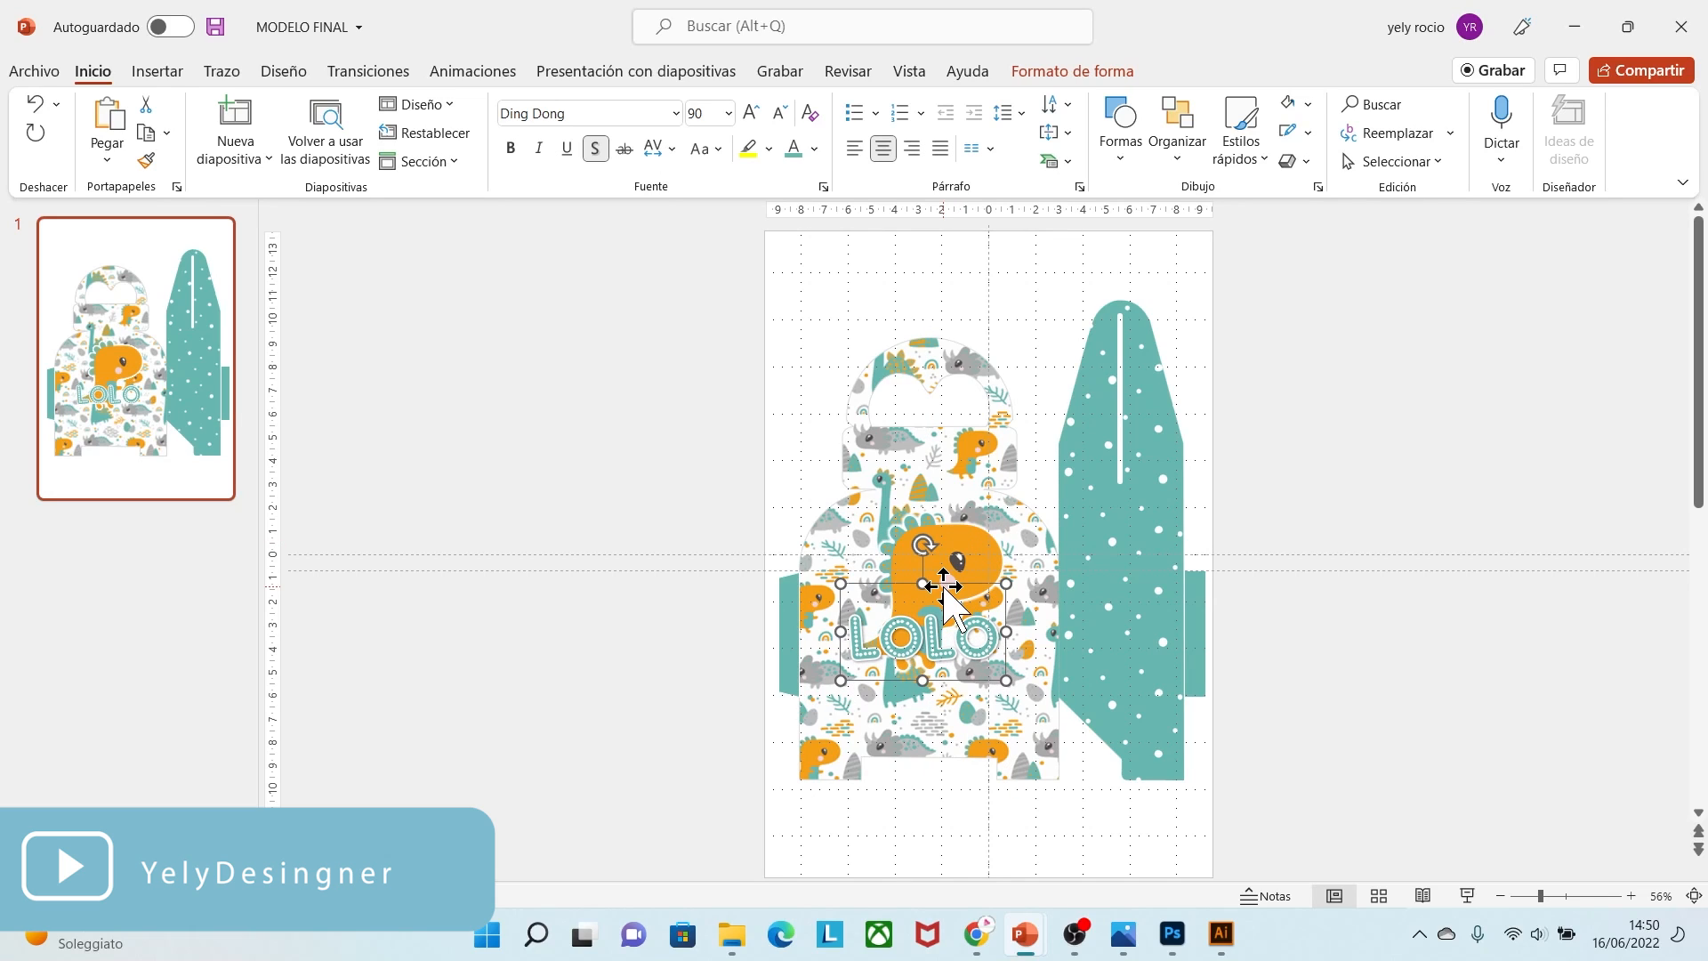
pyautogui.click(1375, 630)
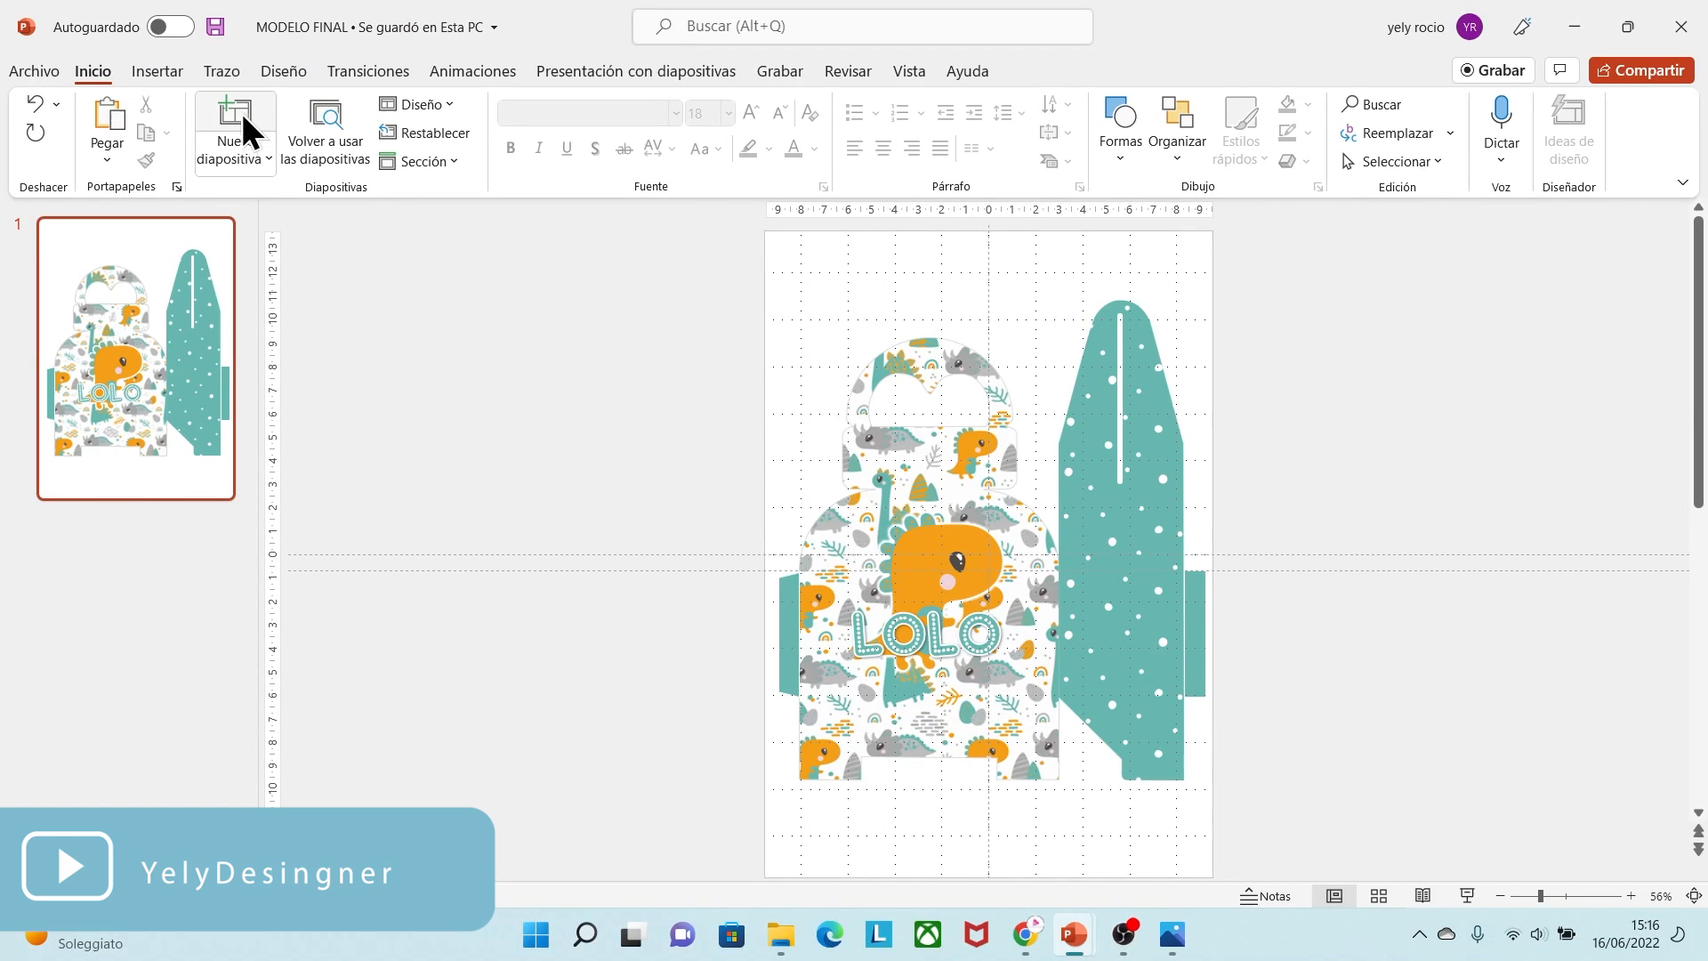
# - Add a second slide and delete its title and content placeholders
pyautogui.click(238, 114)
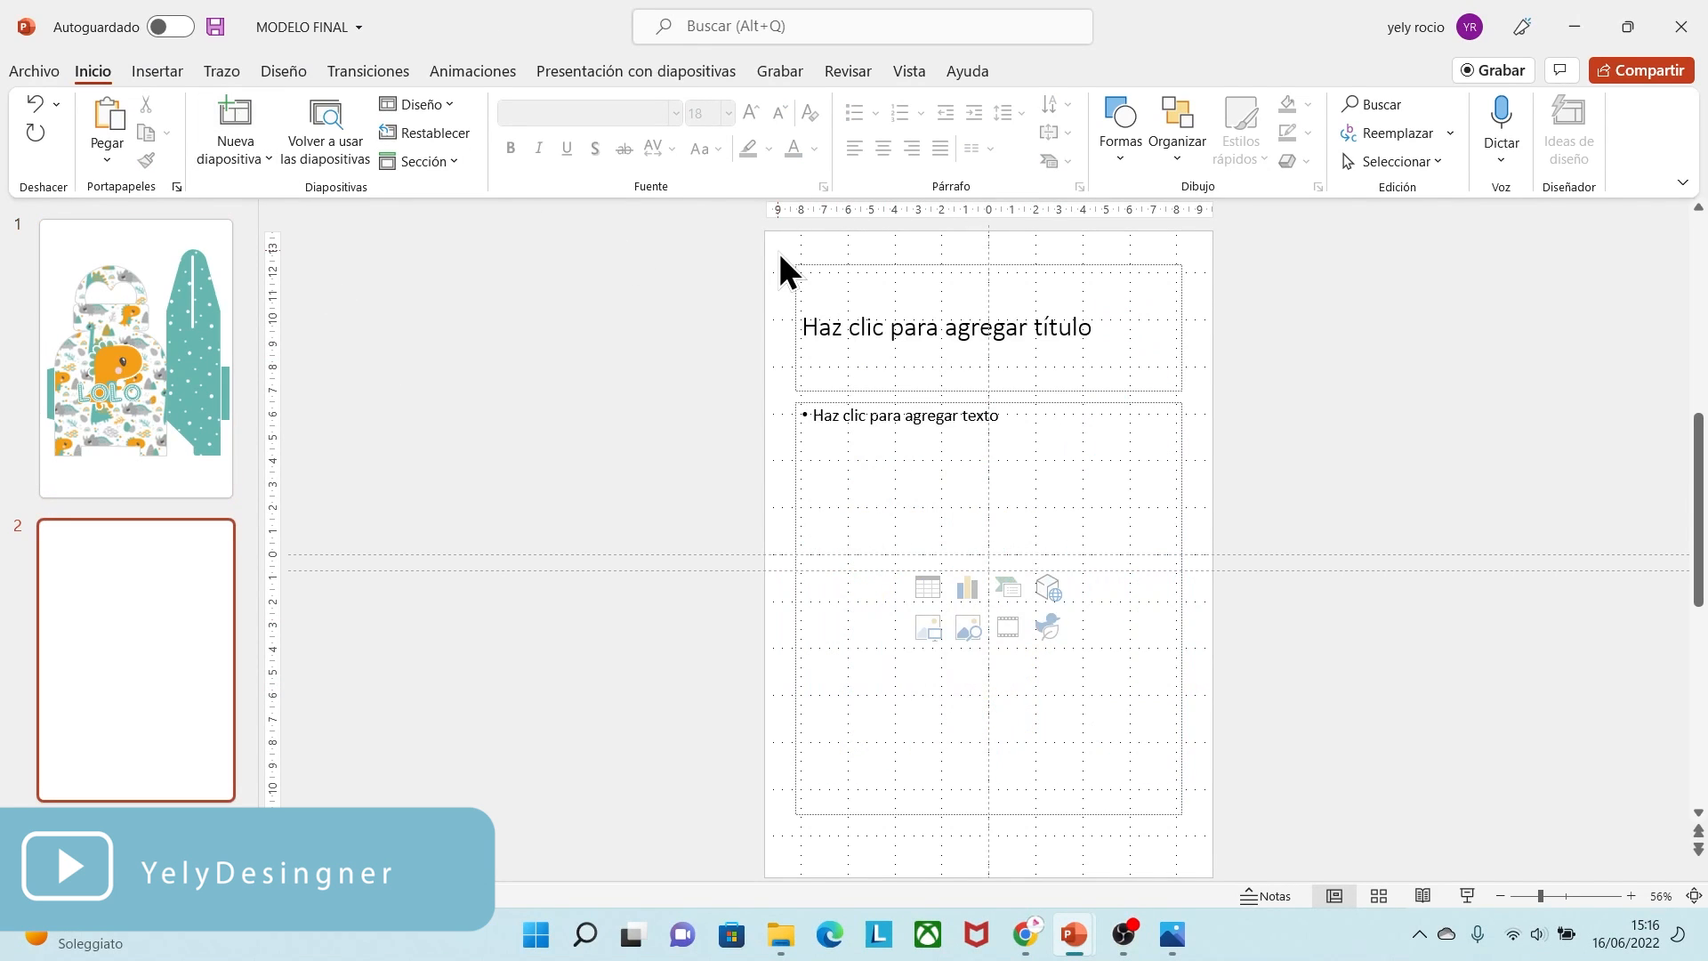
pyautogui.moveTo(778, 250); pyautogui.dragTo(1257, 850)
pyautogui.press('Delete')
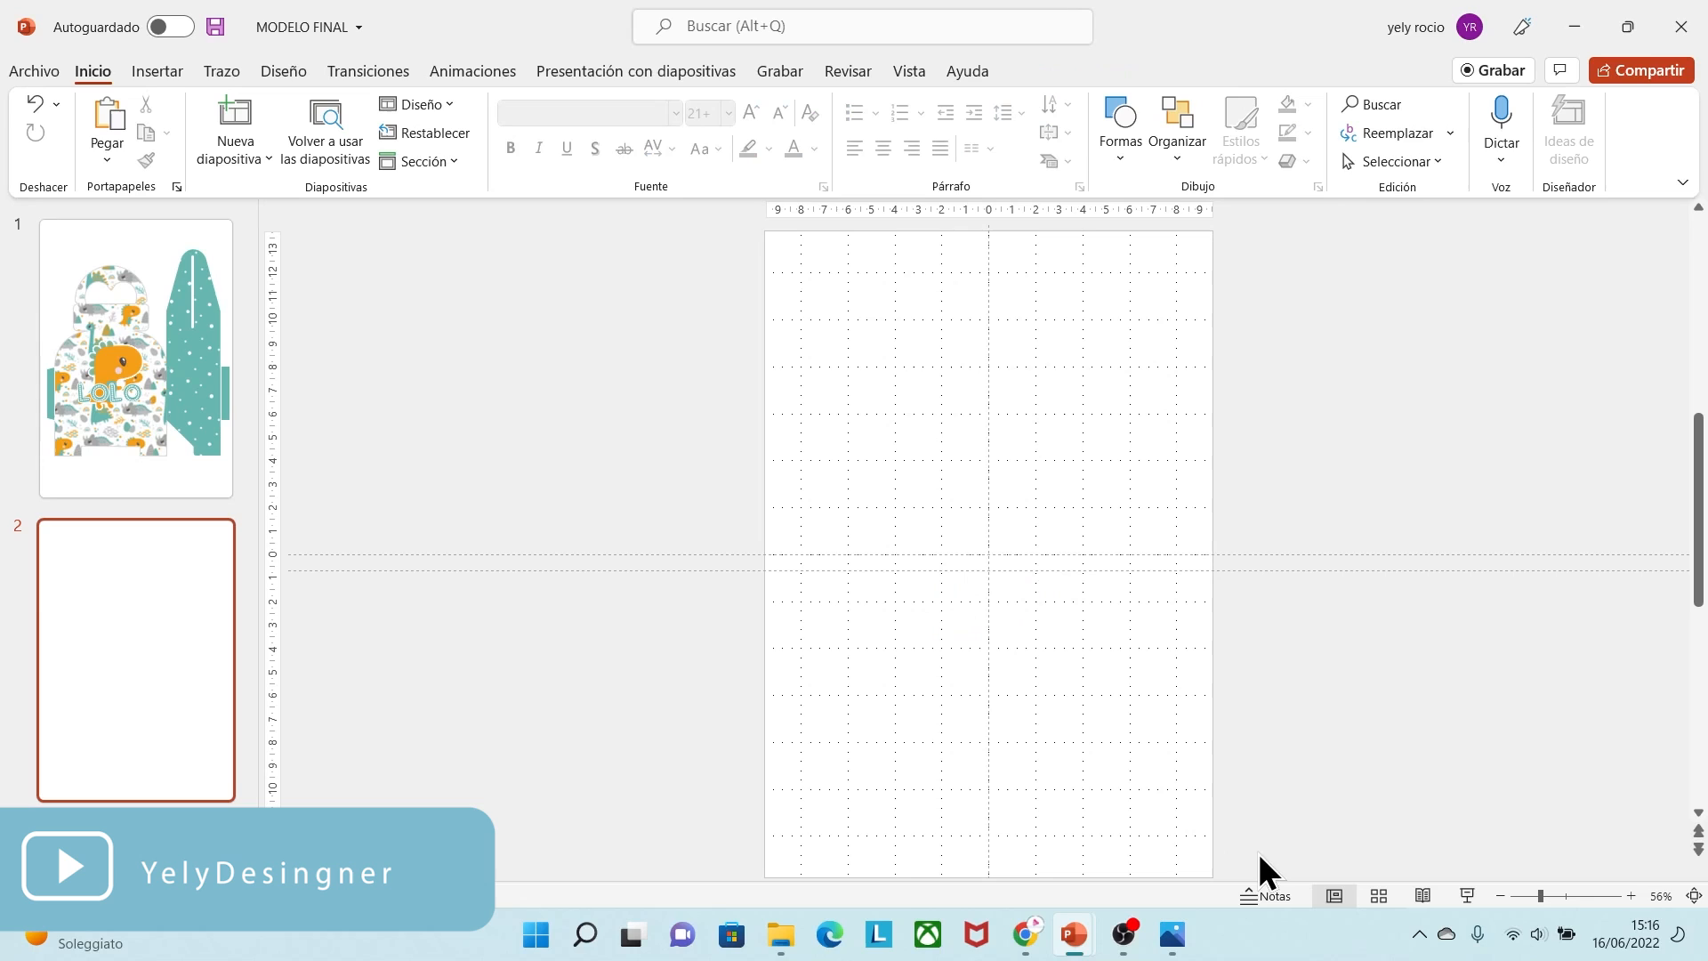
# - Copy all the template pieces from slide 1, paste them onto slide 2 and deselect them
pyautogui.click(122, 450)
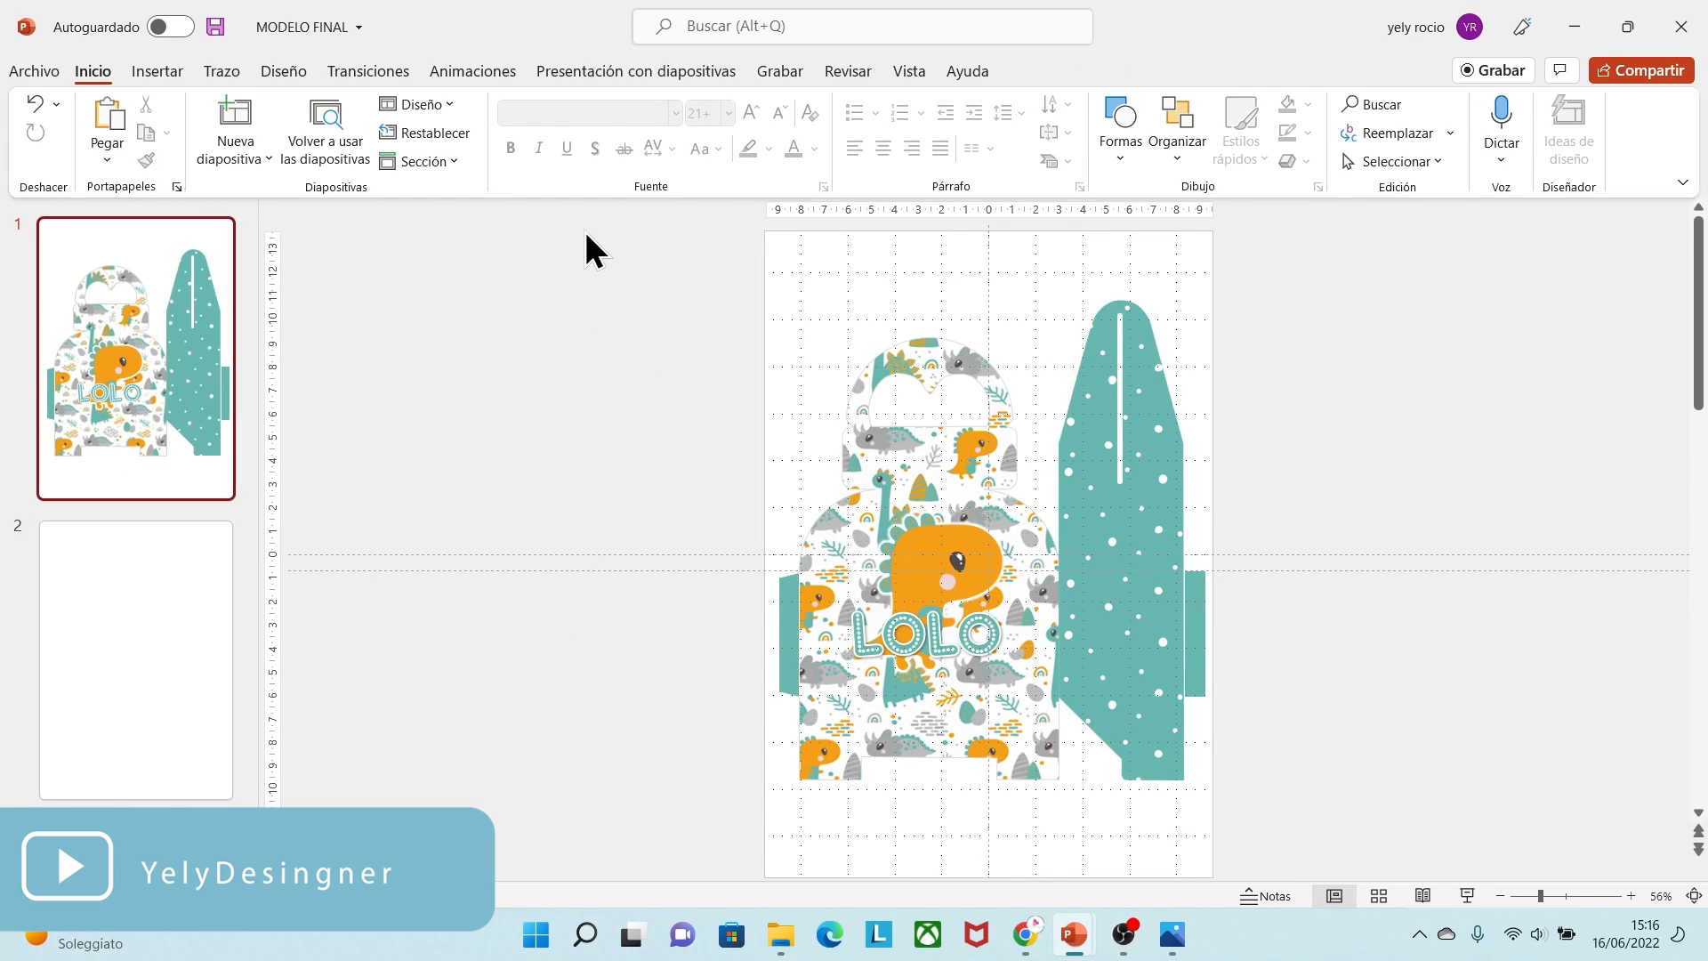
pyautogui.moveTo(583, 227); pyautogui.dragTo(1395, 863)
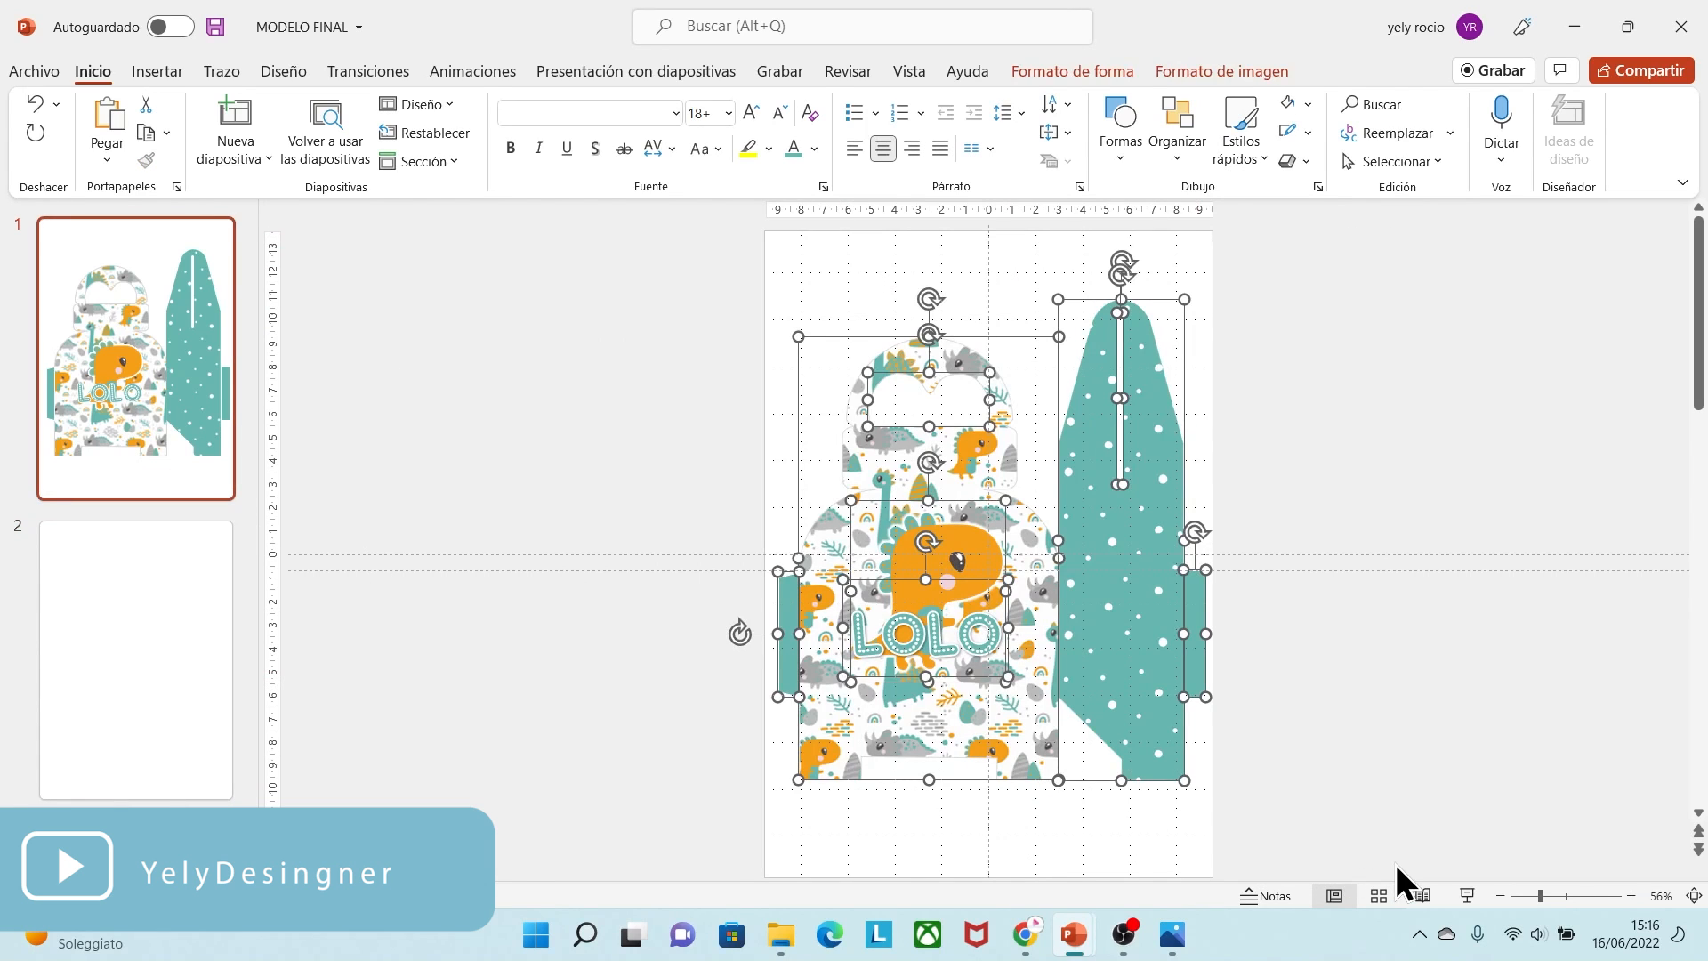
pyautogui.click(177, 687)
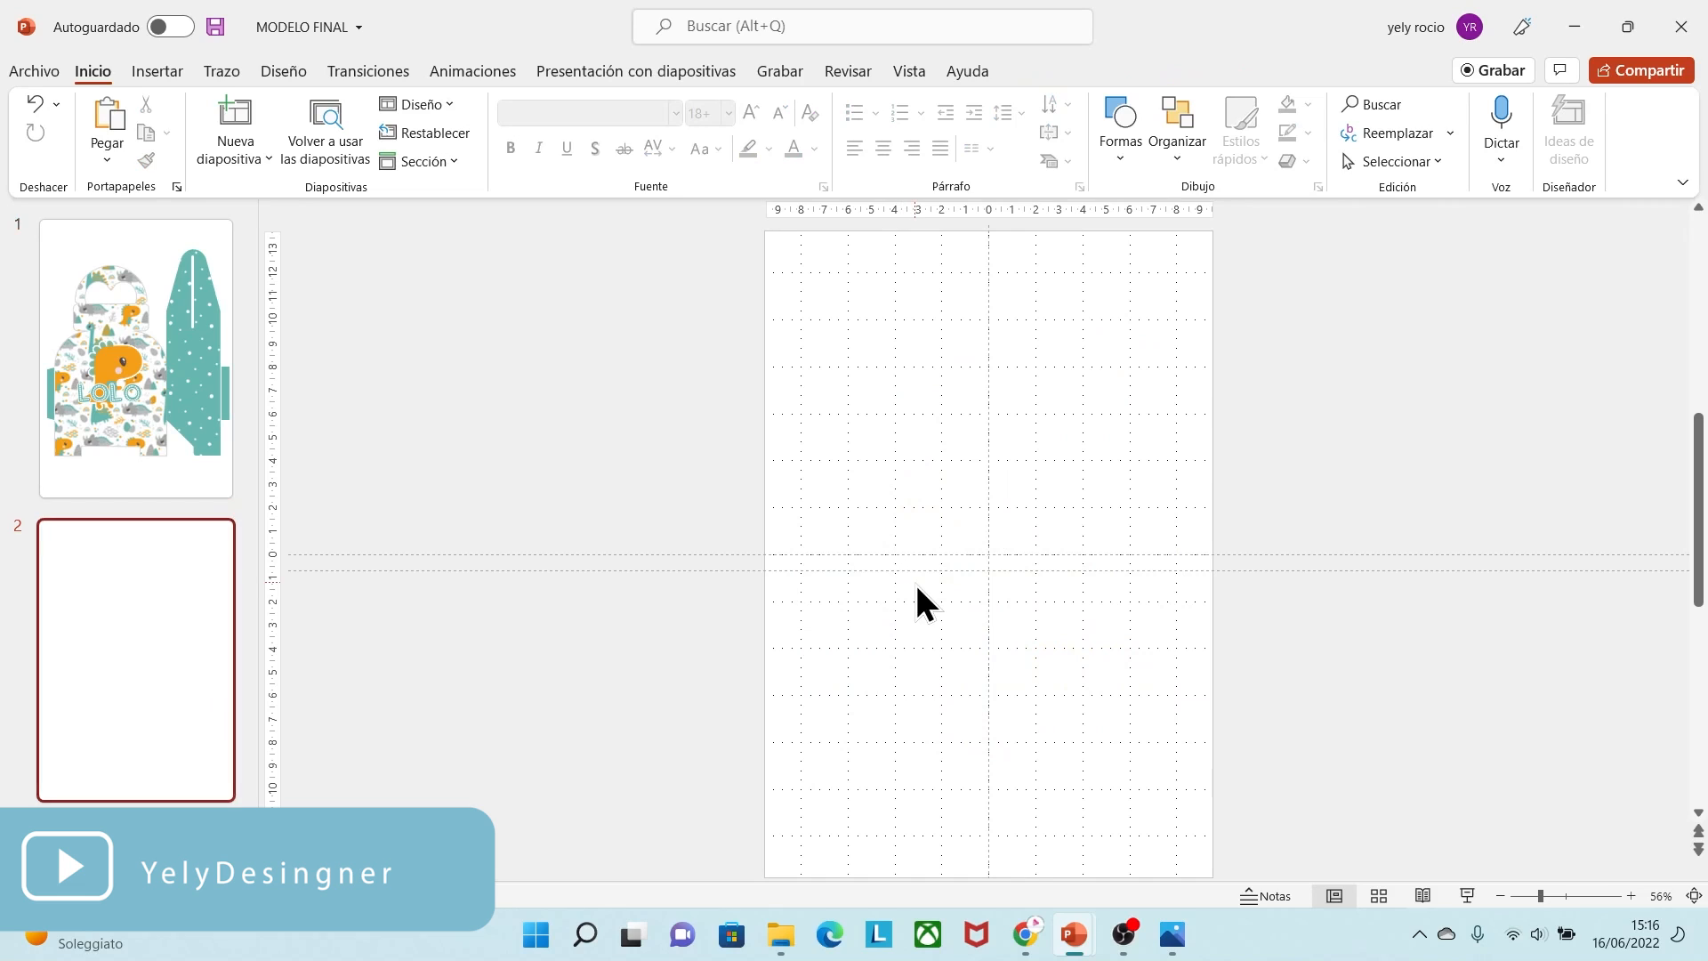
pyautogui.hotkey('ctrl', 'v')
pyautogui.click(1324, 642)
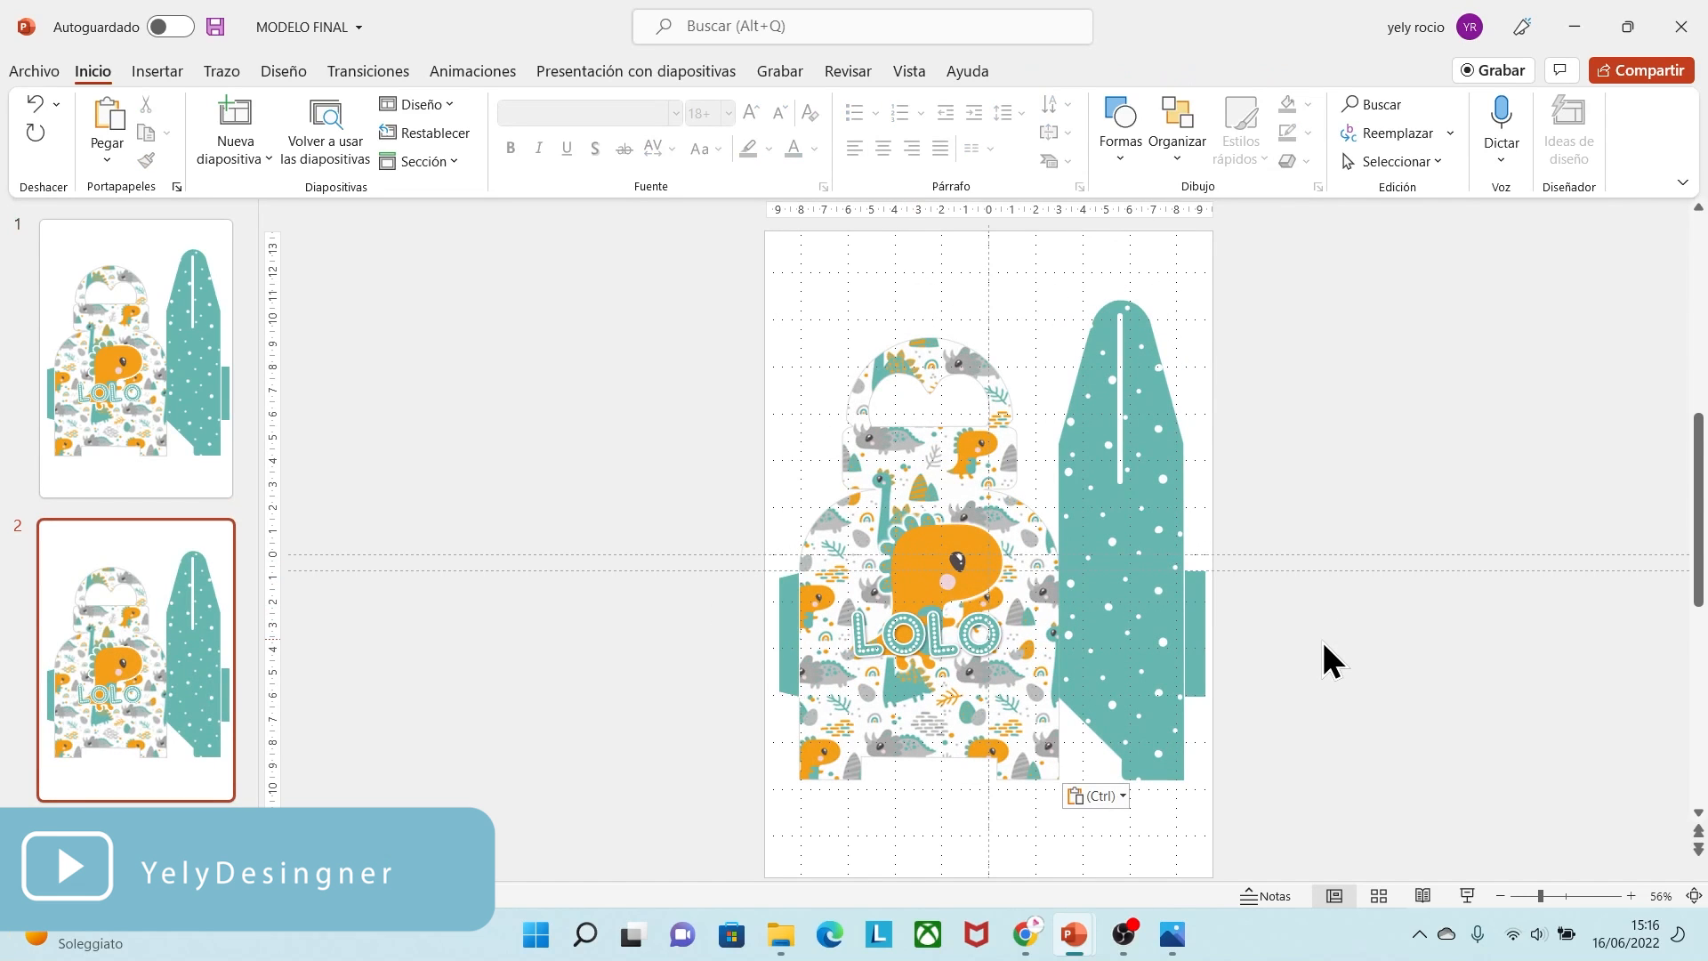
# - Delete both side tabs, the central dinosaur picture and the LOLO text from slide 2
pyautogui.click(789, 633)
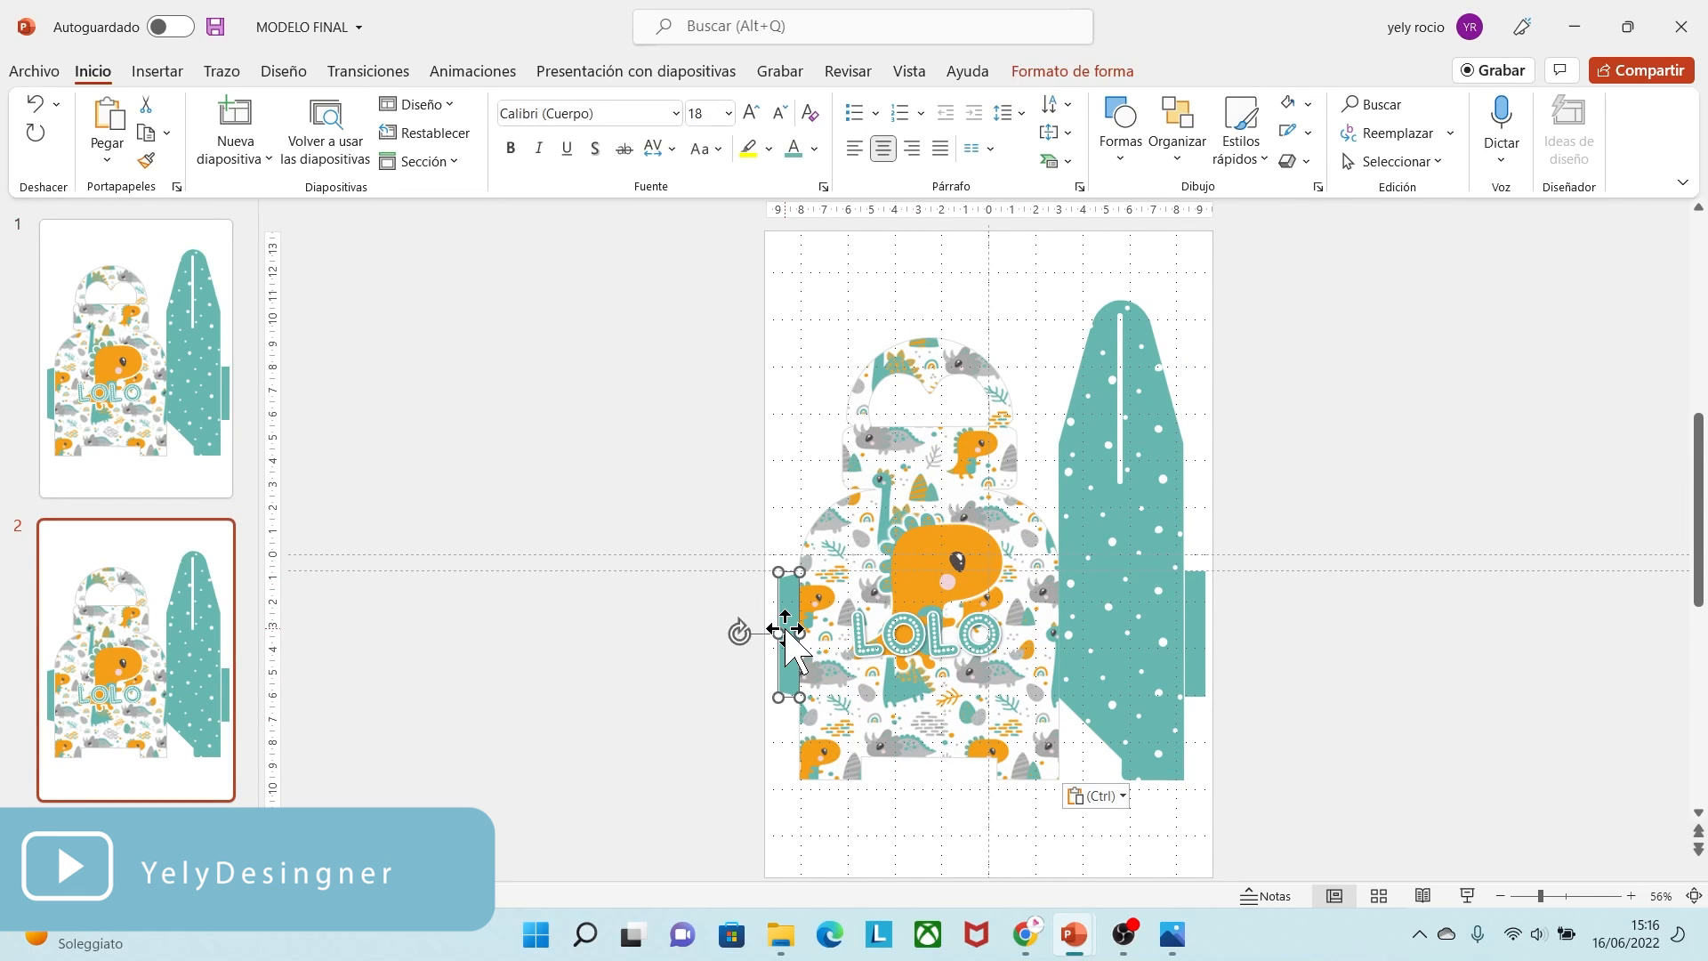
pyautogui.press('Delete')
pyautogui.click(1197, 633)
pyautogui.press('Delete')
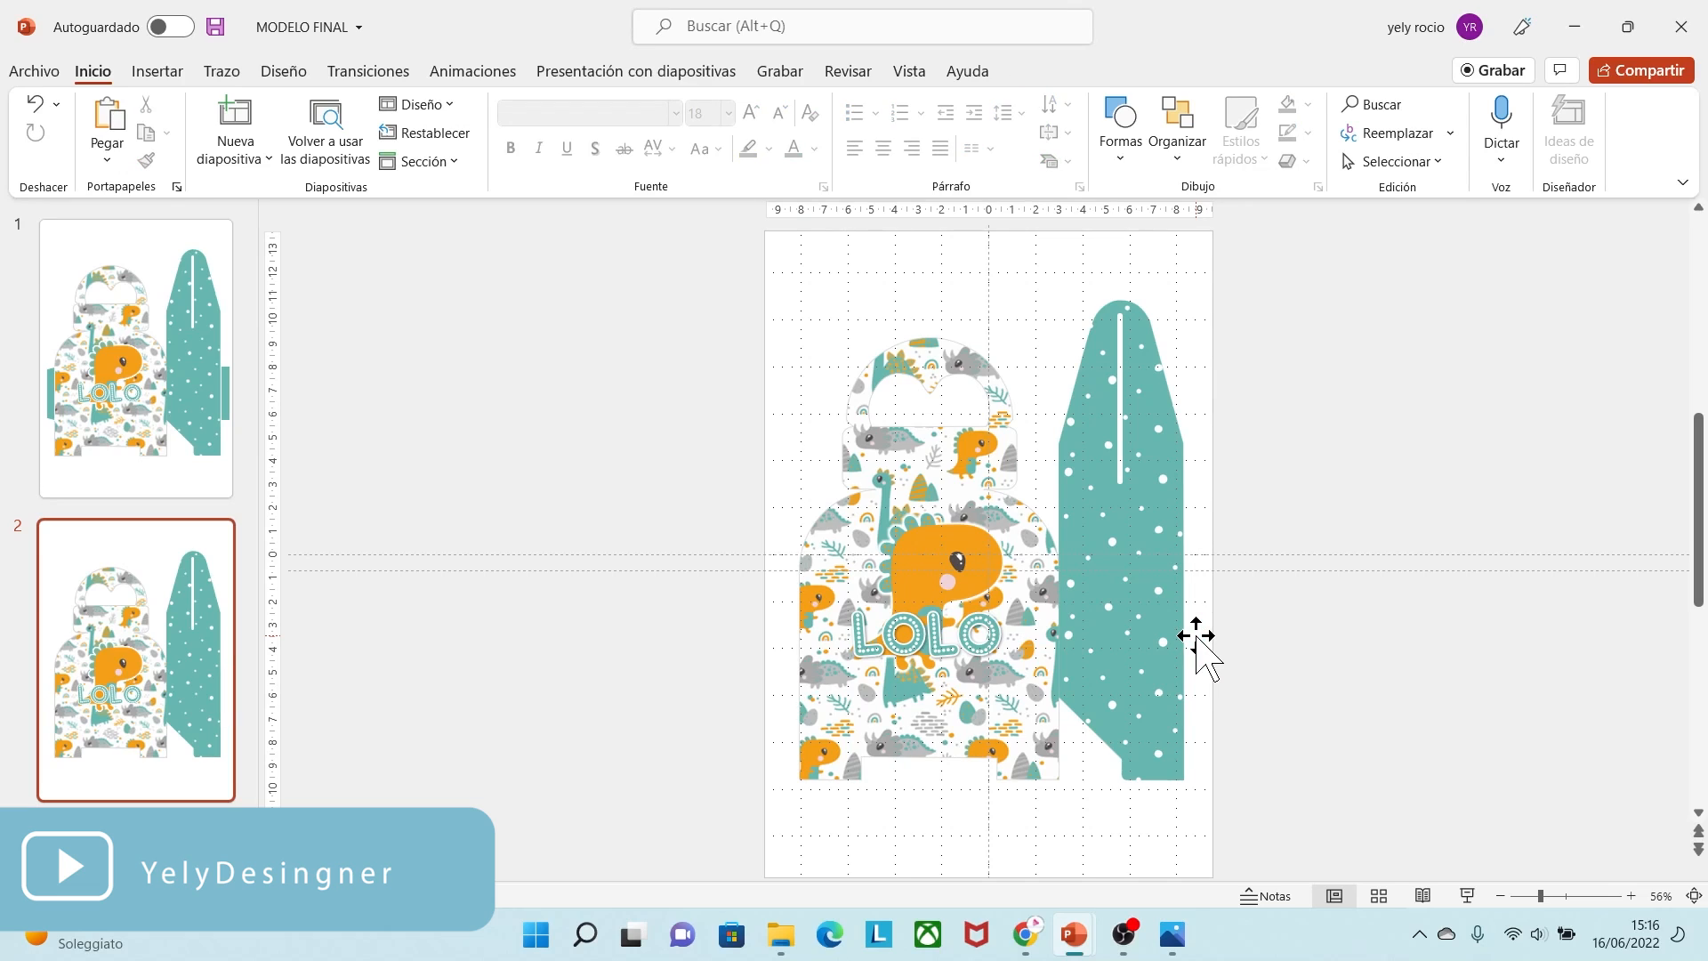
pyautogui.click(971, 543)
pyautogui.press('Delete')
pyautogui.click(969, 592)
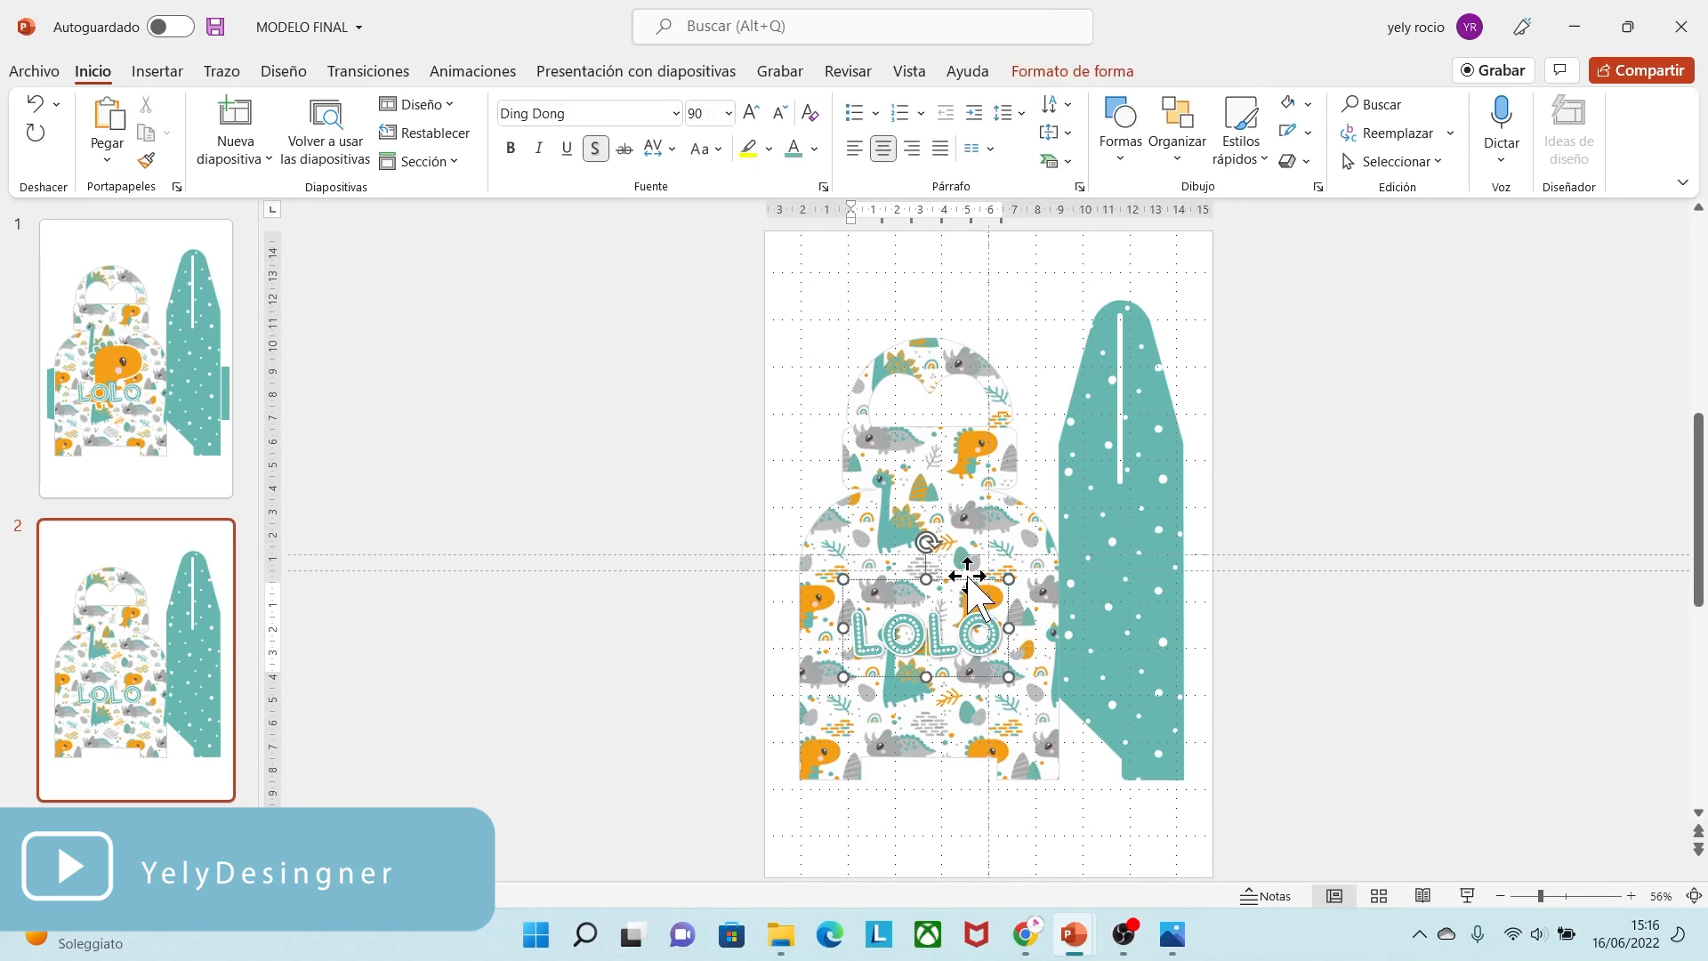
pyautogui.press('Delete')
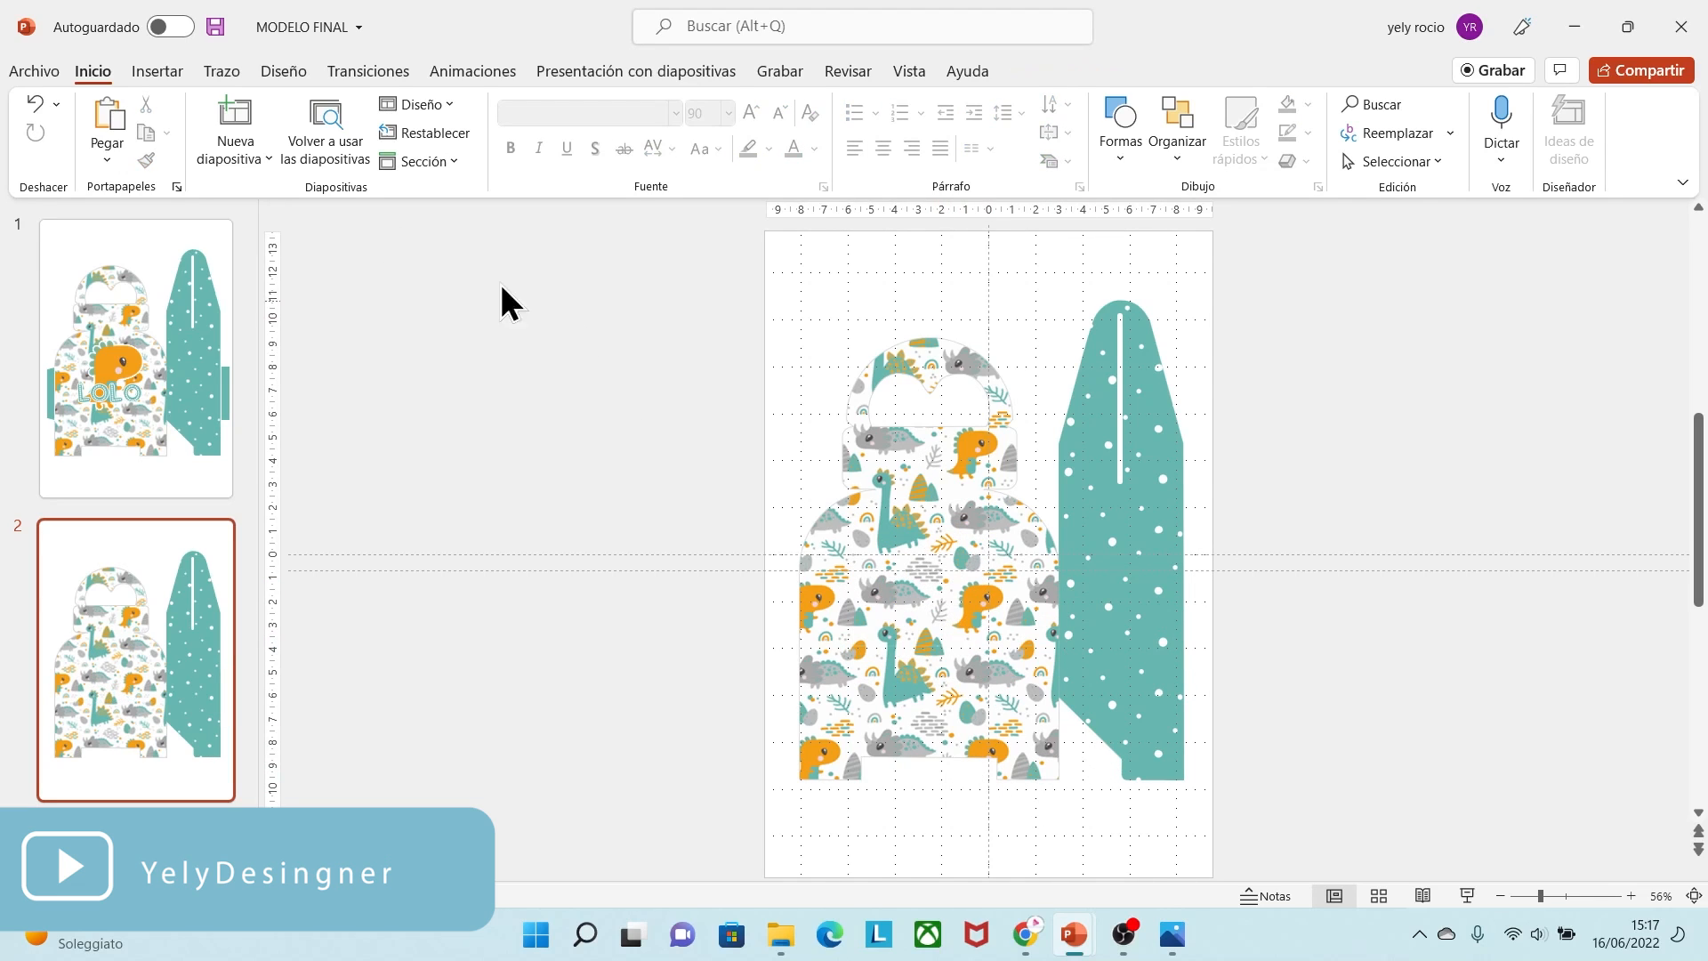
# - Insert the picture FONDO1 on slide 2 and align it with the lower end of the main piece
pyautogui.click(159, 73)
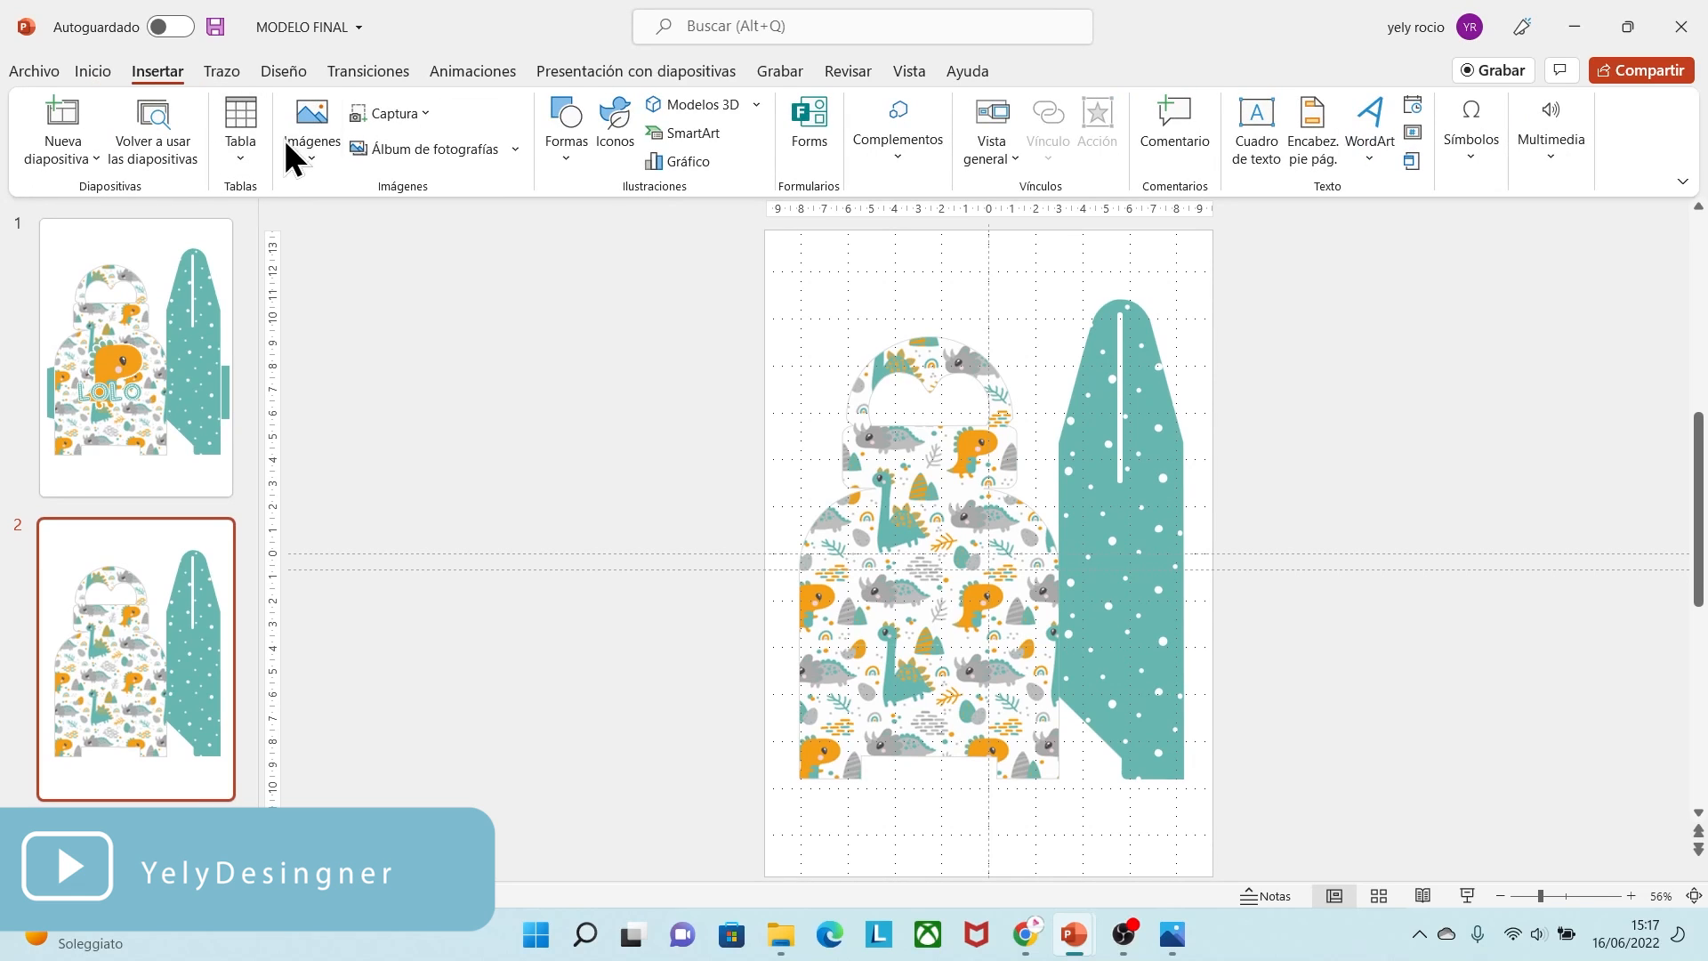
pyautogui.click(303, 151)
pyautogui.click(331, 220)
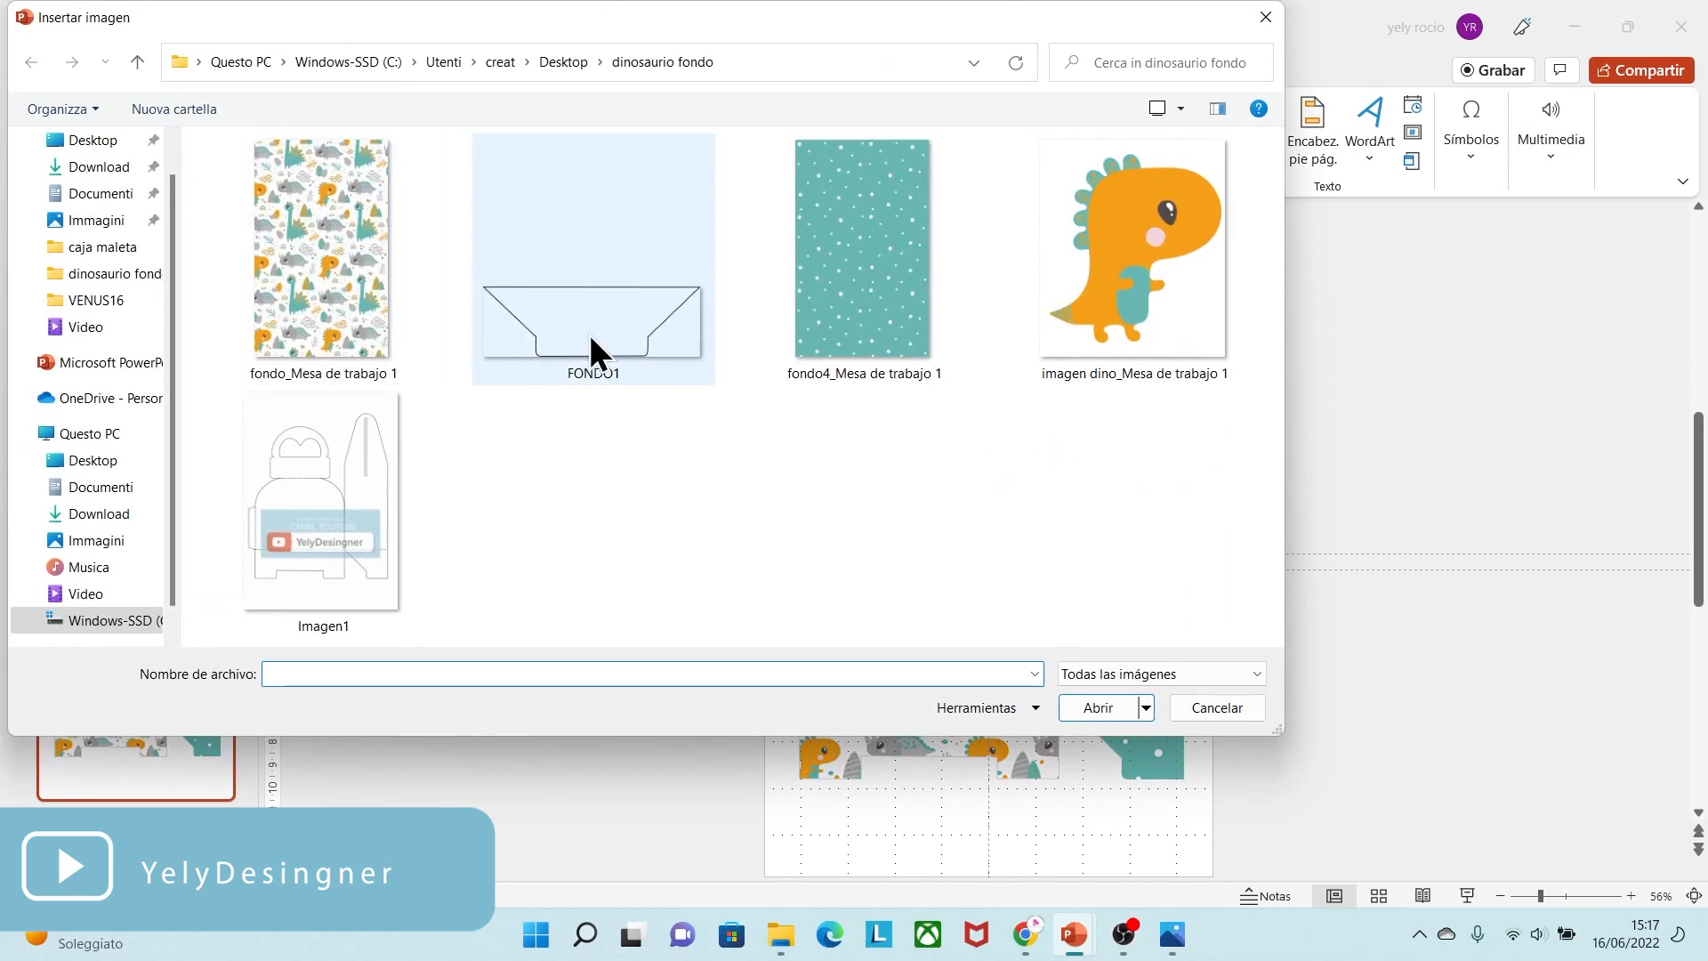
pyautogui.click(610, 333)
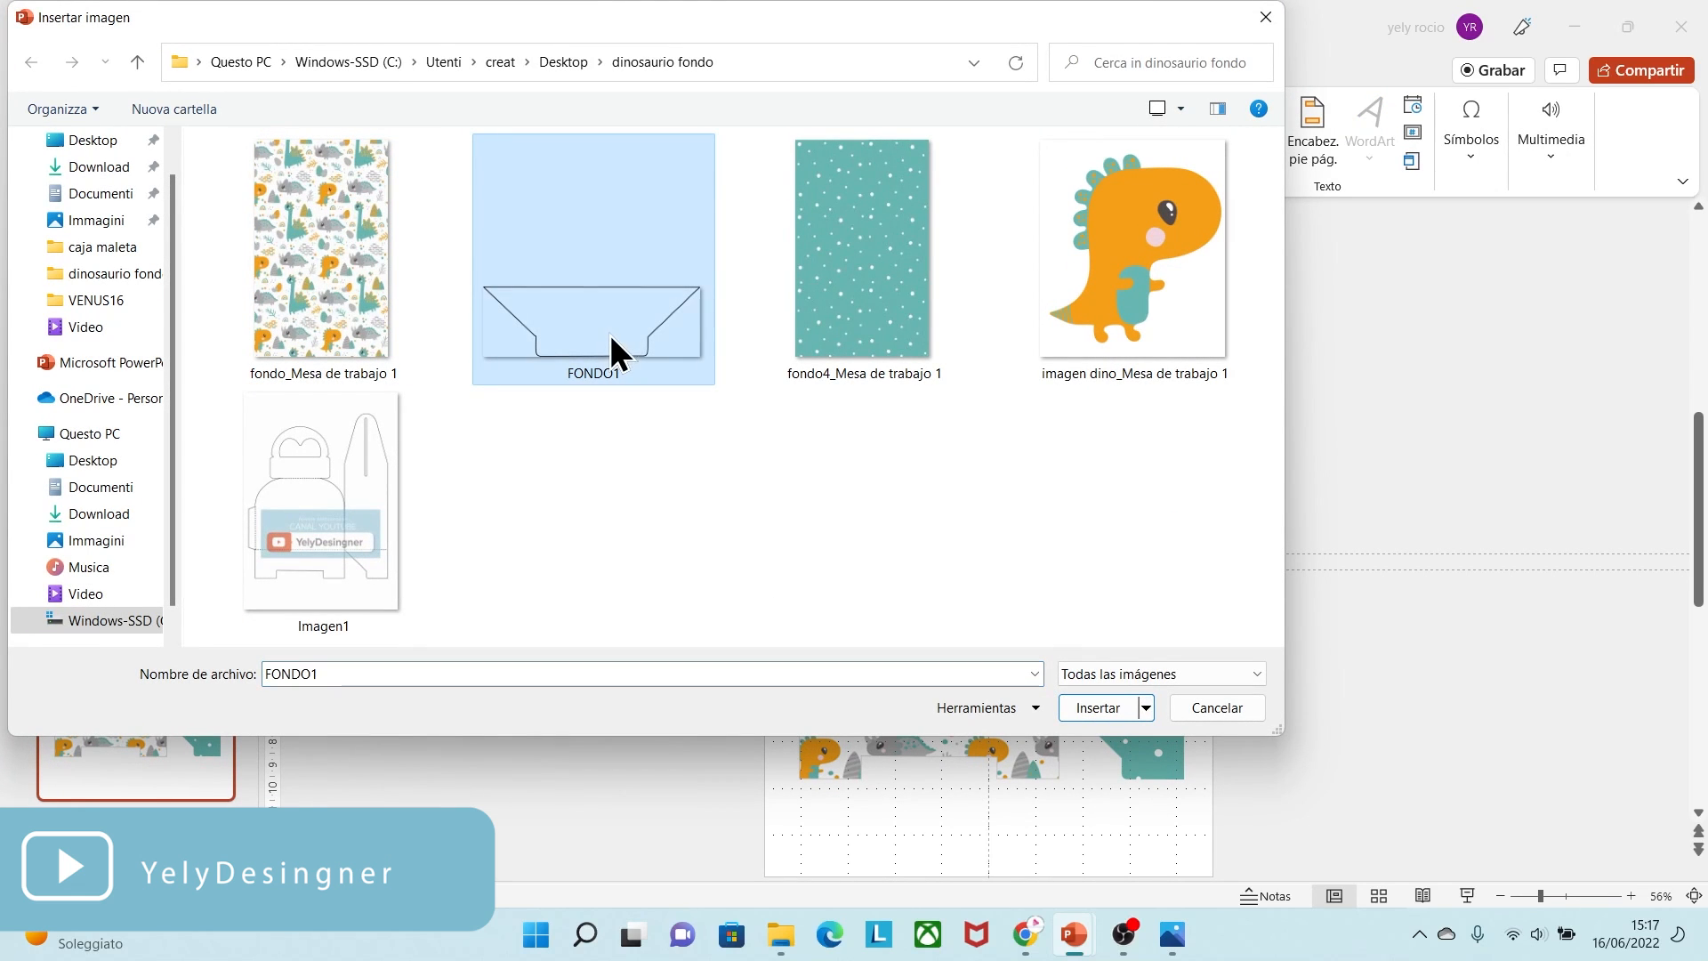
pyautogui.click(1096, 701)
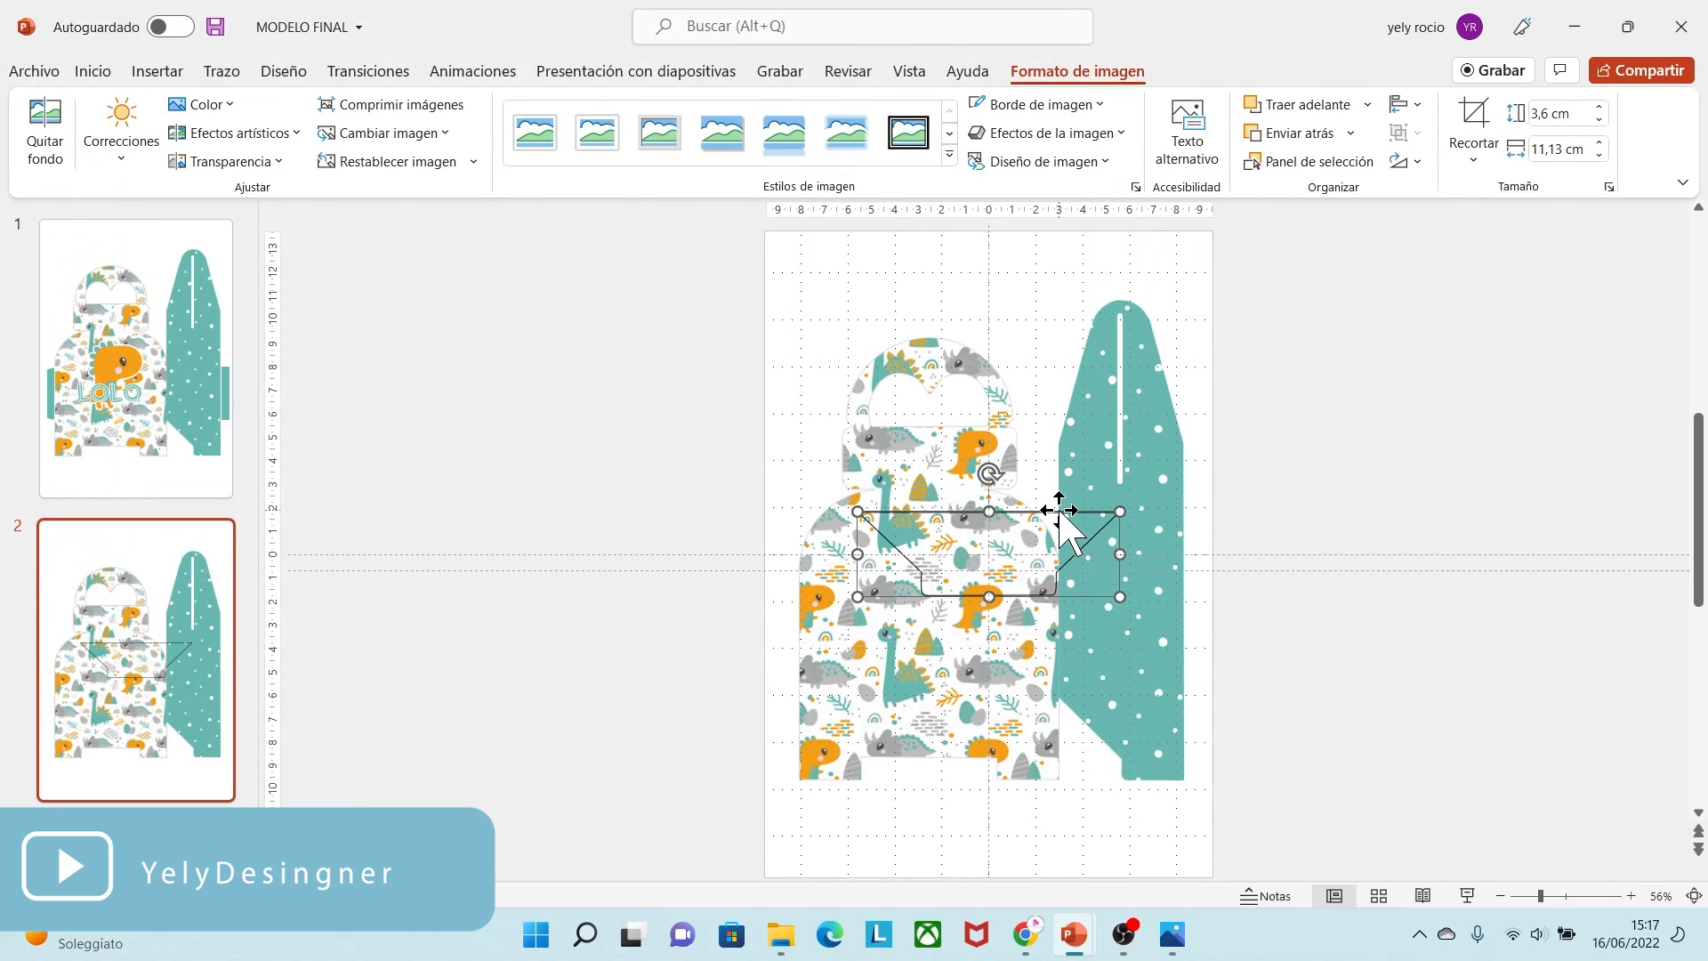
pyautogui.moveTo(1059, 512); pyautogui.dragTo(1019, 712)
# - Select the dinosaur-patterned main piece on slide 2 for work on its lower edge
pyautogui.click(998, 642)
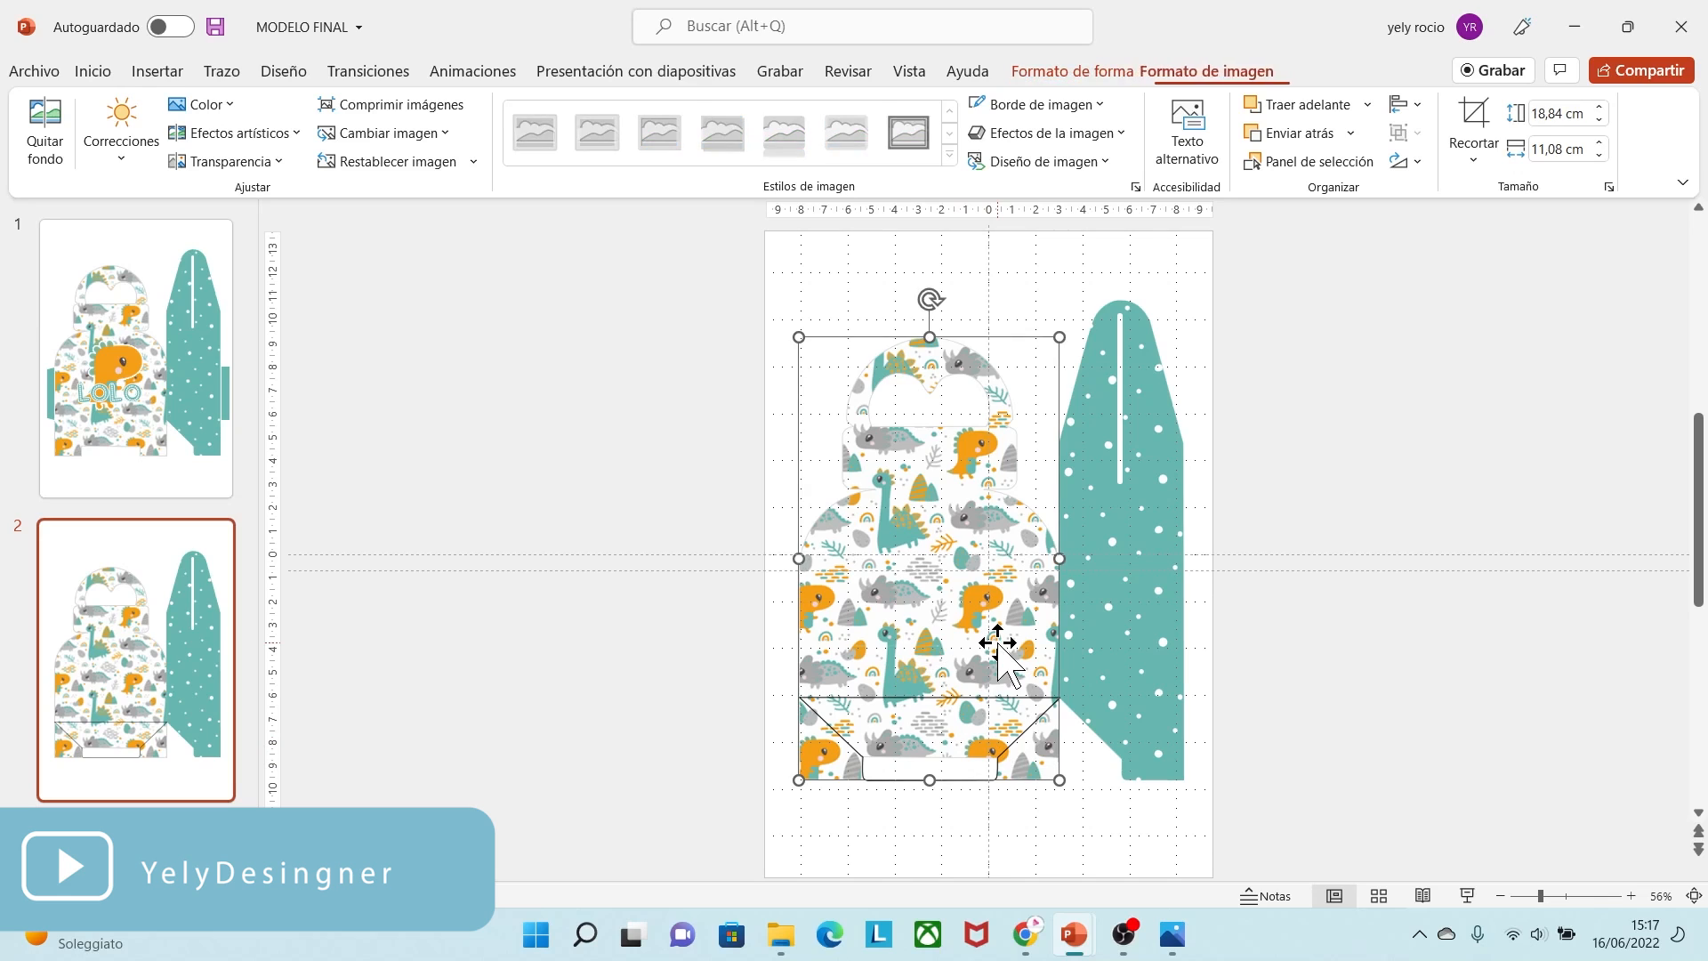
pyautogui.click(1594, 893)
pyautogui.click(1699, 811)
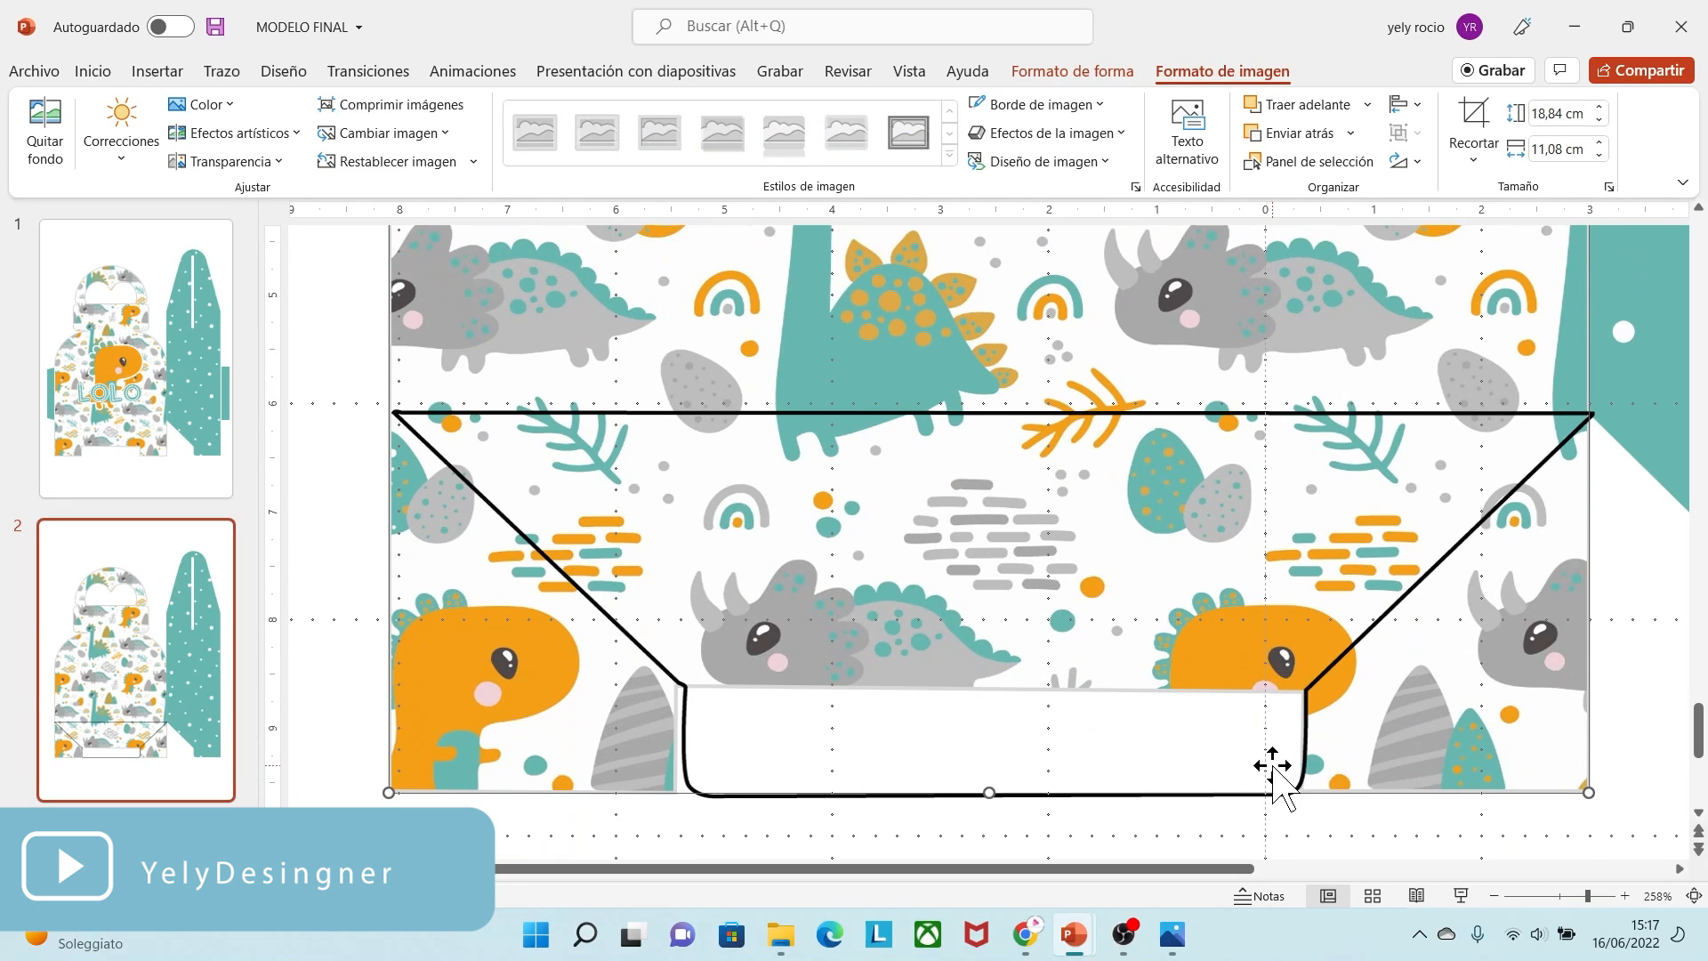